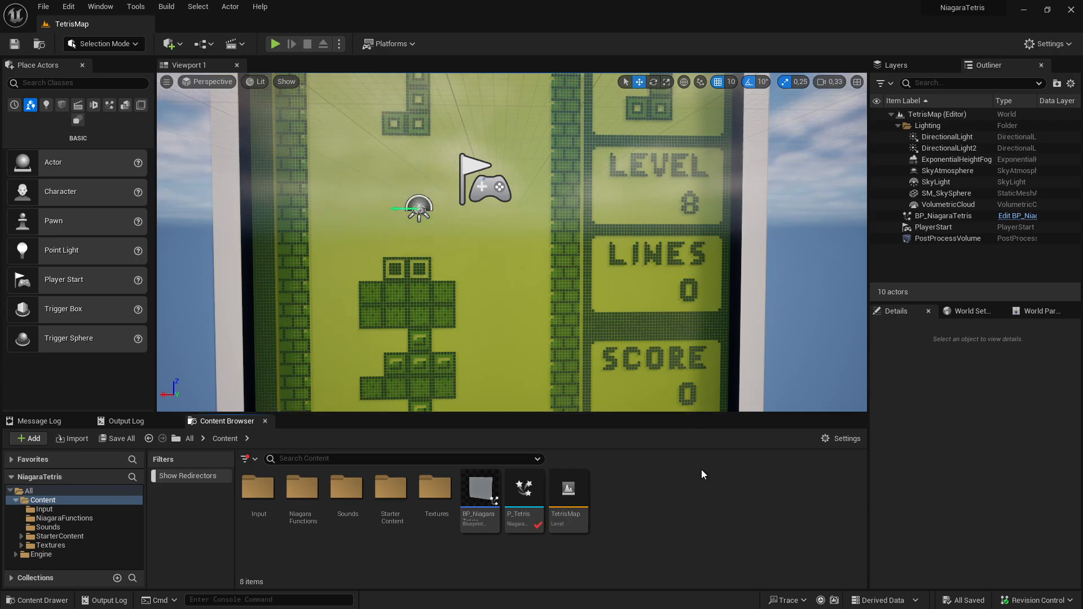
# Play the level in the viewport and move the first L-shaped piece against the left wall.
pyautogui.click(276, 43)
pyautogui.click(499, 300)
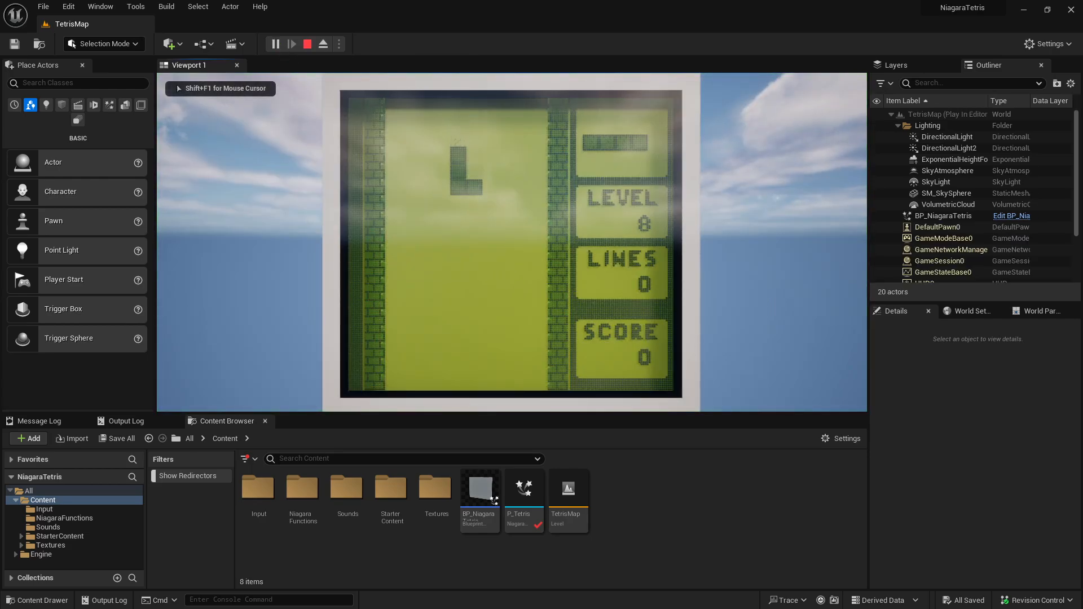
pyautogui.press('Left')
pyautogui.press('Left')
pyautogui.press('Left')
pyautogui.press('Left')
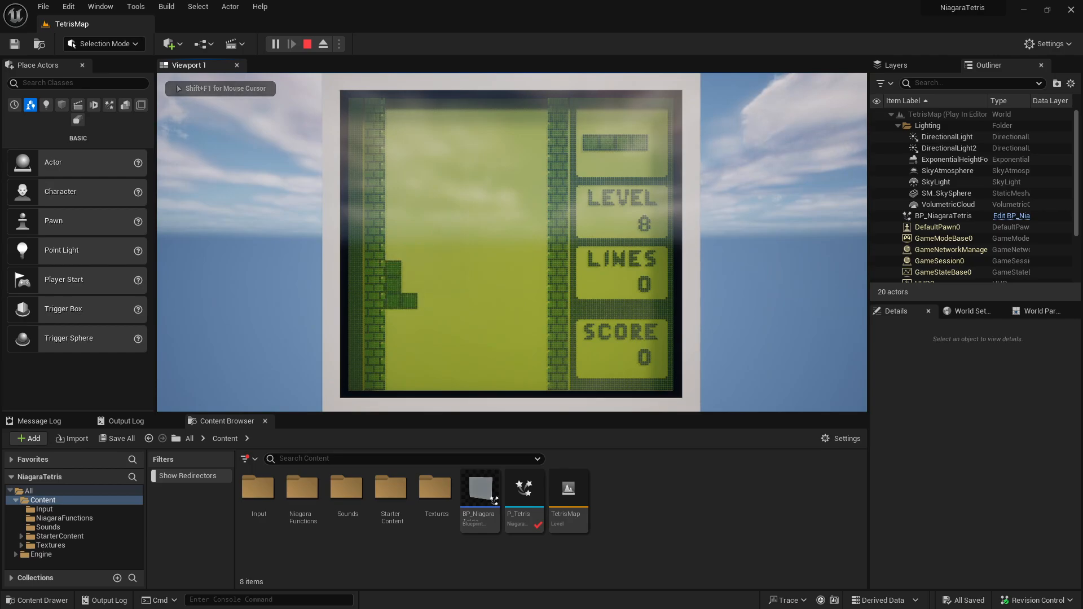
# Shift the falling L-shaped piece toward the right and back against the left wall.
pyautogui.press('Right')
pyautogui.press('Right')
pyautogui.press('Right')
pyautogui.press('Right')
pyautogui.press('Right')
pyautogui.press('Left')
pyautogui.press('Left')
pyautogui.press('Left')
pyautogui.press('Left')
pyautogui.press('Left')
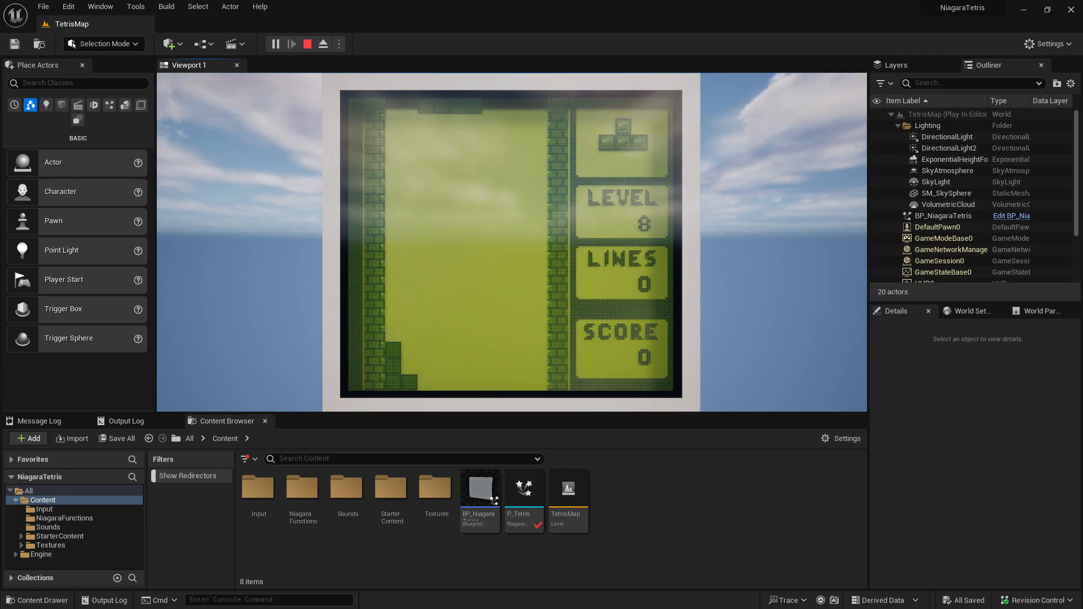
# Rotate the bar piece upright and drop it in the second column, onto the foot of the L-shaped piece.
pyautogui.press('Up')
pyautogui.press('Left')
pyautogui.press('Left')
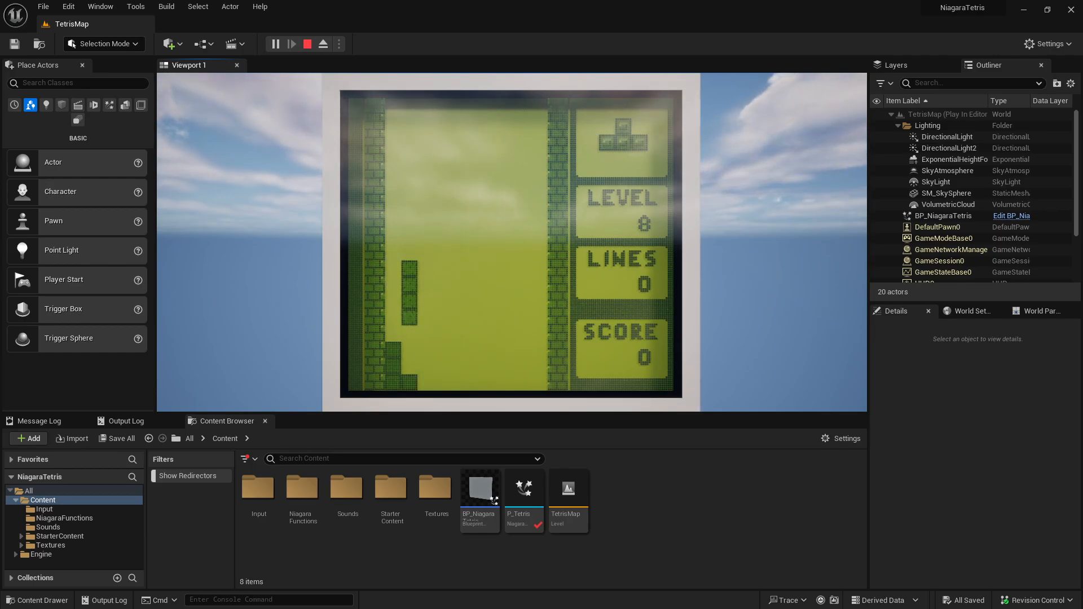
pyautogui.press('Down')
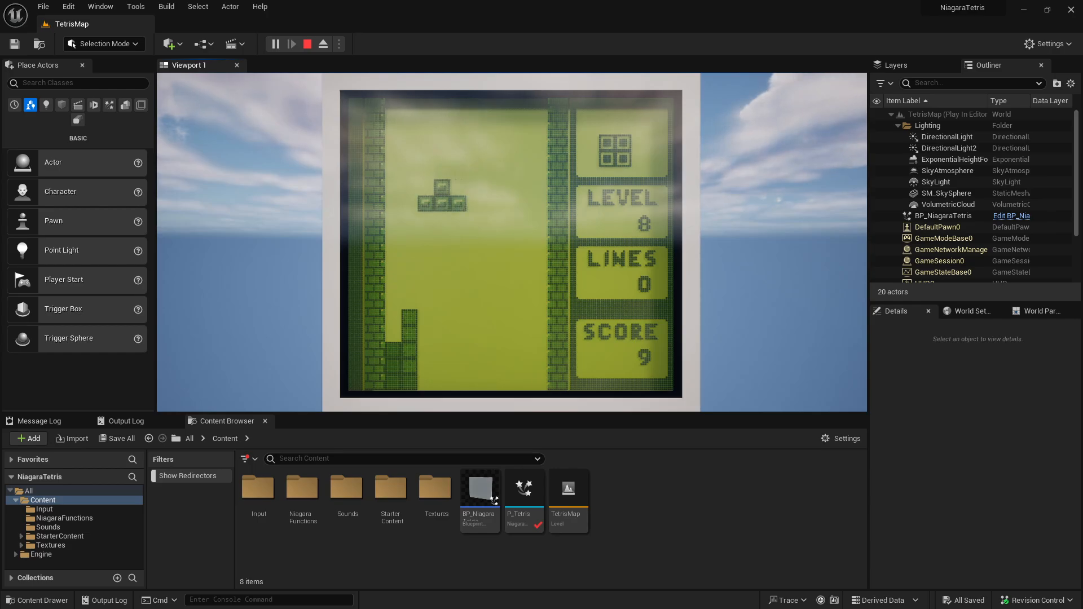
# Drop the T, square and rotated S pieces in turn, building the stack to the right of the upright bar.
pyautogui.press('Down')
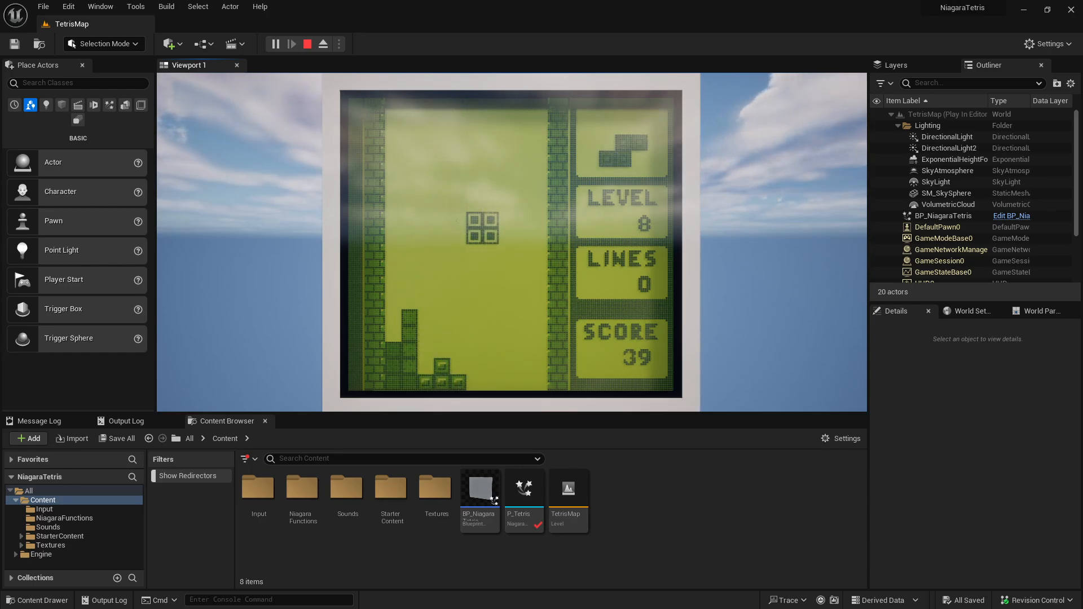
pyautogui.press('Down')
pyautogui.press('Up')
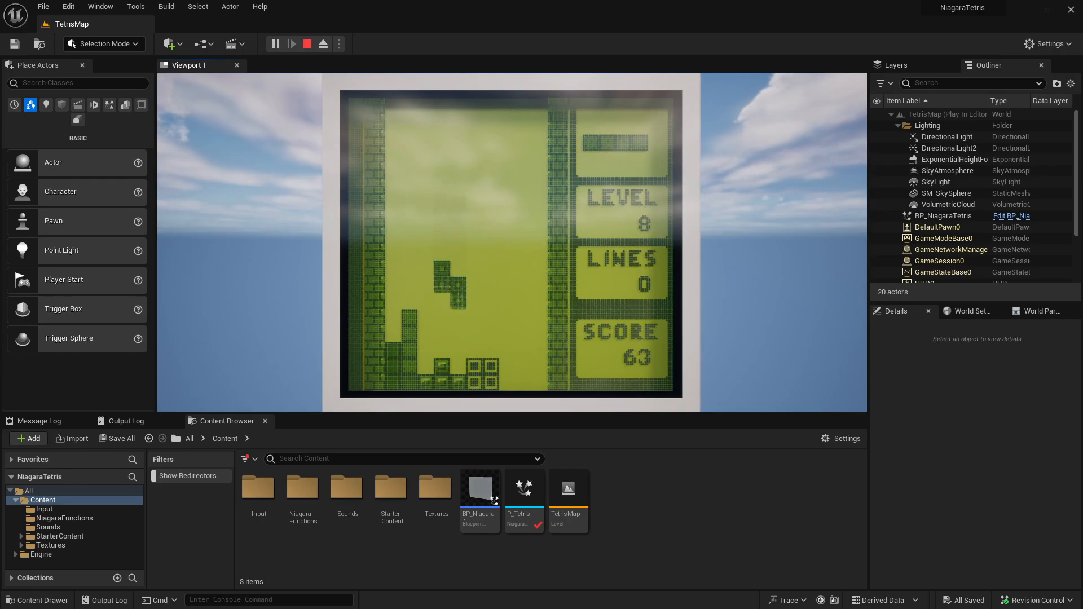
pyautogui.press('Down')
# Rotate the second bar piece upright and drop it against the right wall.
pyautogui.press('Up')
pyautogui.press('Right')
pyautogui.press('Right')
pyautogui.press('Down')
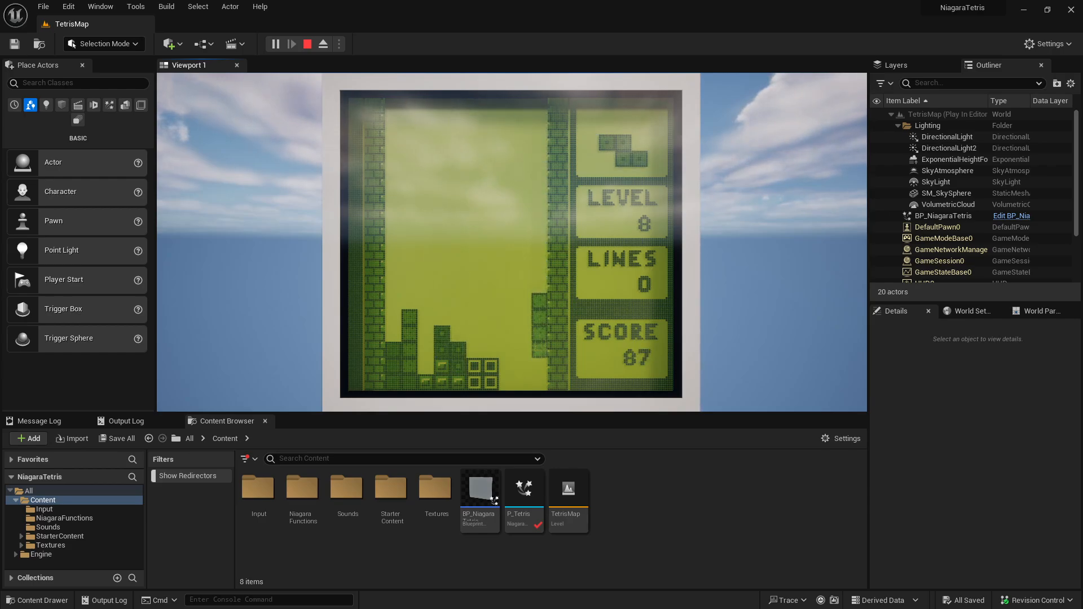
# Drop the Z piece on the middle of the stack and fit the L-shaped piece into the gap beside the right-wall bar.
pyautogui.press('Right')
pyautogui.press('Up')
pyautogui.press('Down')
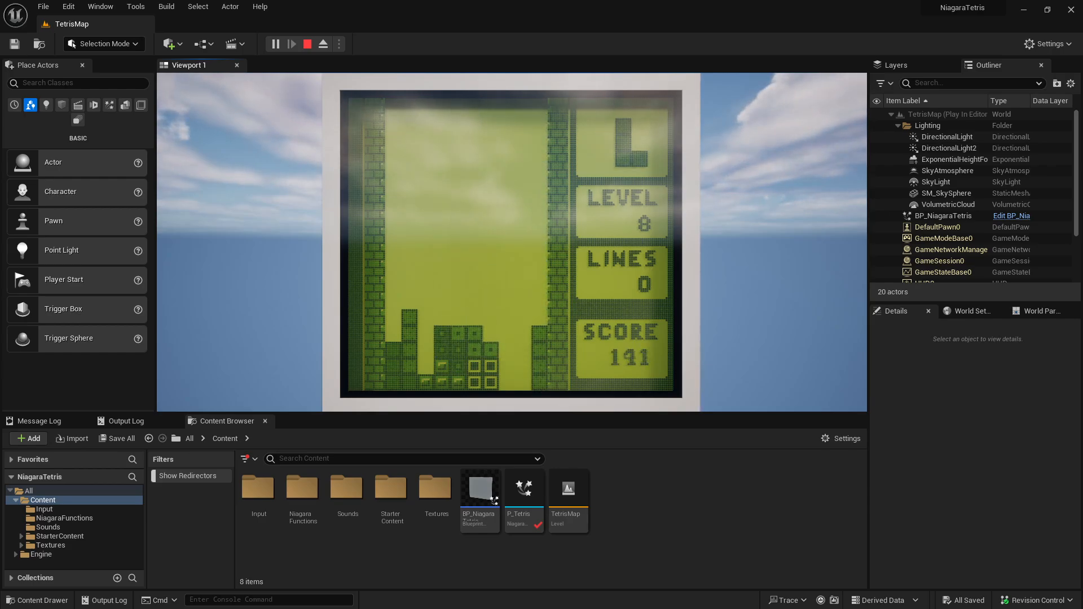
pyautogui.press('Right')
pyautogui.press('Right')
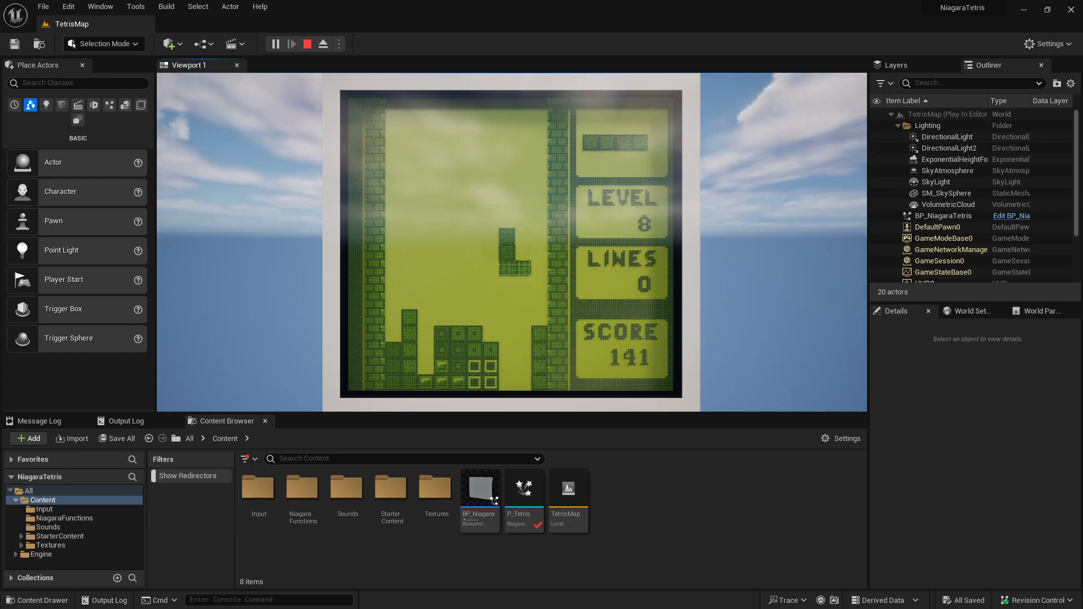
pyautogui.press('Down')
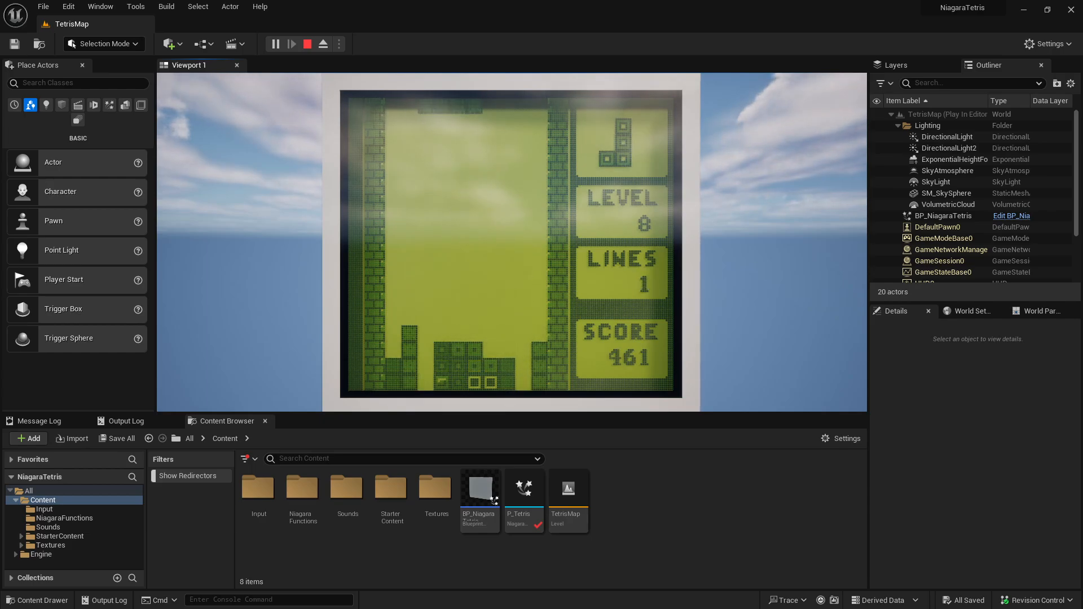
# Drop an upright bar into the third-column gap and a rotated J piece near the right wall to complete a row.
pyautogui.press('Up')
pyautogui.press('Left')
pyautogui.press('Down')
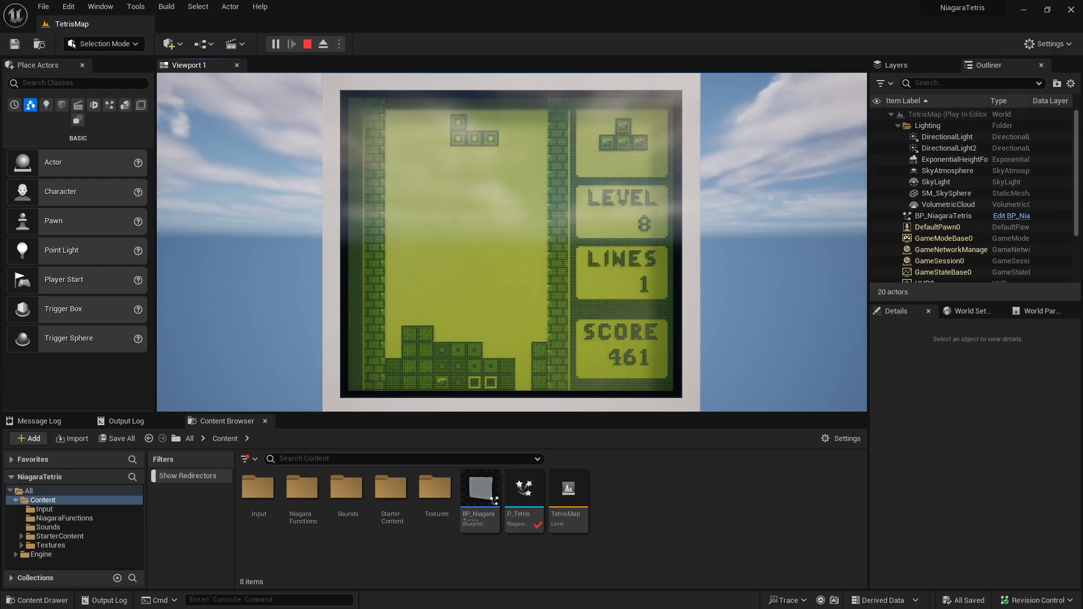
pyautogui.press('Up')
pyautogui.press('Down')
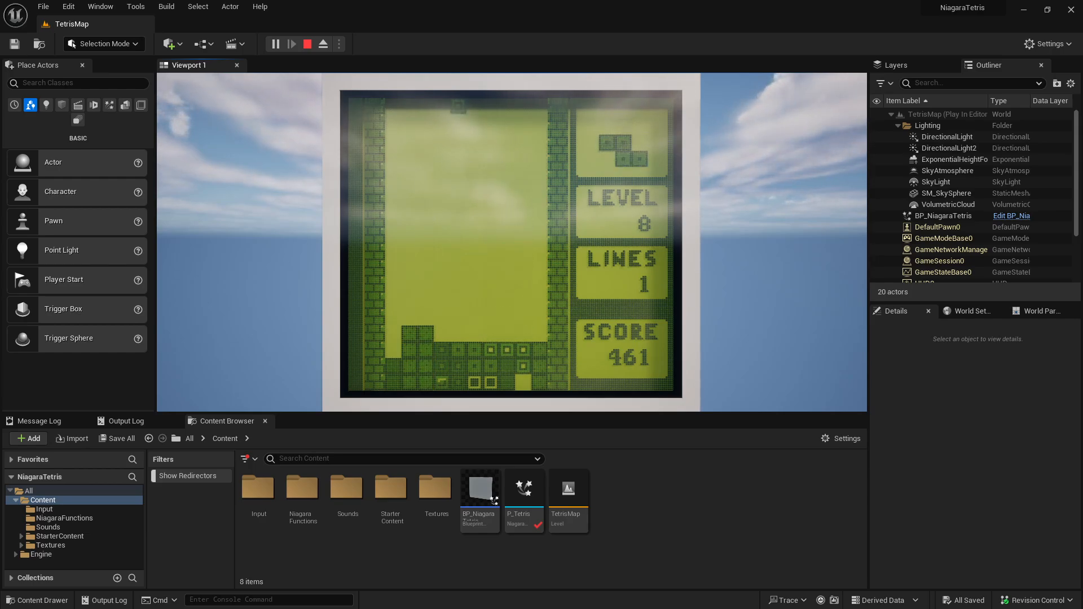
# Drop the T piece flat on the middle of the stack and fit the Z piece against its right side.
pyautogui.press('Up')
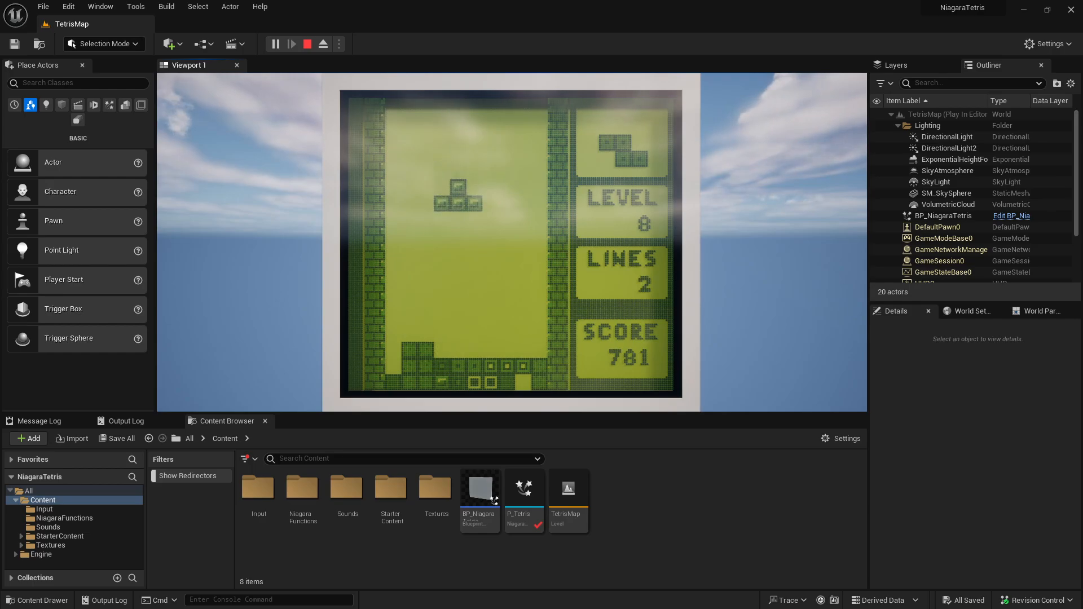
pyautogui.press('Down')
pyautogui.press('Right')
pyautogui.press('Right')
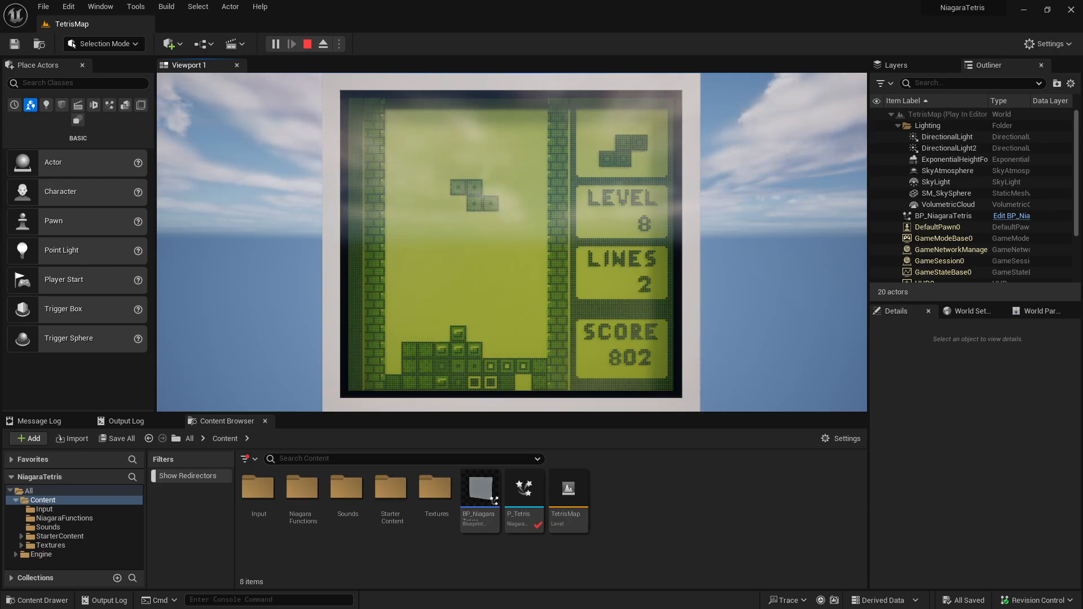
pyautogui.press('Down')
# Rotate the S piece upright and drop it toward the right of the stack, and drop the square on the left part.
pyautogui.press('Up')
pyautogui.press('Right')
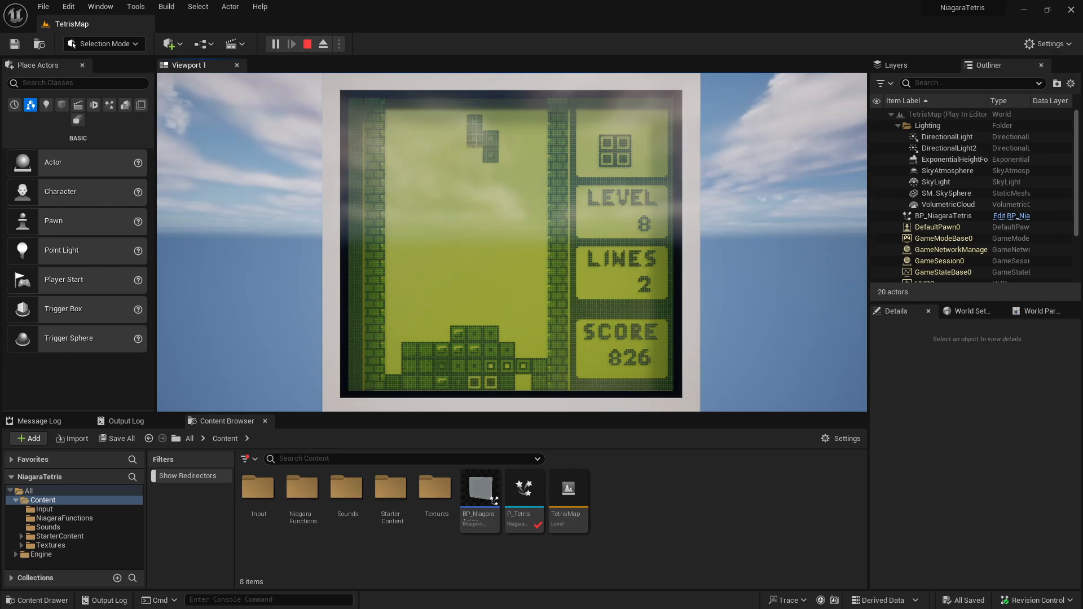
pyautogui.press('Down')
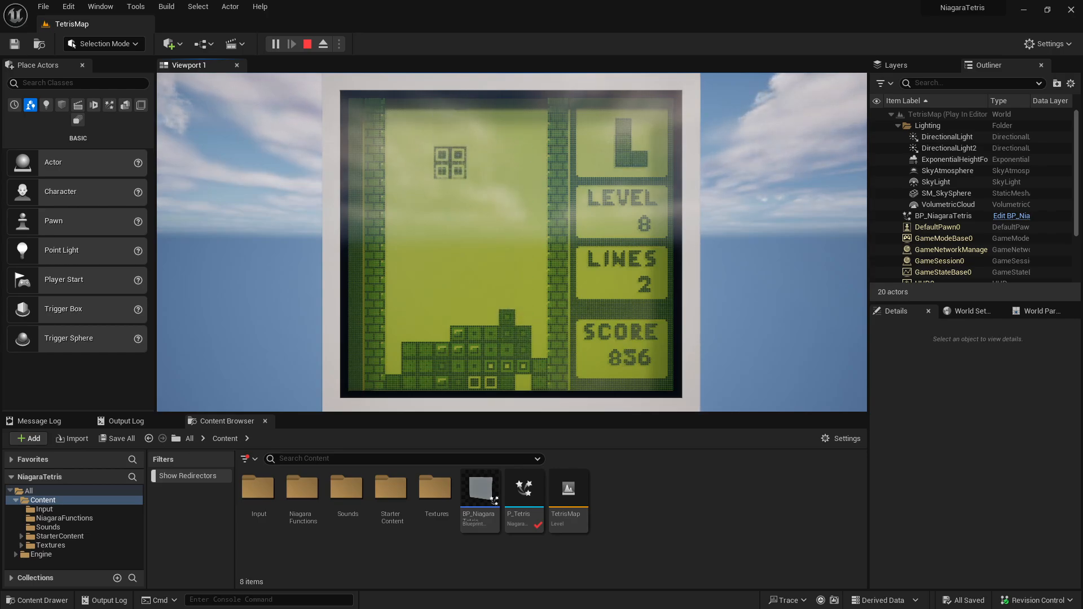
pyautogui.press('Down')
pyautogui.press('Down')
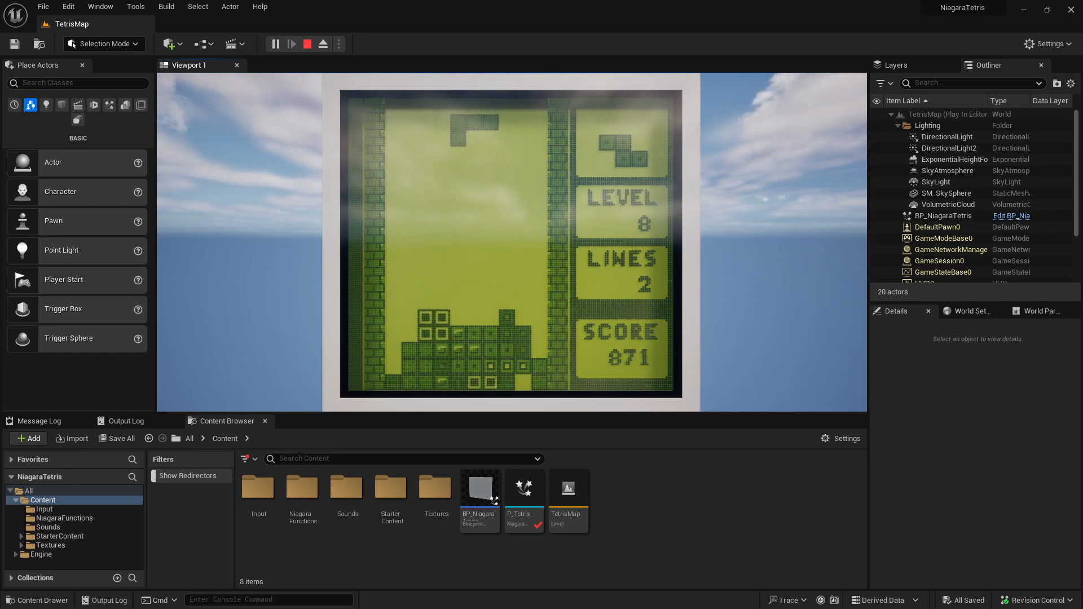
# Rotate the L-shaped piece, move it to the right wall and drop it there.
pyautogui.press('Up')
pyautogui.press('Right')
pyautogui.press('Right')
pyautogui.press('Right')
pyautogui.press('Right')
pyautogui.press('Down')
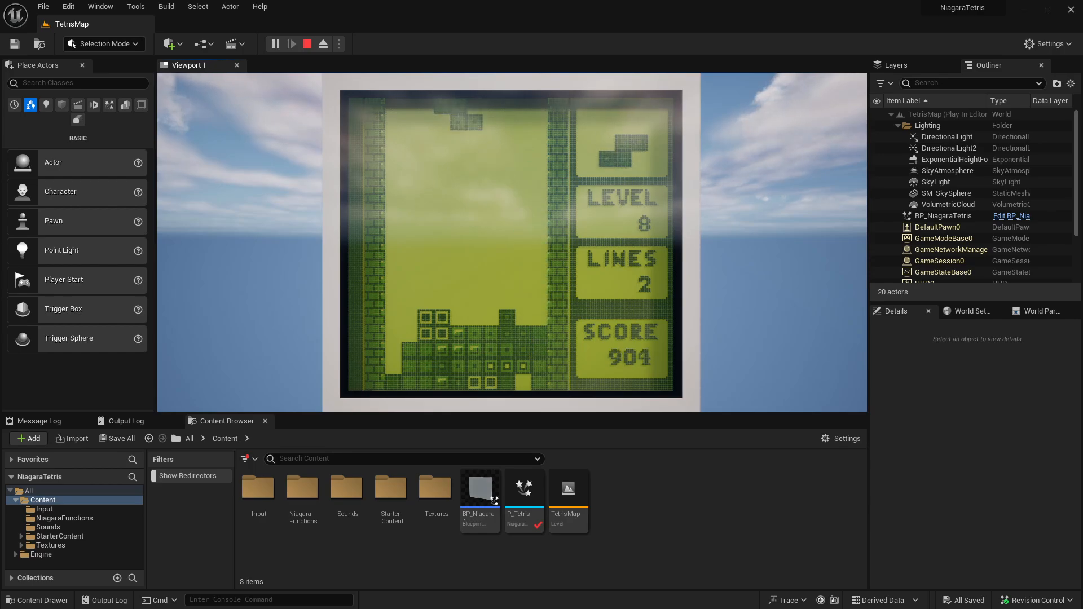
# Drop the Z piece onto the square block and send the following rotated S piece down onto the stack.
pyautogui.press('Down')
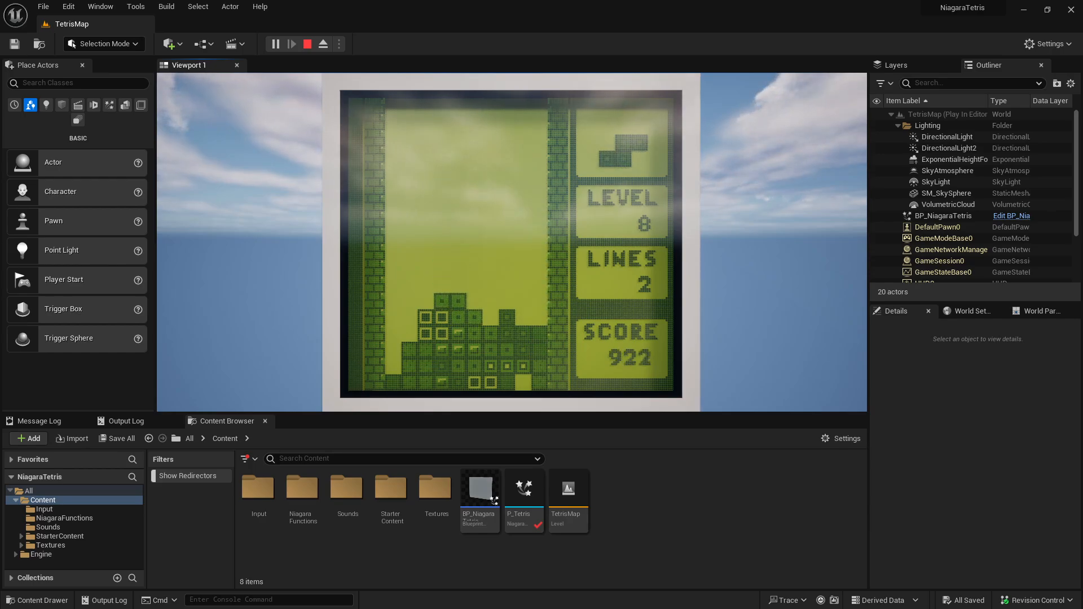
pyautogui.press('Down')
pyautogui.press('Up')
pyautogui.press('Right')
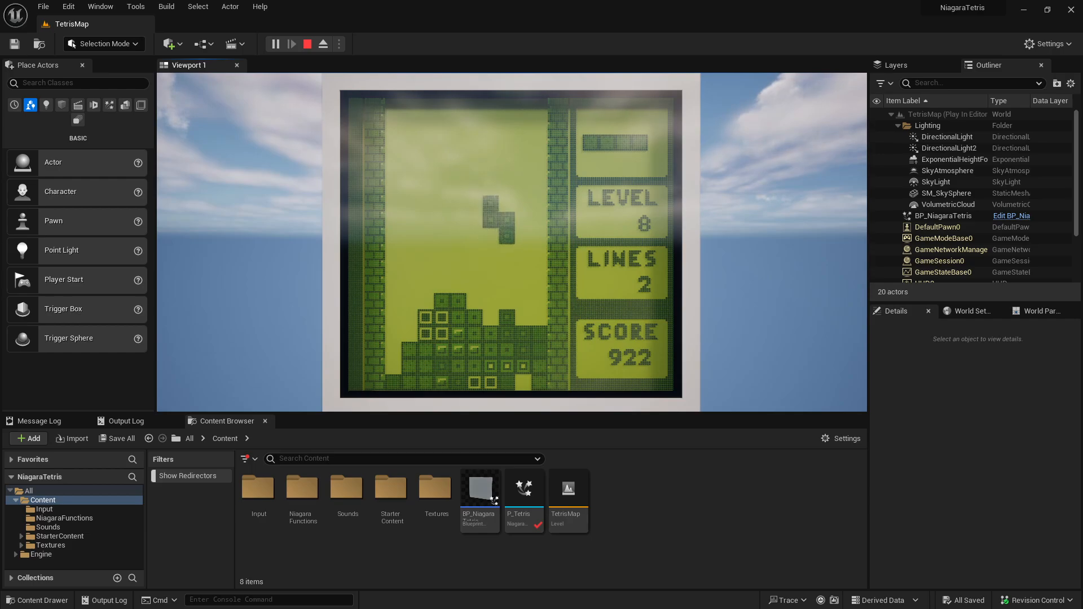
pyautogui.press('Left')
pyautogui.press('Down')
pyautogui.press('Down')
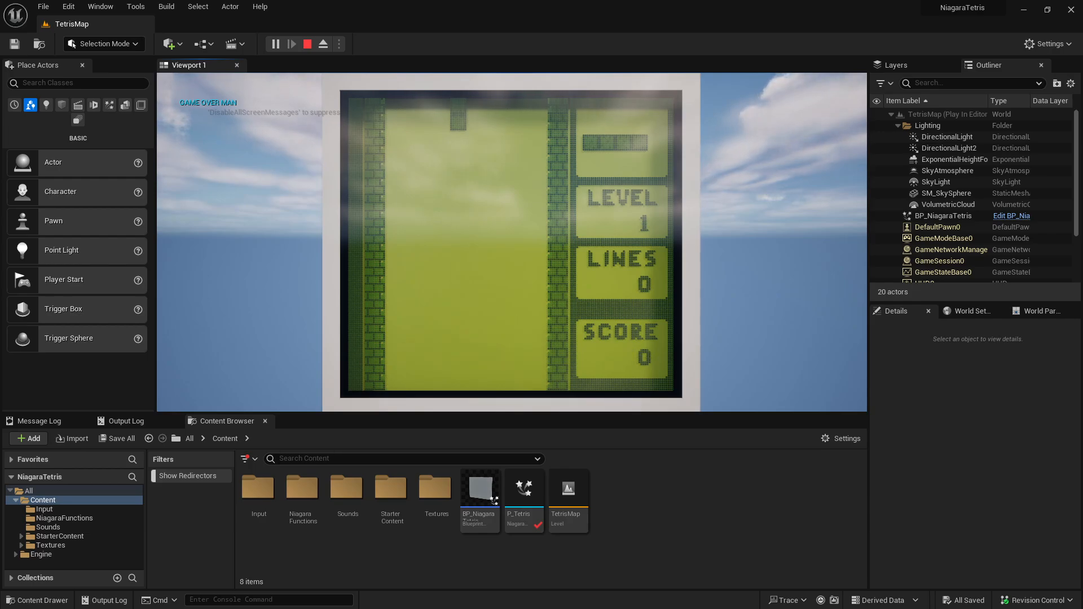
# In the restarted game, move the upright piece to the left wall and drop it to the floor.
pyautogui.press('Left')
pyautogui.press('Left')
pyautogui.press('Down')
pyautogui.press('Left')
pyautogui.press('Left')
pyautogui.press('Down')
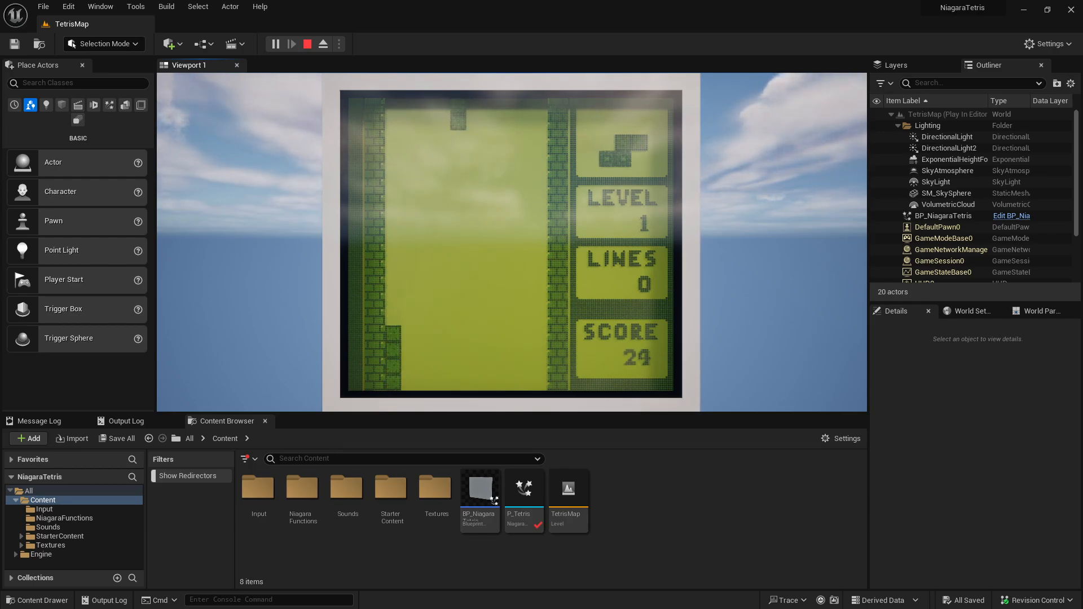
# Stack the second upright piece on the first against the left wall and stop the play session.
pyautogui.press('Left')
pyautogui.press('Left')
pyautogui.press('Left')
pyautogui.press('Down')
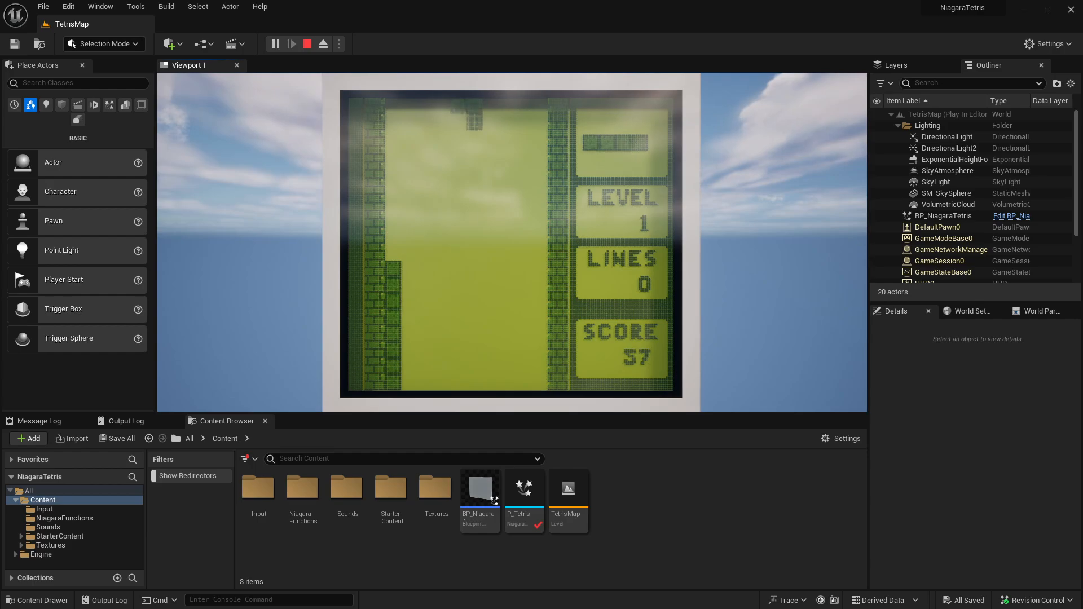
pyautogui.press('Escape')
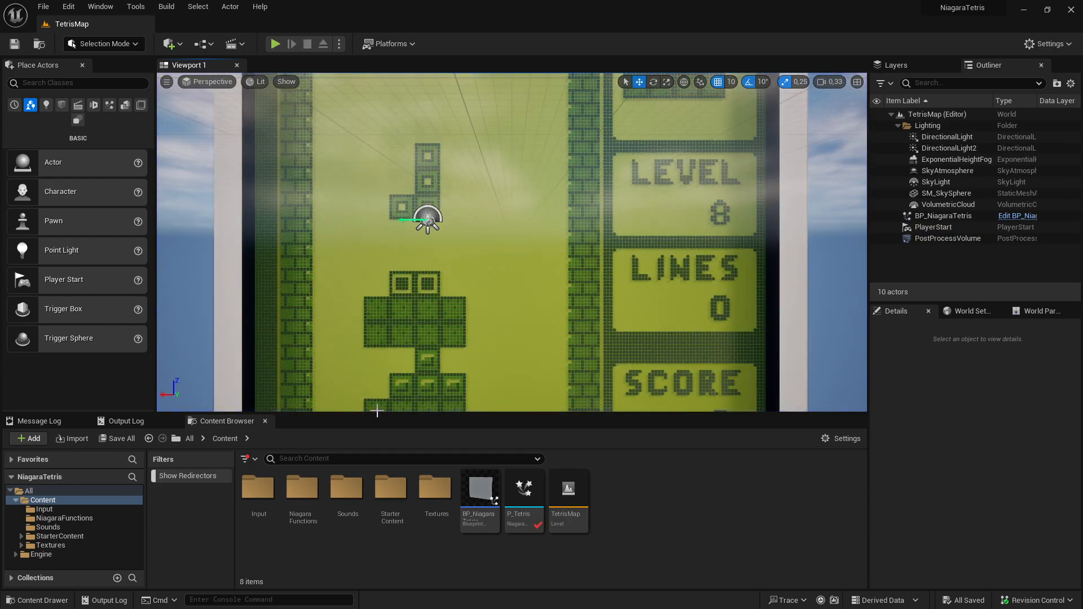
# Hide the BP_NiagaraTetris actor in the level and show it again.
pyautogui.press('s')
pyautogui.moveTo(487, 301); pyautogui.dragTo(519, 313, button='right')
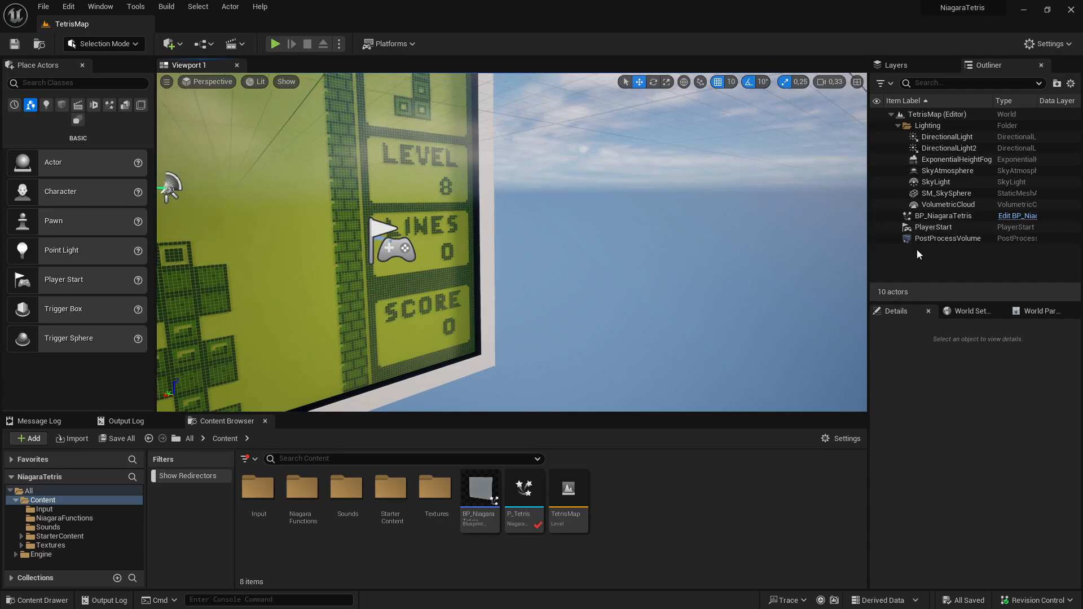
pyautogui.click(938, 215)
pyautogui.click(876, 217)
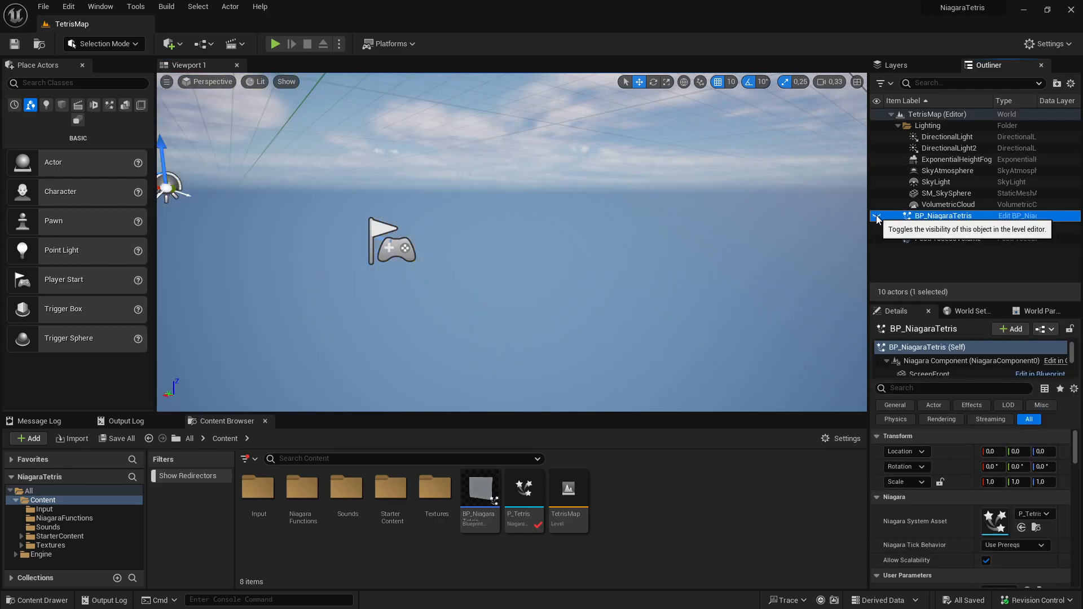
pyautogui.click(876, 216)
# Examine the whole BP_NiagaraTetris actor in the level from the front, with its frame and game screen.
pyautogui.moveTo(632, 285); pyautogui.dragTo(645, 322, button='right')
pyautogui.scroll(5, 471, 282)
pyautogui.press('w')
pyautogui.press('a')
pyautogui.press('s')
pyautogui.press('w')
pyautogui.press('a')
pyautogui.press('d')
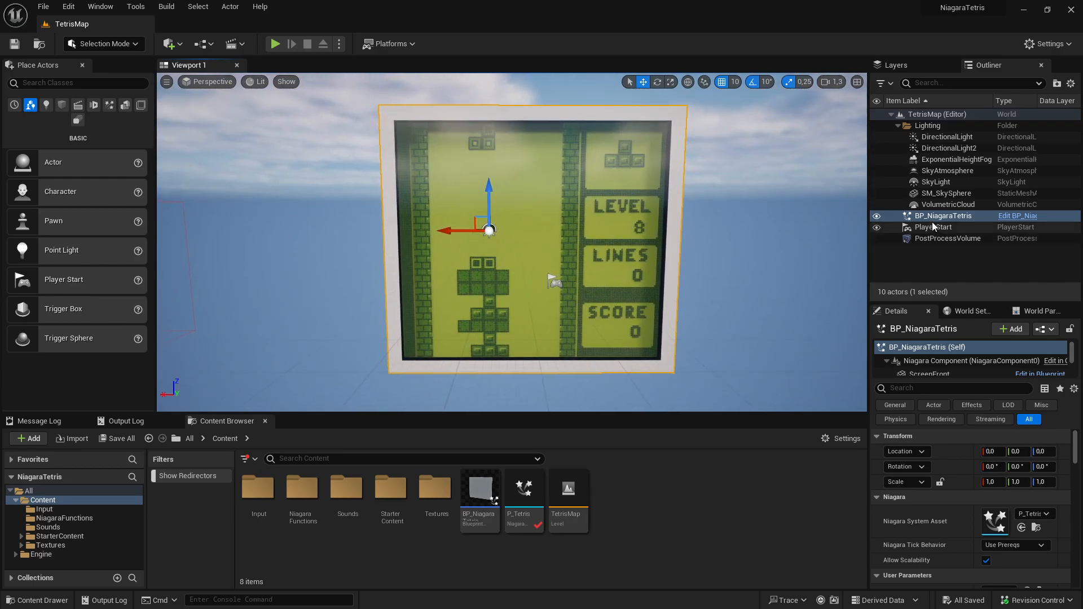
pyautogui.doubleClick(943, 216)
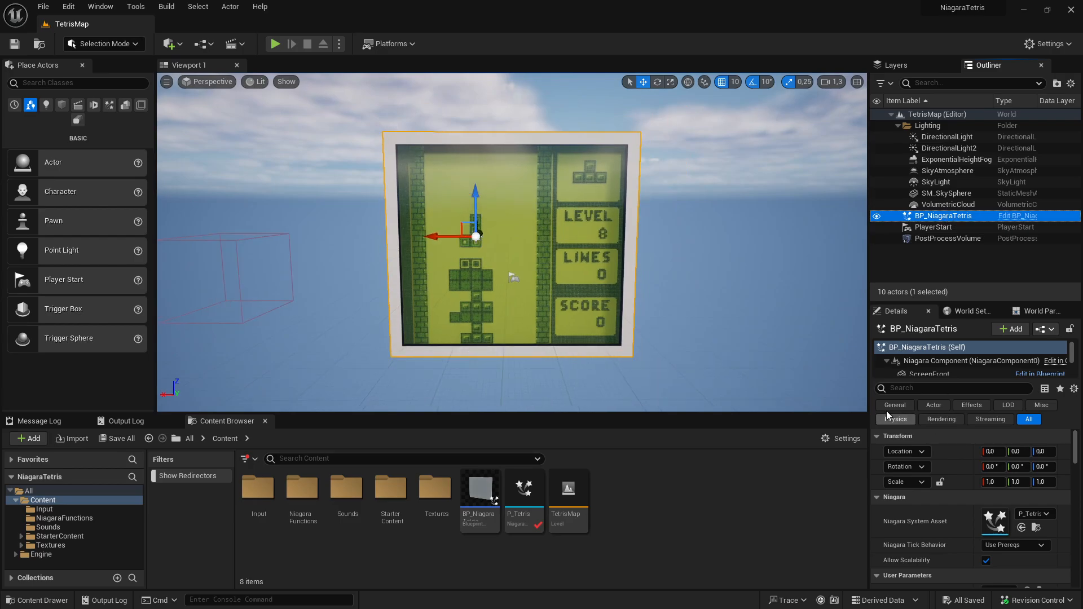
# Open the BP_NiagaraTetris blueprint and show its 3D component preview.
pyautogui.click(479, 492)
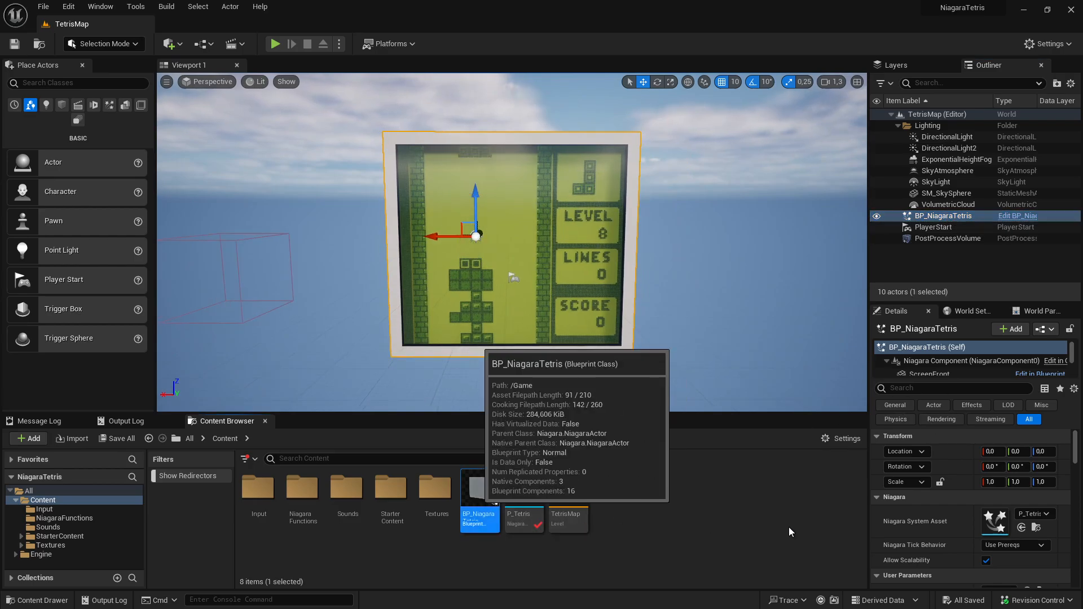
pyautogui.doubleClick(480, 492)
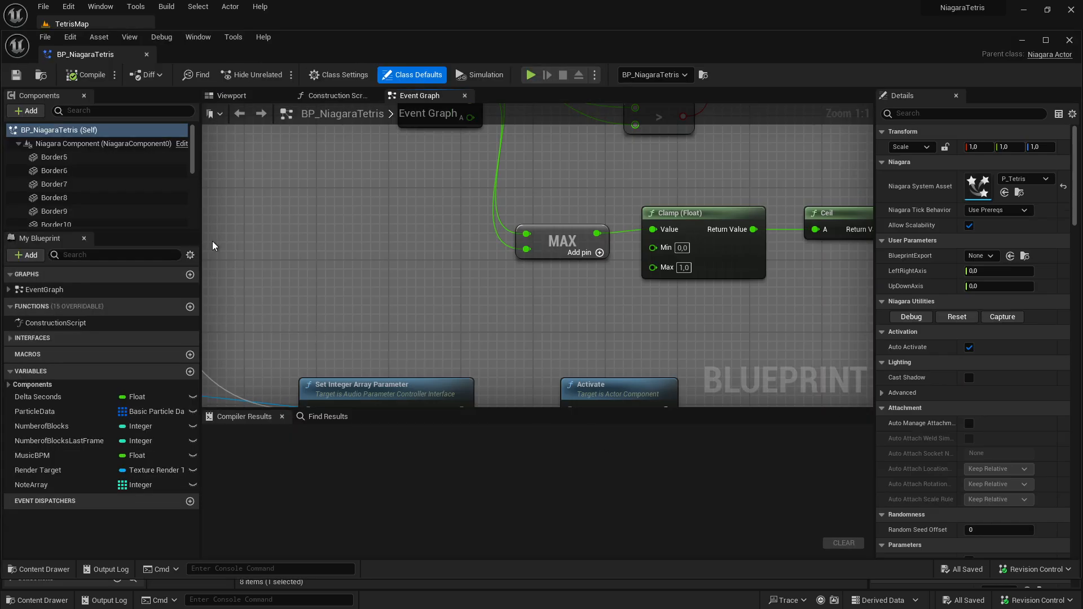
pyautogui.click(228, 95)
# Inspect the blueprint's Border components one after another, including Border6, Border8 and Border11.
pyautogui.click(93, 159)
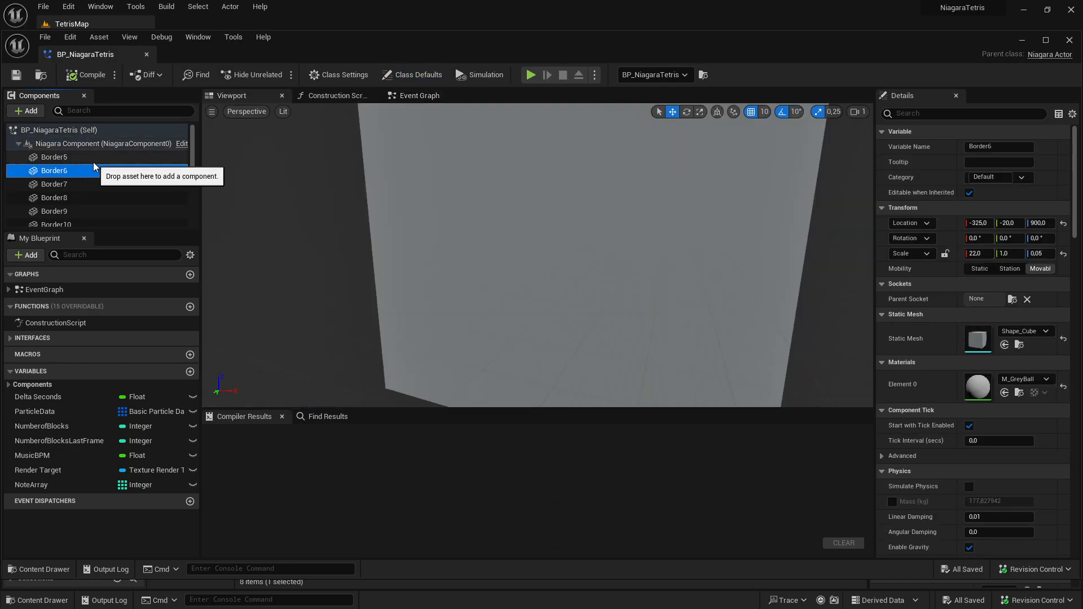
pyautogui.click(99, 199)
pyautogui.scroll(-2, 99, 204)
pyautogui.click(99, 192)
pyautogui.click(96, 166)
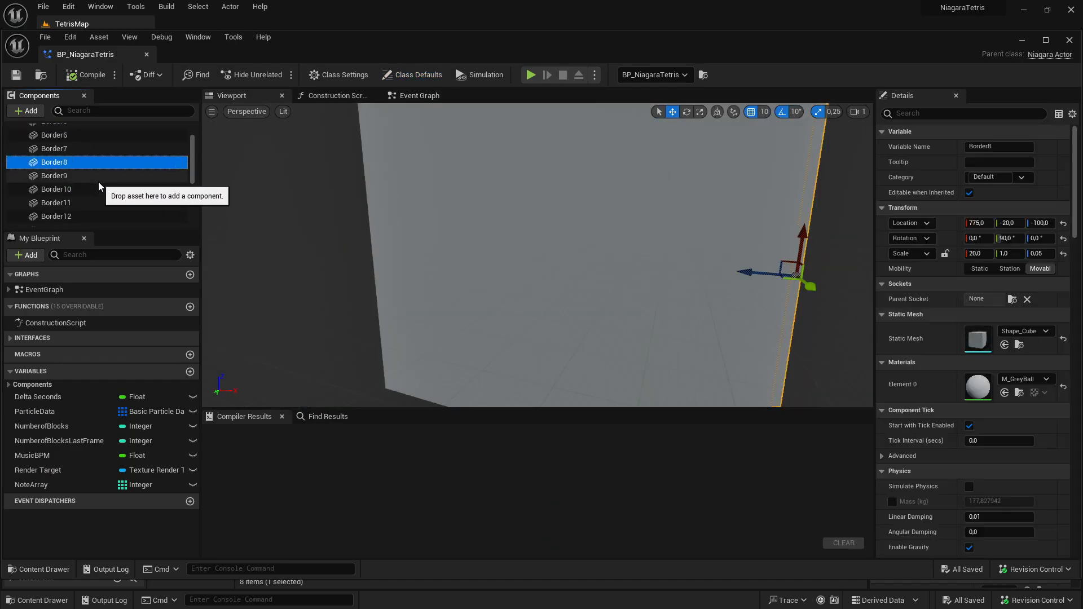
pyautogui.click(98, 180)
pyautogui.click(102, 202)
pyautogui.scroll(-3, 145, 171)
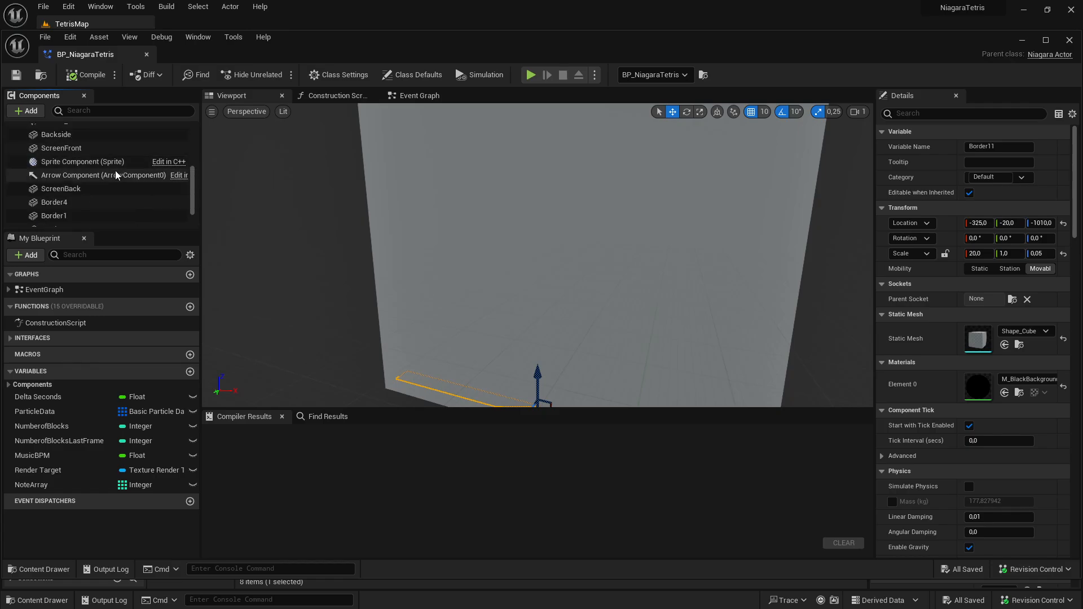
# Select the ScreenFront component and examine the glass plane's place in the casing from the side.
pyautogui.click(106, 183)
pyautogui.press('d')
pyautogui.moveTo(339, 234); pyautogui.dragTo(590, 287, button='right')
pyautogui.scroll(5, 327, 235)
pyautogui.press('d')
pyautogui.press('a')
pyautogui.press('d')
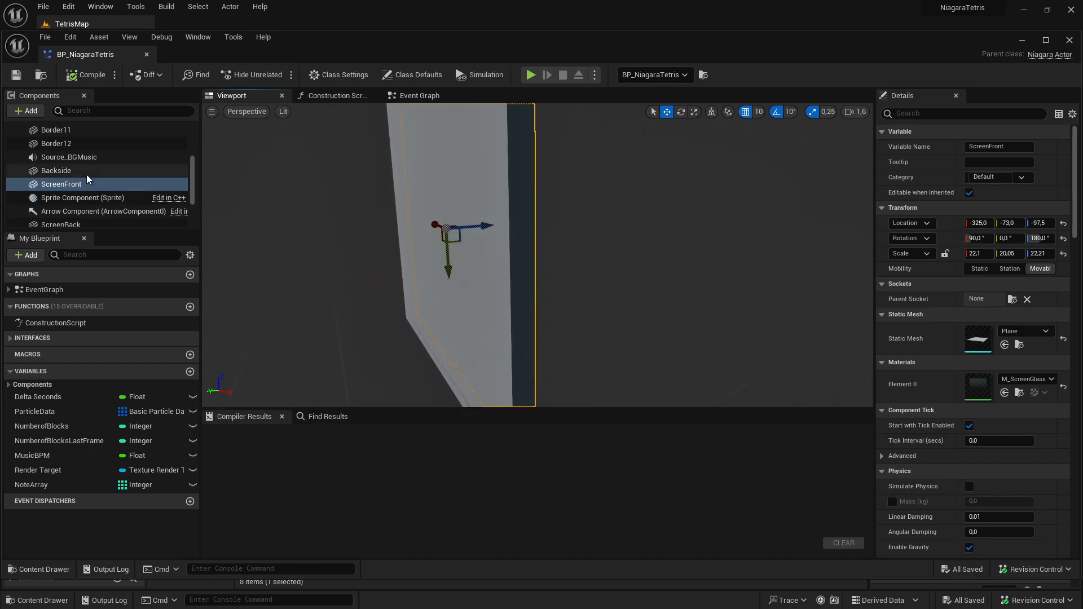
# Inspect the Source_BGMusic and Niagara Component entries of the BP_NiagaraTetris blueprint, then close the blueprint editor.
pyautogui.click(109, 159)
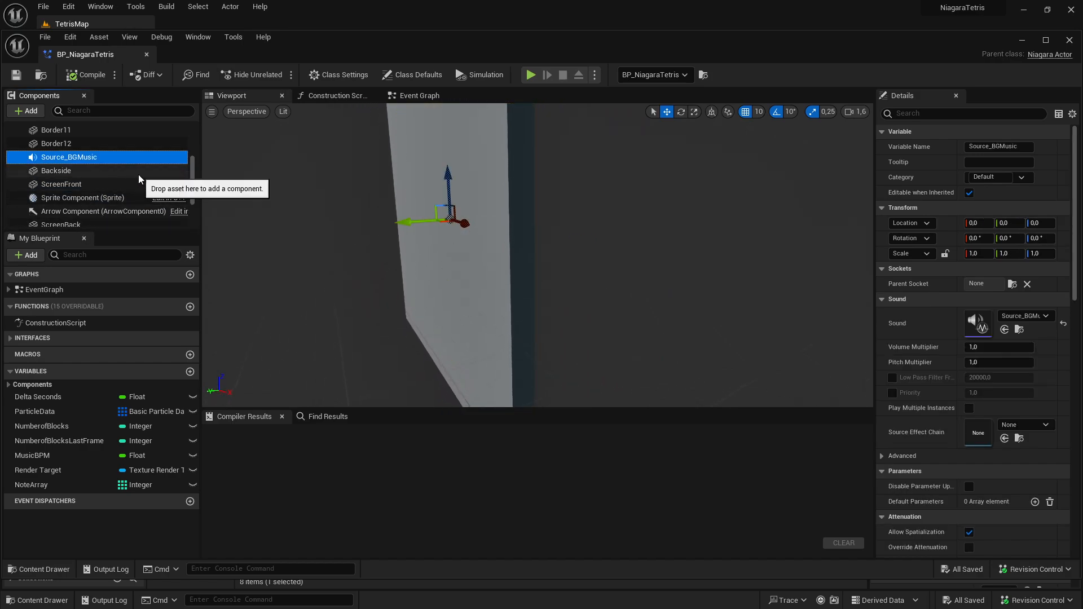
pyautogui.scroll(5, 110, 178)
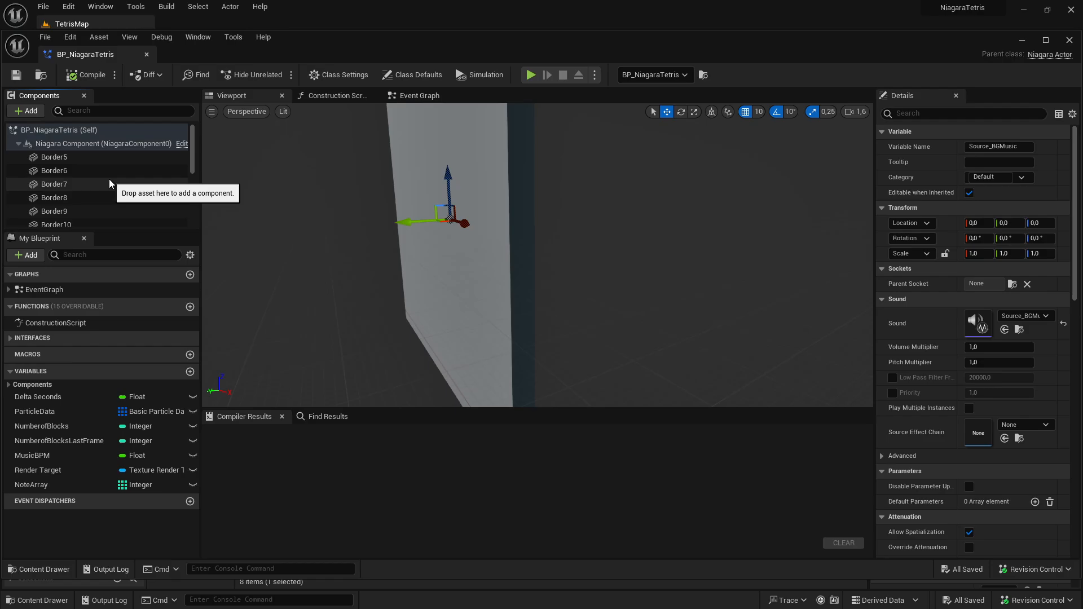
pyautogui.click(103, 145)
pyautogui.moveTo(604, 295); pyautogui.dragTo(539, 231, button='right')
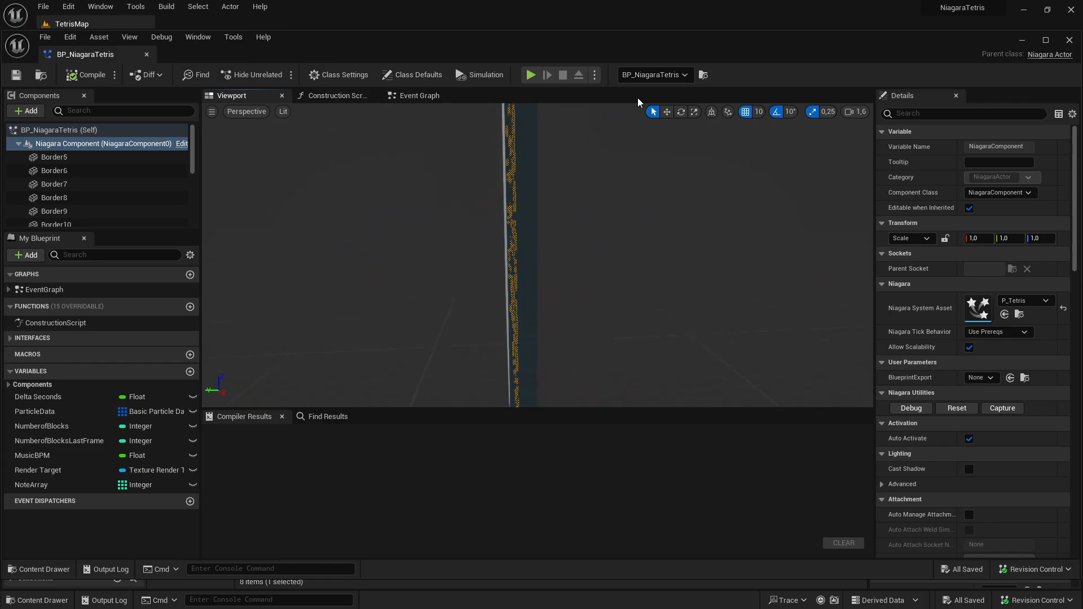
pyautogui.click(1070, 40)
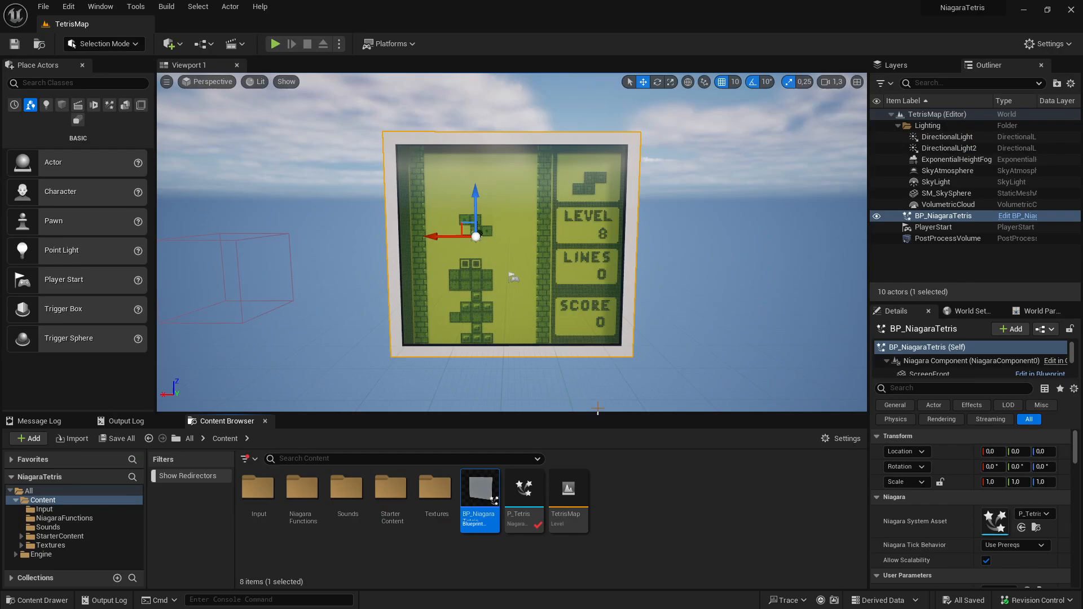
# Open the project's Input folder and point out the Down, LeftRight and RotatePiece input action assets.
pyautogui.click(647, 510)
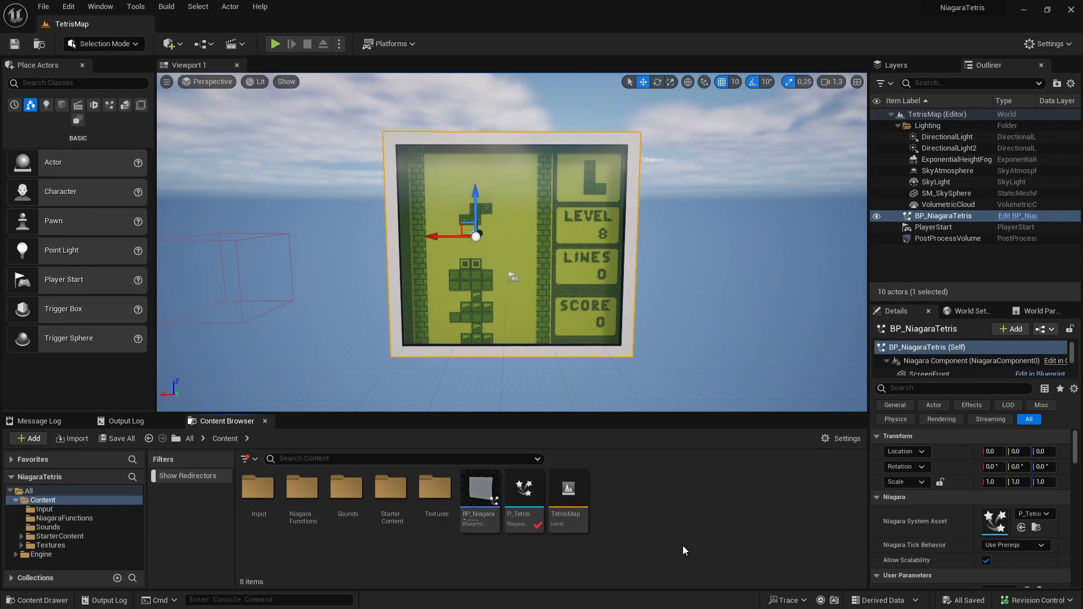
pyautogui.click(258, 490)
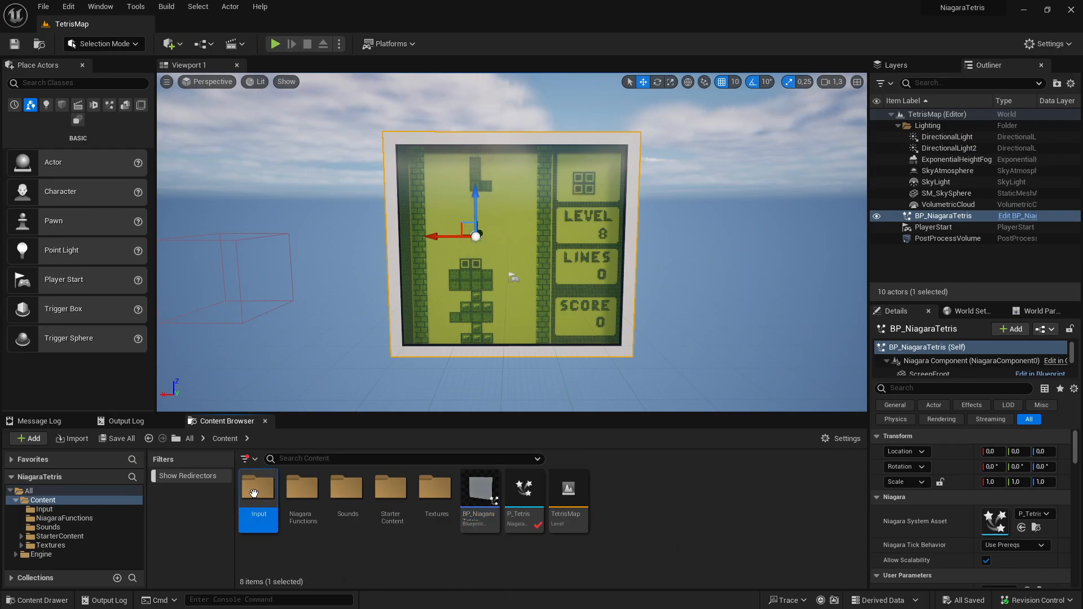
pyautogui.doubleClick(263, 495)
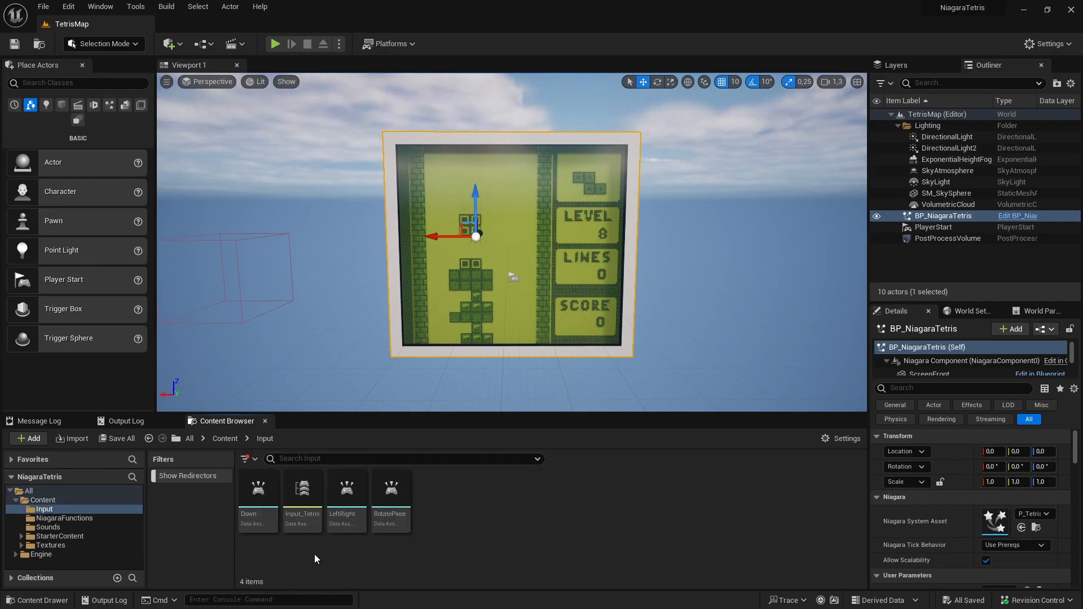
pyautogui.click(266, 493)
pyautogui.click(348, 512)
pyautogui.click(400, 504)
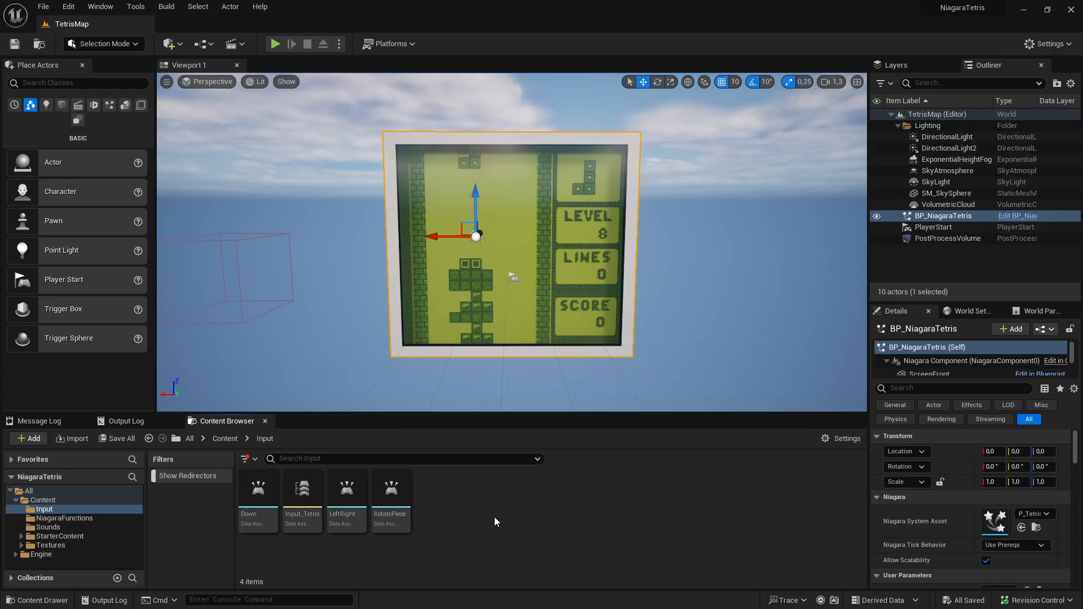
# Open the NiagaraFunctions folder and point out DrawTetrisPiece and the other Niagara module script.
pyautogui.hotkey('alt', 'Left')
pyautogui.click(294, 495)
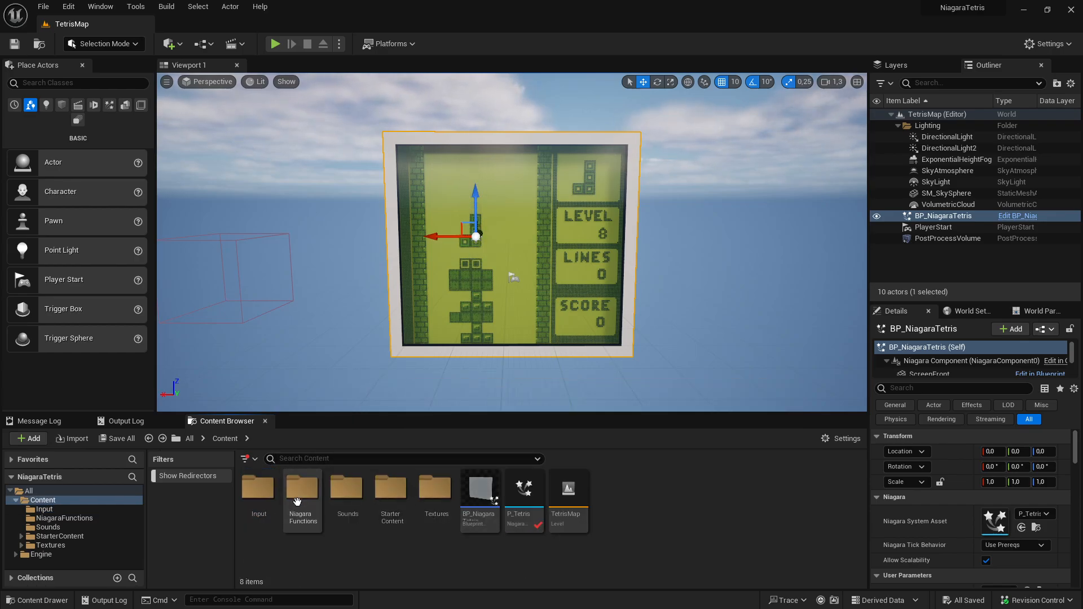
pyautogui.doubleClick(294, 495)
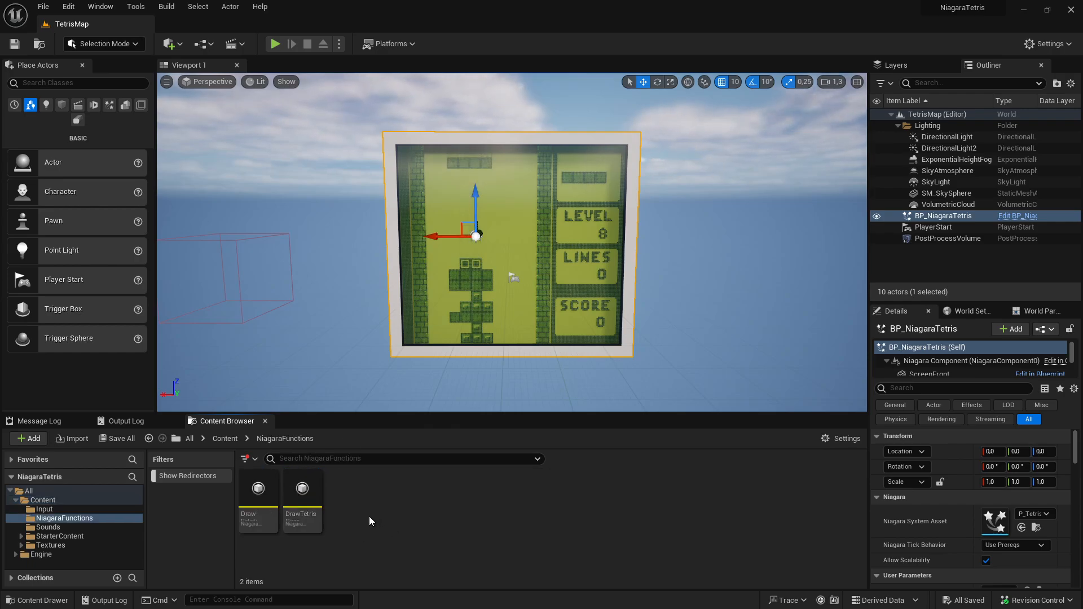
pyautogui.click(310, 511)
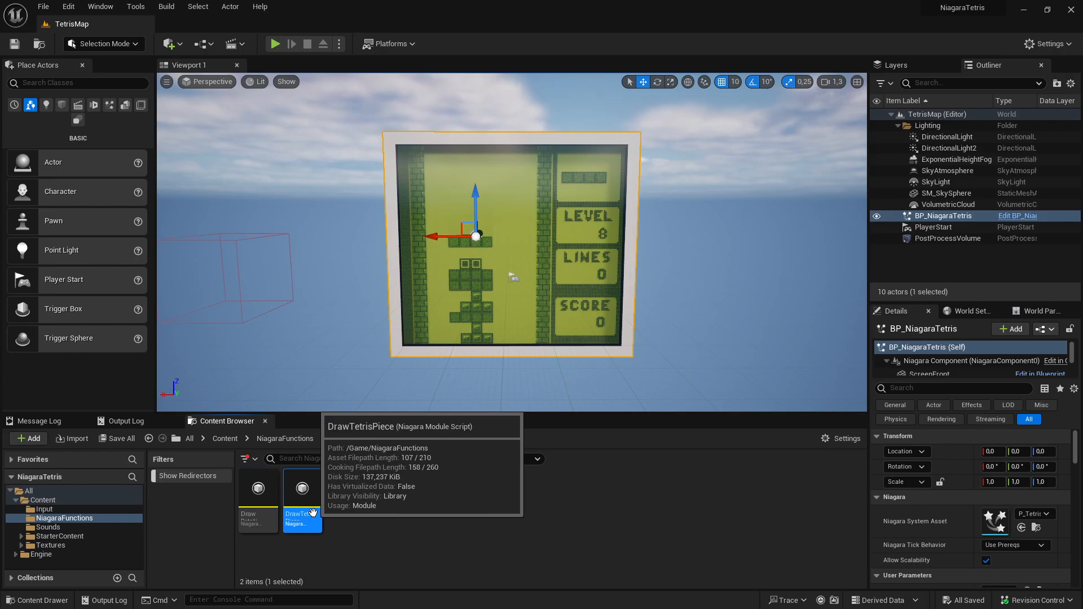
pyautogui.click(257, 502)
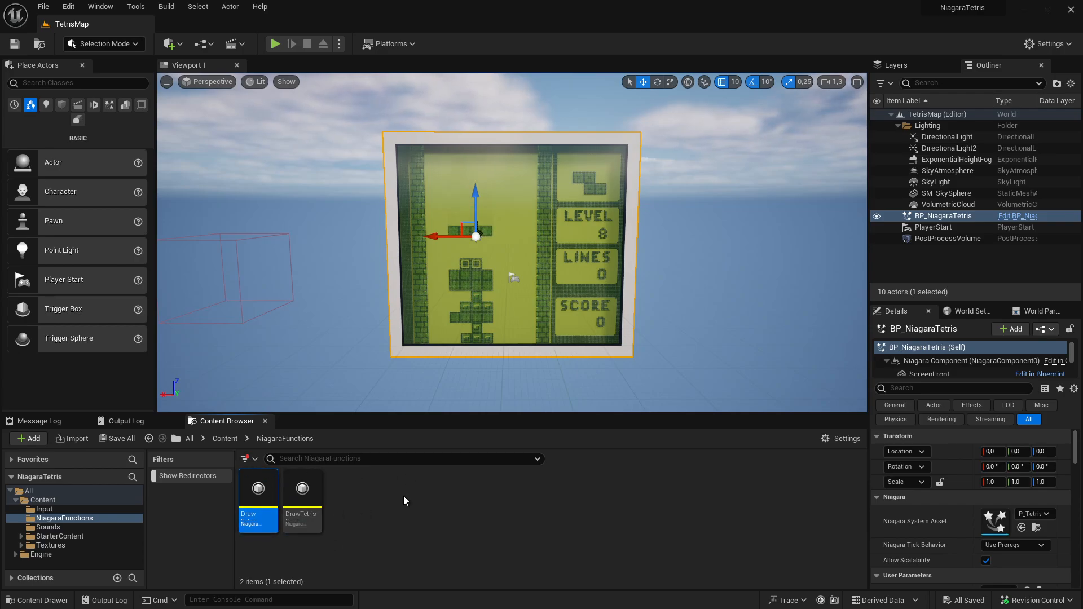
pyautogui.click(354, 515)
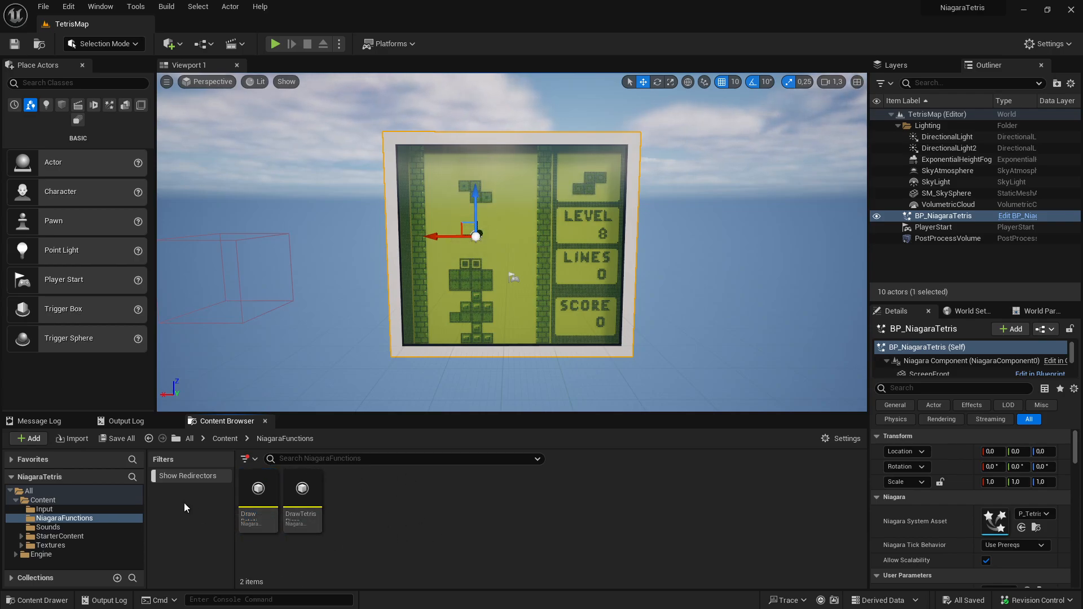
# Return to the Content folder, open the Sounds folder and select the Source_BGMusic MetaSound.
pyautogui.hotkey('alt', 'Left')
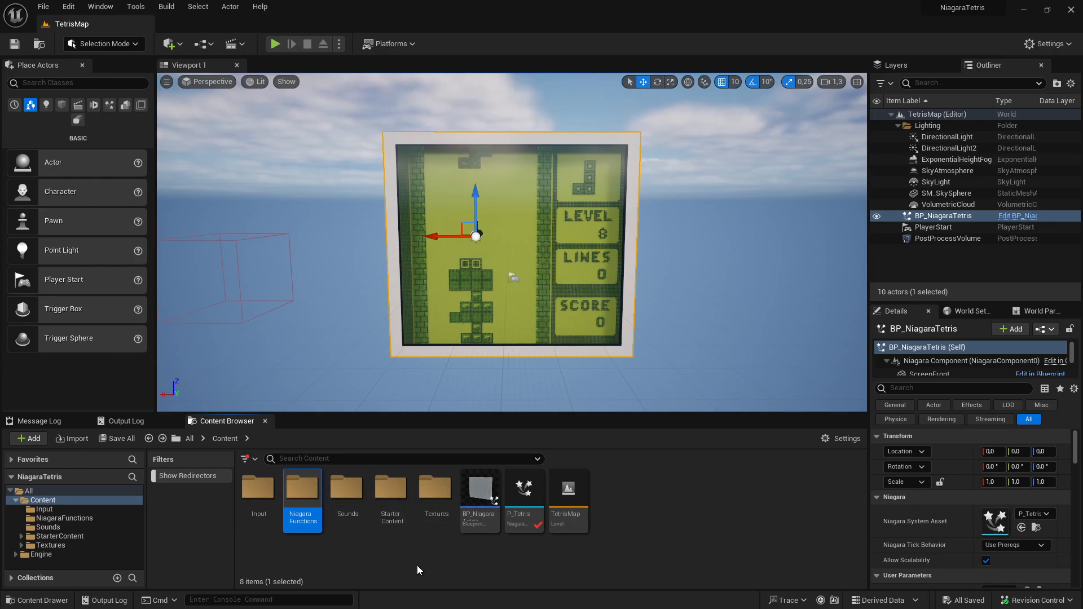
pyautogui.click(417, 566)
pyautogui.doubleClick(347, 488)
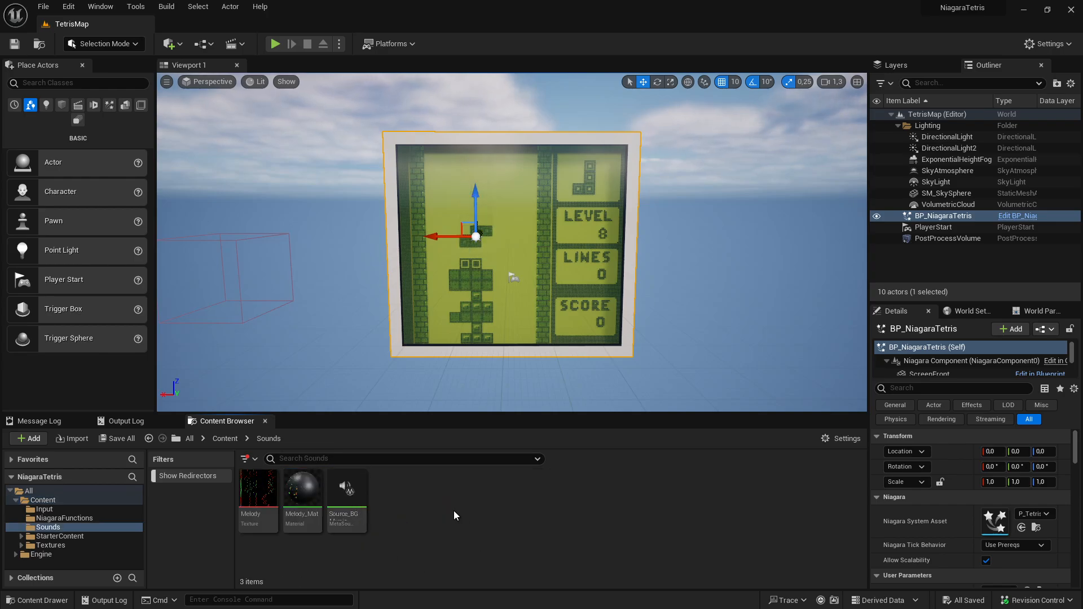
pyautogui.click(347, 522)
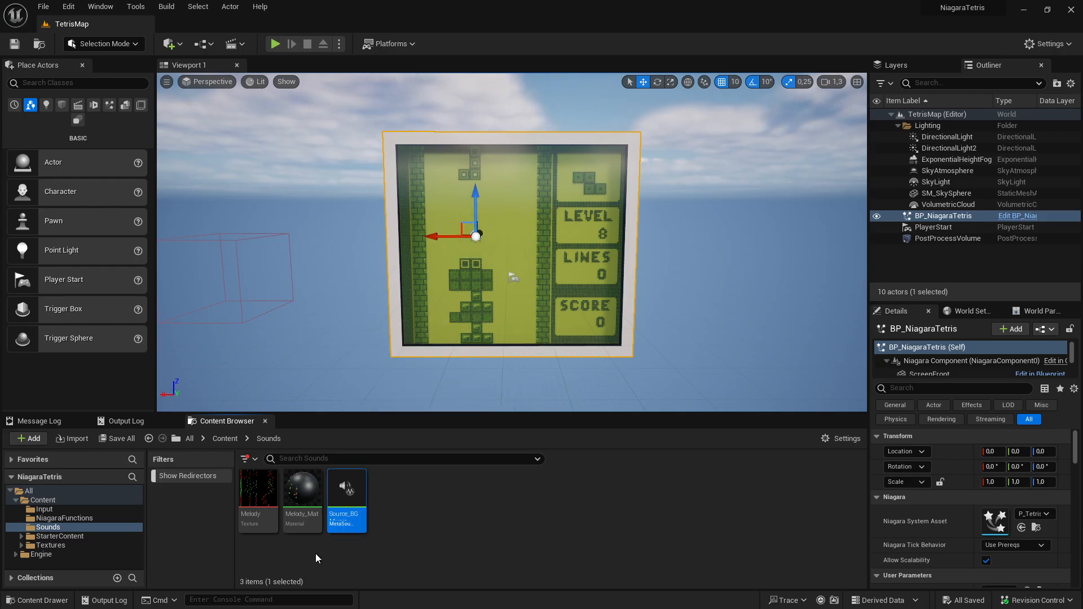
# Open the Melody texture, examine its red and green note pixels up close from the start, and close it.
pyautogui.click(249, 498)
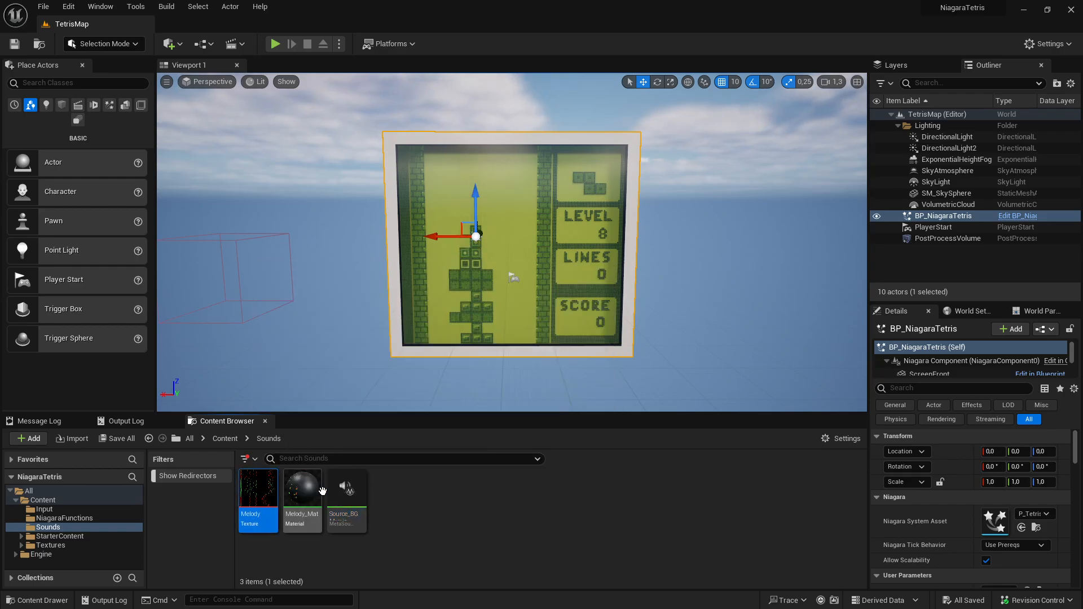
pyautogui.doubleClick(267, 498)
pyautogui.scroll(4, 408, 248)
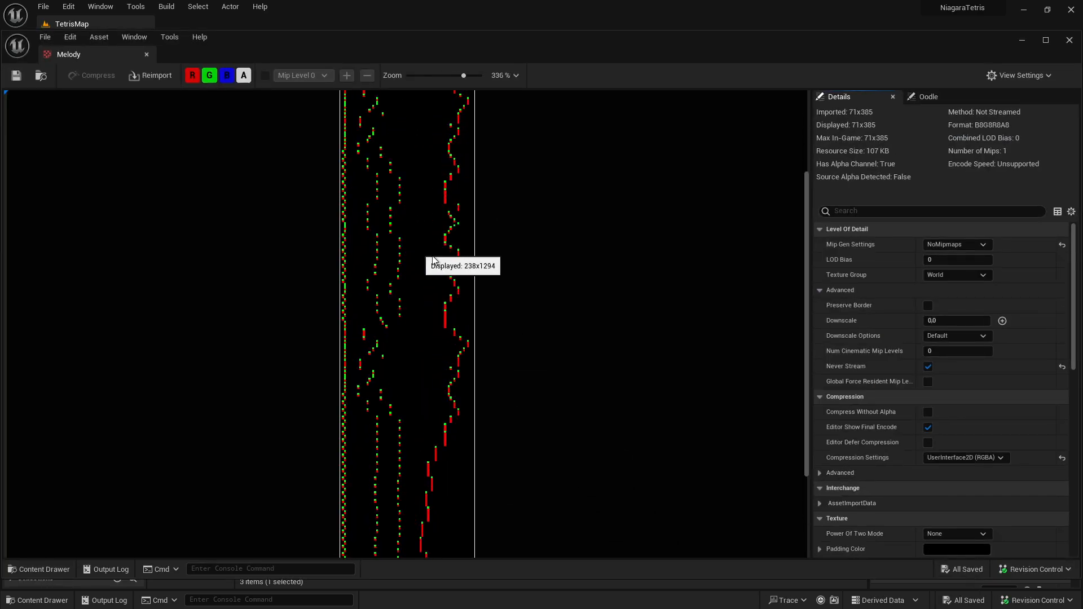
pyautogui.moveTo(803, 334); pyautogui.dragTo(802, 186)
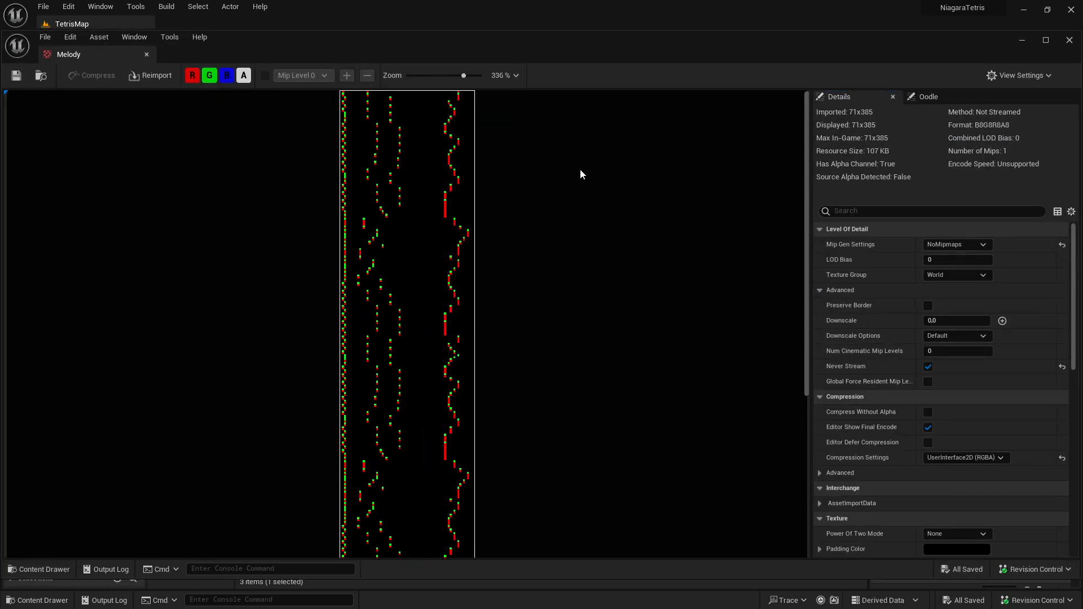
pyautogui.scroll(4, 414, 206)
pyautogui.moveTo(800, 243); pyautogui.dragTo(739, 114)
pyautogui.scroll(2, 587, 126)
pyautogui.moveTo(807, 155); pyautogui.dragTo(801, 138)
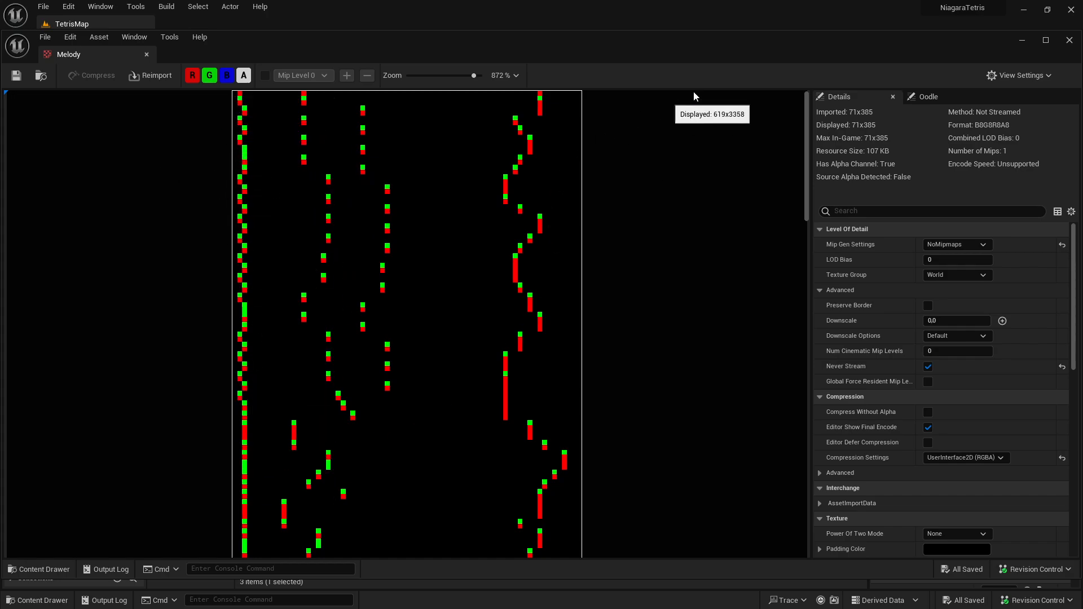
pyautogui.click(1068, 41)
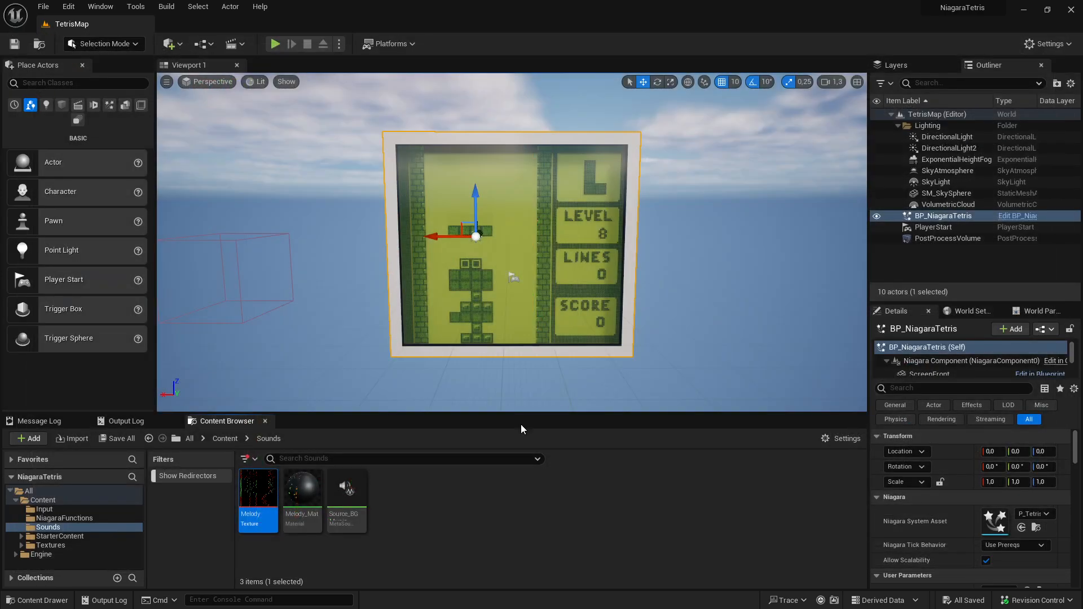
# Point out the Source_BGMusic MetaSound in the Sounds folder once more and clear the selection.
pyautogui.click(477, 510)
pyautogui.click(345, 510)
pyautogui.click(438, 519)
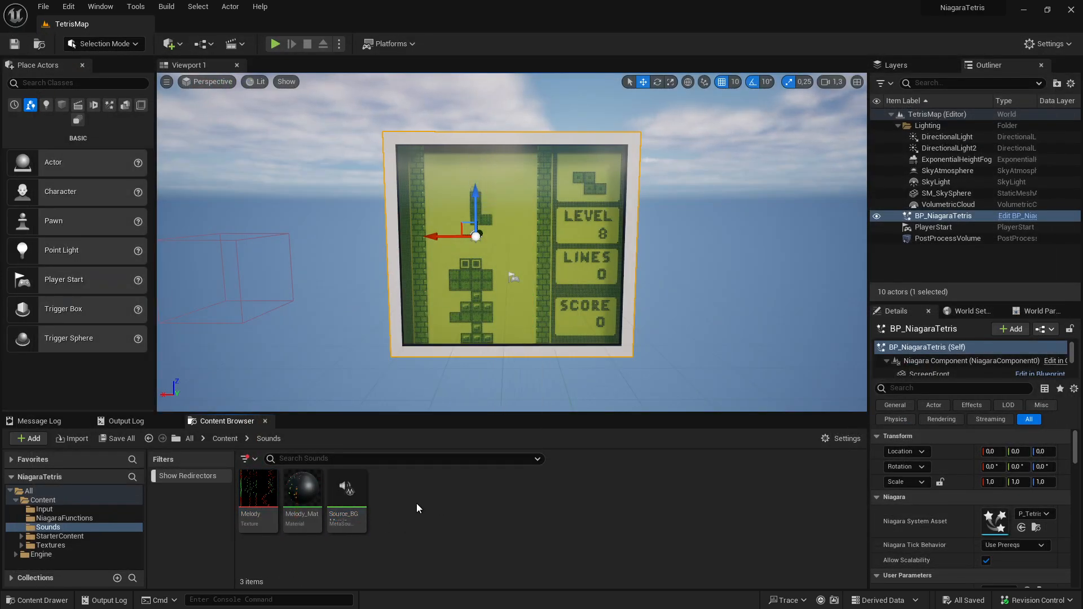
# Open the Shapes folder inside StarterContent and point out the Shape_Cube static mesh.
pyautogui.hotkey('alt', 'Left')
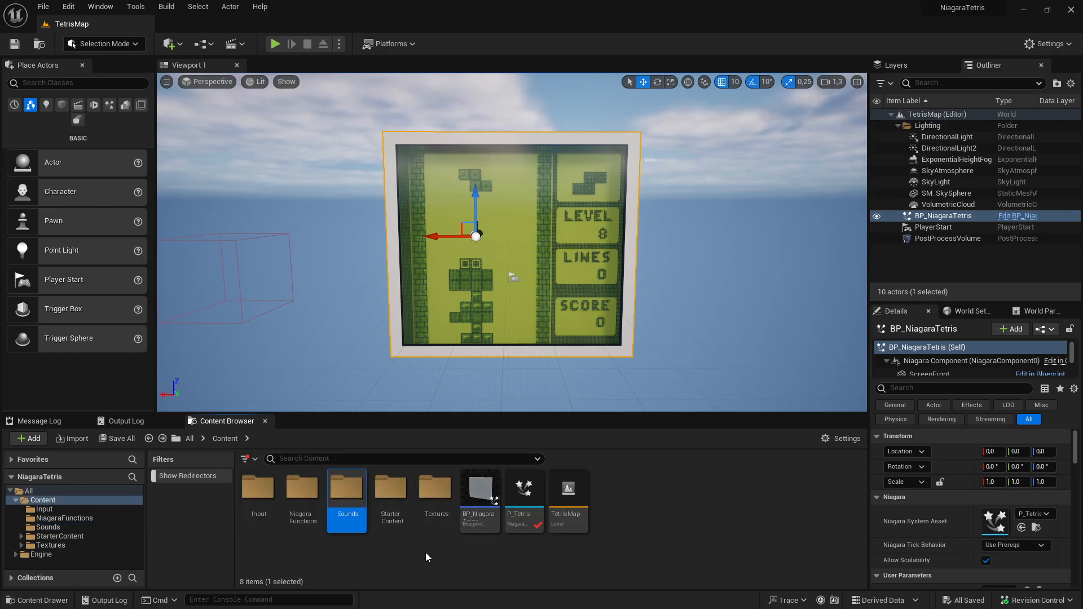
pyautogui.click(391, 496)
pyautogui.doubleClick(393, 498)
pyautogui.doubleClick(257, 489)
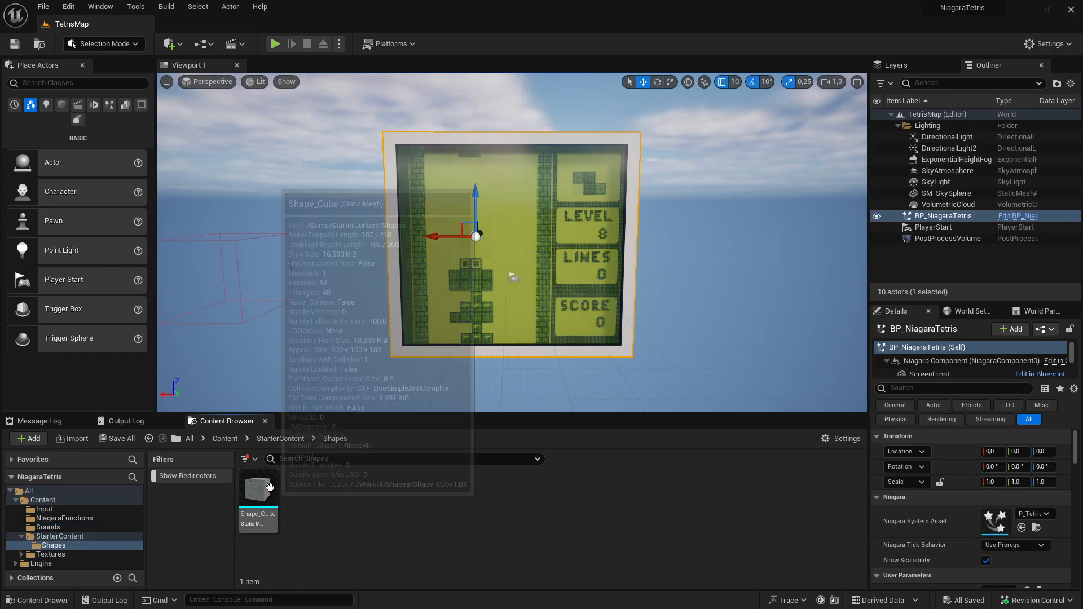
pyautogui.click(257, 496)
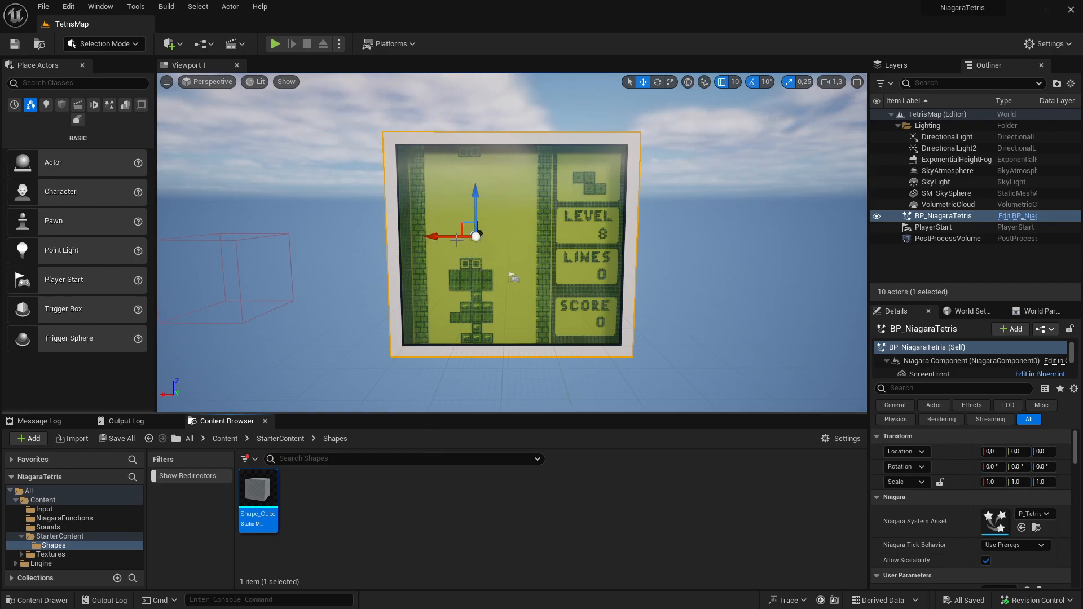
pyautogui.click(418, 533)
# Open the Digits folder inside Textures and show the digit textures 0 to 9.
pyautogui.hotkey('alt', 'Left')
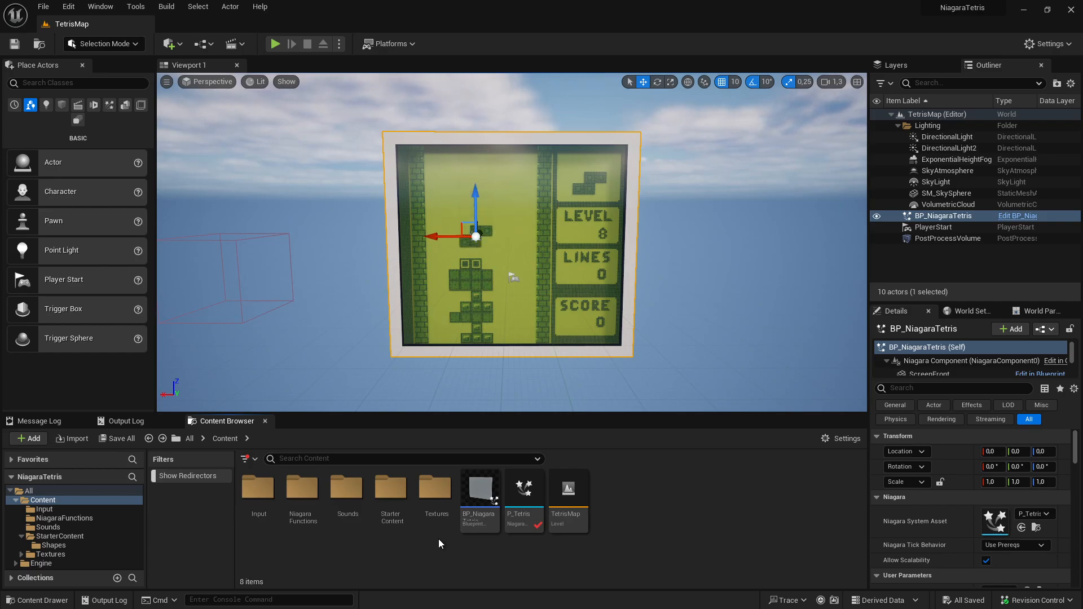
pyautogui.doubleClick(432, 487)
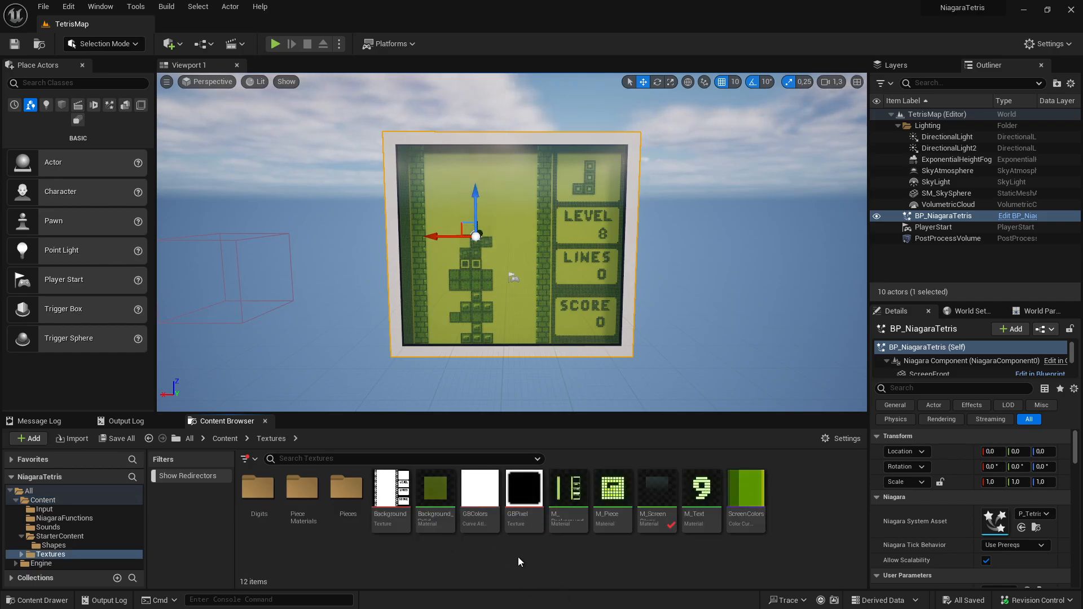
pyautogui.doubleClick(258, 488)
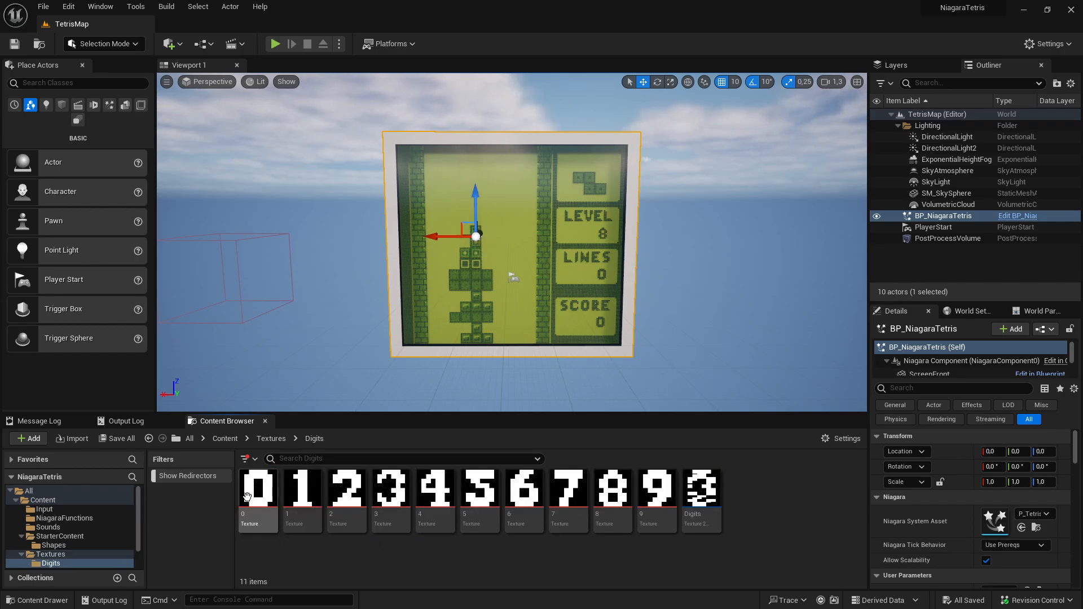
pyautogui.click(303, 490)
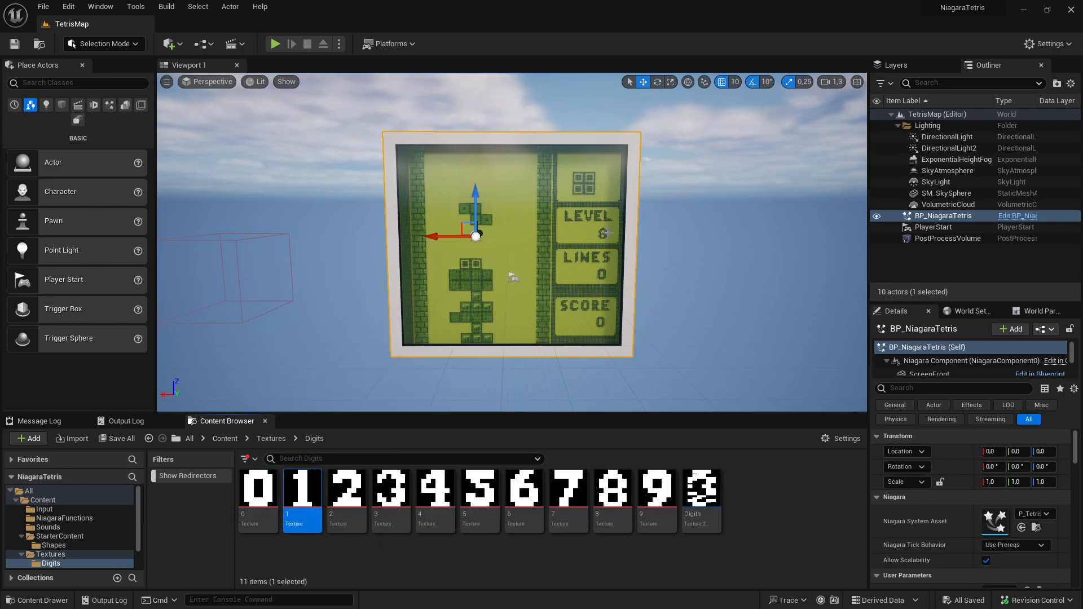
pyautogui.click(780, 543)
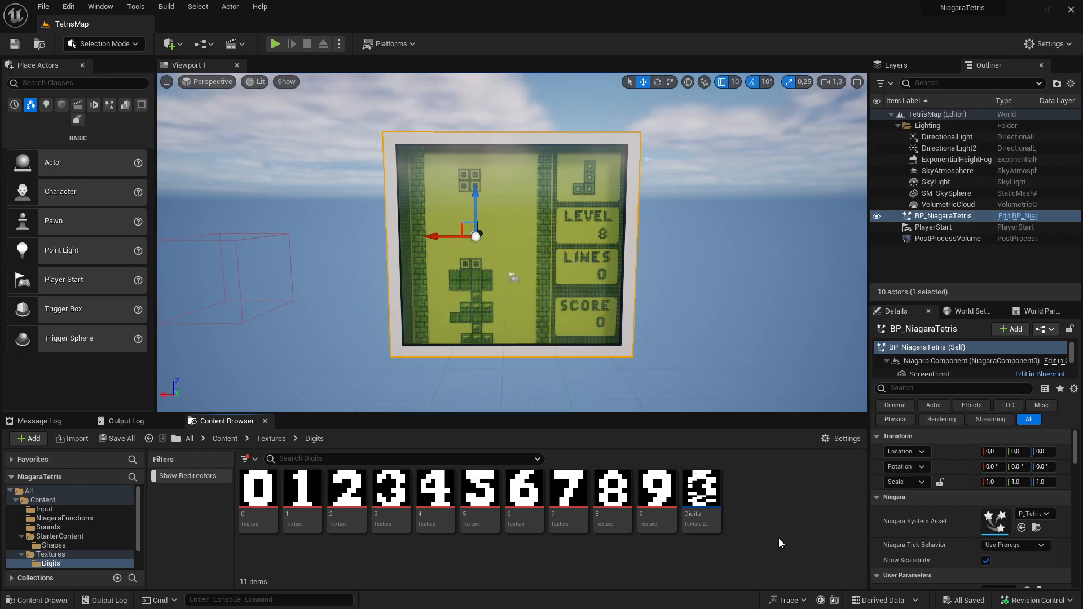
# Open the Digits texture array, review its list of source textures for indices 0 to 9, and close it.
pyautogui.click(702, 491)
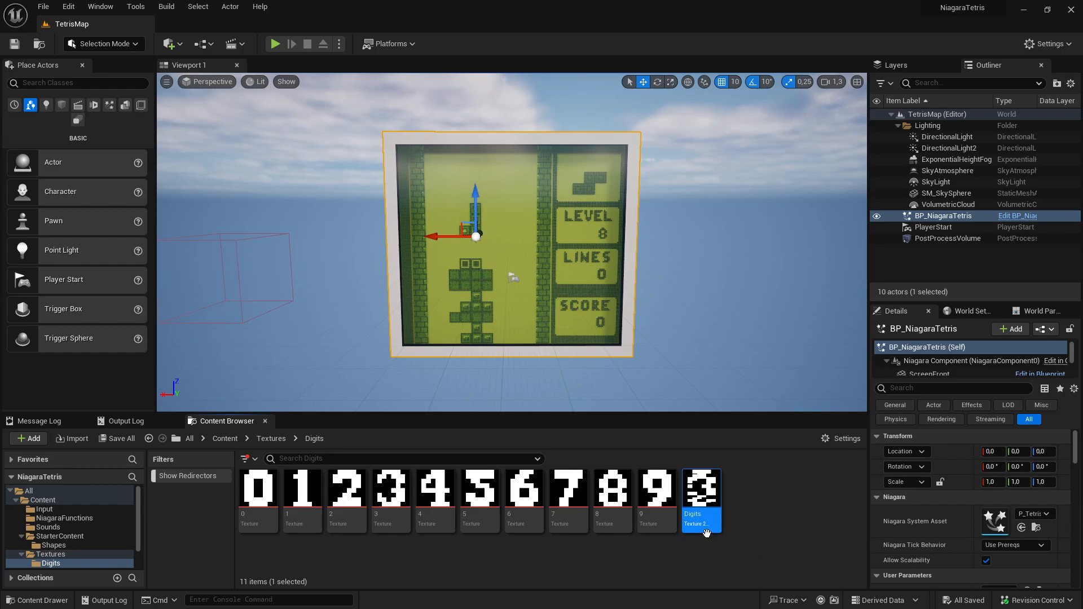
pyautogui.moveTo(701, 522)
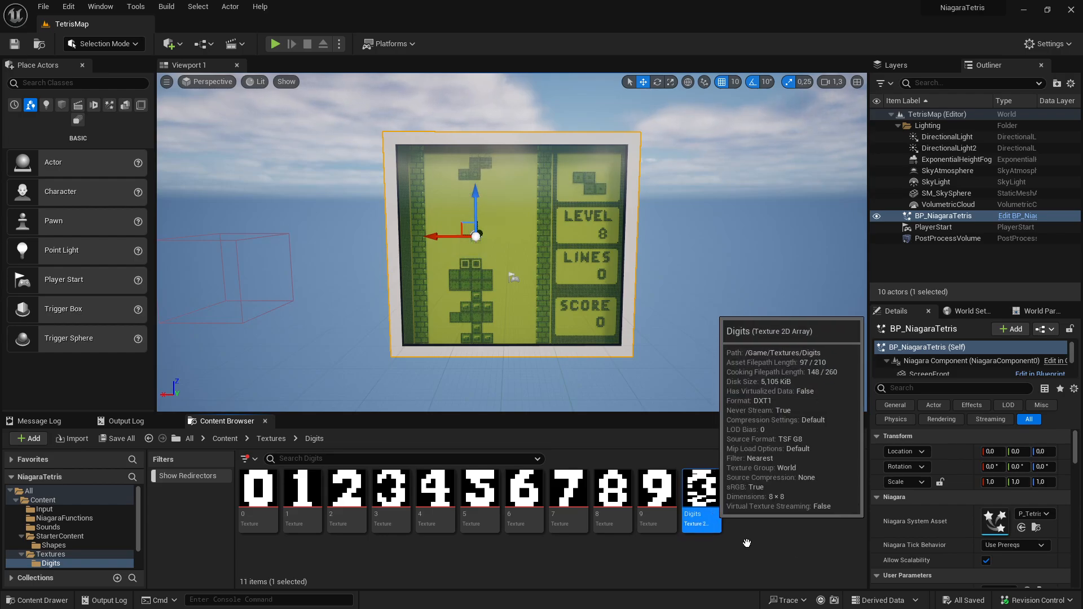
pyautogui.scroll(-3, 880, 438)
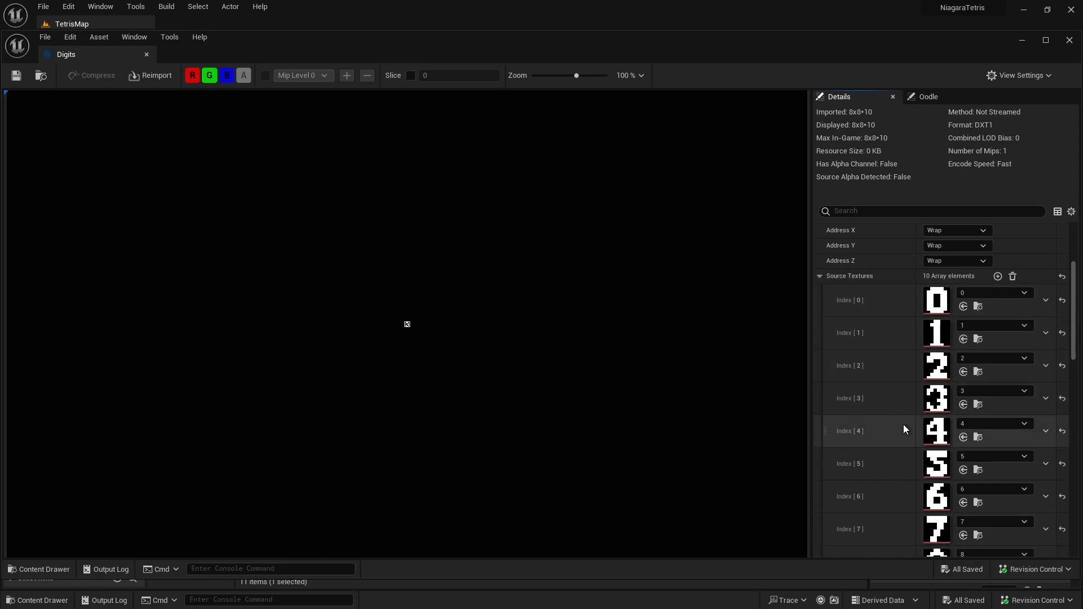
pyautogui.scroll(-2, 902, 446)
pyautogui.scroll(-2, 962, 448)
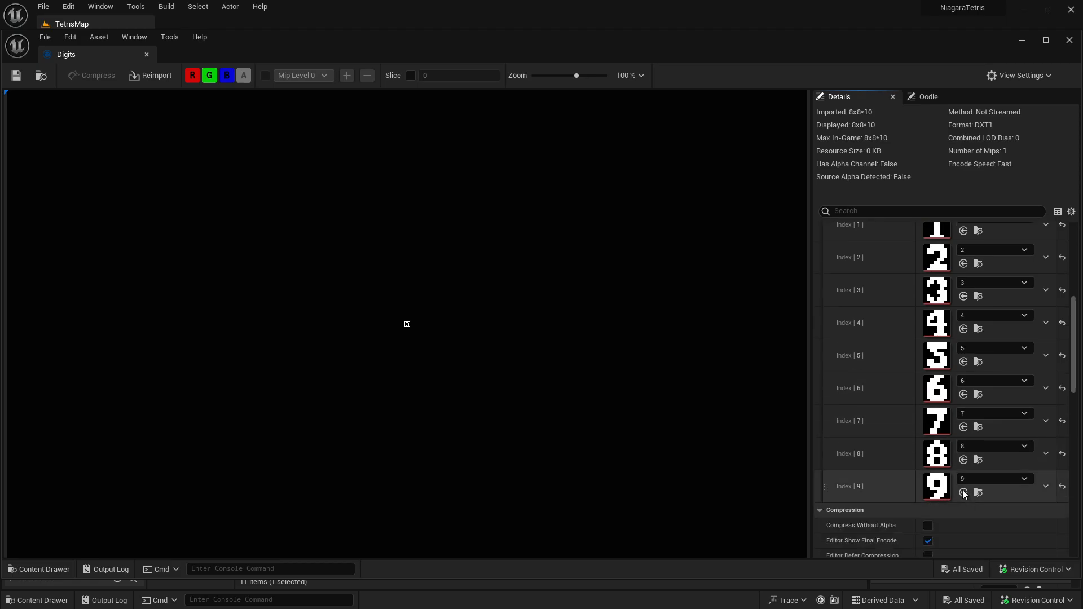
pyautogui.scroll(3, 962, 448)
pyautogui.click(1070, 41)
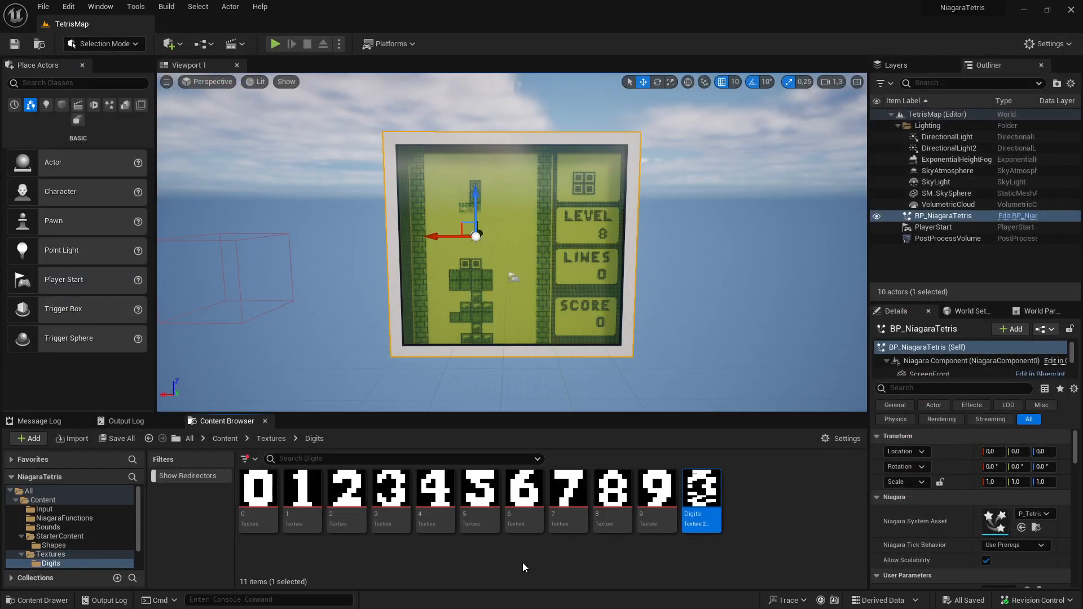
# Go back to the Textures folder and open its PieceMaterials subfolder.
pyautogui.click(769, 528)
pyautogui.hotkey('alt', 'Left')
pyautogui.click(391, 555)
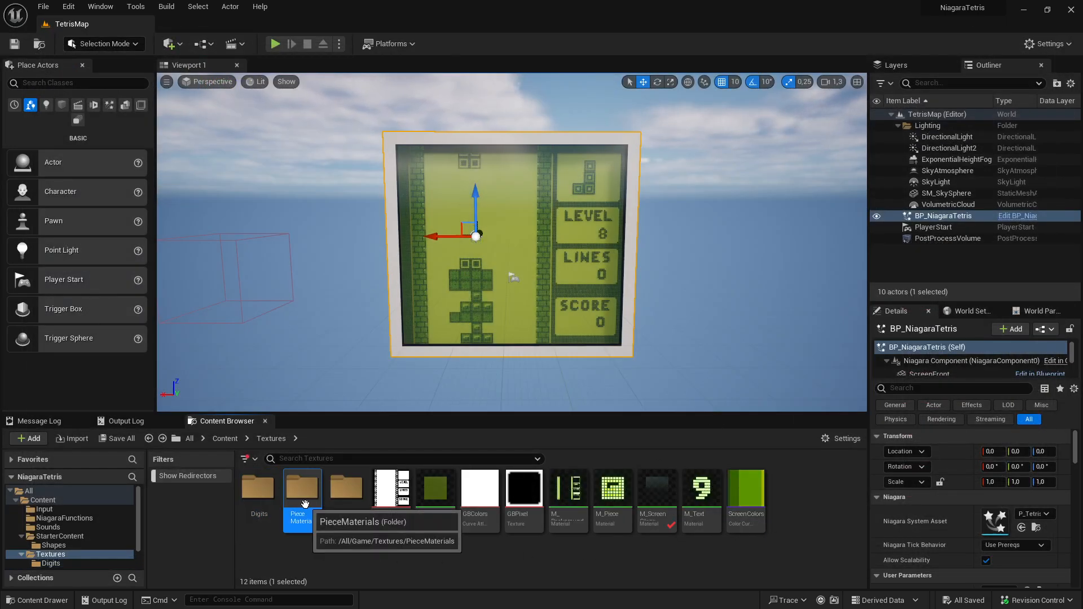
pyautogui.doubleClick(306, 518)
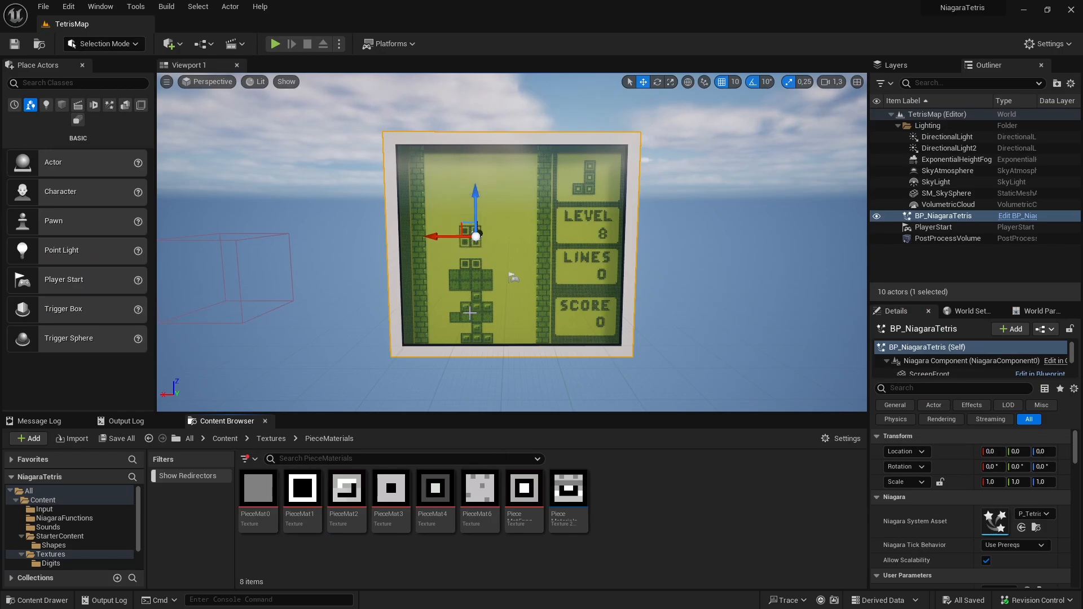
# Point out the block textures PieceMat0, PieceMat1, PieceMat2 and PieceMat6 one after another and clear the selection.
pyautogui.click(258, 490)
pyautogui.click(303, 489)
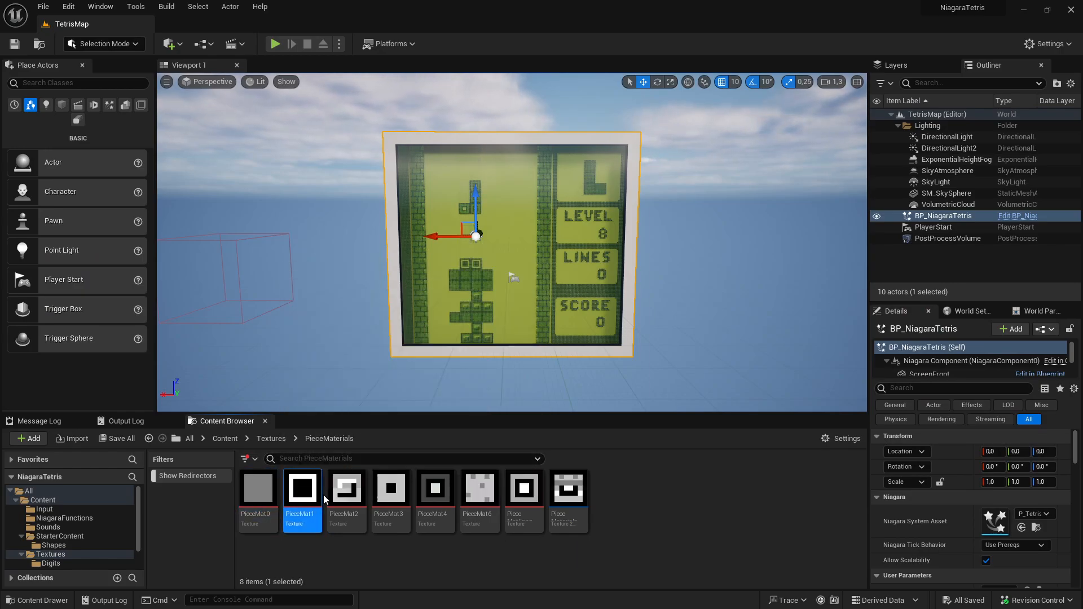
pyautogui.click(334, 494)
pyautogui.click(264, 494)
pyautogui.click(482, 494)
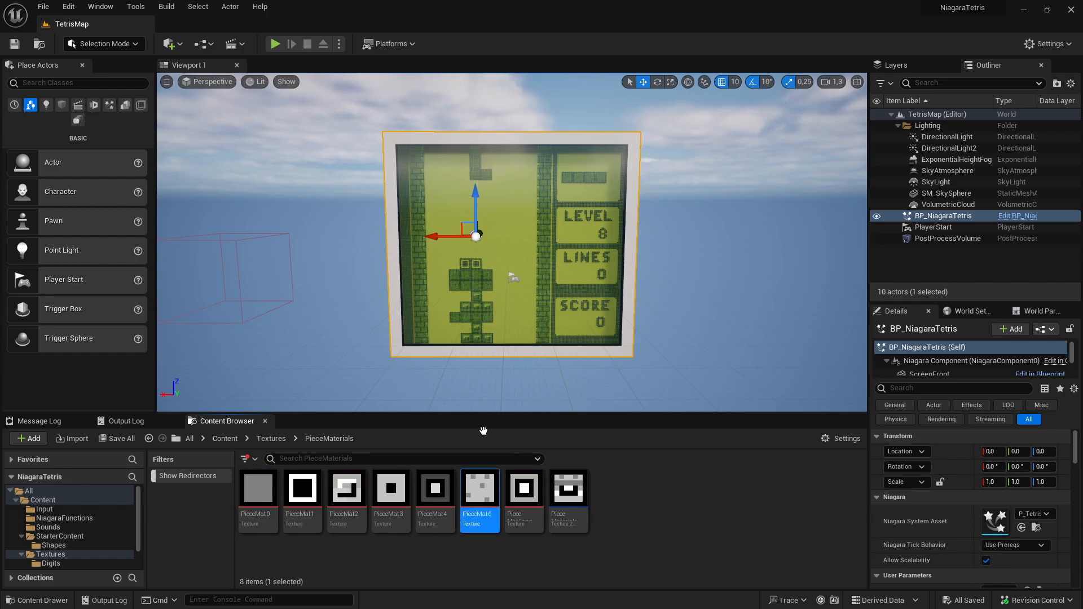
pyautogui.click(302, 490)
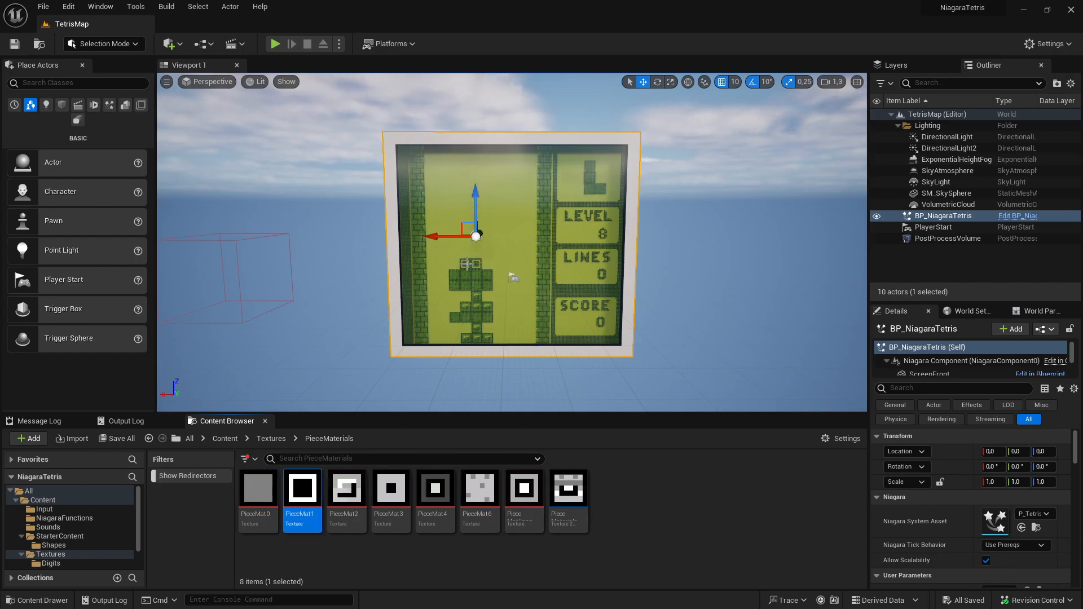
pyautogui.click(623, 518)
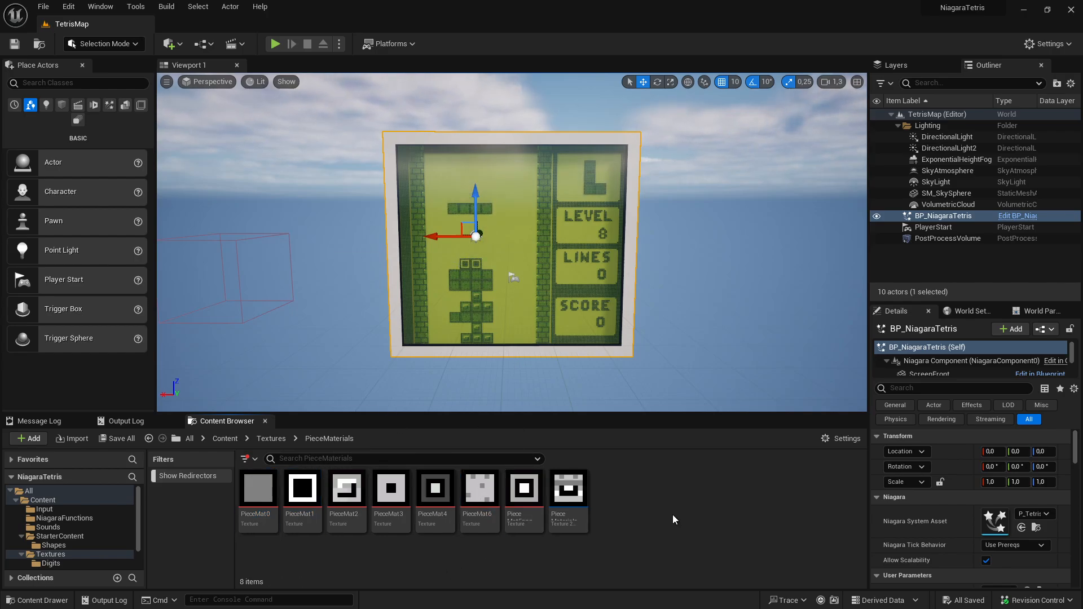
# Open the Pieces folder inside Textures and point out the J piece texture and the Tetris_Pieces texture array.
pyautogui.hotkey('alt', 'Left')
pyautogui.doubleClick(341, 492)
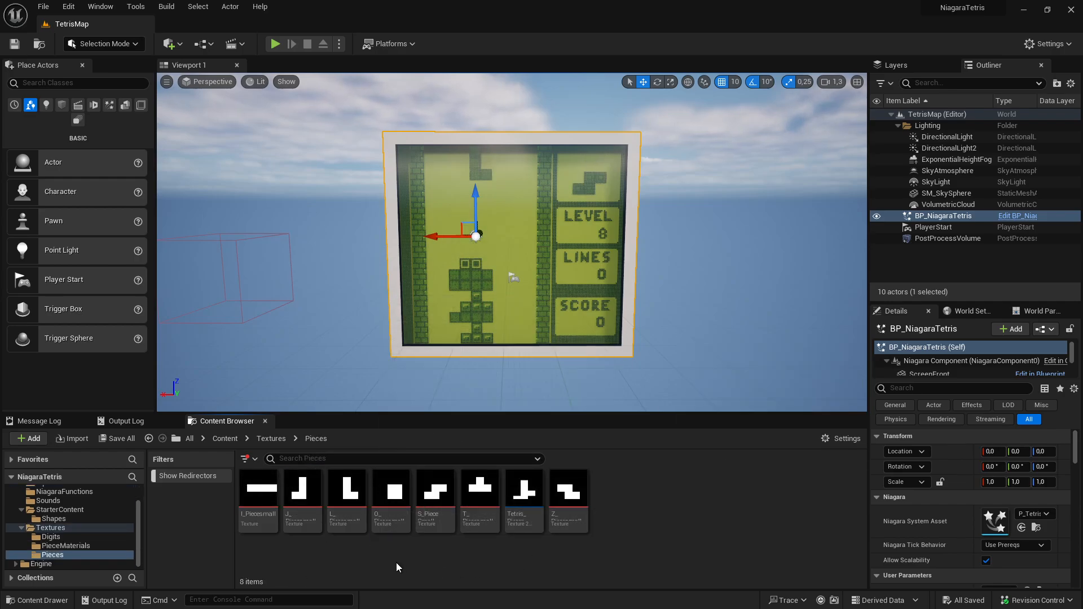
pyautogui.click(294, 495)
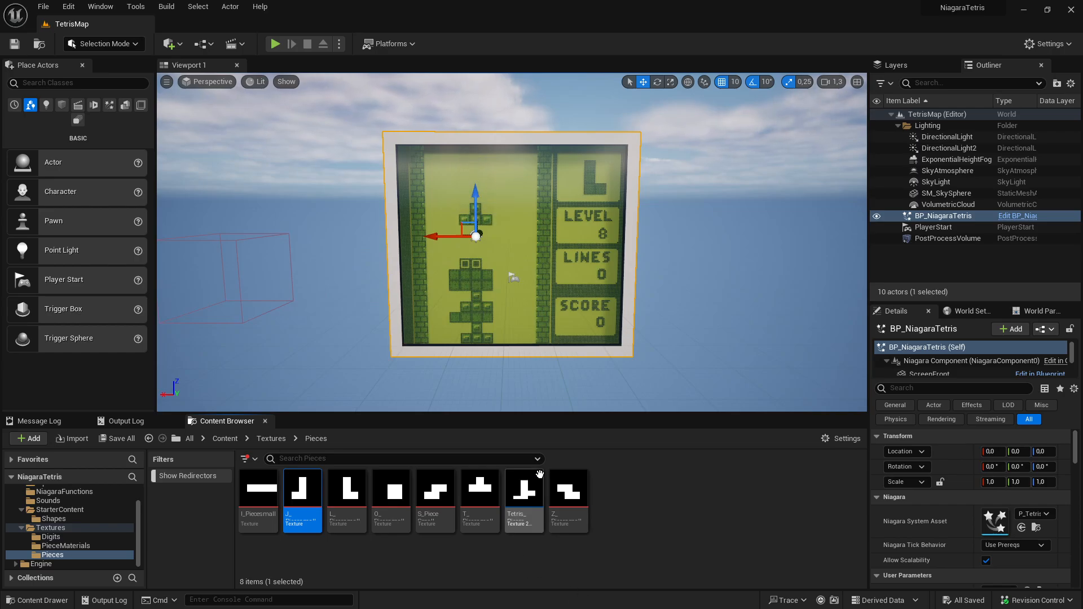
pyautogui.click(524, 499)
pyautogui.click(632, 504)
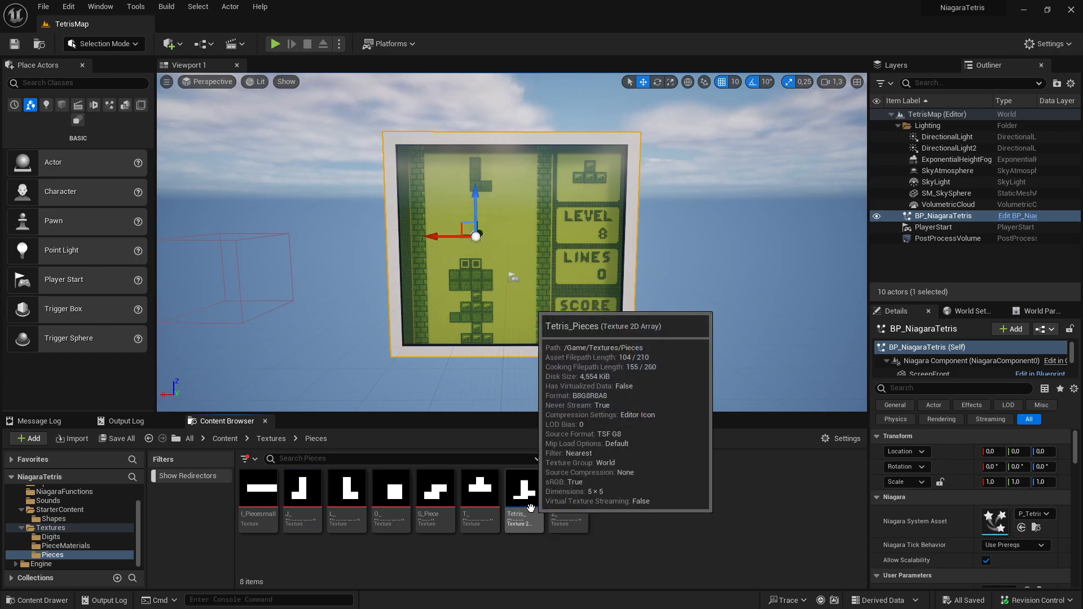
# Return to the Textures folder, open the Background texture to inspect its playfield and score frame layout, and close it.
pyautogui.hotkey('alt', 'Left')
pyautogui.click(414, 552)
pyautogui.click(392, 504)
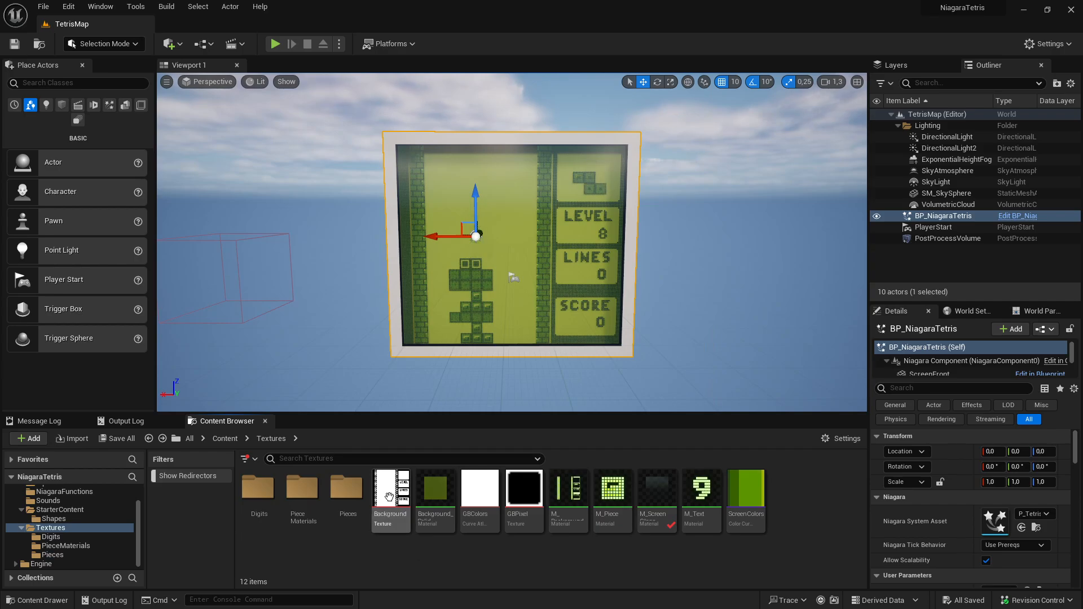
pyautogui.scroll(13, 413, 343)
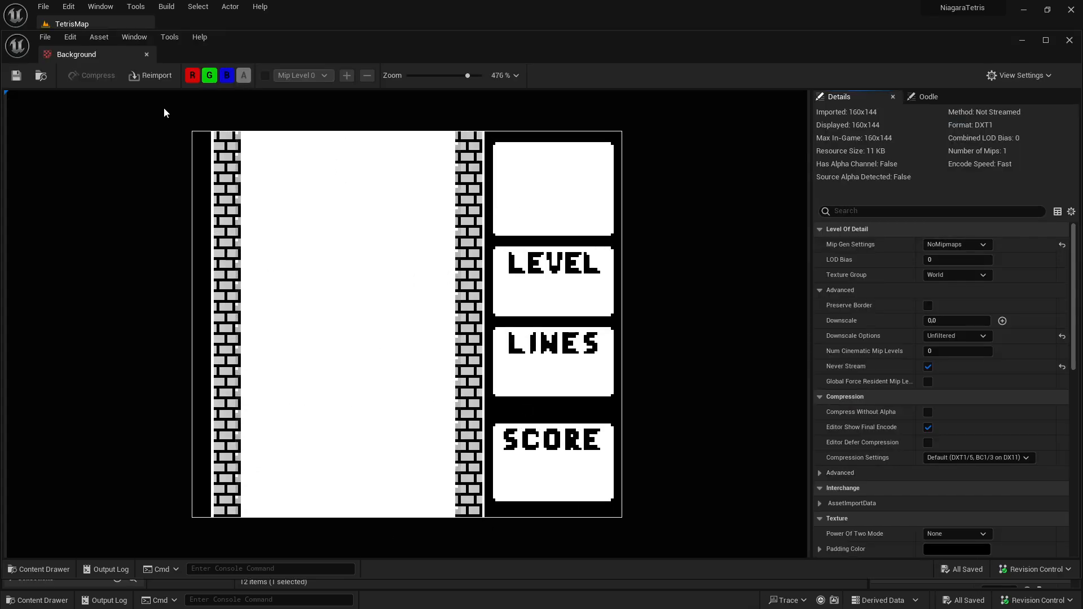
pyautogui.click(147, 54)
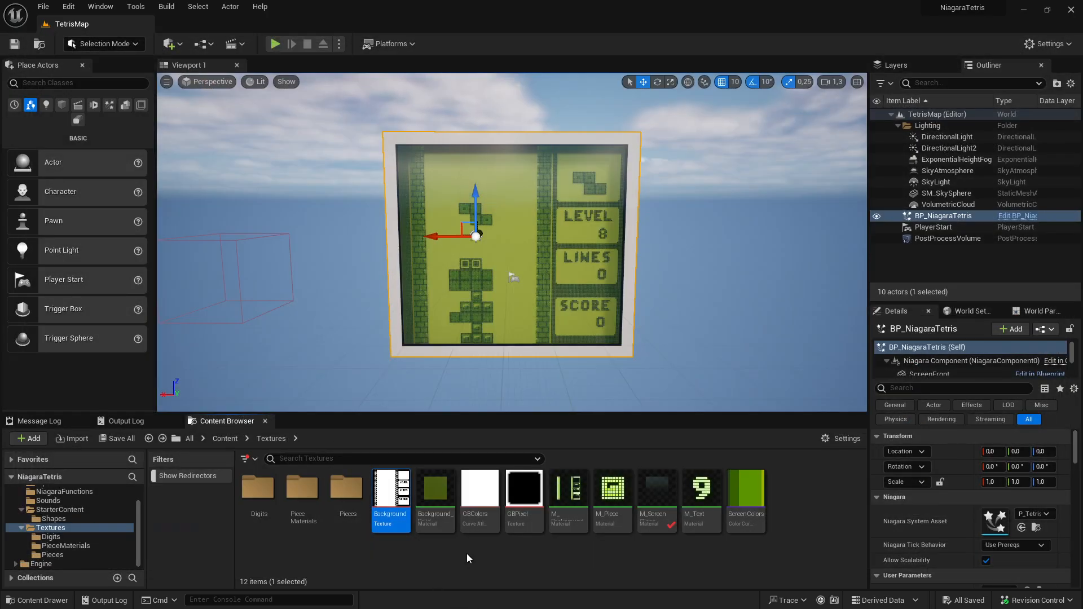
# Open the GBPixel texture, inspect its square pixel outline enlarged, close it and clear the selection.
pyautogui.click(515, 490)
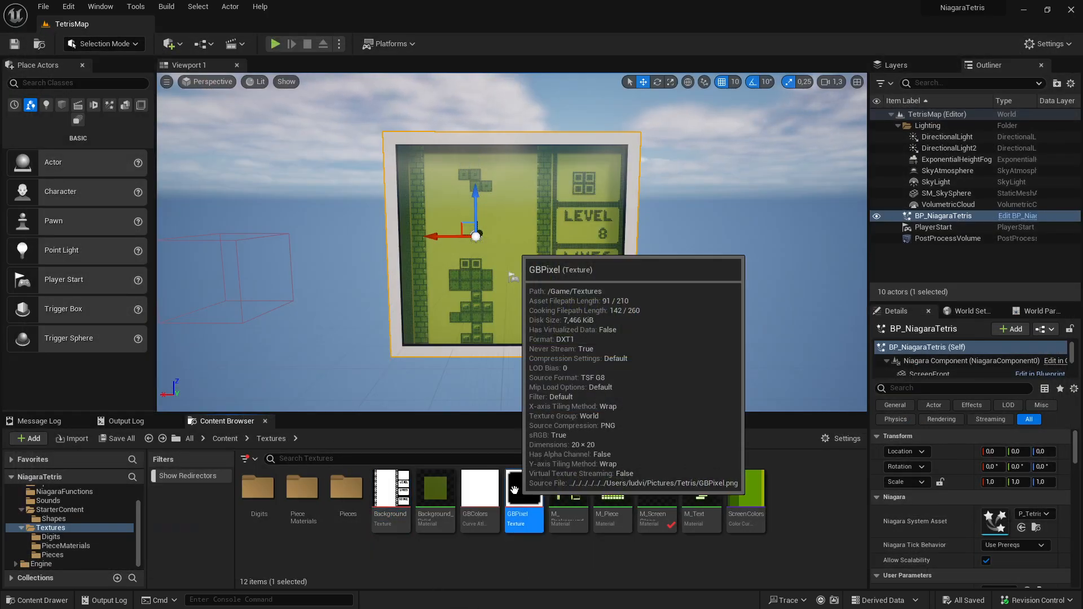
pyautogui.doubleClick(515, 490)
pyautogui.scroll(5, 387, 319)
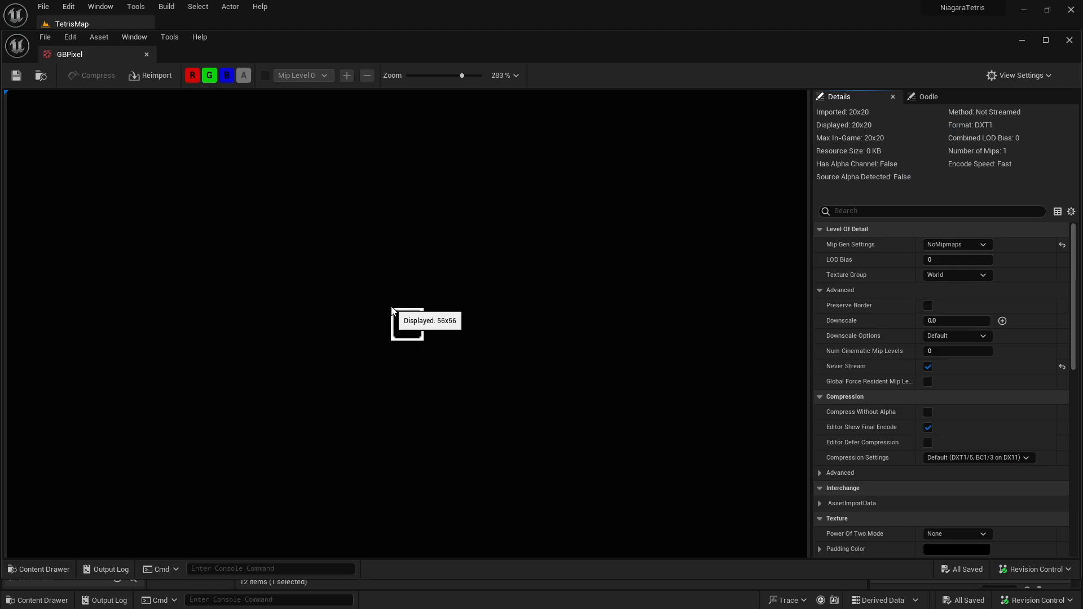
pyautogui.click(146, 54)
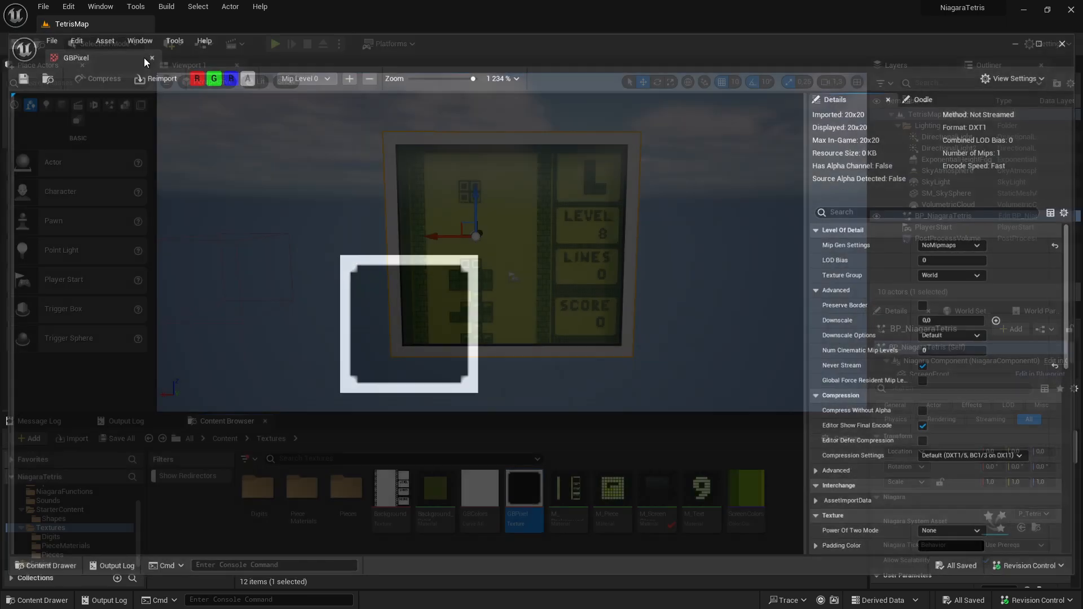
pyautogui.click(526, 522)
pyautogui.click(537, 568)
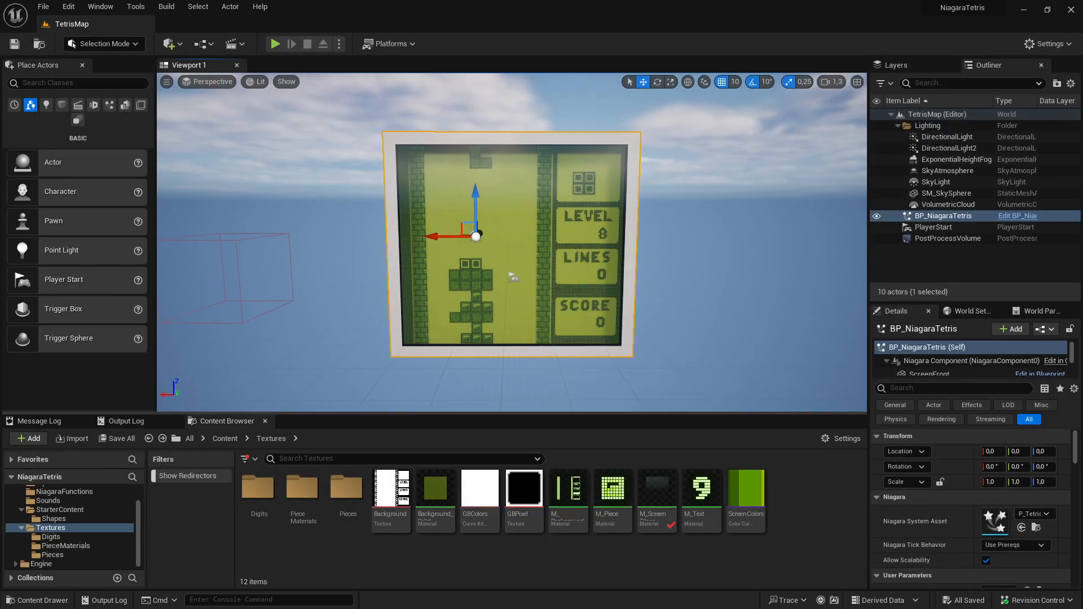
# View the game screen in the level up close to show its individual pixels and point out the matching GBPixel texture.
pyautogui.moveTo(530, 327); pyautogui.dragTo(442, 317, button='right')
pyautogui.press('w')
pyautogui.press('w')
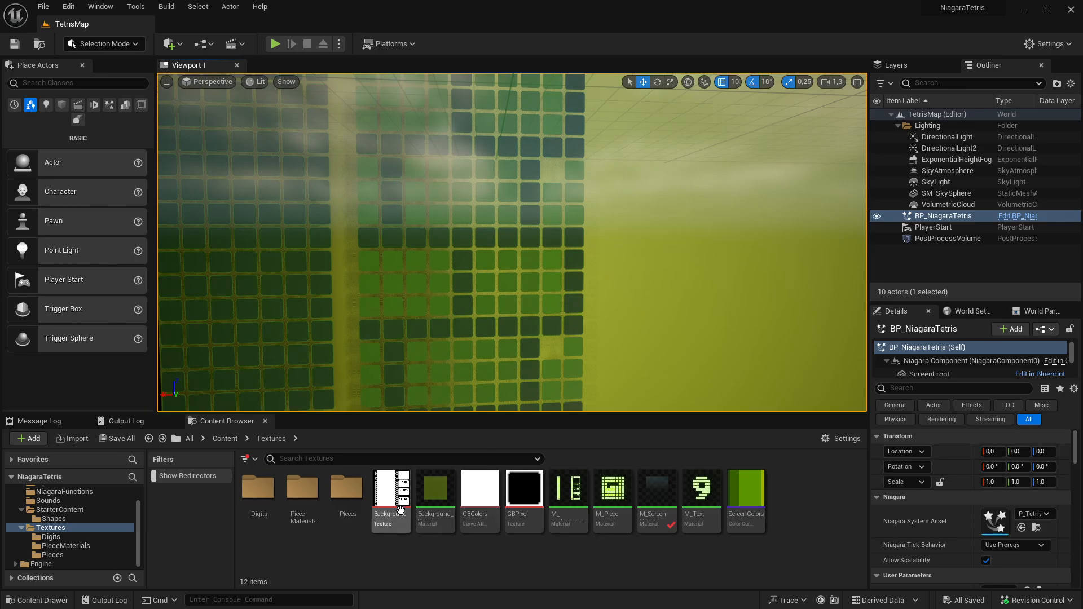
pyautogui.click(524, 491)
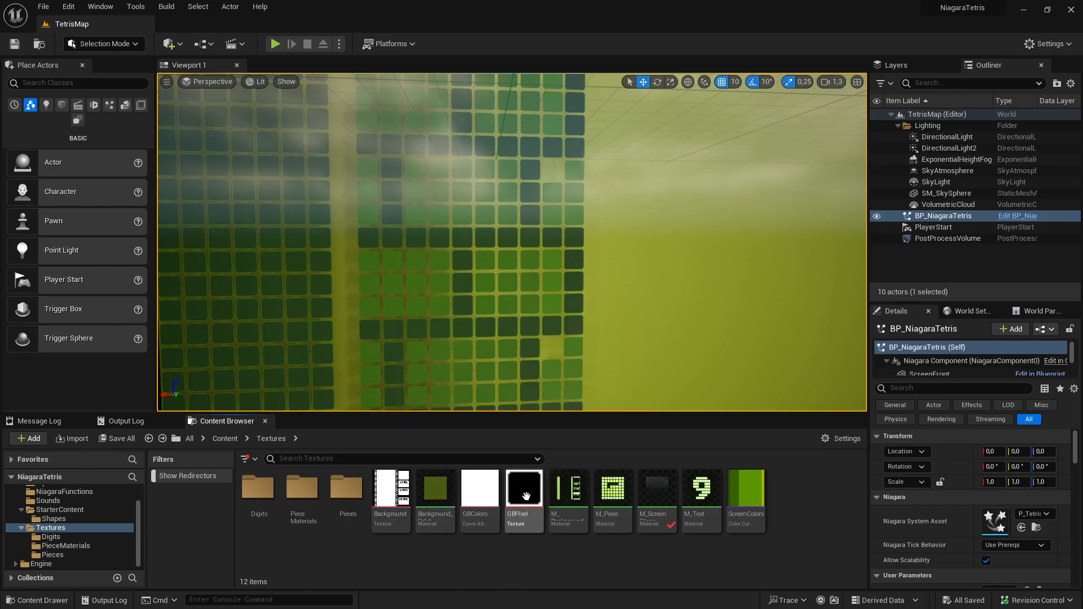
pyautogui.click(506, 569)
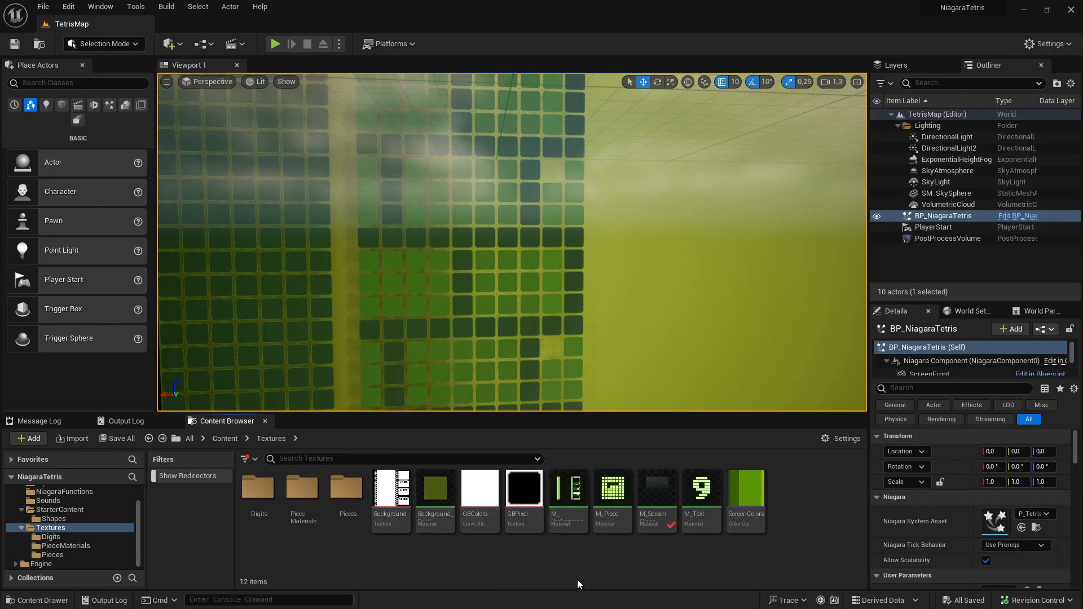
# Open the ScreenColors color curve, review its color steps, close it and frame BP_NiagaraTetris in the level again.
pyautogui.doubleClick(745, 497)
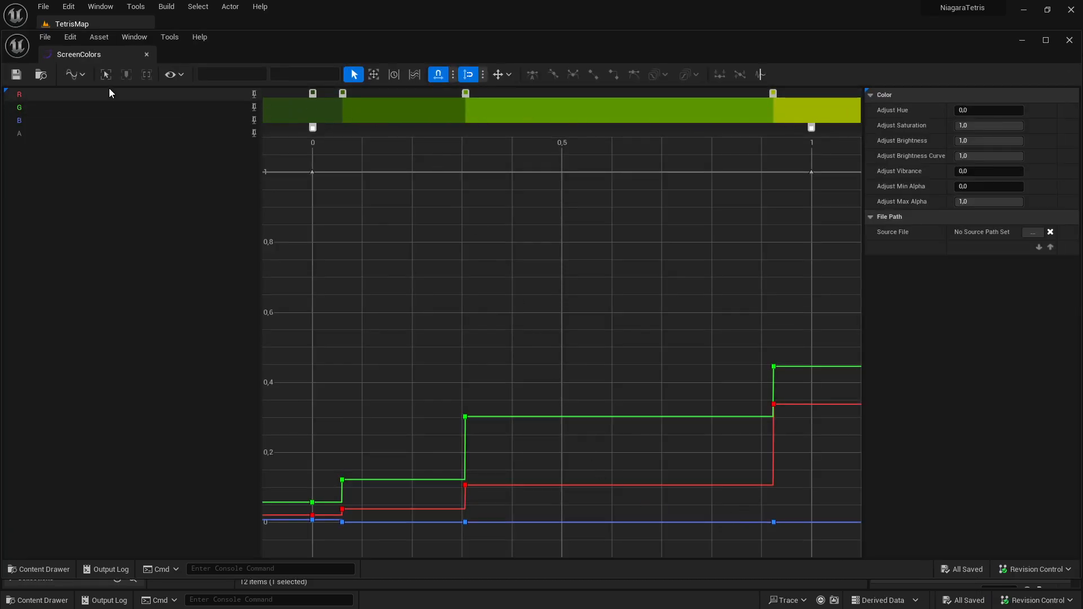
pyautogui.click(147, 54)
pyautogui.press('f')
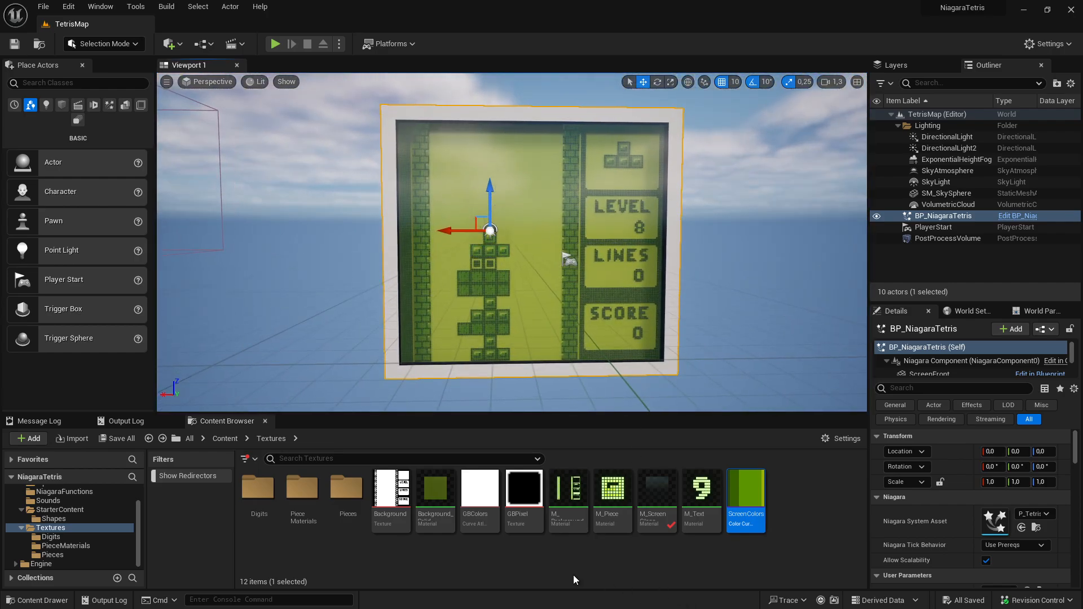
# Point out the M_Background and M_Text materials in the Textures folder and clear the selection.
pyautogui.click(575, 503)
pyautogui.click(651, 571)
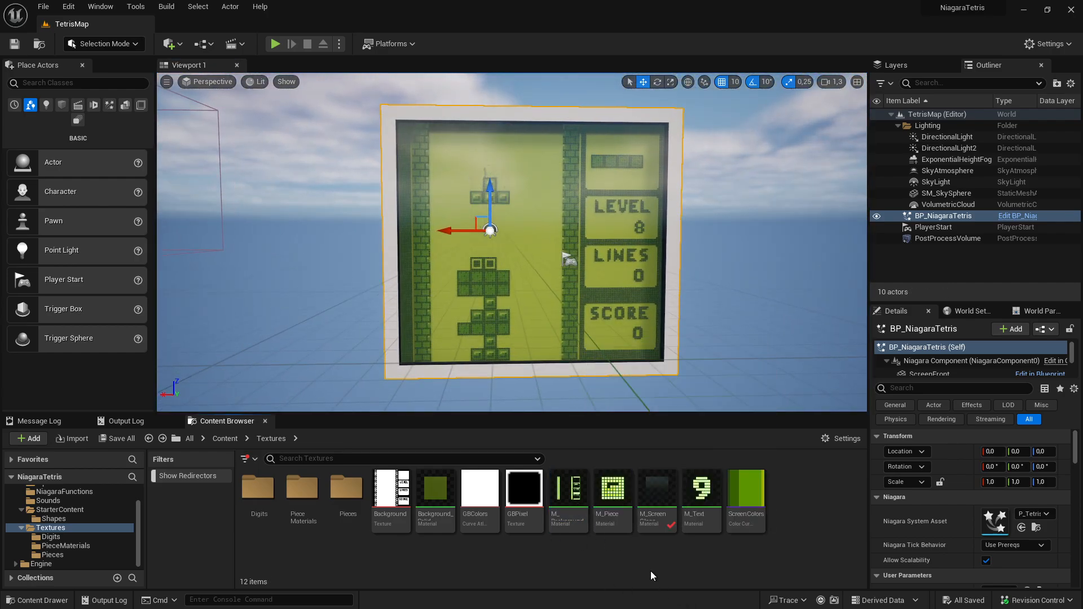
pyautogui.click(712, 531)
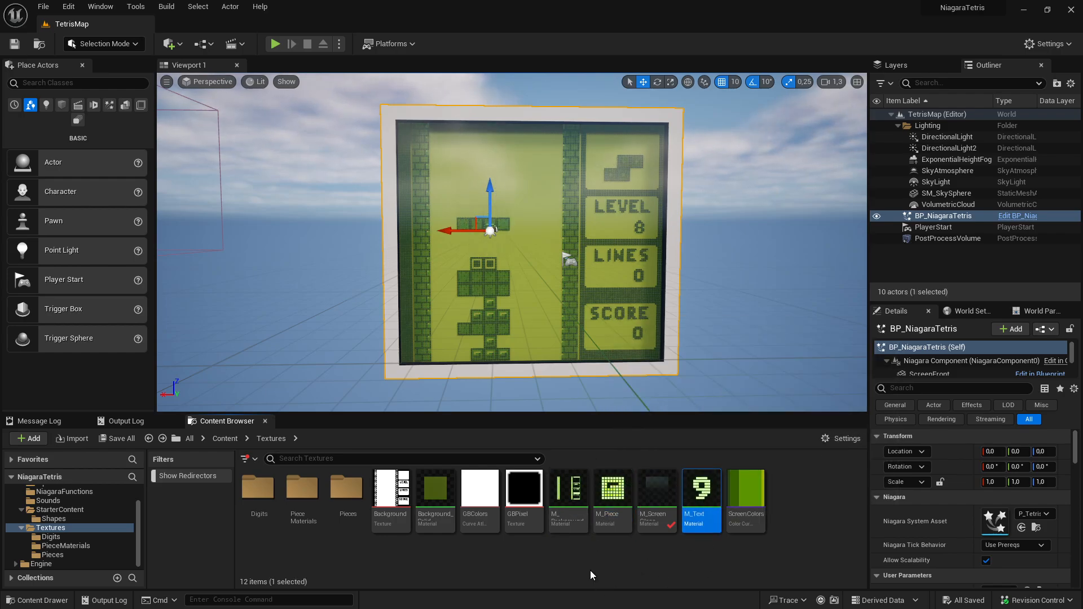
pyautogui.click(560, 540)
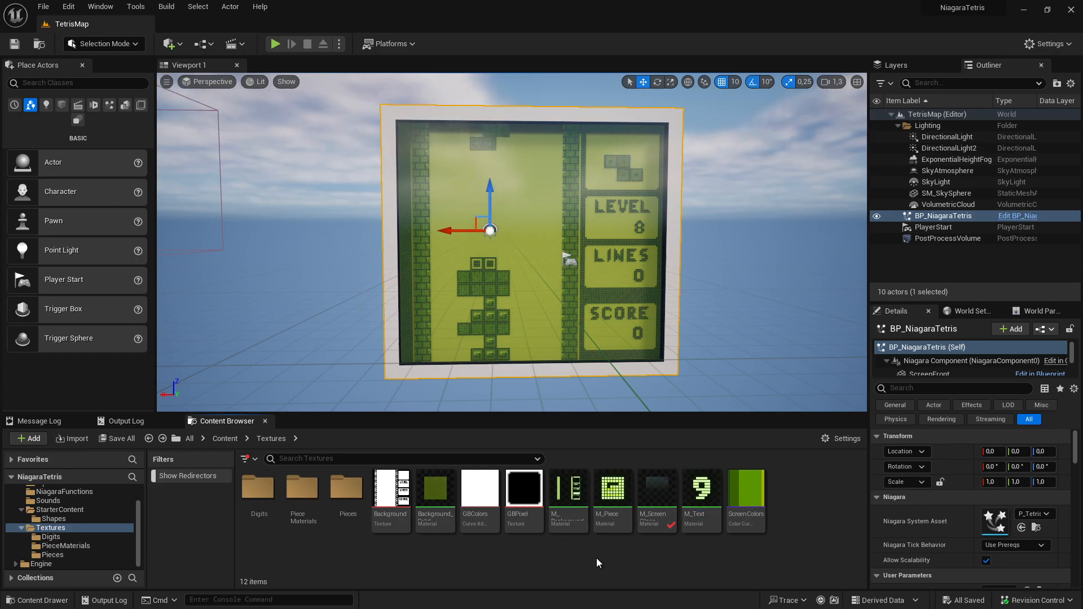
# Open the M_Background material and examine the Background and GBPixel texture samples with the 160,144 coordinate tiling.
pyautogui.doubleClick(567, 511)
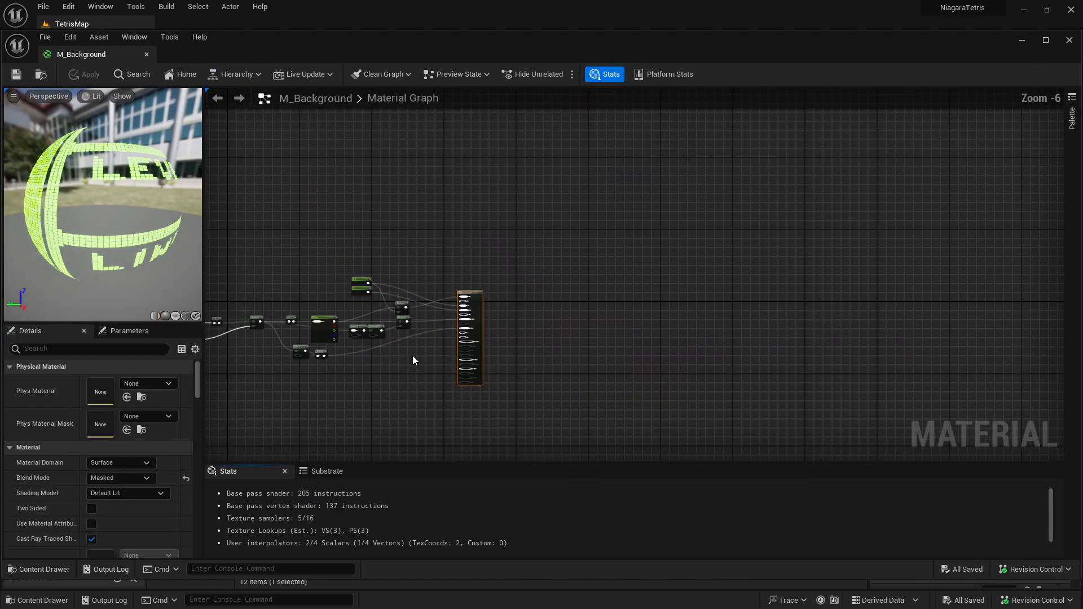
pyautogui.scroll(6, 412, 360)
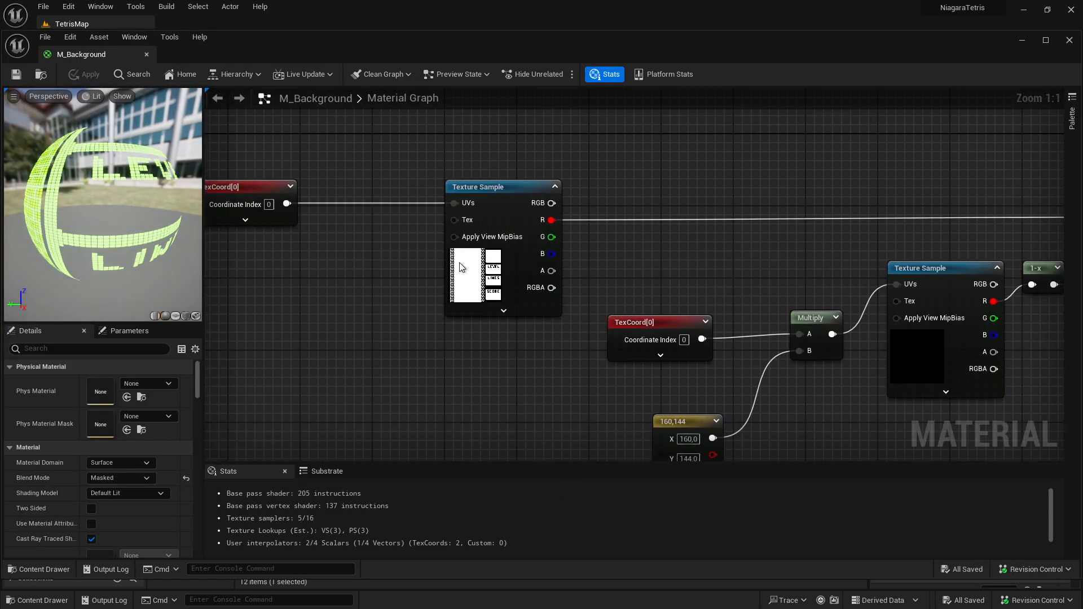
pyautogui.moveTo(666, 356); pyautogui.dragTo(342, 287, button='right')
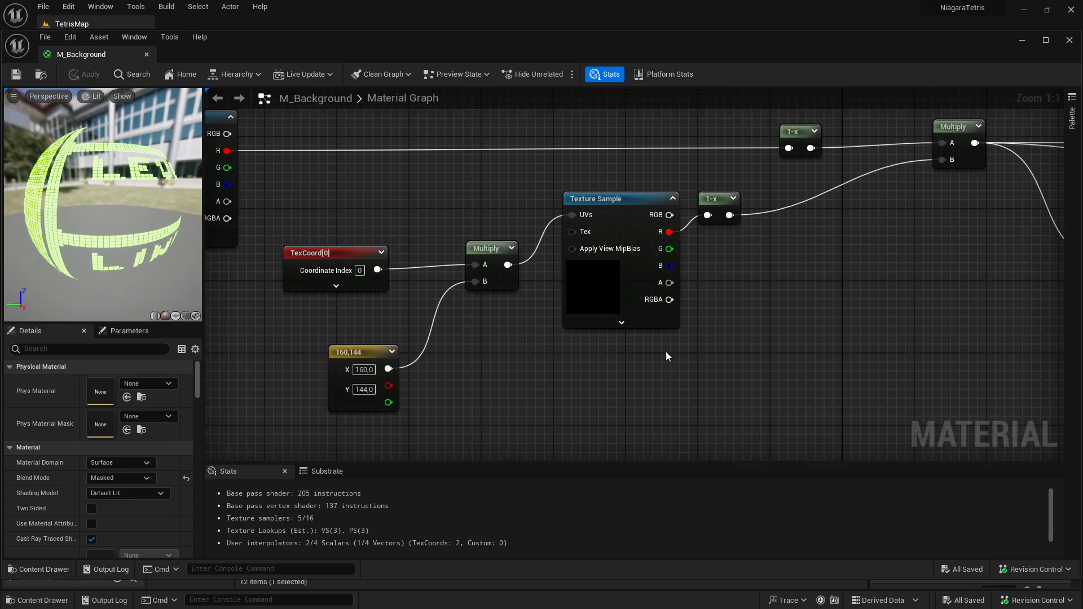
pyautogui.click(591, 294)
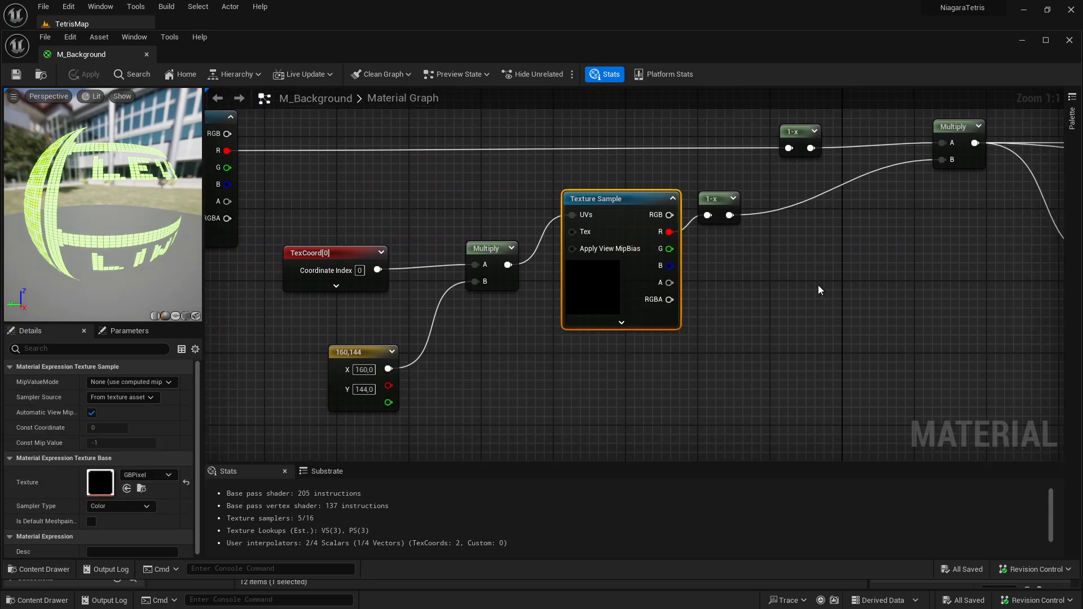
# Examine how the color curve parameter and Multiply nodes feed the M_Background material's Base Color, Emissive Color and Opacity Mask.
pyautogui.press('Home')
pyautogui.scroll(3, 630, 243)
pyautogui.moveTo(620, 256); pyautogui.dragTo(436, 219, button='right')
pyautogui.click(418, 269)
pyautogui.click(497, 339)
pyautogui.moveTo(973, 176); pyautogui.dragTo(821, 255, button='right')
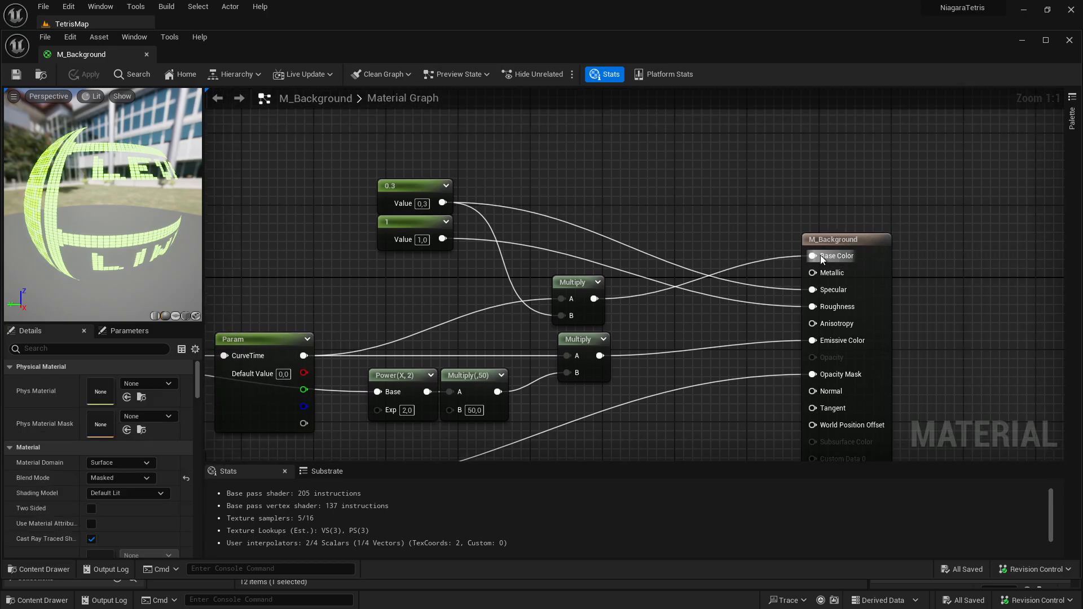
pyautogui.moveTo(664, 362); pyautogui.dragTo(616, 290, button='right')
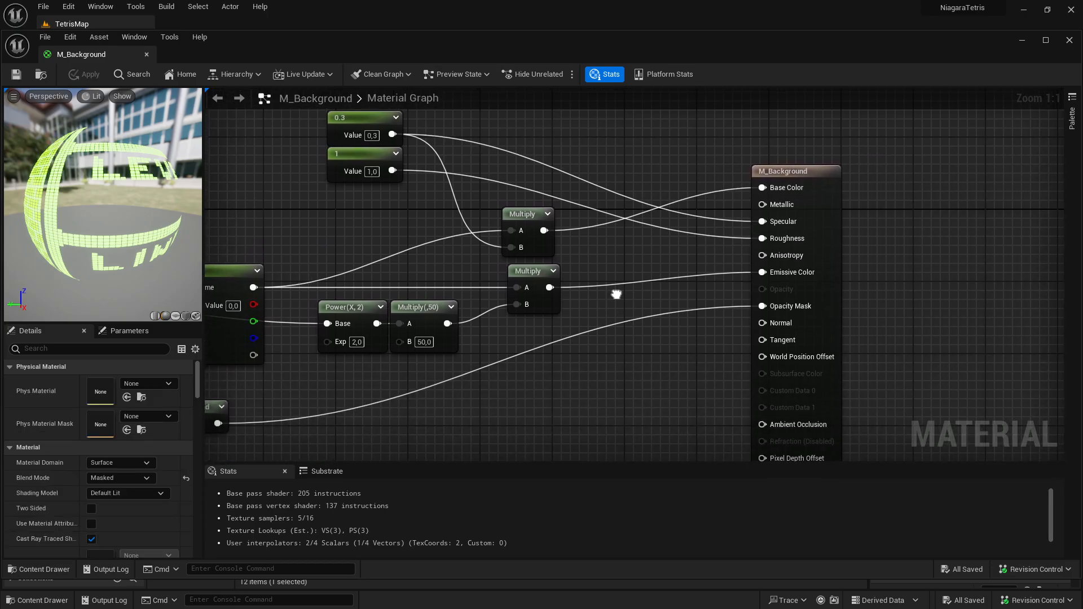
# Rotate the M_Background preview sphere, view the Add and Round nodes feeding the opacity mask, and close the material.
pyautogui.moveTo(114, 236); pyautogui.dragTo(68, 233)
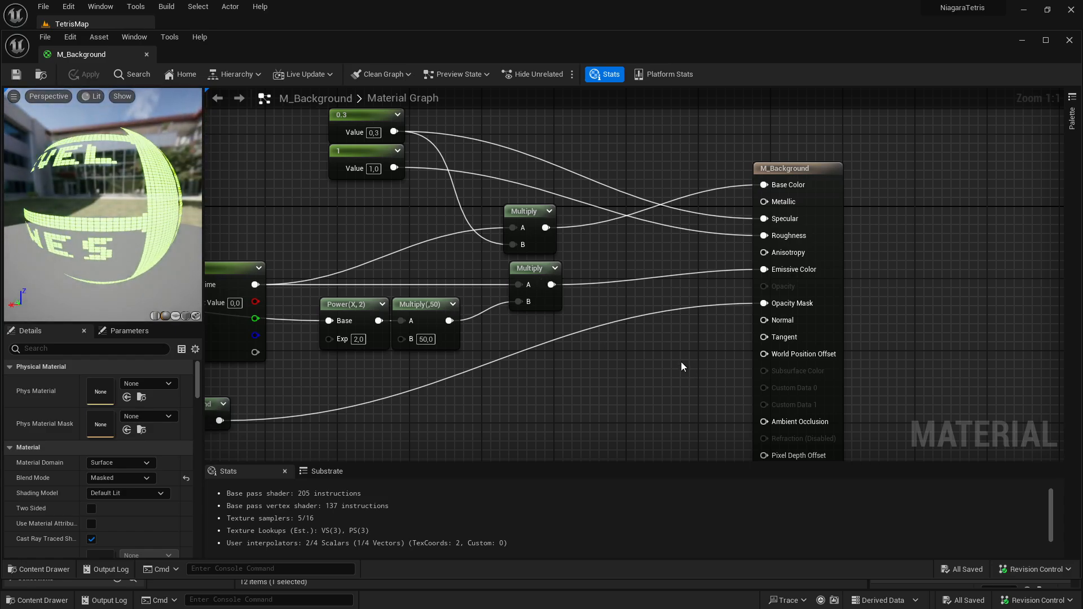
pyautogui.scroll(-2, 723, 338)
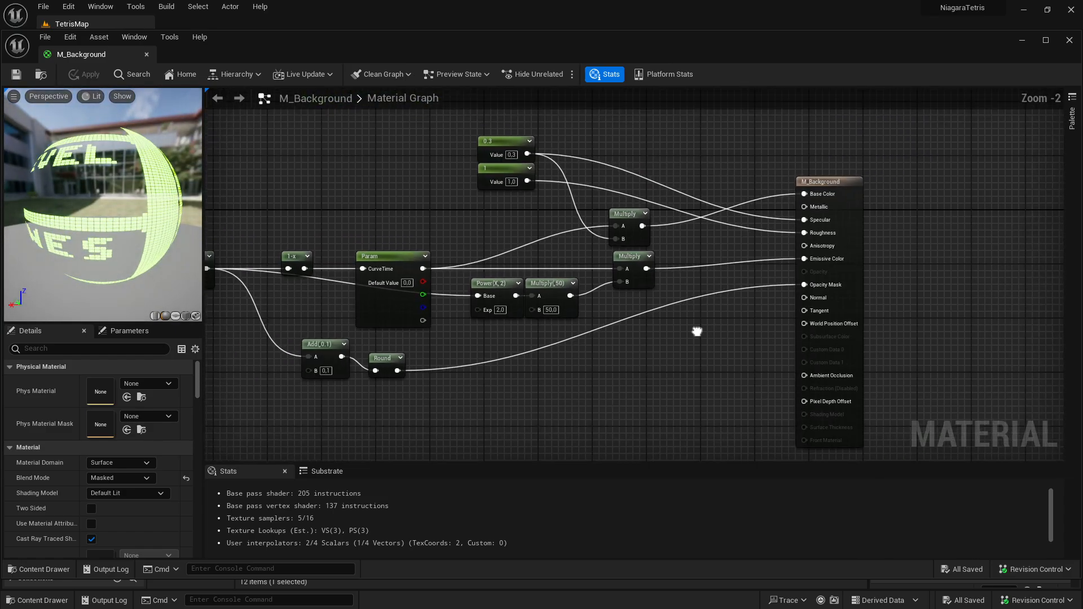
pyautogui.click(147, 54)
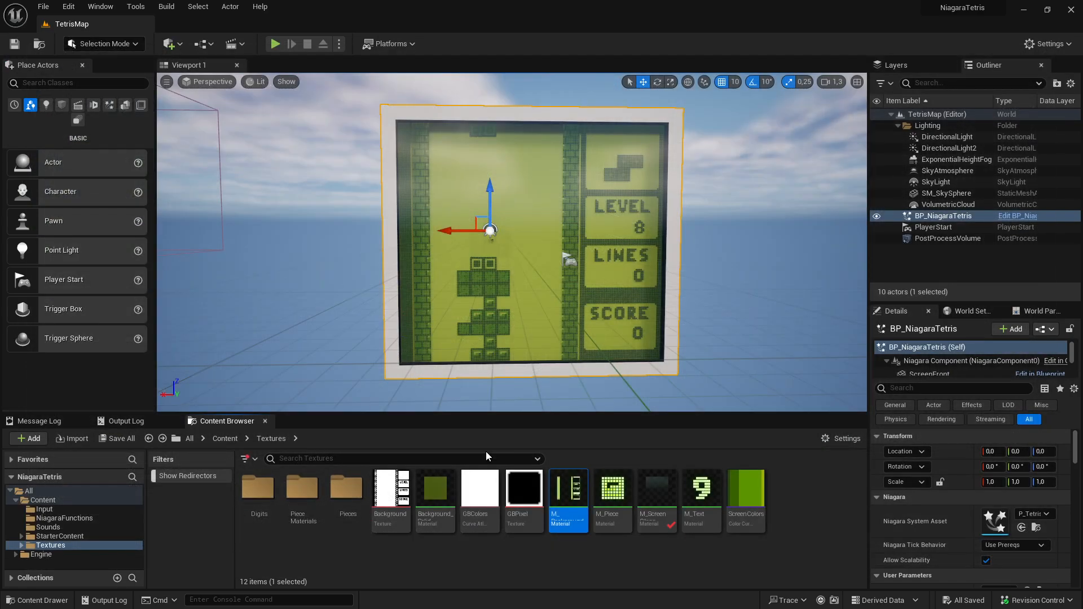
# Point out the M_Text material and select the M_Piece material in the Textures folder.
pyautogui.click(614, 568)
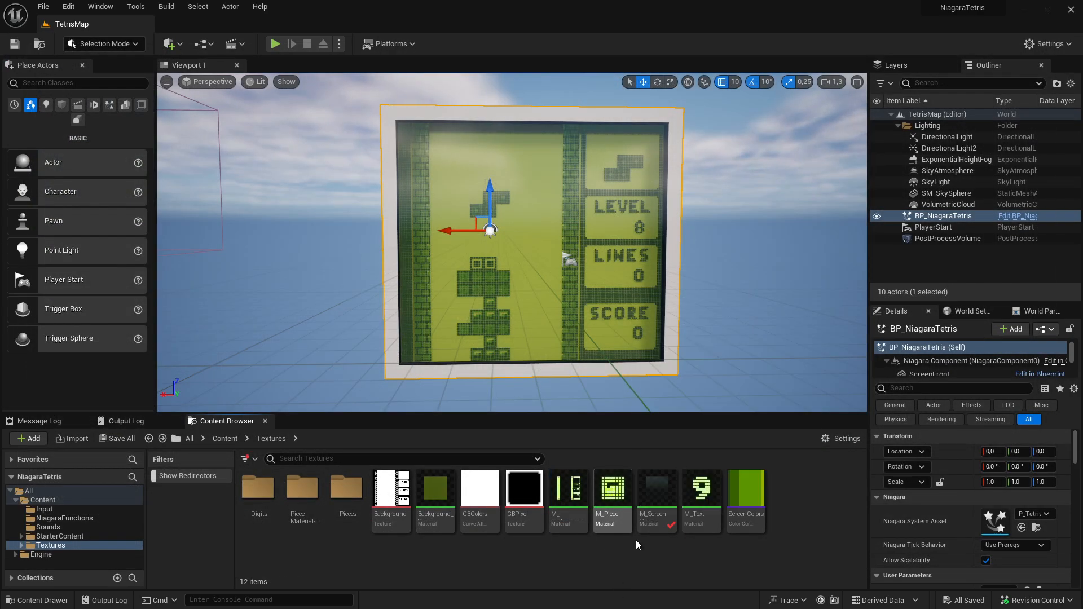
pyautogui.click(702, 489)
pyautogui.click(608, 490)
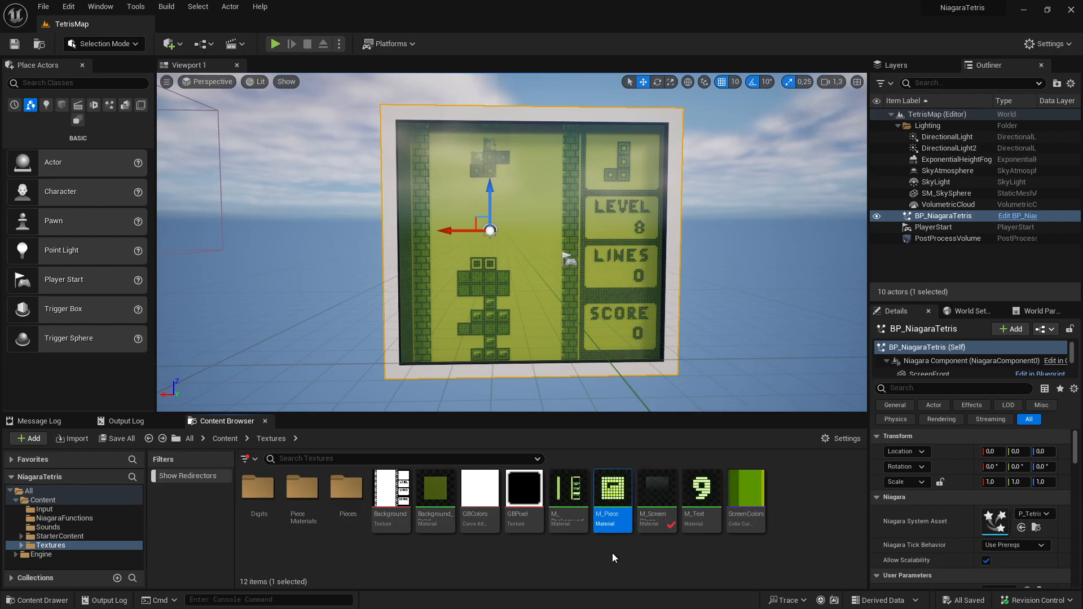
# Open the M_Piece material and examine the Param 2D texture array sample and the nodes feeding its UVs.
pyautogui.doubleClick(606, 490)
pyautogui.scroll(-5, 412, 286)
pyautogui.moveTo(389, 389); pyautogui.dragTo(680, 381, button='right')
pyautogui.moveTo(386, 398); pyautogui.dragTo(562, 407, button='right')
pyautogui.scroll(5, 562, 407)
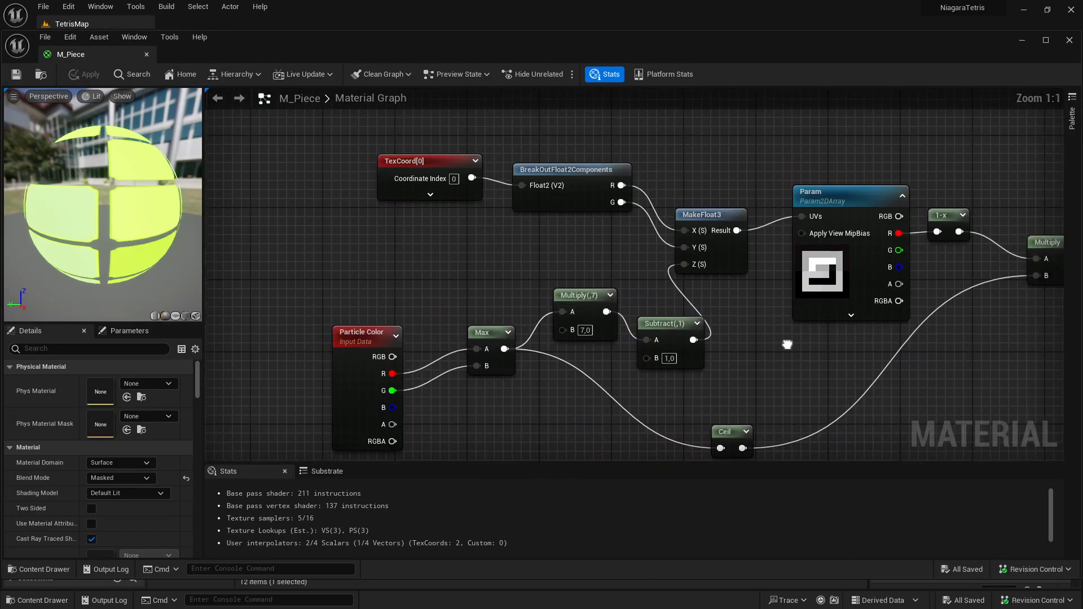
pyautogui.click(801, 294)
pyautogui.click(736, 310)
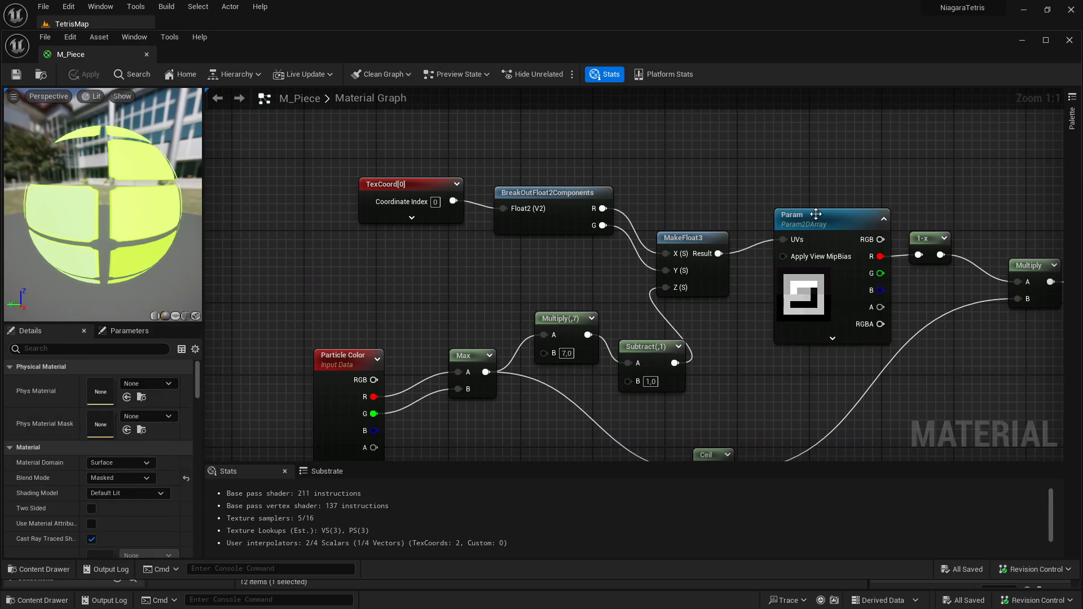
pyautogui.click(795, 243)
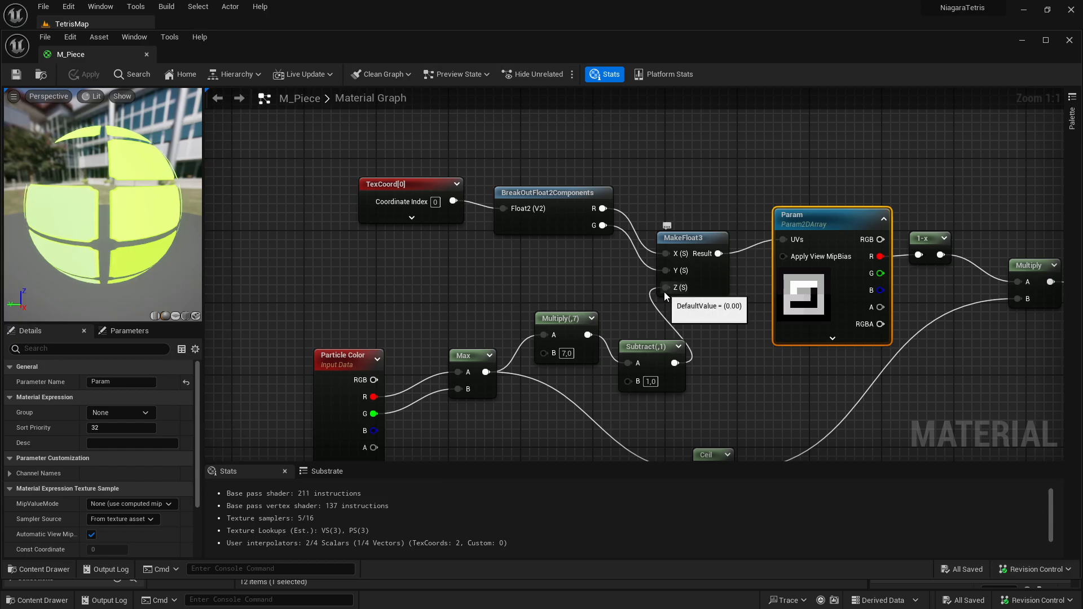
# Examine how the MakeFloat3 and Multiply nodes choose the texture array slice, then close the M_Piece material.
pyautogui.click(716, 288)
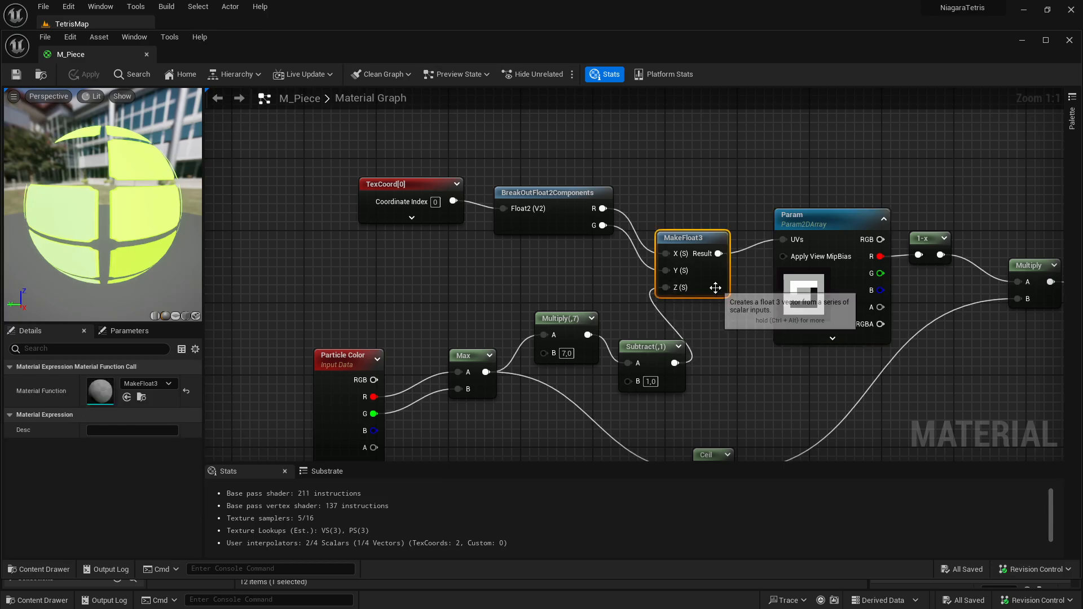
pyautogui.click(570, 359)
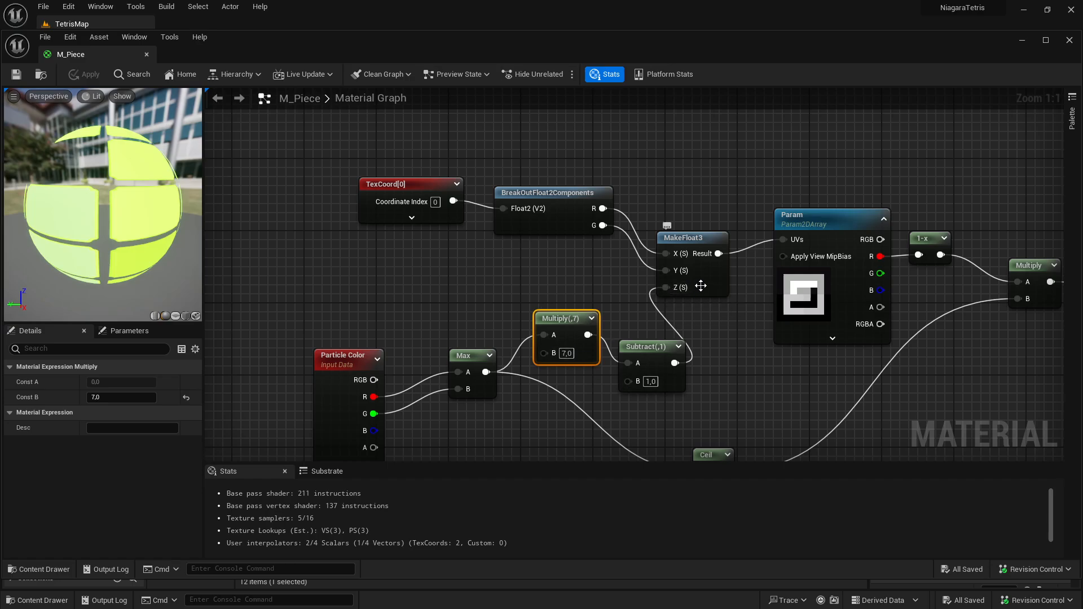
pyautogui.click(779, 276)
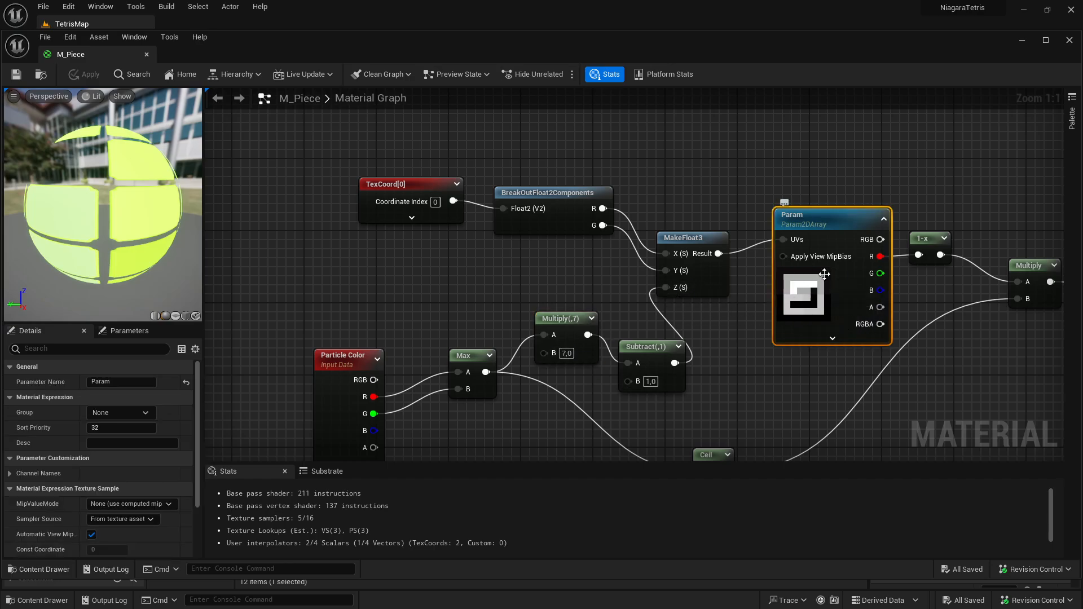
pyautogui.scroll(-5, 810, 315)
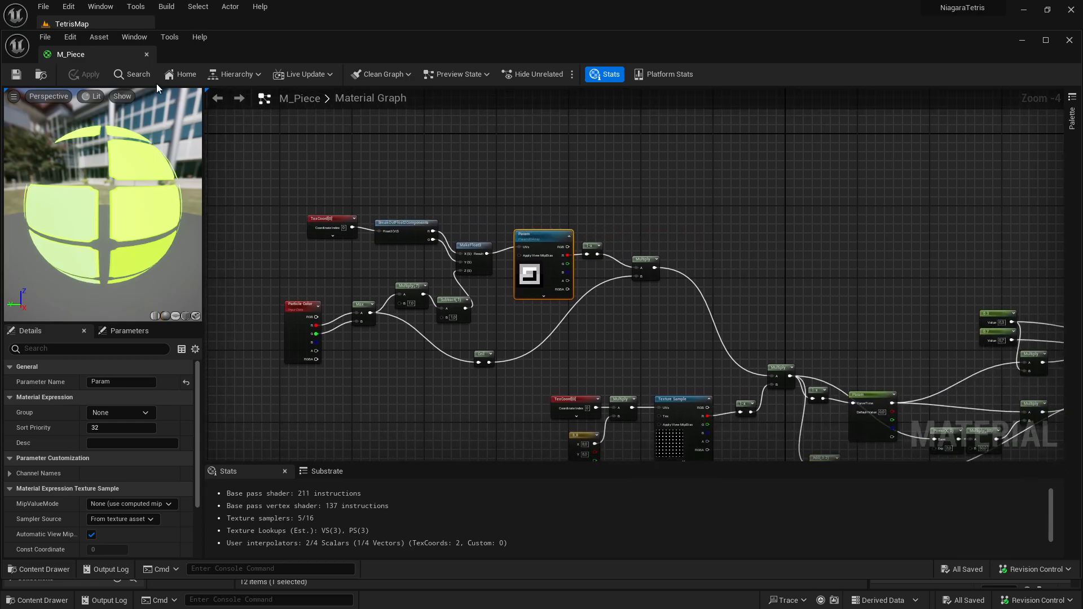
pyautogui.click(147, 54)
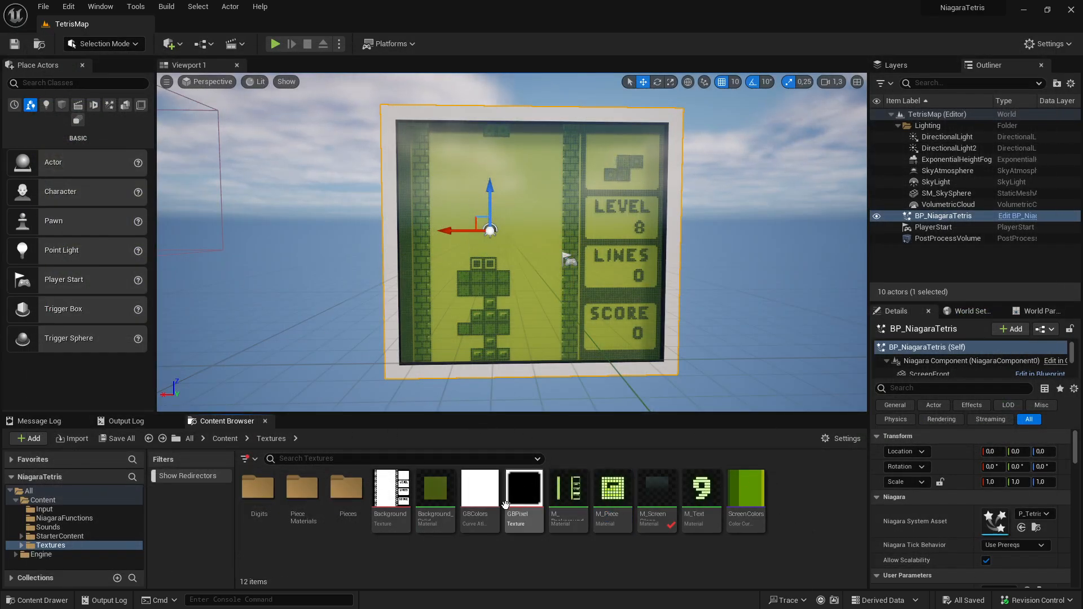
# Return to the Content folder and point out the P_Tetris Niagara system and the BP_NiagaraTetris blueprint.
pyautogui.hotkey('alt', 'Left')
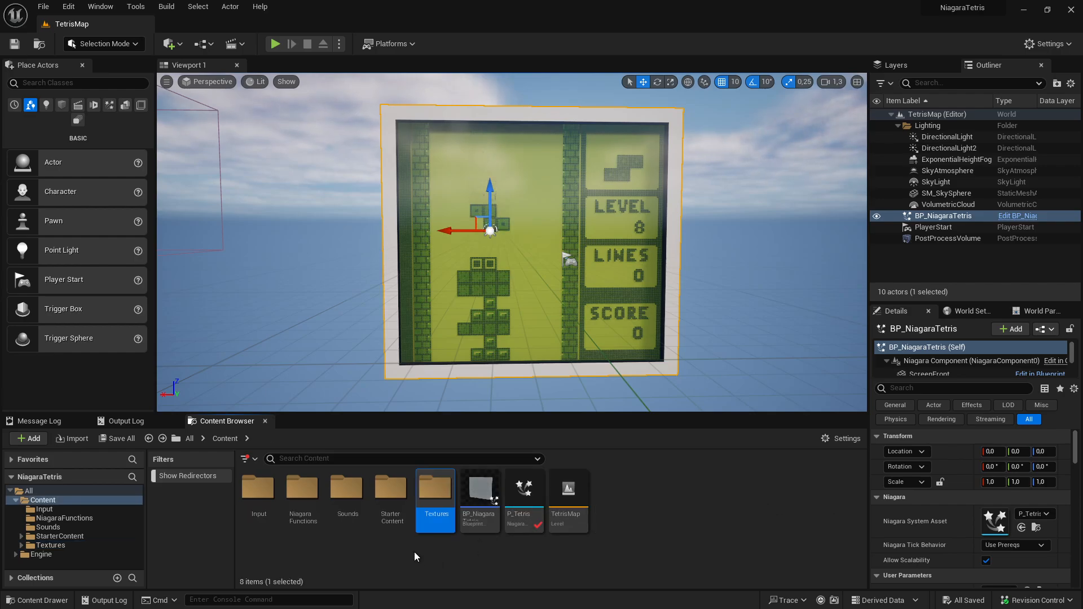
pyautogui.click(413, 552)
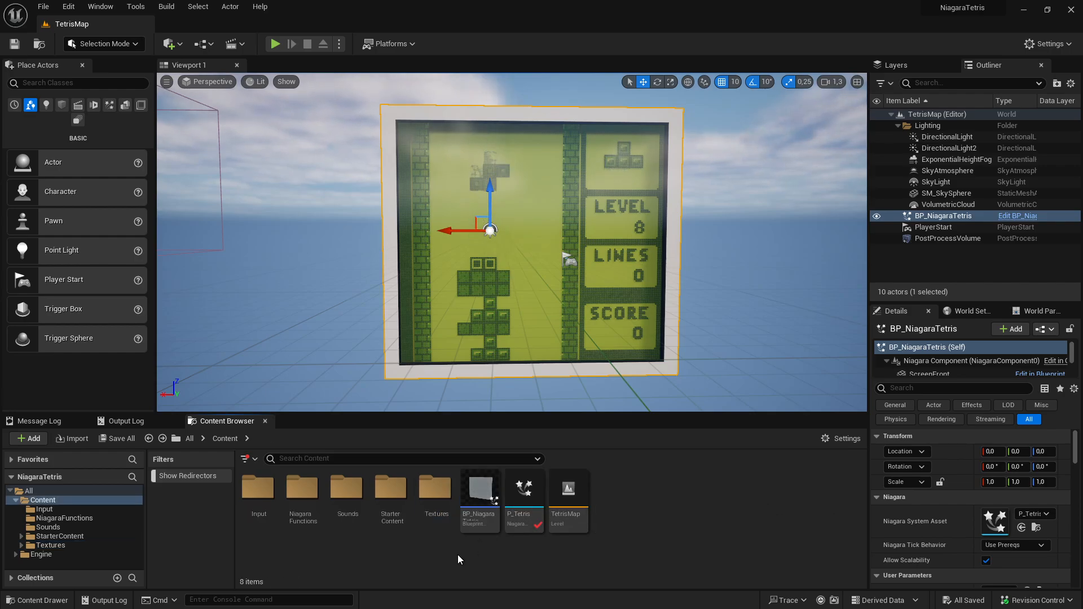
pyautogui.click(514, 495)
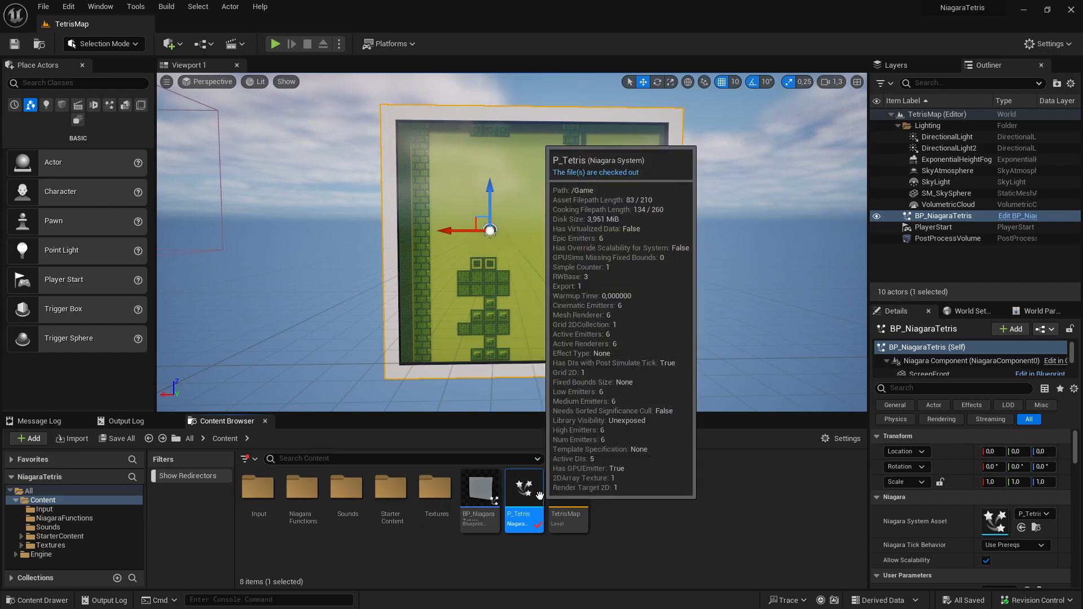
pyautogui.click(697, 516)
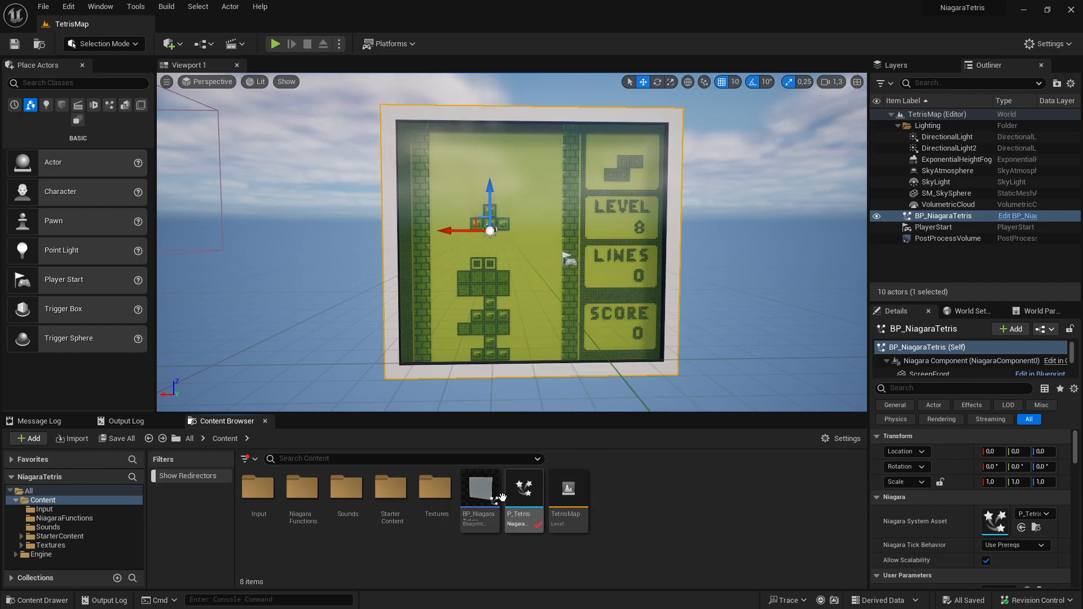
pyautogui.click(524, 492)
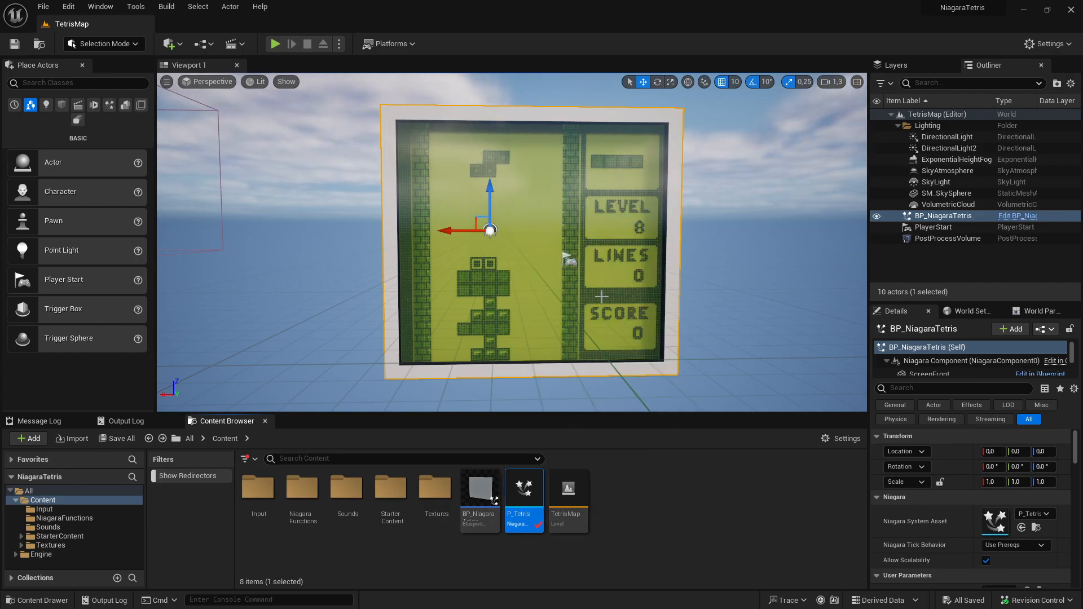
pyautogui.click(474, 496)
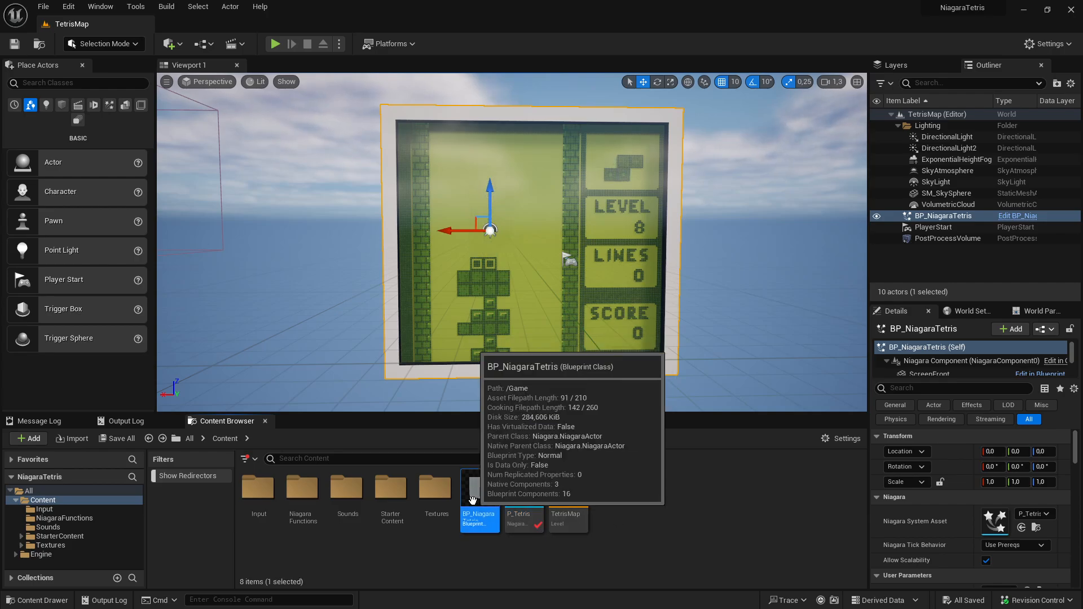
# Open the BP_NiagaraTetris event graph and examine the LeftRight input action that sets the LeftRightAxis Niagara variable.
pyautogui.doubleClick(472, 499)
pyautogui.scroll(-13, 447, 353)
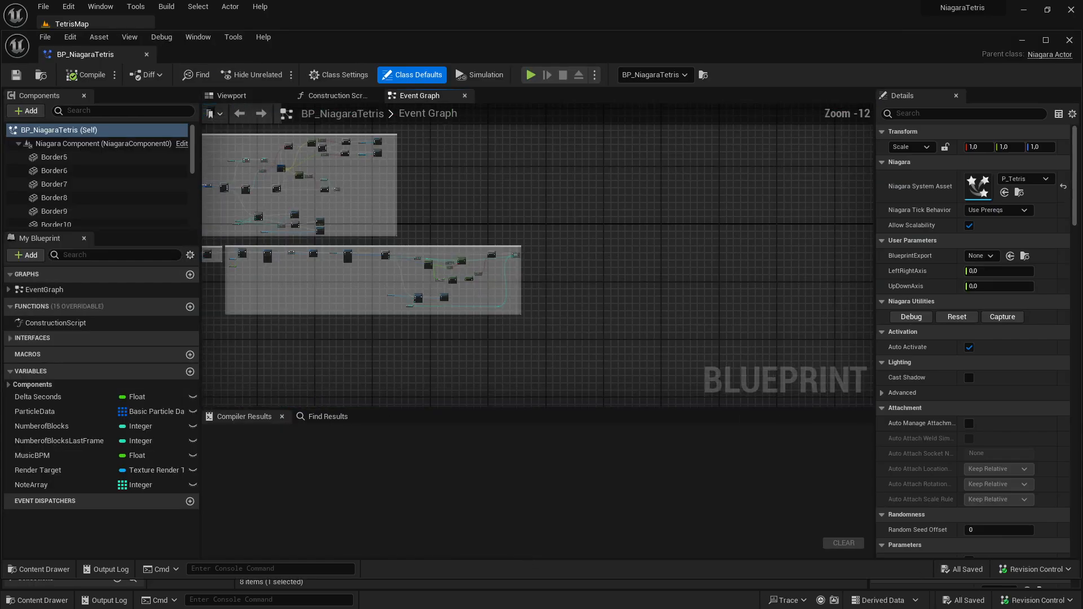
pyautogui.moveTo(470, 326); pyautogui.dragTo(457, 275, button='right')
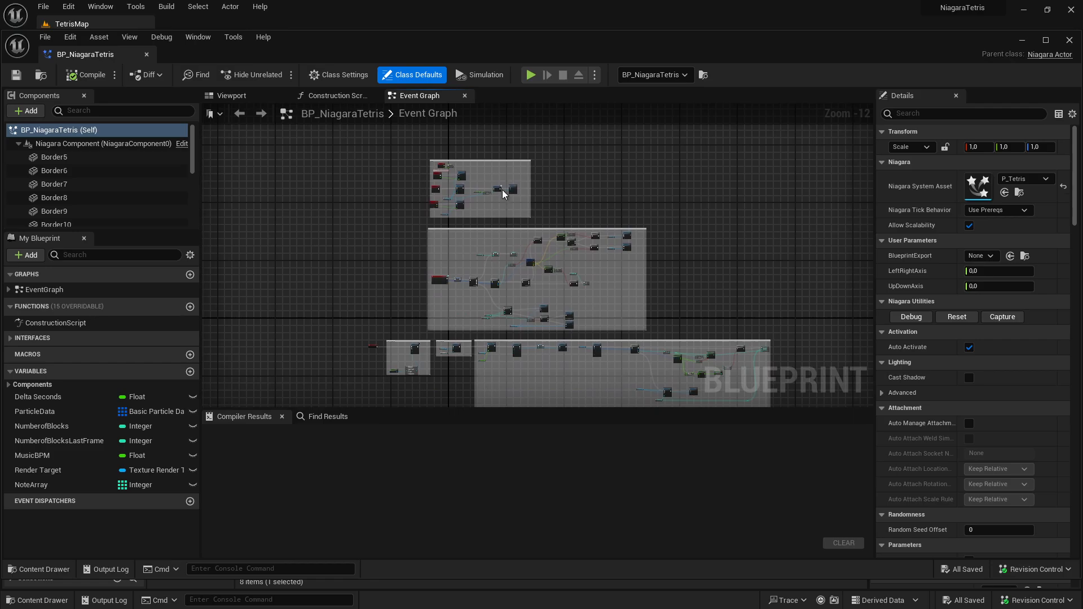
pyautogui.scroll(9, 502, 190)
pyautogui.moveTo(467, 232); pyautogui.dragTo(483, 165, button='right')
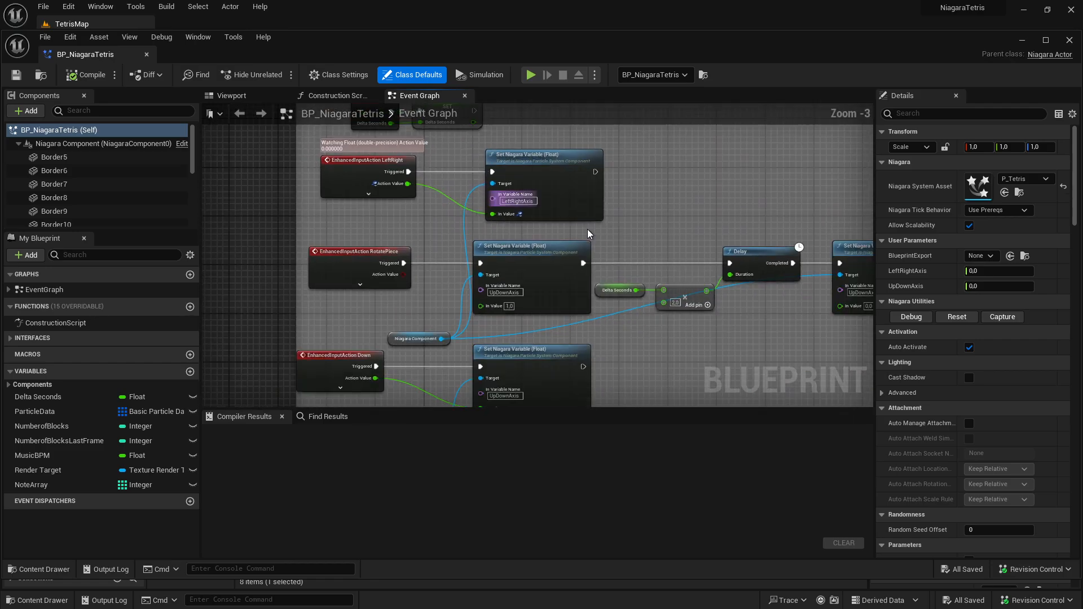
pyautogui.moveTo(634, 166); pyautogui.dragTo(412, 218)
pyautogui.click(664, 181)
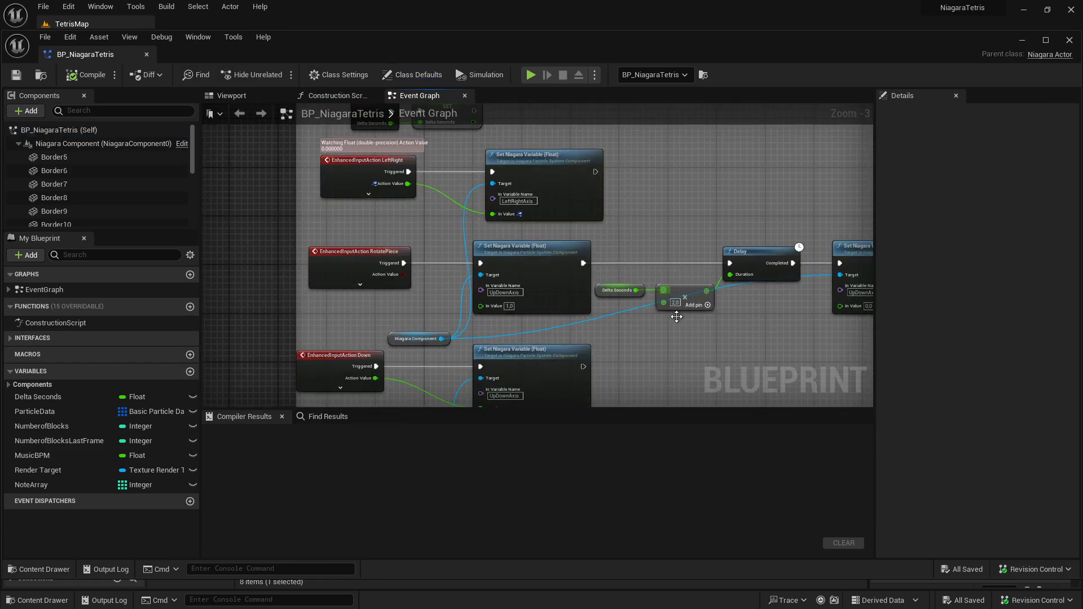
# Examine the RotatePiece input action and the Set Niagara Variable node that writes 1.0 to UpDownAxis.
pyautogui.moveTo(619, 342); pyautogui.dragTo(608, 256, button='right')
pyautogui.moveTo(320, 225); pyautogui.dragTo(512, 188)
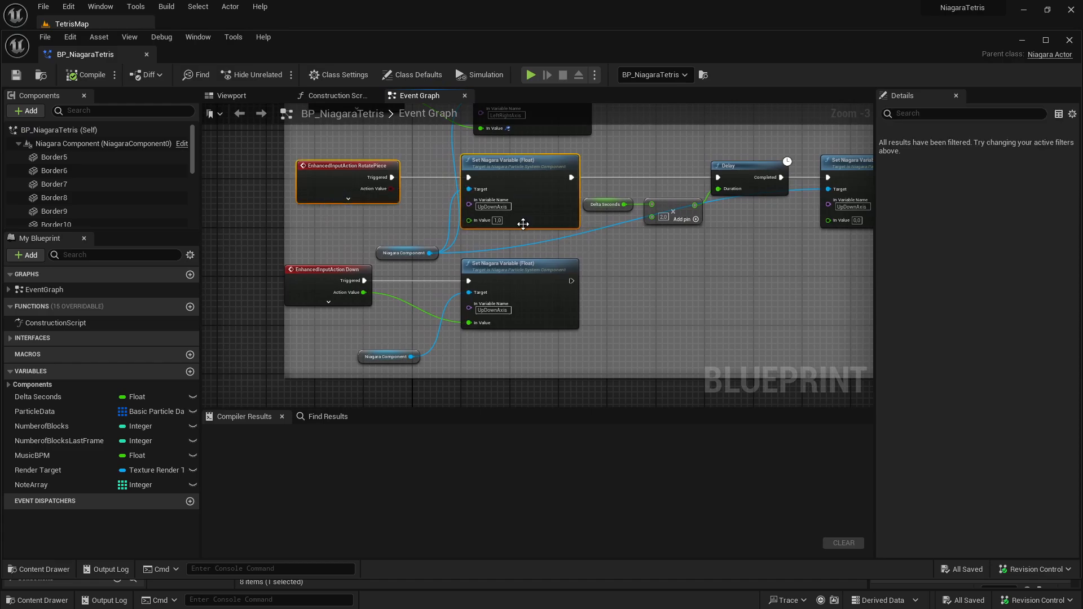
pyautogui.click(496, 211)
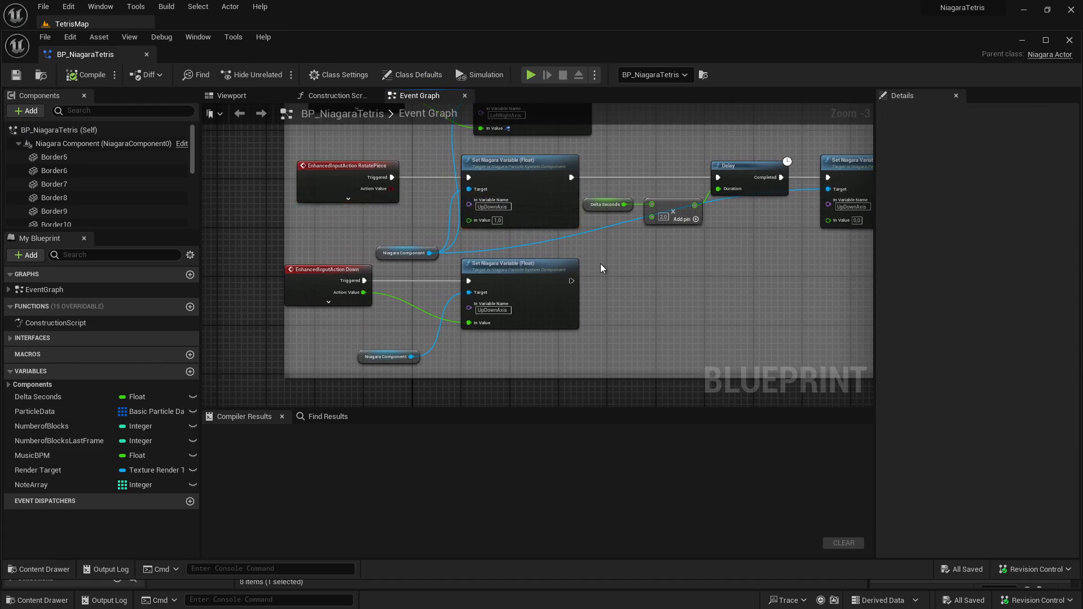
# Inspect the Event Receive Particle Data node at the start of the particle data section.
pyautogui.scroll(-3, 596, 260)
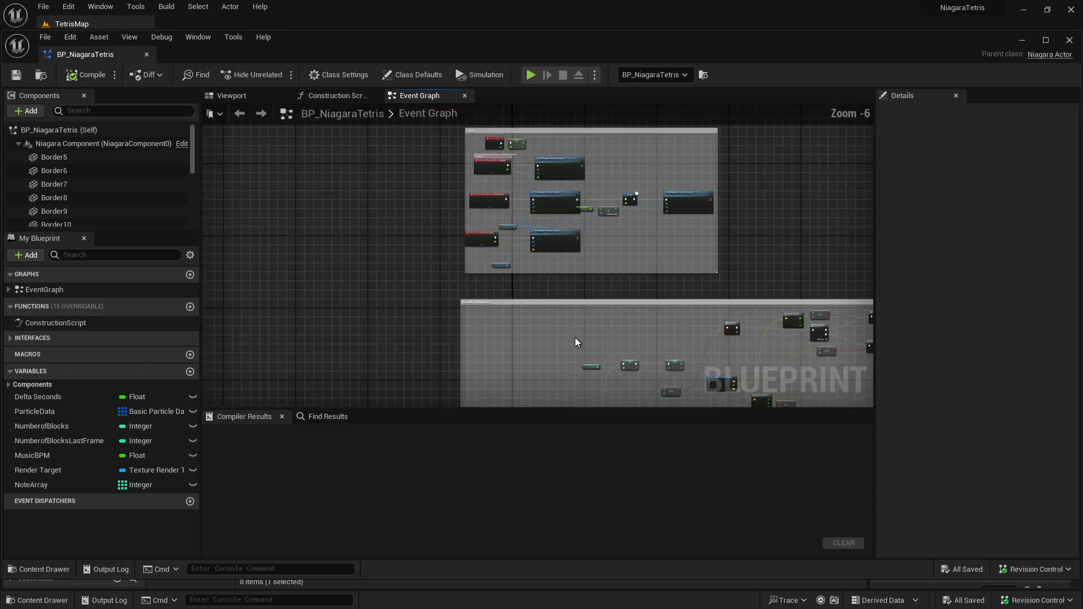
pyautogui.moveTo(473, 326); pyautogui.dragTo(395, 218, button='right')
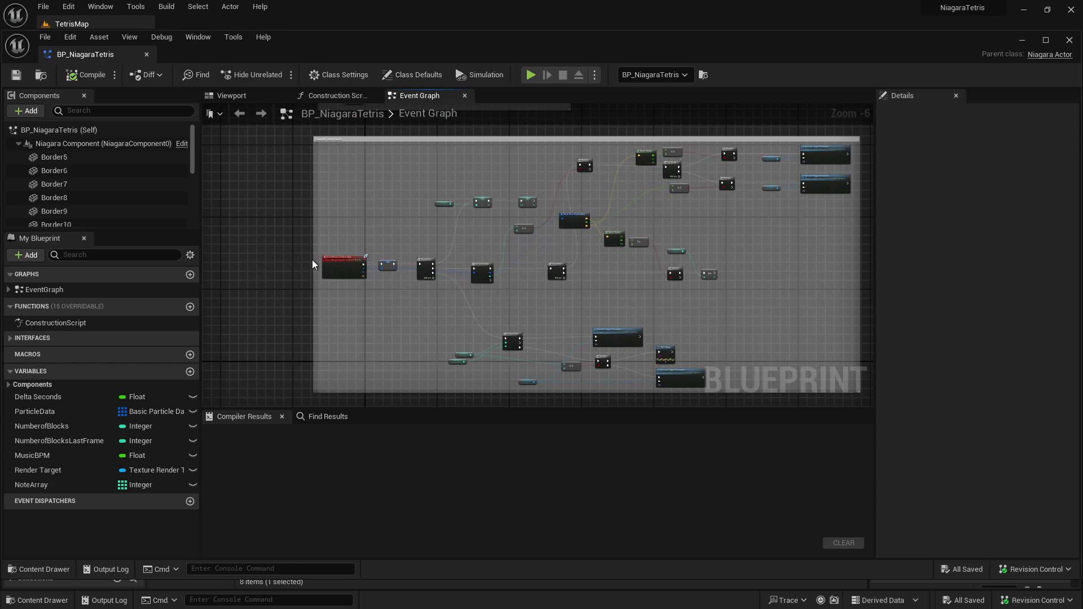
pyautogui.scroll(6, 312, 264)
pyautogui.click(411, 327)
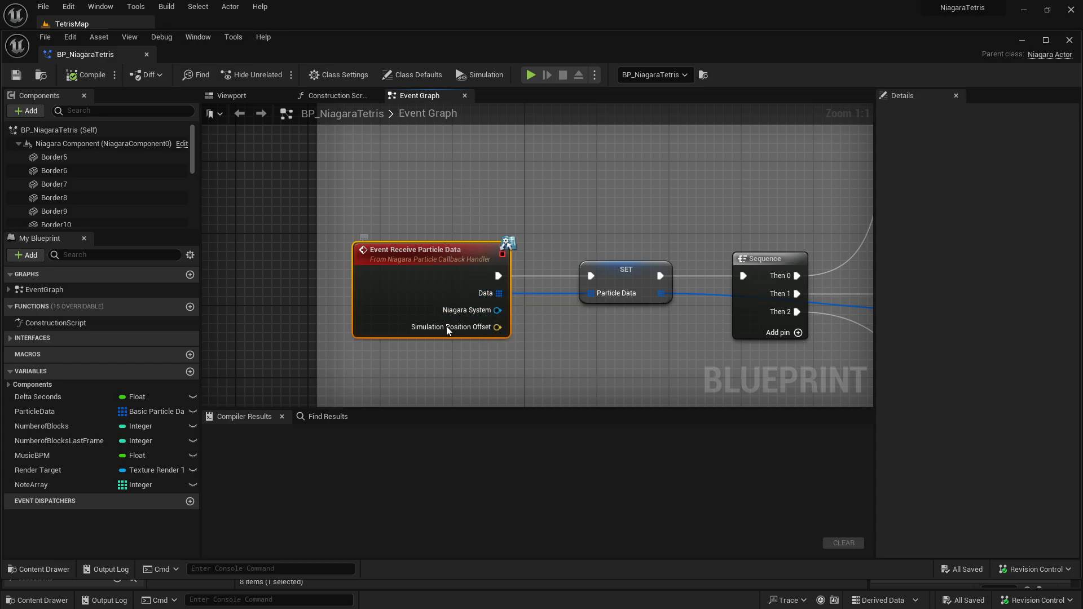
# Show the blueprint's class settings and check the Niagara Particle Callback Handler among the implemented interfaces.
pyautogui.scroll(-3, 416, 300)
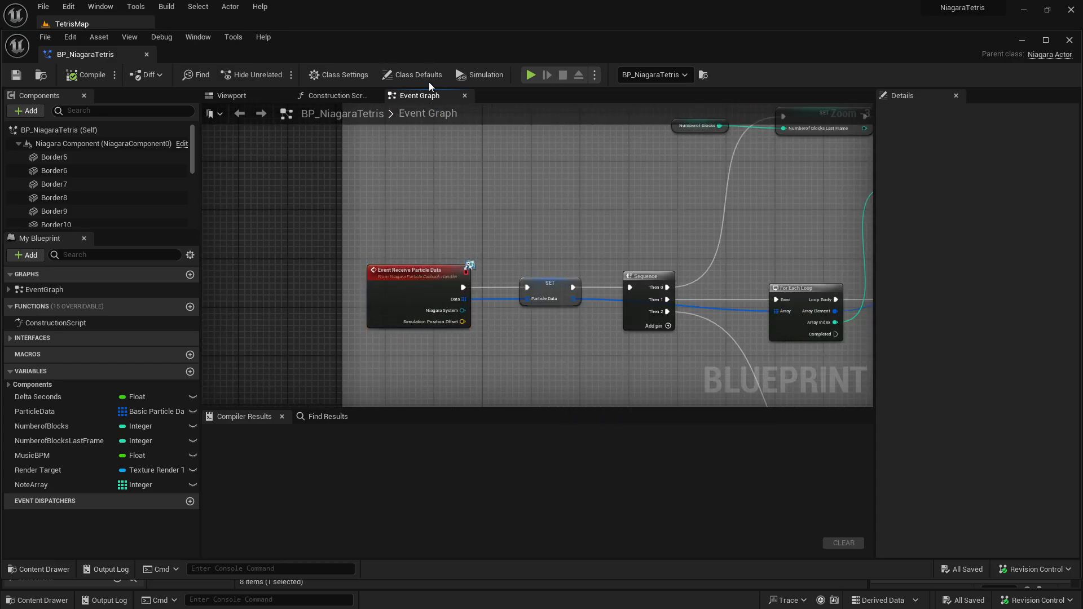
pyautogui.click(426, 74)
pyautogui.click(353, 74)
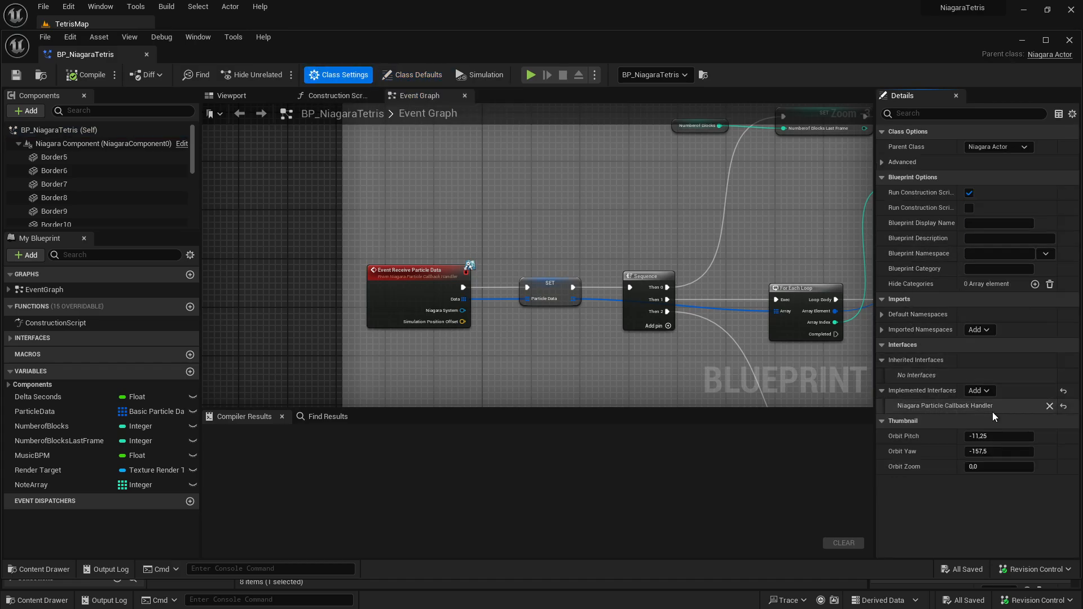
# Examine the Input mapping section with its Add Mapping Context and Enhanced Input Local Player nodes.
pyautogui.scroll(-6, 451, 335)
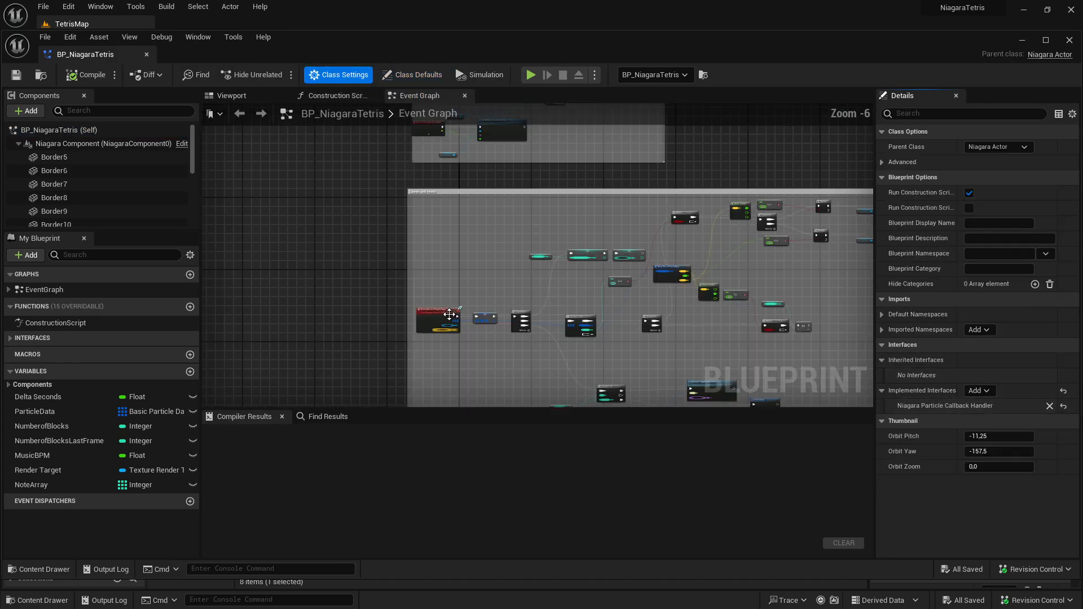
pyautogui.scroll(5, 429, 290)
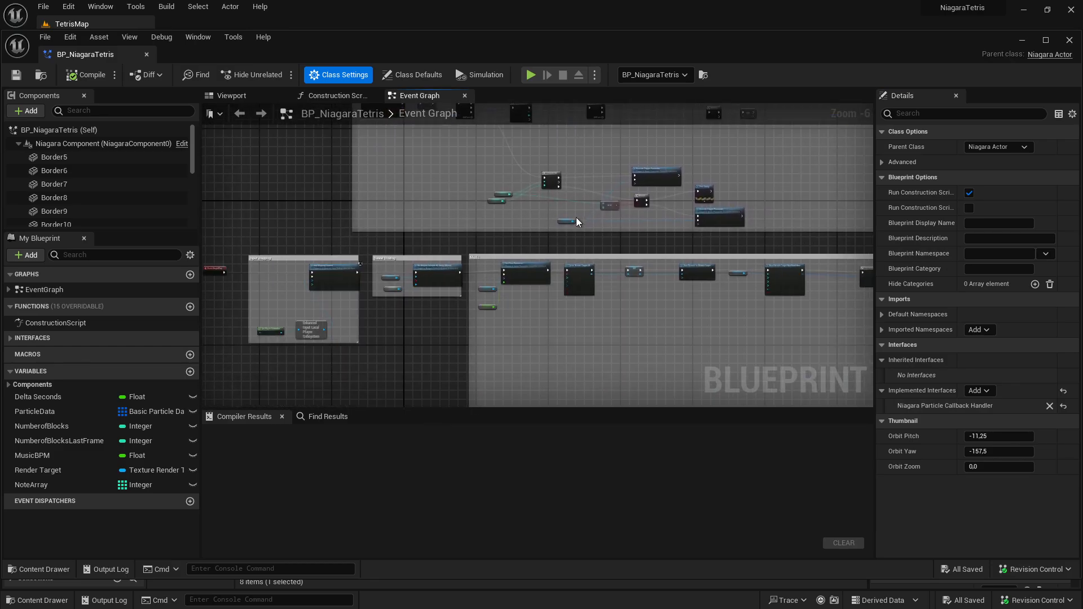
pyautogui.click(560, 285)
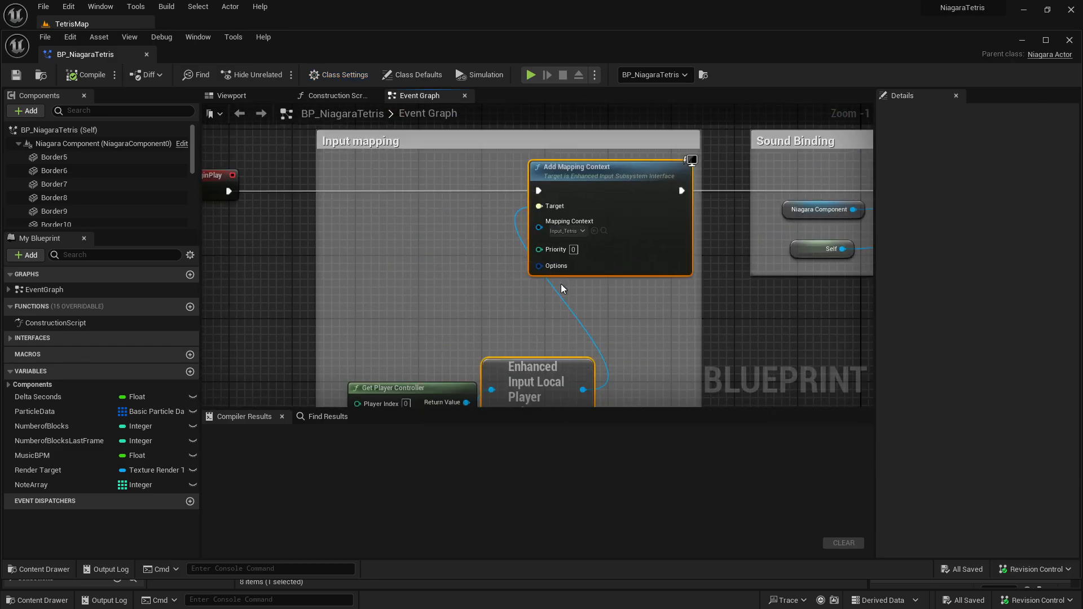
# Examine how the Sound Binding section passes Self to User.BlueprintExport and relate it to the Event Receive Particle Data node.
pyautogui.moveTo(821, 330); pyautogui.dragTo(522, 319, button='right')
pyautogui.click(595, 310)
pyautogui.moveTo(576, 206); pyautogui.dragTo(500, 289, button='right')
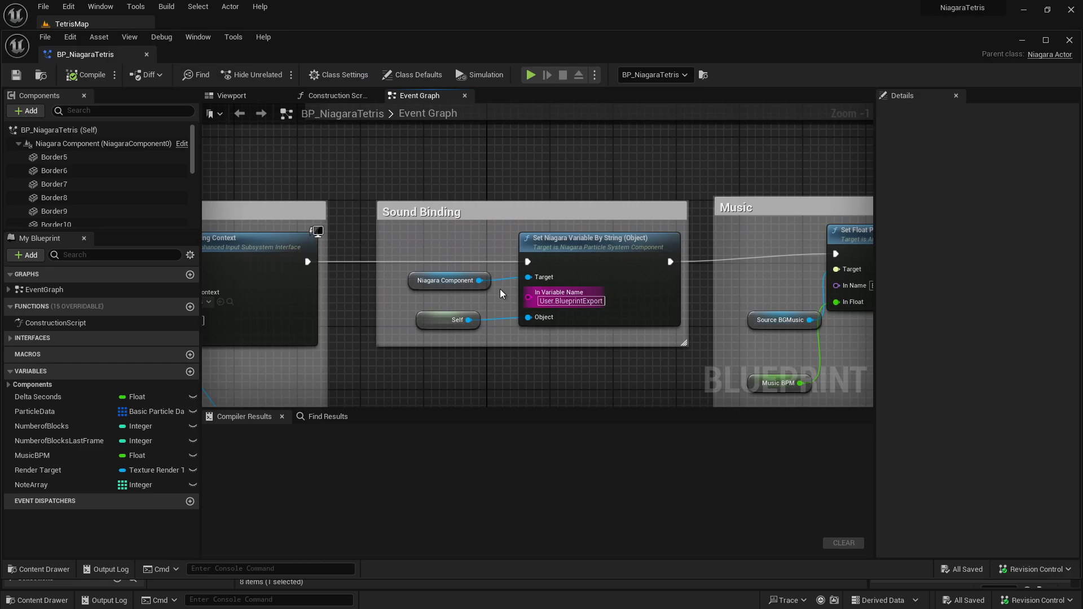
pyautogui.click(539, 281)
pyautogui.click(566, 364)
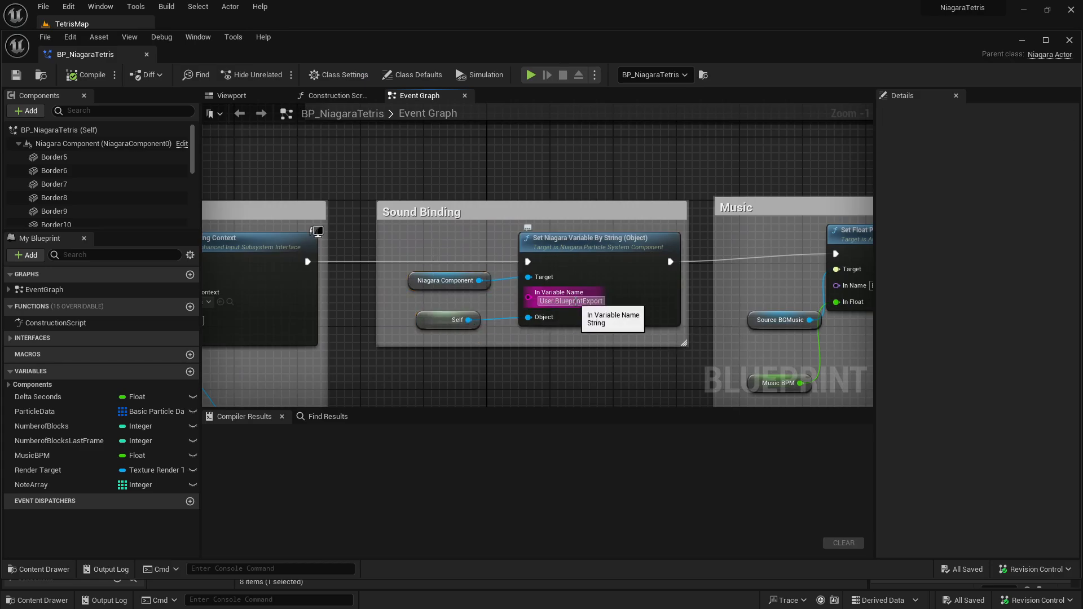
pyautogui.scroll(-4, 483, 260)
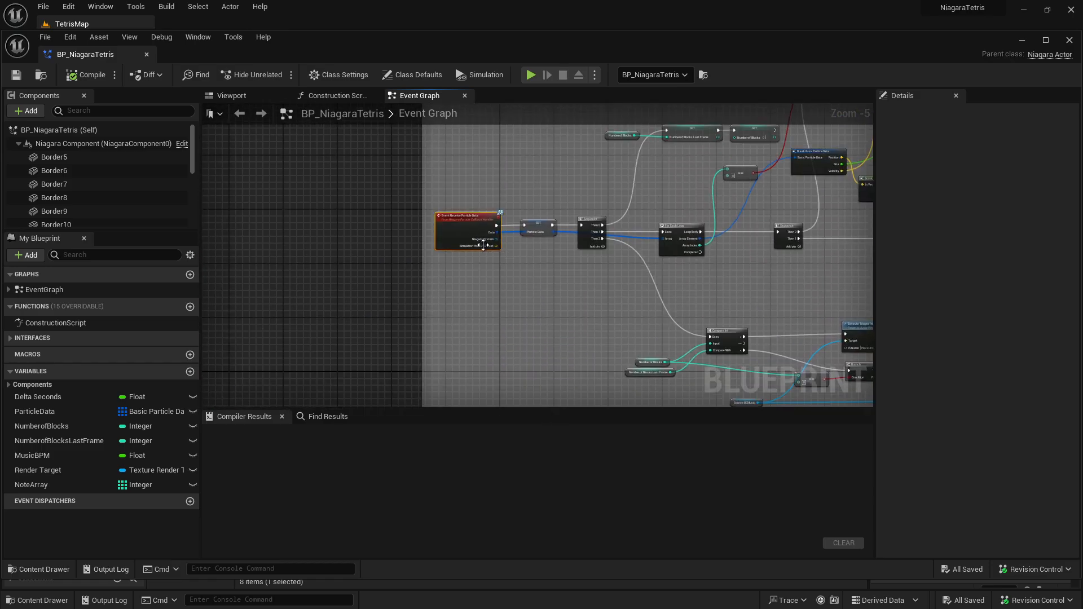
# Follow the Music section from the BPM float parameter through Create Render Target 2D to the Draw Material to Render Target node using Melody_Mat.
pyautogui.moveTo(573, 371); pyautogui.dragTo(495, 382, button='right')
pyautogui.scroll(4, 435, 299)
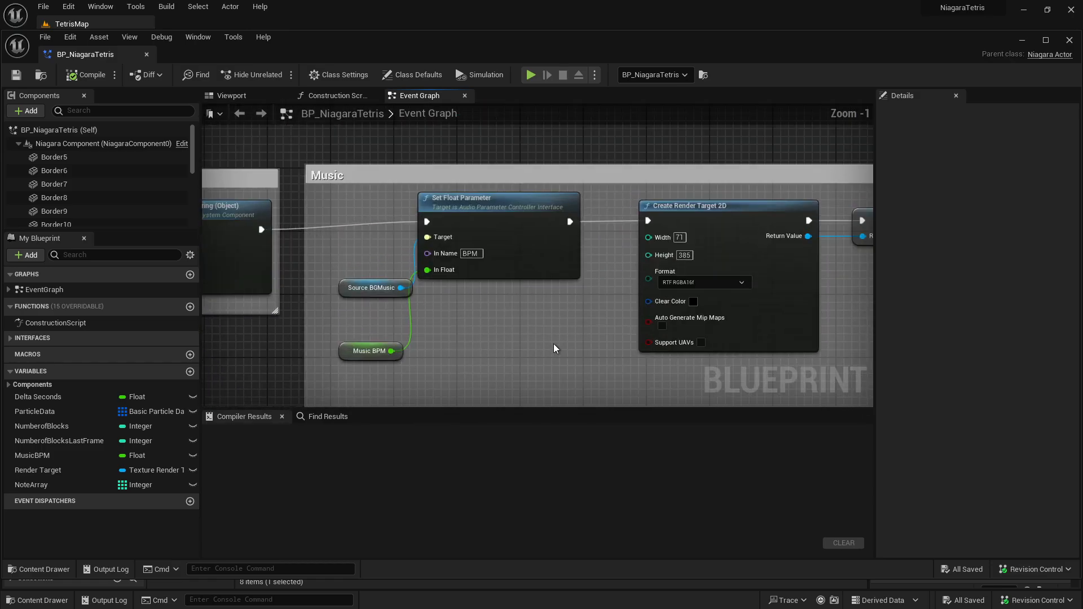
pyautogui.moveTo(424, 222); pyautogui.dragTo(354, 289, button='right')
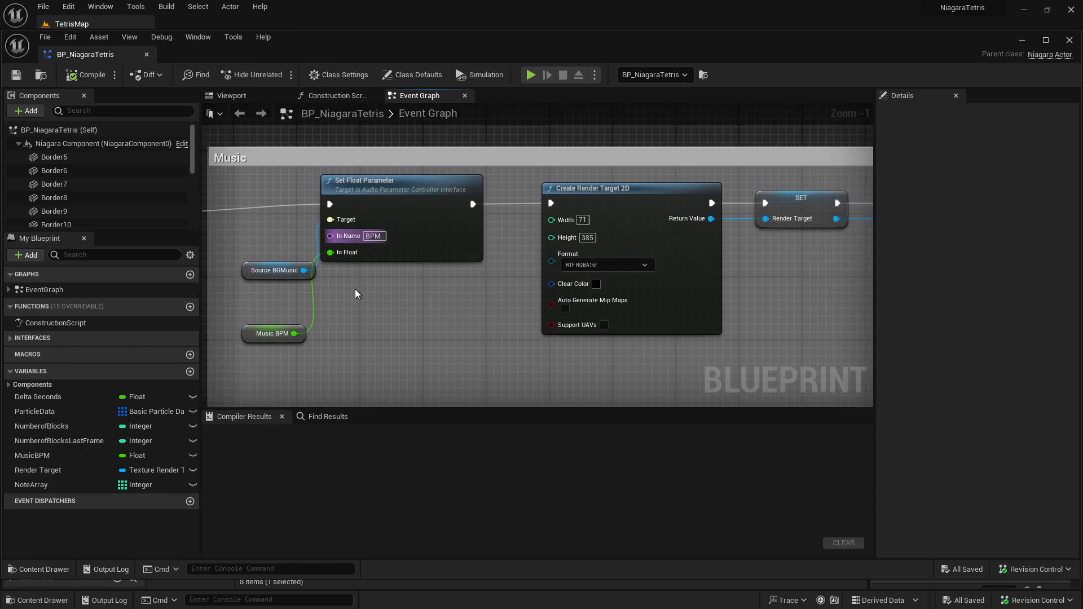
pyautogui.moveTo(517, 345); pyautogui.dragTo(477, 244, button='right')
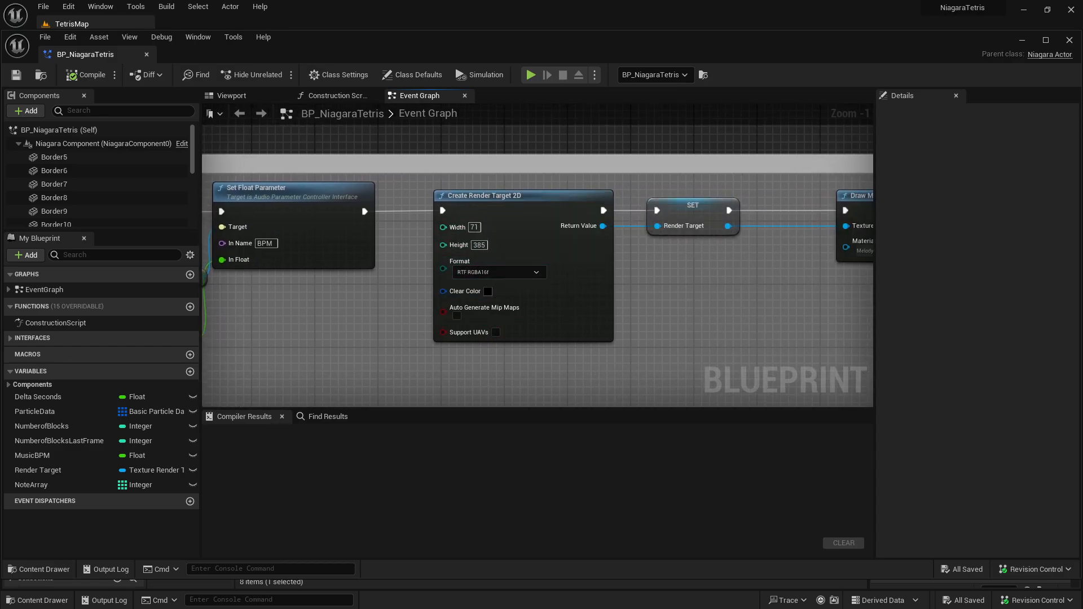
pyautogui.moveTo(847, 289); pyautogui.dragTo(508, 288, button='right')
pyautogui.moveTo(586, 298); pyautogui.dragTo(523, 240)
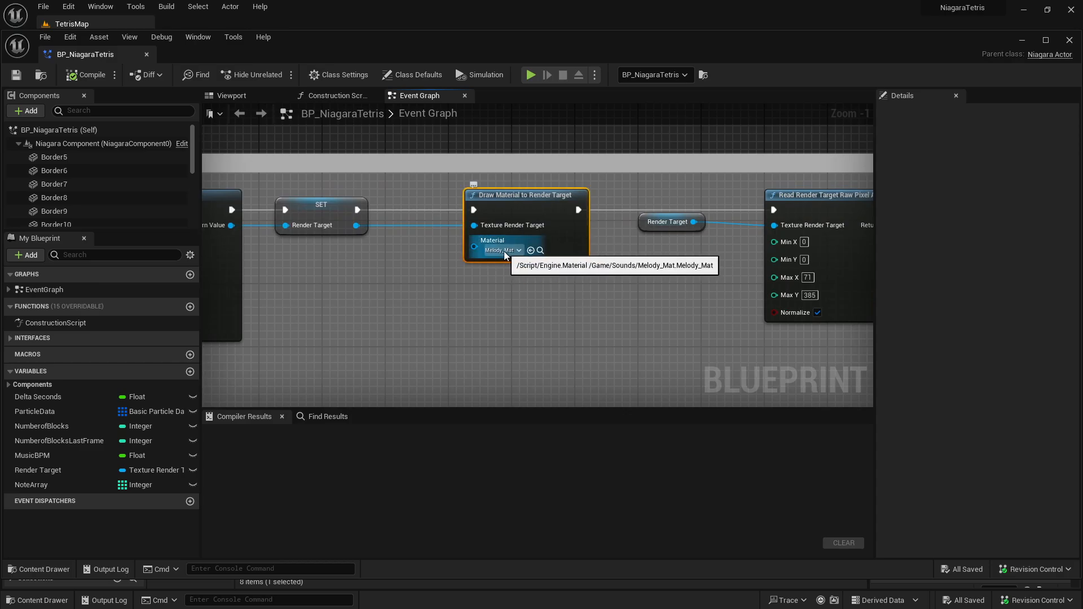
# Follow the Music section from Read Render Target Raw Pixel Area through the For Each Loop and the pixel-decoding nodes that fill the note array.
pyautogui.moveTo(653, 299); pyautogui.dragTo(326, 258, button='right')
pyautogui.moveTo(496, 309); pyautogui.dragTo(352, 189)
pyautogui.click(550, 330)
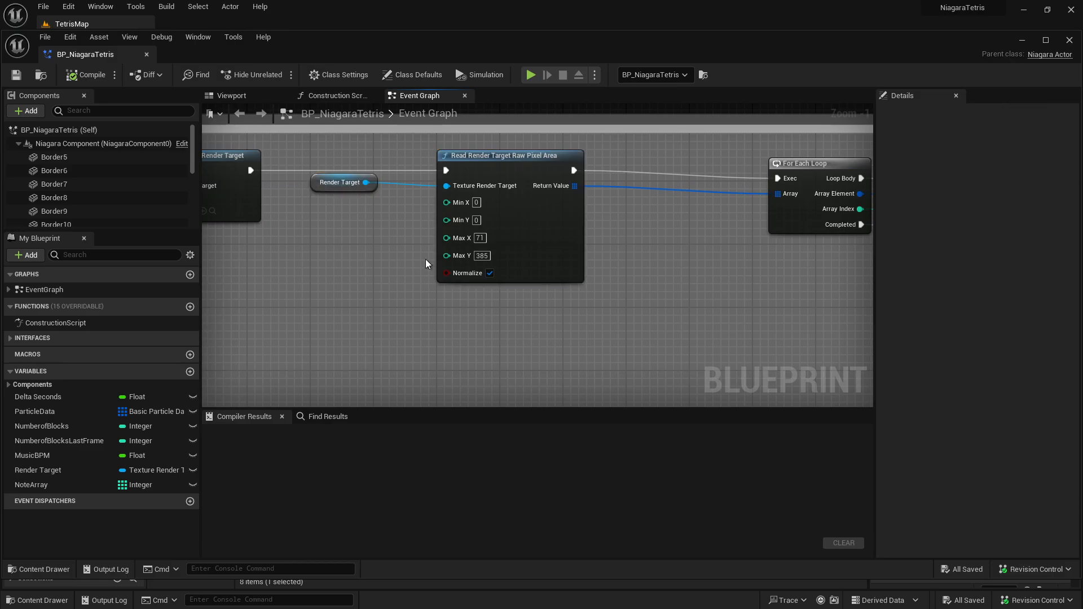
pyautogui.moveTo(744, 271); pyautogui.dragTo(532, 289, button='right')
pyautogui.moveTo(726, 297); pyautogui.dragTo(480, 284, button='right')
pyautogui.scroll(-2, 479, 283)
pyautogui.moveTo(639, 371); pyautogui.dragTo(469, 233, button='right')
pyautogui.scroll(-1, 462, 296)
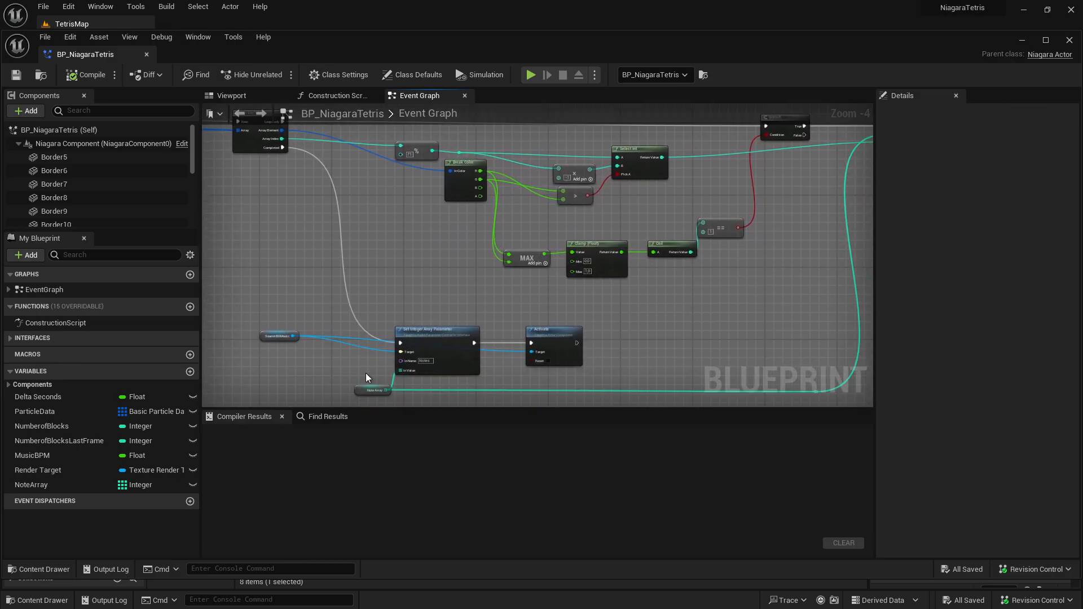
pyautogui.moveTo(771, 239); pyautogui.dragTo(698, 276, button='right')
pyautogui.moveTo(750, 237); pyautogui.dragTo(729, 259, button='right')
# Examine how Source BGMusic receives Note Array as Notes through Set Integer Array Parameter and is activated, ending with an overview of the whole graph.
pyautogui.scroll(4, 705, 235)
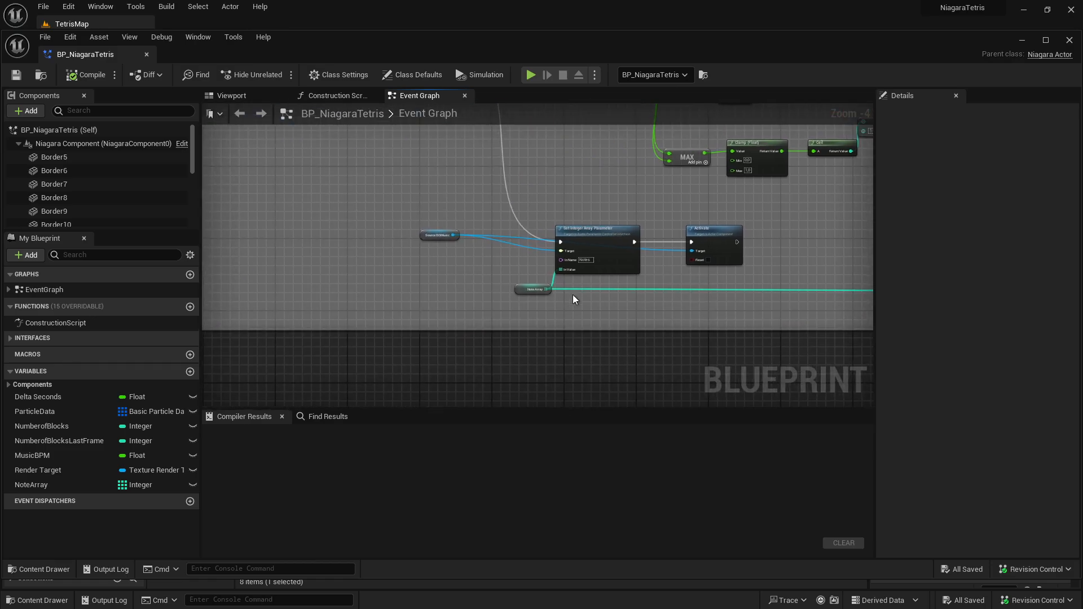
pyautogui.click(289, 222)
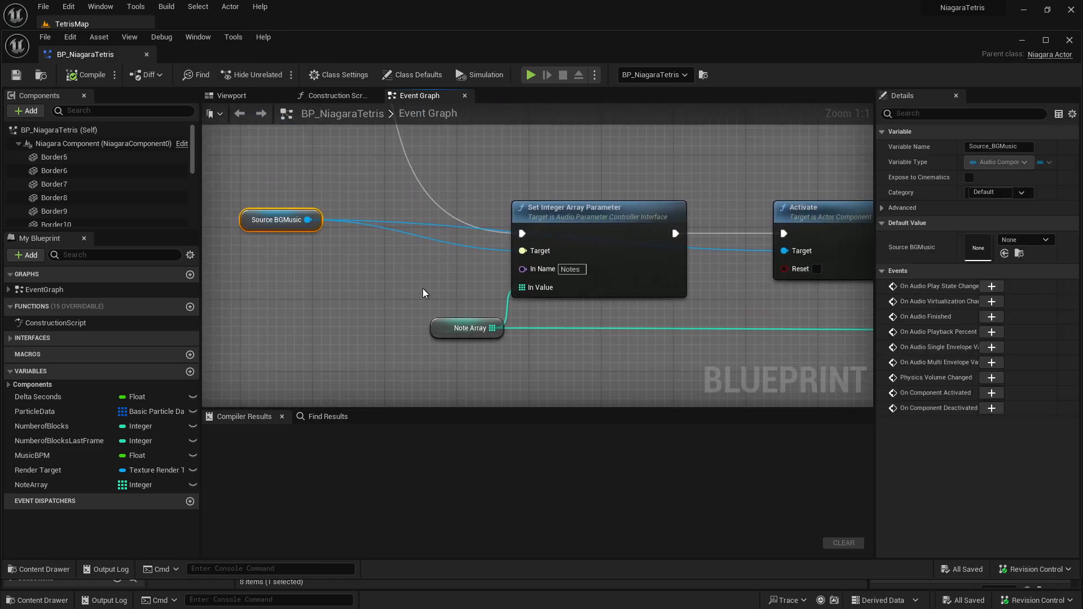
pyautogui.click(462, 330)
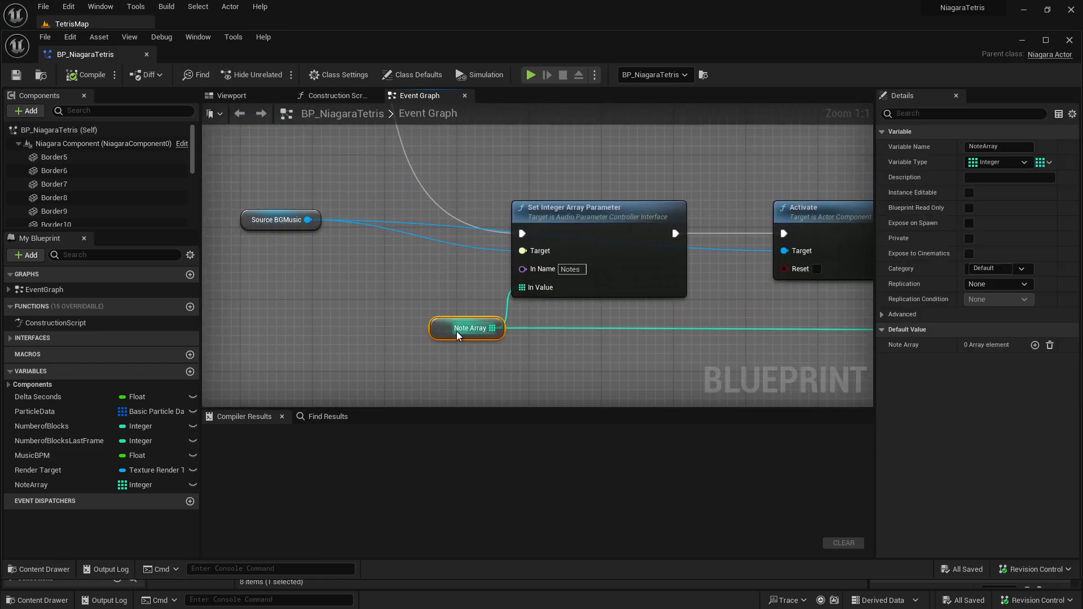
pyautogui.click(496, 361)
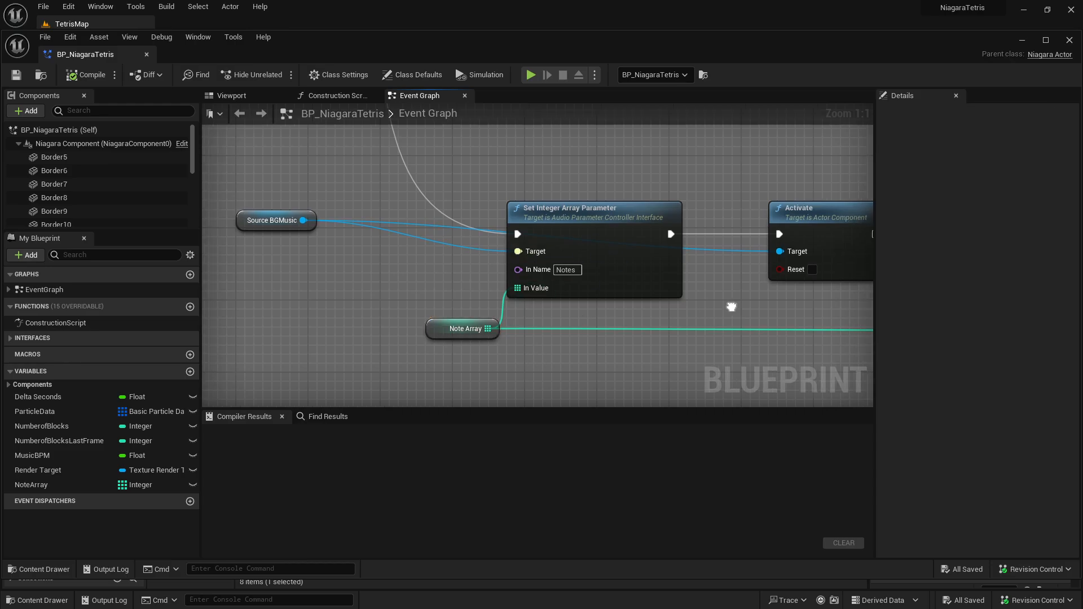
pyautogui.moveTo(730, 307); pyautogui.dragTo(489, 339, button='right')
pyautogui.moveTo(741, 229); pyautogui.dragTo(601, 314)
pyautogui.scroll(-11, 520, 306)
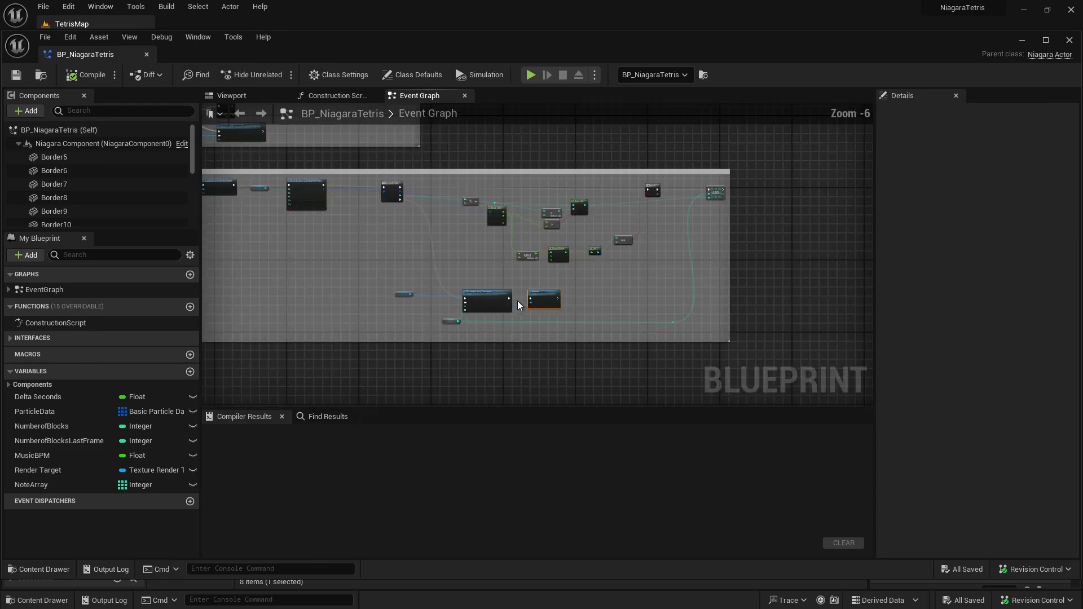
pyautogui.scroll(-1, 444, 163)
pyautogui.moveTo(302, 110); pyautogui.dragTo(545, 273, button='right')
pyautogui.moveTo(645, 335); pyautogui.dragTo(550, 271, button='right')
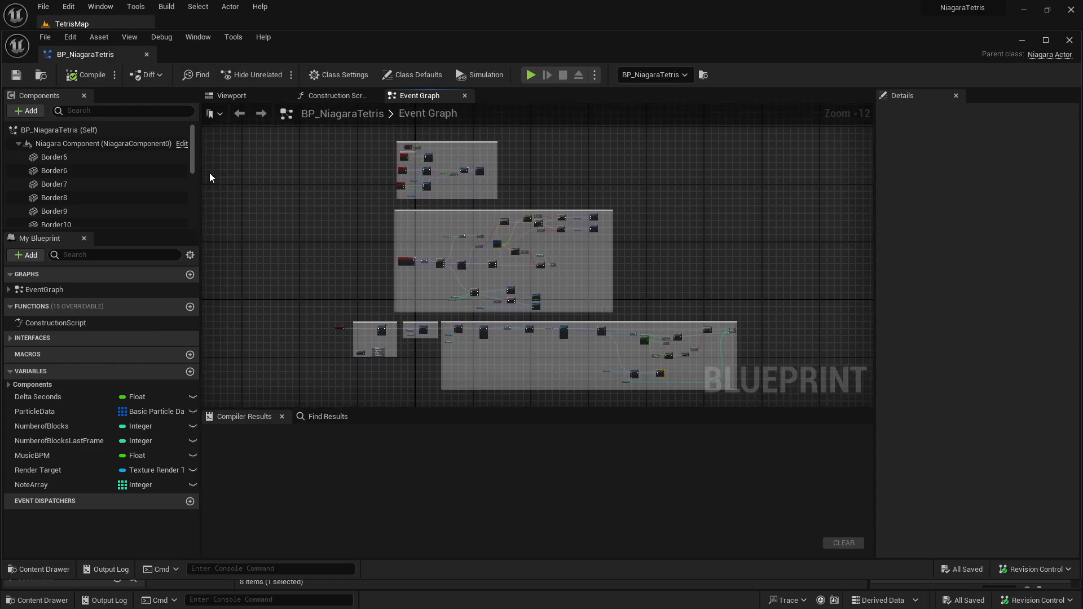
# Close the BP_NiagaraTetris blueprint, open the P_Tetris Niagara system, and widen its System Overview.
pyautogui.click(147, 54)
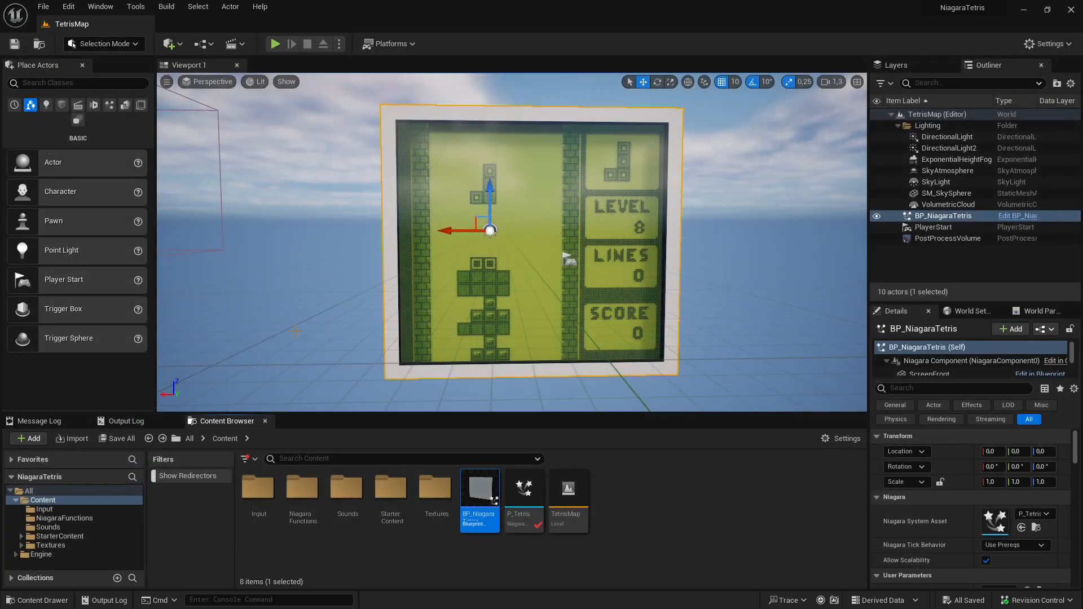
pyautogui.doubleClick(524, 491)
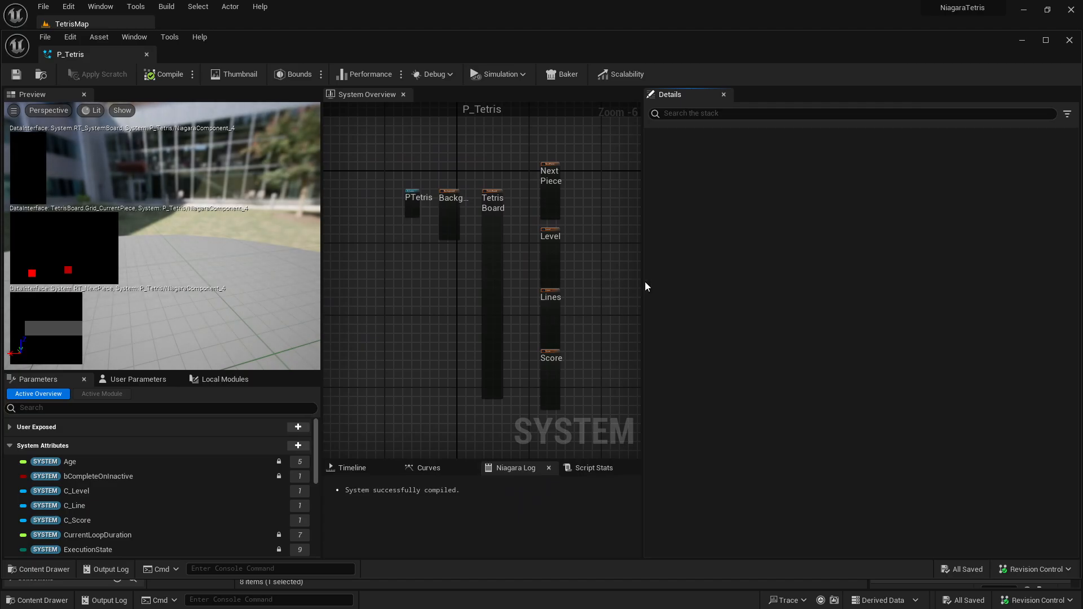
pyautogui.moveTo(645, 282); pyautogui.dragTo(853, 287)
pyautogui.moveTo(228, 225); pyautogui.dragTo(138, 276)
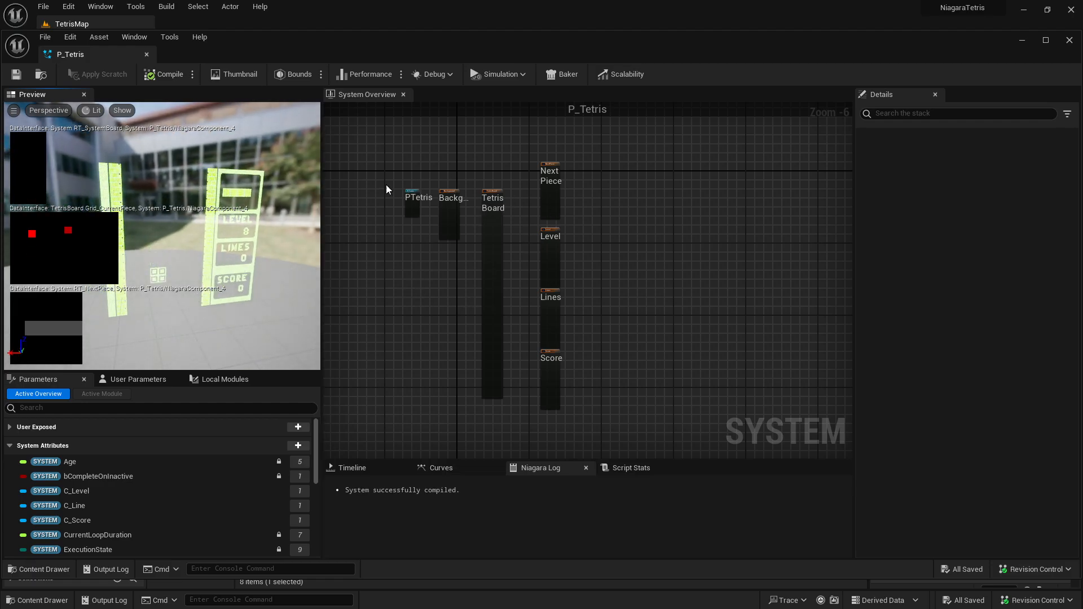
# Disable the NextPiece, Level, Lines and Score emitters in the P_Tetris system.
pyautogui.scroll(6, 548, 148)
pyautogui.click(515, 224)
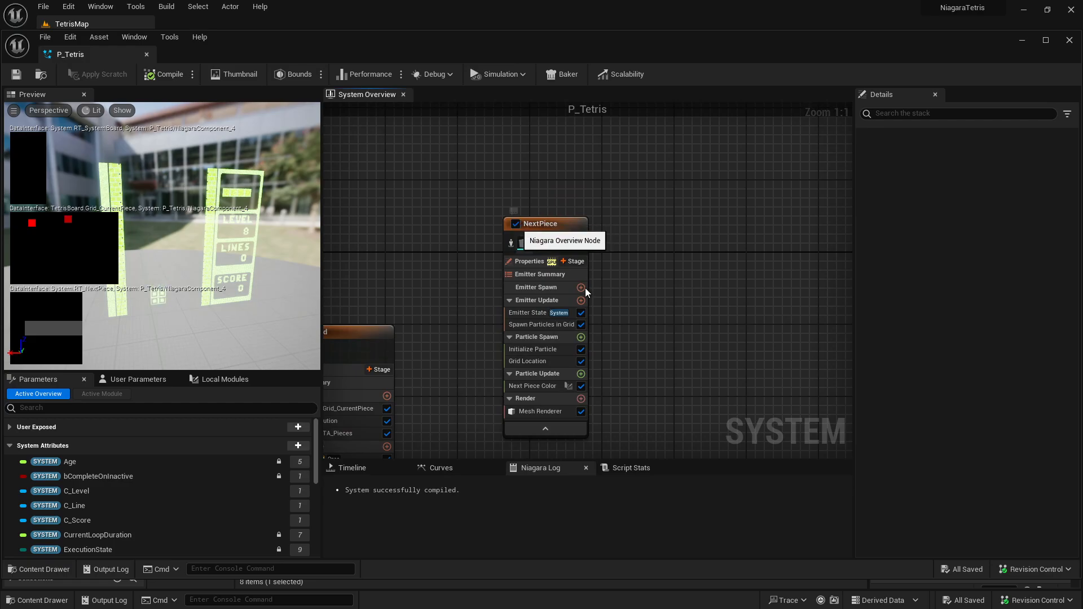
pyautogui.moveTo(634, 397); pyautogui.dragTo(575, 280, button='right')
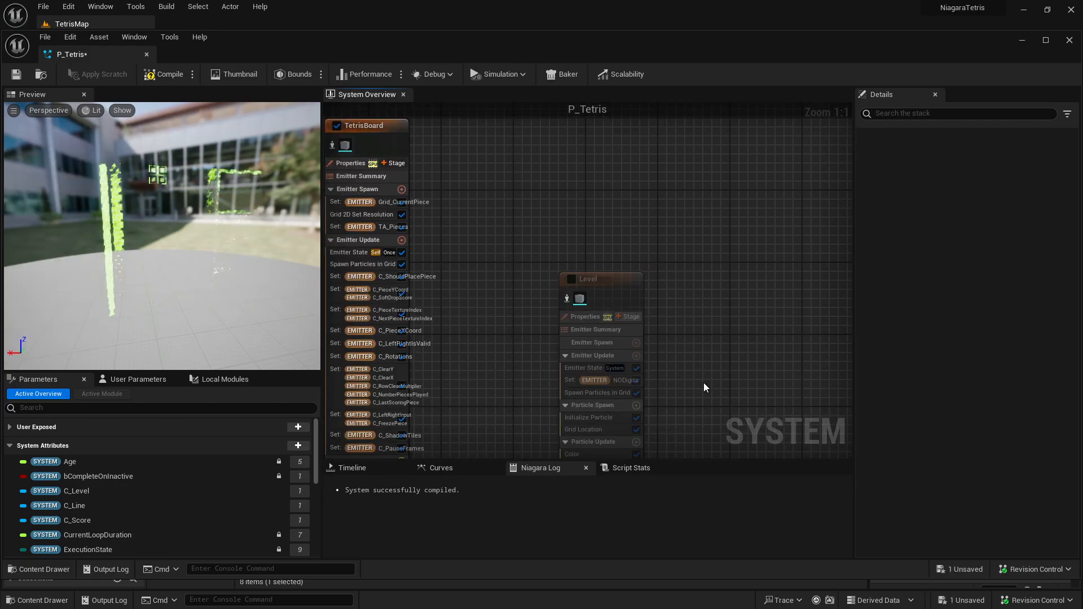
pyautogui.moveTo(703, 383); pyautogui.dragTo(707, 228, button='right')
pyautogui.click(605, 319)
pyautogui.moveTo(542, 402); pyautogui.dragTo(568, 163, button='right')
pyautogui.click(635, 321)
pyautogui.scroll(-5, 560, 328)
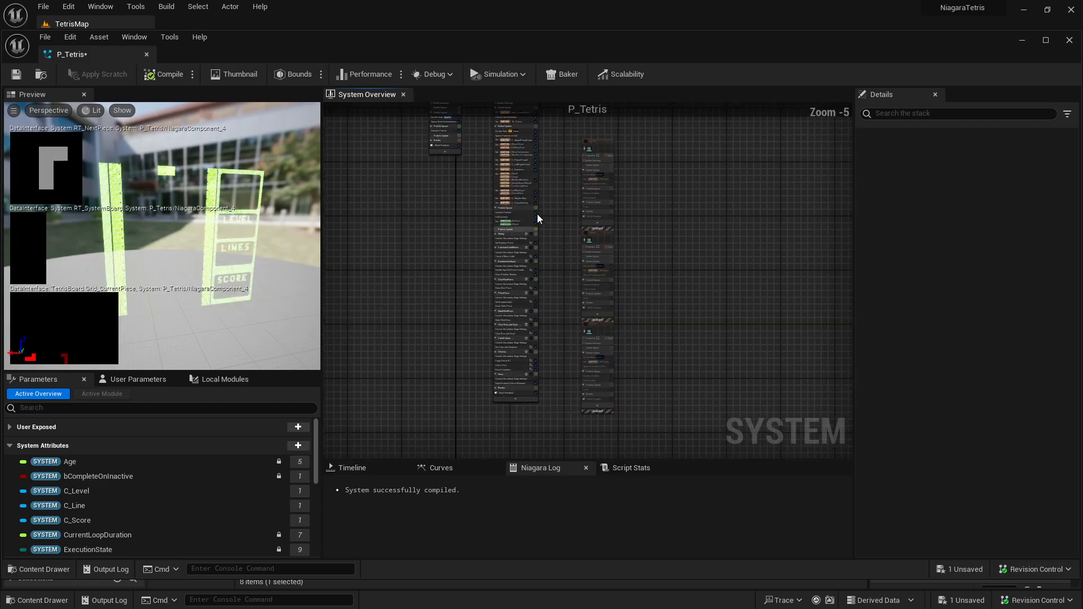
pyautogui.click(612, 332)
pyautogui.scroll(5, 550, 358)
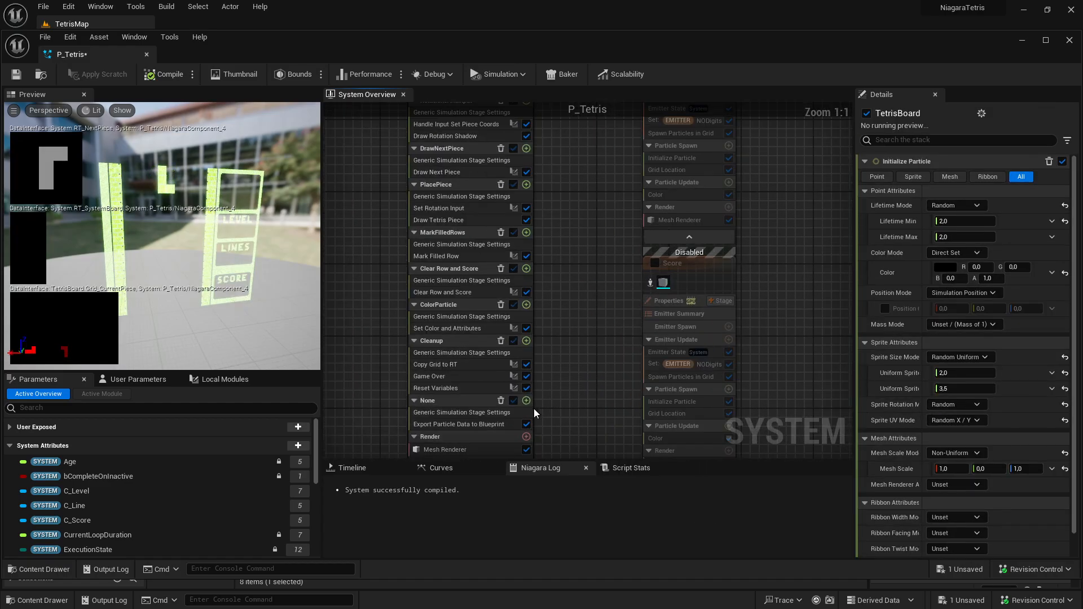
# Disable the TetrisBoard and Background emitters so only the P_Tetris system node stays active.
pyautogui.moveTo(563, 163); pyautogui.dragTo(587, 328, button='right')
pyautogui.click(442, 258)
pyautogui.moveTo(389, 257); pyautogui.dragTo(603, 248, button='right')
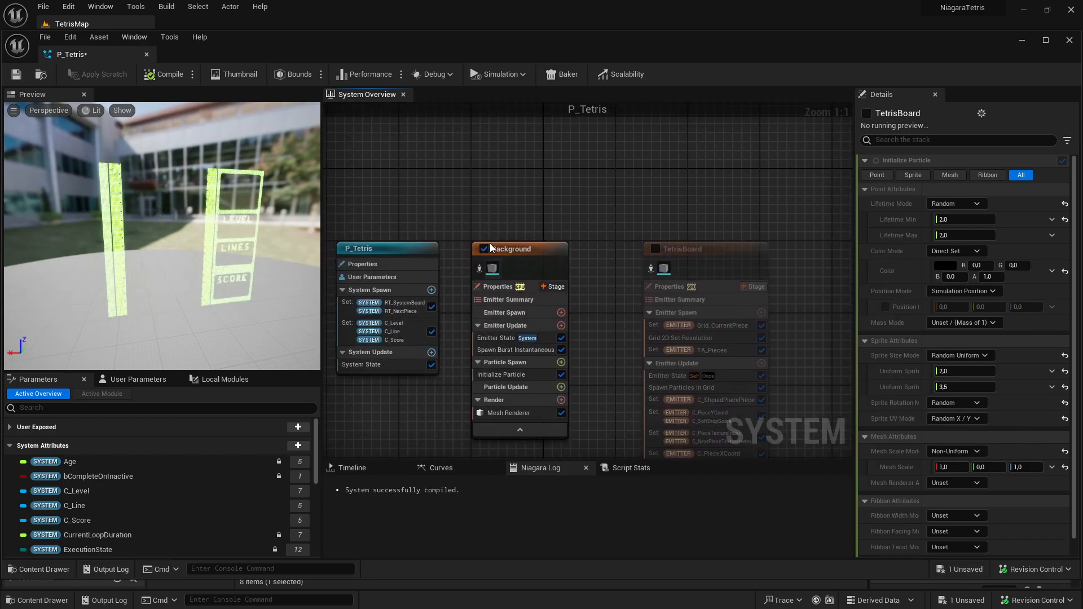
pyautogui.click(484, 249)
pyautogui.moveTo(408, 184); pyautogui.dragTo(566, 197, button='right')
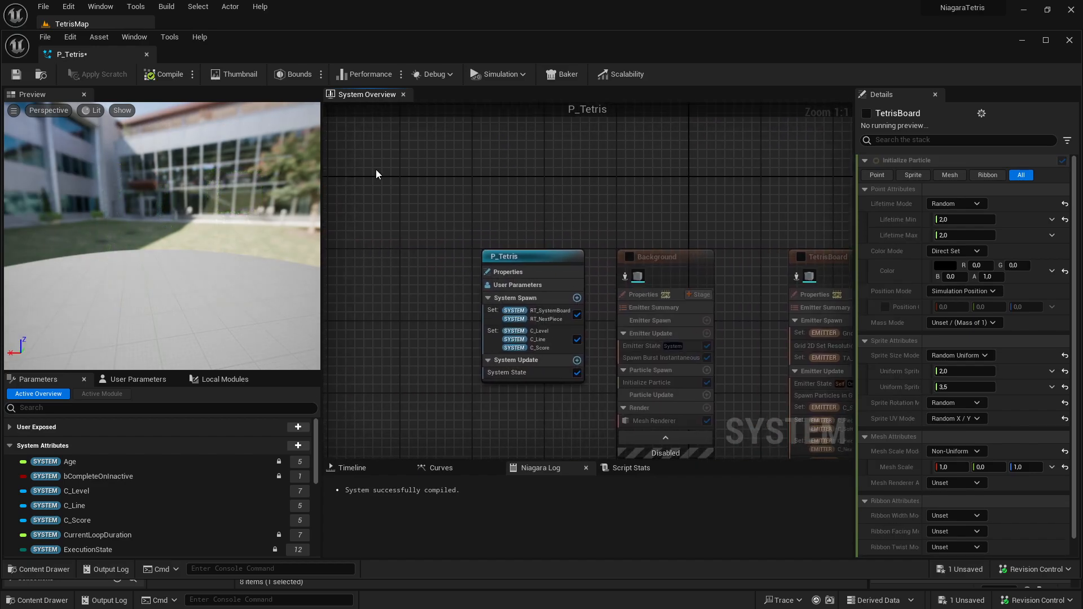
# Examine the P_Tetris system node's render targets, its level, line and score counters, and the System State settings.
pyautogui.click(533, 256)
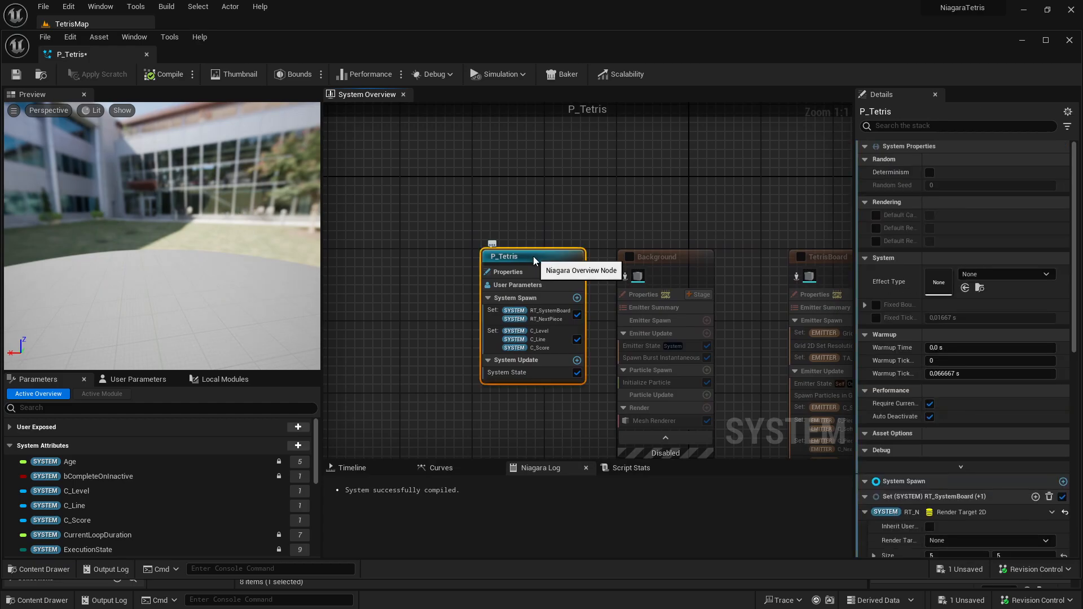
pyautogui.moveTo(575, 214); pyautogui.dragTo(504, 185, button='right')
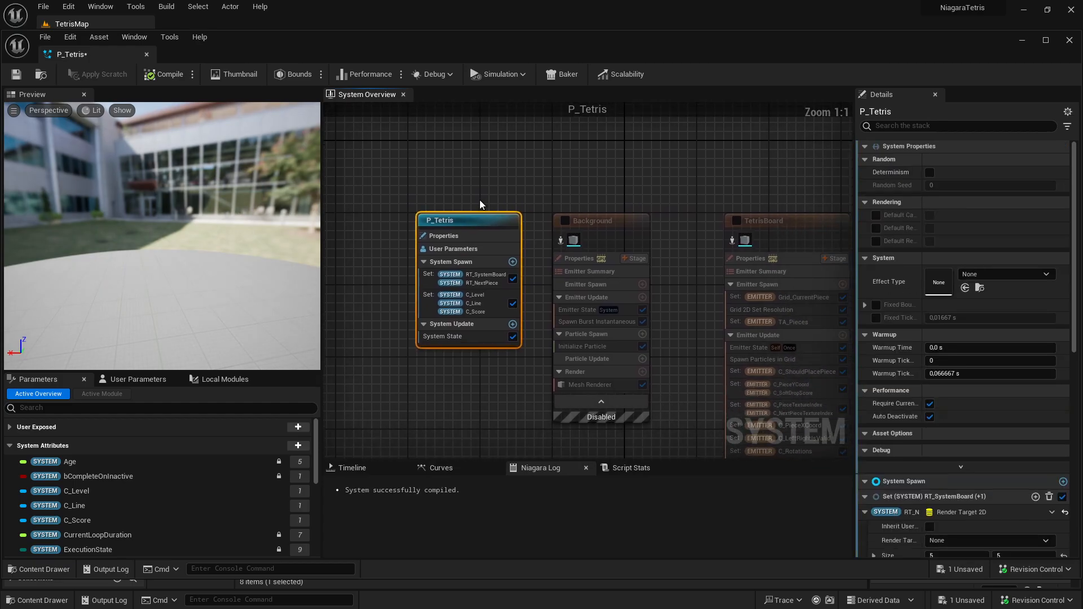
pyautogui.click(479, 281)
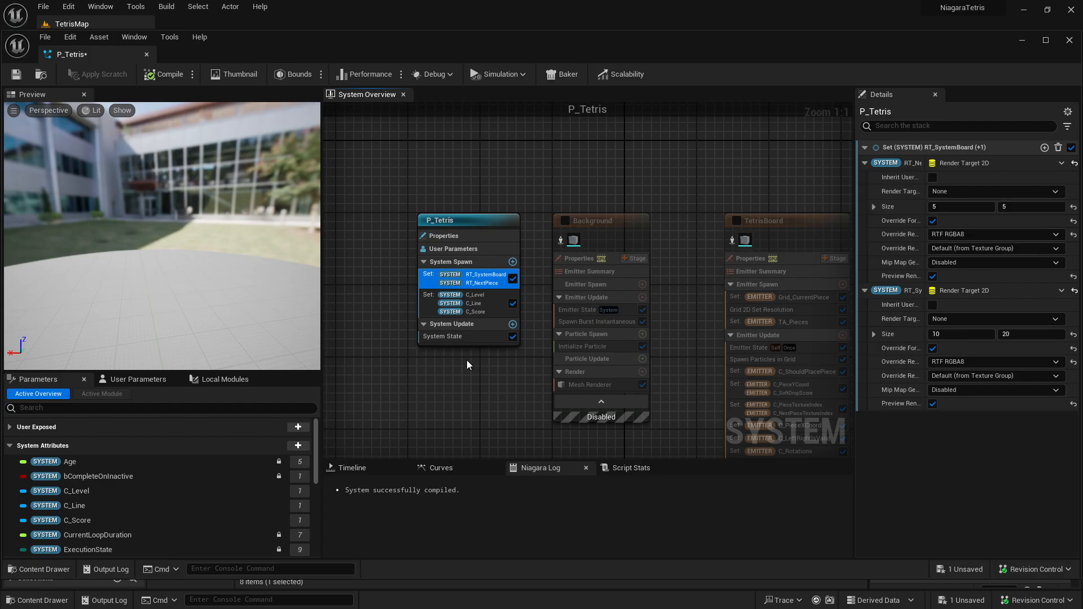
pyautogui.click(475, 304)
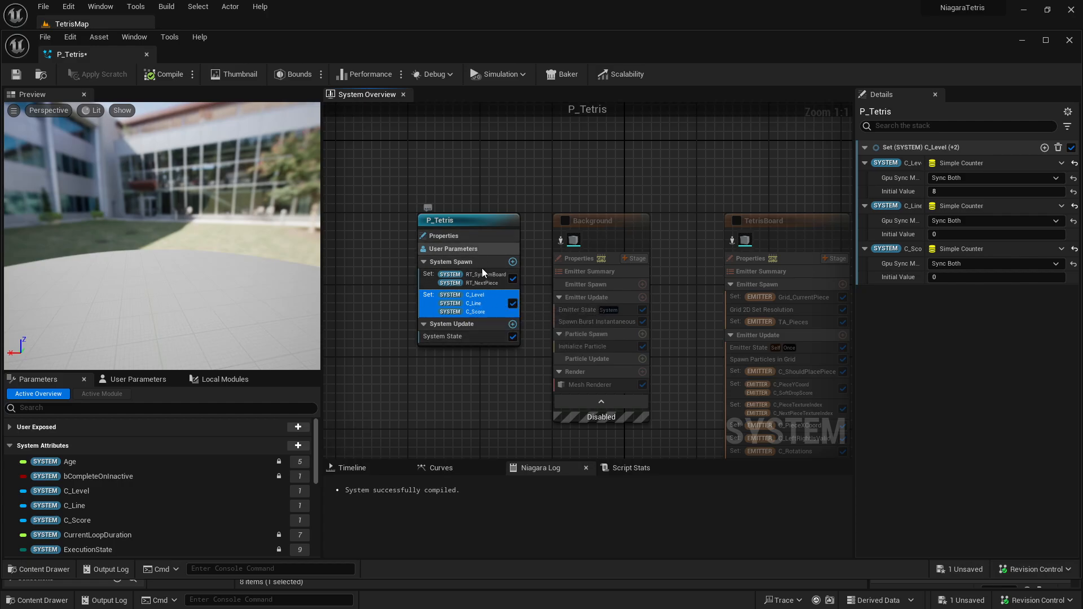
pyautogui.click(479, 337)
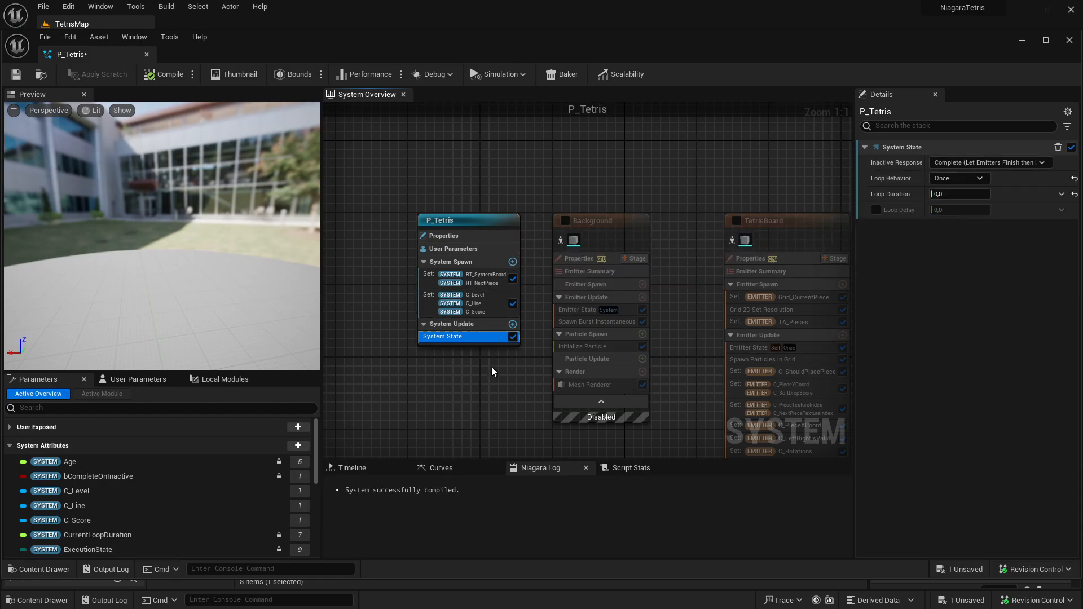
pyautogui.moveTo(499, 377); pyautogui.dragTo(442, 357, button='right')
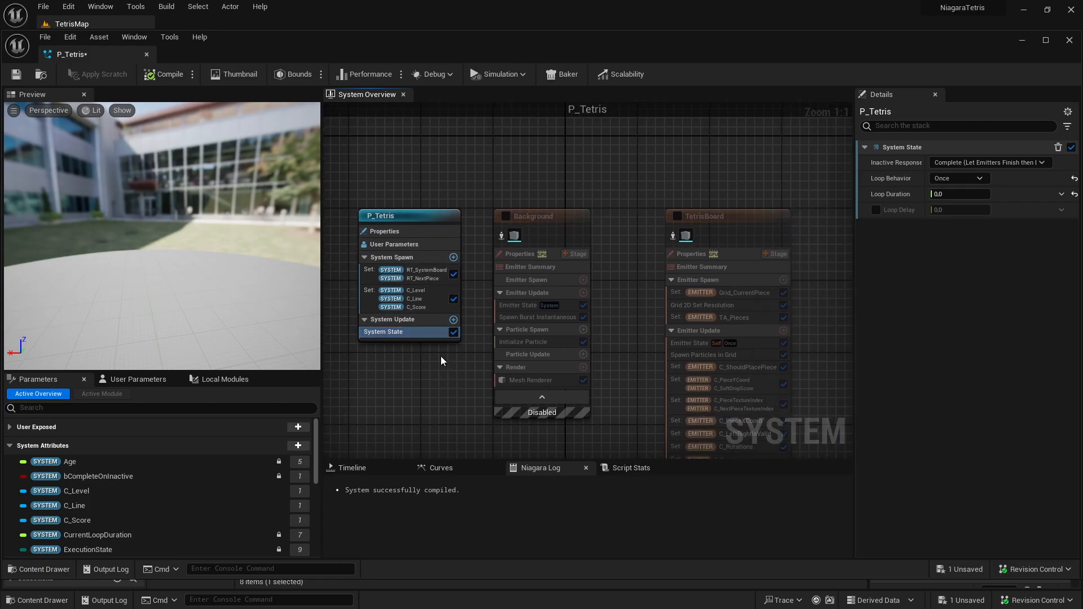
# Enable the Background emitter and inspect the board frame and labels in the preview.
pyautogui.click(506, 216)
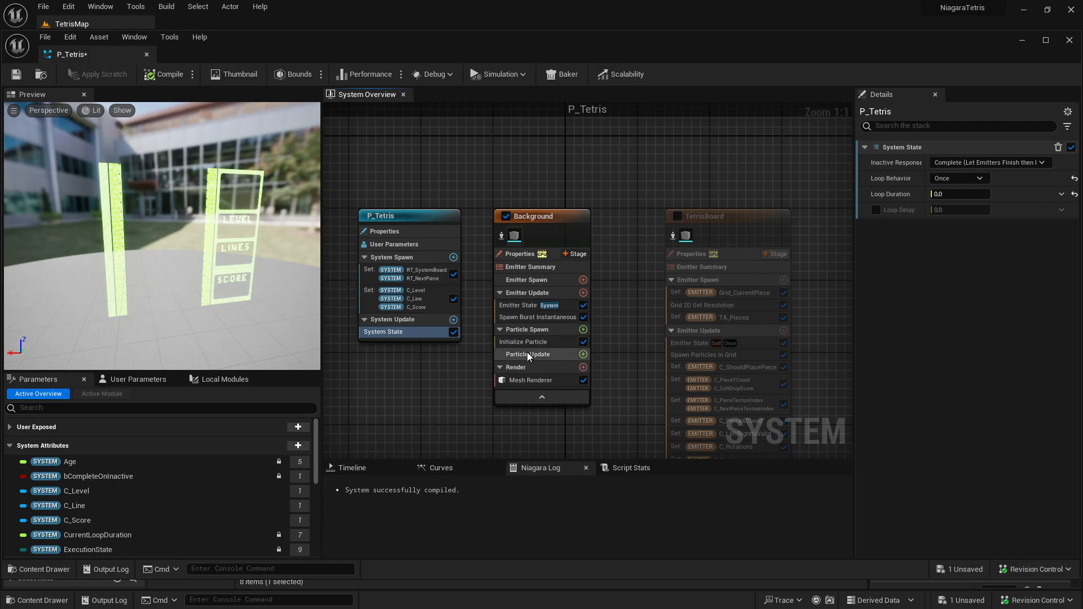
pyautogui.moveTo(221, 266)
pyautogui.mouseDown()
pyautogui.moveTo(282, 282)
pyautogui.moveTo(268, 260)
pyautogui.moveTo(210, 251)
pyautogui.mouseUp()
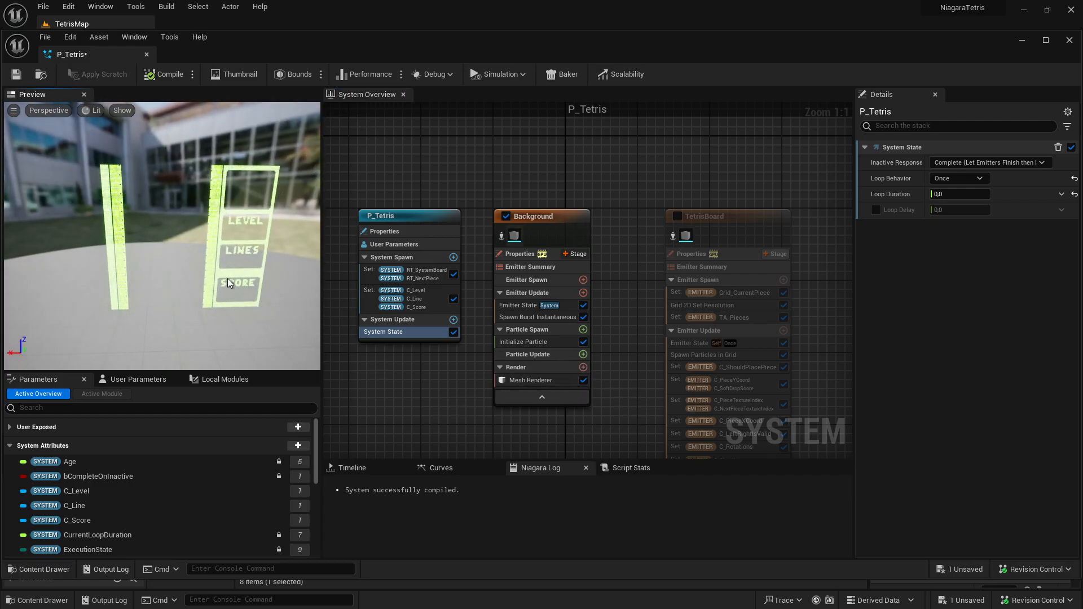
pyautogui.moveTo(243, 293)
pyautogui.mouseDown()
pyautogui.moveTo(233, 294)
pyautogui.moveTo(251, 295)
pyautogui.mouseUp()
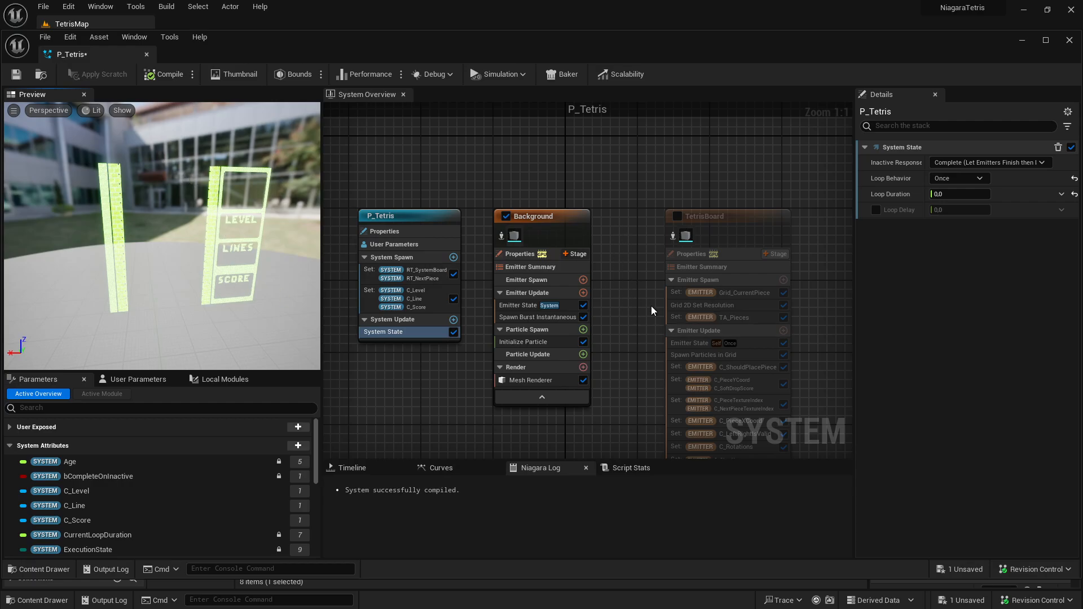
# Enable the NextPiece emitter briefly to check its preview, and disable it again.
pyautogui.moveTo(647, 298); pyautogui.dragTo(581, 309, button='right')
pyautogui.scroll(-2, 577, 302)
pyautogui.moveTo(735, 249); pyautogui.dragTo(526, 299, button='right')
pyautogui.scroll(2, 641, 256)
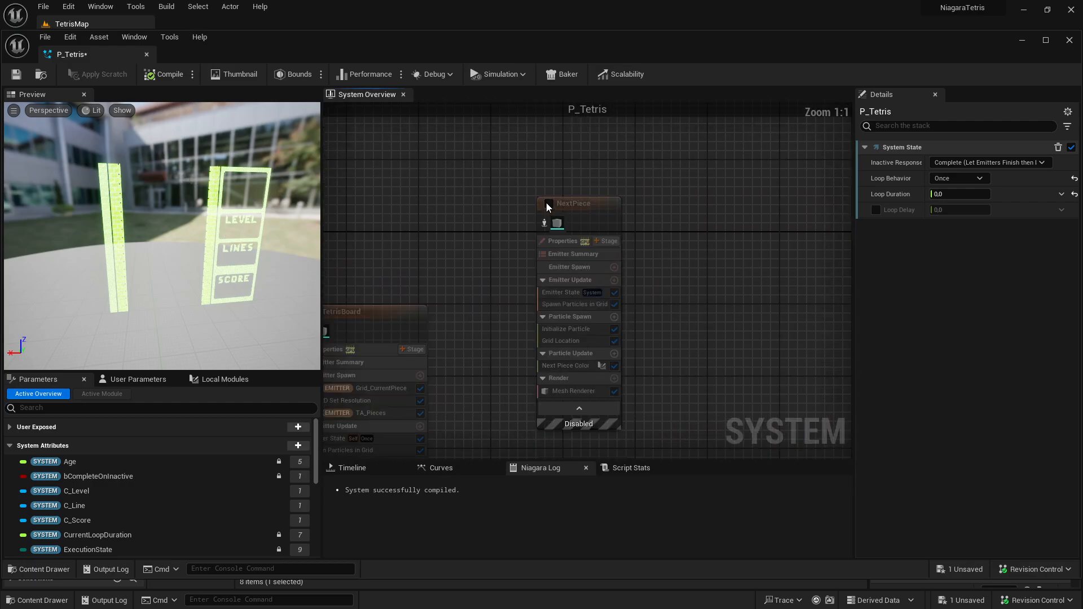
pyautogui.click(548, 204)
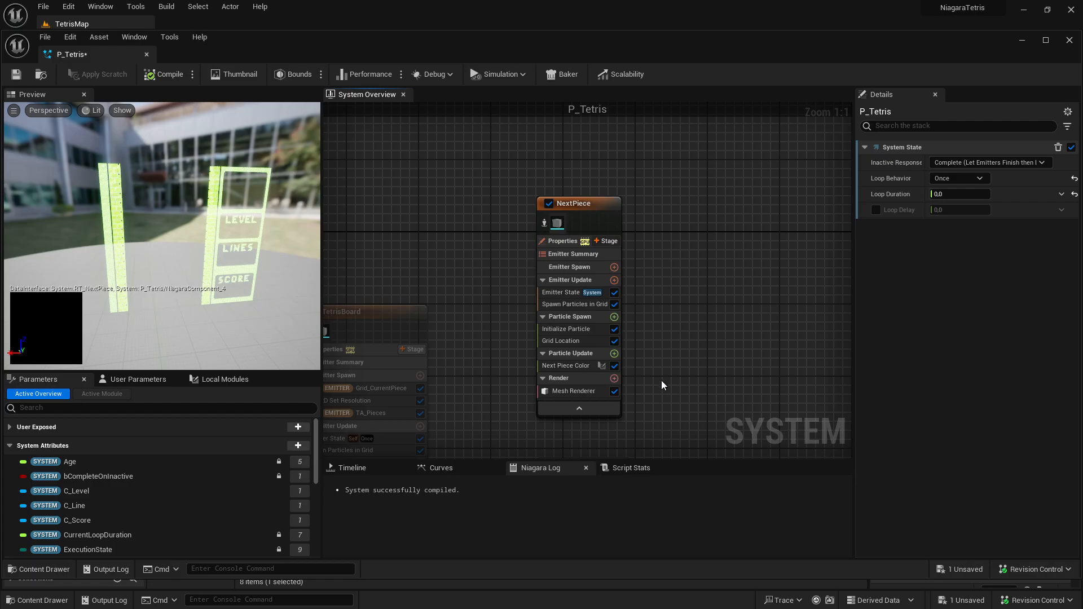
pyautogui.click(548, 204)
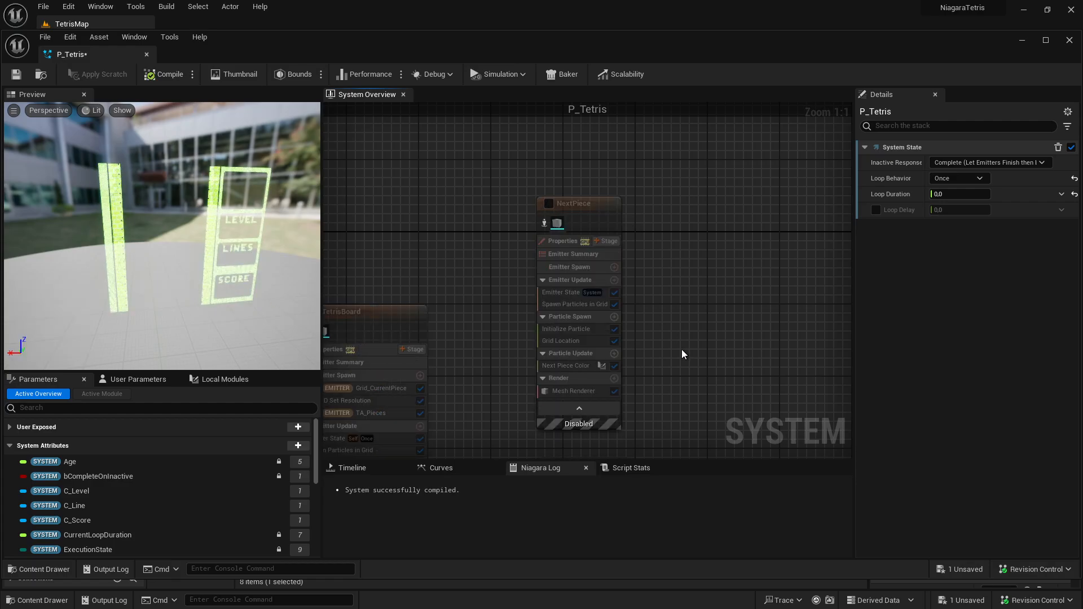
# Enable the Level, Lines and Score emitters to display their digits in the preview.
pyautogui.moveTo(614, 417); pyautogui.dragTo(573, 241, button='right')
pyautogui.click(510, 293)
pyautogui.moveTo(656, 360); pyautogui.dragTo(656, 185, button='right')
pyautogui.click(508, 361)
pyautogui.moveTo(624, 404); pyautogui.dragTo(650, 186, button='right')
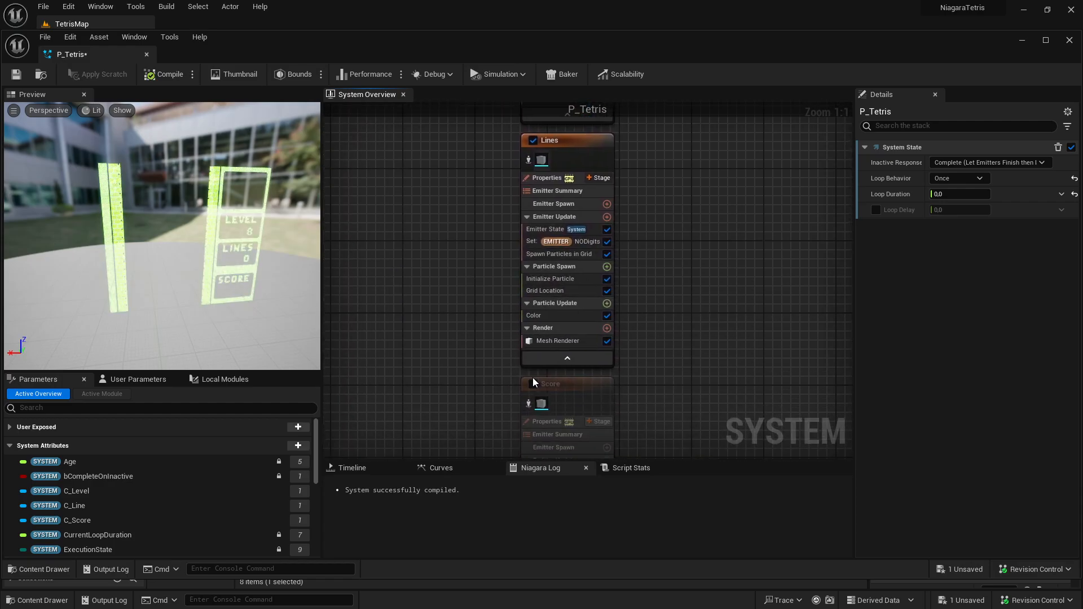
pyautogui.click(533, 385)
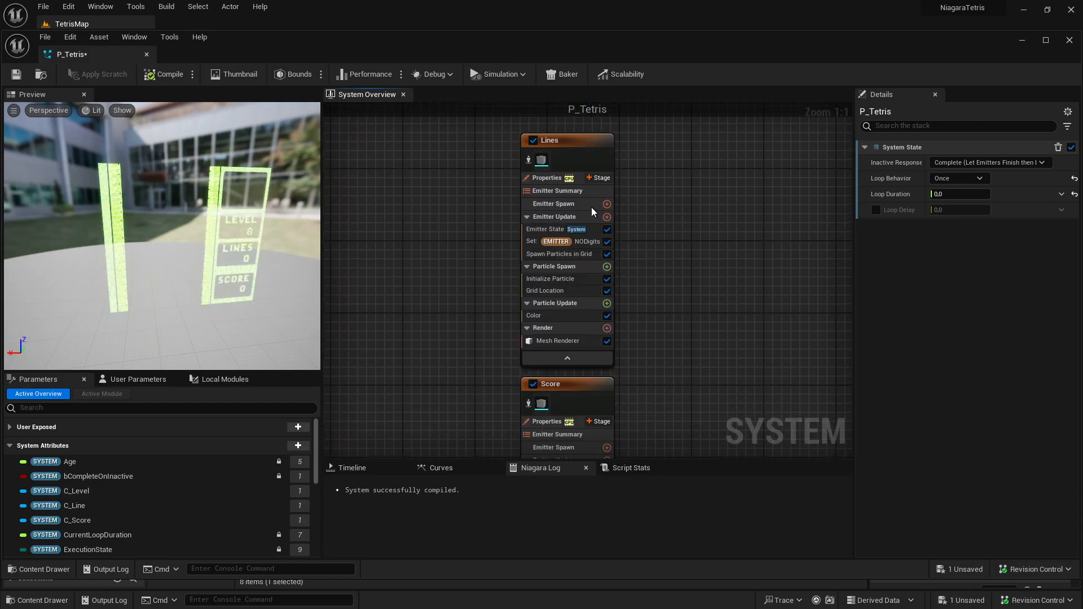
# Show the NODigits parameter setting in the Level emitter's Emitter Update group.
pyautogui.moveTo(675, 150); pyautogui.dragTo(648, 395, button='right')
pyautogui.scroll(-2, 614, 310)
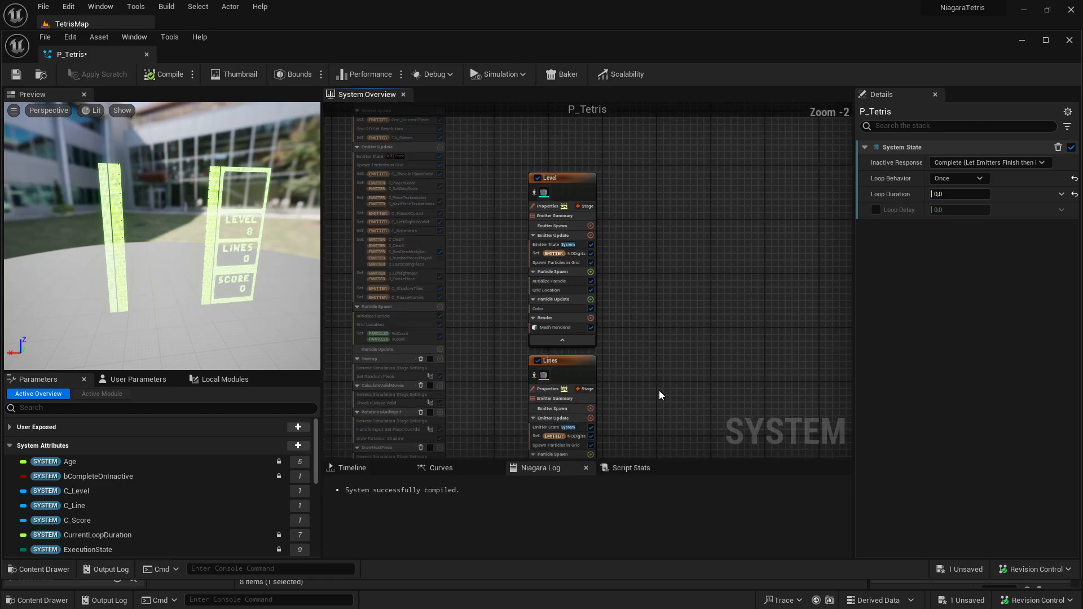
pyautogui.scroll(2, 624, 329)
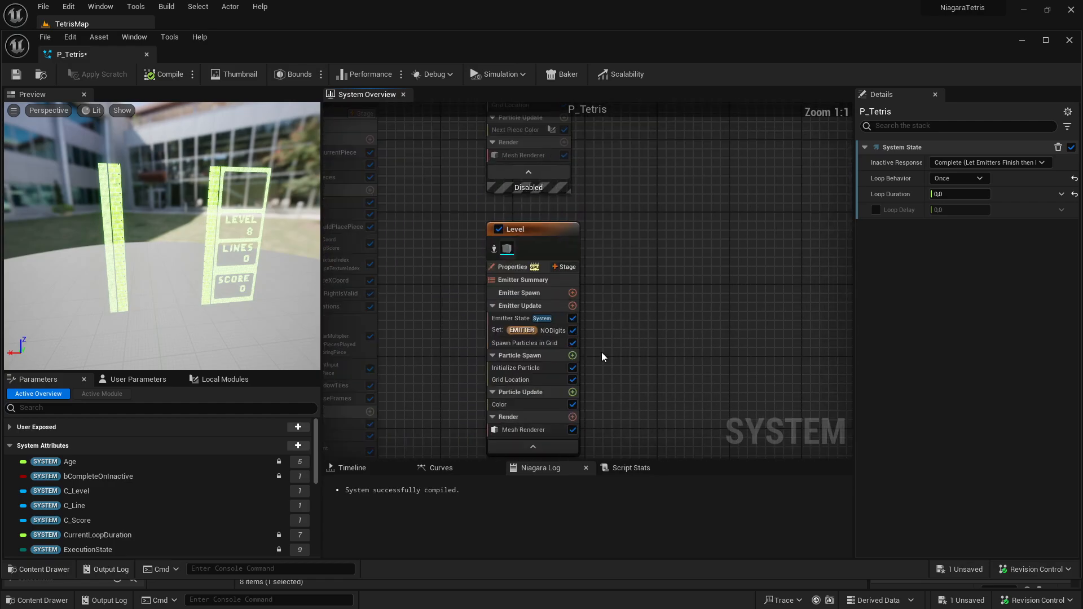
pyautogui.moveTo(659, 338); pyautogui.dragTo(693, 283, button='right')
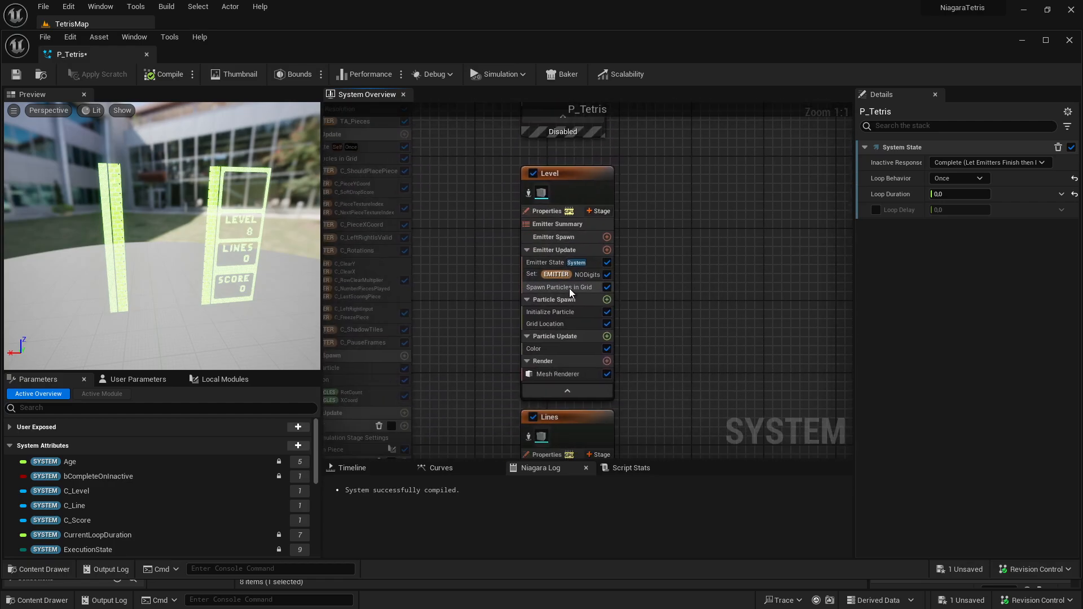
pyautogui.click(584, 279)
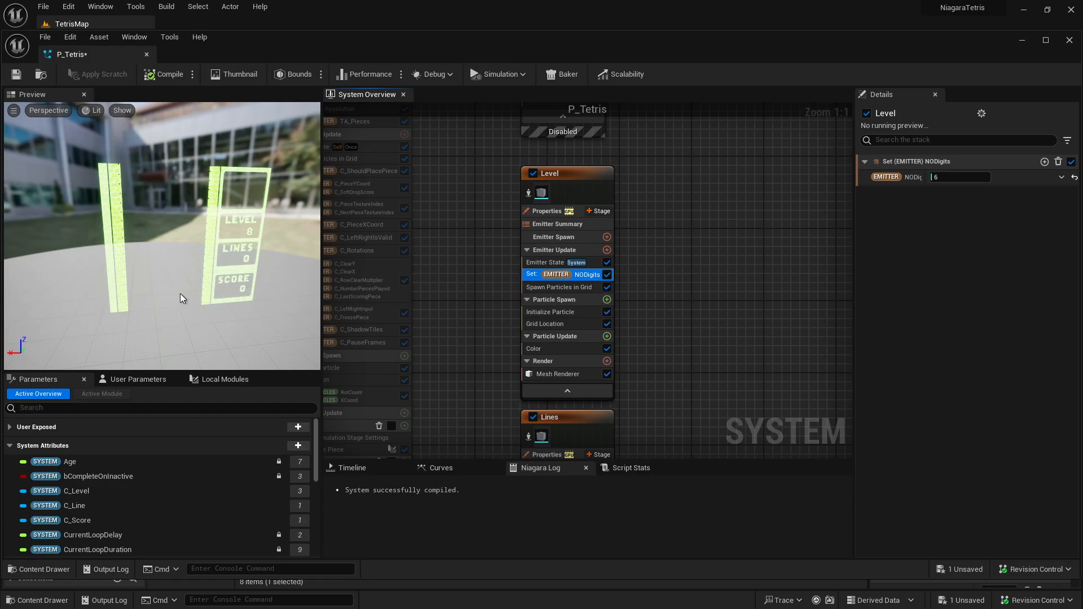
# Review the Level emitter's Spawn Particles in Grid, NODigits, Initialize Particle and Grid Location settings.
pyautogui.click(569, 287)
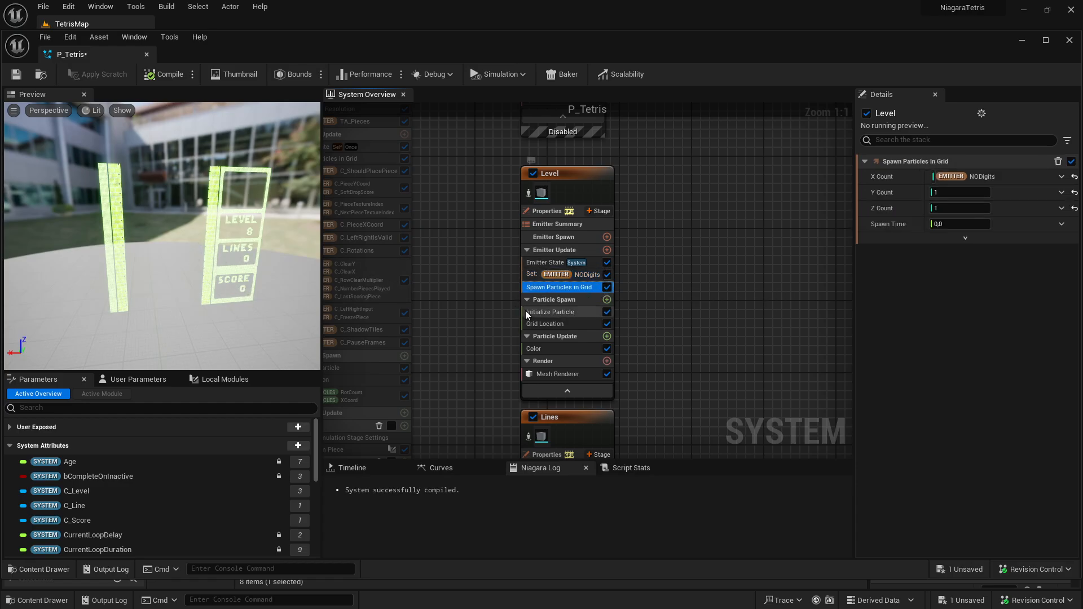
pyautogui.click(584, 275)
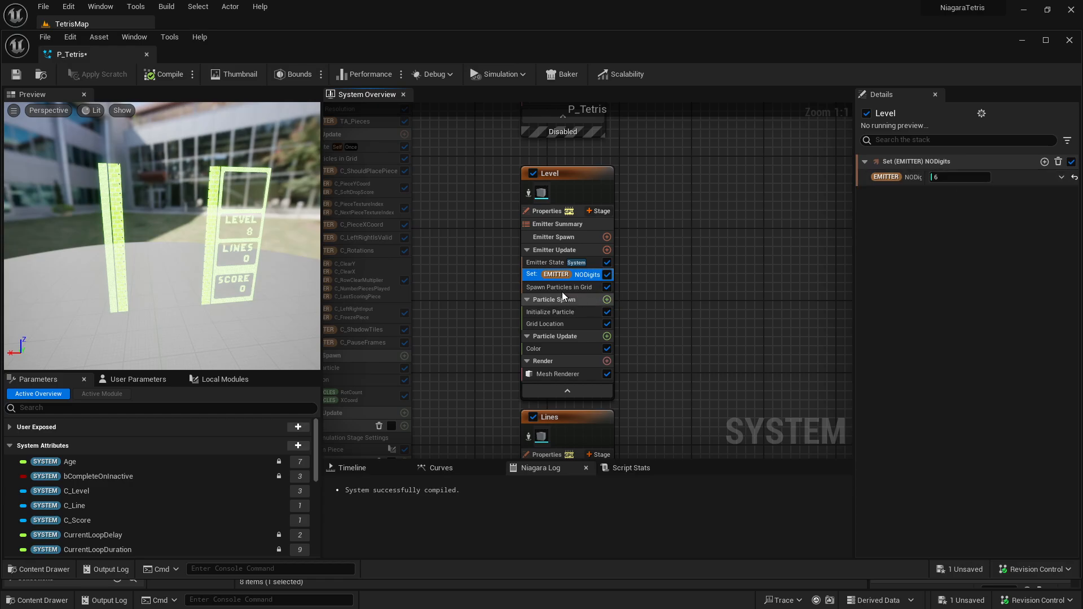
pyautogui.click(562, 292)
pyautogui.click(560, 314)
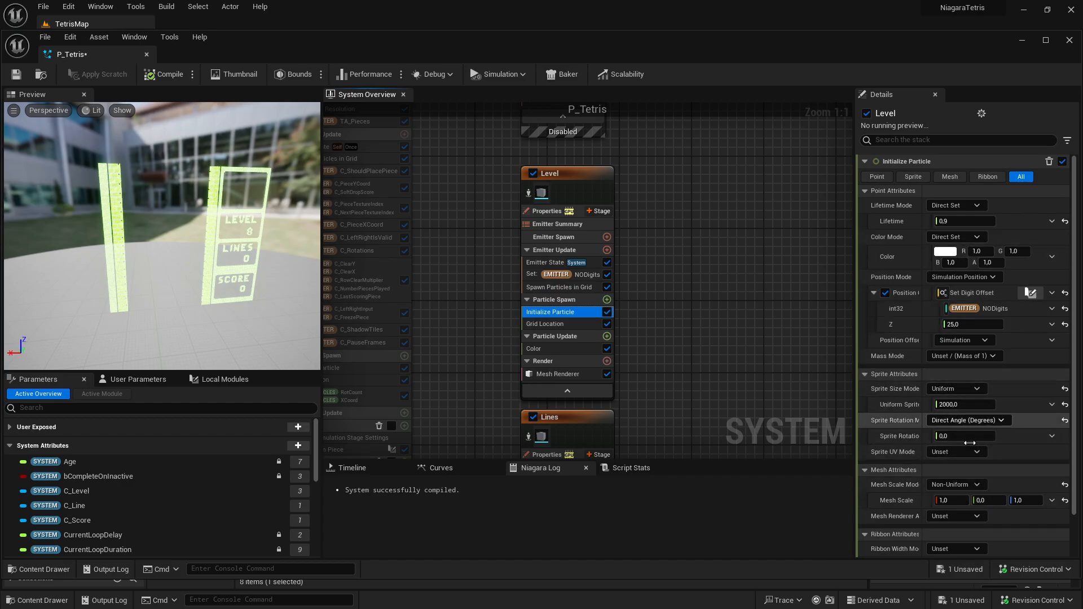
pyautogui.click(560, 325)
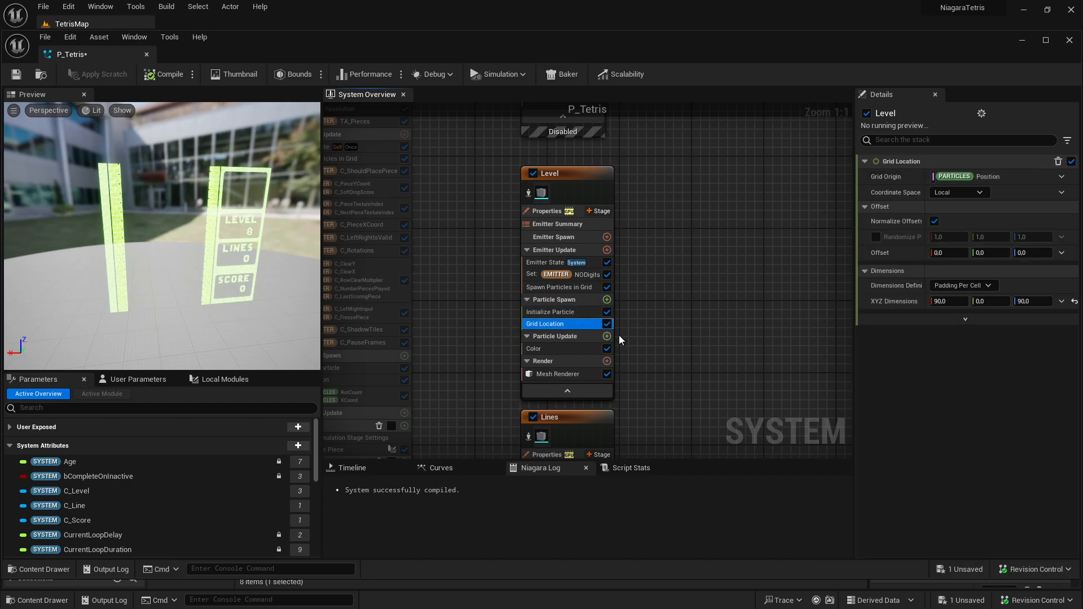
# Open the Digit Color dynamic input from the Level emitter's Color module and show the modulo and comparison nodes near its output.
pyautogui.click(557, 350)
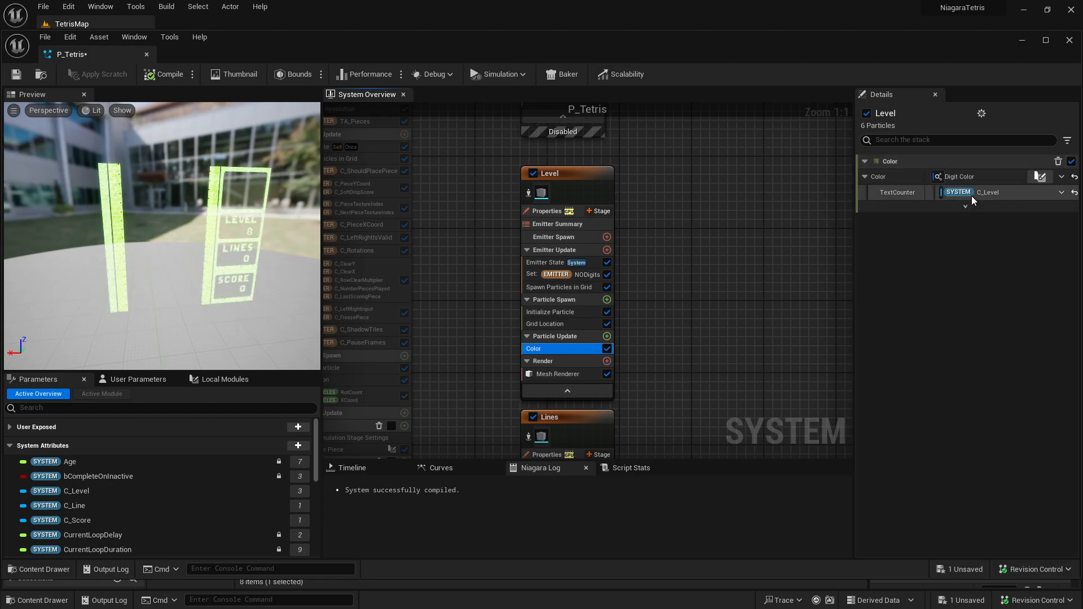
pyautogui.click(1040, 177)
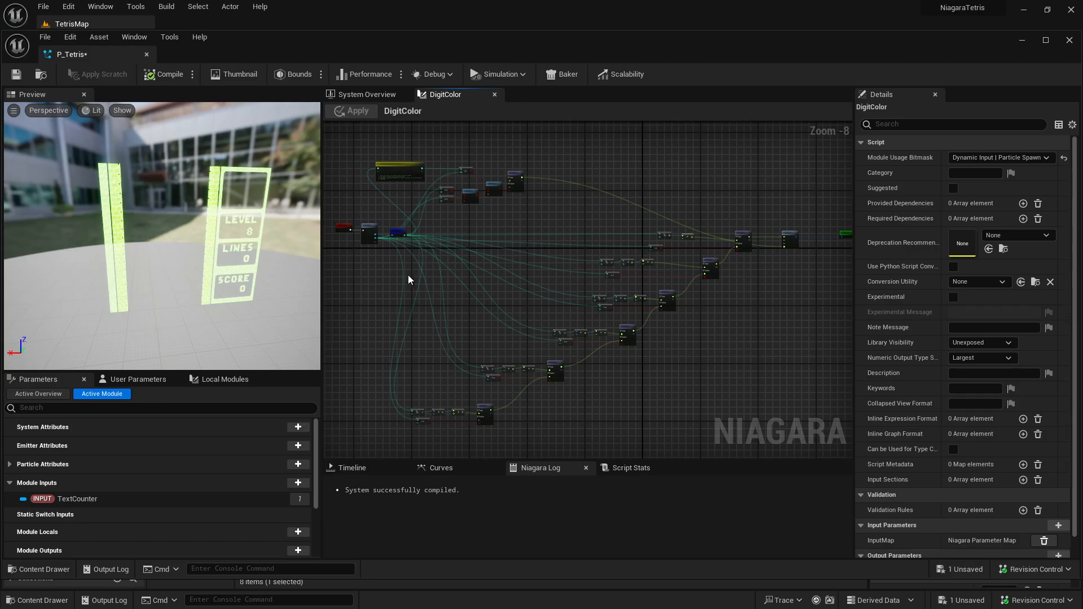
pyautogui.scroll(2, 769, 237)
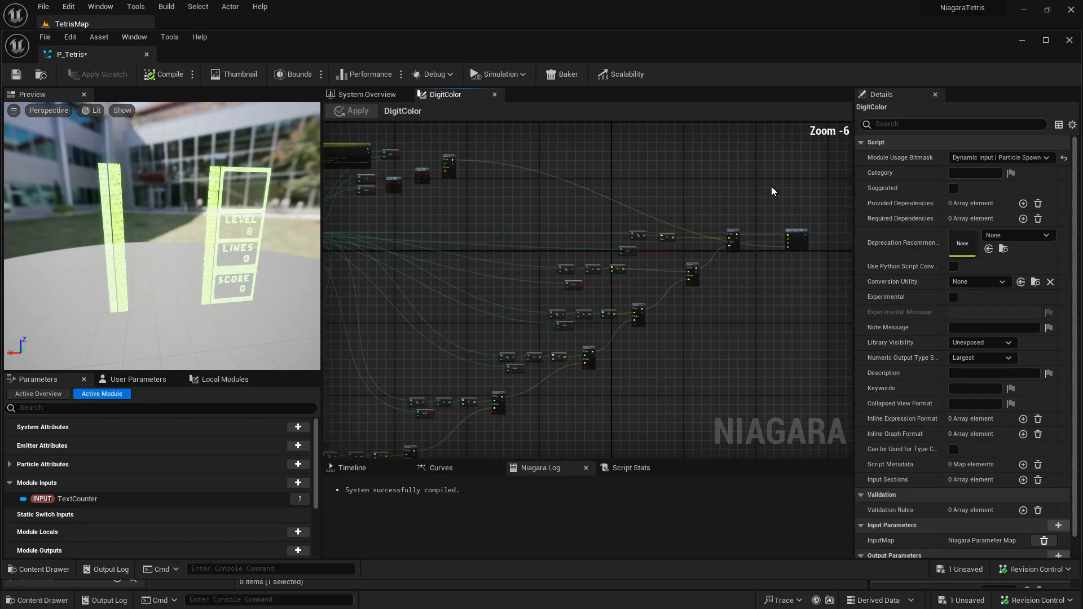
pyautogui.moveTo(772, 188); pyautogui.dragTo(631, 263)
pyautogui.scroll(4, 703, 245)
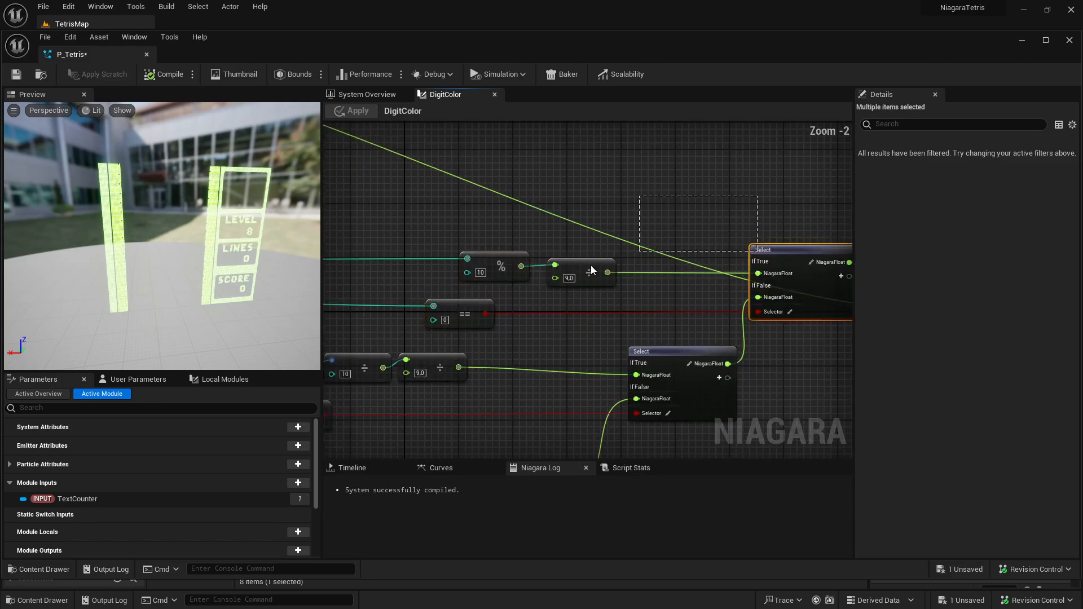
pyautogui.click(517, 337)
pyautogui.click(472, 309)
# Examine the DigitColor graph from its inputs to the modulo, divide and comparison nodes for each digit.
pyautogui.moveTo(375, 237); pyautogui.dragTo(666, 271, button='right')
pyautogui.scroll(-4, 666, 271)
pyautogui.moveTo(426, 266); pyautogui.dragTo(585, 293, button='right')
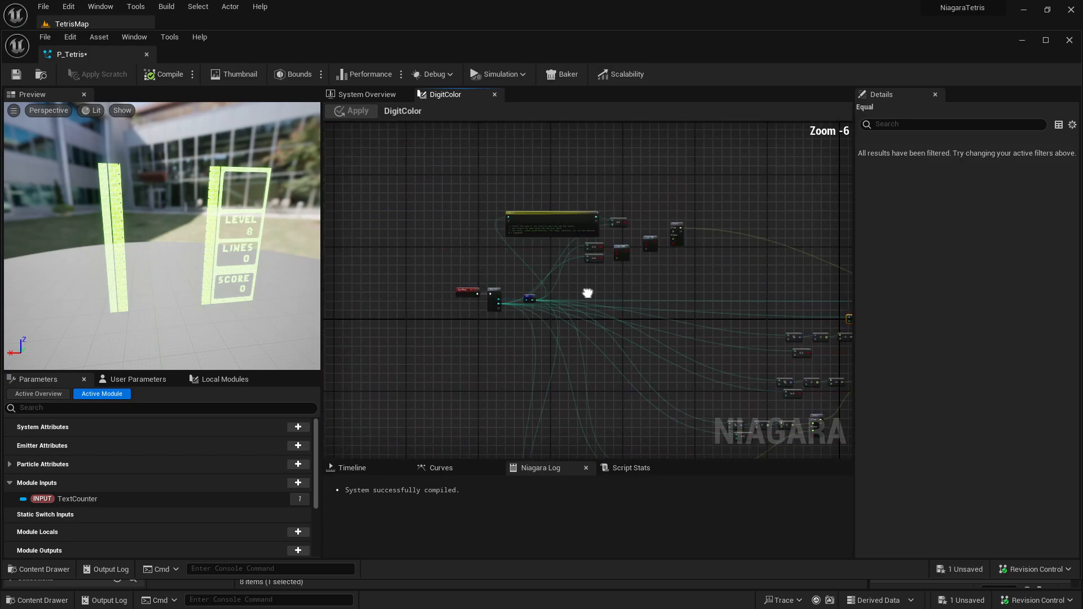
pyautogui.scroll(4, 602, 321)
pyautogui.scroll(-3, 612, 331)
pyautogui.moveTo(813, 406); pyautogui.dragTo(629, 357, button='right')
pyautogui.scroll(3, 533, 266)
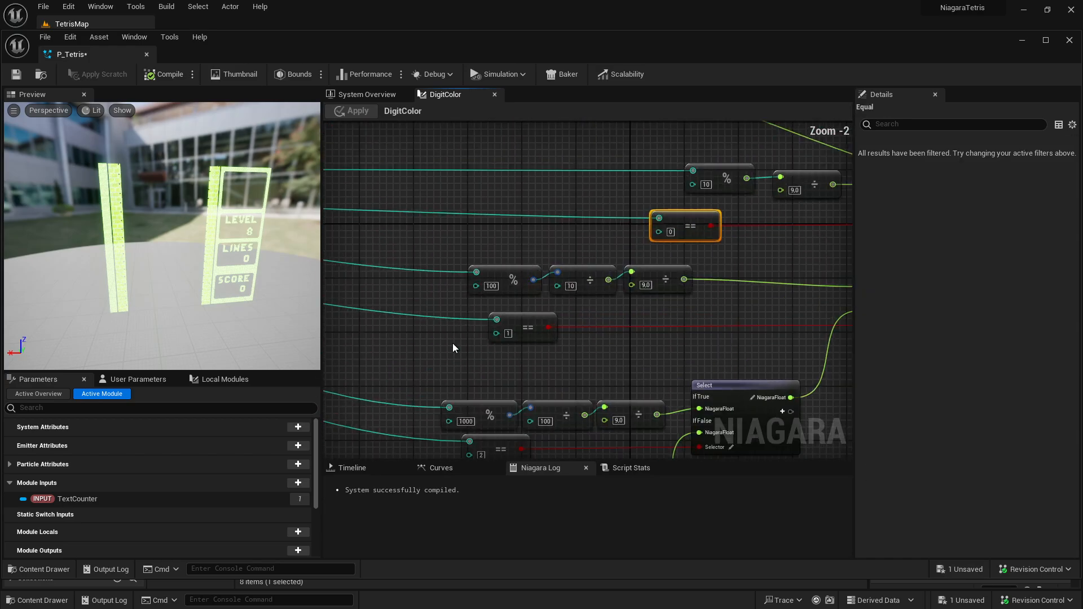
pyautogui.click(705, 317)
pyautogui.moveTo(705, 317); pyautogui.dragTo(555, 375, button='right')
pyautogui.moveTo(673, 298); pyautogui.dragTo(621, 329, button='right')
pyautogui.scroll(-2, 560, 336)
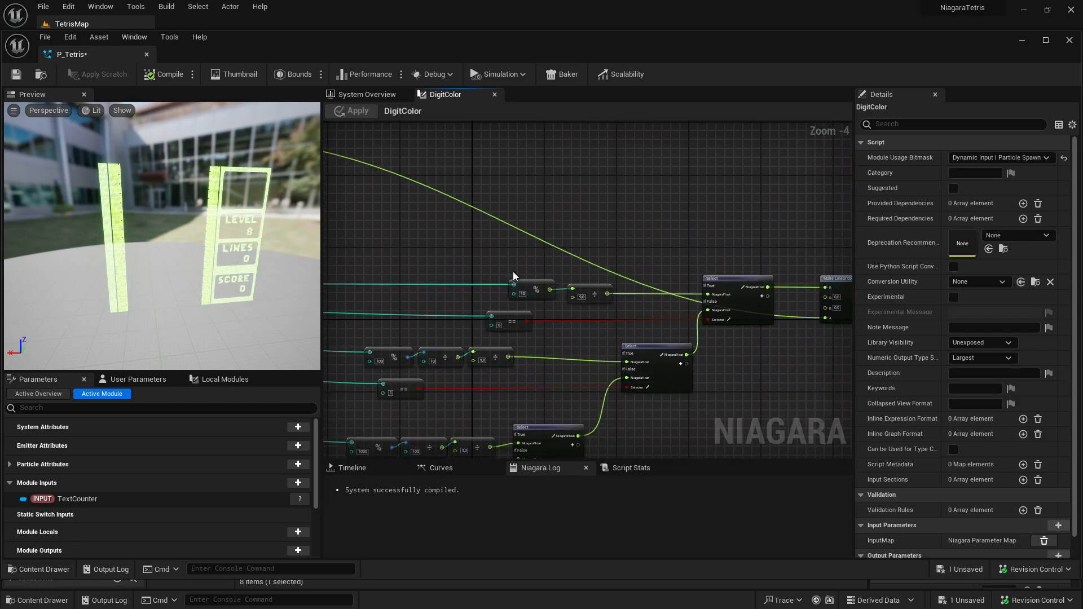
# Trace the first digit's branch through the modulo 10, divide by 9.0, Select and Make Linear Color nodes to the output.
pyautogui.scroll(2, 697, 242)
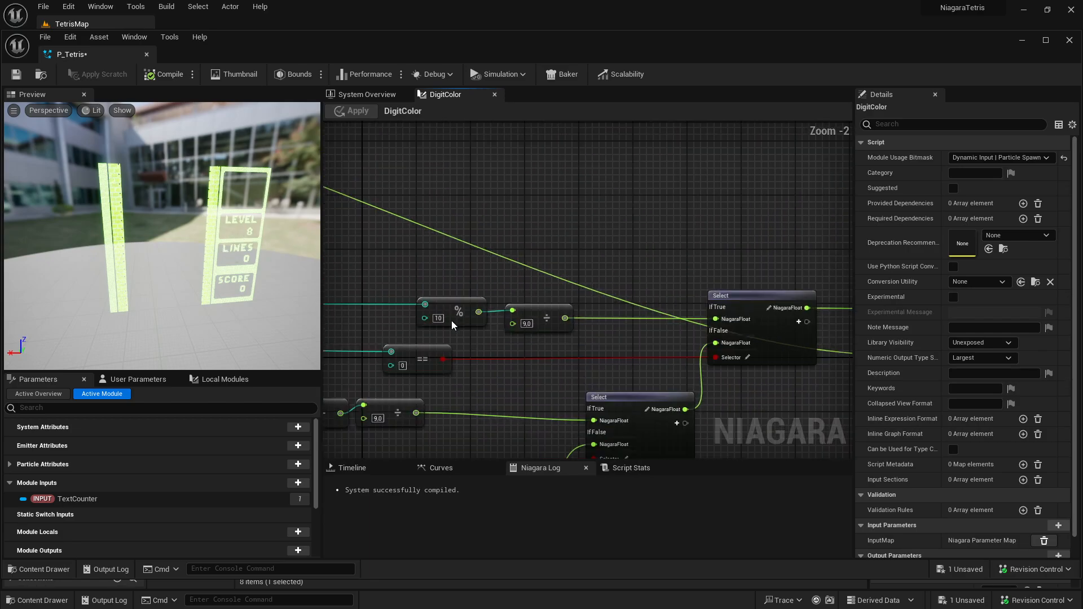
pyautogui.click(464, 326)
pyautogui.click(584, 349)
pyautogui.click(550, 327)
pyautogui.moveTo(721, 321); pyautogui.dragTo(564, 262, button='right')
pyautogui.click(564, 262)
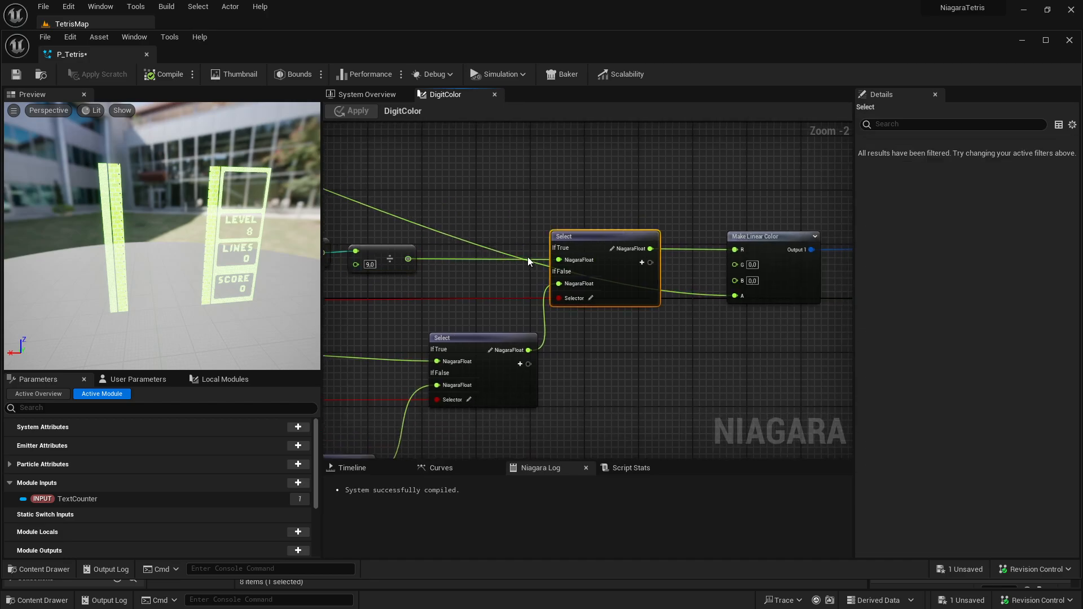
pyautogui.moveTo(716, 326); pyautogui.dragTo(446, 387, button='right')
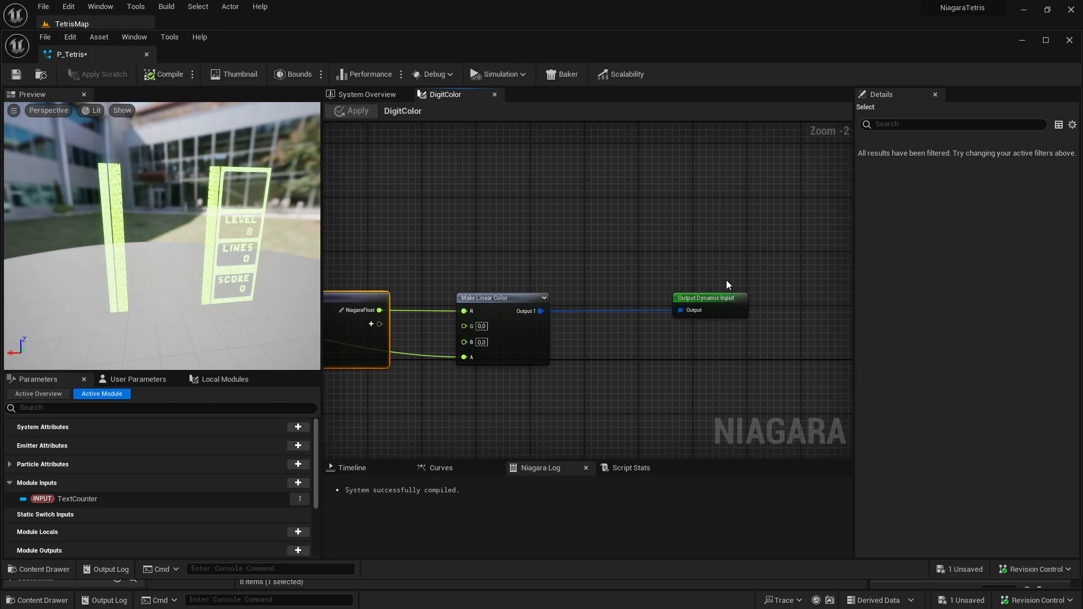
# Move the Niagara window off the Content Browser and open the M_Text material from the Textures folder.
pyautogui.moveTo(159, 63); pyautogui.dragTo(627, 546)
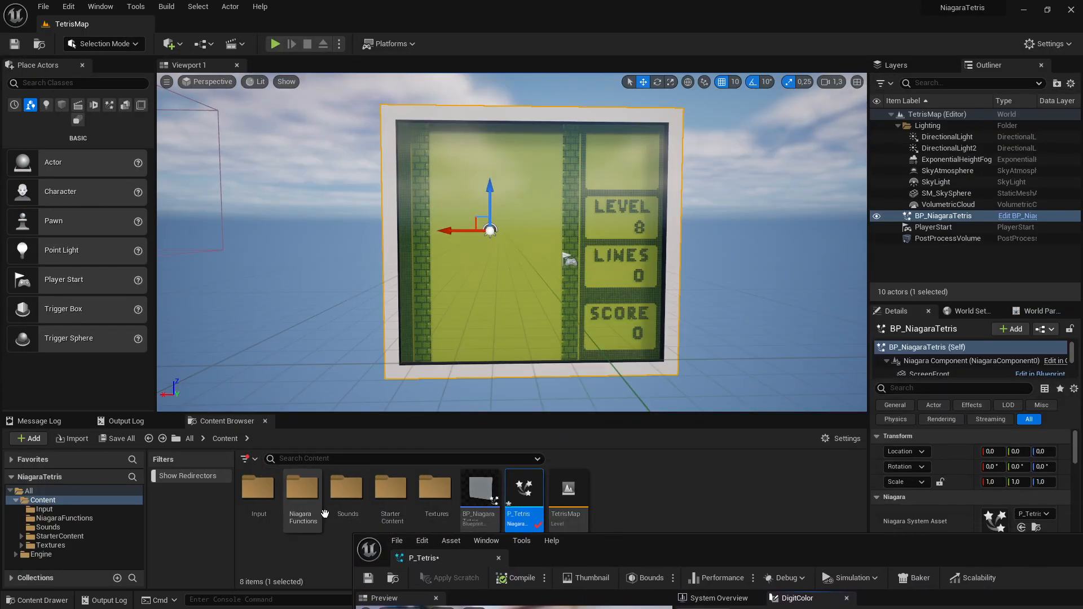
pyautogui.click(441, 504)
pyautogui.doubleClick(441, 504)
pyautogui.doubleClick(702, 496)
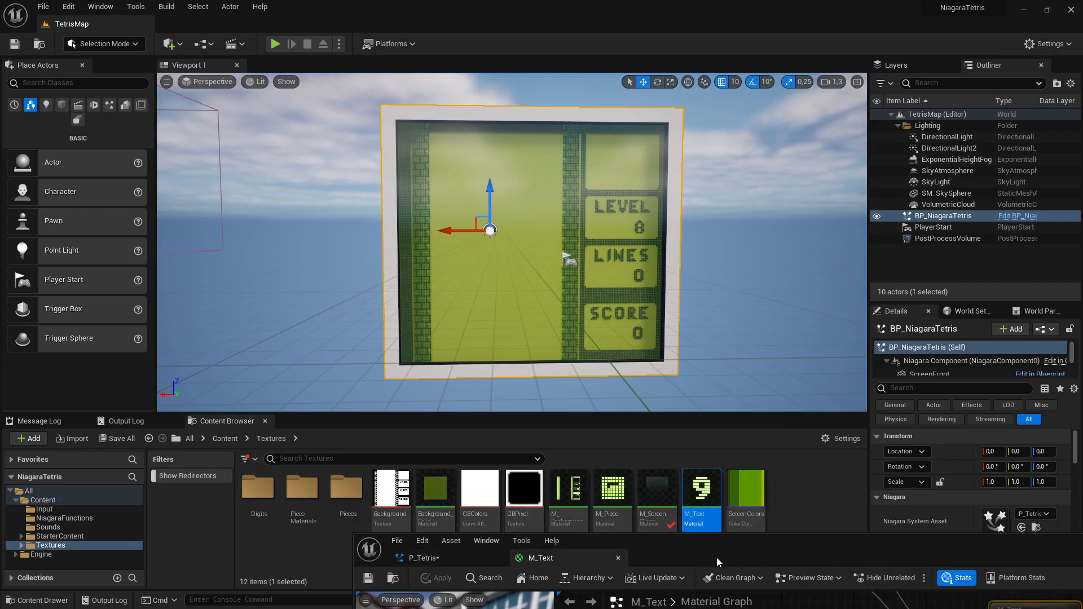
pyautogui.moveTo(676, 479); pyautogui.dragTo(452, 91)
# Examine how M_Text feeds the texture coordinates and the particle colour's red channel multiplied by 9 into the Param2DArray texture.
pyautogui.moveTo(403, 333); pyautogui.dragTo(646, 435, button='right')
pyautogui.scroll(-6, 609, 409)
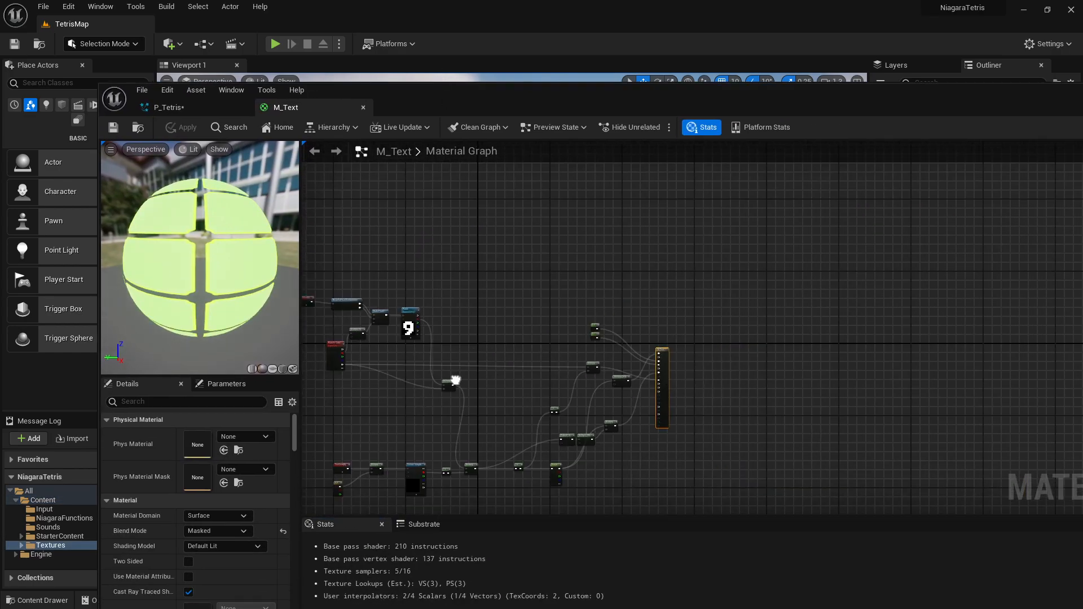
pyautogui.scroll(4, 351, 373)
pyautogui.moveTo(353, 373); pyautogui.dragTo(589, 382, button='right')
pyautogui.scroll(2, 588, 386)
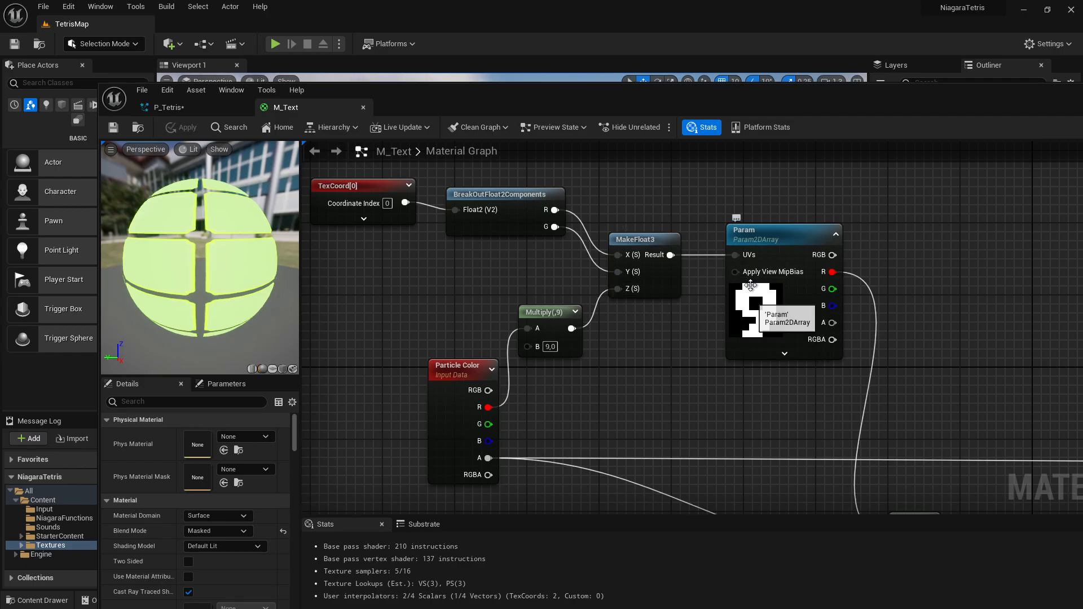
# Return to P_Tetris's DigitColor graph and examine the branches for the higher digits, highlighting the modulo 10000 and divide by 1000 nodes.
pyautogui.click(185, 111)
pyautogui.moveTo(543, 305); pyautogui.dragTo(731, 277, button='right')
pyautogui.scroll(-2, 731, 276)
pyautogui.moveTo(444, 424); pyautogui.dragTo(619, 364, button='right')
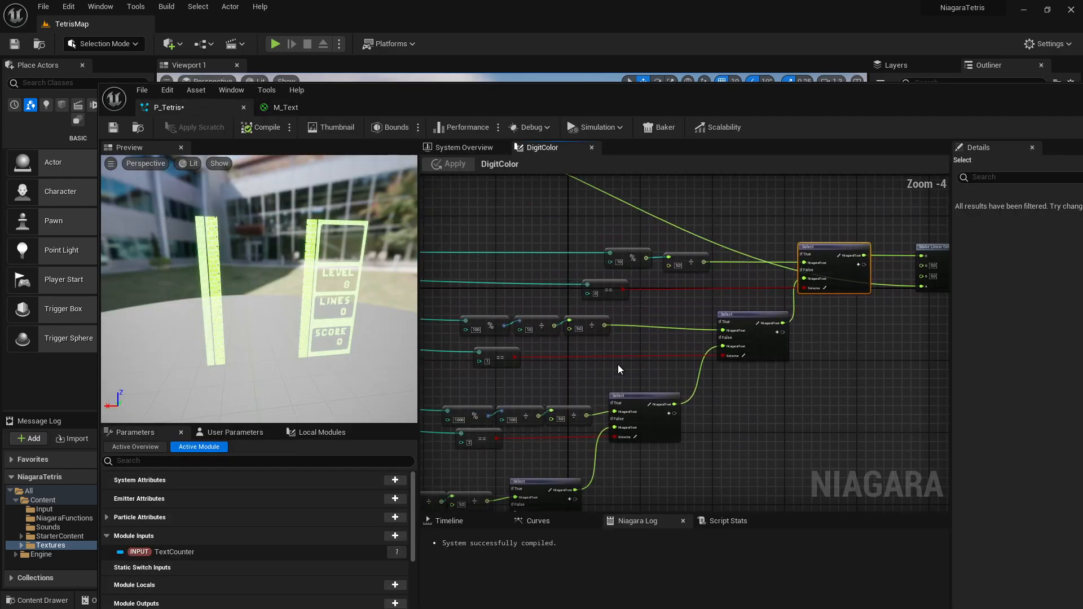
pyautogui.click(496, 358)
pyautogui.moveTo(544, 388); pyautogui.dragTo(642, 308, button='right')
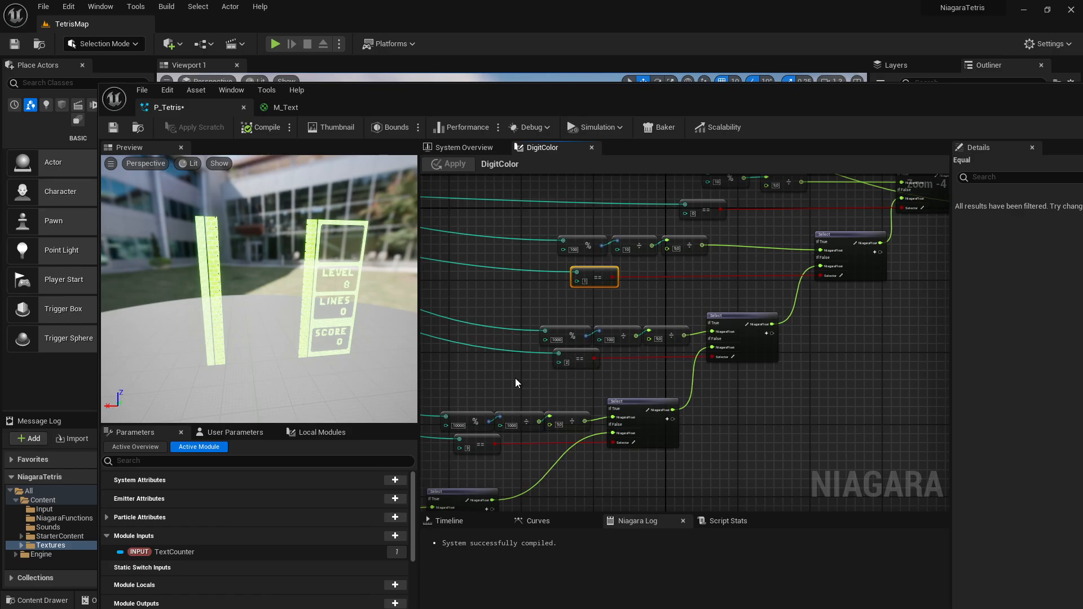
pyautogui.moveTo(504, 383); pyautogui.dragTo(669, 290, button='right')
pyautogui.scroll(3, 670, 287)
pyautogui.moveTo(608, 298); pyautogui.dragTo(690, 342)
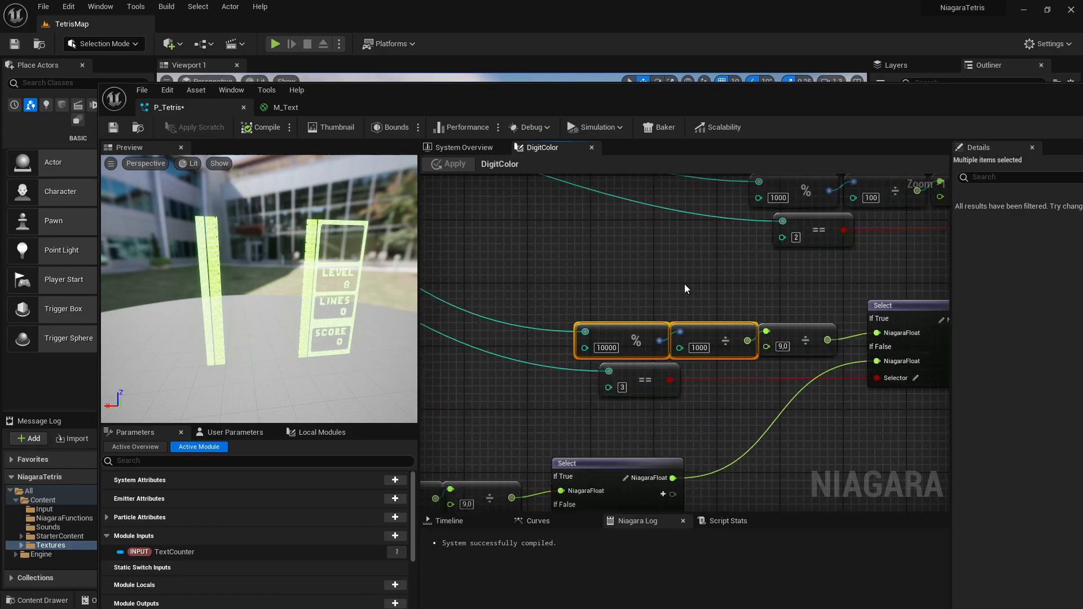
# Locate the custom Log 10 node in the DigitColor graph and show its HLSL code.
pyautogui.scroll(-3, 626, 262)
pyautogui.moveTo(481, 302); pyautogui.dragTo(730, 403, button='right')
pyautogui.scroll(-1, 730, 403)
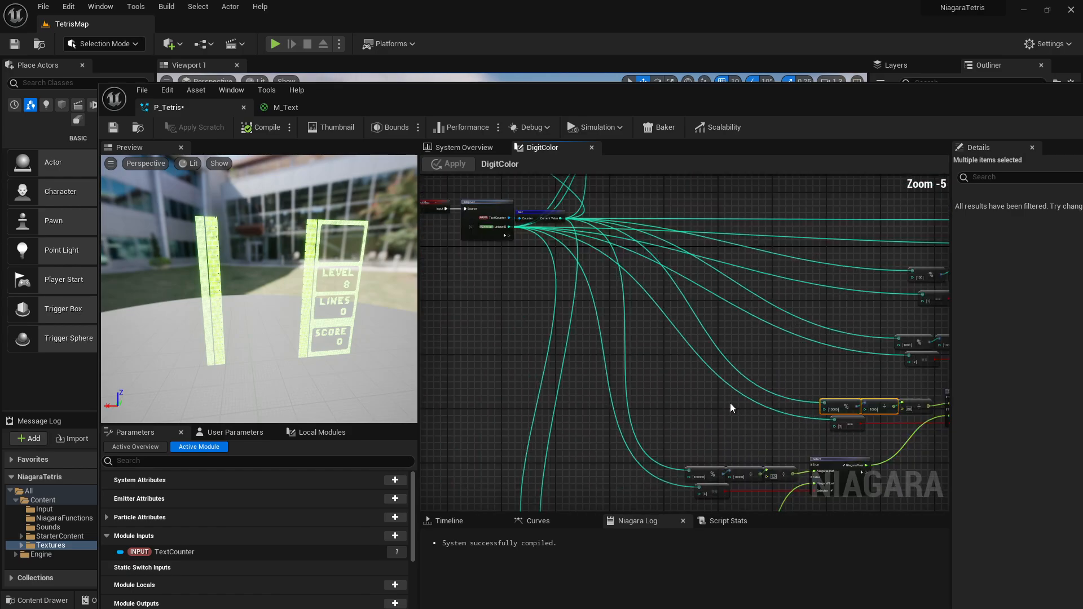
pyautogui.scroll(-3, 730, 403)
pyautogui.moveTo(616, 226); pyautogui.dragTo(614, 323, button='right')
pyautogui.scroll(6, 614, 323)
pyautogui.moveTo(631, 490); pyautogui.dragTo(578, 340, button='right')
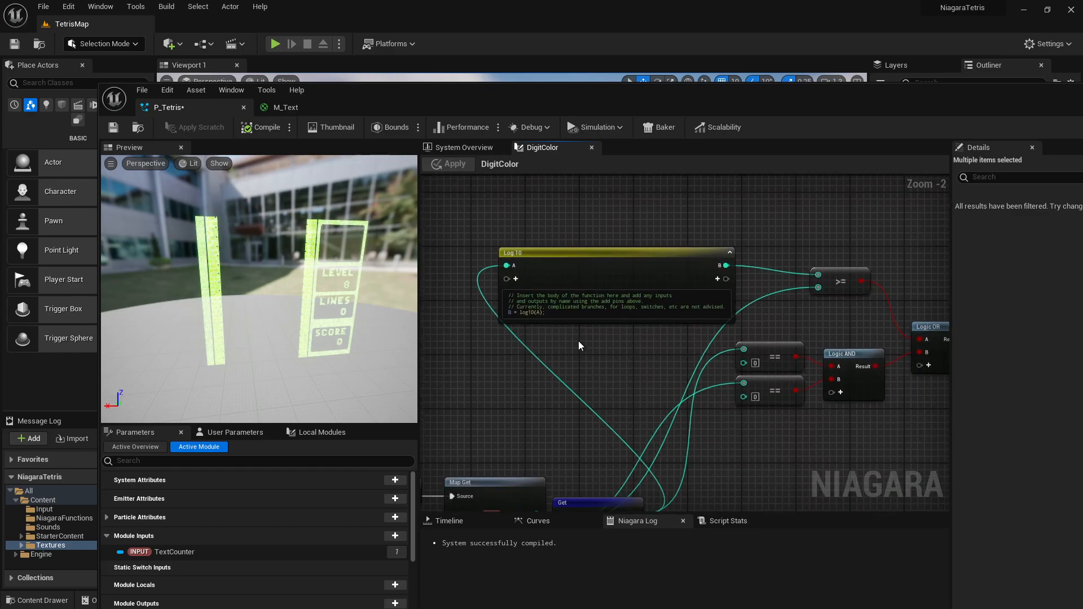
pyautogui.scroll(2, 564, 330)
pyautogui.click(555, 248)
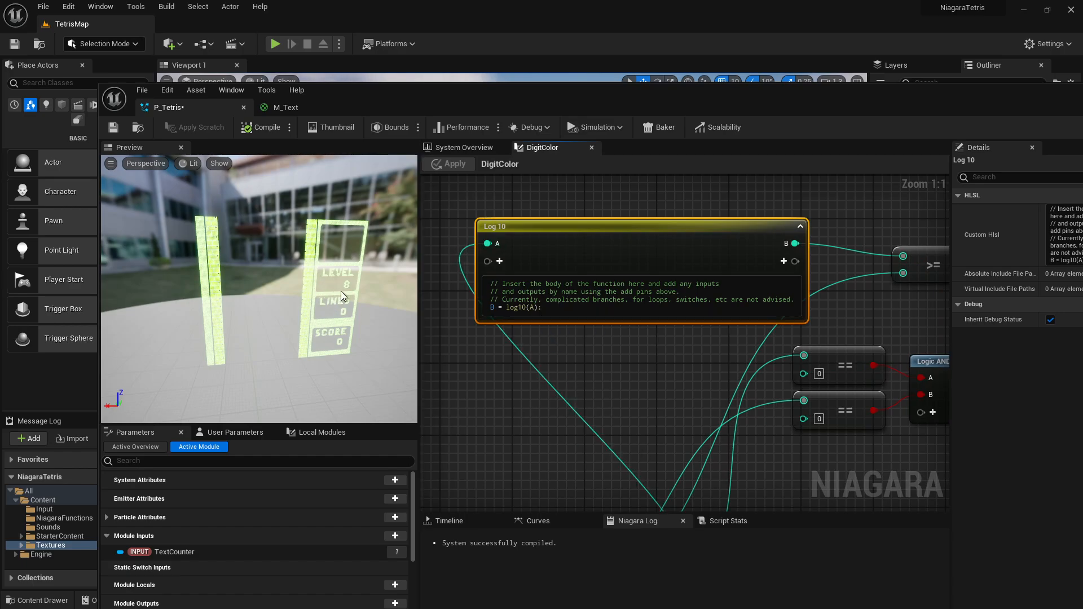
# Follow the Log 10 result through the comparison and logic nodes to the DigitColor graph's output.
pyautogui.scroll(-4, 498, 331)
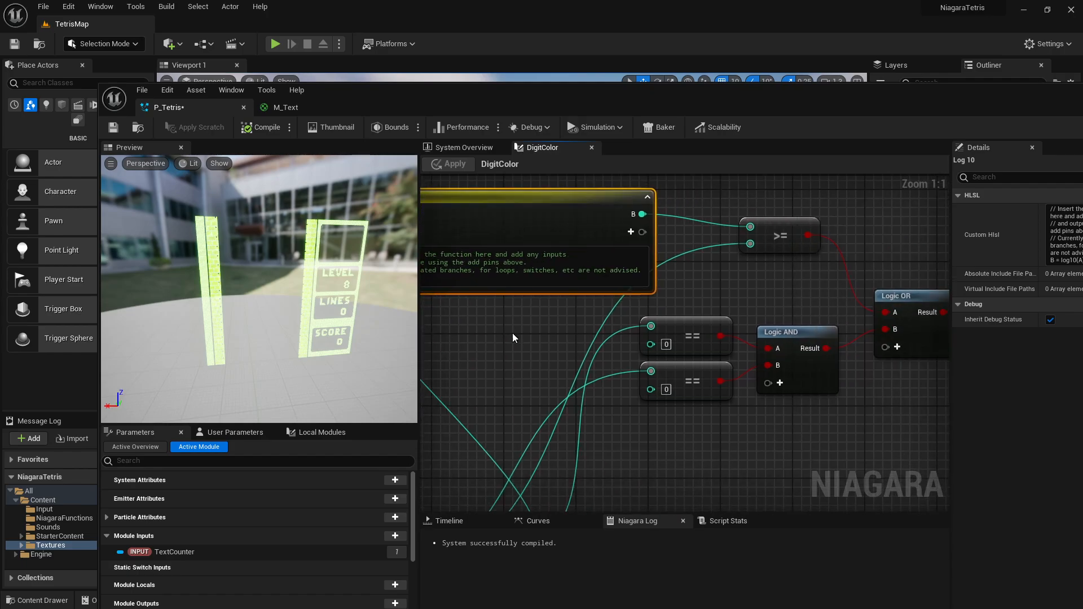
pyautogui.moveTo(607, 306); pyautogui.dragTo(569, 299, button='right')
pyautogui.scroll(-1, 514, 307)
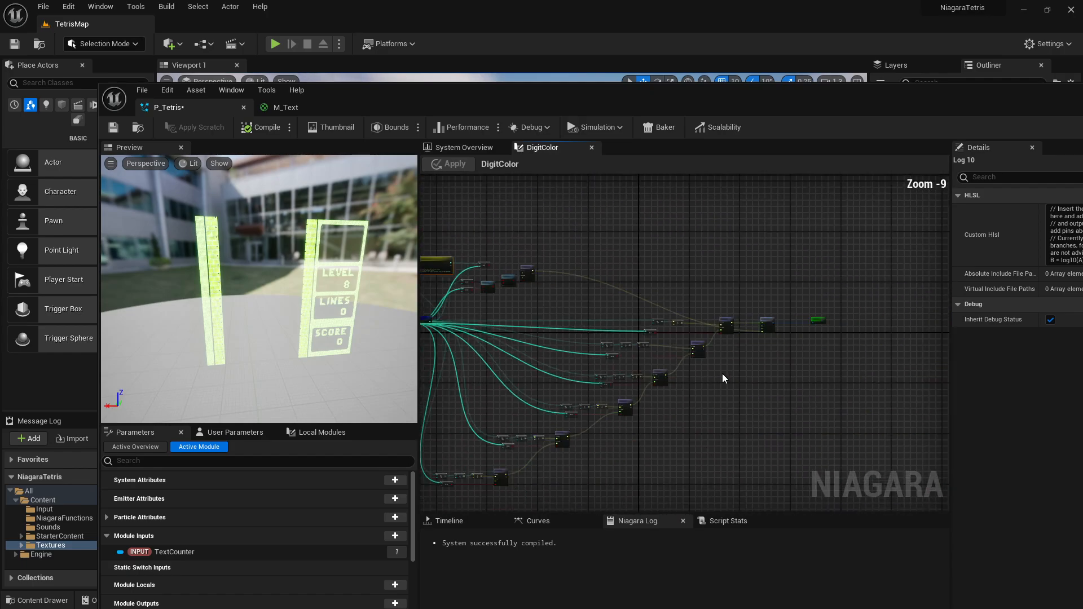
pyautogui.moveTo(722, 374); pyautogui.dragTo(814, 327, button='right')
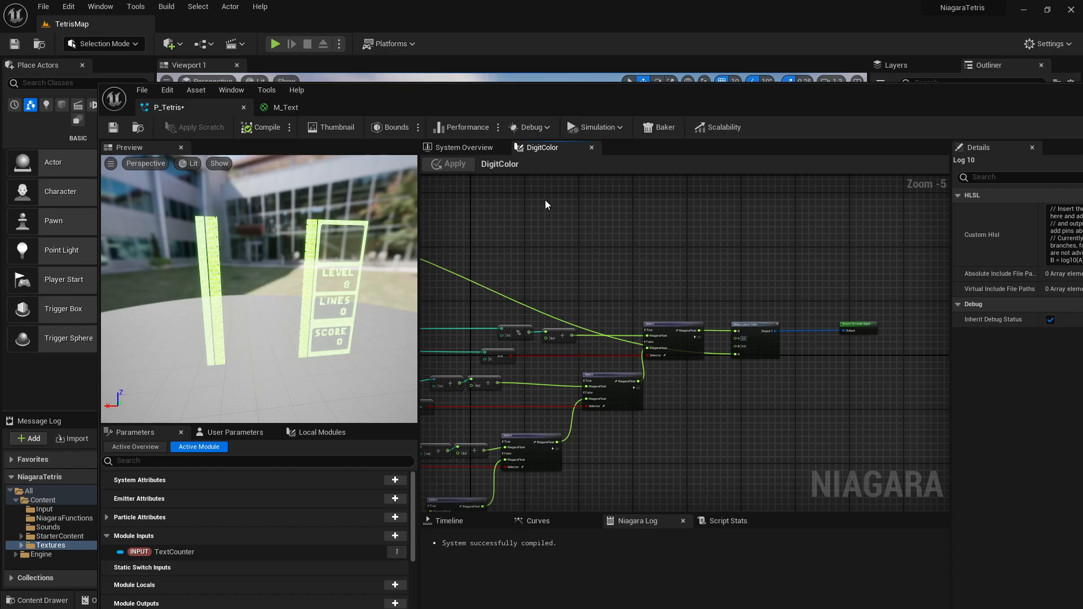
# Return to the system overview and show the C_Level, C_Line and C_Score counters in P_Tetris's System Spawn group.
pyautogui.click(467, 147)
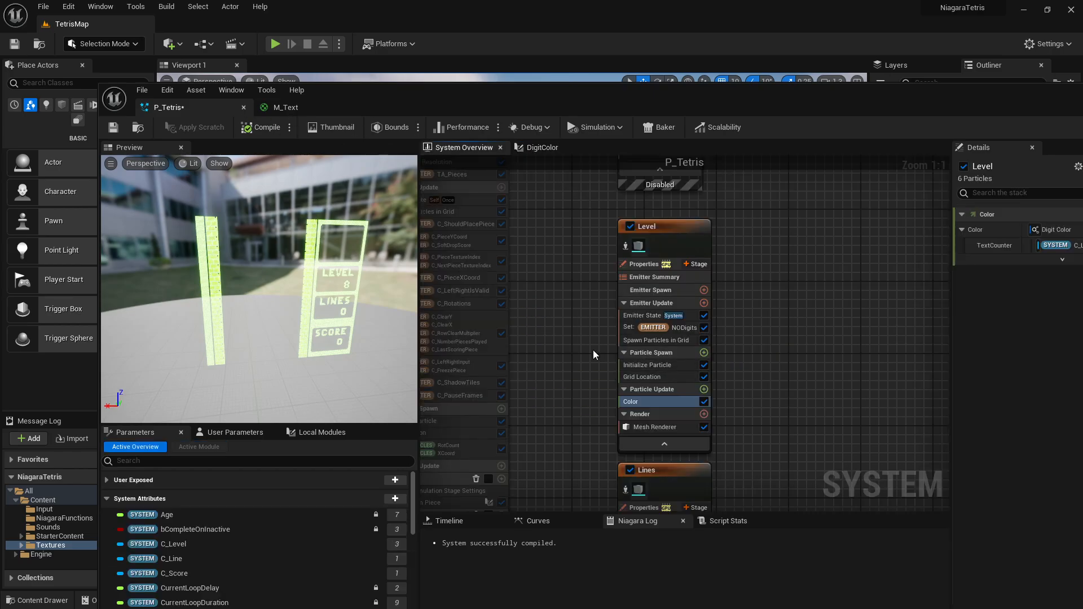
pyautogui.scroll(-2, 676, 384)
pyautogui.scroll(2, 550, 291)
pyautogui.moveTo(550, 292); pyautogui.dragTo(586, 372, button='right')
pyautogui.click(587, 357)
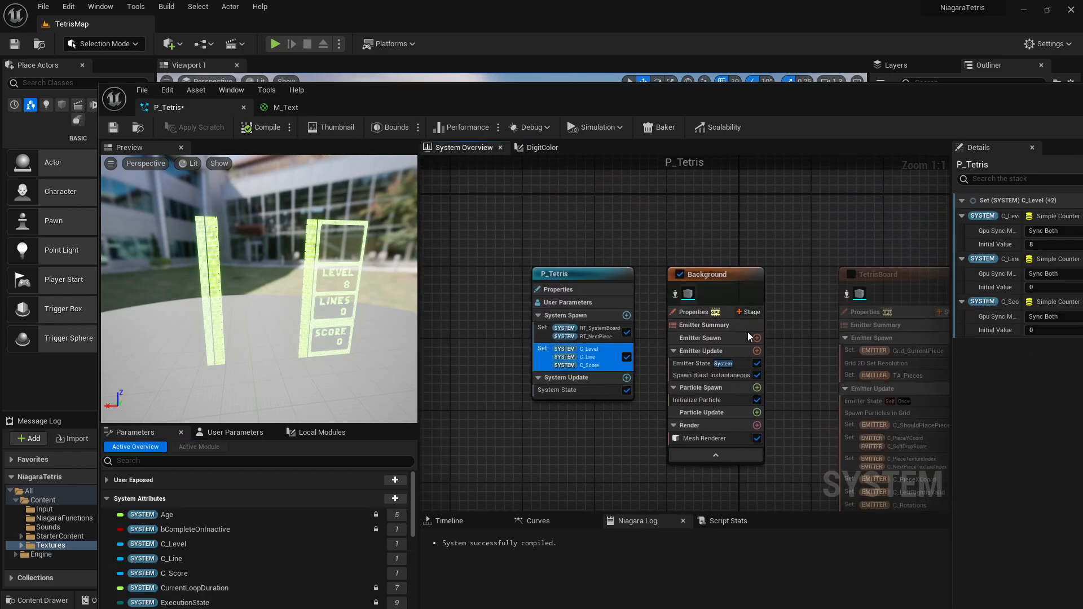
# Set the C_Score counter's initial value to 1234 to test the score digits in the preview.
pyautogui.click(1052, 244)
pyautogui.click(1041, 330)
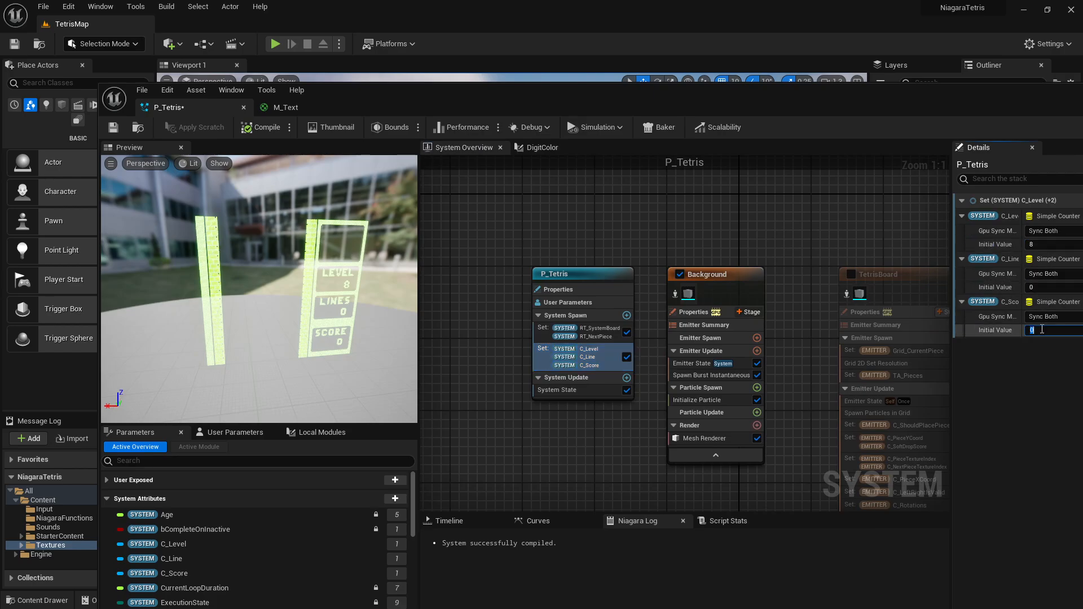
pyautogui.moveTo(744, 90); pyautogui.dragTo(678, 69)
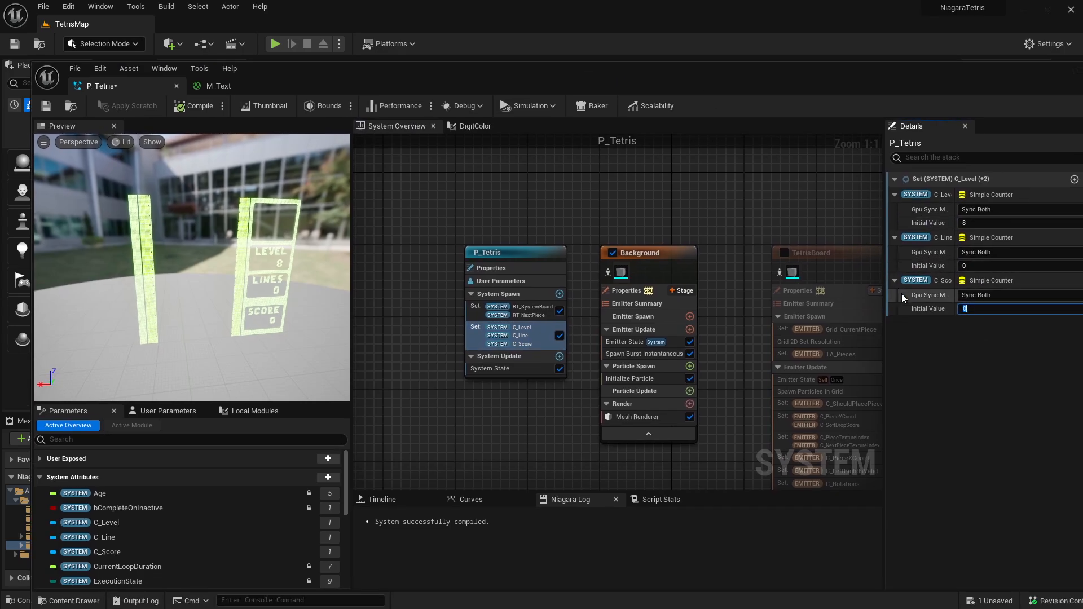
pyautogui.write('1234')
pyautogui.press('Return')
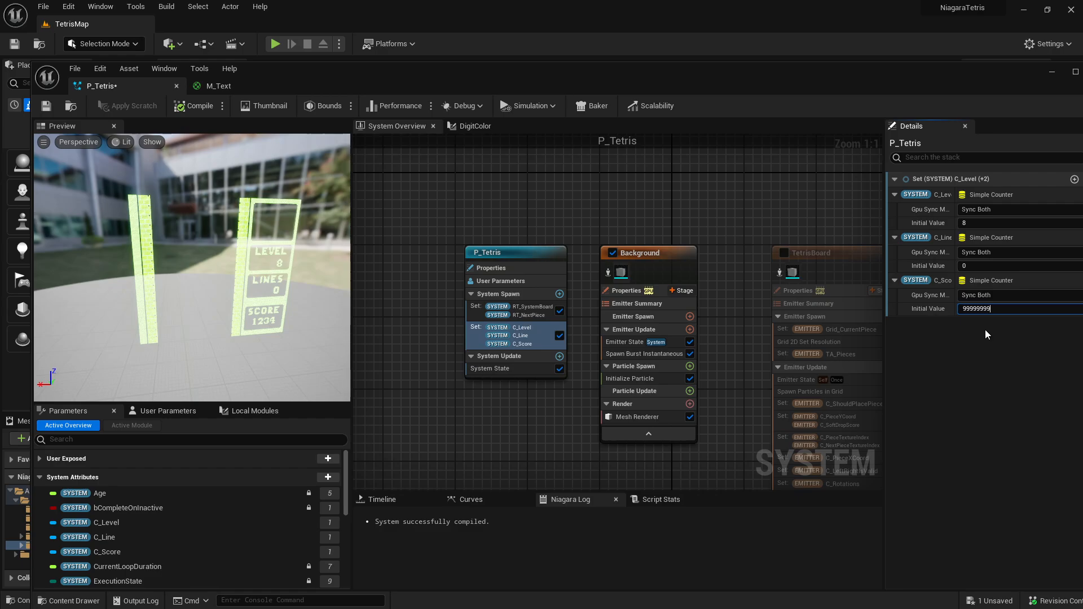
# Try 99999999 as the C_Score counter's initial value, and reset it to 0.
pyautogui.write('99999999')
pyautogui.press('Return')
pyautogui.write('0')
pyautogui.press('Return')
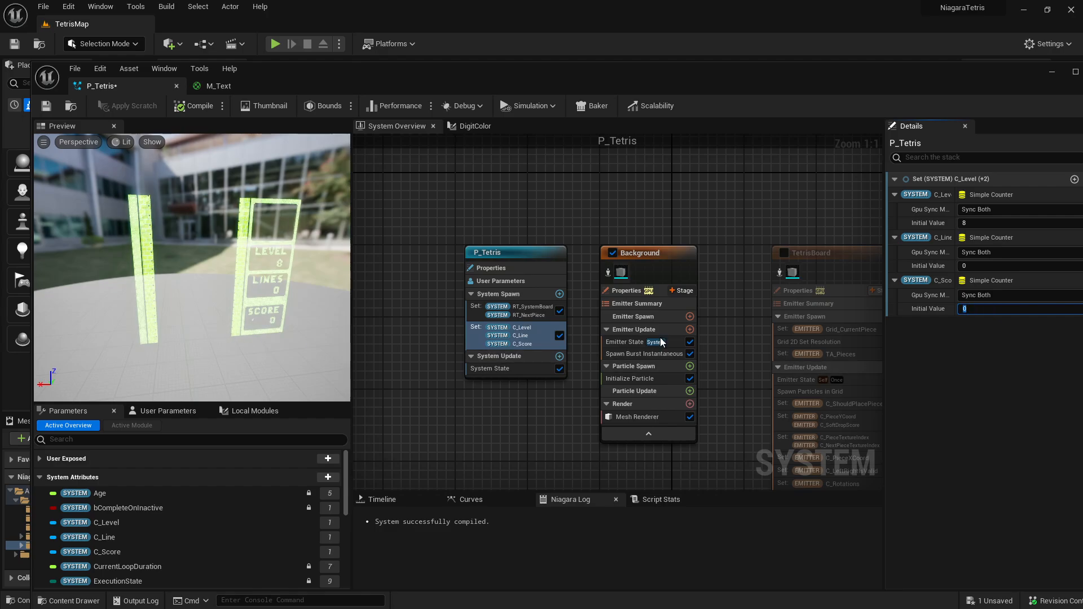
pyautogui.moveTo(752, 378); pyautogui.dragTo(712, 313, button='right')
pyautogui.scroll(-5, 557, 360)
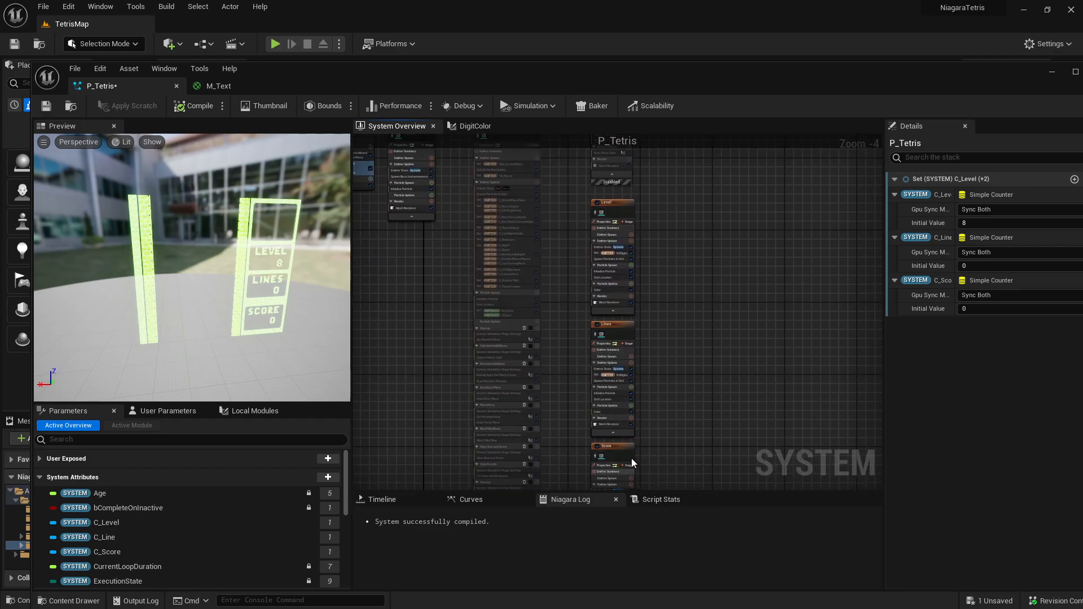
pyautogui.moveTo(660, 326); pyautogui.dragTo(673, 412, button='right')
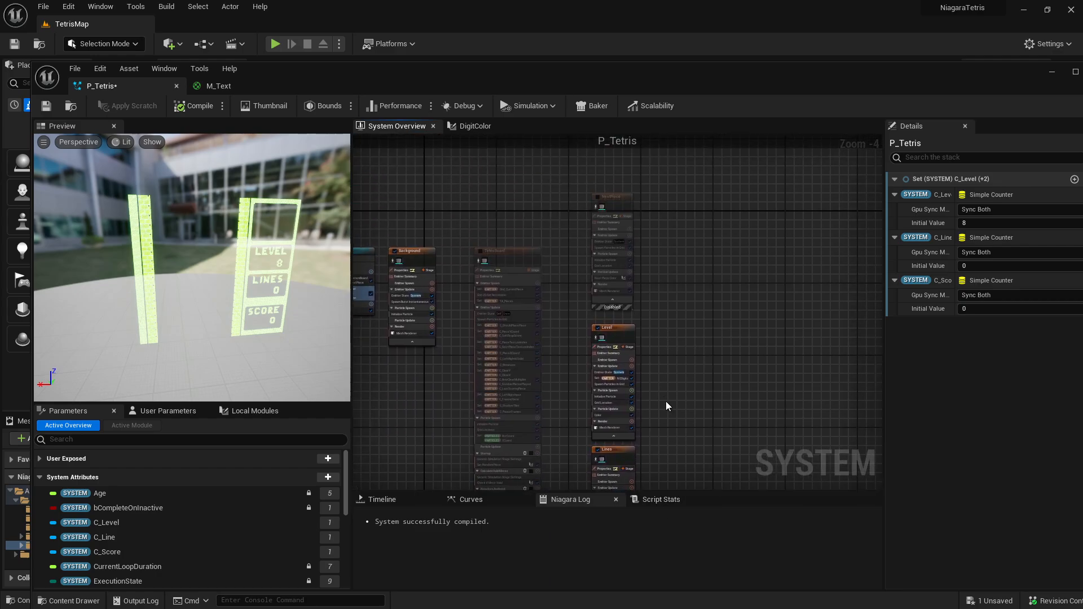
# Enable the TetrisBoard and NextPiece emitters in the P_Tetris system.
pyautogui.click(480, 252)
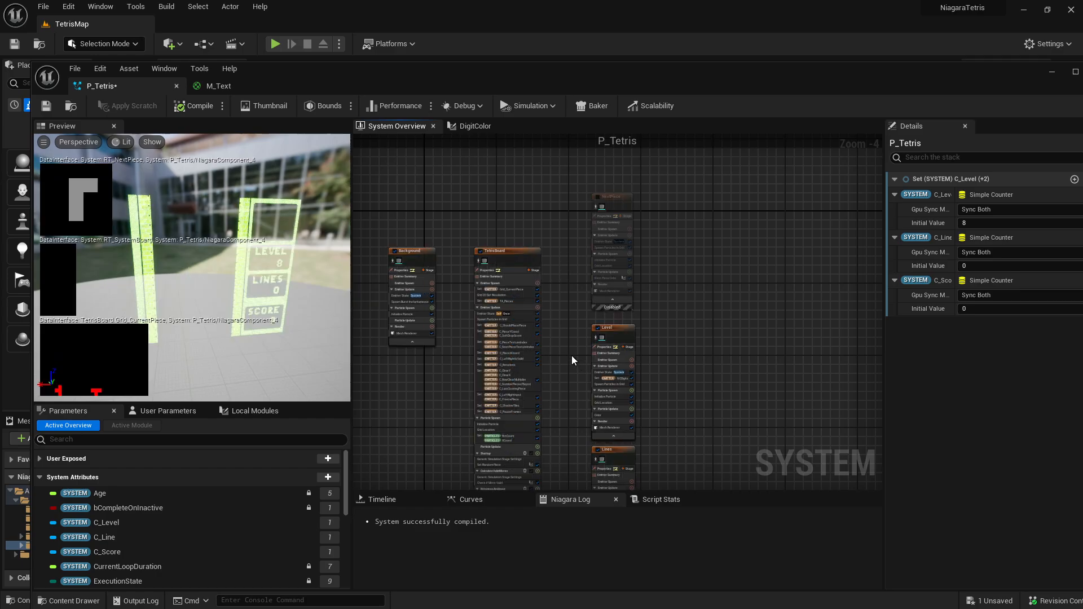
pyautogui.click(598, 196)
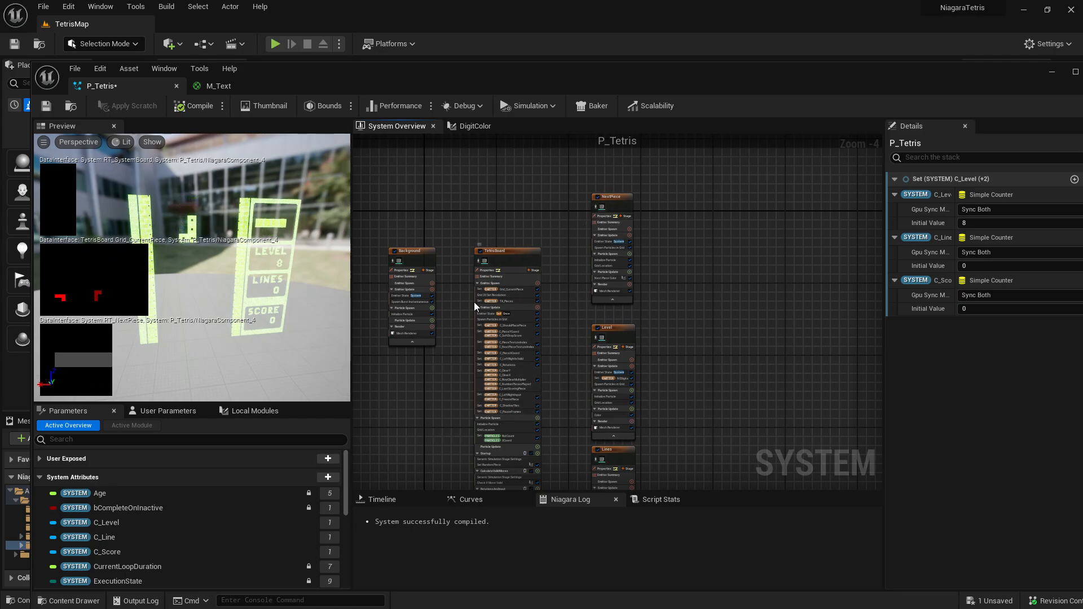
# Disable the None, Cleanup and ColorParticle simulation stages at the end of the TetrisBoard emitter.
pyautogui.scroll(1, 473, 302)
pyautogui.scroll(3, 456, 245)
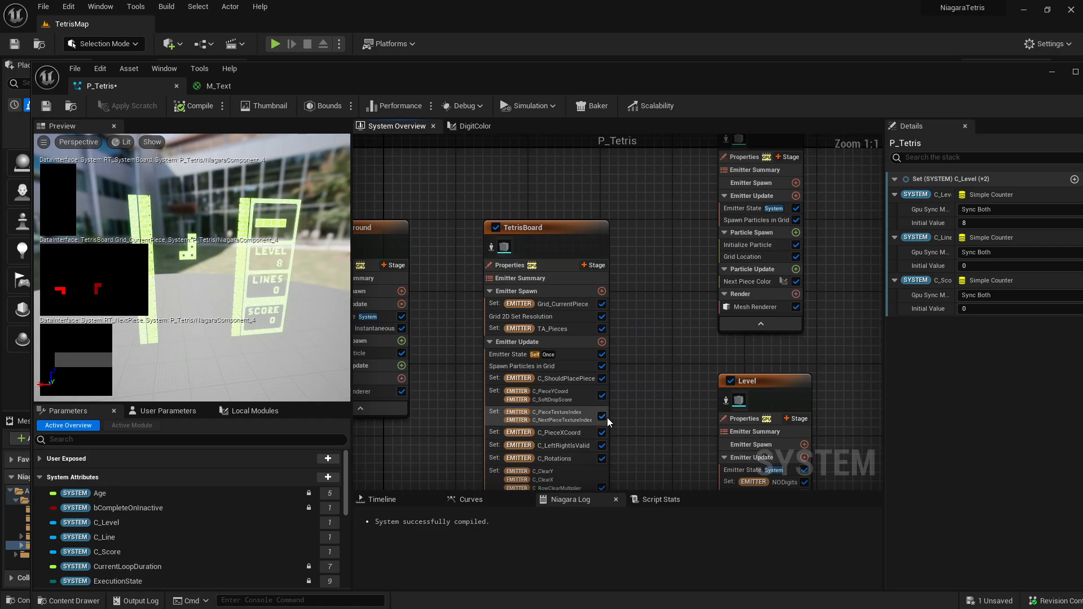
pyautogui.moveTo(607, 417); pyautogui.dragTo(644, 374, button='right')
pyautogui.scroll(-5, 645, 373)
pyautogui.moveTo(640, 419); pyautogui.dragTo(591, 321, button='right')
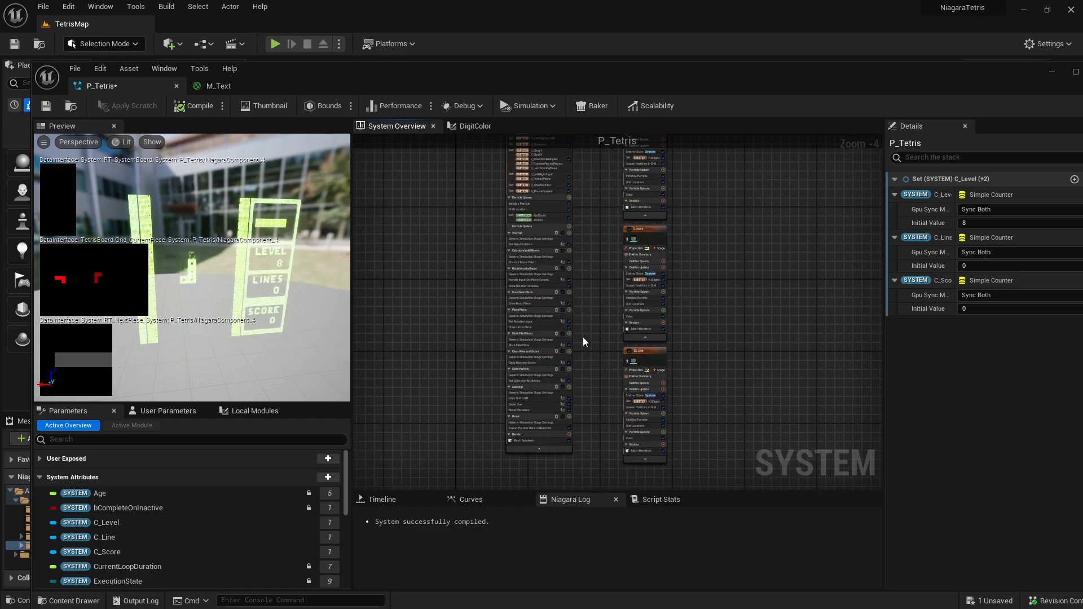
pyautogui.scroll(2, 584, 403)
pyautogui.scroll(3, 559, 453)
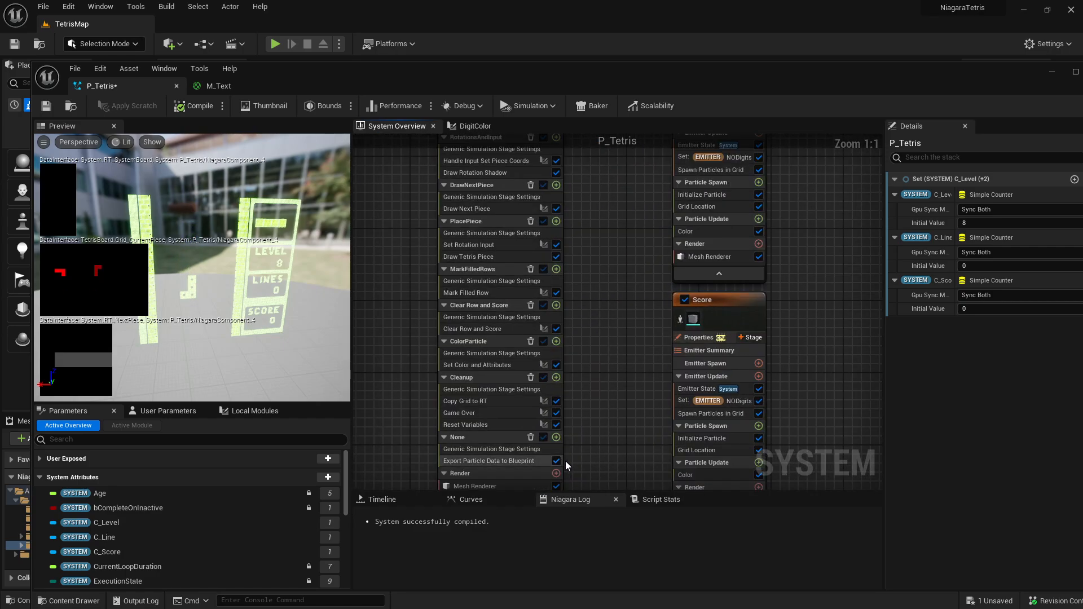
pyautogui.click(543, 437)
pyautogui.click(543, 378)
pyautogui.click(542, 341)
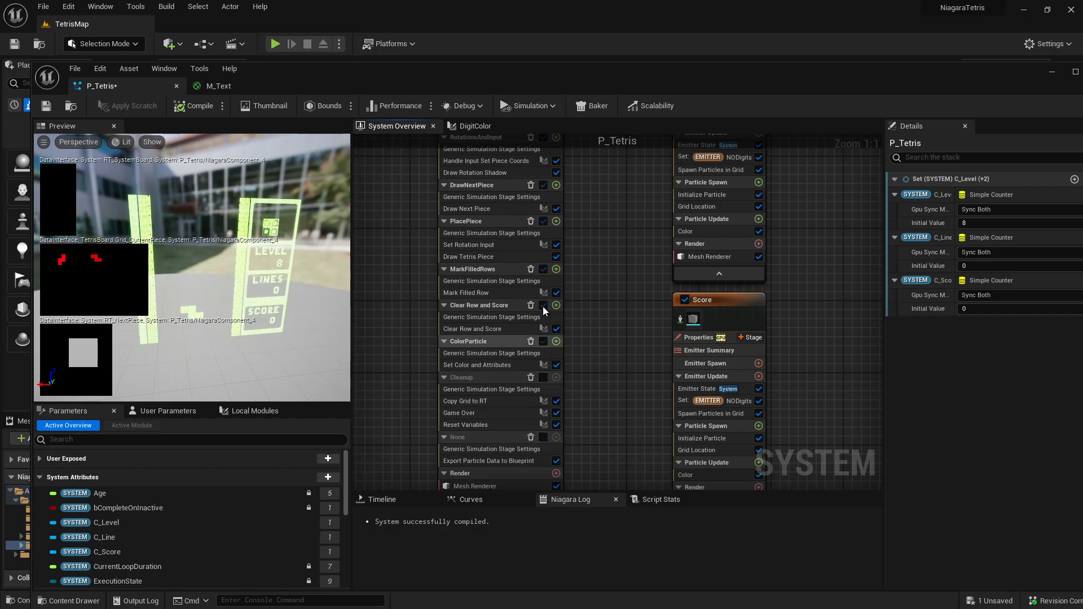
# Disable TetrisBoard's remaining simulation stages, from Clear Row and Score back up to Startup.
pyautogui.click(543, 269)
pyautogui.click(543, 221)
pyautogui.click(543, 185)
pyautogui.moveTo(542, 186); pyautogui.dragTo(531, 347, button='right')
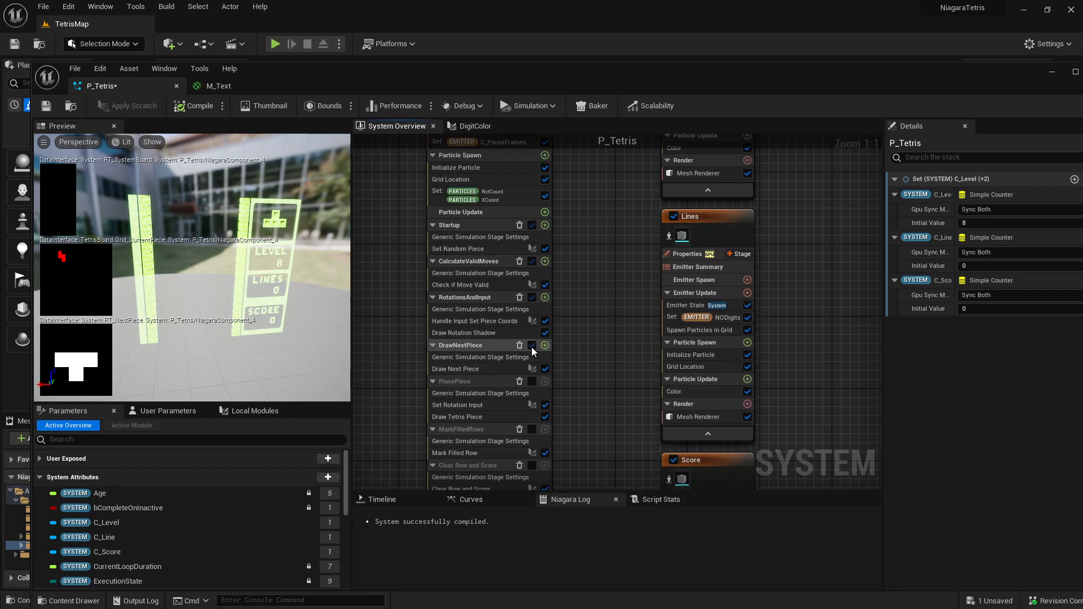
pyautogui.click(532, 298)
pyautogui.click(532, 261)
pyautogui.click(532, 225)
# Go back to the start of the TetrisBoard emitter and show its emitter properties.
pyautogui.moveTo(580, 181); pyautogui.dragTo(599, 386, button='right')
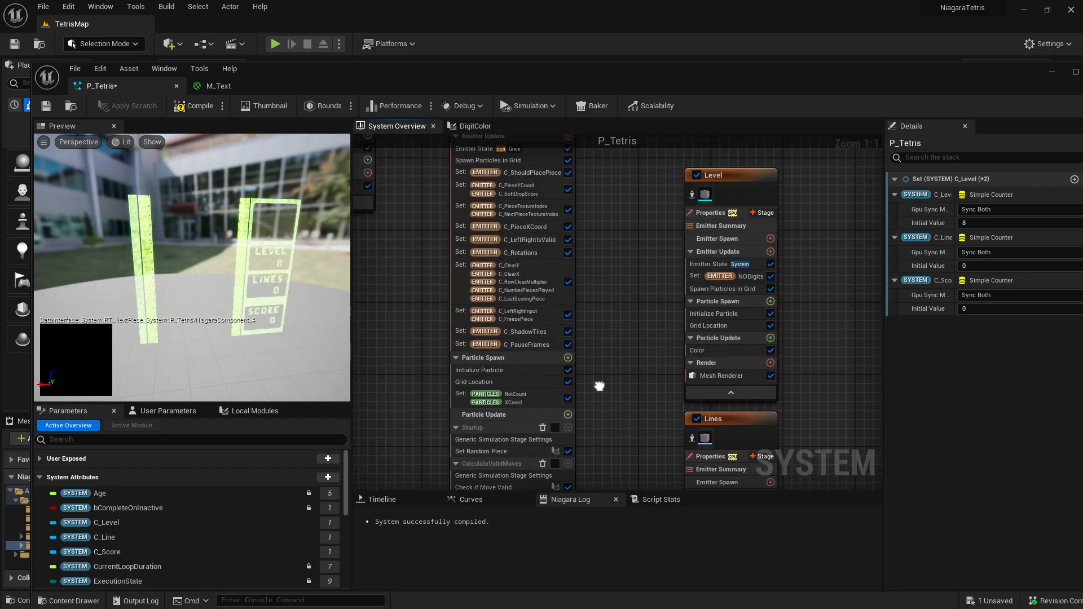
pyautogui.scroll(-2, 601, 361)
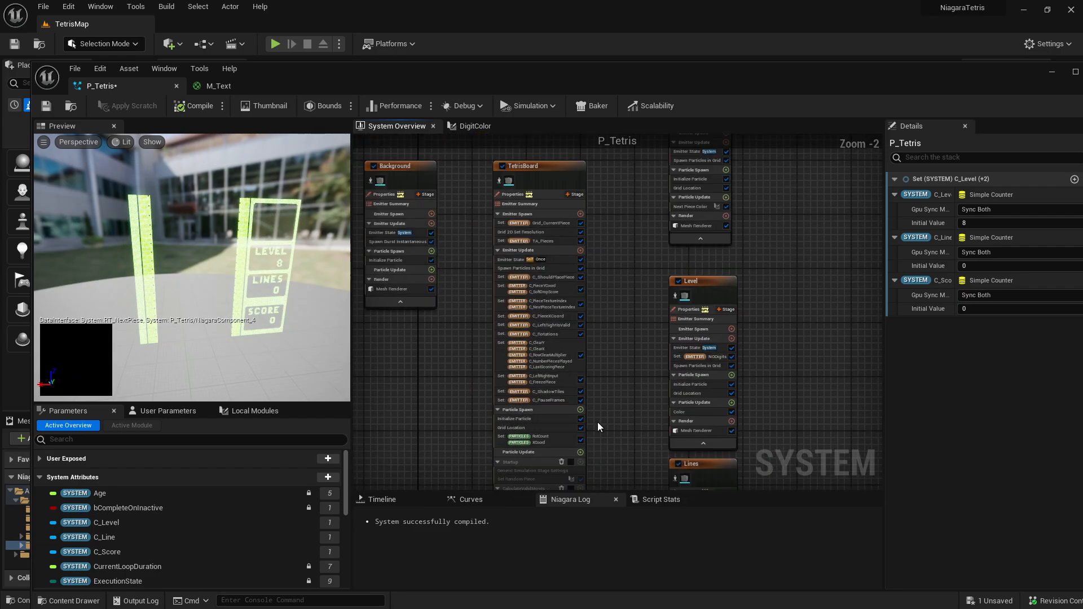
pyautogui.moveTo(620, 279); pyautogui.dragTo(628, 347, button='right')
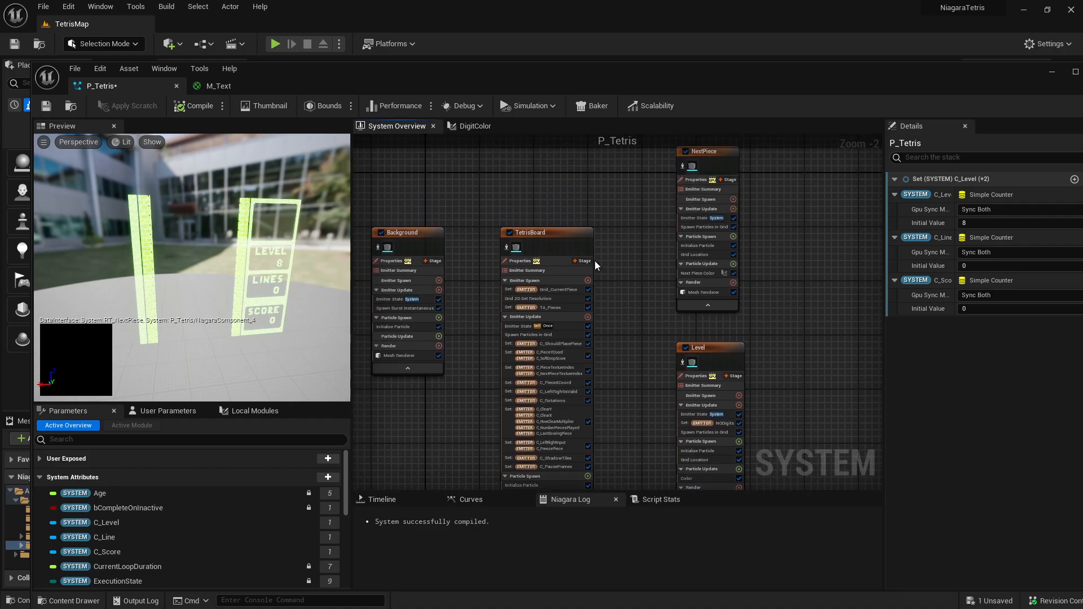
pyautogui.scroll(2, 616, 262)
pyautogui.click(541, 225)
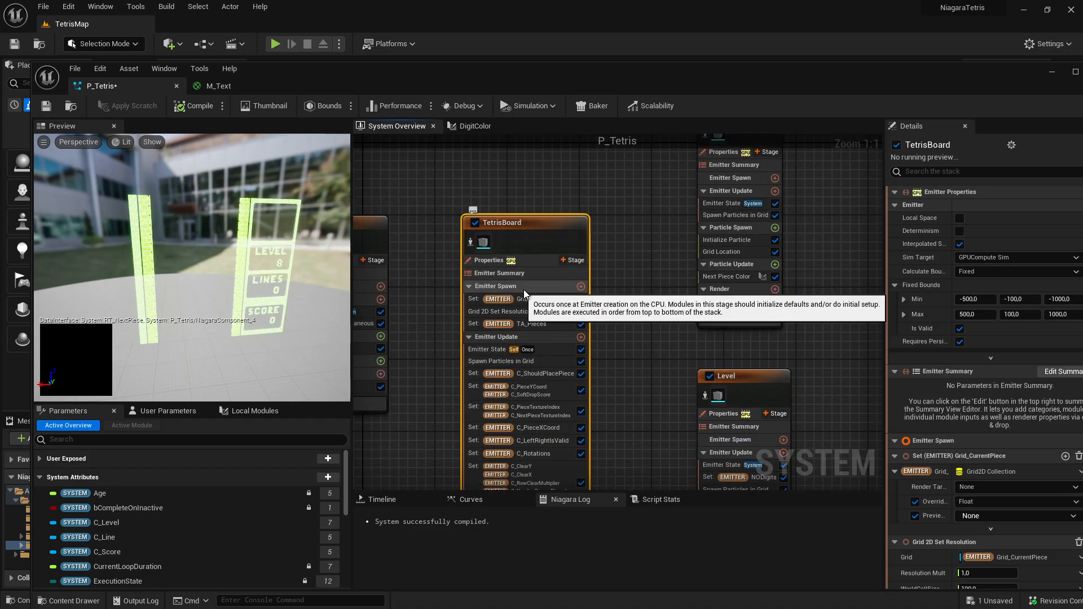
# Review TetrisBoard's Grid_CurrentPiece, Grid 2D Set Resolution and TA_Pieces spawn modules, plus its Emitter State and Spawn Particles in Grid settings.
pyautogui.moveTo(402, 378); pyautogui.dragTo(647, 362, button='right')
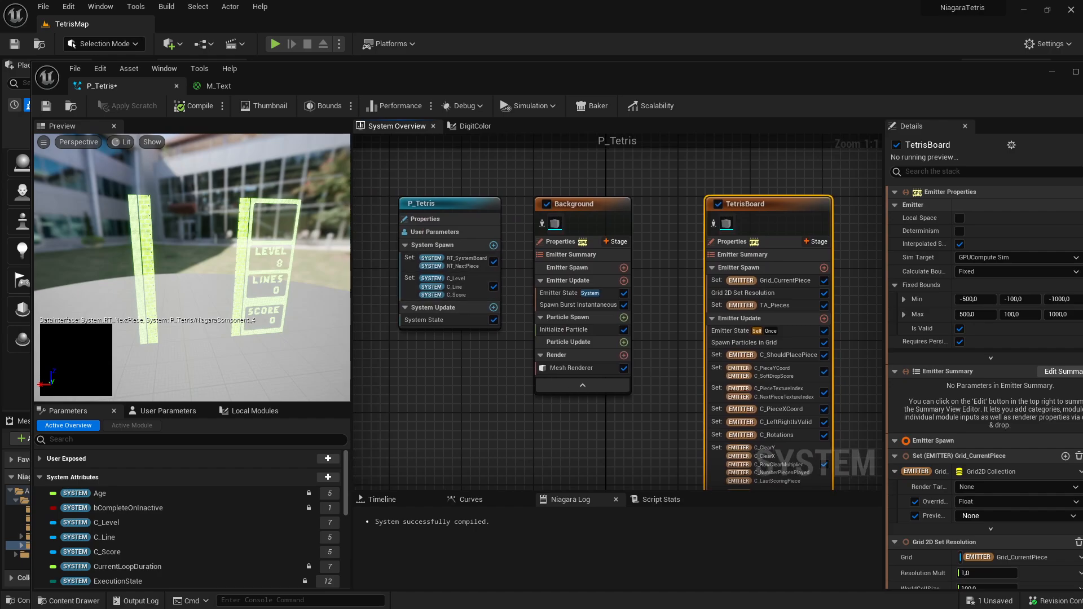
pyautogui.moveTo(721, 326); pyautogui.dragTo(535, 283, button='right')
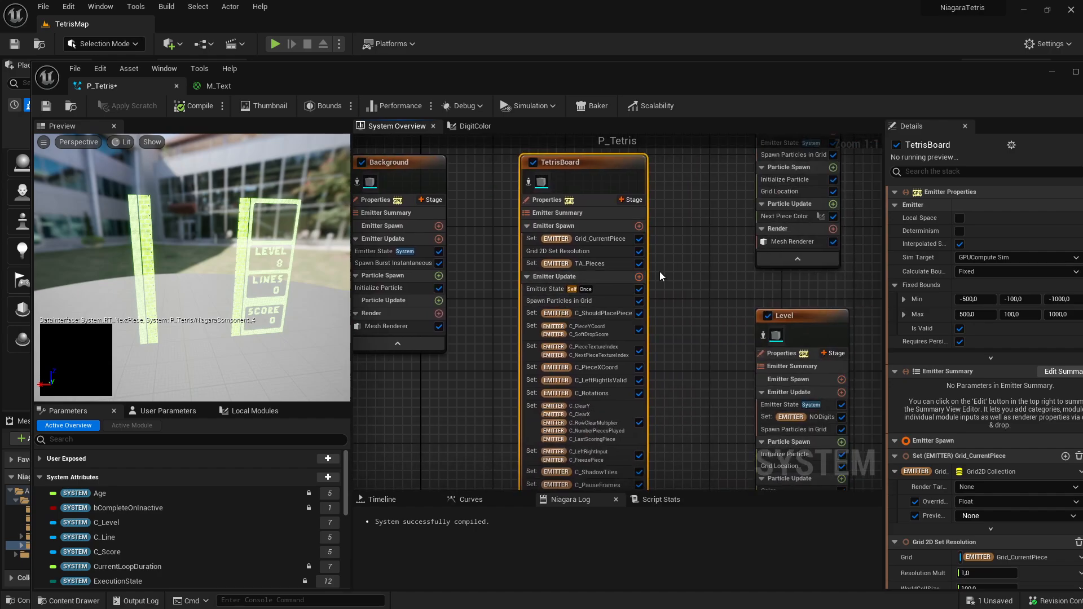
pyautogui.click(595, 240)
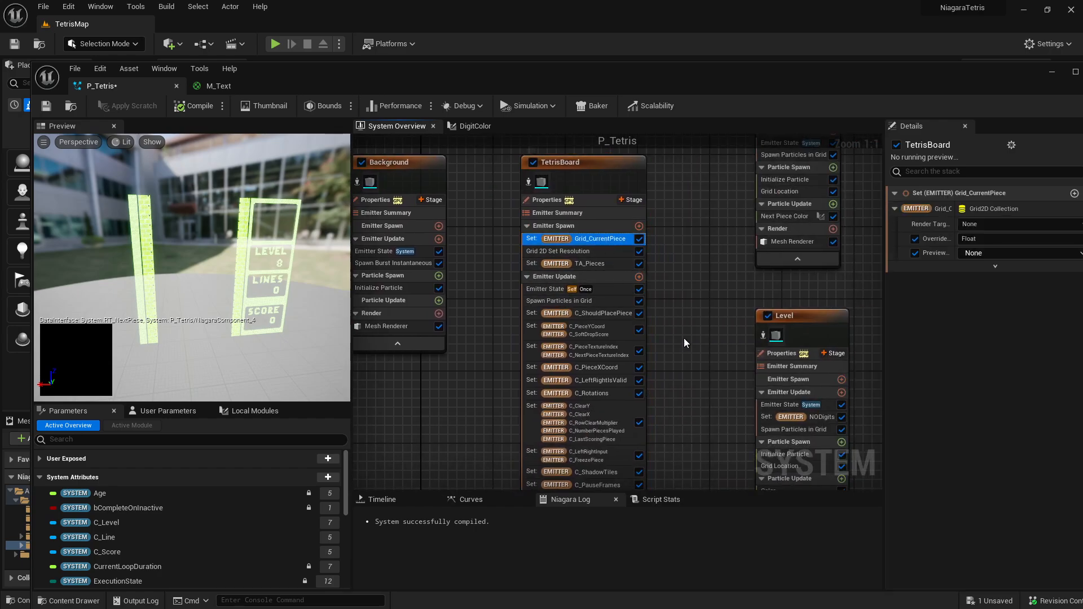
pyautogui.moveTo(710, 73); pyautogui.dragTo(666, 64)
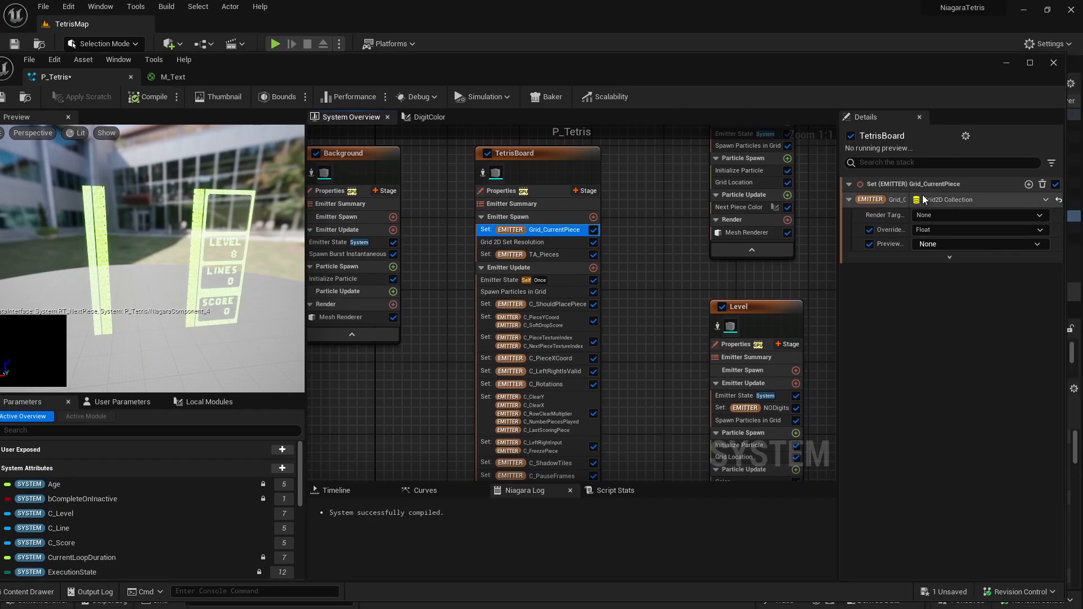
pyautogui.click(529, 243)
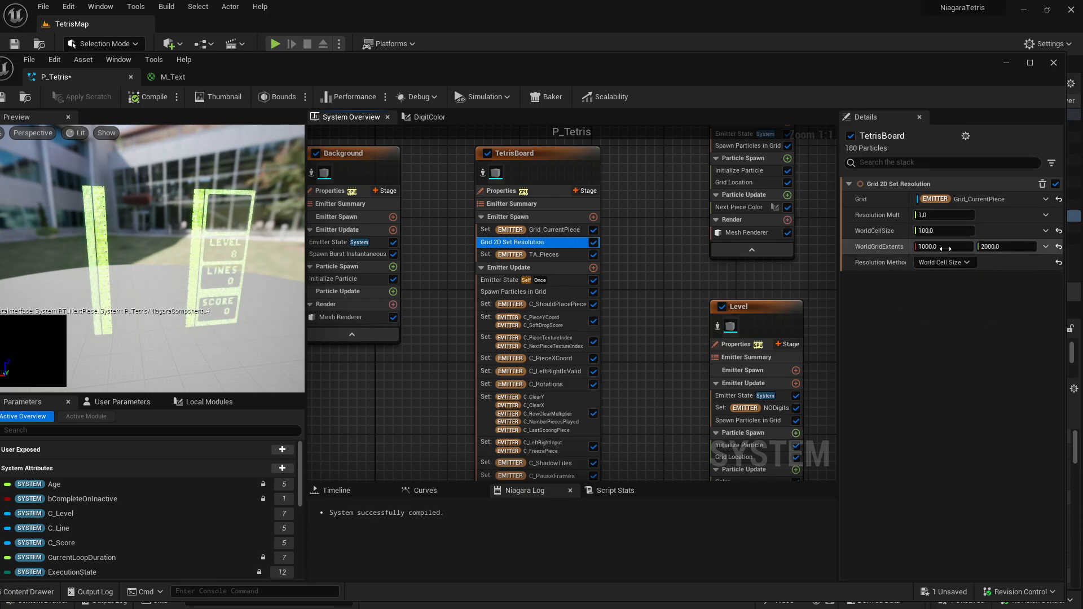
pyautogui.click(542, 255)
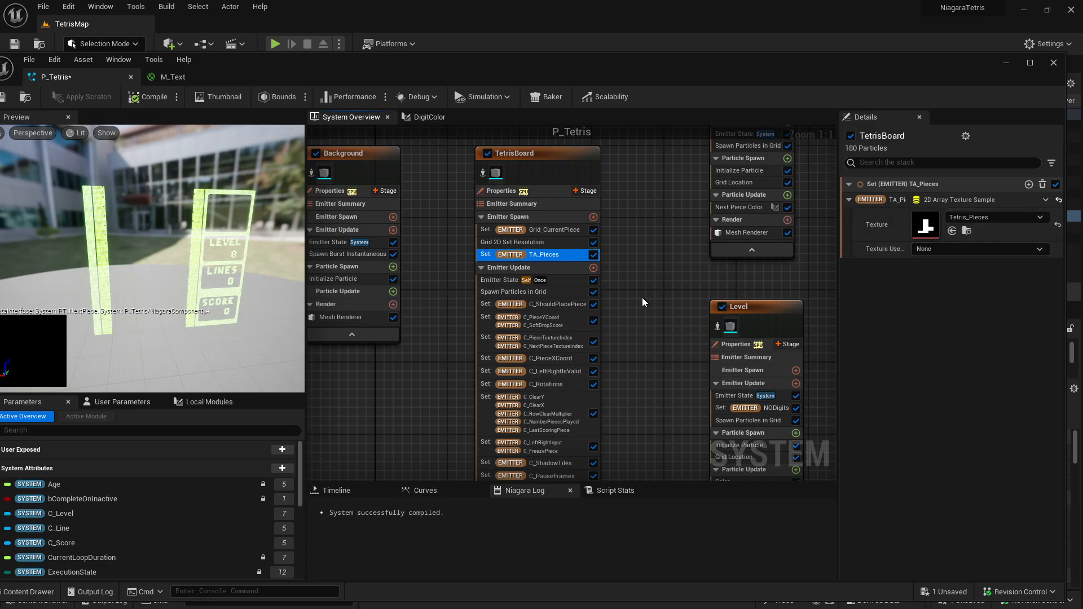
pyautogui.click(550, 245)
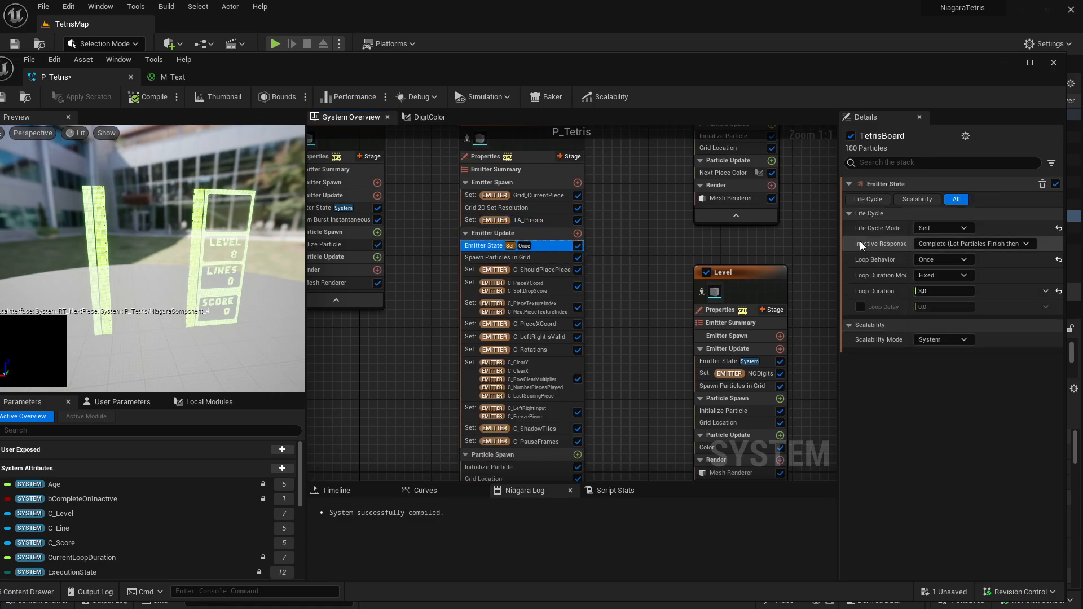
pyautogui.click(536, 259)
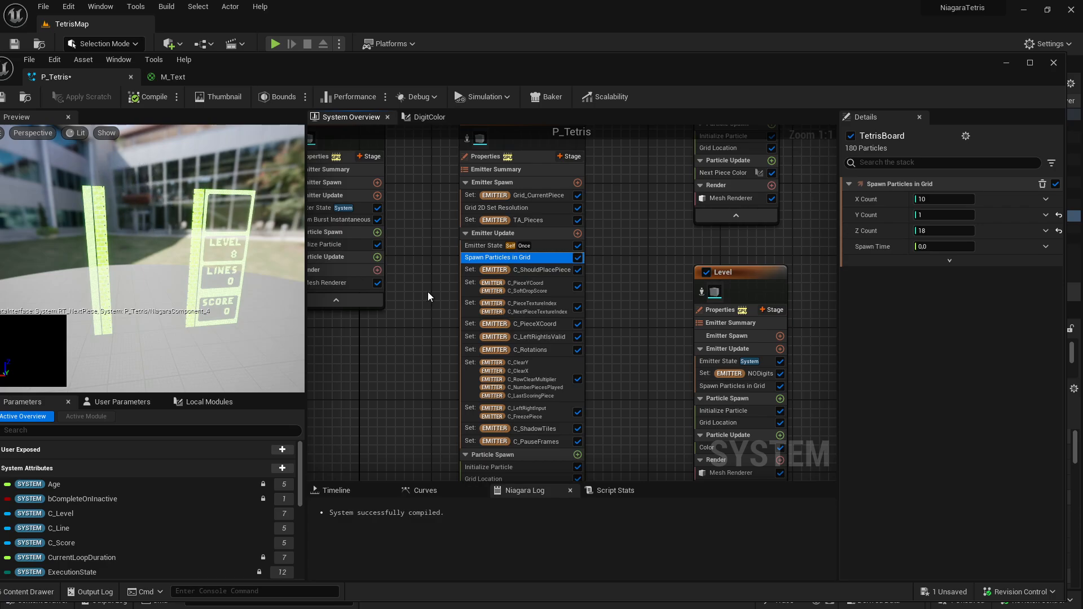
# Skim the counters in TetrisBoard's Emitter Update group, from C_PieceYCoord down to C_PauseFrames.
pyautogui.click(547, 286)
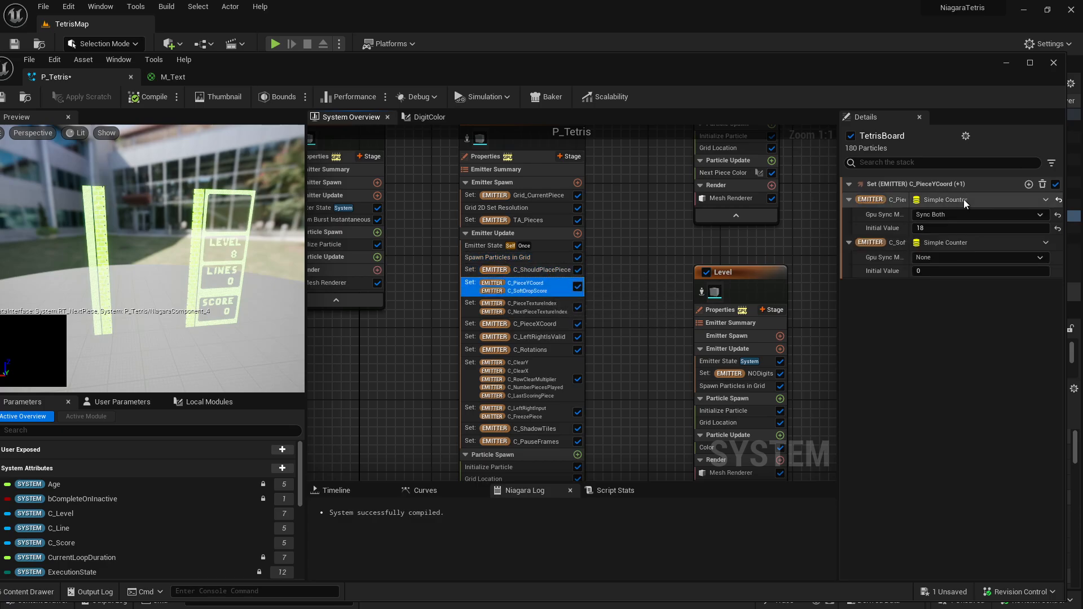
pyautogui.click(545, 308)
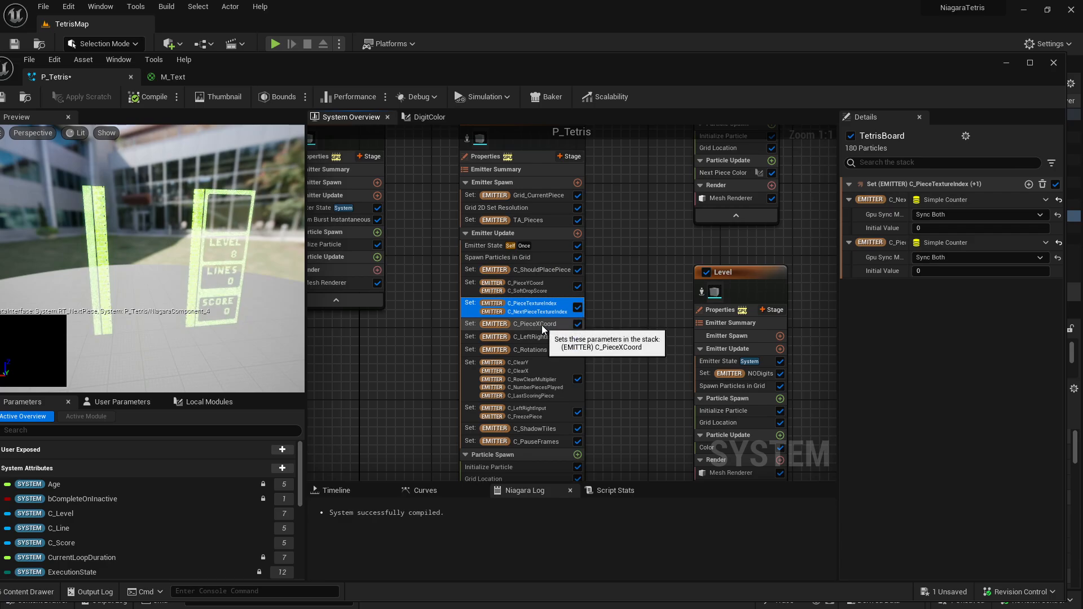
pyautogui.click(541, 325)
pyautogui.click(546, 338)
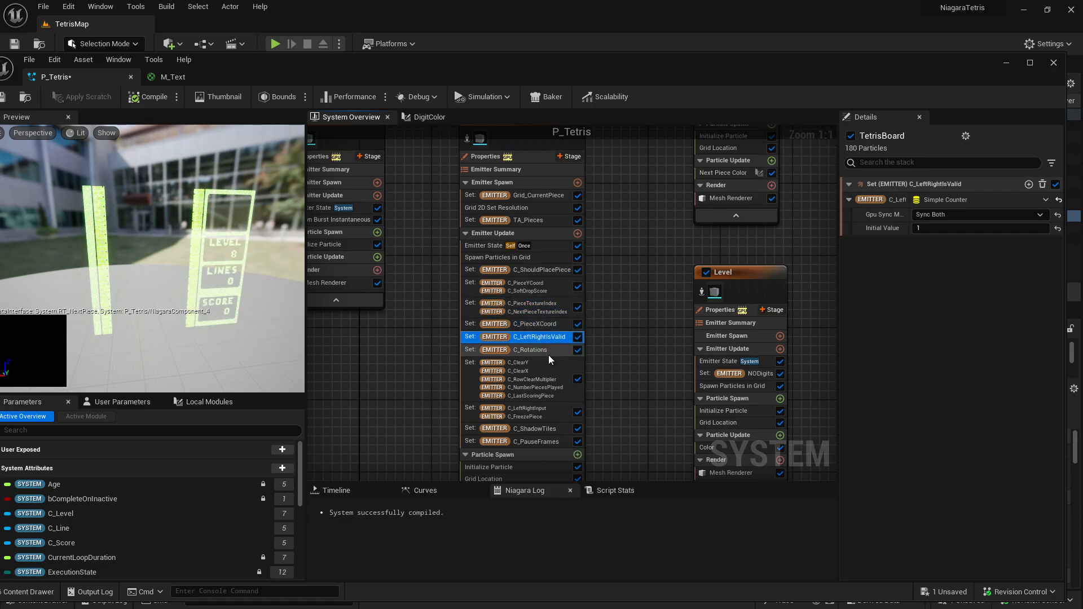
pyautogui.click(545, 353)
pyautogui.click(542, 369)
pyautogui.click(536, 416)
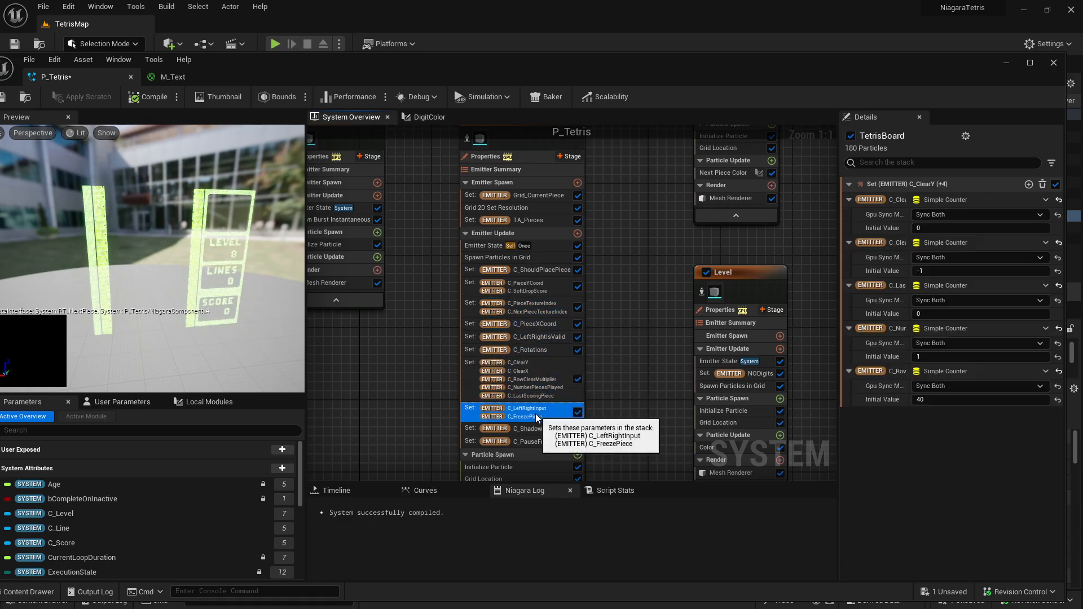
pyautogui.click(536, 430)
pyautogui.click(534, 443)
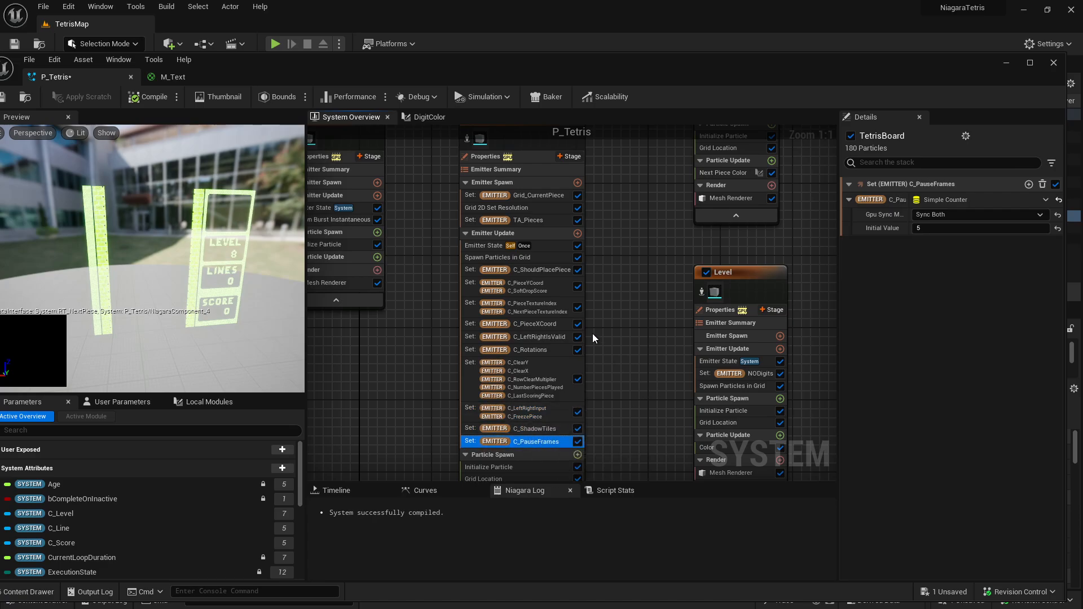
# Examine the settings of TetrisBoard's piece counters one by one, from C_ShouldPlacePiece to C_Rotations.
pyautogui.click(549, 267)
pyautogui.moveTo(646, 308); pyautogui.dragTo(628, 279, button='right')
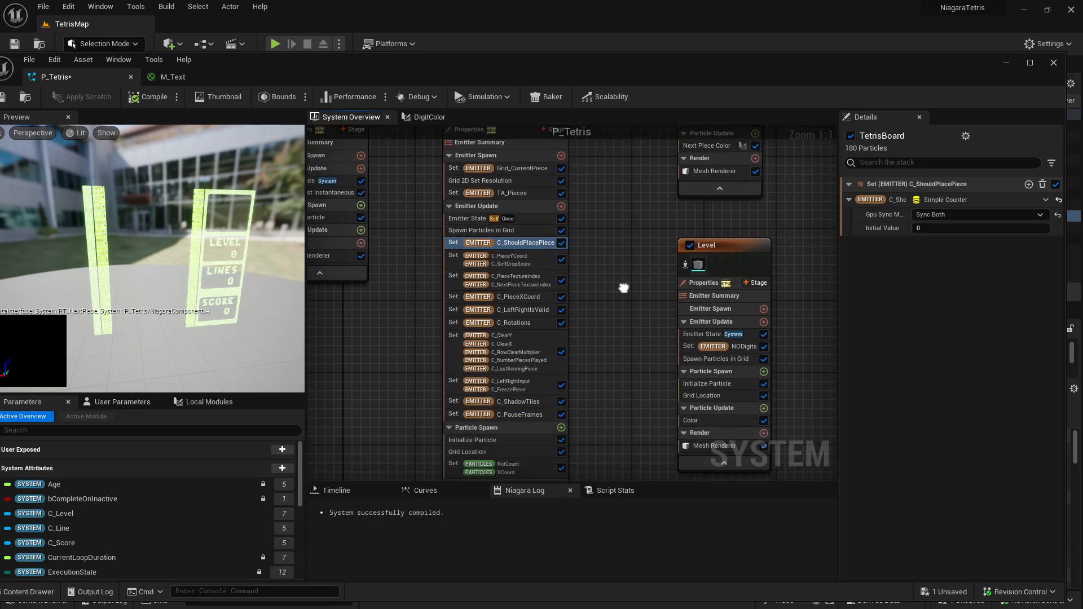
pyautogui.click(527, 258)
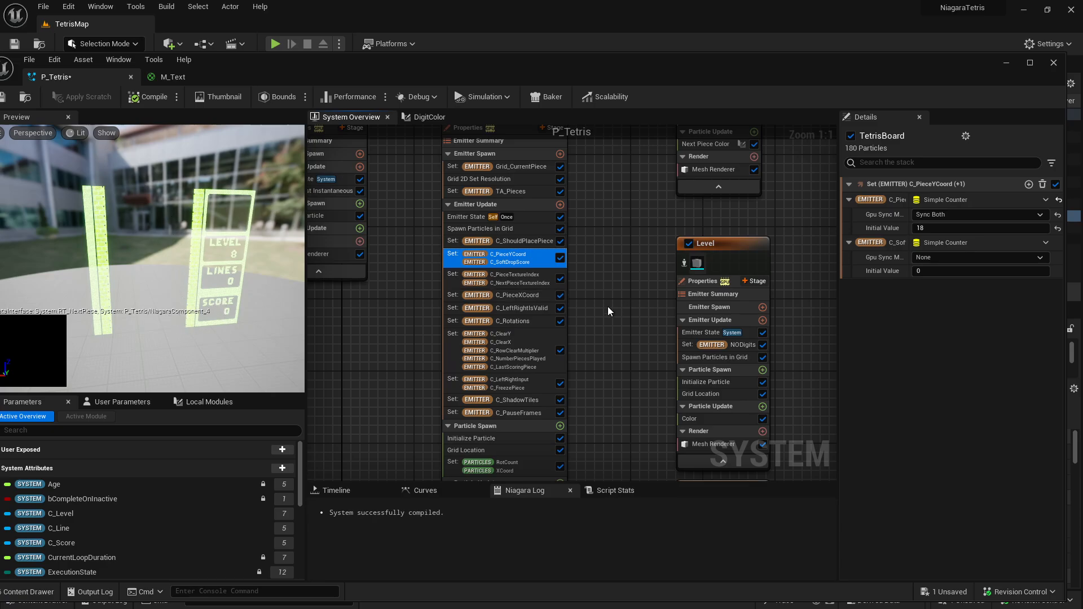
pyautogui.click(517, 282)
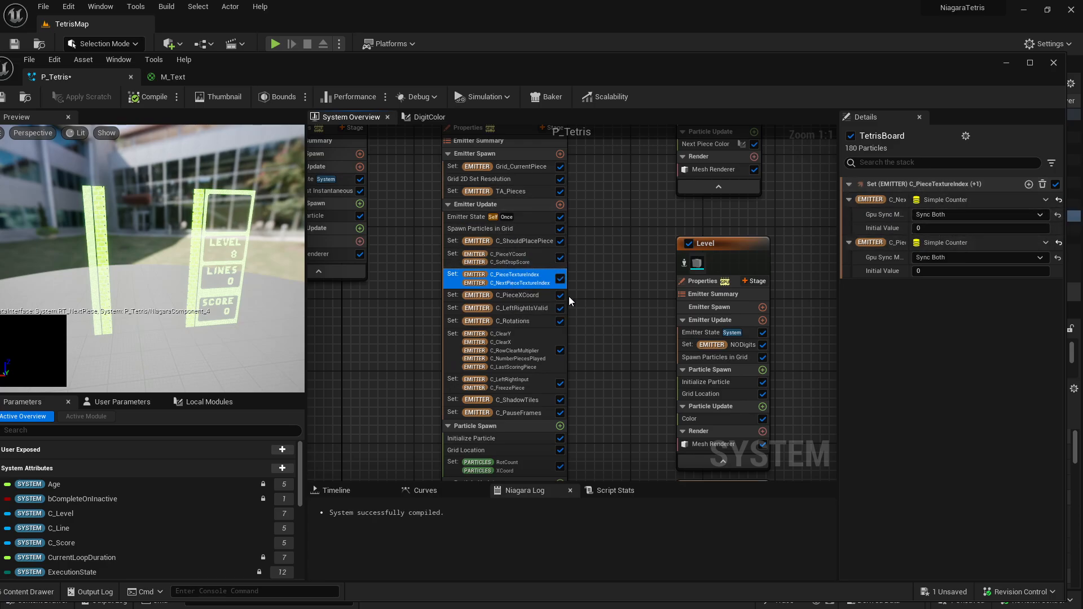
pyautogui.click(520, 298)
pyautogui.click(520, 310)
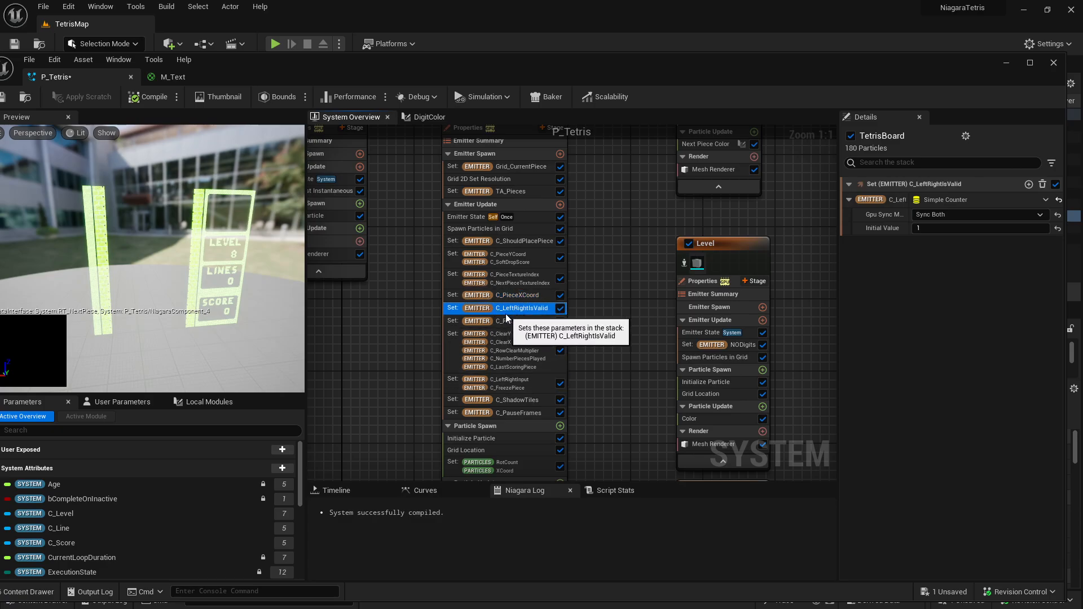
pyautogui.click(525, 320)
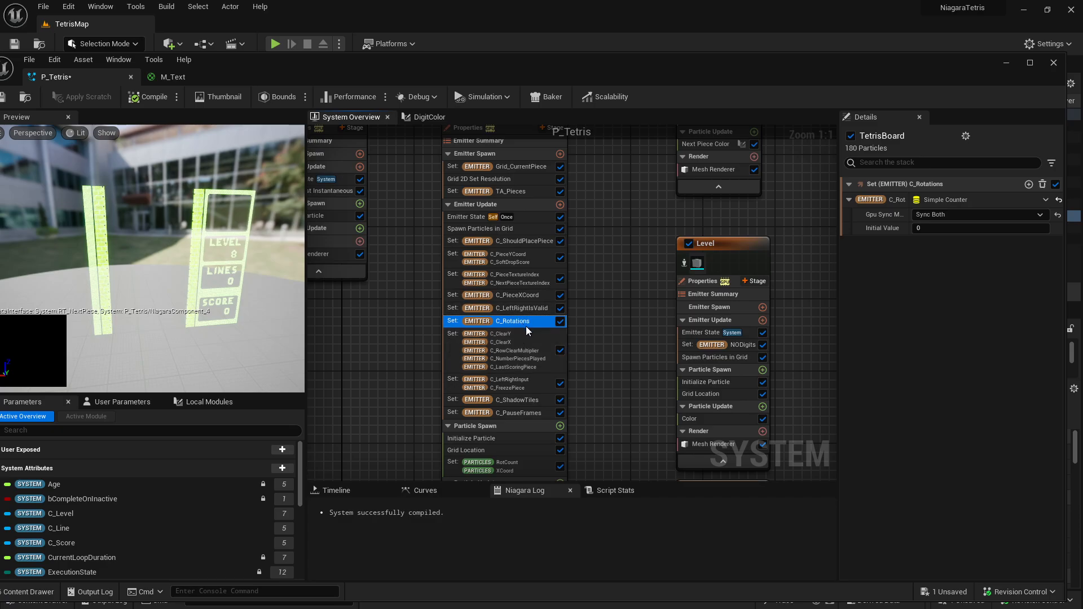
# Examine TetrisBoard's row-clearing and scoring counters, the C_LeftRightInput and C_FreezePiece pair, C_ShadowTiles and C_PauseFrames.
pyautogui.moveTo(629, 375); pyautogui.dragTo(615, 283, button='right')
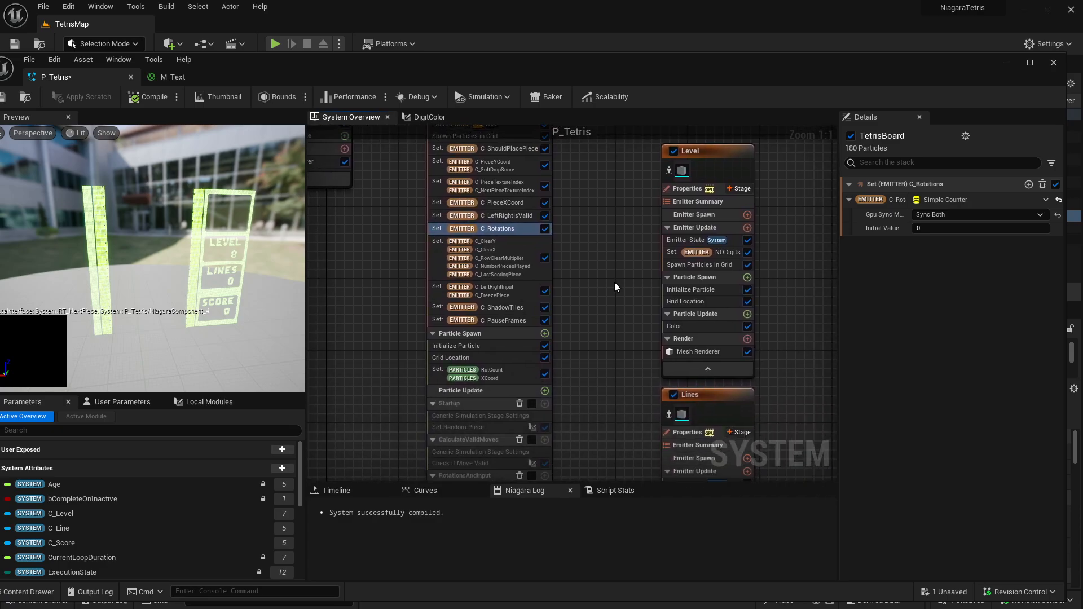
pyautogui.click(510, 245)
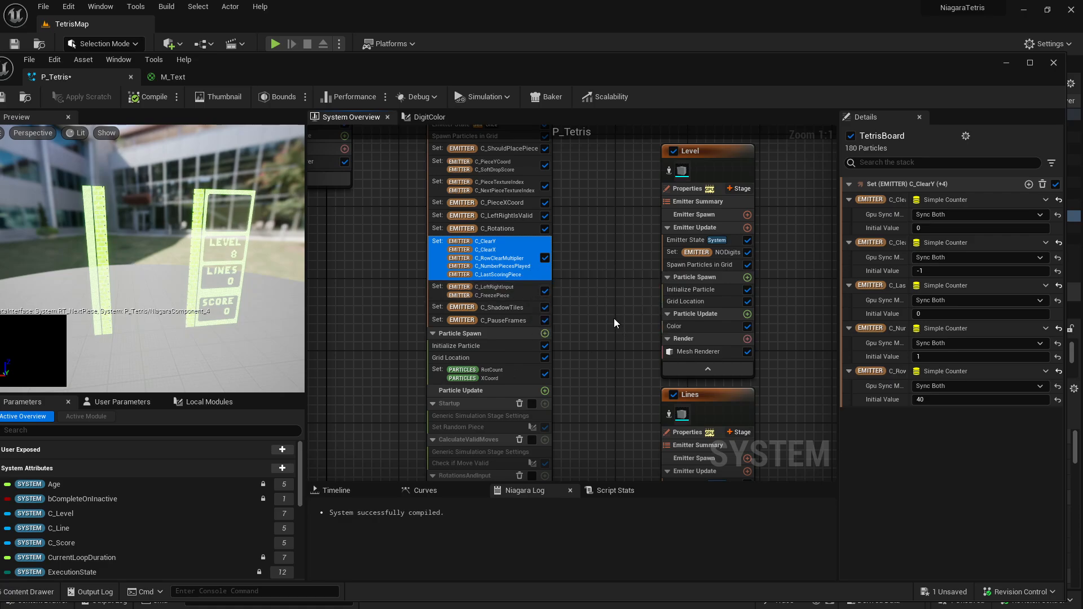
pyautogui.click(517, 292)
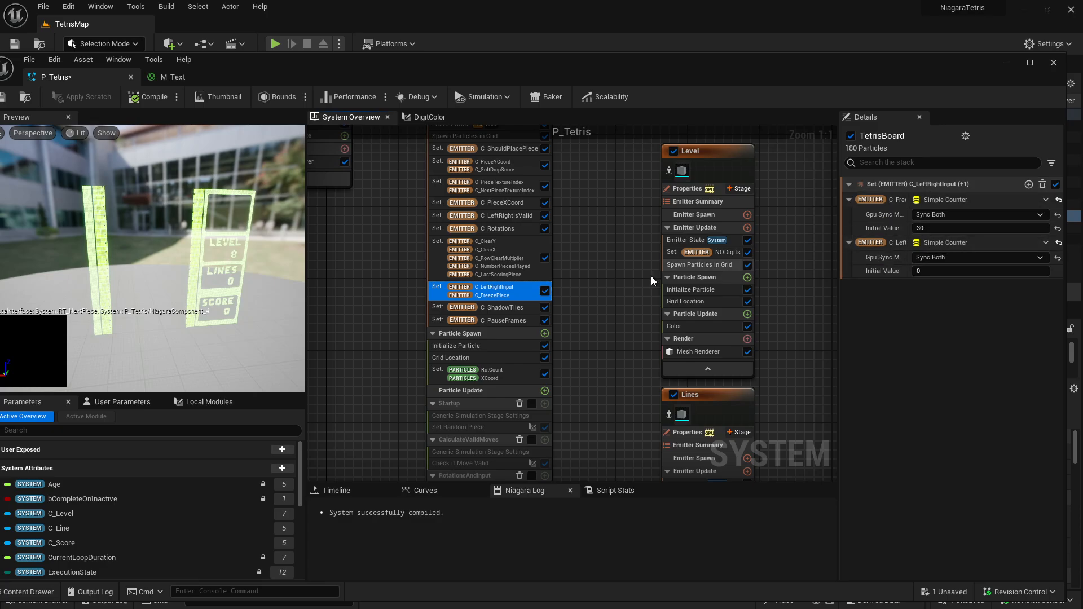
pyautogui.click(506, 308)
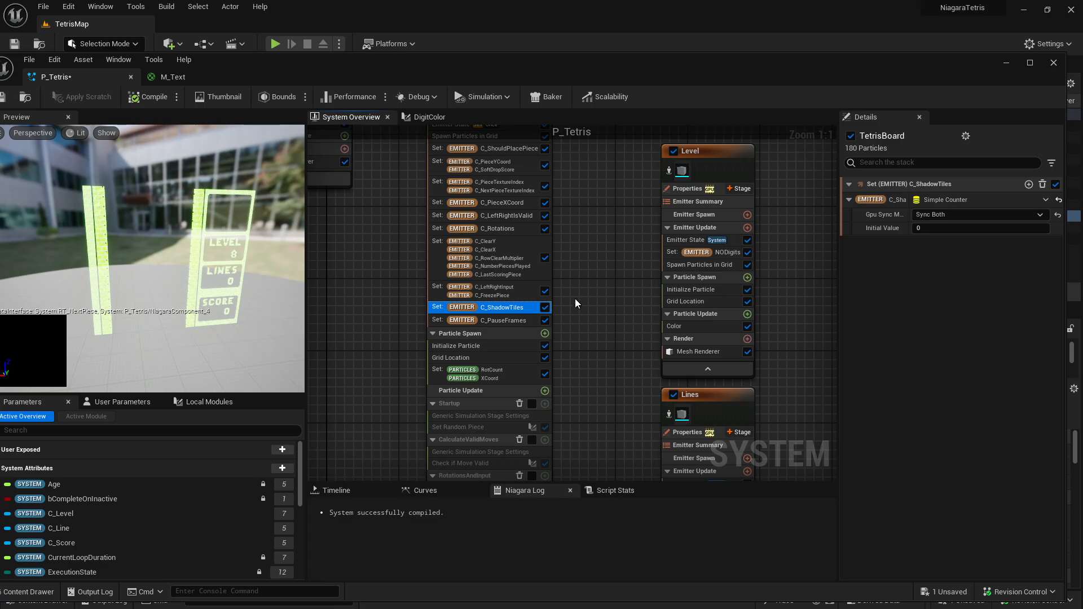
pyautogui.click(506, 320)
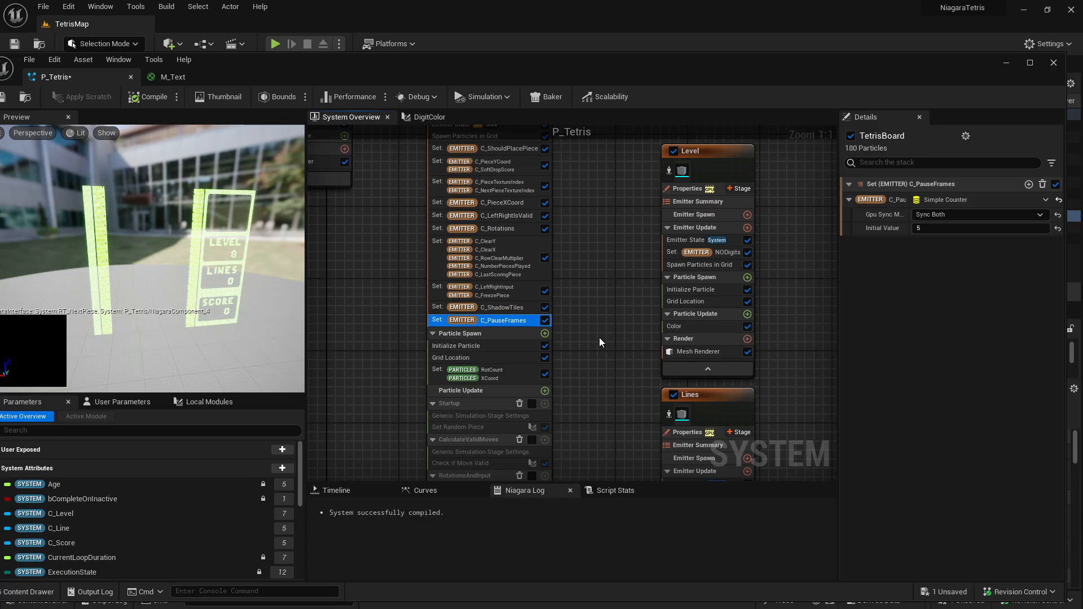
pyautogui.moveTo(612, 364); pyautogui.dragTo(631, 254, button='right')
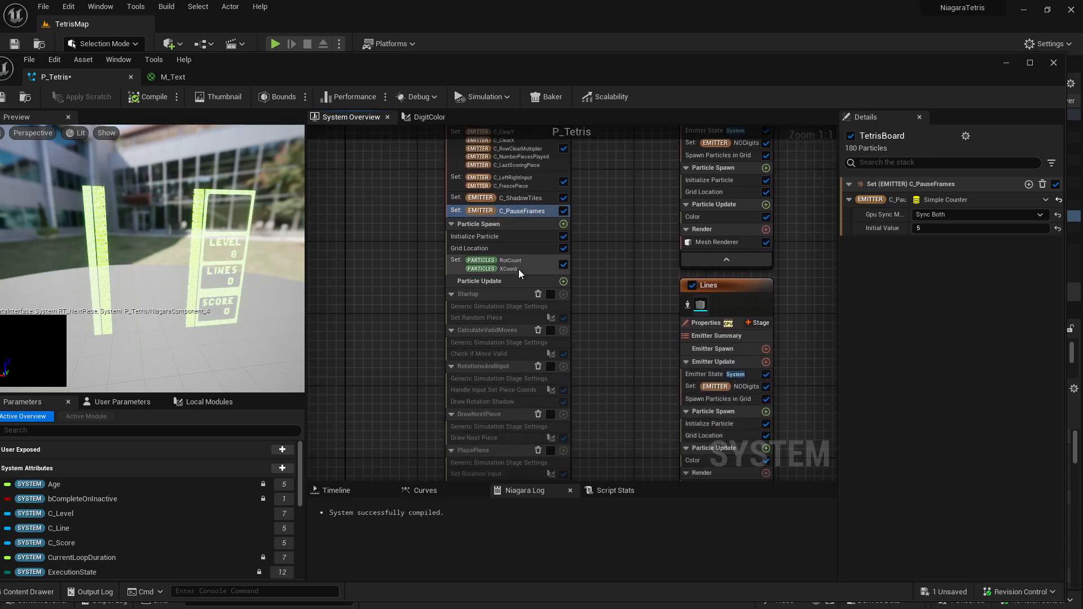
# Review TetrisBoard's Initialize Particle, Grid Location and RotCount/XCoord spawn modules, viewing the preview in Wireframe and switching back to Lit.
pyautogui.click(526, 237)
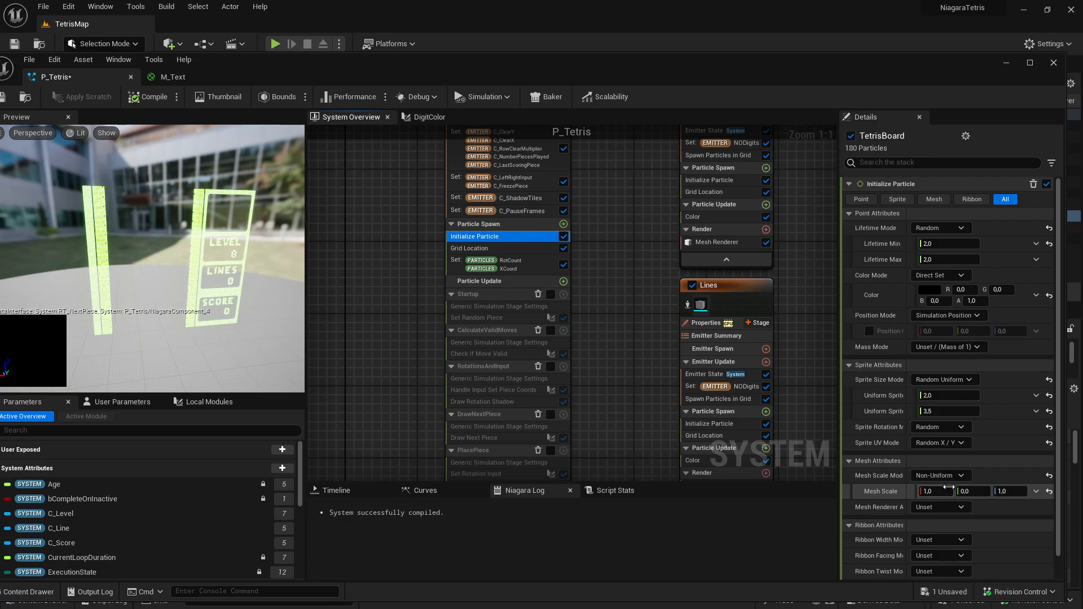
pyautogui.click(502, 248)
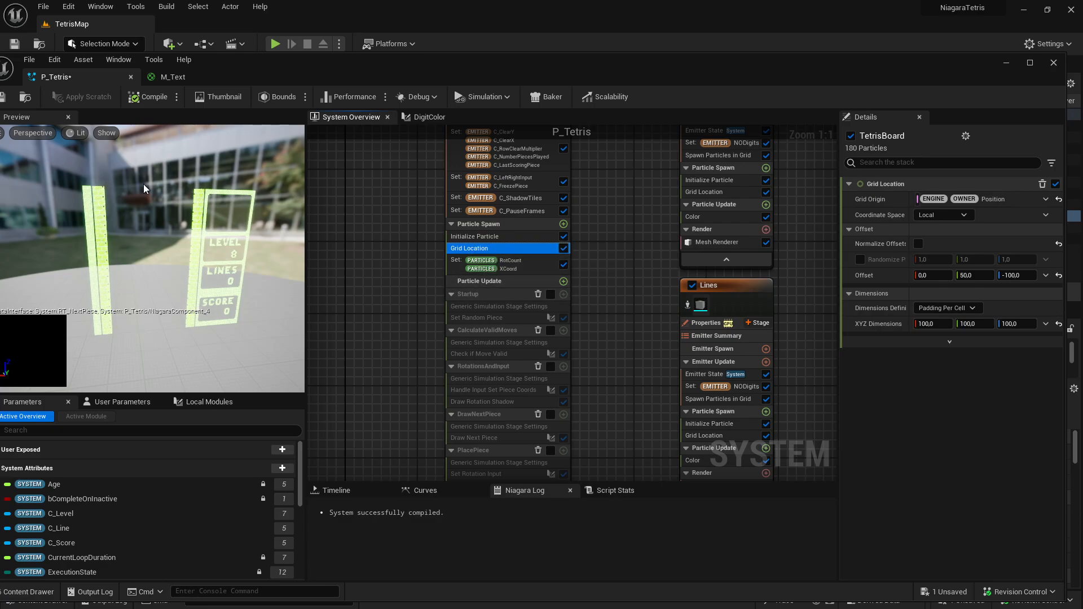
pyautogui.click(76, 133)
pyautogui.click(115, 192)
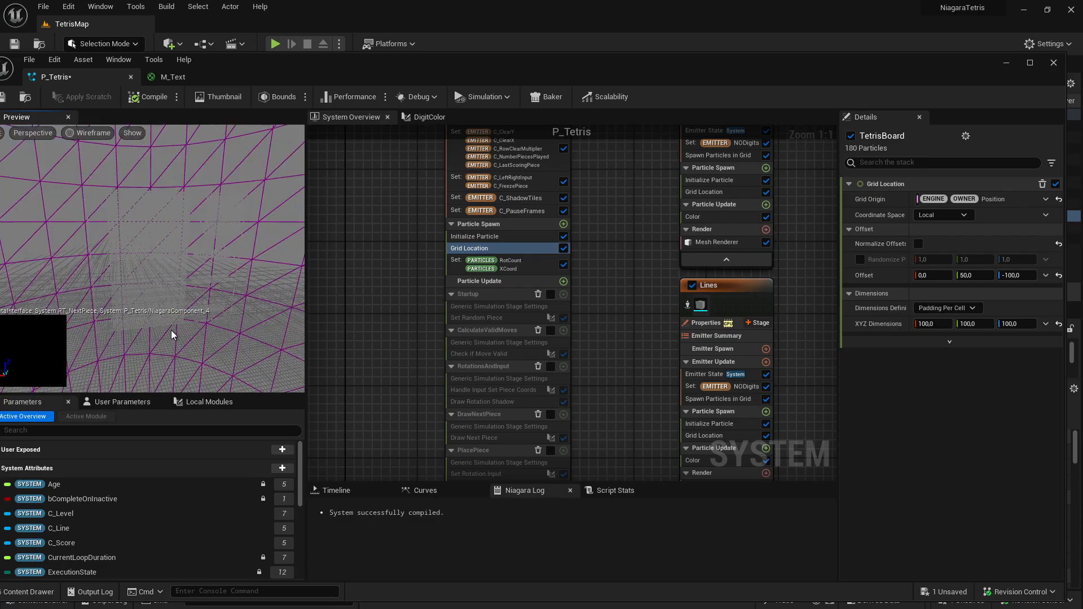
pyautogui.click(95, 134)
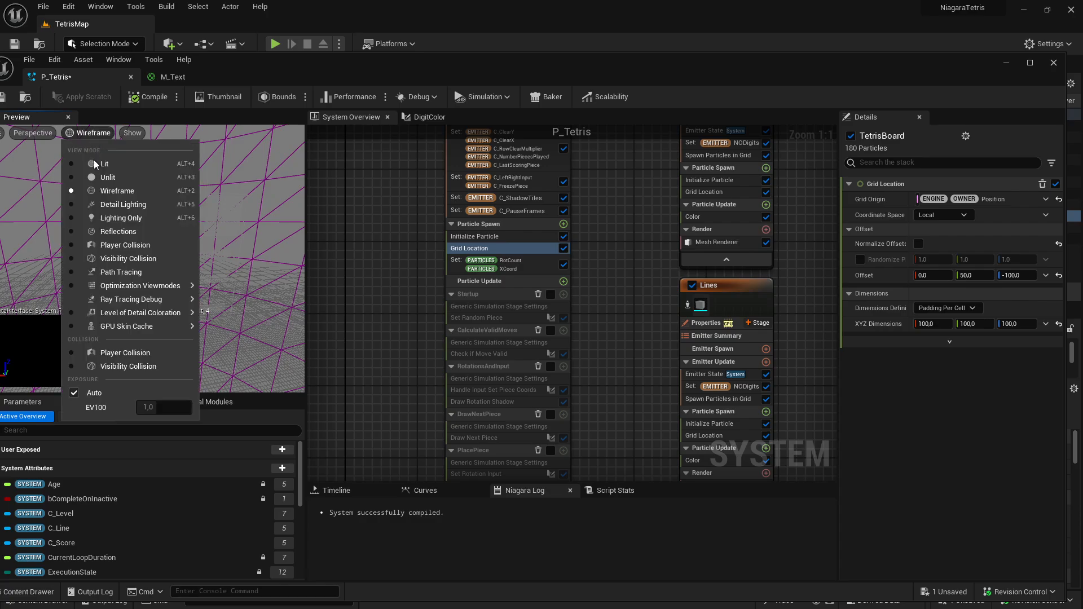
pyautogui.click(116, 163)
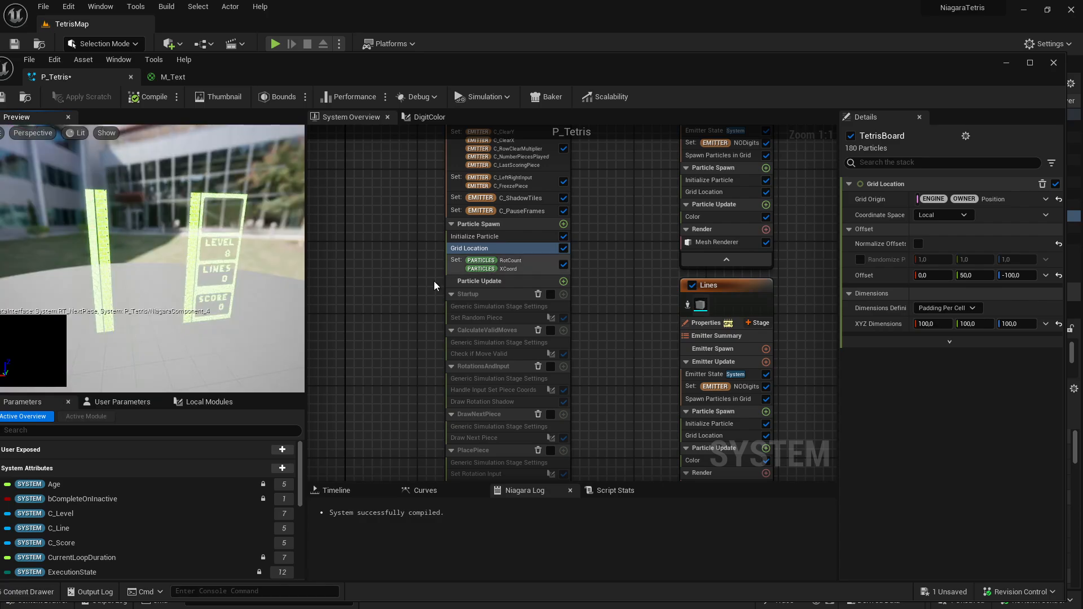
pyautogui.click(567, 262)
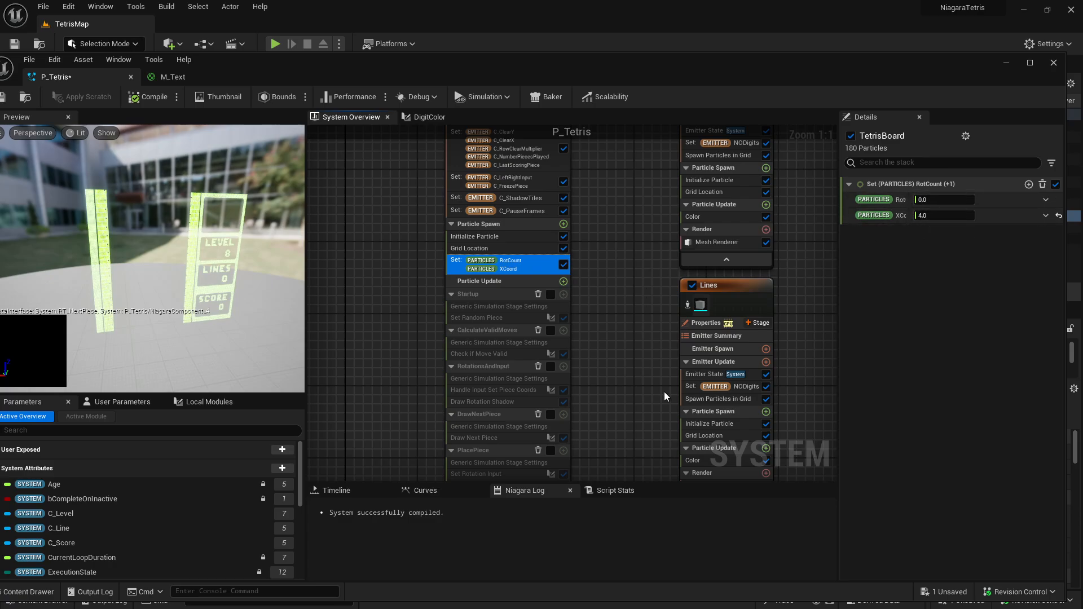
# Enable TetrisBoard's Startup simulation stage and review its settings and the Set Random Piece inputs.
pyautogui.moveTo(591, 478); pyautogui.dragTo(628, 344, button='right')
pyautogui.moveTo(631, 471); pyautogui.dragTo(606, 350, button='right')
pyautogui.moveTo(611, 474); pyautogui.dragTo(595, 416, button='right')
pyautogui.moveTo(597, 223); pyautogui.dragTo(598, 315, button='right')
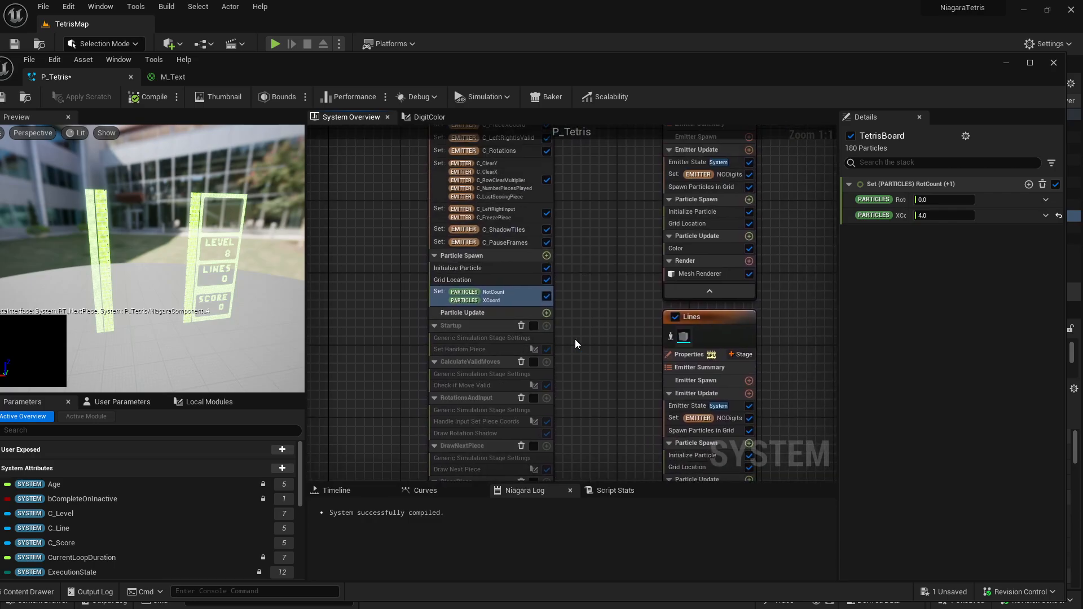
pyautogui.click(486, 327)
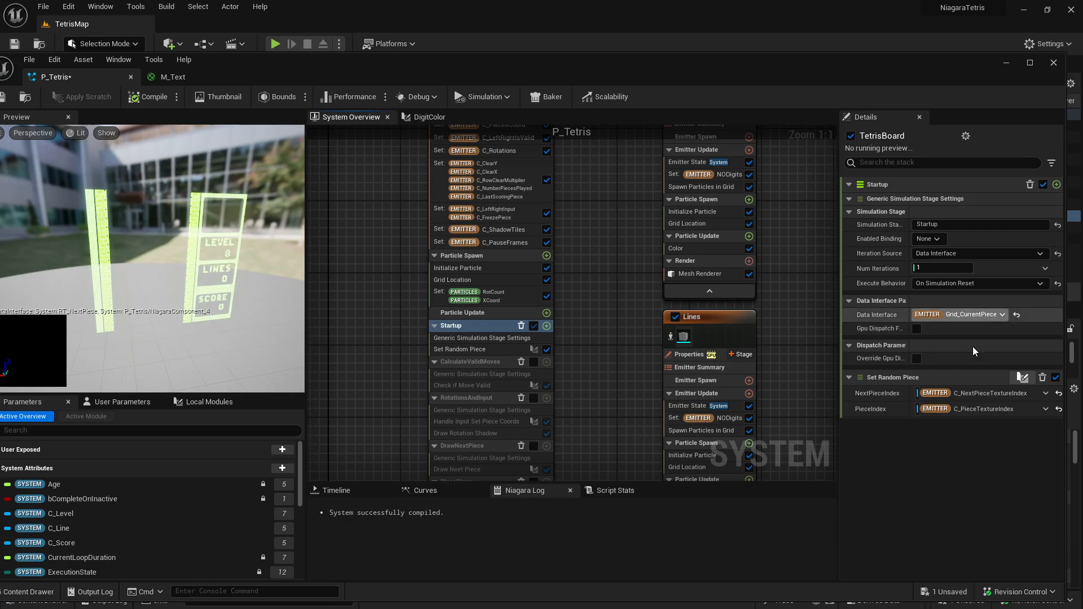
pyautogui.click(480, 352)
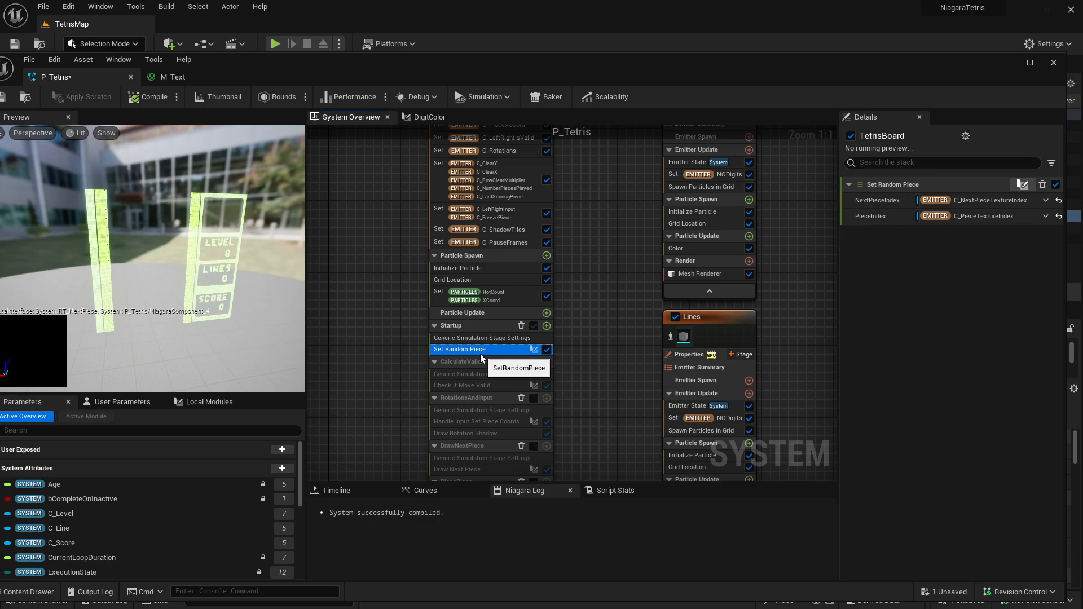
# Look over the system's local modules and open the Startup stage's SetRandomPiece script.
pyautogui.click(202, 401)
pyautogui.scroll(-3, 55, 498)
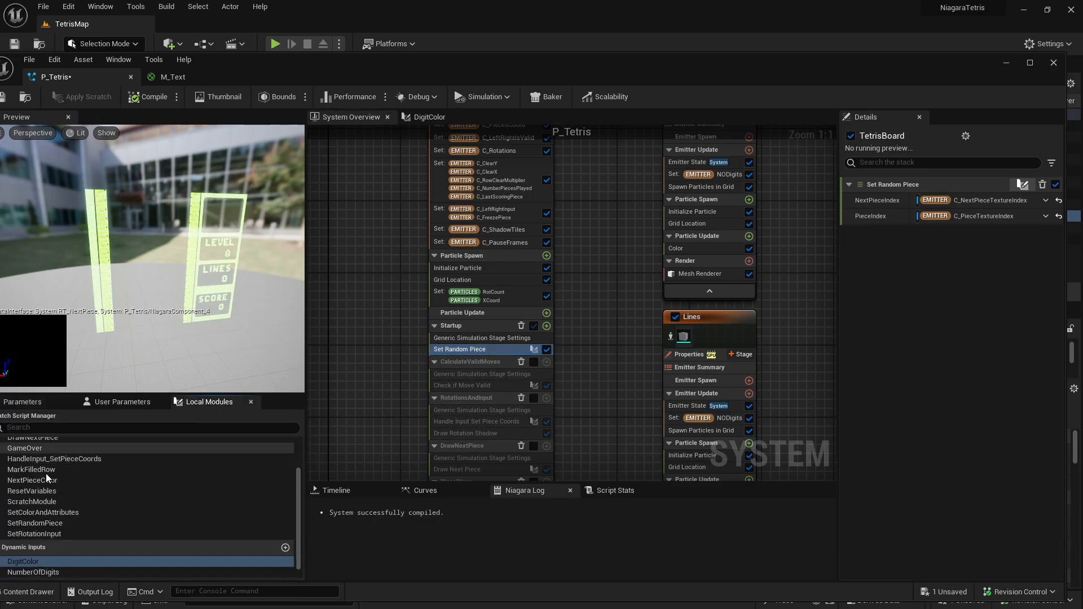
pyautogui.moveTo(558, 446); pyautogui.dragTo(560, 381, button='right')
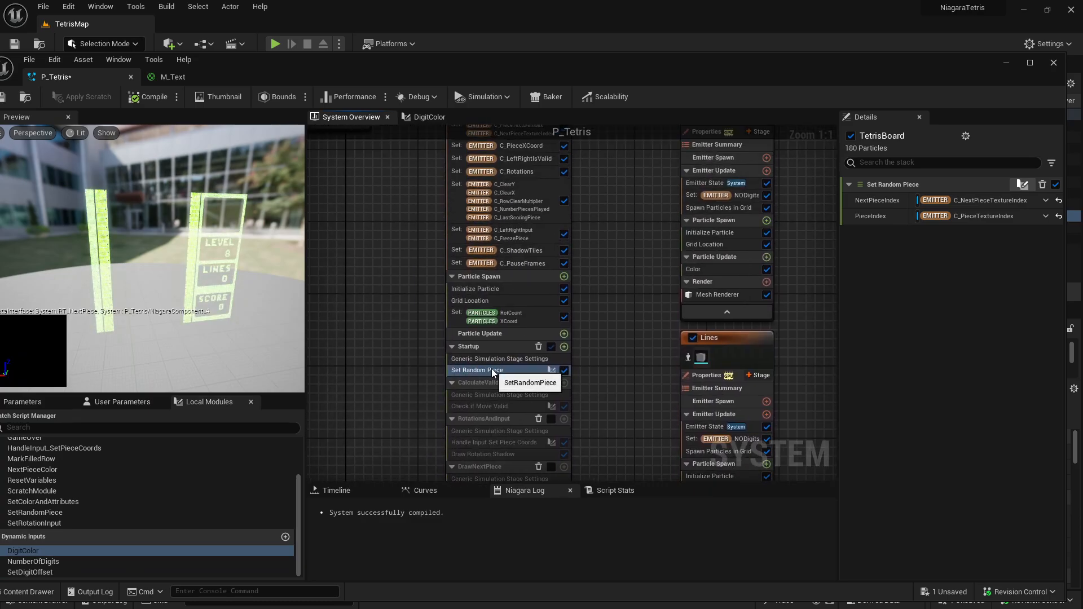
pyautogui.doubleClick(507, 371)
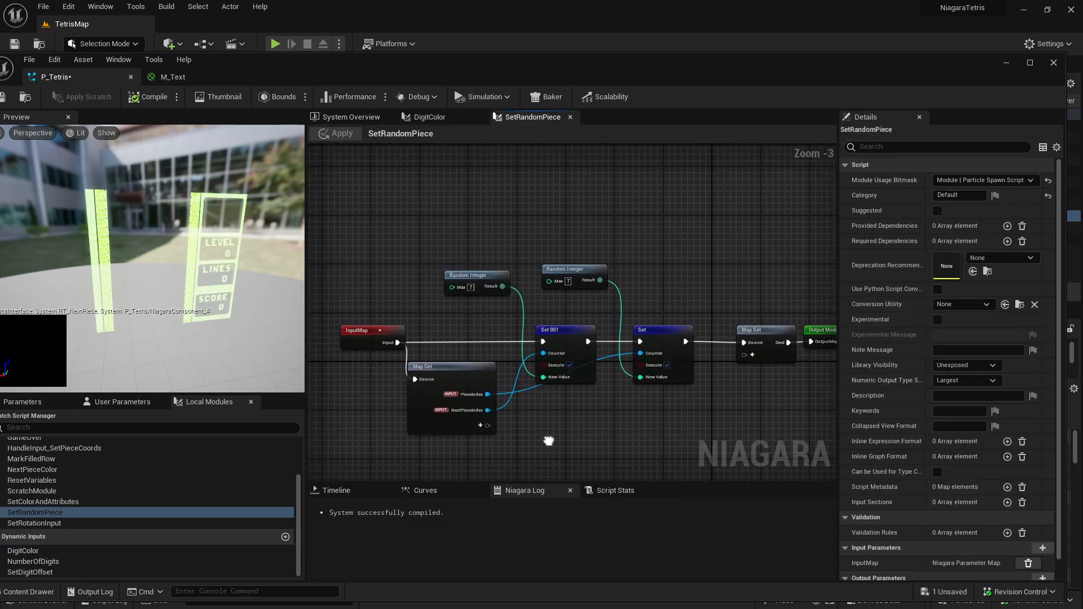
# Examine how SetRandomPiece's two Random Integer nodes feed the PieceIndex and NextPieceIndex counters.
pyautogui.scroll(2, 585, 421)
pyautogui.moveTo(712, 162); pyautogui.dragTo(452, 215)
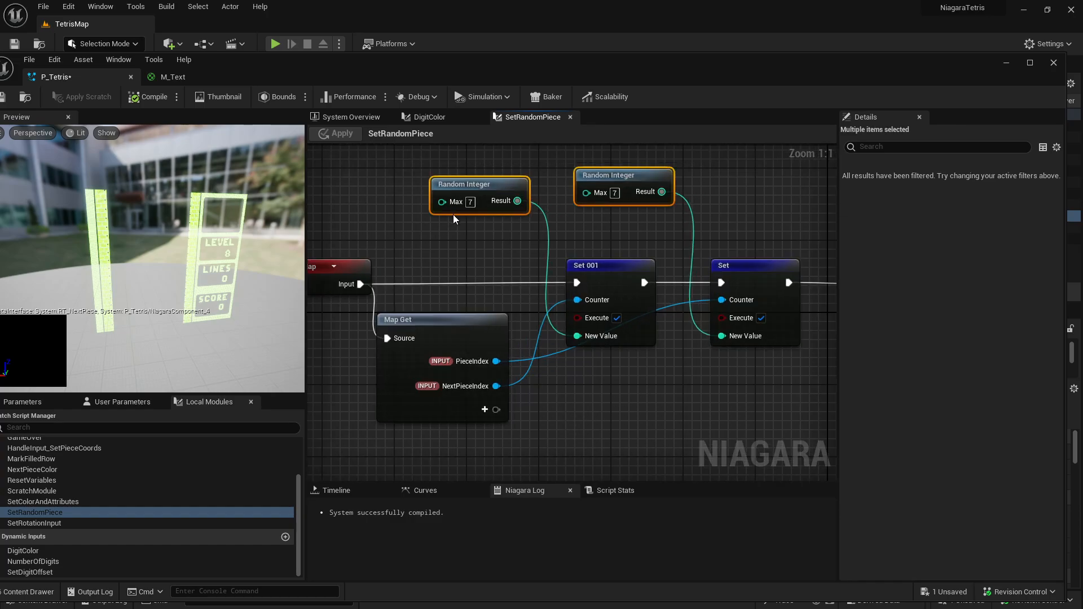
pyautogui.click(465, 253)
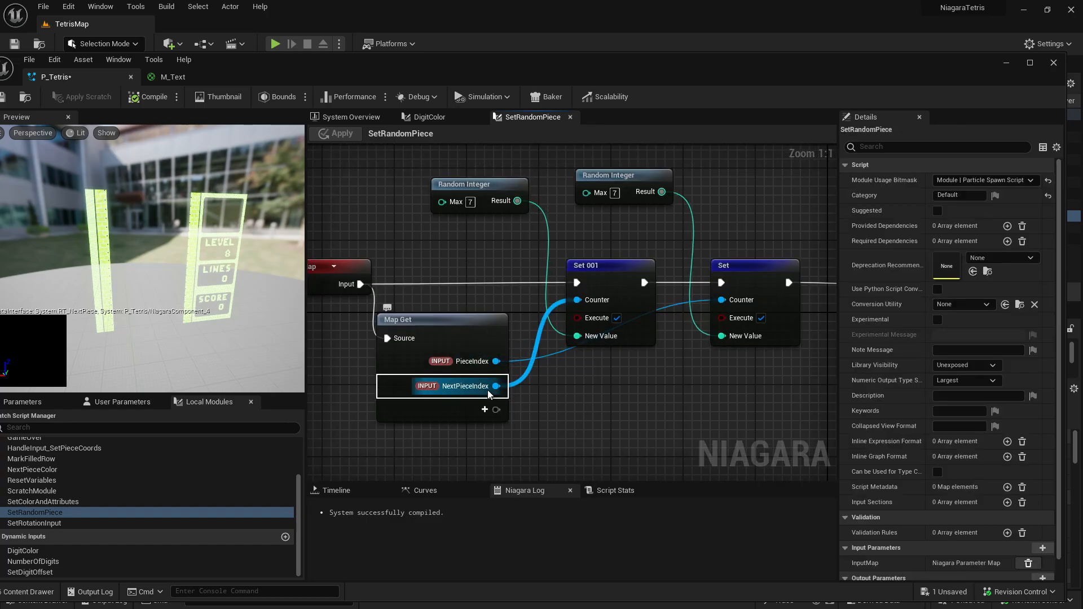
pyautogui.moveTo(727, 173); pyautogui.dragTo(468, 235)
pyautogui.click(699, 218)
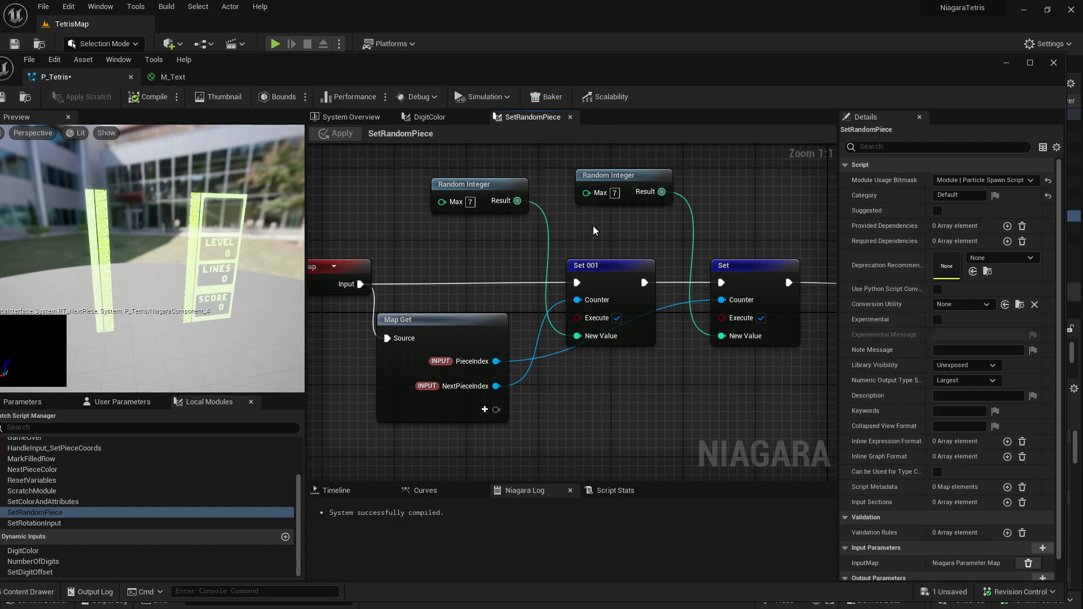
pyautogui.moveTo(640, 234); pyautogui.dragTo(544, 247, button='right')
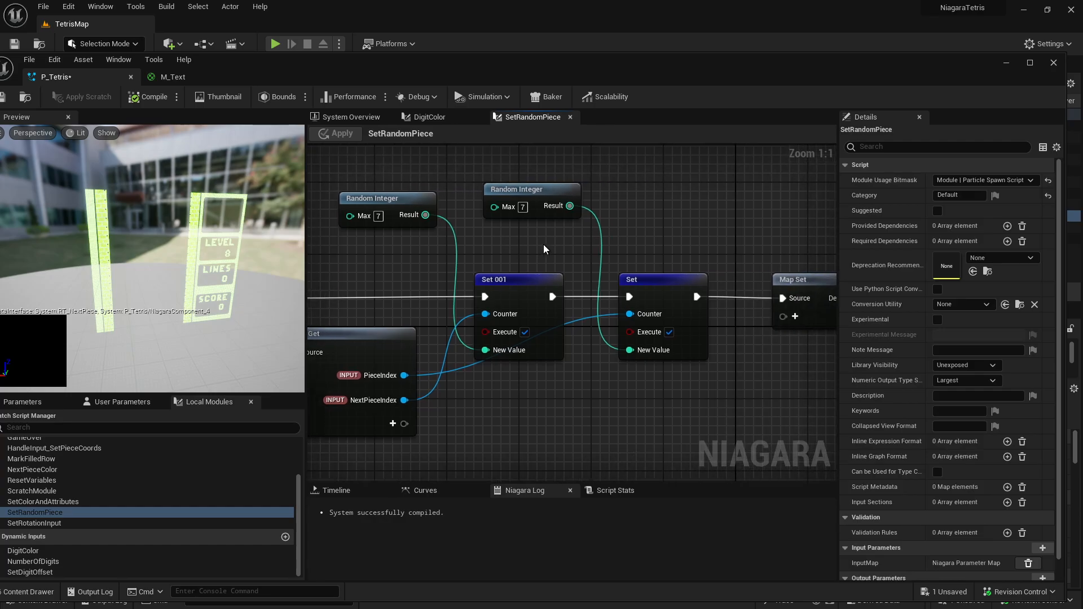
# Return to the system overview, glance at CalculateValidMoves, enable TetrisBoard's DrawNextPiece stage and locate the NextPiece emitter.
pyautogui.click(338, 121)
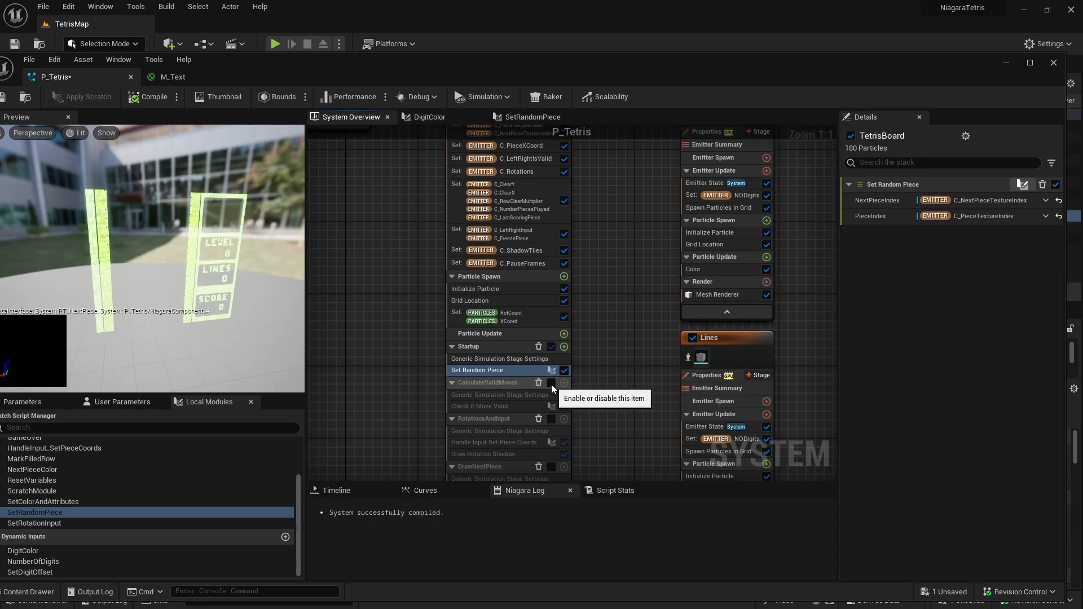
pyautogui.click(507, 383)
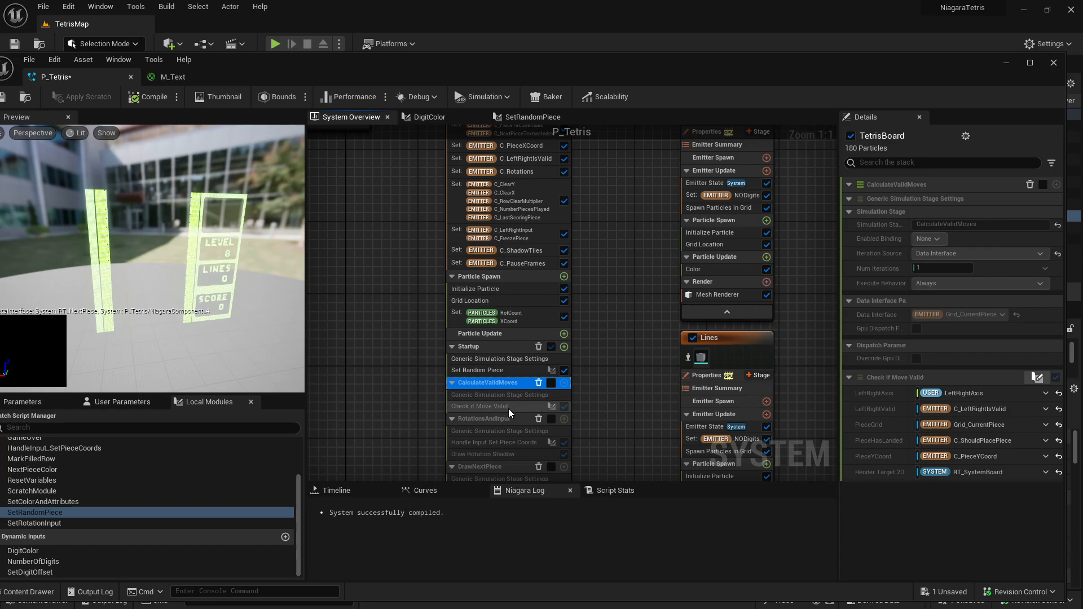
pyautogui.moveTo(609, 437); pyautogui.dragTo(603, 363, button='right')
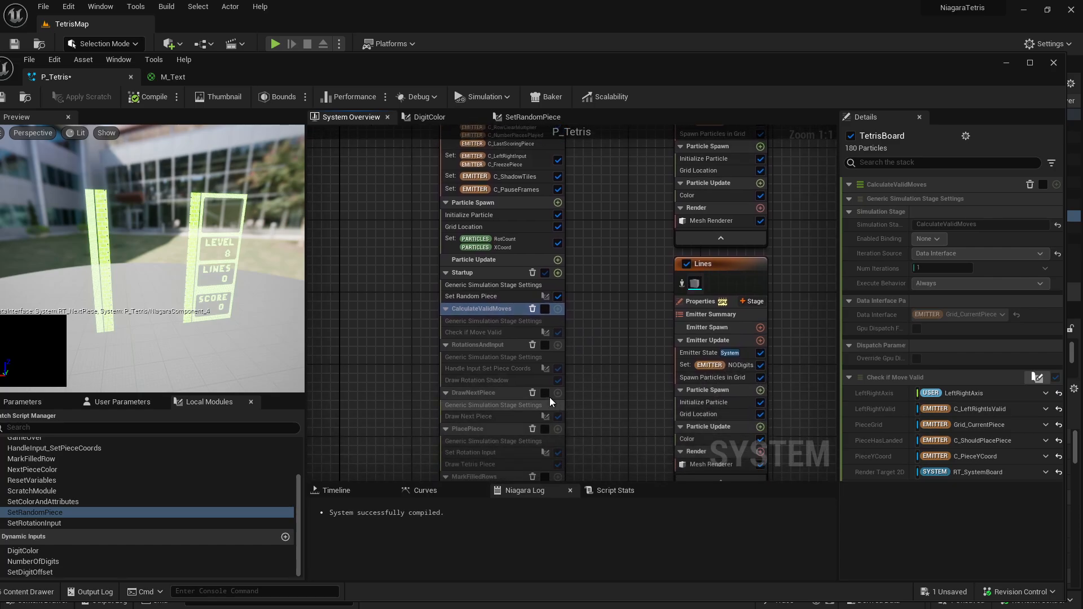
pyautogui.click(545, 393)
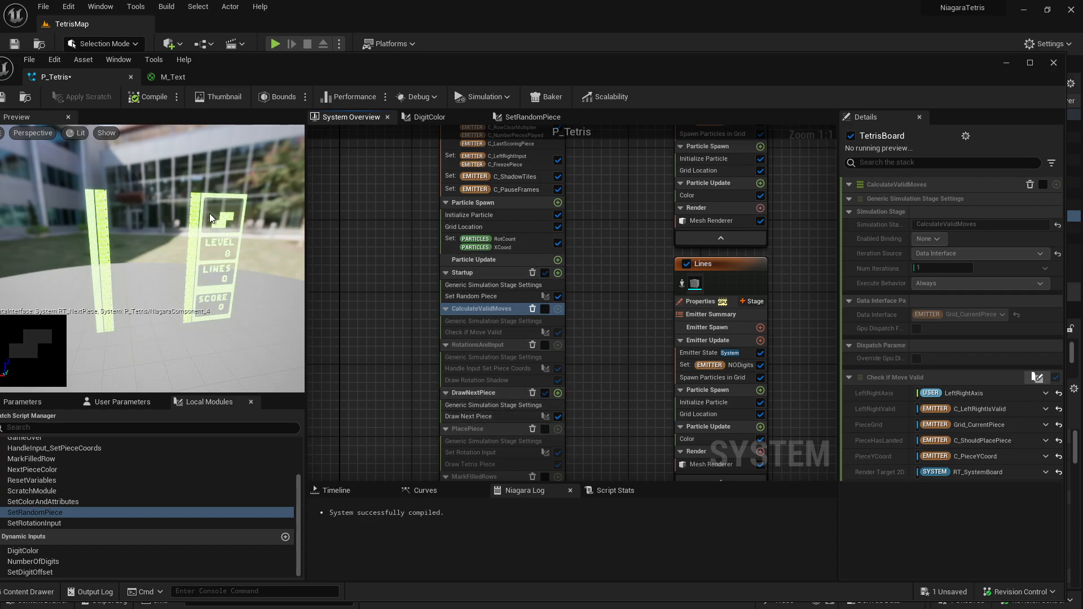
pyautogui.moveTo(610, 208); pyautogui.dragTo(491, 392, button='right')
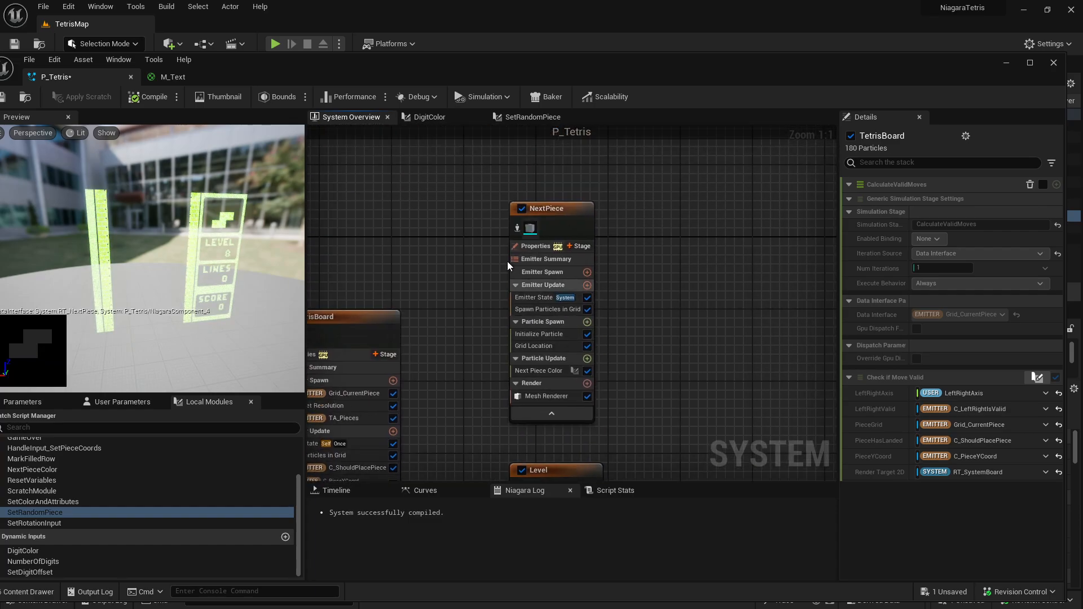
pyautogui.moveTo(506, 262)
pyautogui.mouseDown(button='right')
pyautogui.moveTo(552, 225)
pyautogui.moveTo(604, 285)
pyautogui.moveTo(579, 368)
pyautogui.moveTo(549, 321)
pyautogui.mouseUp(button='right')
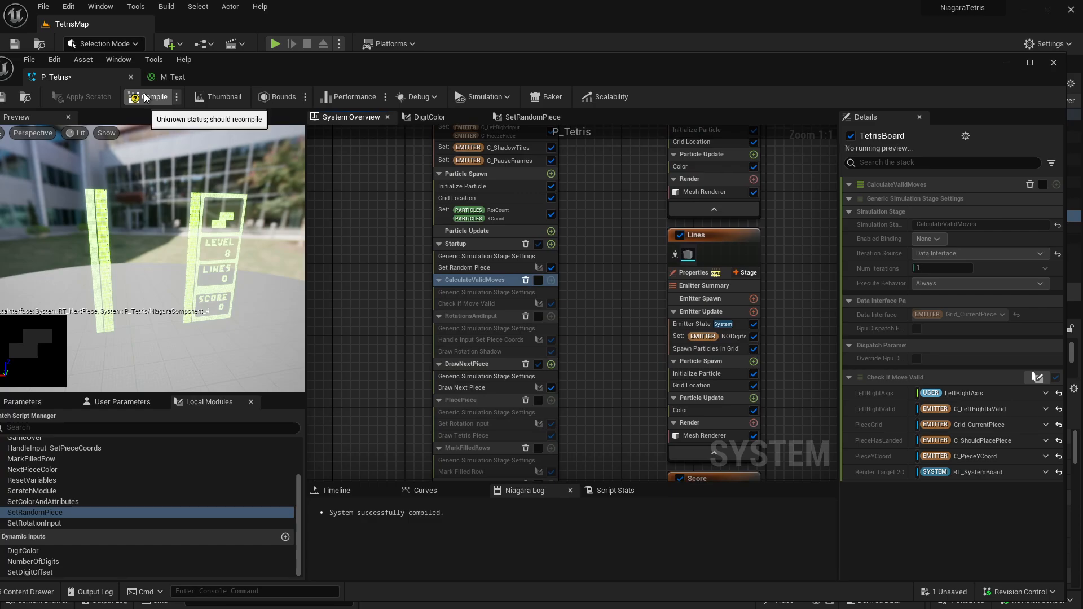
# Open the DrawNextPiece script and examine its Map Get inputs and the Exec to Unit and multiply nodes.
pyautogui.doubleClick(483, 387)
pyautogui.scroll(5, 502, 370)
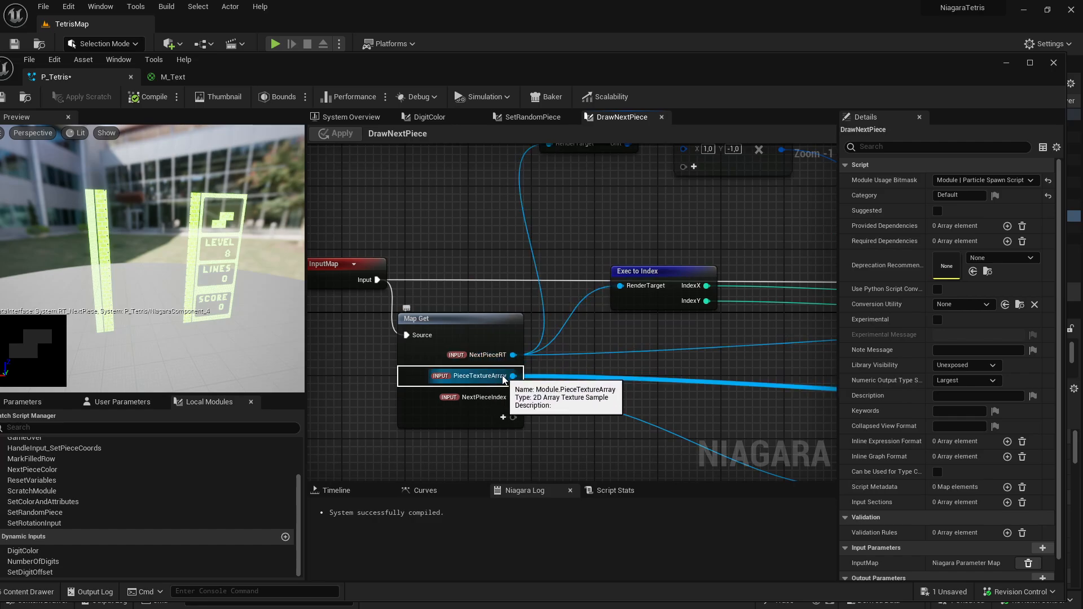
pyautogui.scroll(-3, 598, 384)
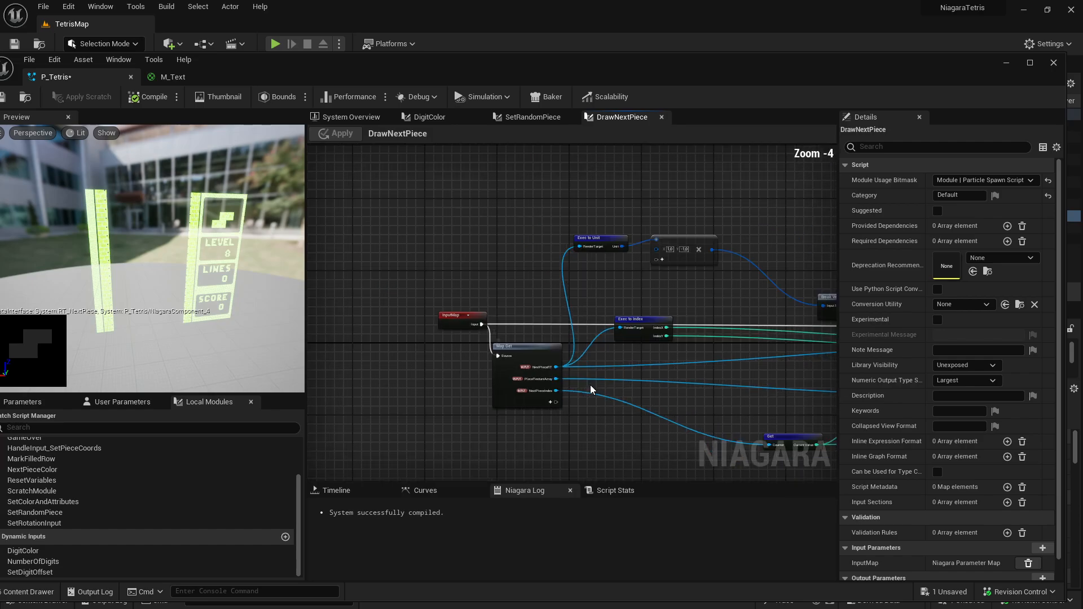
pyautogui.moveTo(770, 395); pyautogui.dragTo(607, 360, button='right')
pyautogui.scroll(2, 512, 221)
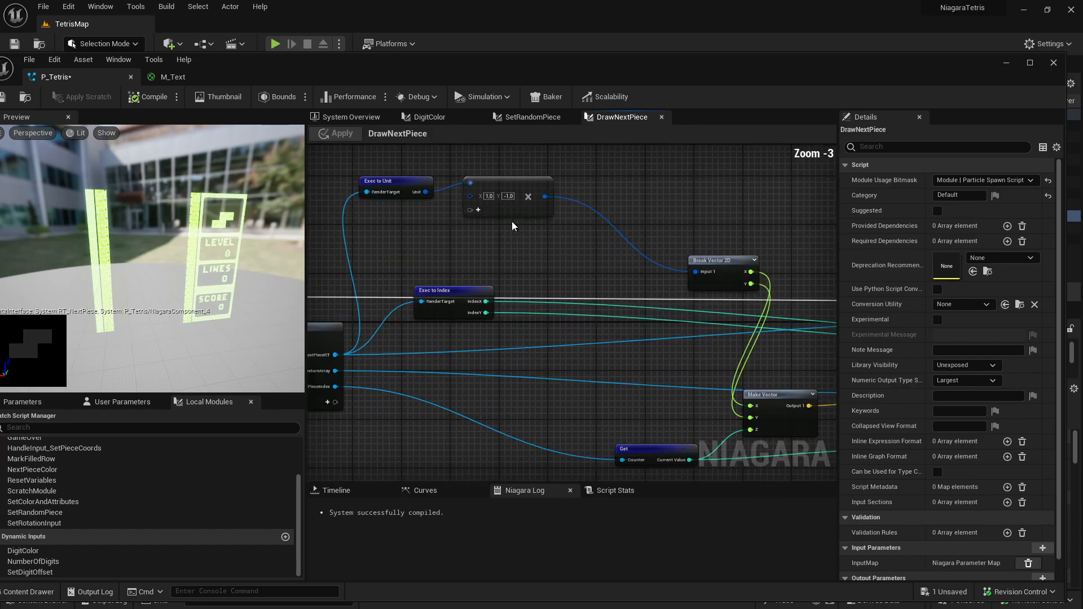
pyautogui.moveTo(509, 243); pyautogui.dragTo(399, 191)
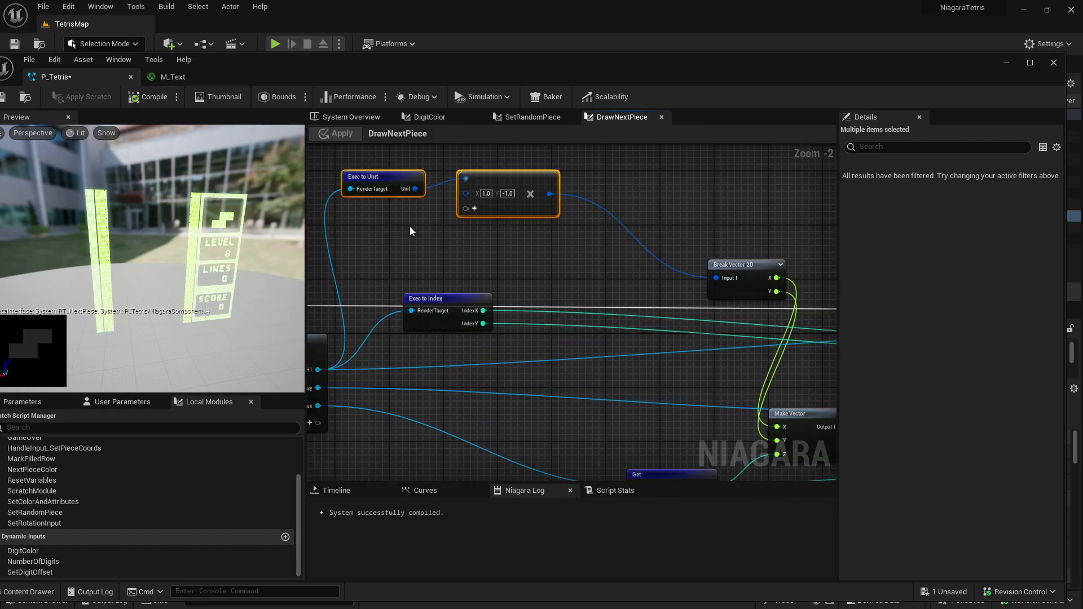
pyautogui.click(412, 228)
# Trace the NextPieceIndex counter's Get node into Make Vector and Sample Texture in the DrawNextPiece graph.
pyautogui.moveTo(608, 440); pyautogui.dragTo(425, 405, button='right')
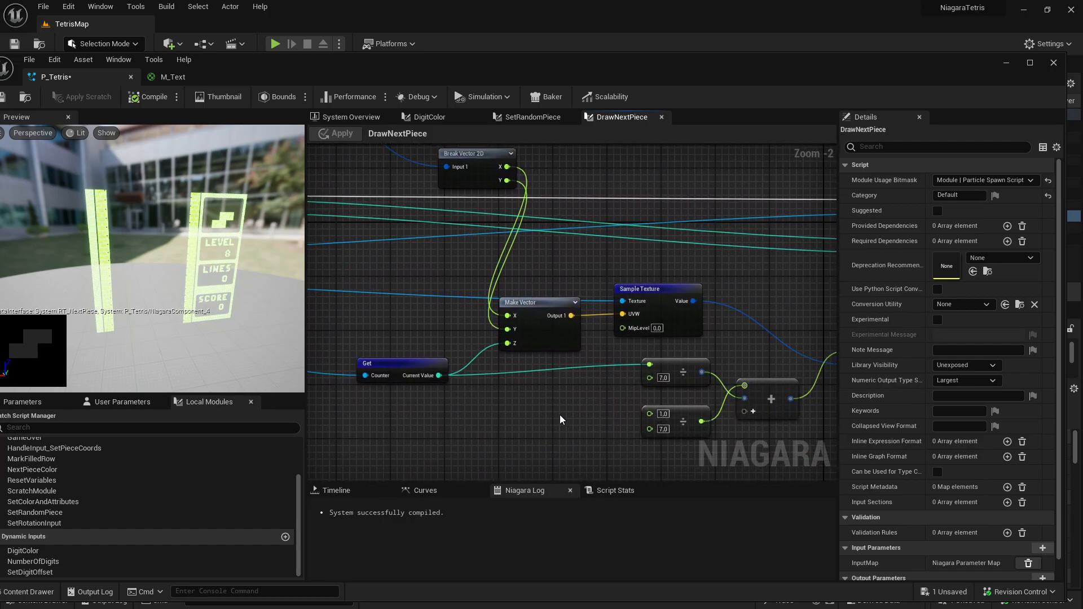
pyautogui.moveTo(560, 415); pyautogui.dragTo(576, 395, button='right')
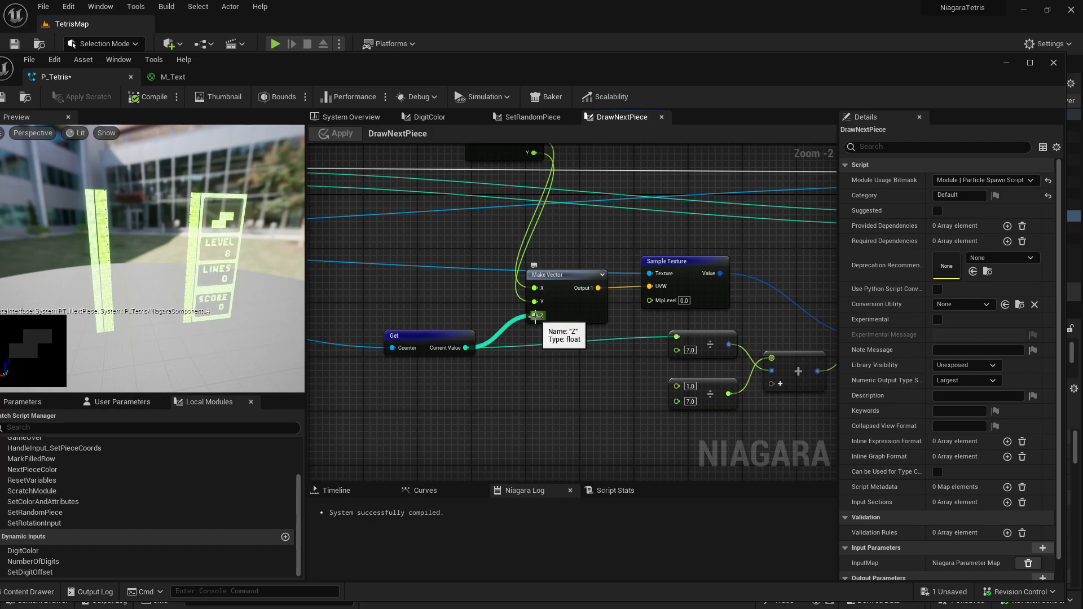
pyautogui.click(441, 338)
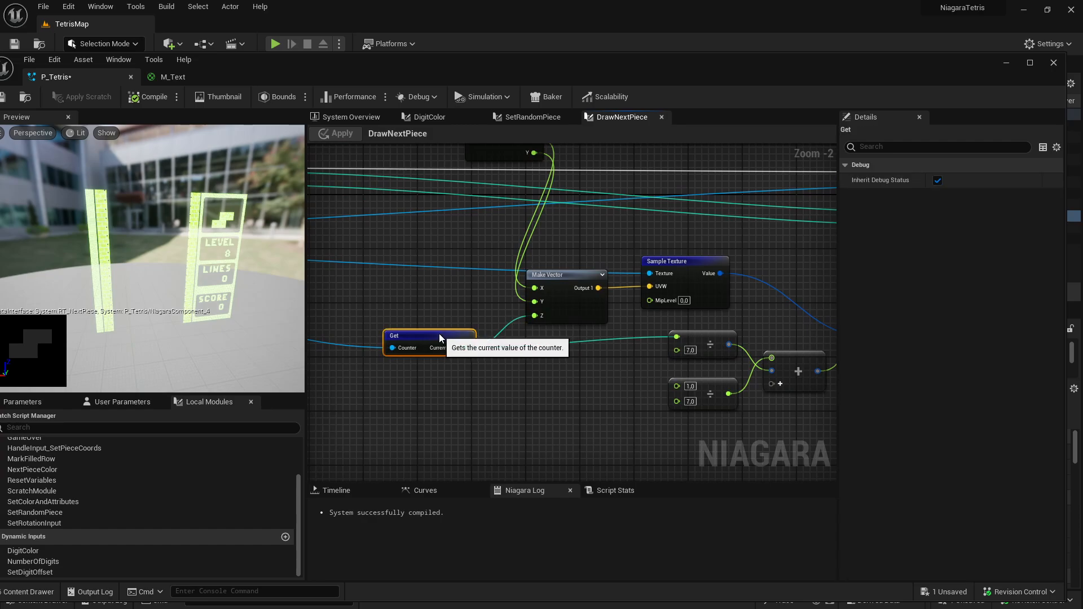
pyautogui.moveTo(377, 343); pyautogui.dragTo(768, 369, button='right')
pyautogui.moveTo(695, 396); pyautogui.dragTo(353, 352, button='right')
pyautogui.click(680, 242)
pyautogui.moveTo(800, 390); pyautogui.dragTo(495, 417, button='right')
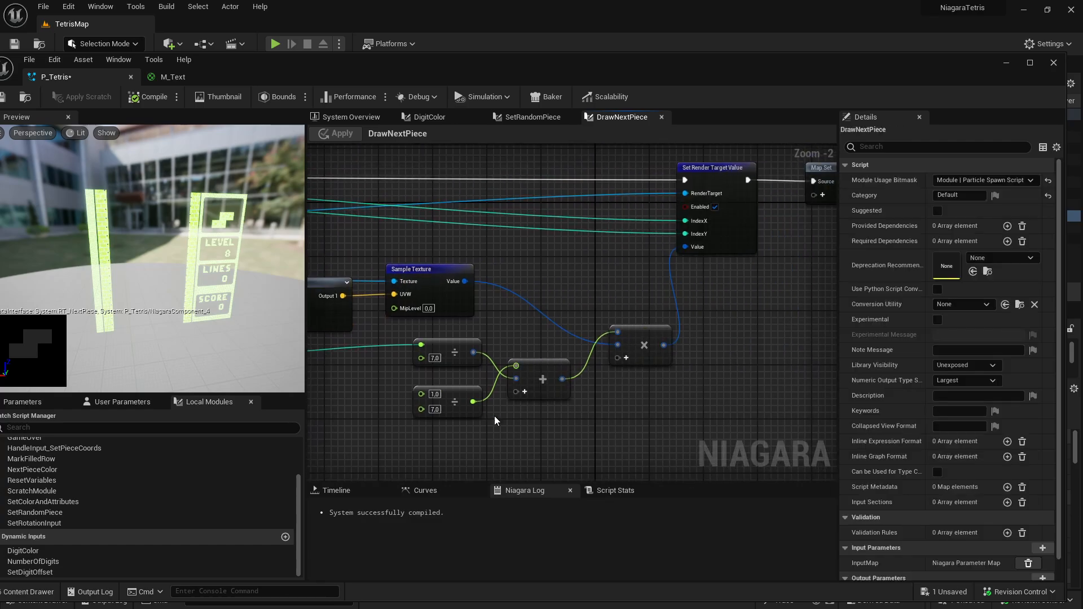
# Examine DrawNextPiece's divide and add nodes, the multiply with the sampled texture, and the Set Render Target Value node.
pyautogui.moveTo(550, 450); pyautogui.dragTo(583, 411, button='right')
pyautogui.scroll(2, 583, 411)
pyautogui.moveTo(557, 391); pyautogui.dragTo(427, 291)
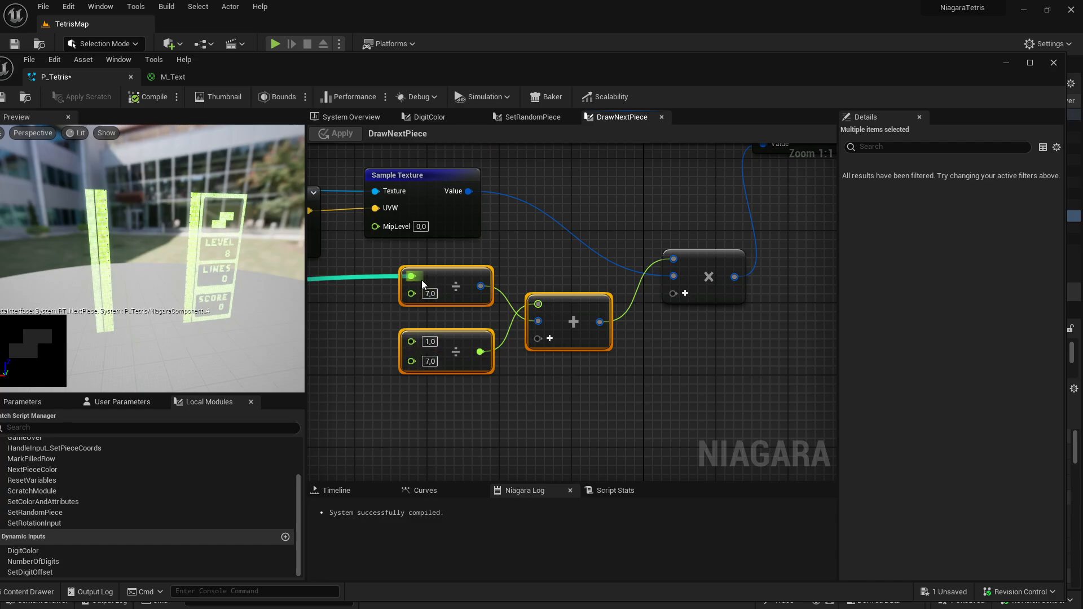
pyautogui.moveTo(722, 349); pyautogui.dragTo(523, 465, button='right')
pyautogui.moveTo(667, 292); pyautogui.dragTo(597, 367, button='right')
pyautogui.moveTo(599, 369); pyautogui.dragTo(557, 331)
pyautogui.click(662, 345)
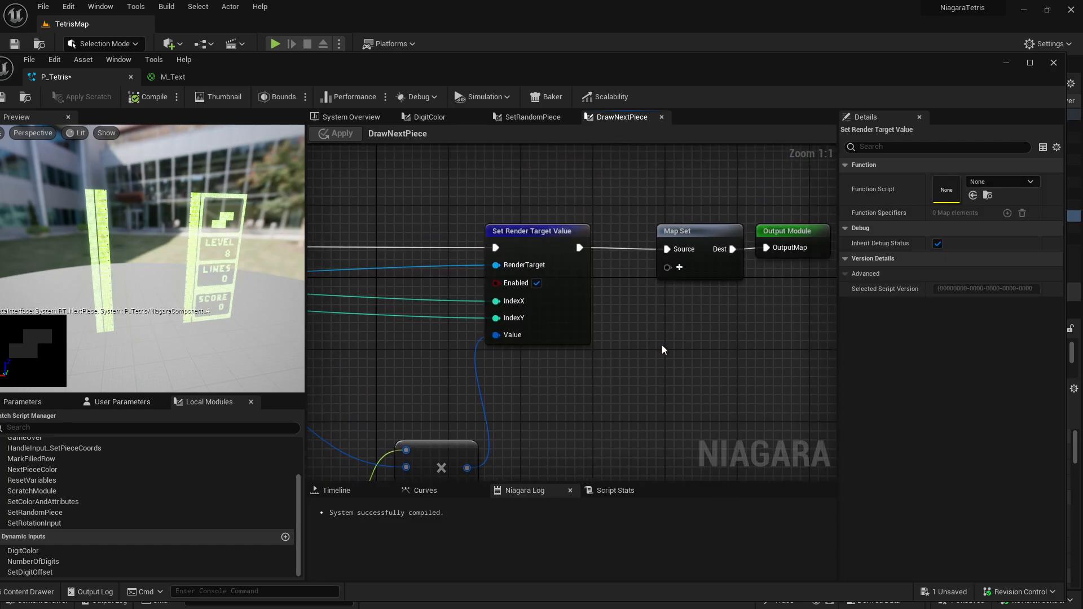
pyautogui.moveTo(689, 304); pyautogui.dragTo(593, 341, button='right')
# Return to the system overview and review NextPiece's Spawn Particles in Grid, Initialize Particle and Grid Location settings.
pyautogui.click(364, 117)
pyautogui.moveTo(611, 220); pyautogui.dragTo(472, 475, button='right')
pyautogui.moveTo(685, 306); pyautogui.dragTo(623, 476, button='right')
pyautogui.moveTo(622, 263); pyautogui.dragTo(629, 321, button='right')
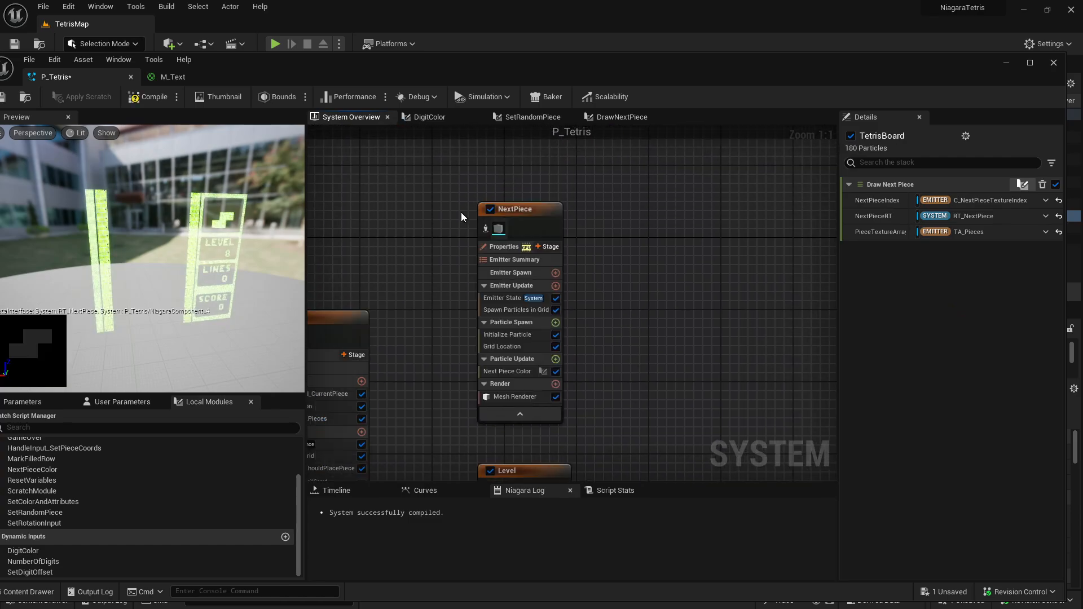
pyautogui.click(533, 310)
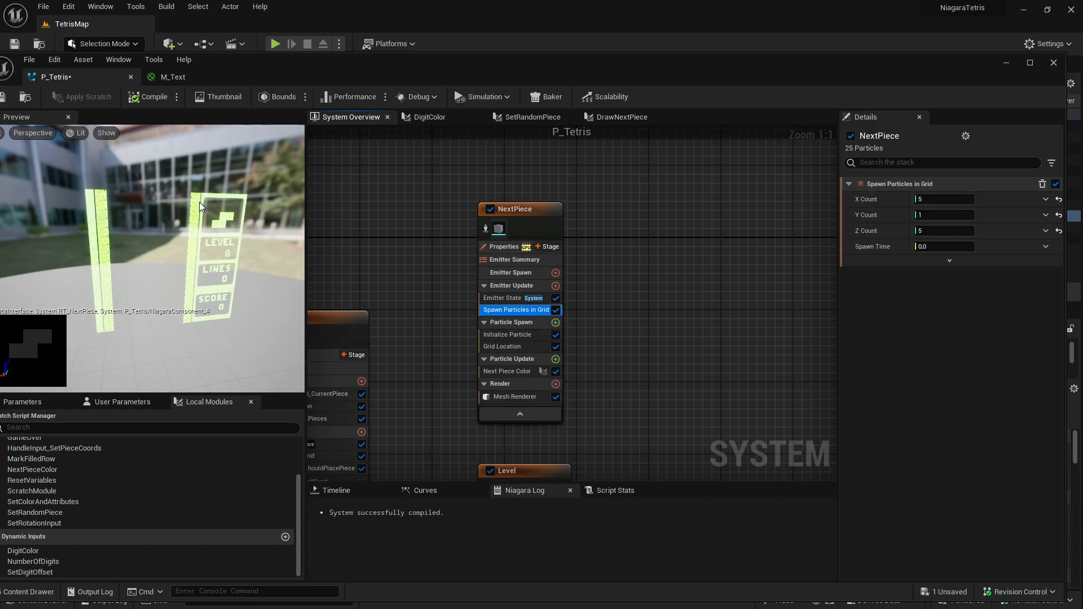
pyautogui.click(527, 334)
pyautogui.click(529, 347)
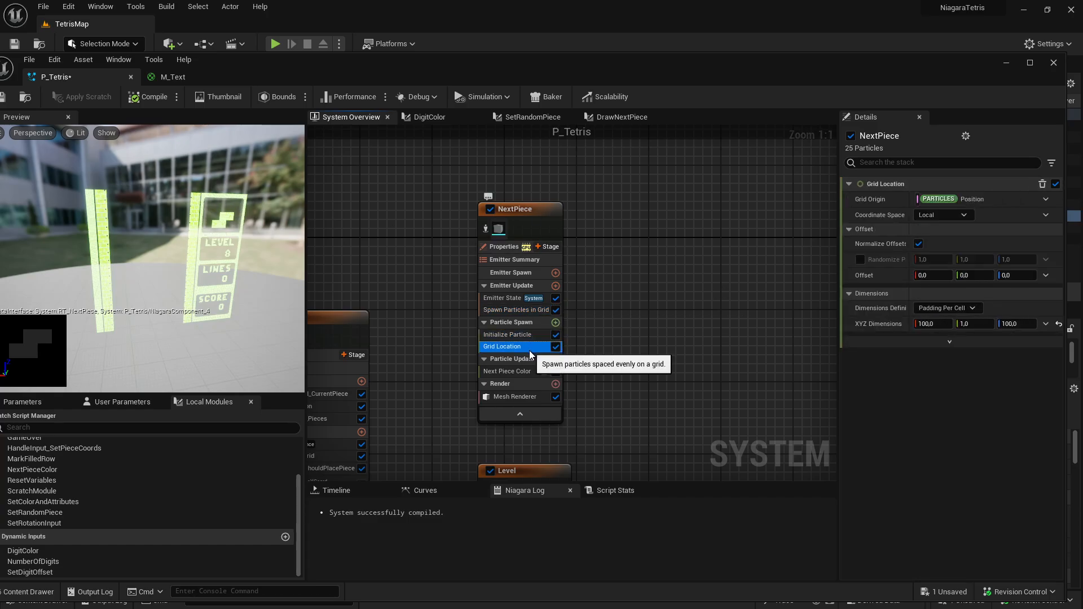
# Open the NextPieceColor script and examine its Sample Render Target Value, color conversion and Map Set nodes.
pyautogui.click(524, 372)
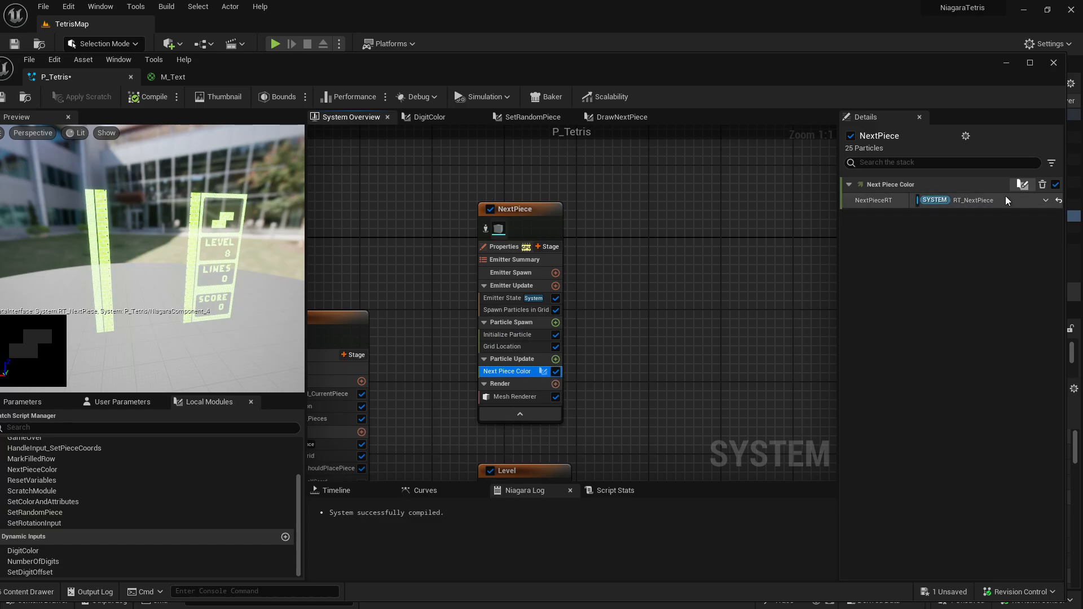
pyautogui.click(1024, 185)
pyautogui.scroll(3, 621, 332)
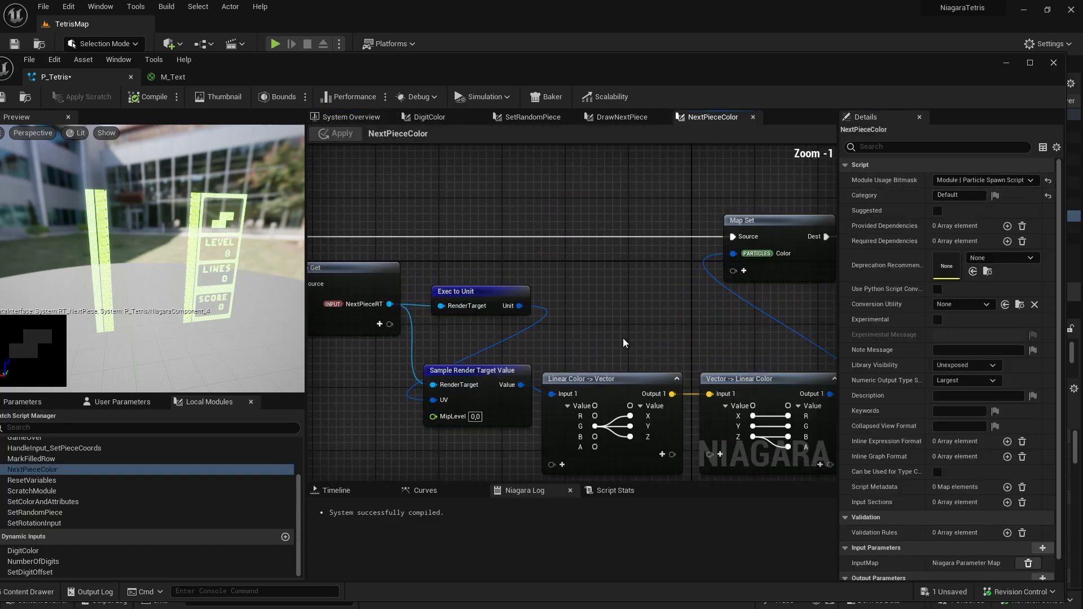
pyautogui.moveTo(742, 335); pyautogui.dragTo(540, 342, button='right')
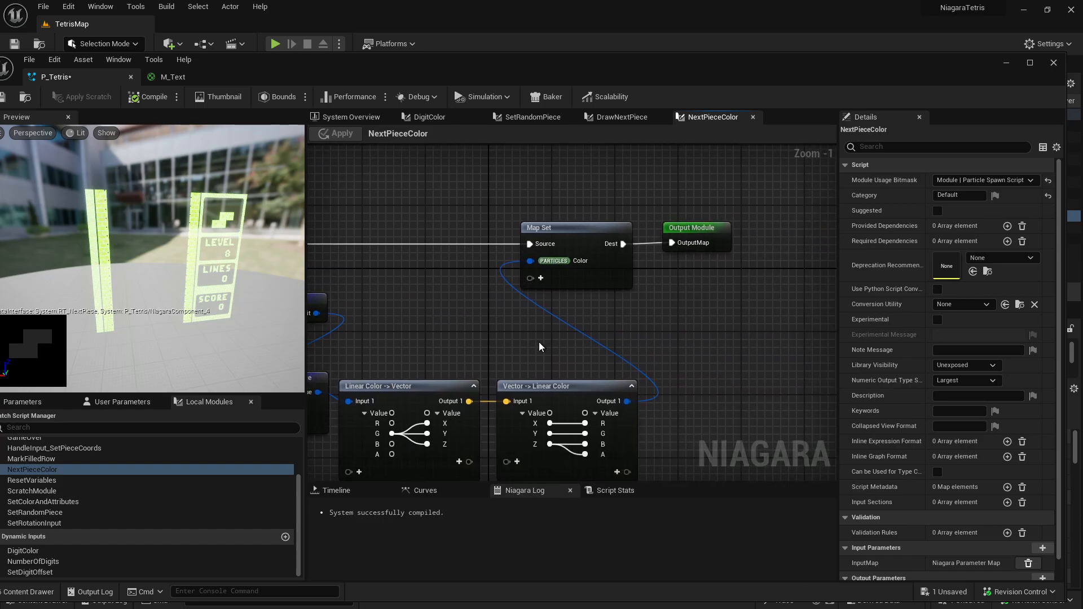
# Return to the system overview and review NextPiece's Mesh Renderer, the RT_SystemBoard and RT_NextPiece render target settings, and NextPiece's emitter properties.
pyautogui.click(351, 116)
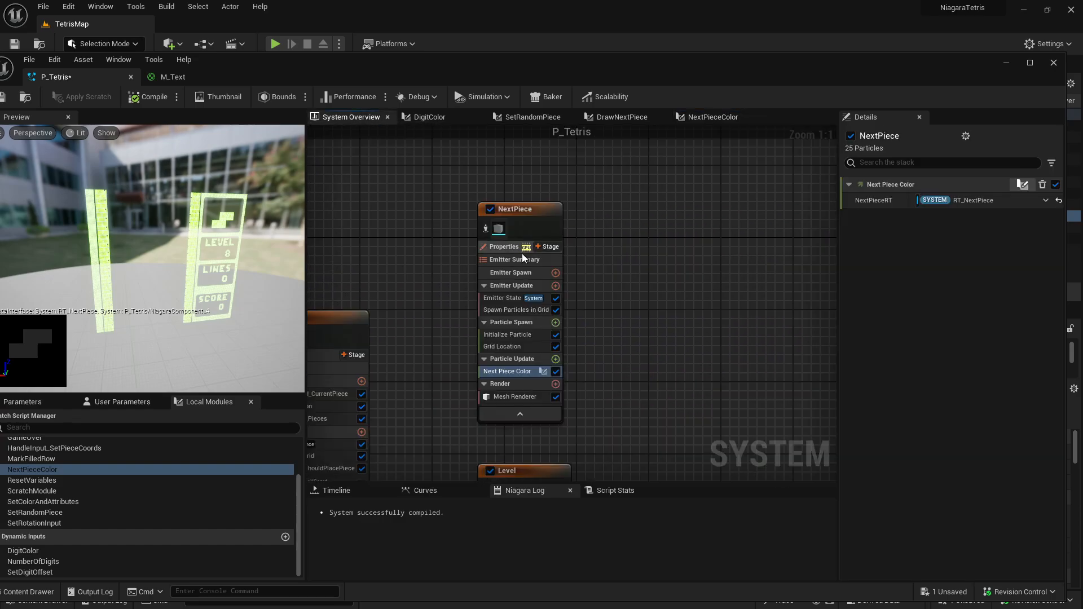
pyautogui.click(514, 396)
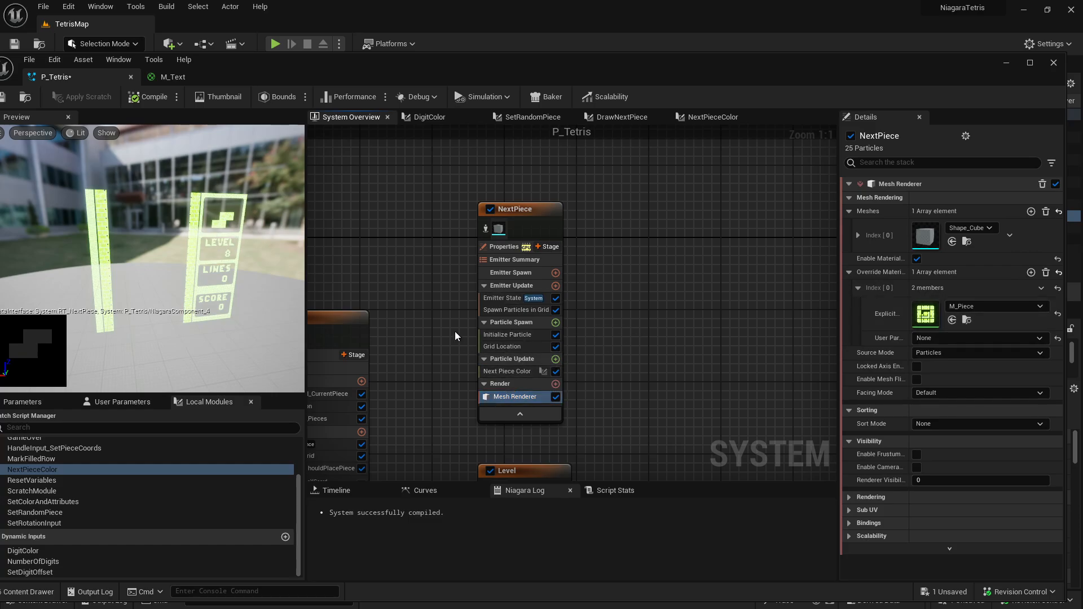
pyautogui.moveTo(419, 372); pyautogui.dragTo(835, 369, button='right')
pyautogui.click(467, 374)
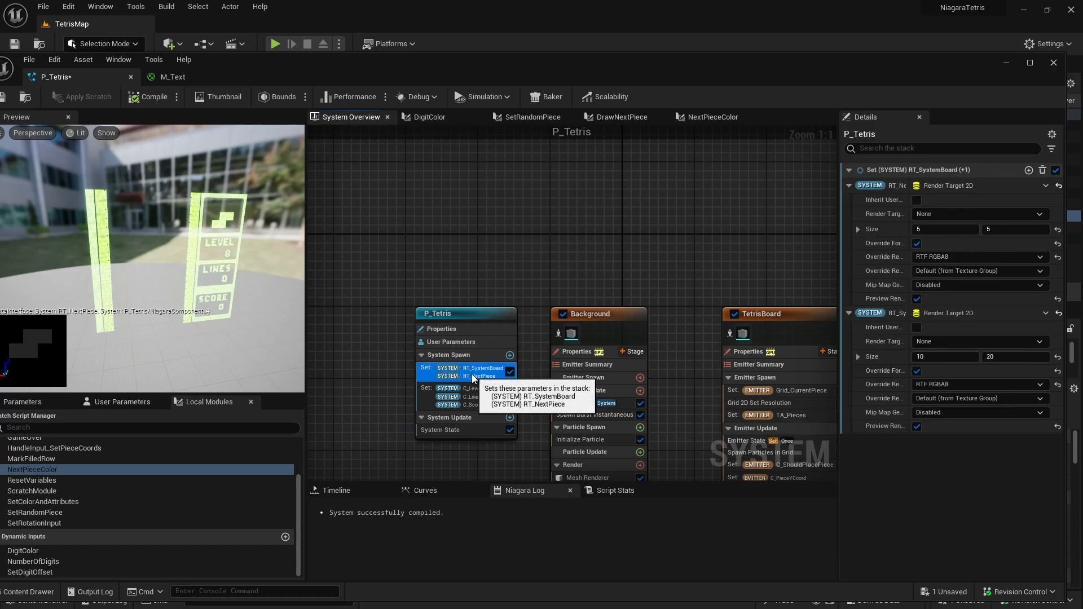
pyautogui.moveTo(691, 259); pyautogui.dragTo(350, 232, button='right')
pyautogui.click(668, 173)
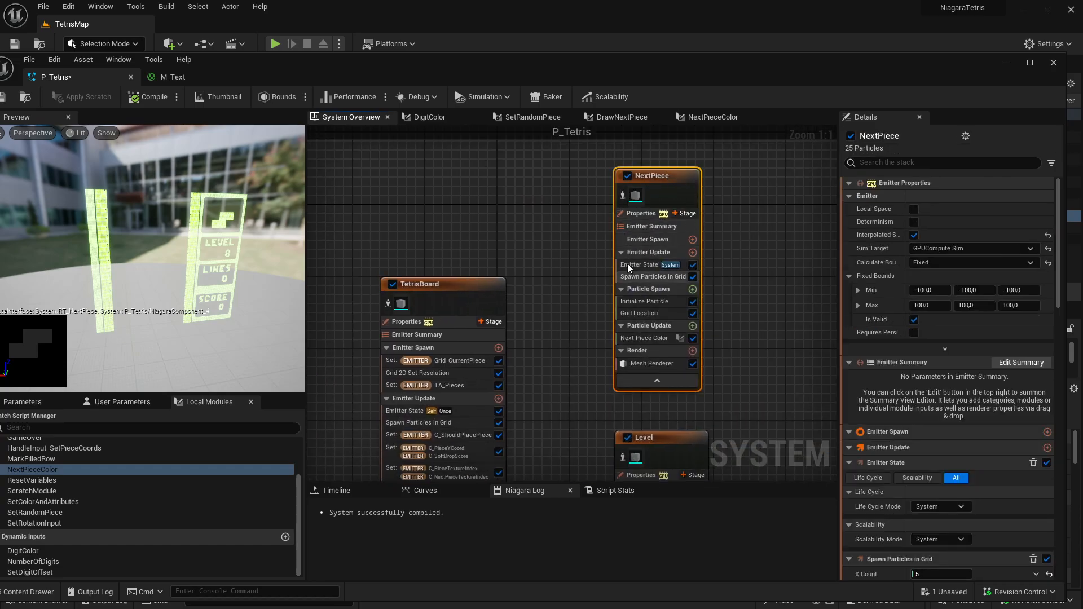
# Enable the PlacePiece simulation stage in the TetrisBoard emitter.
pyautogui.moveTo(550, 418); pyautogui.dragTo(595, 205, button='right')
pyautogui.moveTo(581, 407); pyautogui.dragTo(570, 234, button='right')
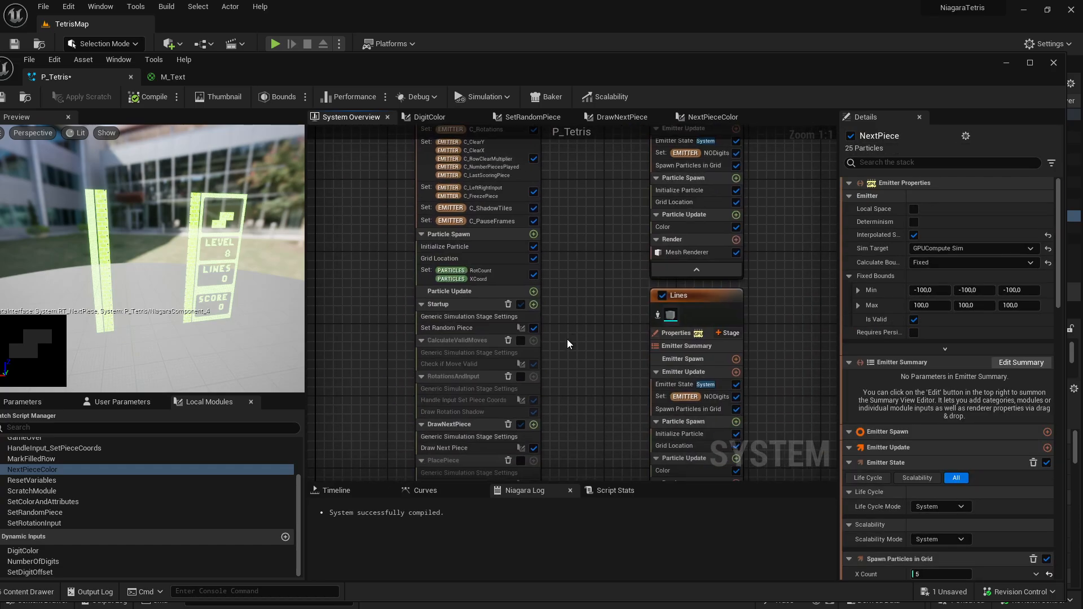
pyautogui.moveTo(575, 368); pyautogui.dragTo(584, 300, button='right')
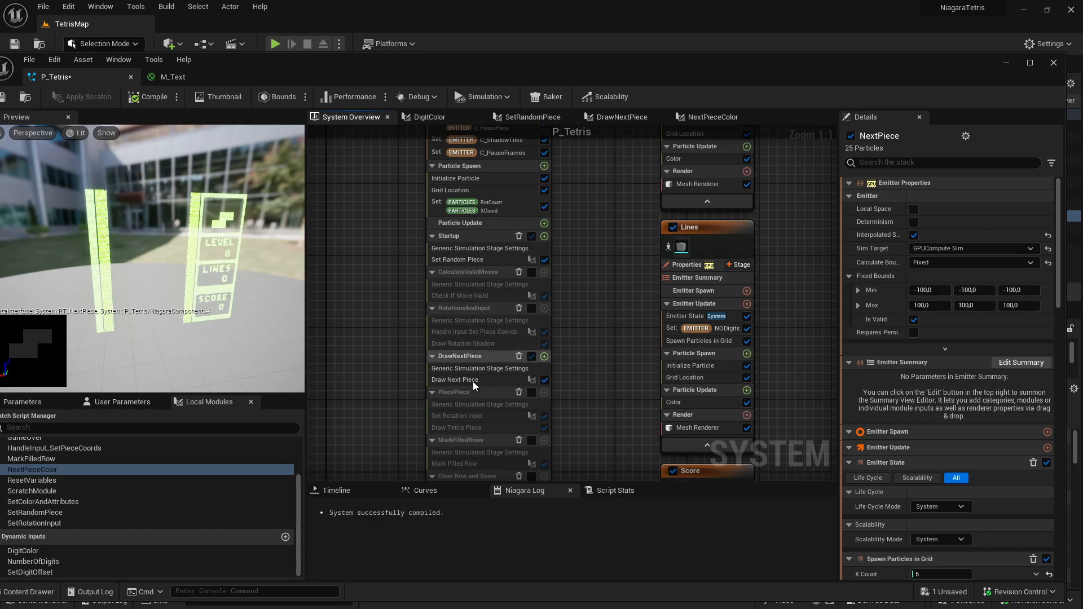
pyautogui.moveTo(600, 431); pyautogui.dragTo(607, 355, button='right')
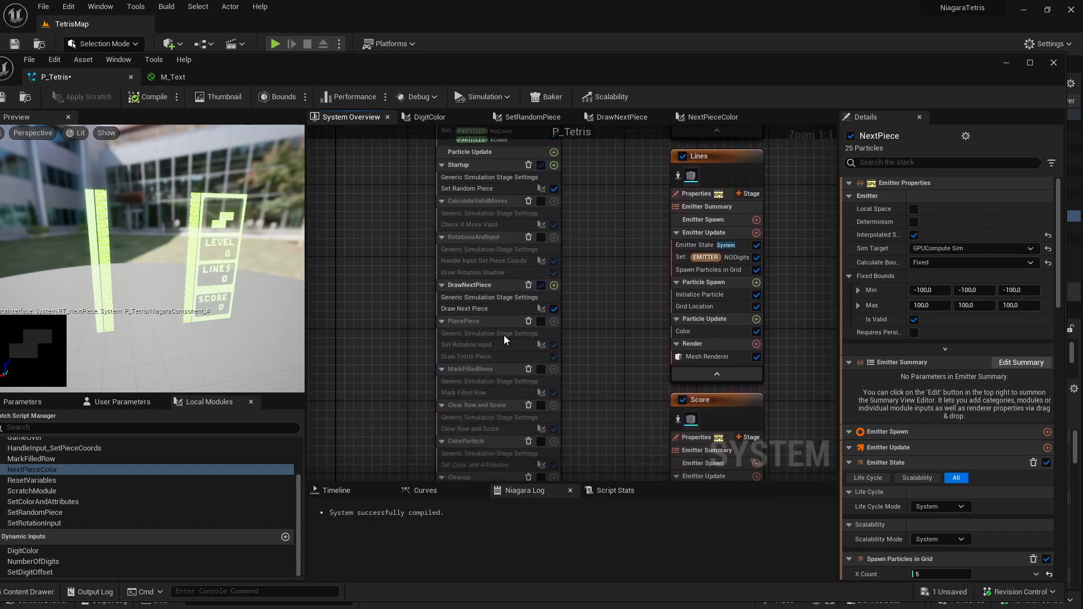
pyautogui.click(541, 321)
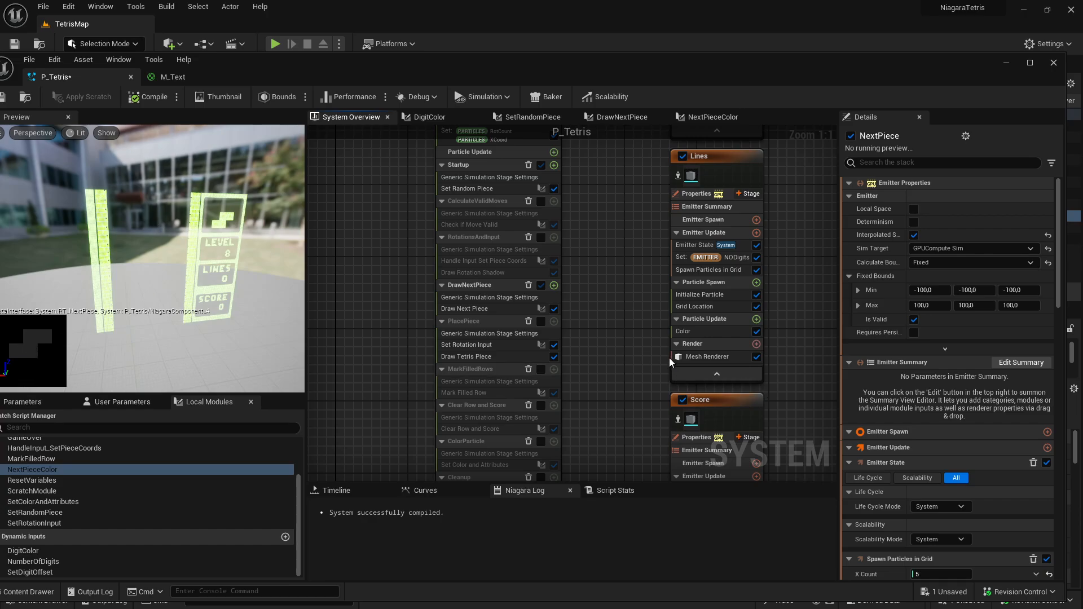
pyautogui.click(542, 322)
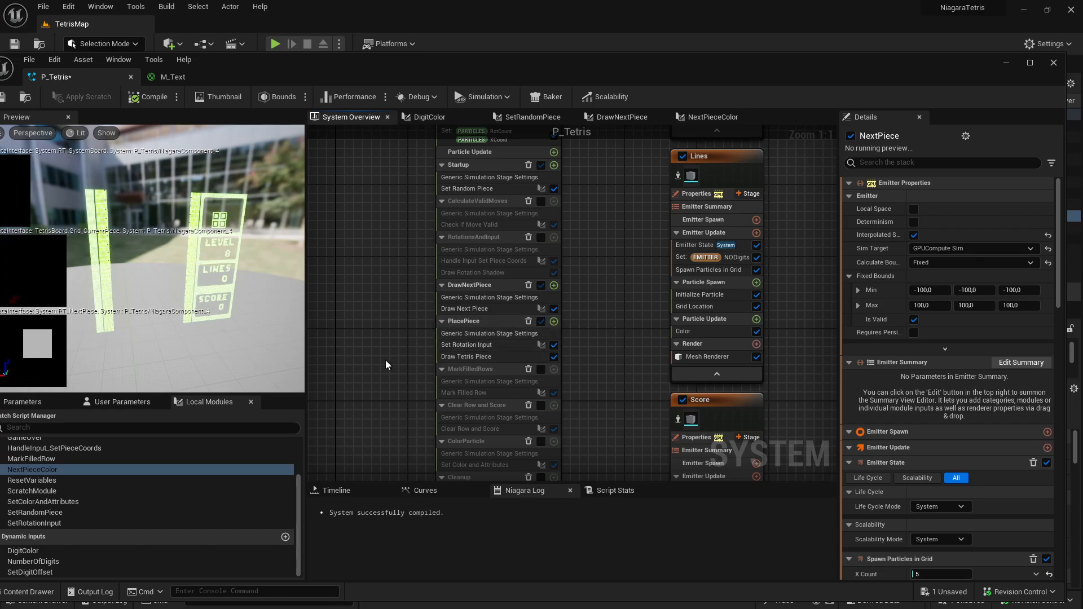
# Recompile the system three times to compare the current piece and next piece previews with PlacePiece enabled.
pyautogui.click(150, 98)
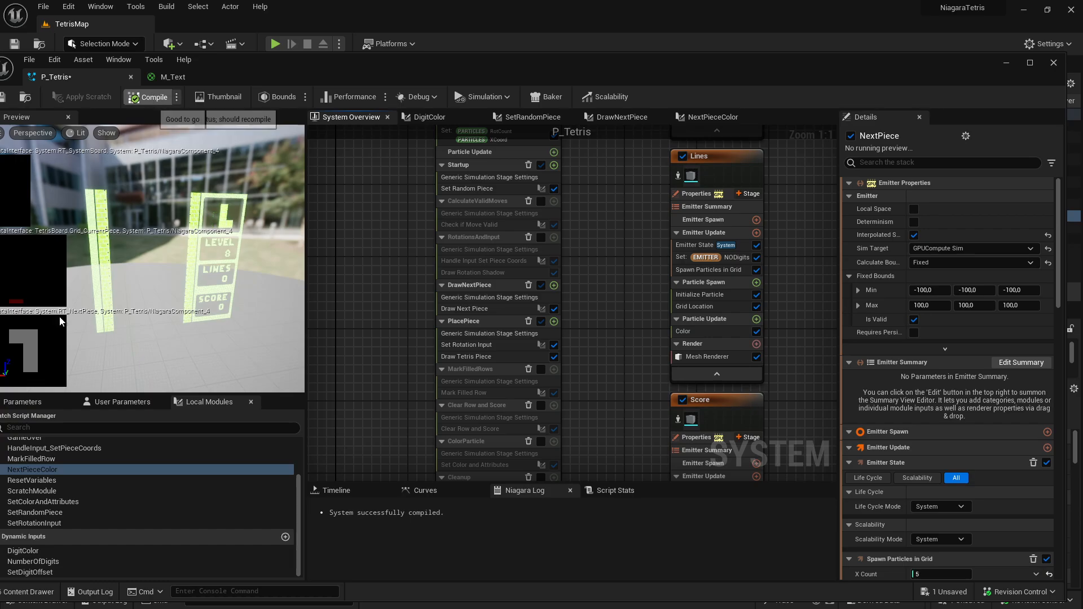
pyautogui.click(148, 97)
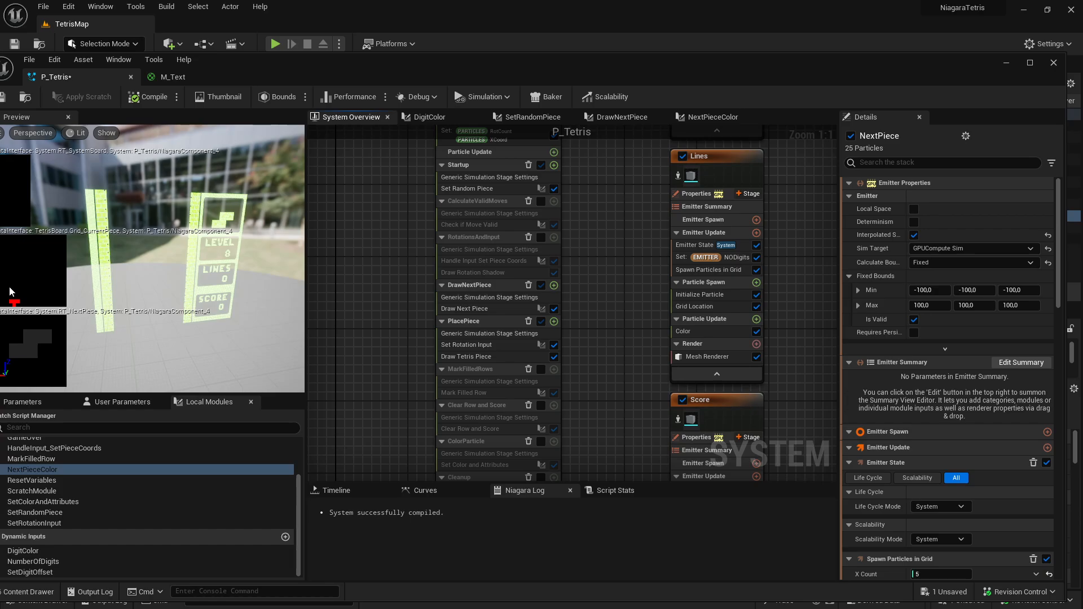
pyautogui.click(145, 96)
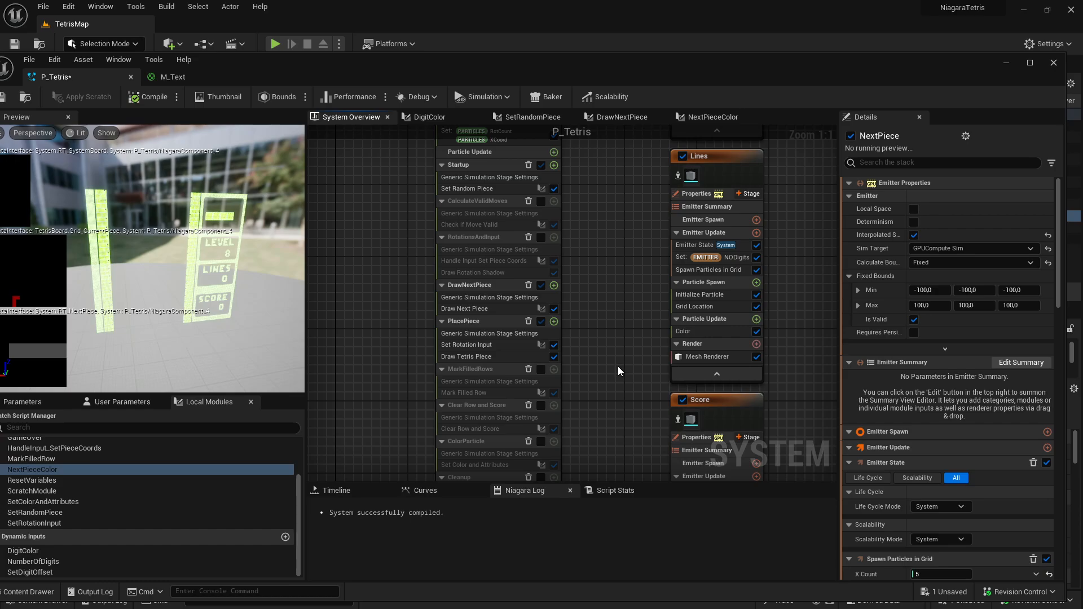
# Enable TetrisBoard's RotationsAndInput simulation stage and save P_Tetris.
pyautogui.click(542, 237)
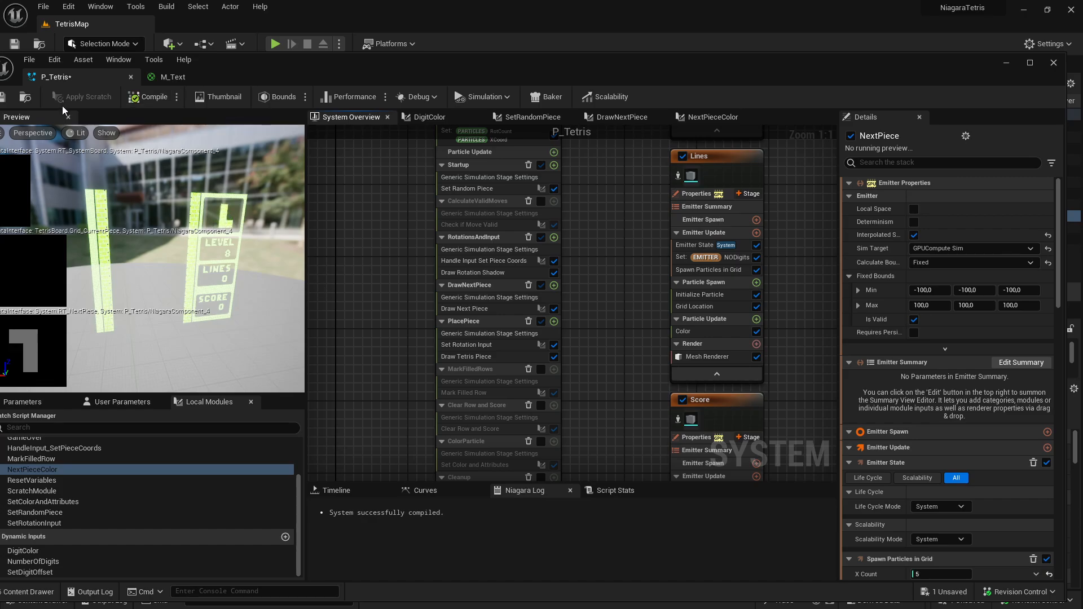
pyautogui.hotkey('ctrl', 's')
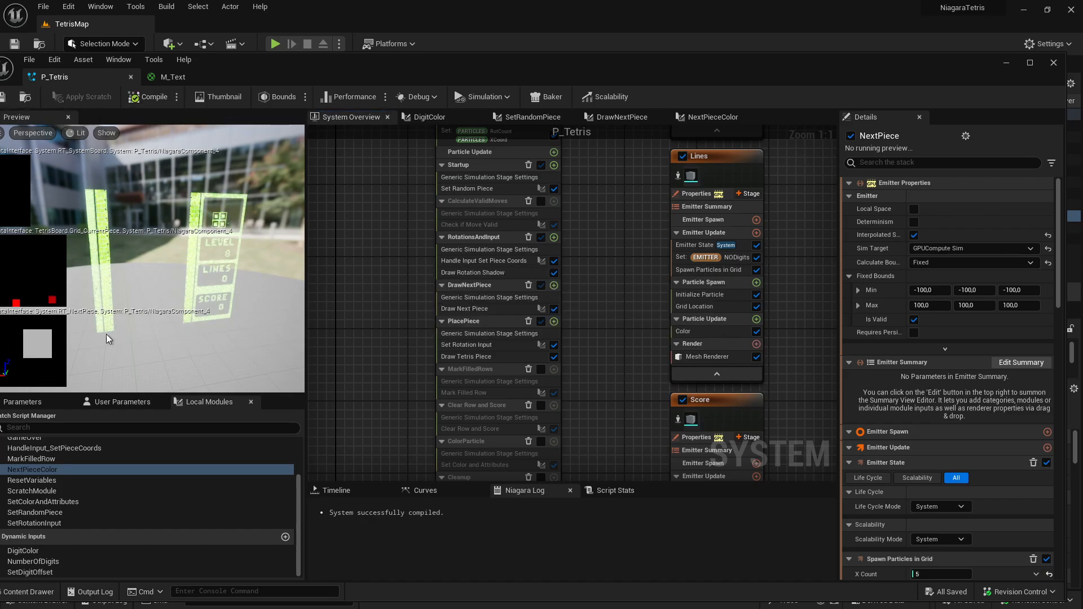
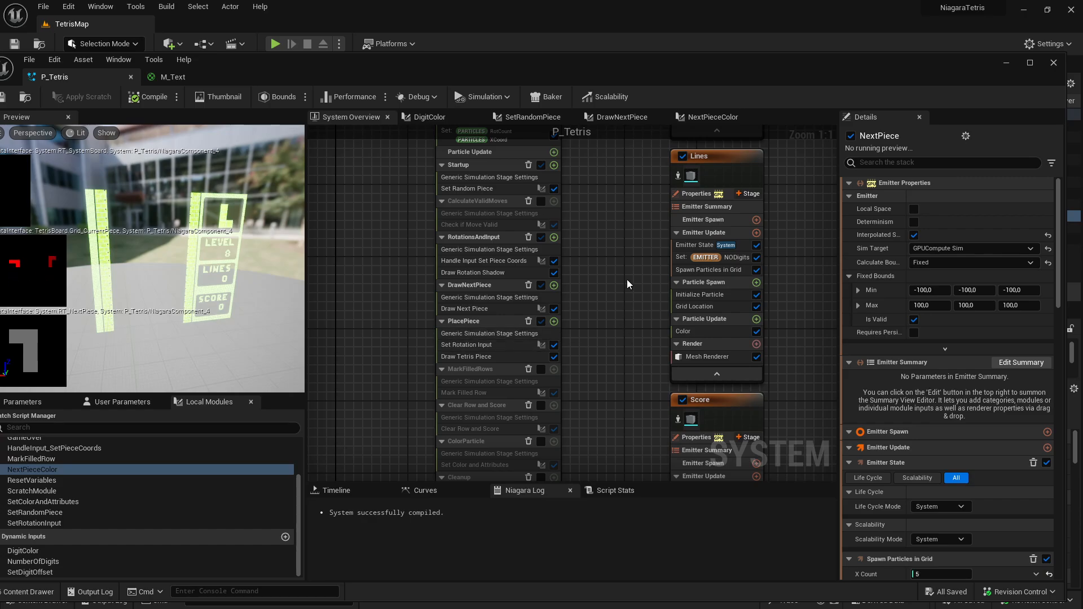
# Open the HandleInput_SetPieceCoords script from RotationsAndInput and examine its overall graph and Map Get inputs.
pyautogui.click(499, 261)
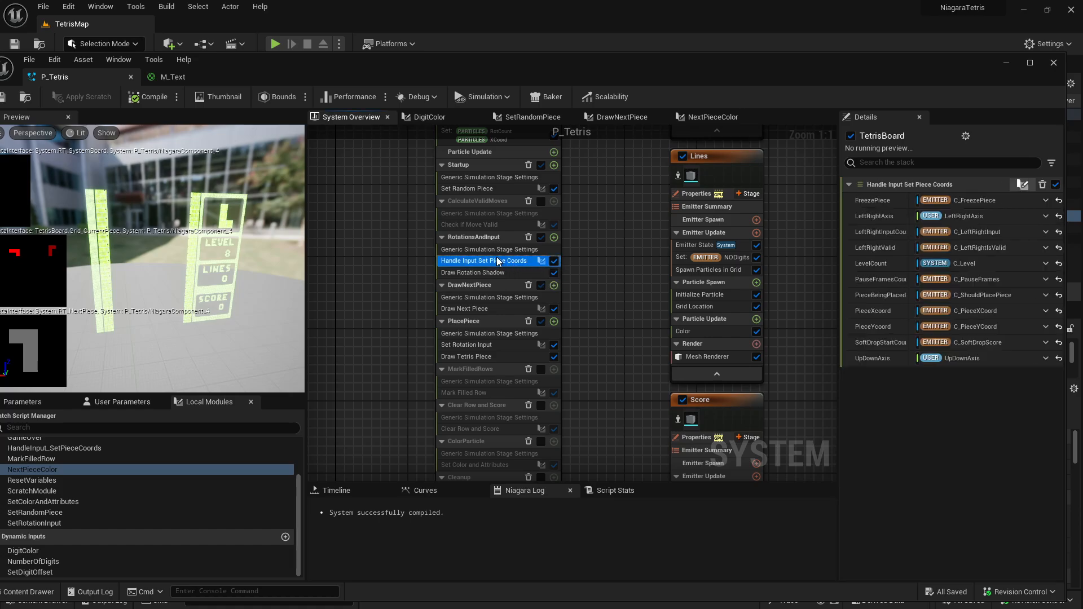
pyautogui.doubleClick(509, 262)
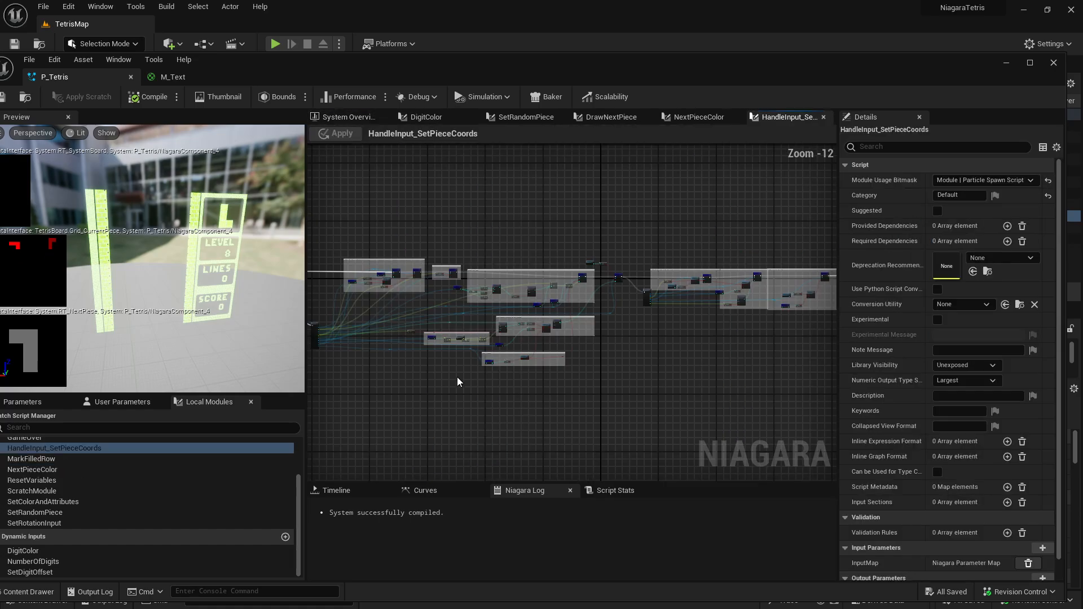
pyautogui.moveTo(663, 380); pyautogui.dragTo(587, 406, button='right')
pyautogui.moveTo(462, 394); pyautogui.dragTo(602, 379, button='right')
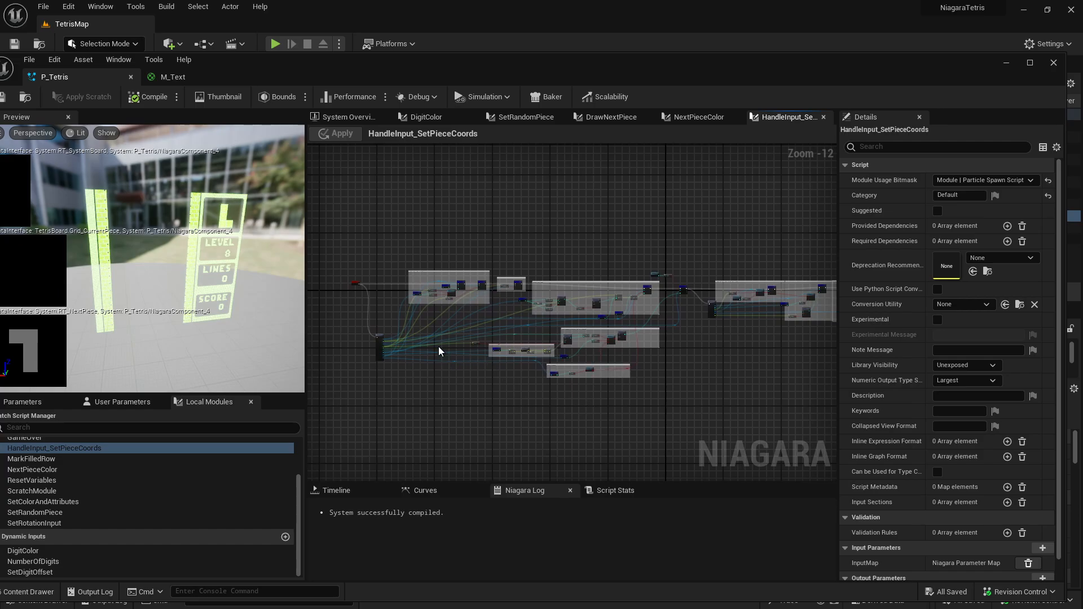
pyautogui.scroll(12, 370, 343)
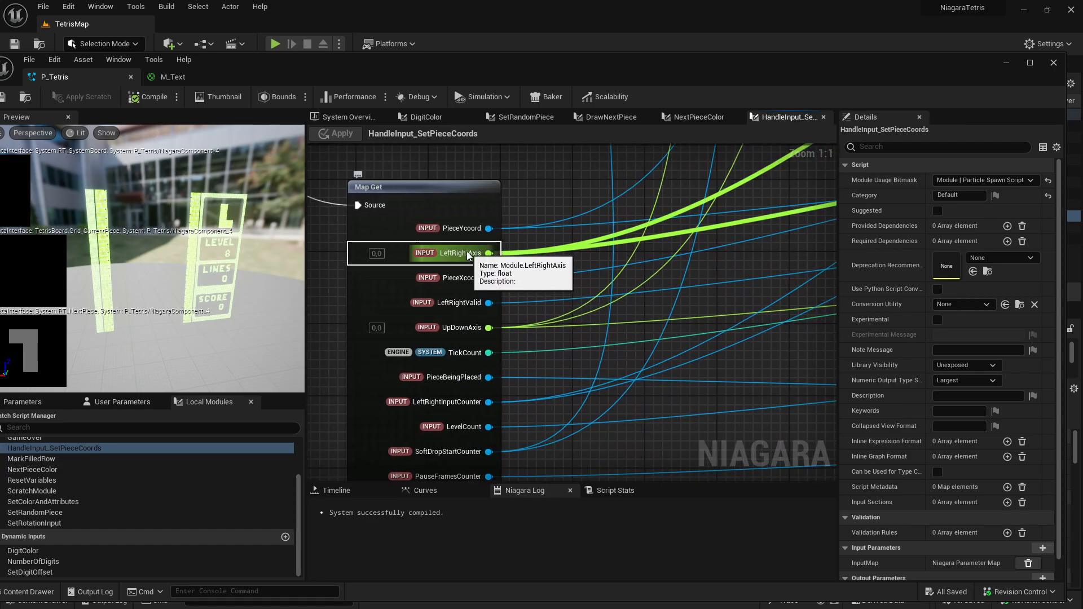
# Review the LeftRightAxis and UpDownAxis user parameters, the module inputs, and the Map Get node's TickCount.
pyautogui.click(127, 401)
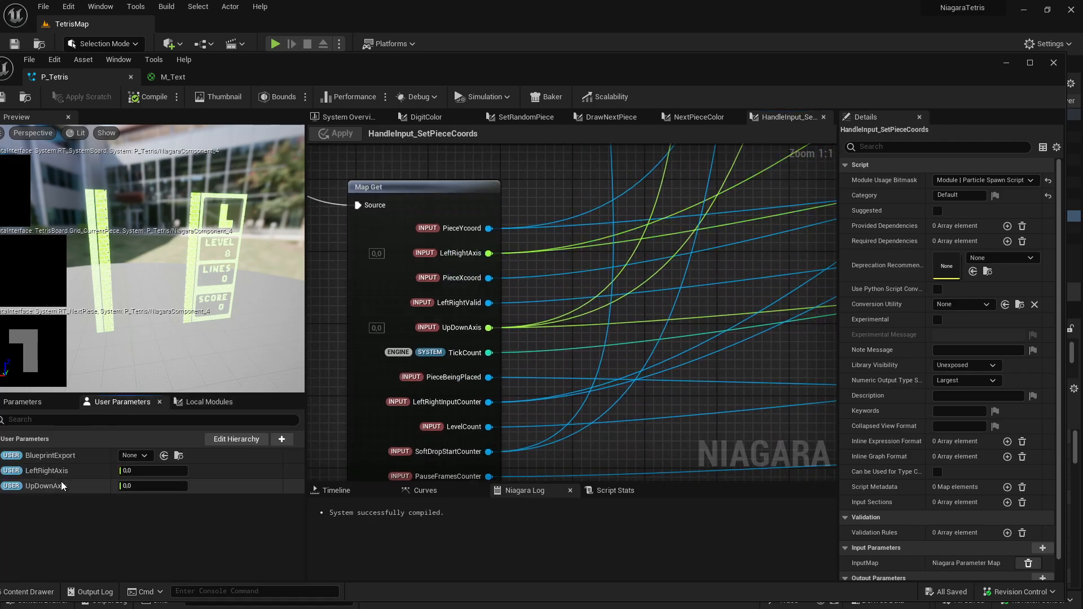
pyautogui.click(24, 402)
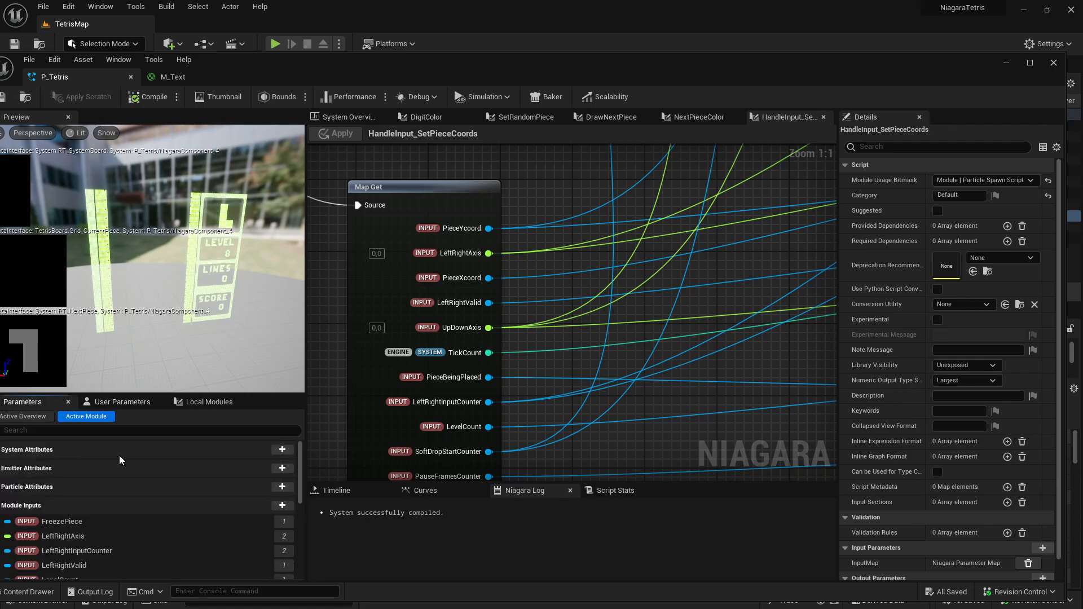
pyautogui.scroll(-1, 454, 235)
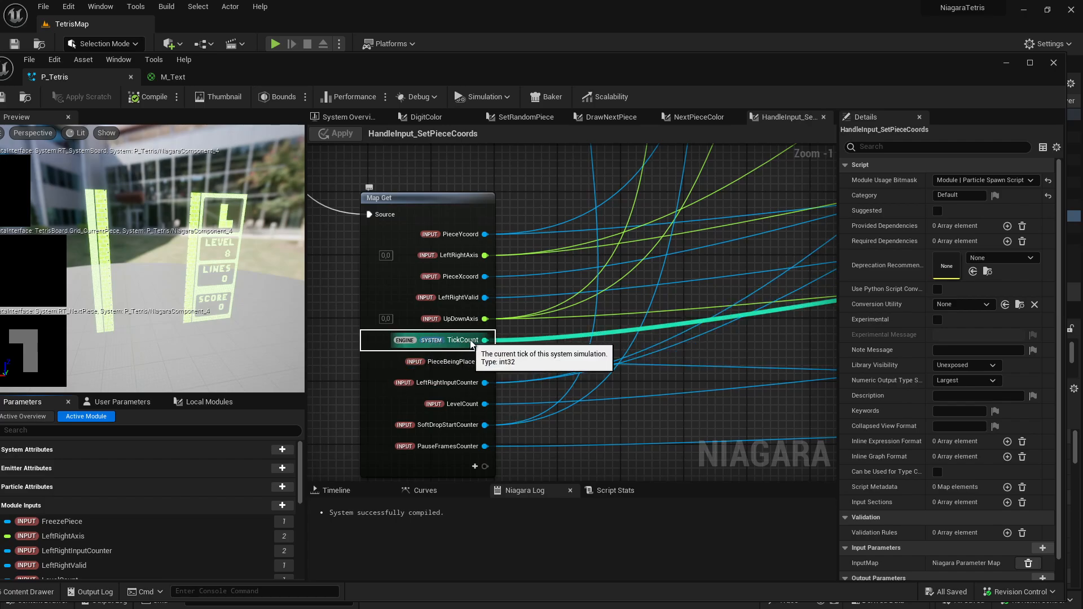
pyautogui.scroll(-1, 454, 346)
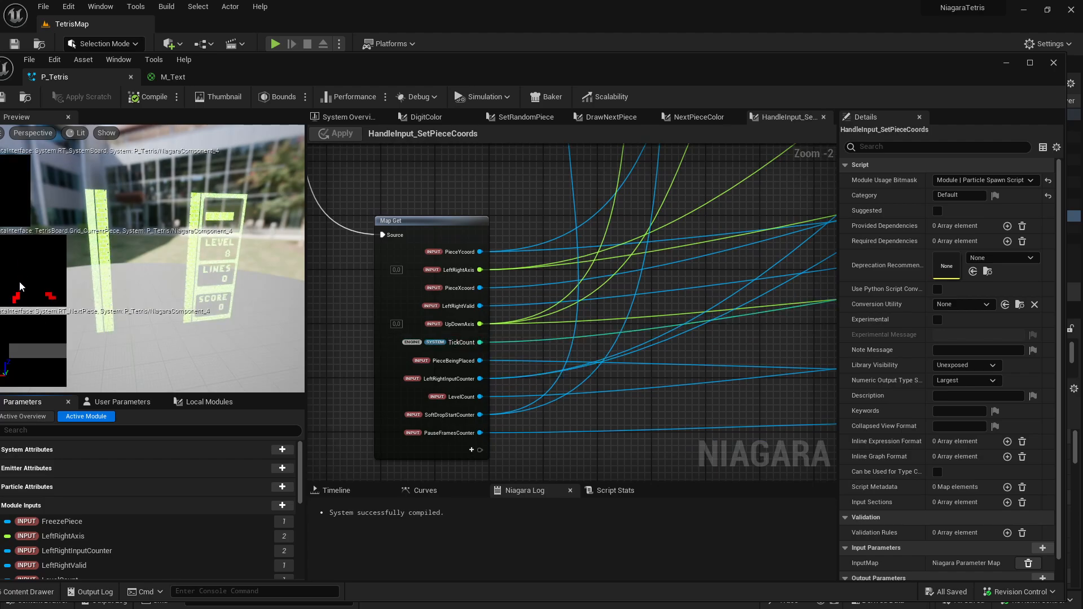
# Examine the Soft Drop Score Counter group's Get, comparison, Logic AND and Set nodes.
pyautogui.scroll(-4, 440, 345)
pyautogui.scroll(5, 518, 266)
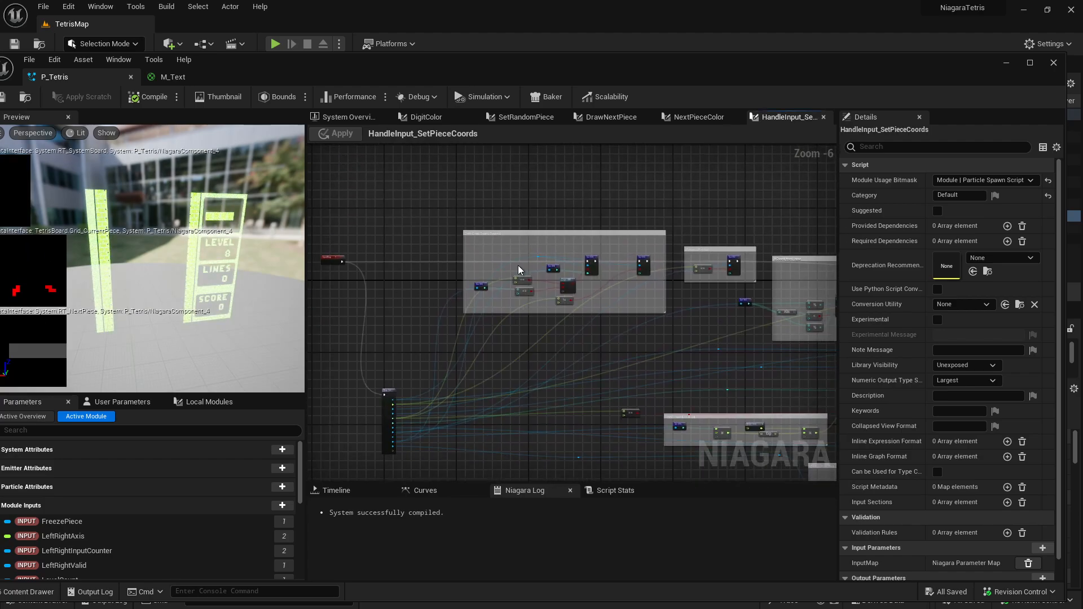
pyautogui.moveTo(512, 240); pyautogui.dragTo(442, 256, button='right')
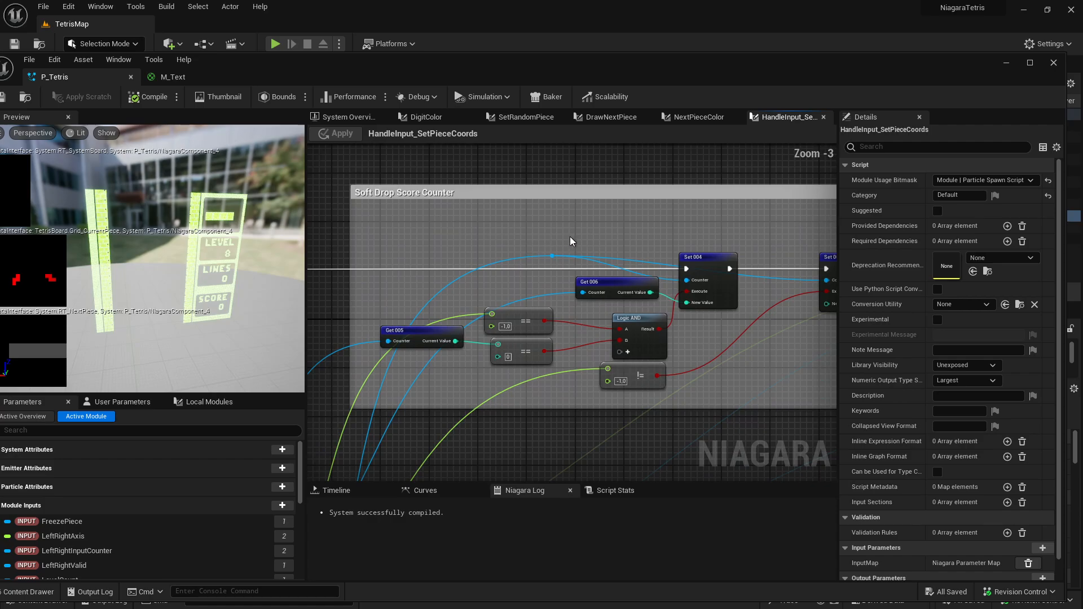
pyautogui.moveTo(570, 235); pyautogui.dragTo(488, 231, button='right')
pyautogui.moveTo(391, 242); pyautogui.dragTo(452, 238, button='right')
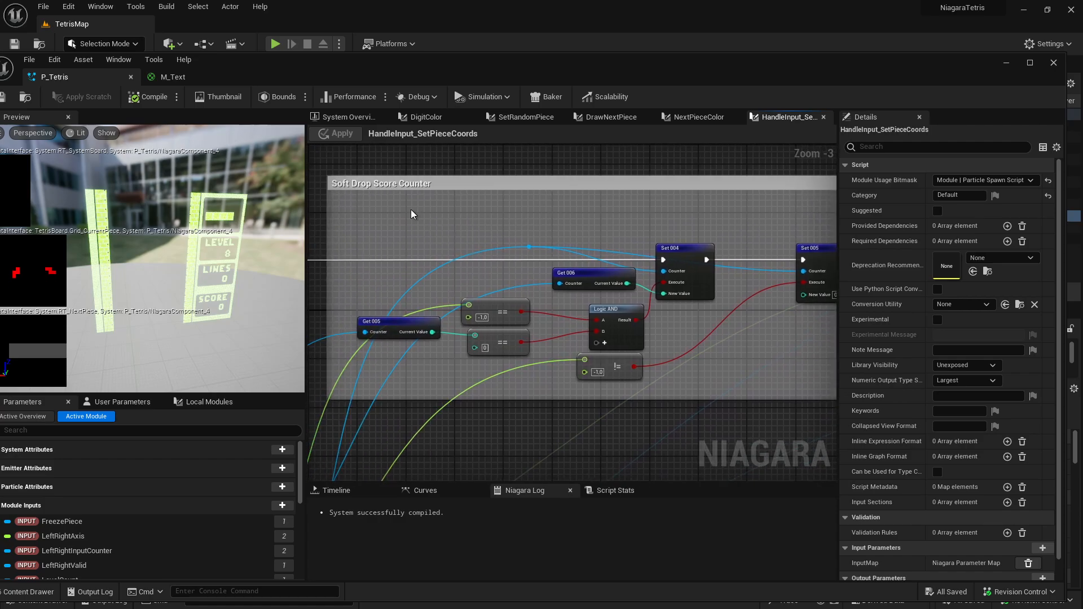
pyautogui.moveTo(431, 392); pyautogui.dragTo(492, 265, button='right')
pyautogui.moveTo(469, 209); pyautogui.dragTo(375, 190, button='right')
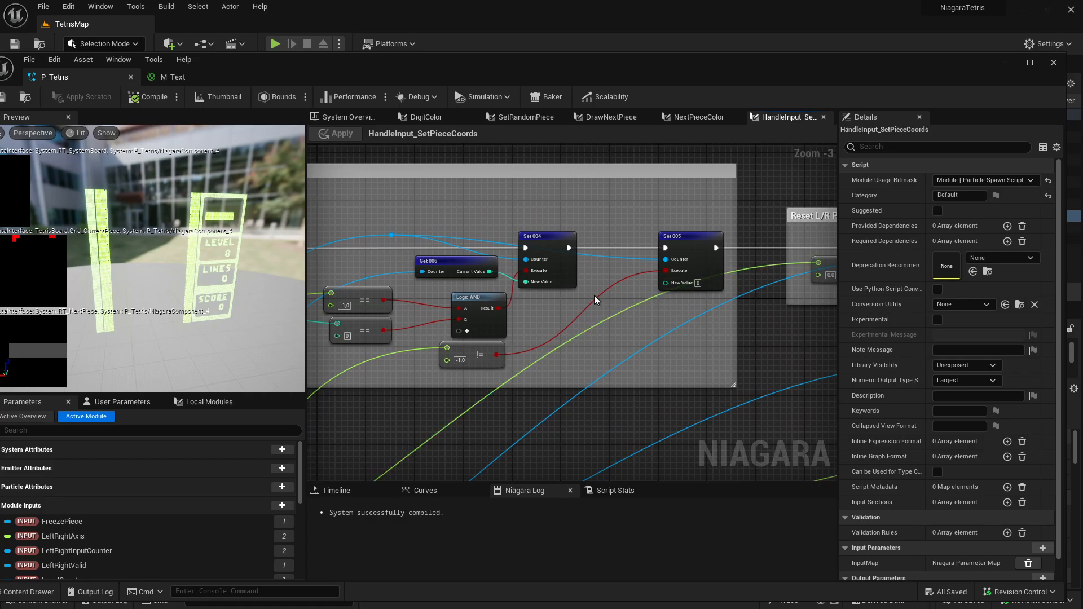
# Examine the Reset L/R Press group and trace its comparison back to the LeftRightAxis input on Map Get.
pyautogui.scroll(-3, 594, 295)
pyautogui.scroll(3, 655, 215)
pyautogui.scroll(-1, 585, 221)
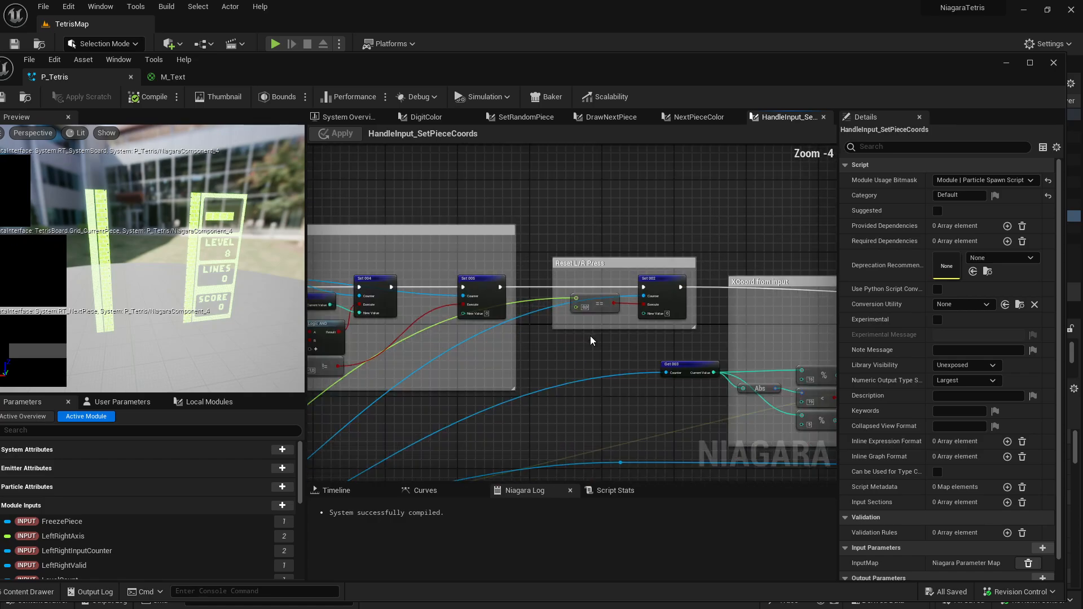
pyautogui.moveTo(703, 235); pyautogui.dragTo(549, 357)
pyautogui.click(560, 364)
pyautogui.moveTo(499, 388); pyautogui.dragTo(766, 261, button='right')
pyautogui.moveTo(404, 390); pyautogui.dragTo(574, 341, button='right')
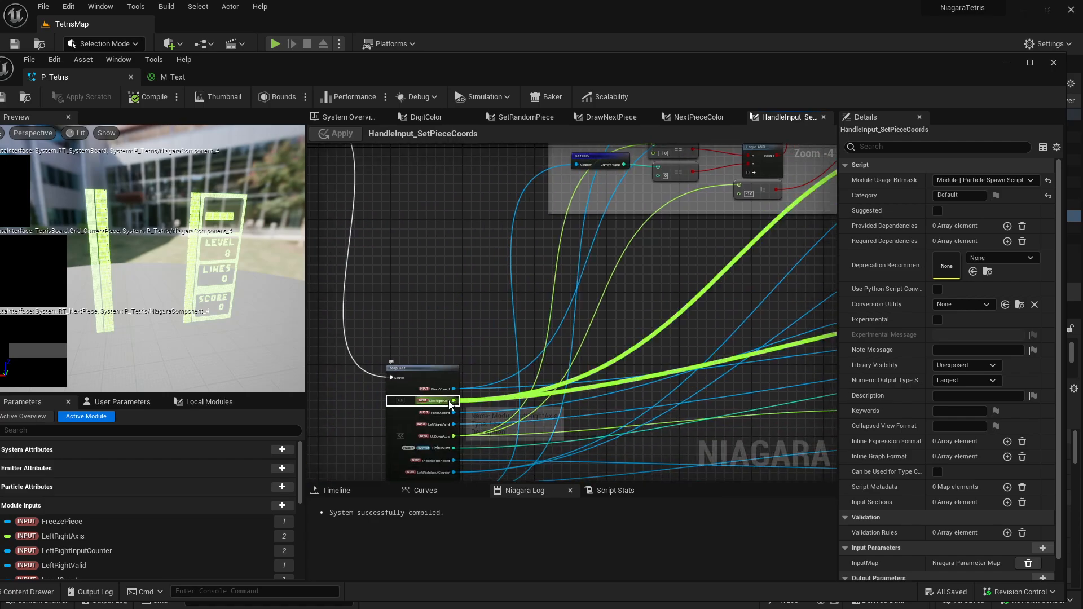
# Follow the LeftRightAxis input wire to the "XCoord from input" group and examine its modulo, comparison and Select nodes.
pyautogui.moveTo(629, 314); pyautogui.dragTo(387, 354, button='right')
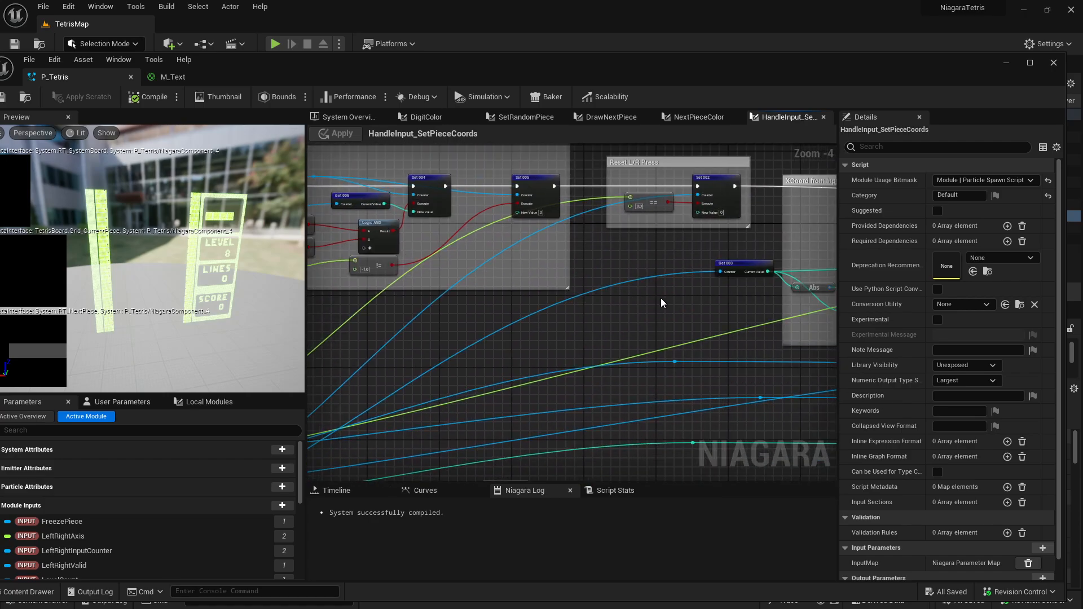
pyautogui.moveTo(662, 303); pyautogui.dragTo(451, 310, button='right')
pyautogui.scroll(-1, 657, 304)
pyautogui.moveTo(688, 298); pyautogui.dragTo(534, 293, button='right')
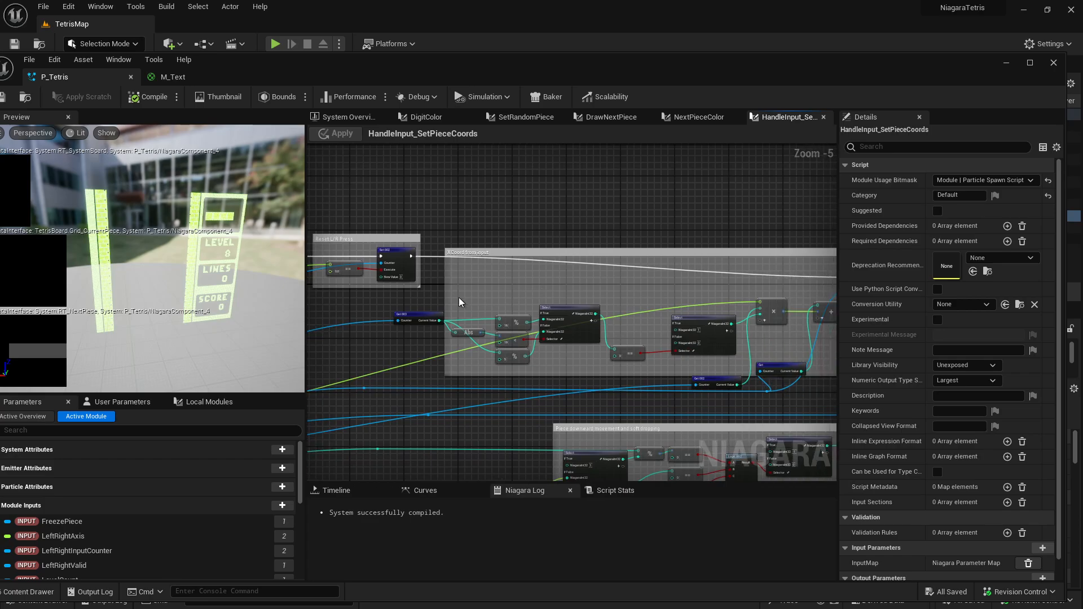
pyautogui.scroll(1, 459, 298)
pyautogui.moveTo(613, 289); pyautogui.dragTo(284, 280, button='right')
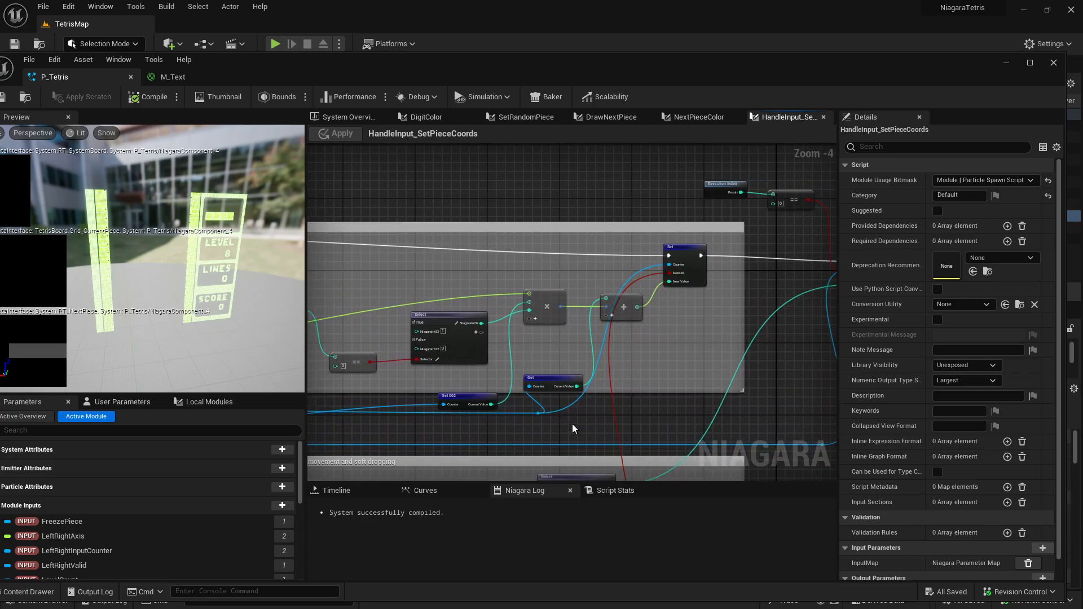
pyautogui.moveTo(376, 377); pyautogui.dragTo(631, 401, button='right')
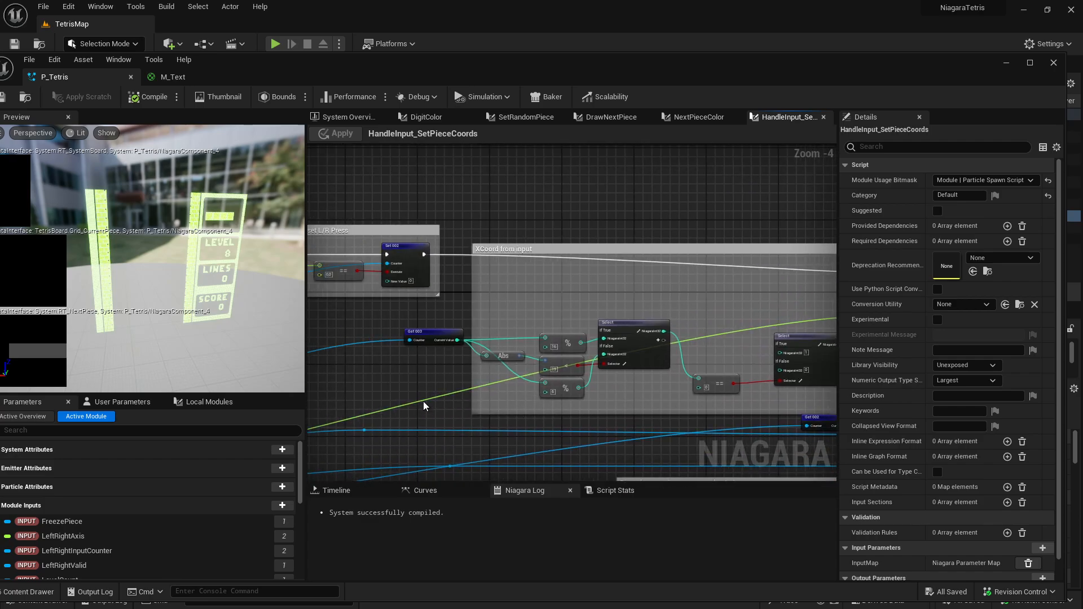
pyautogui.scroll(2, 424, 405)
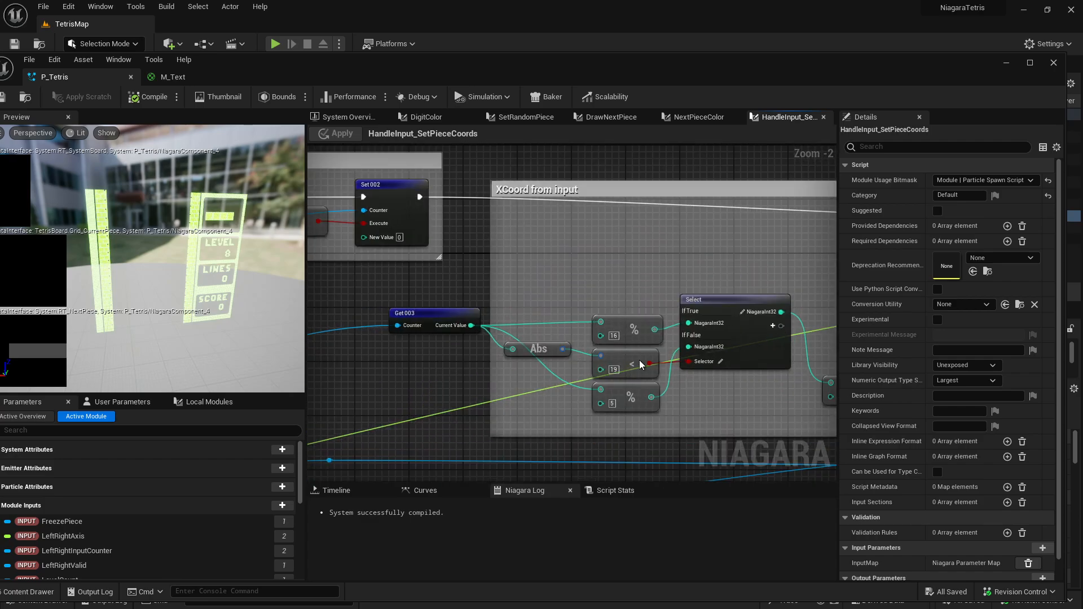
pyautogui.moveTo(628, 281); pyautogui.dragTo(441, 405)
pyautogui.click(459, 370)
pyautogui.moveTo(718, 402); pyautogui.dragTo(450, 382, button='right')
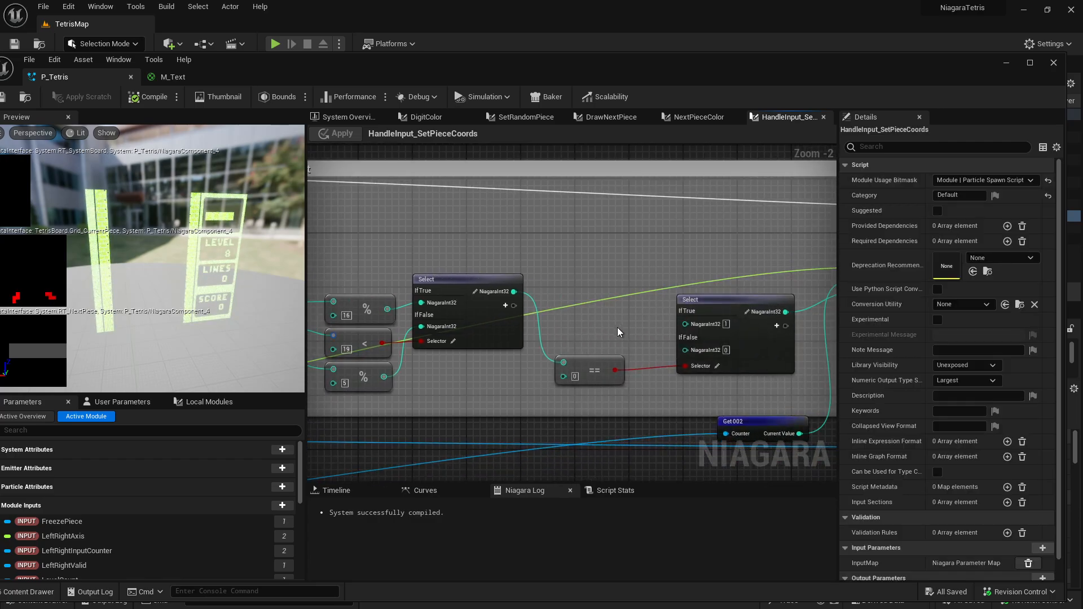
pyautogui.moveTo(804, 337); pyautogui.dragTo(558, 354, button='right')
pyautogui.scroll(-2, 548, 338)
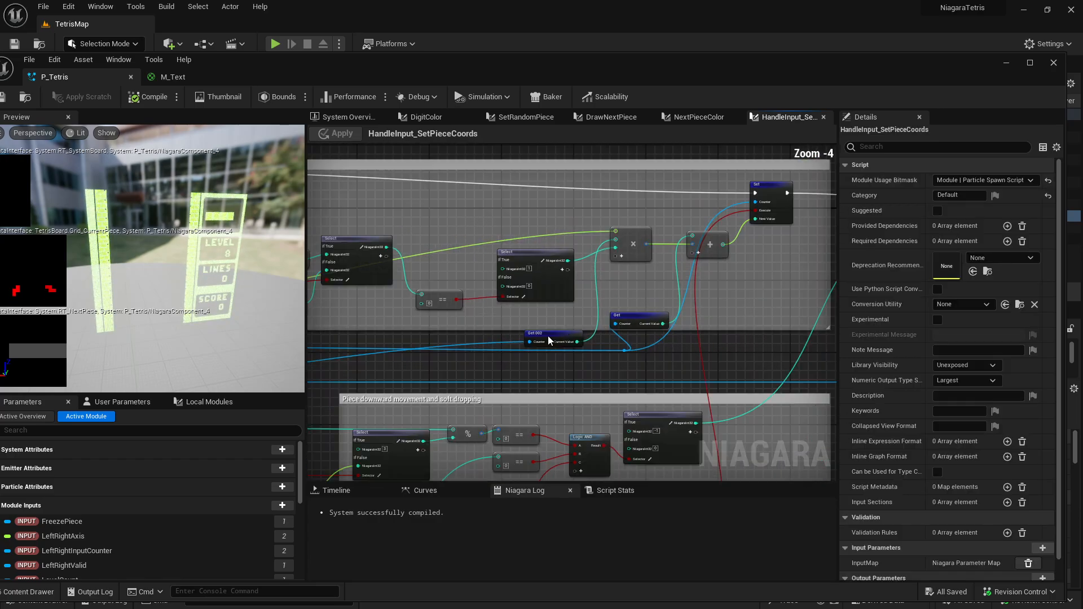
# Trace the Map Get input wires to the multiply, add and Set nodes that end the "XCoord from input" group.
pyautogui.moveTo(444, 367); pyautogui.dragTo(695, 141, button='right')
pyautogui.moveTo(451, 389); pyautogui.dragTo(711, 333, button='right')
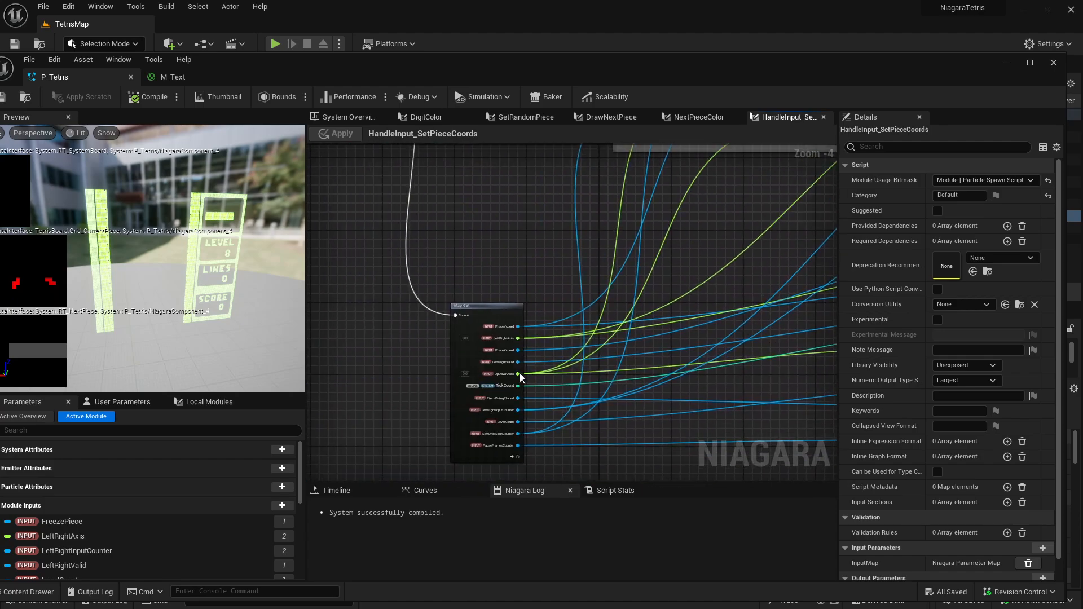
pyautogui.scroll(2, 520, 374)
pyautogui.scroll(-3, 522, 364)
pyautogui.moveTo(716, 242); pyautogui.dragTo(452, 373, button='right')
pyautogui.moveTo(739, 293); pyautogui.dragTo(421, 308, button='right')
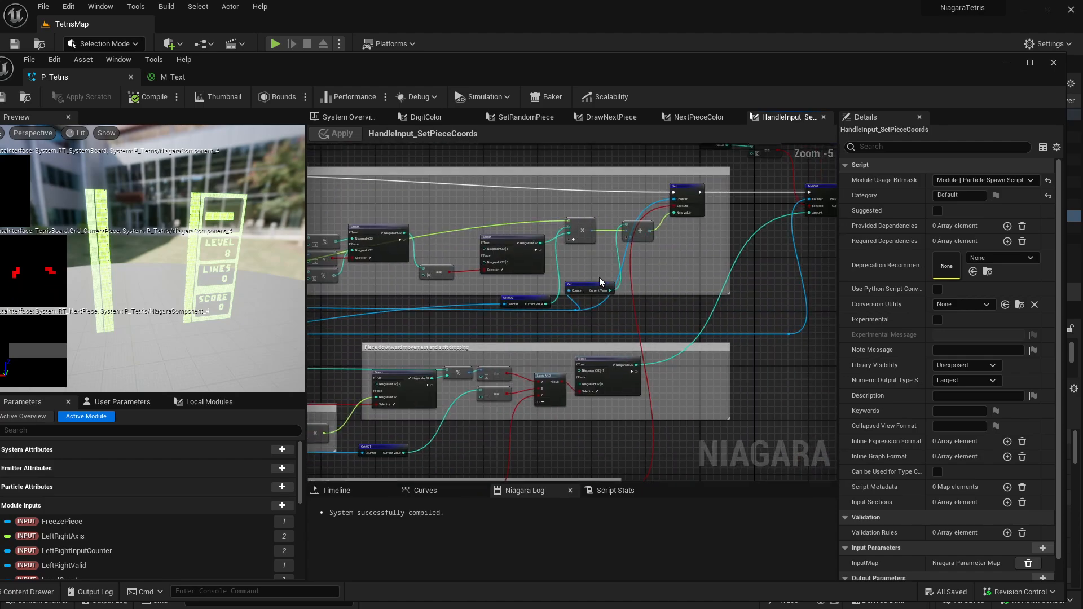
pyautogui.scroll(3, 593, 275)
pyautogui.moveTo(684, 275); pyautogui.dragTo(597, 299, button='right')
pyautogui.scroll(-1, 597, 299)
# Examine the "Check if paused" group, including its counter Get node, greater-than comparison and Logic NOT node.
pyautogui.moveTo(654, 427); pyautogui.dragTo(671, 180, button='right')
pyautogui.moveTo(460, 471); pyautogui.dragTo(519, 299, button='right')
pyautogui.moveTo(316, 297); pyautogui.dragTo(594, 320, button='right')
pyautogui.moveTo(478, 356); pyautogui.dragTo(743, 389, button='right')
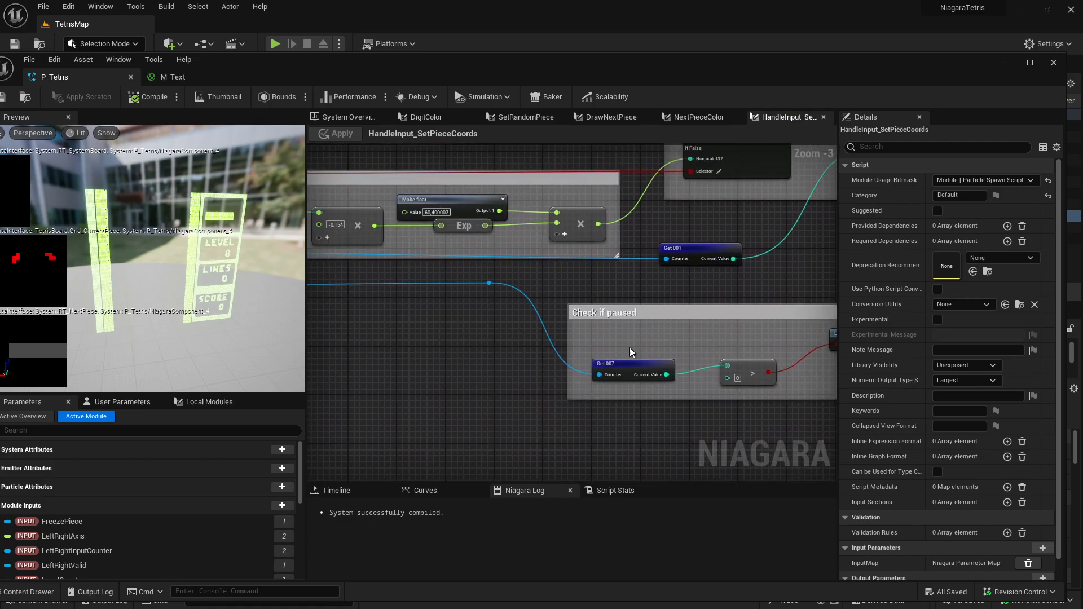
pyautogui.moveTo(817, 329); pyautogui.dragTo(739, 334, button='right')
pyautogui.moveTo(786, 383); pyautogui.dragTo(557, 328)
pyautogui.click(578, 351)
pyautogui.scroll(-4, 657, 340)
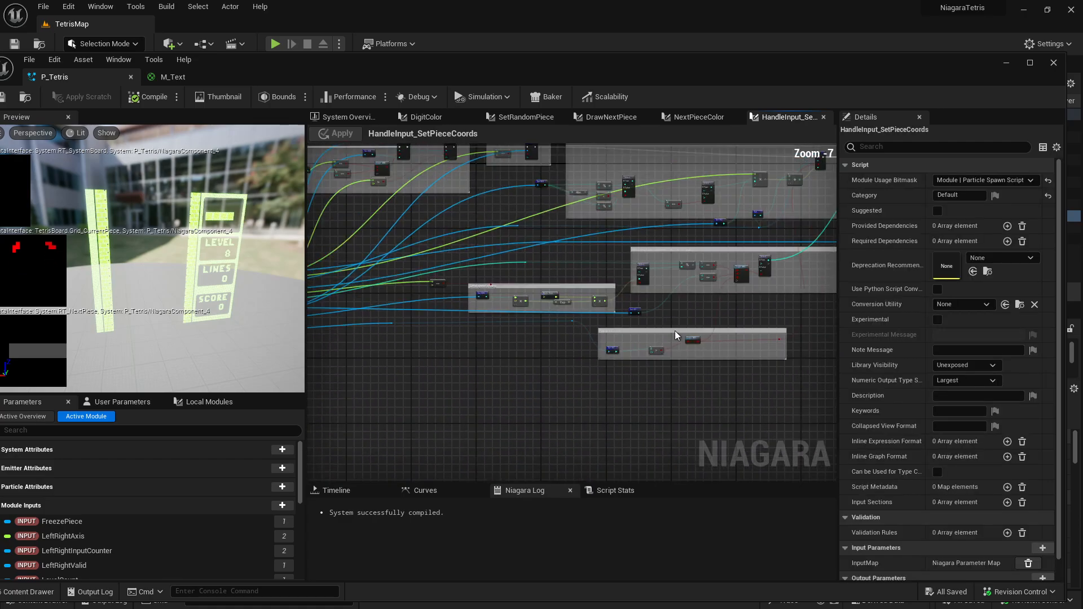
# Inspect the Add 002 node after the "XCoord from input" group and return to the first Map Get node's inputs.
pyautogui.moveTo(812, 189); pyautogui.dragTo(600, 324, button='right')
pyautogui.scroll(2, 659, 296)
pyautogui.scroll(1, 659, 295)
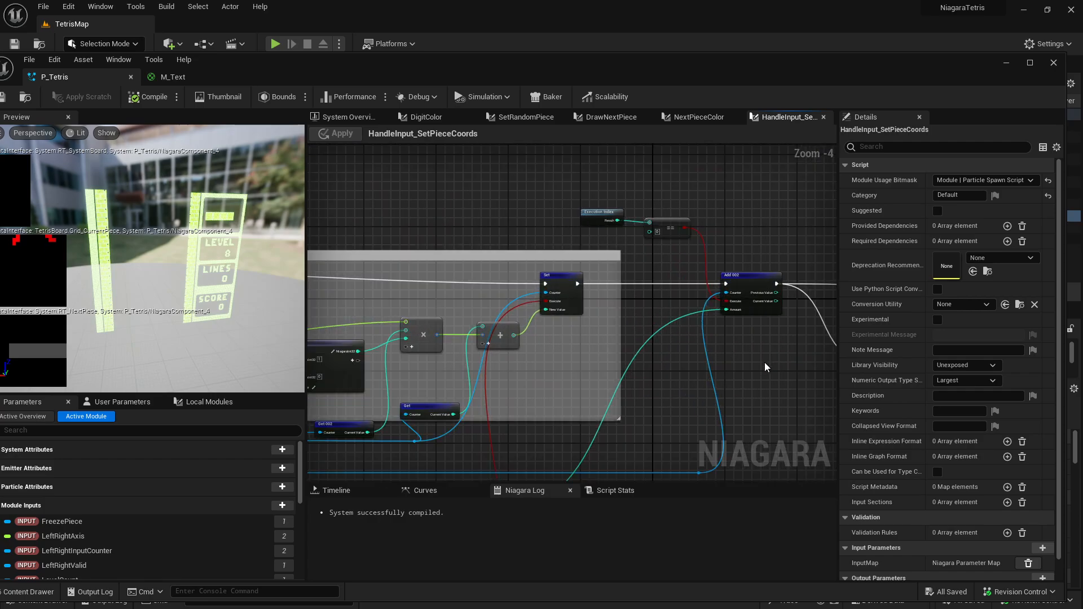
pyautogui.moveTo(764, 366); pyautogui.dragTo(703, 368, button='right')
pyautogui.scroll(-2, 588, 377)
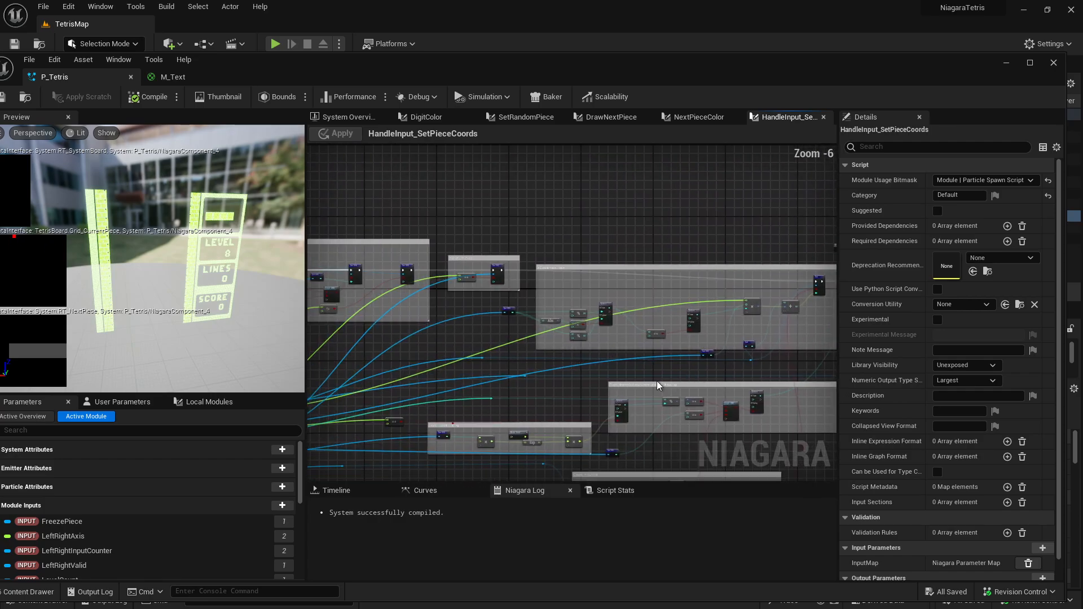
pyautogui.scroll(2, 657, 381)
pyautogui.moveTo(460, 388); pyautogui.dragTo(795, 382, button='right')
pyautogui.moveTo(525, 376); pyautogui.dragTo(766, 352, button='right')
pyautogui.moveTo(361, 428); pyautogui.dragTo(576, 384, button='right')
pyautogui.scroll(1, 498, 389)
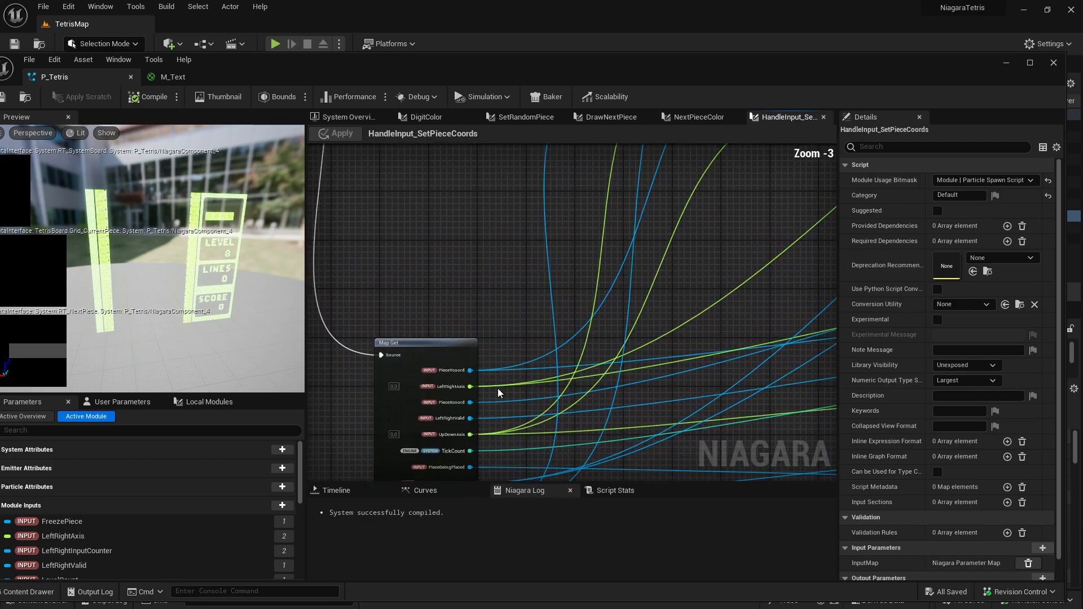
# Survey the overall module graph and inspect the inputs of the second Map Get node after Add 002.
pyautogui.scroll(-4, 458, 342)
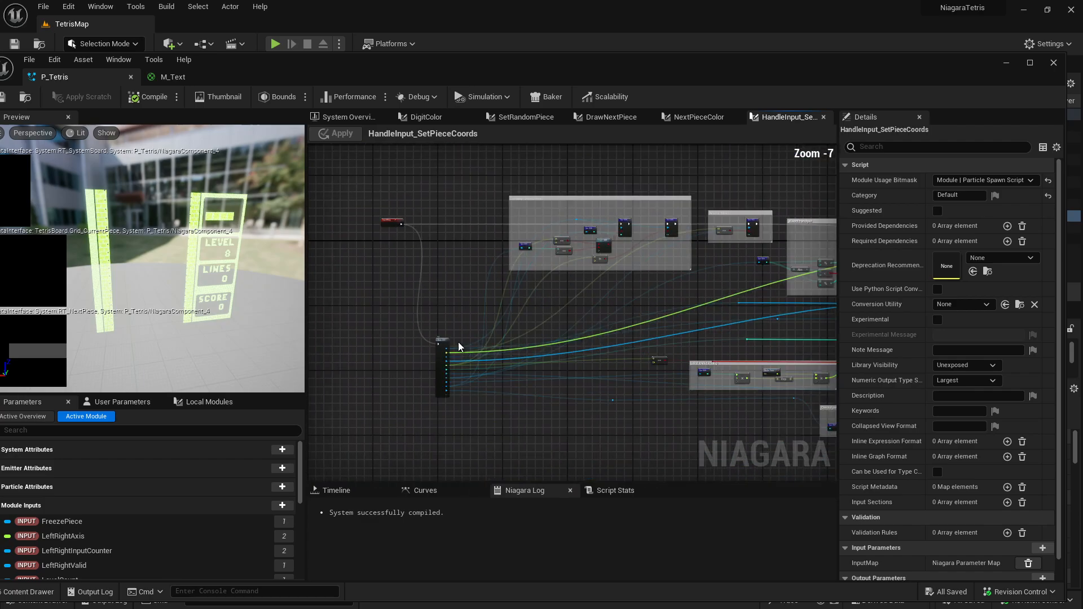
pyautogui.moveTo(712, 348); pyautogui.dragTo(605, 358, button='right')
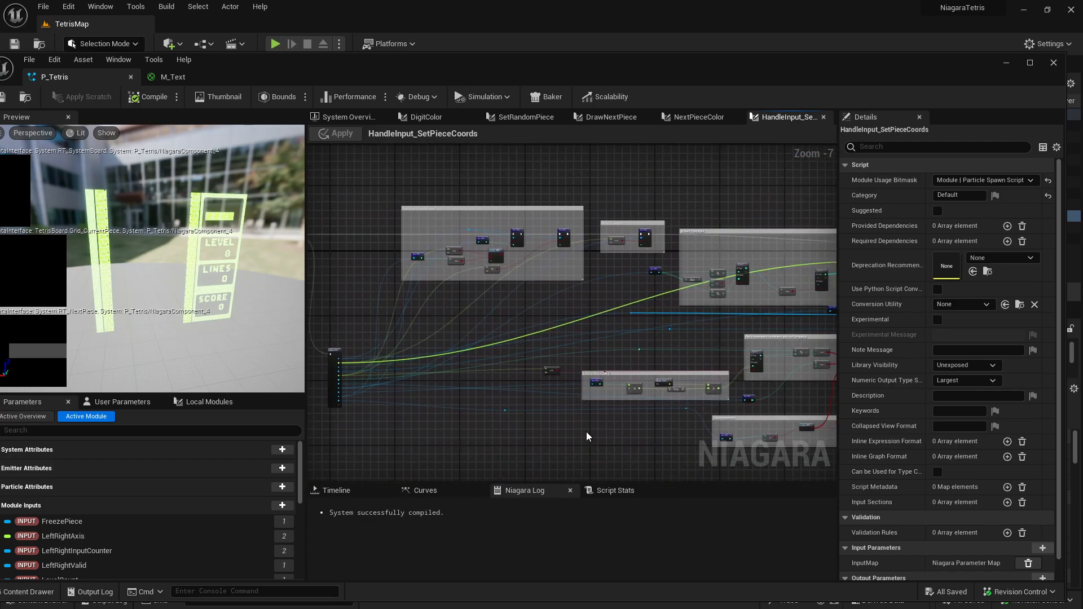
pyautogui.moveTo(666, 403); pyautogui.dragTo(410, 380, button='right')
pyautogui.moveTo(797, 327); pyautogui.dragTo(597, 405, button='right')
pyautogui.scroll(4, 627, 380)
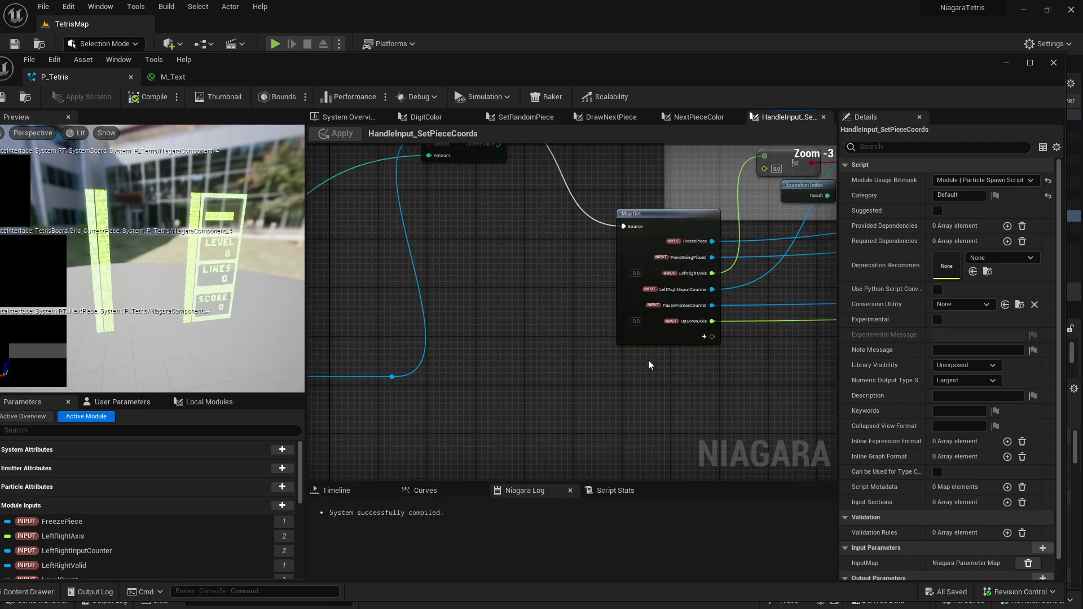
pyautogui.scroll(-5, 662, 326)
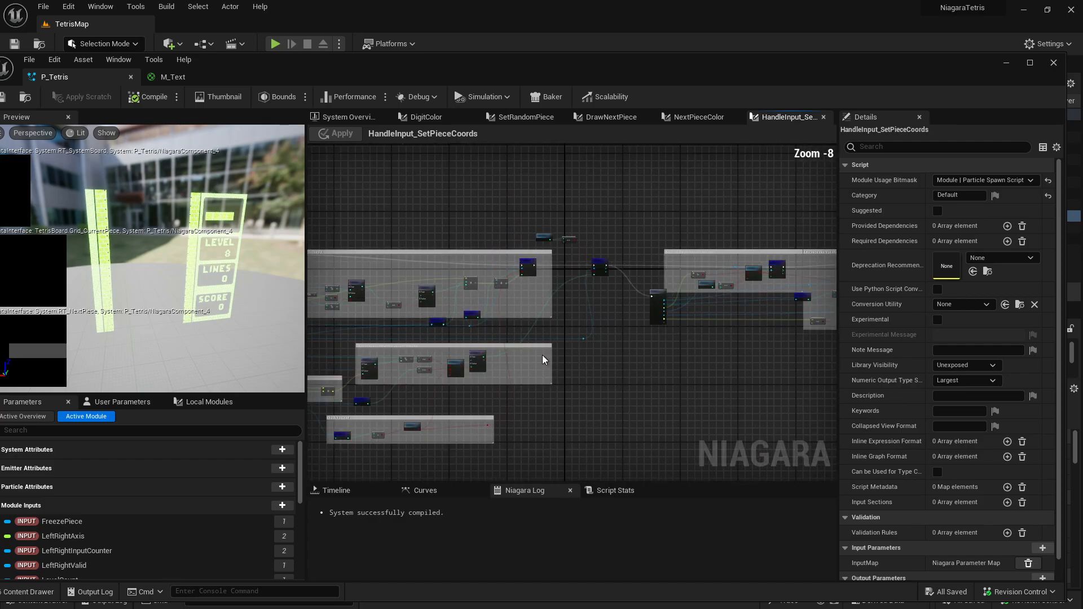
pyautogui.moveTo(543, 354); pyautogui.dragTo(638, 377, button='right')
# Examine how the "Piece downward movement and soft dropping" group picks its tick interval through the Select node and modulo check.
pyautogui.scroll(5, 527, 368)
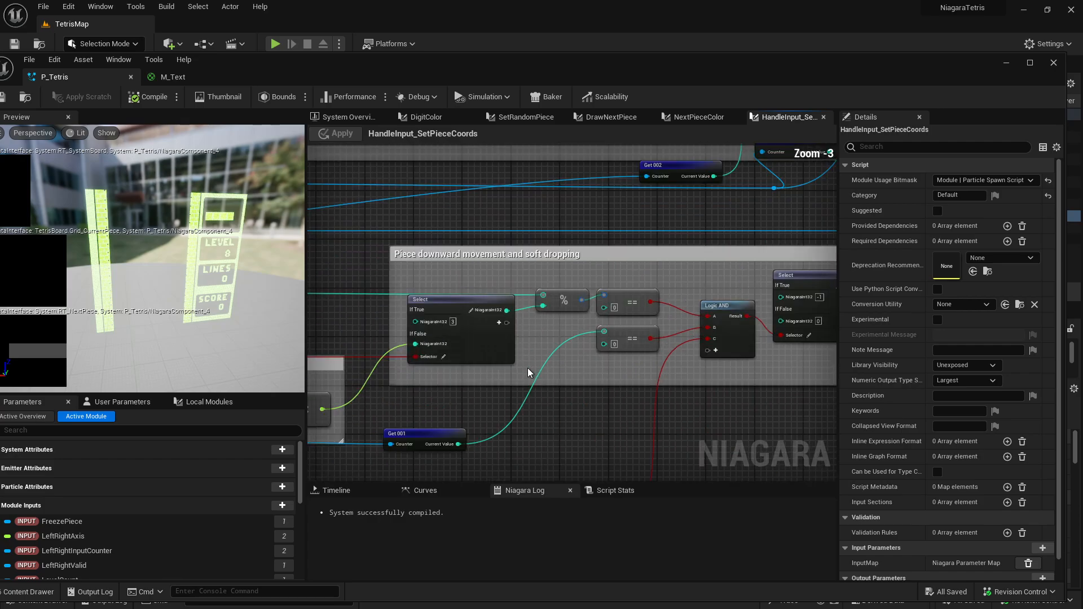
pyautogui.scroll(-3, 588, 303)
pyautogui.scroll(4, 506, 405)
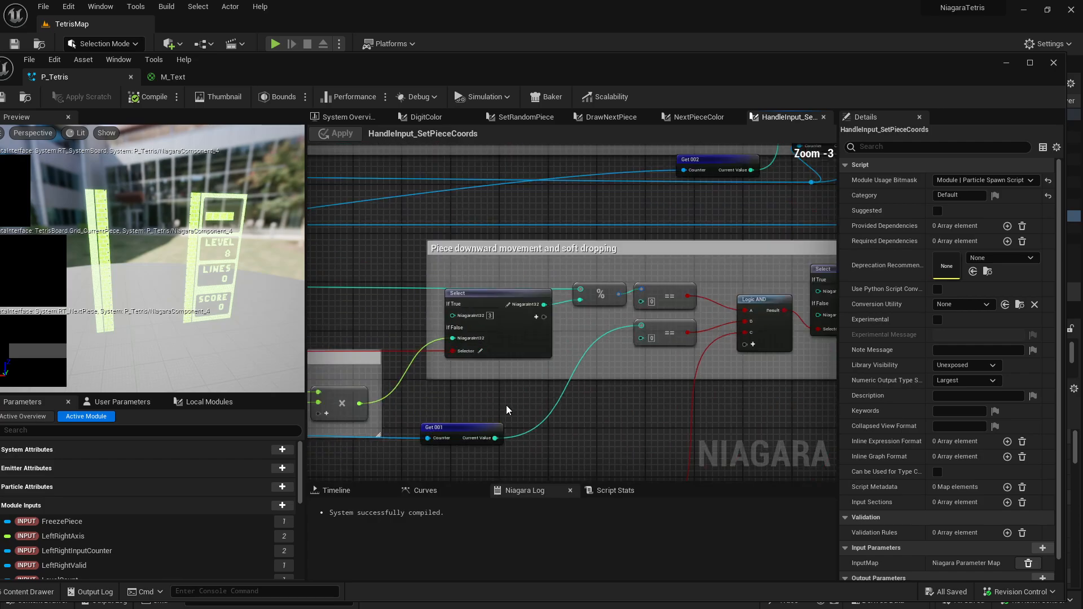
pyautogui.moveTo(716, 432); pyautogui.dragTo(582, 394, button='right')
pyautogui.scroll(-1, 510, 372)
pyautogui.moveTo(393, 339); pyautogui.dragTo(475, 350, button='right')
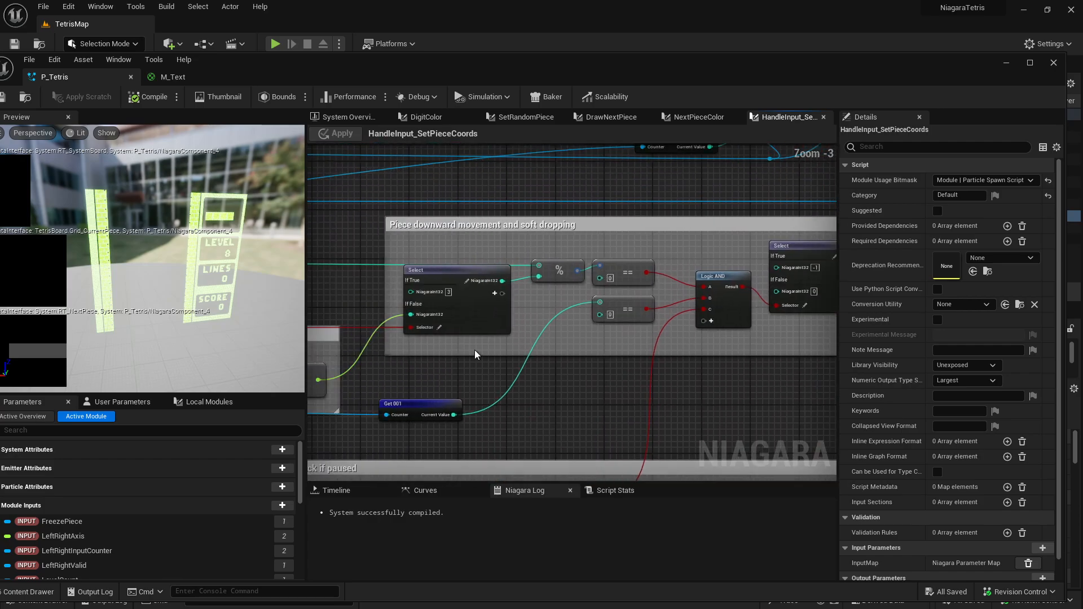
pyautogui.moveTo(505, 391); pyautogui.dragTo(745, 362, button='right')
pyautogui.moveTo(627, 359); pyautogui.dragTo(683, 372, button='right')
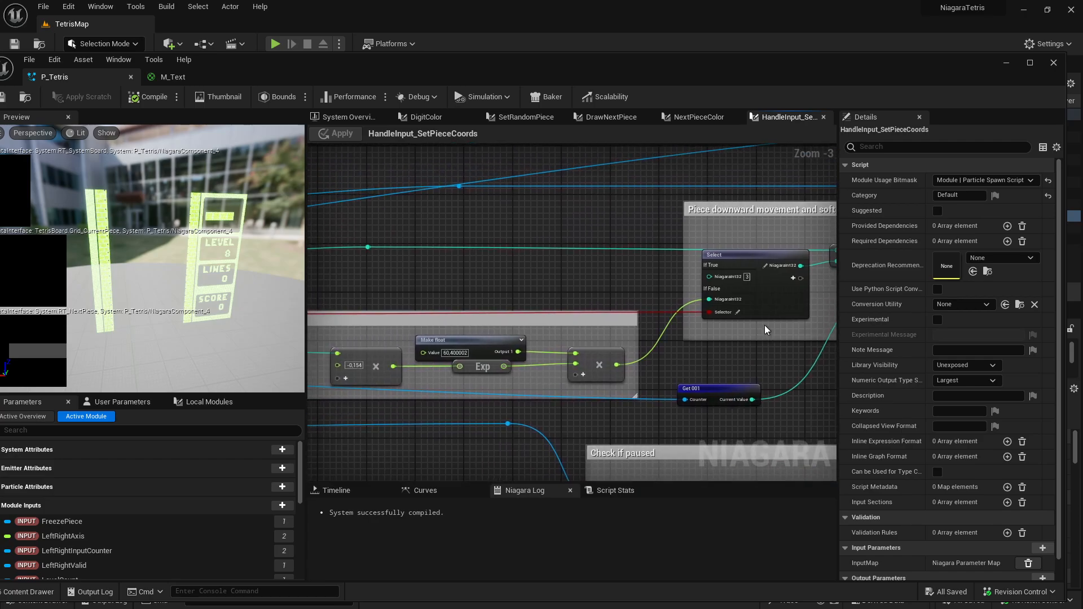
pyautogui.click(767, 305)
pyautogui.moveTo(751, 331); pyautogui.dragTo(660, 356, button='right')
pyautogui.moveTo(445, 311); pyautogui.dragTo(795, 307, button='right')
pyautogui.moveTo(476, 328); pyautogui.dragTo(407, 306, button='right')
pyautogui.click(616, 334)
pyautogui.moveTo(673, 301); pyautogui.dragTo(408, 309, button='right')
pyautogui.click(496, 304)
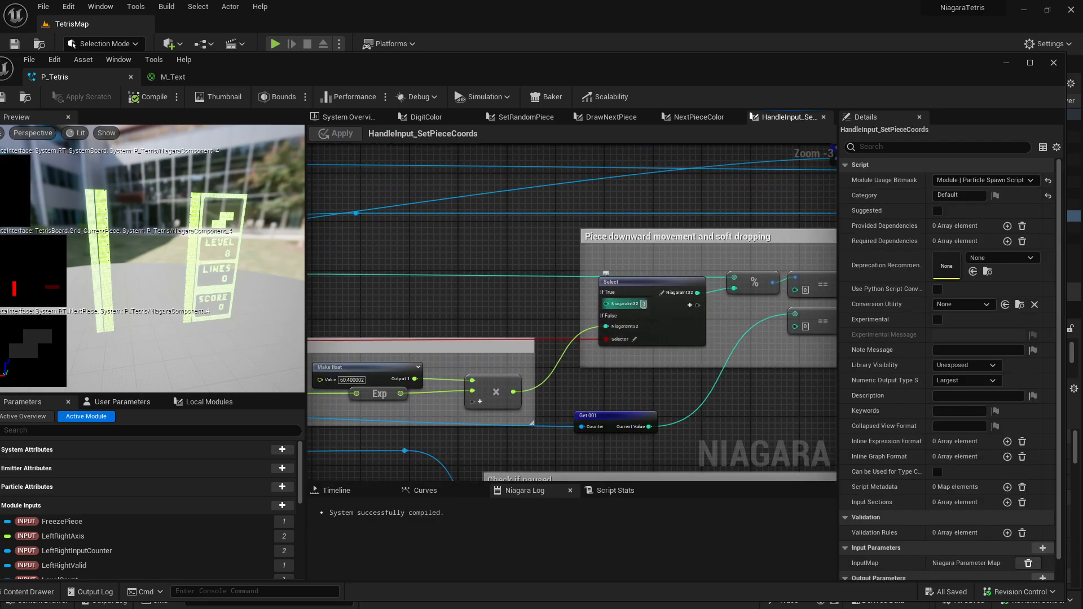
# Examine the "Level speed scaling" group's counter Get, multiply, Exp and Make float nodes and their place in the graph.
pyautogui.moveTo(550, 387); pyautogui.dragTo(719, 346, button='right')
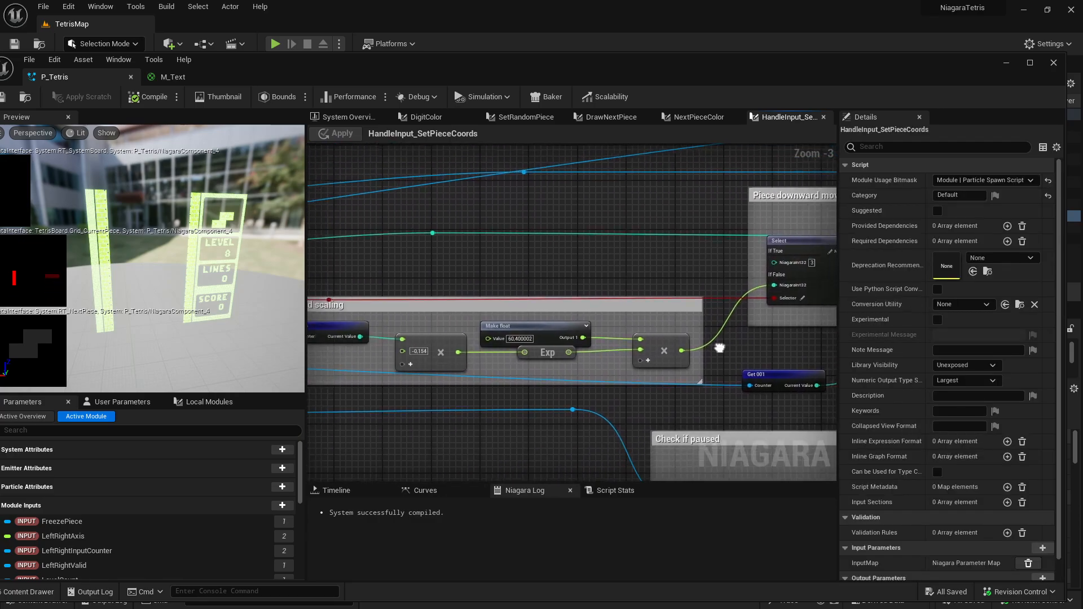
pyautogui.scroll(3, 581, 378)
pyautogui.moveTo(508, 346); pyautogui.dragTo(607, 334, button='right')
pyautogui.moveTo(790, 369); pyautogui.dragTo(461, 327)
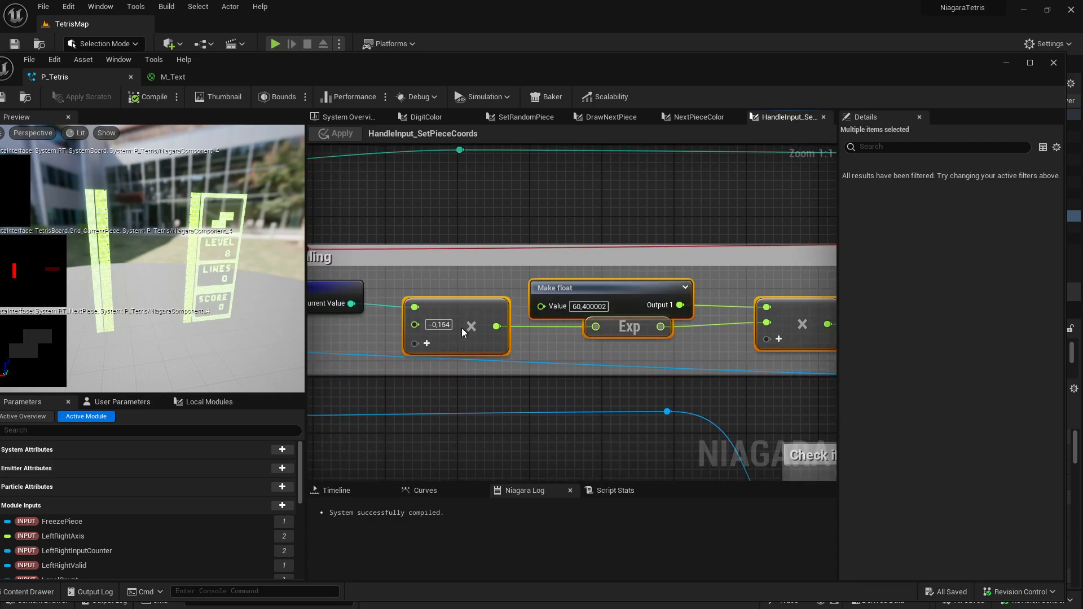
pyautogui.moveTo(461, 327); pyautogui.dragTo(696, 344, button='right')
pyautogui.click(560, 339)
pyautogui.click(550, 319)
pyautogui.scroll(-3, 524, 327)
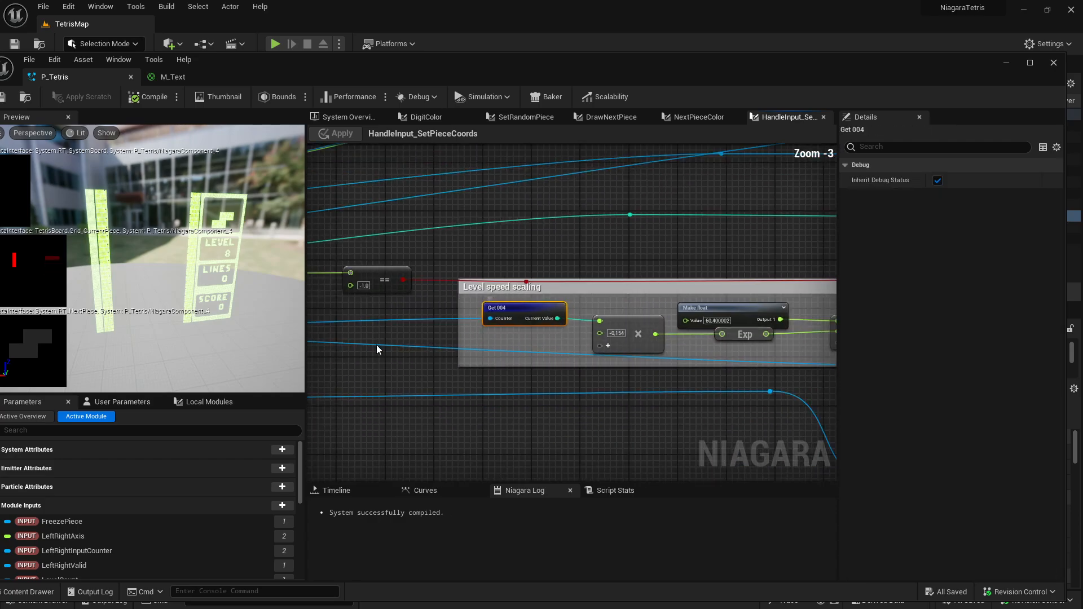
pyautogui.moveTo(377, 344); pyautogui.dragTo(645, 378, button='right')
pyautogui.scroll(-4, 493, 359)
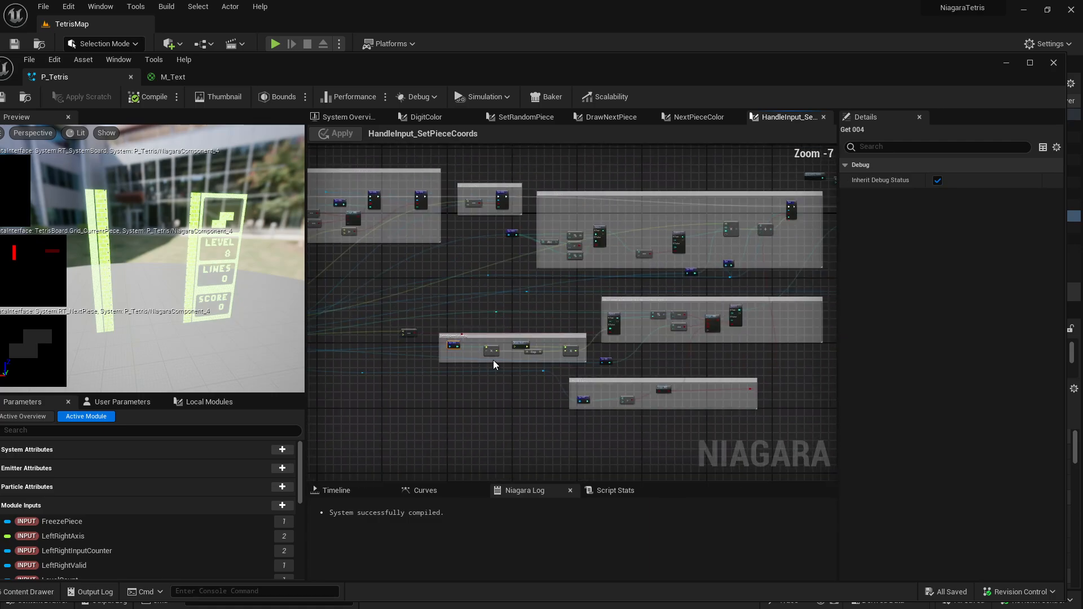
pyautogui.scroll(3, 386, 261)
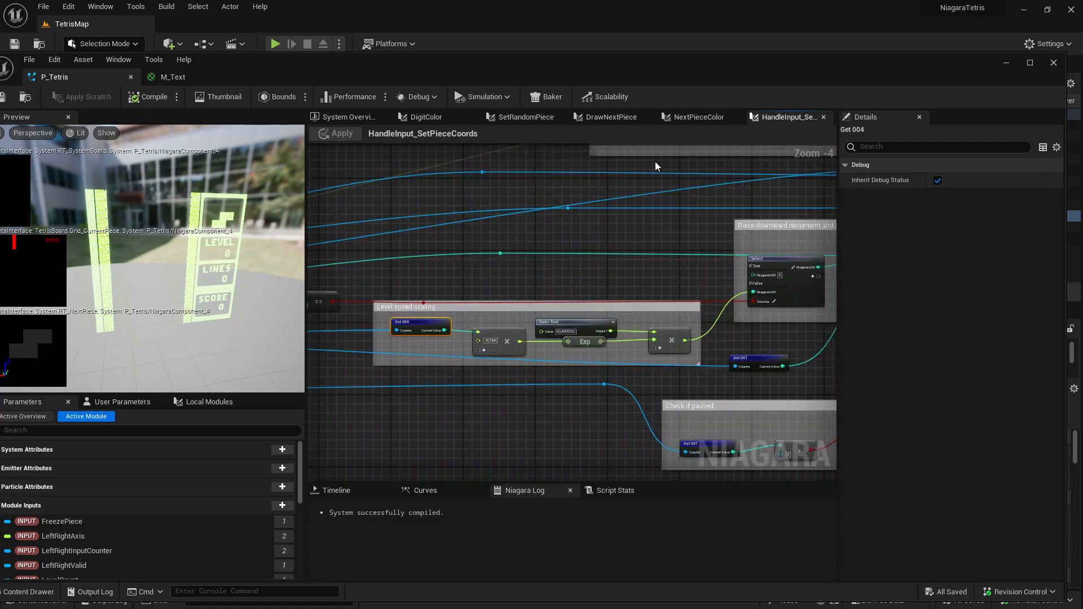
# Follow the downward movement result through Logic AND and the final Select node to the Amount input of Add 002.
pyautogui.moveTo(676, 353); pyautogui.dragTo(395, 359, button='right')
pyautogui.click(679, 375)
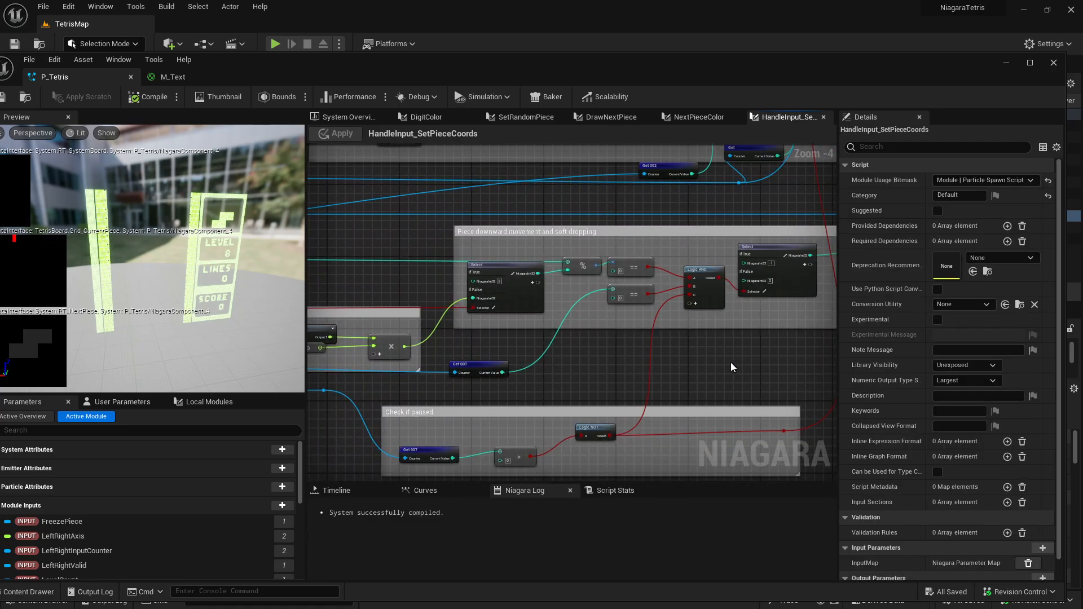
pyautogui.moveTo(730, 365); pyautogui.dragTo(492, 305, button='right')
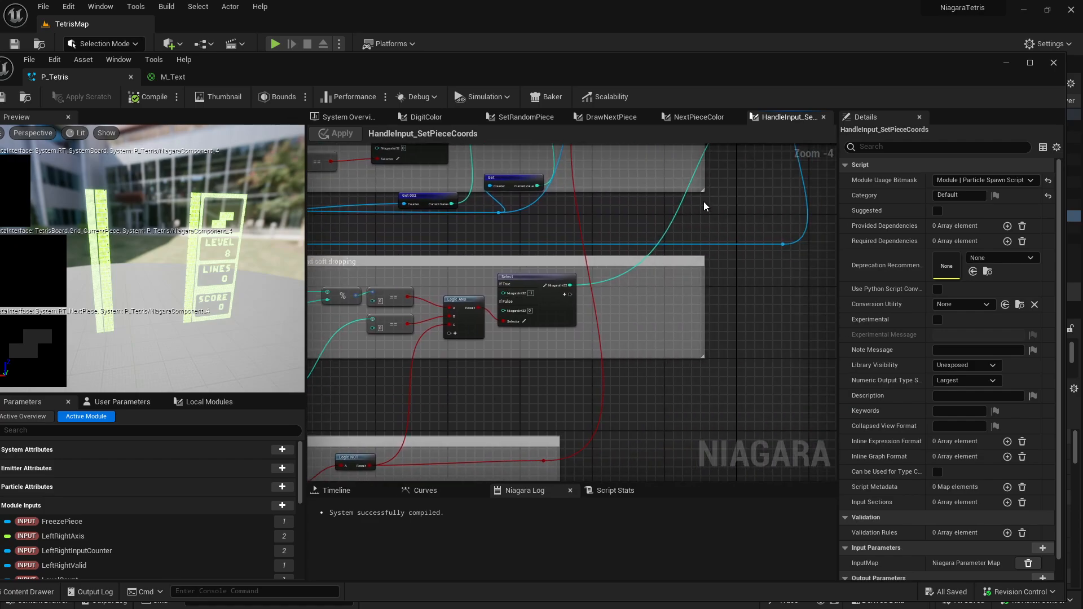
pyautogui.moveTo(703, 201); pyautogui.dragTo(536, 370, button='right')
pyautogui.scroll(3, 619, 334)
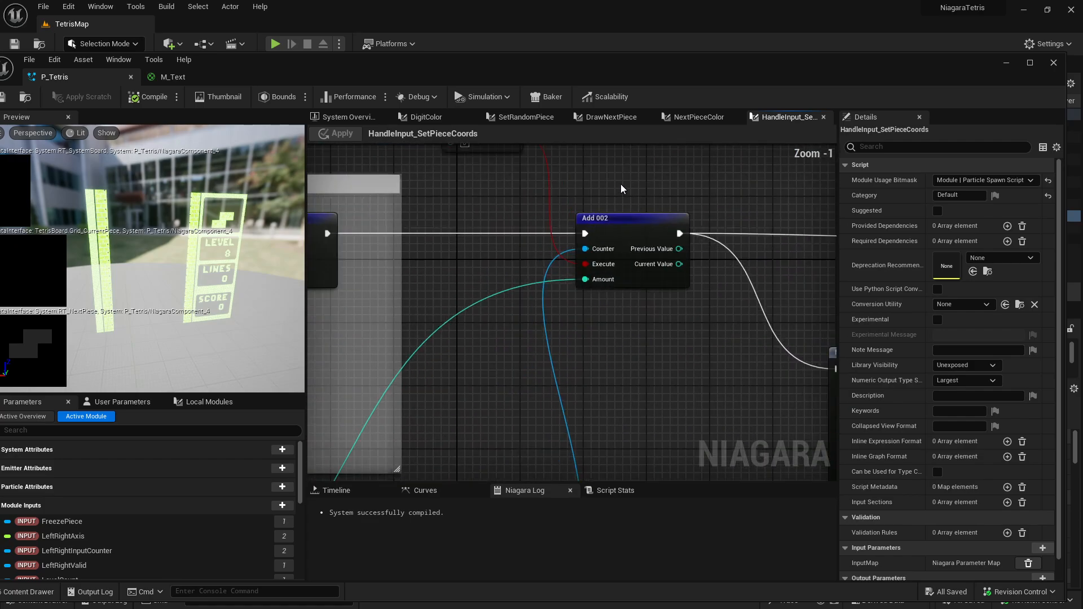
pyautogui.moveTo(621, 185); pyautogui.dragTo(622, 320, button='right')
pyautogui.moveTo(641, 215); pyautogui.dragTo(398, 442)
pyautogui.click(667, 299)
pyautogui.scroll(-4, 668, 294)
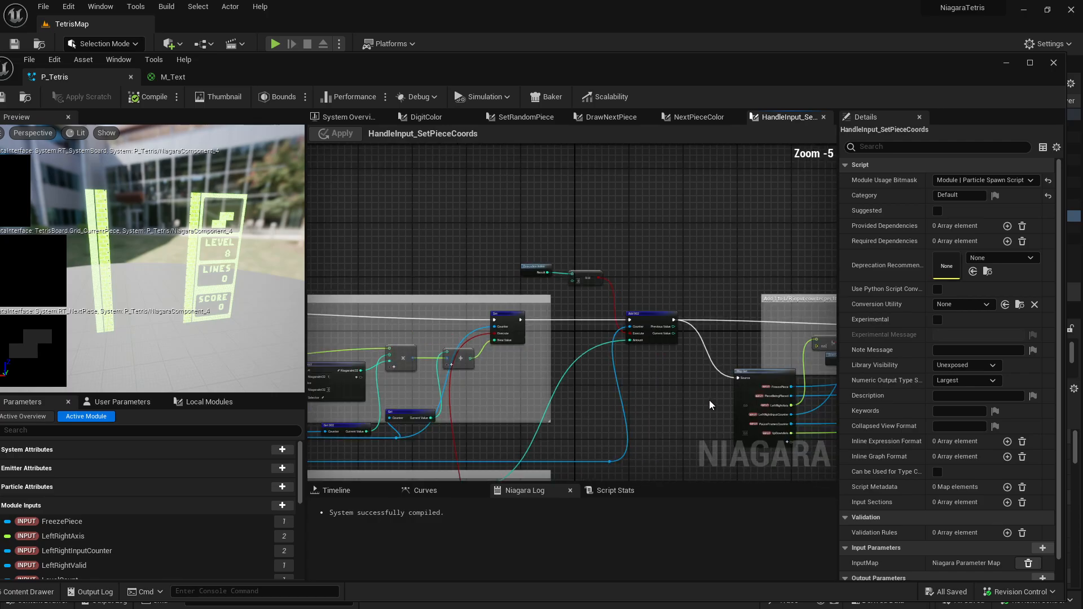
# Examine the "Add 1 to L/R input counter per frame" group and the adjacent group that lets the piece slide after landing.
pyautogui.moveTo(709, 401); pyautogui.dragTo(496, 339, button='right')
pyautogui.scroll(2, 581, 341)
pyautogui.moveTo(711, 403); pyautogui.dragTo(654, 423, button='right')
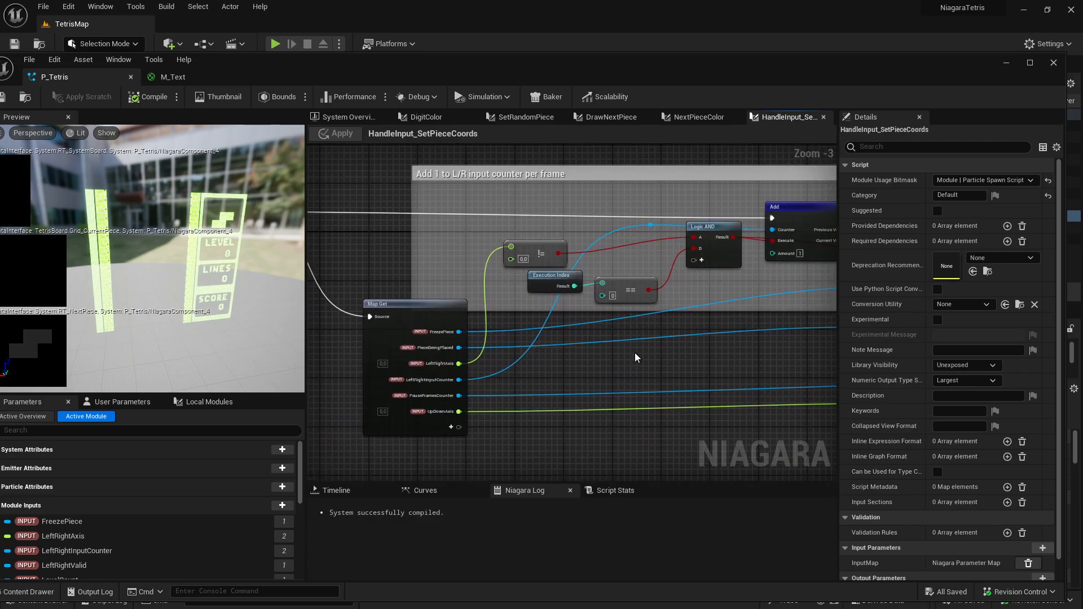
pyautogui.scroll(-1, 734, 370)
pyautogui.moveTo(797, 356); pyautogui.dragTo(697, 382, button='right')
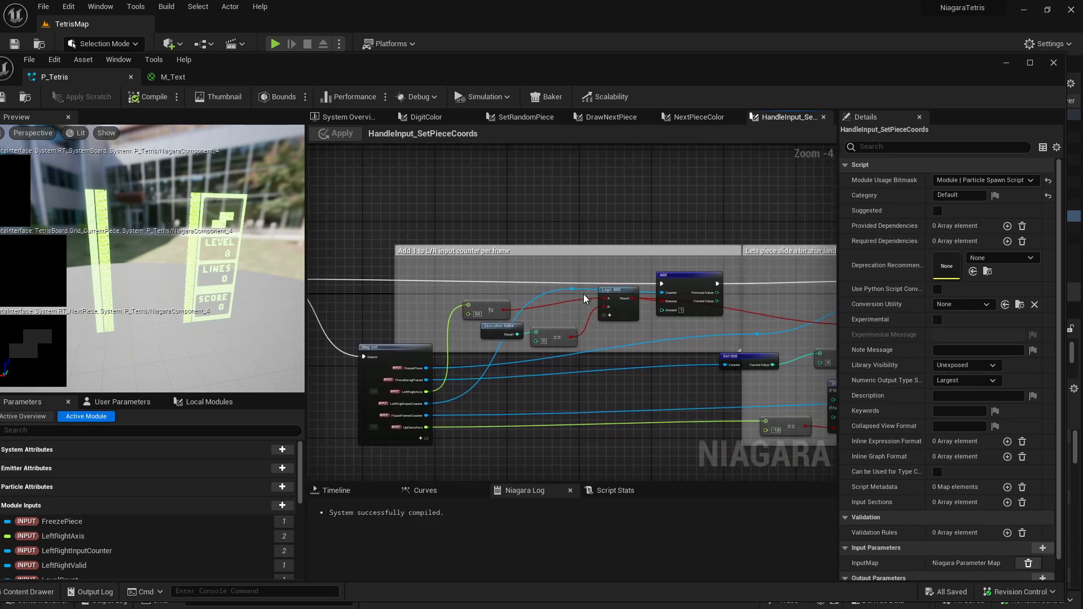
pyautogui.moveTo(655, 275); pyautogui.dragTo(432, 362, button='right')
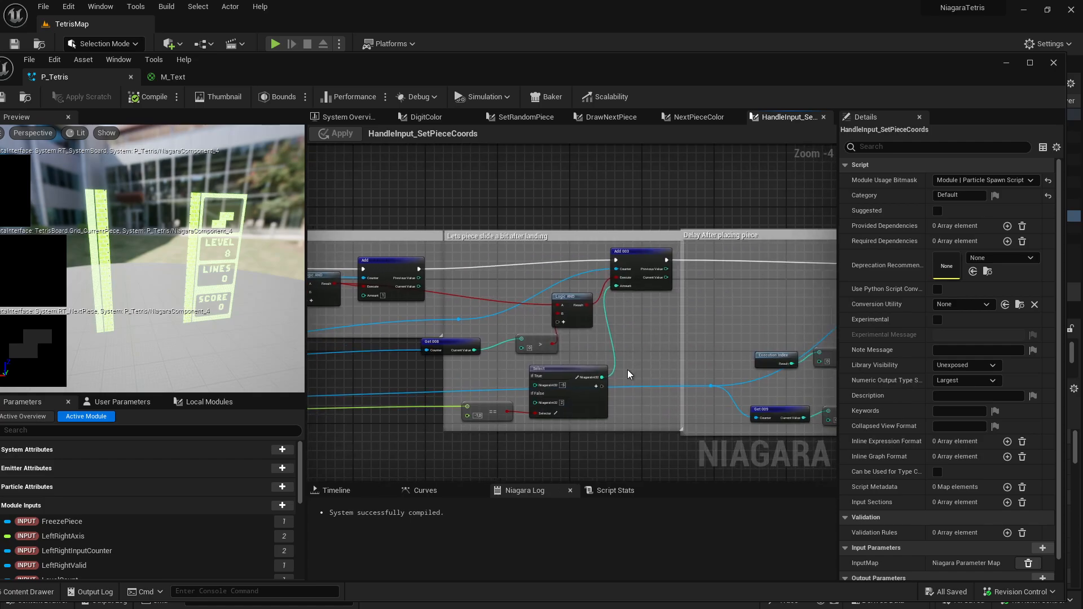
# Examine the node groups that let the piece slide after landing and add the delay after placing the piece.
pyautogui.moveTo(635, 404); pyautogui.dragTo(472, 250)
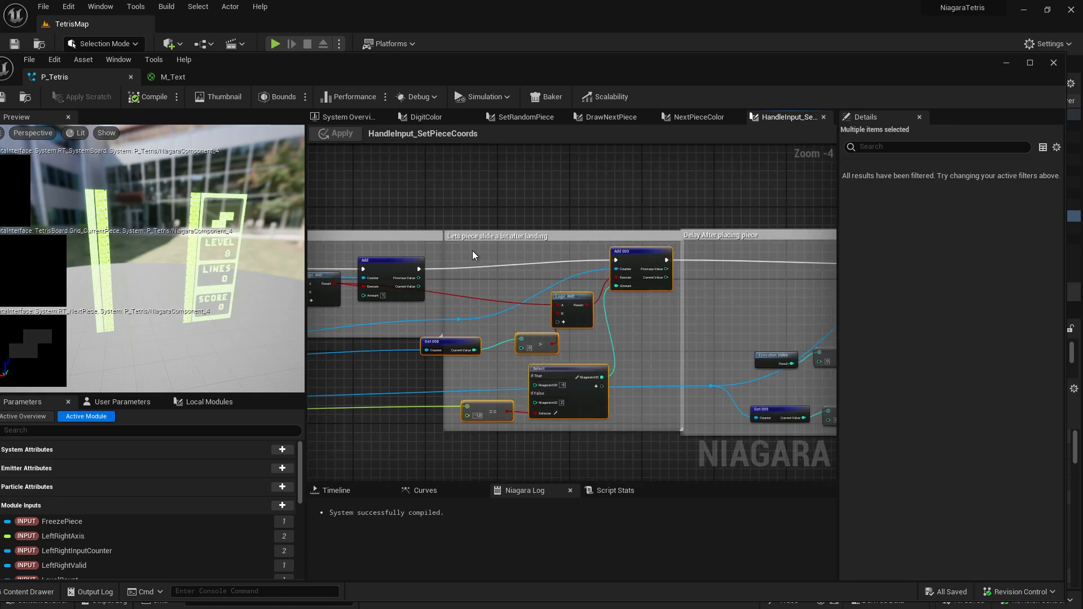
pyautogui.click(475, 252)
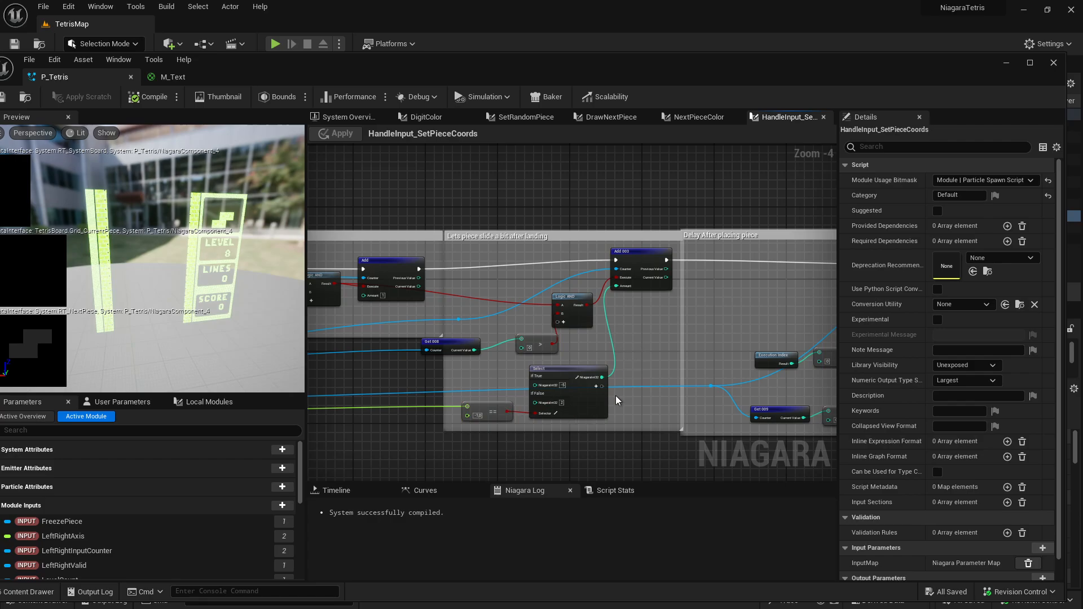
pyautogui.moveTo(771, 326); pyautogui.dragTo(453, 306, button='right')
pyautogui.moveTo(640, 407); pyautogui.dragTo(452, 251)
pyautogui.click(746, 327)
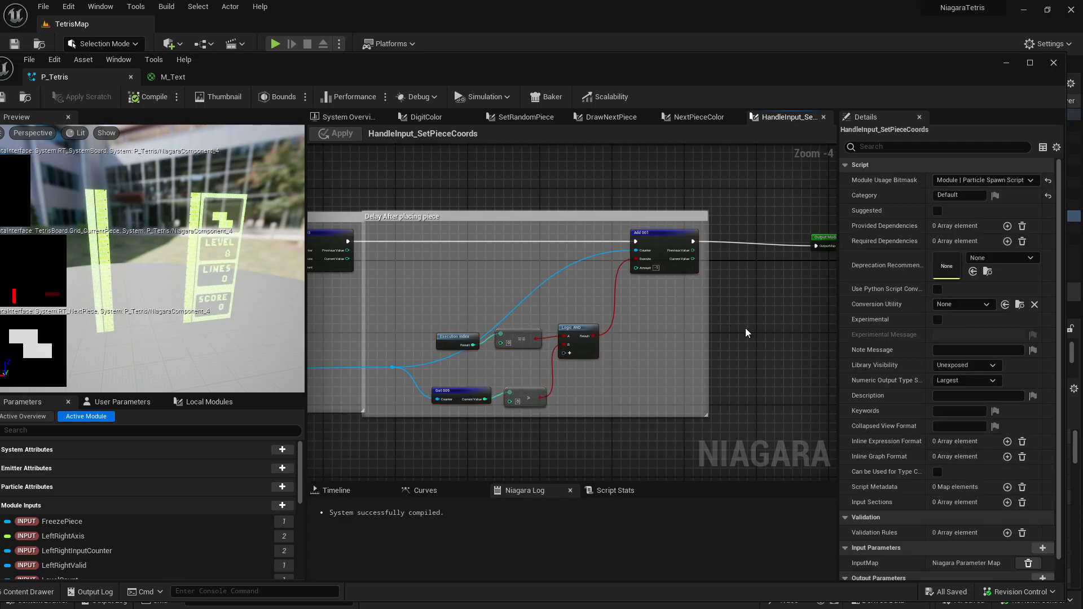
pyautogui.scroll(-5, 746, 327)
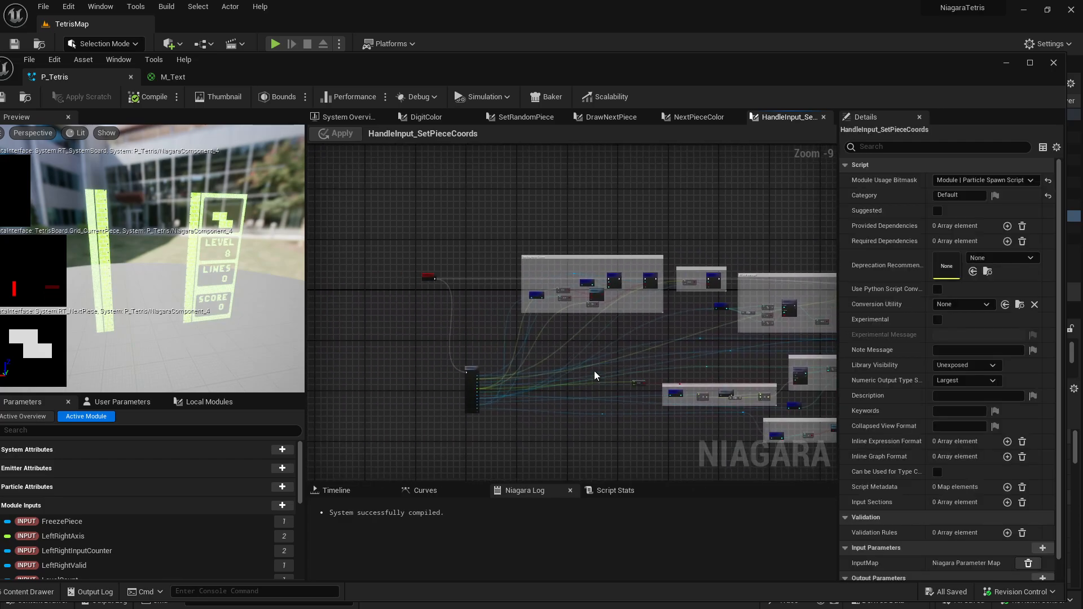
# Open the Draw Rotation Shadow module from the system overview, look over its node graph, and close it again.
pyautogui.click(330, 117)
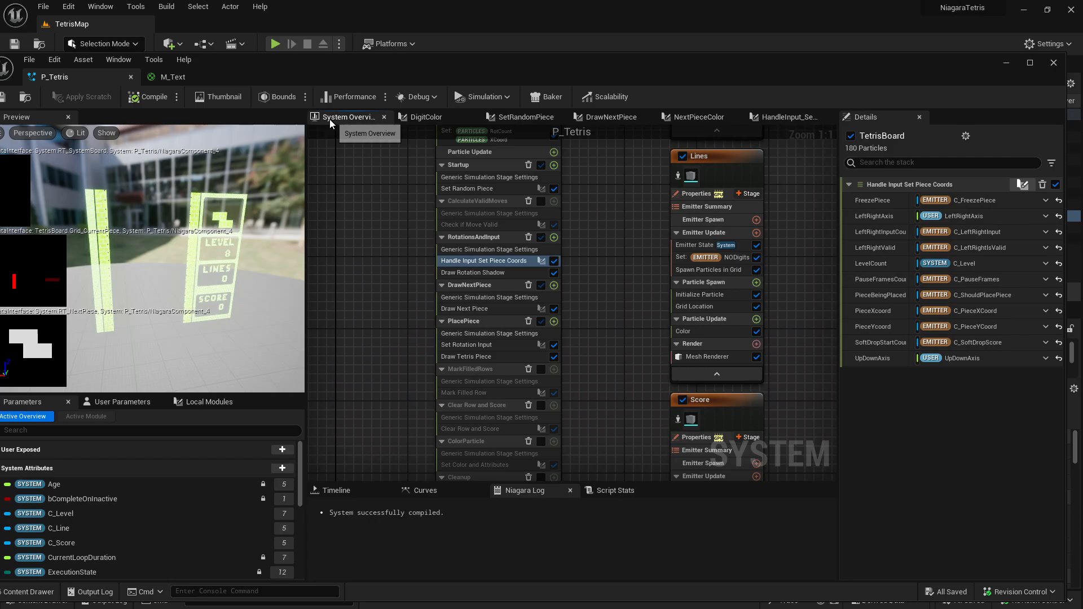
pyautogui.click(483, 262)
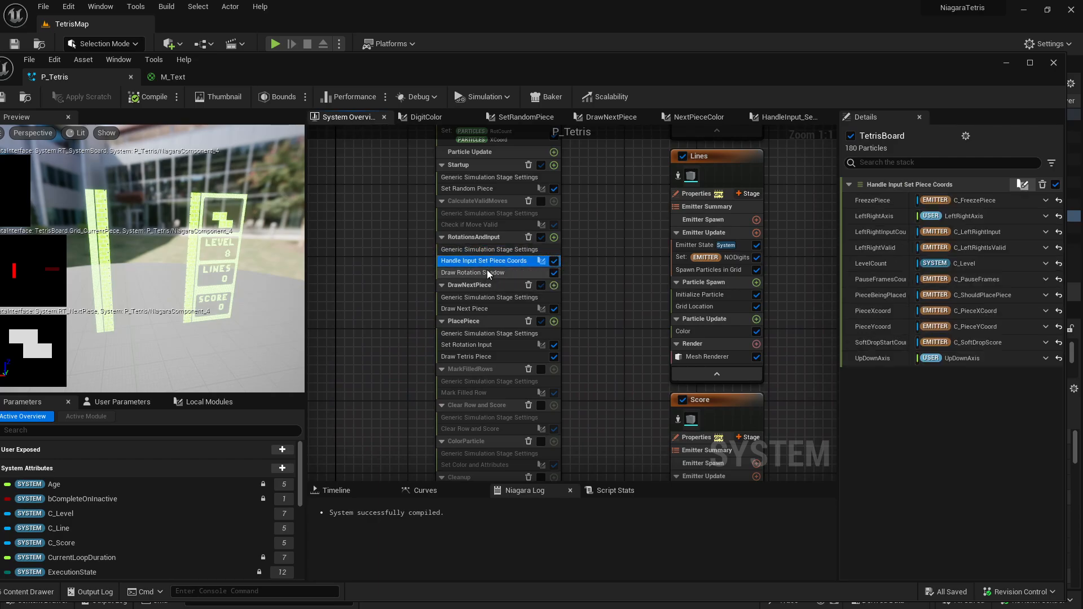
pyautogui.click(495, 273)
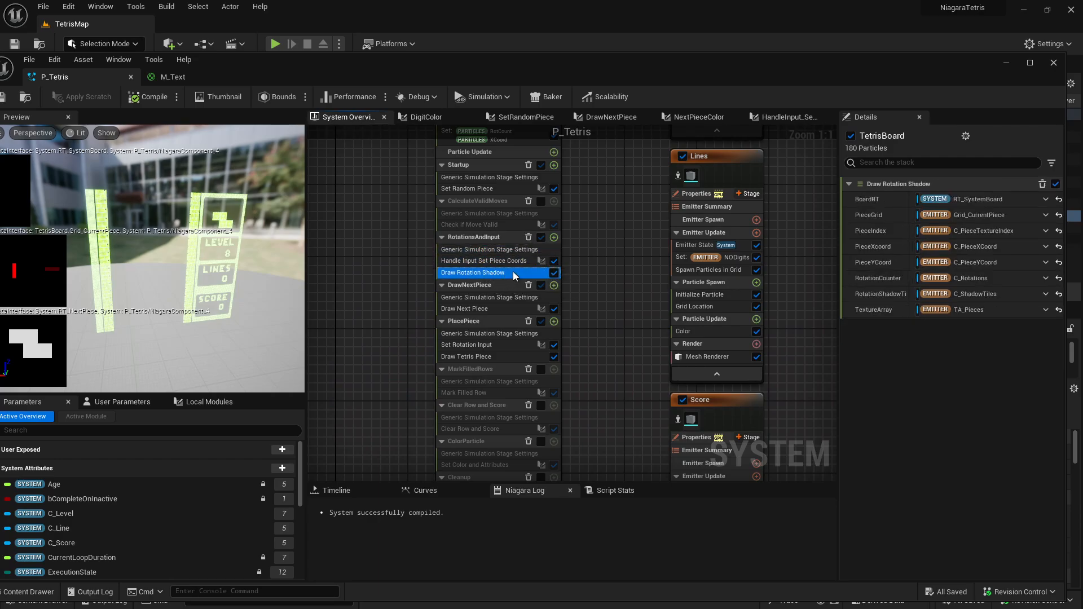
pyautogui.doubleClick(495, 273)
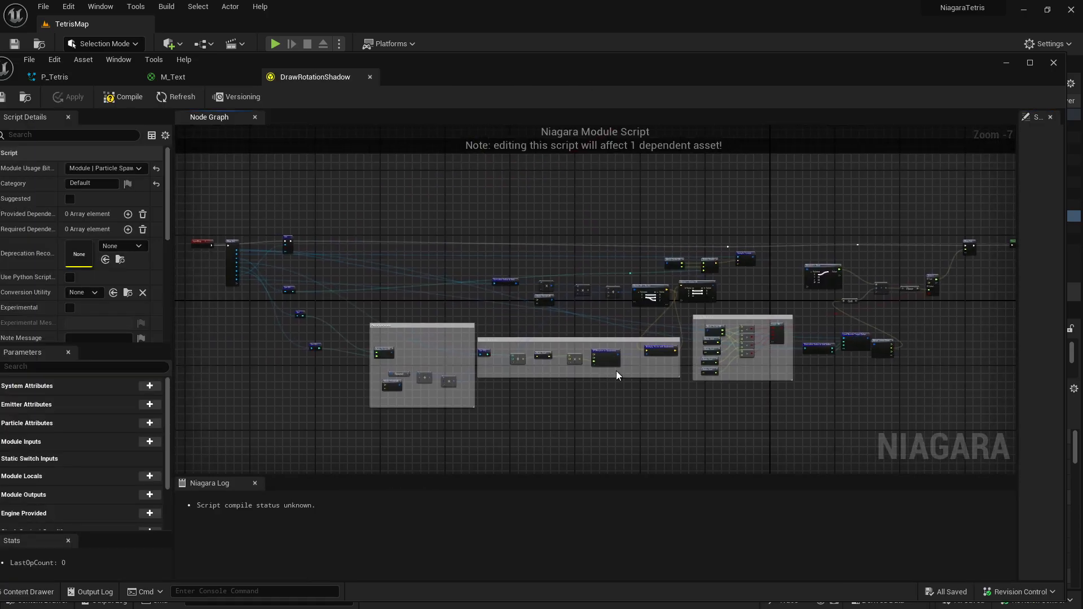
pyautogui.moveTo(868, 397); pyautogui.dragTo(724, 397, button='right')
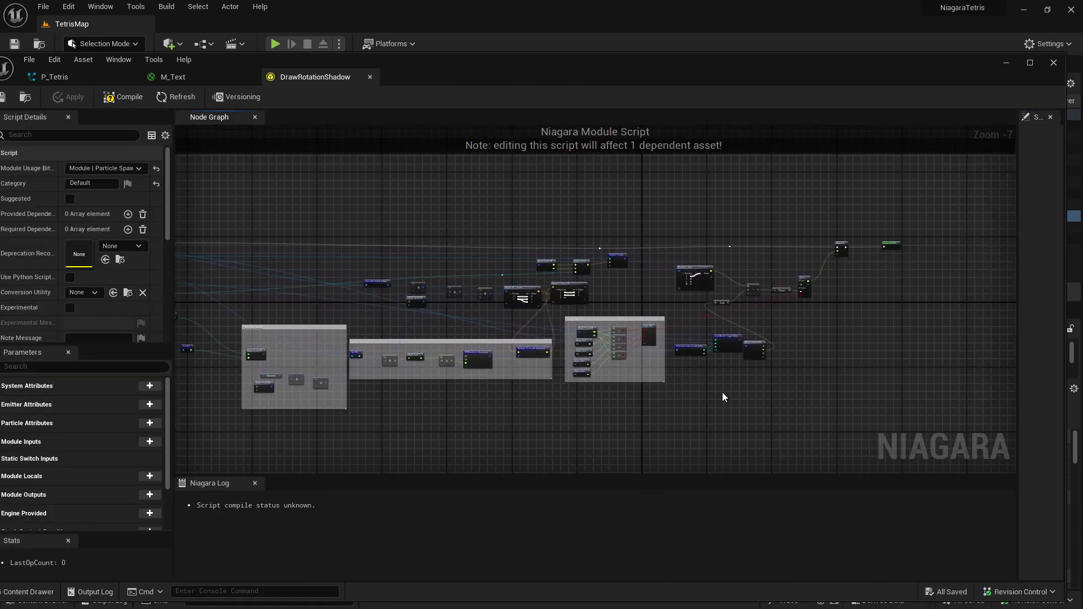
pyautogui.click(370, 78)
pyautogui.click(76, 82)
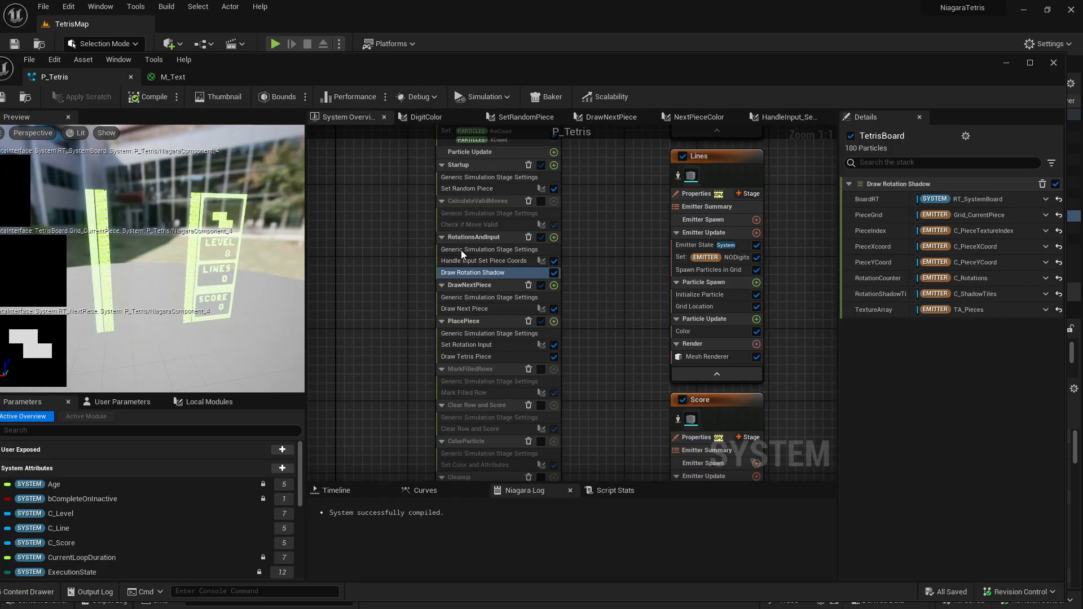
# Look over the Draw Next Piece module's inputs and node graph, and return to the system overview.
pyautogui.click(474, 309)
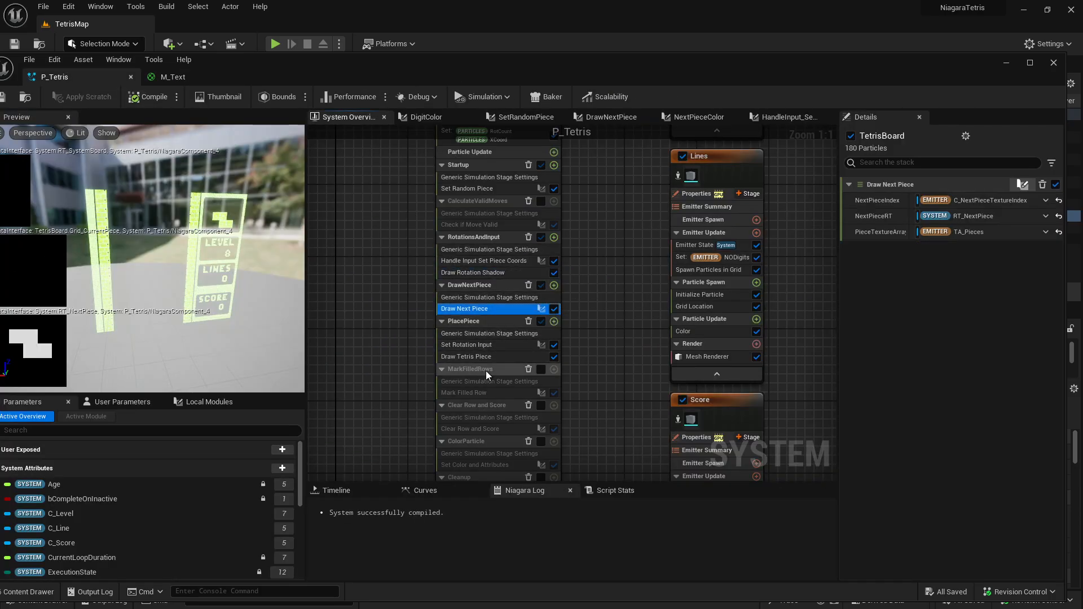
pyautogui.doubleClick(485, 308)
pyautogui.scroll(-8, 590, 354)
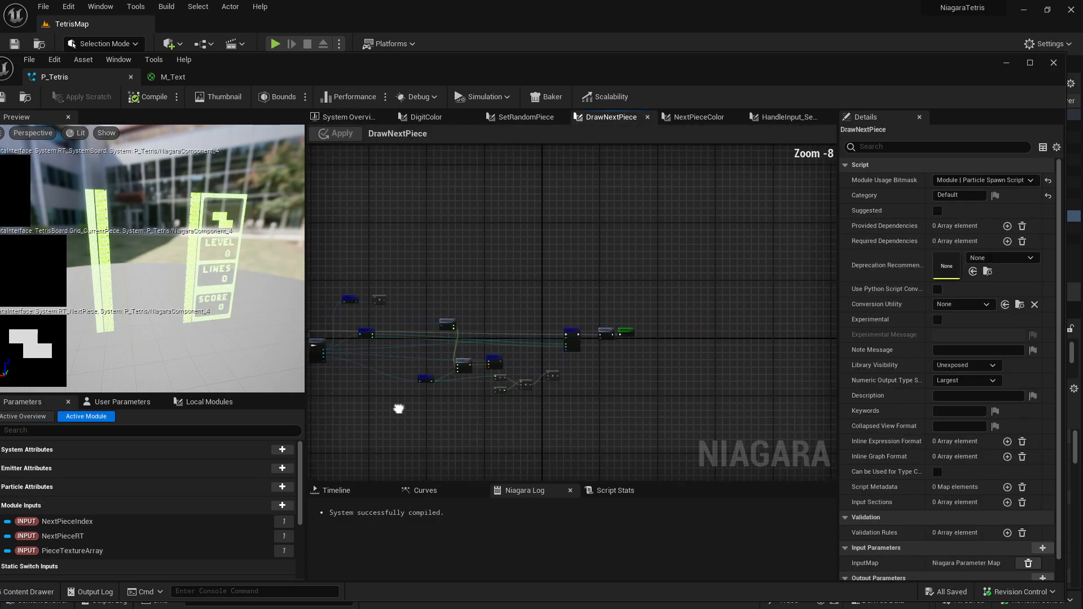
pyautogui.click(345, 116)
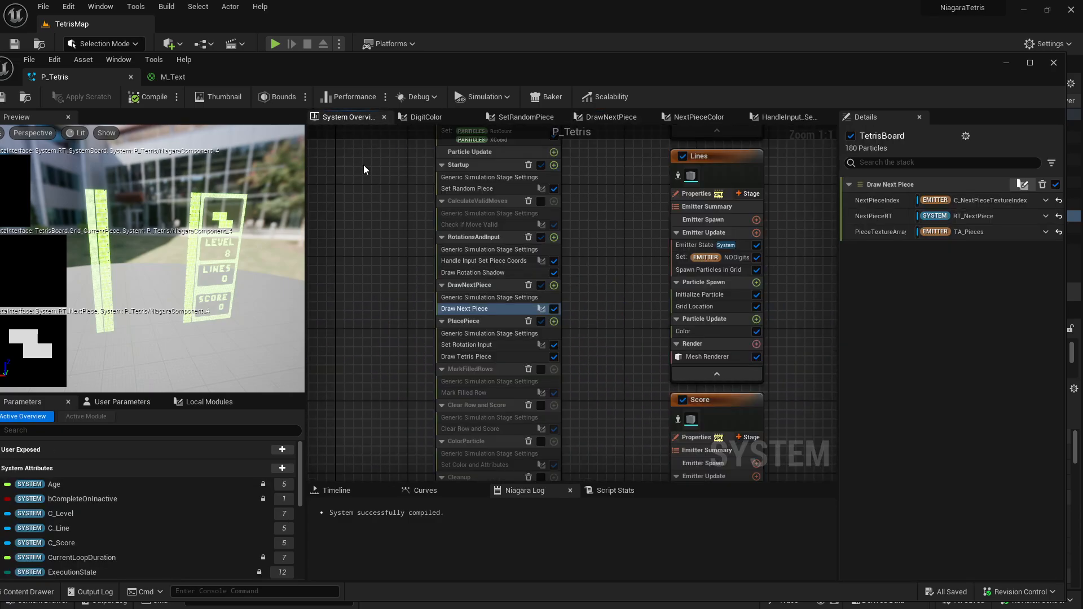
# Check the inputs of Draw Tetris Piece and Set Rotation Input, and open the DrawTetrisPiece module script to survey its graph.
pyautogui.click(492, 357)
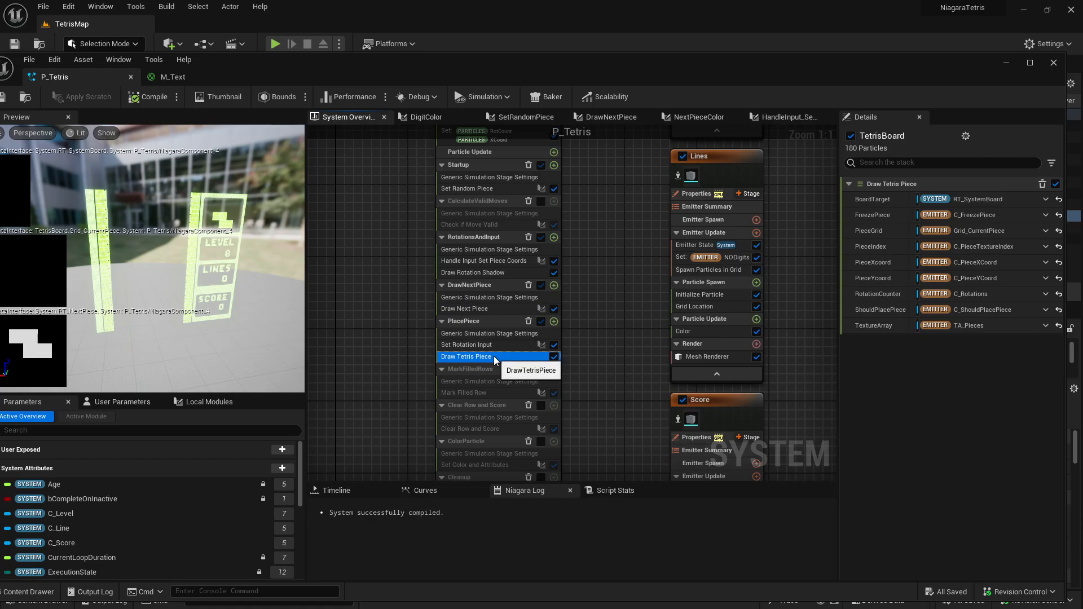
pyautogui.click(493, 345)
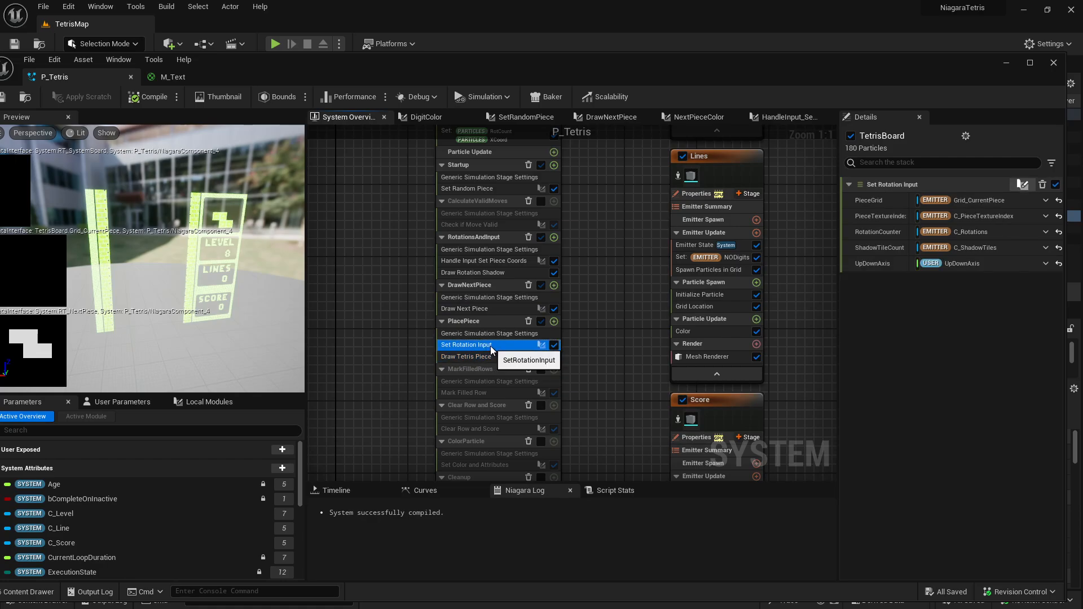
pyautogui.doubleClick(494, 359)
pyautogui.moveTo(463, 354); pyautogui.dragTo(573, 351, button='right')
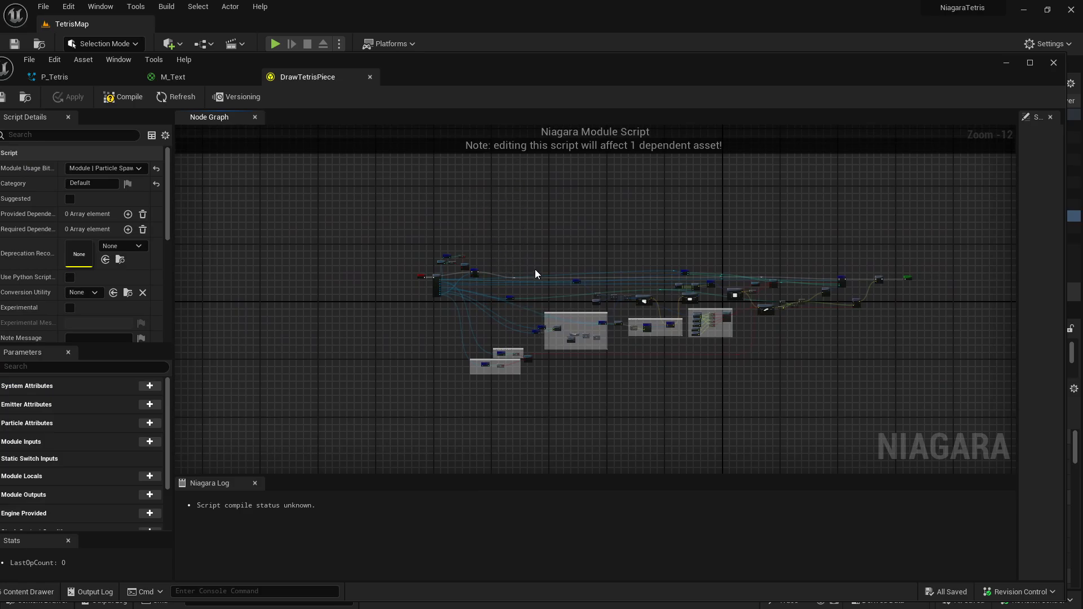
pyautogui.scroll(4, 851, 316)
pyautogui.moveTo(367, 367); pyautogui.dragTo(561, 387, button='right')
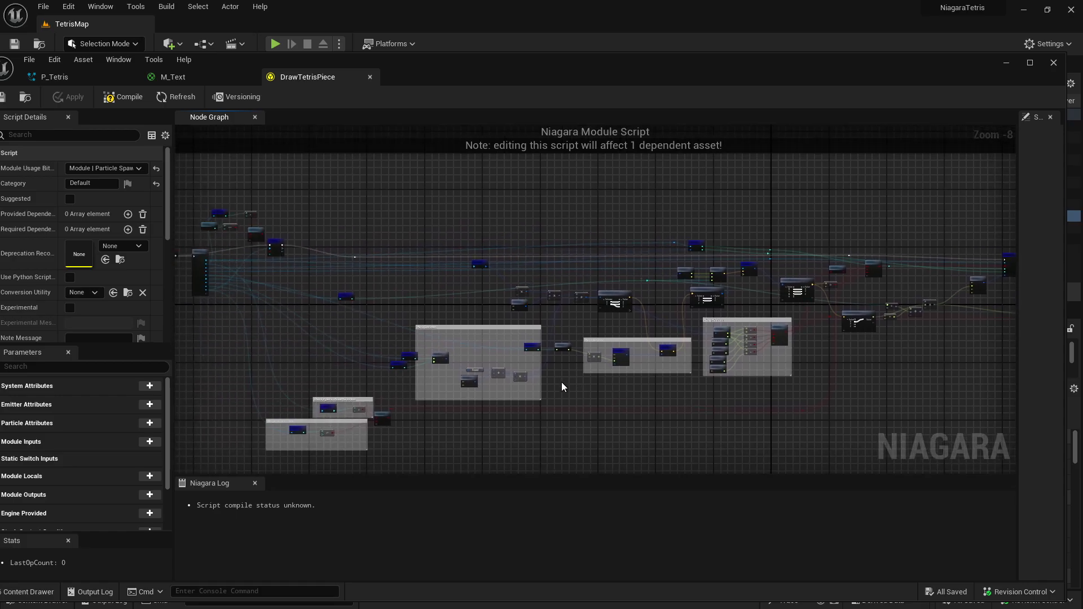
# Examine DrawTetrisPiece's Map Get inputs and the Logic AND condition driving the Add node on the FreezePiece counter.
pyautogui.scroll(6, 305, 319)
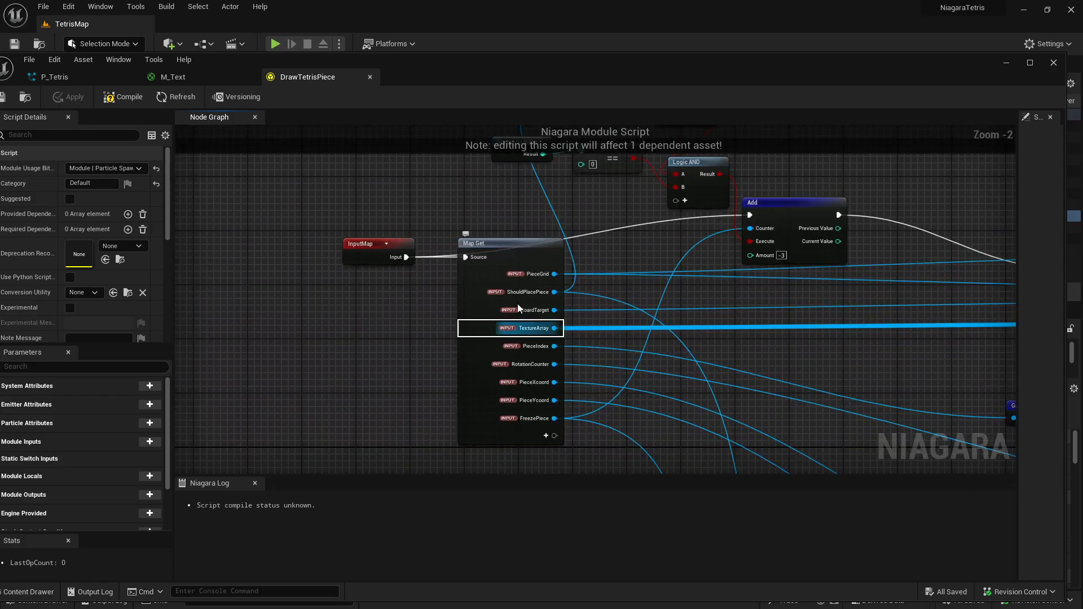
pyautogui.moveTo(456, 363); pyautogui.dragTo(410, 373, button='right')
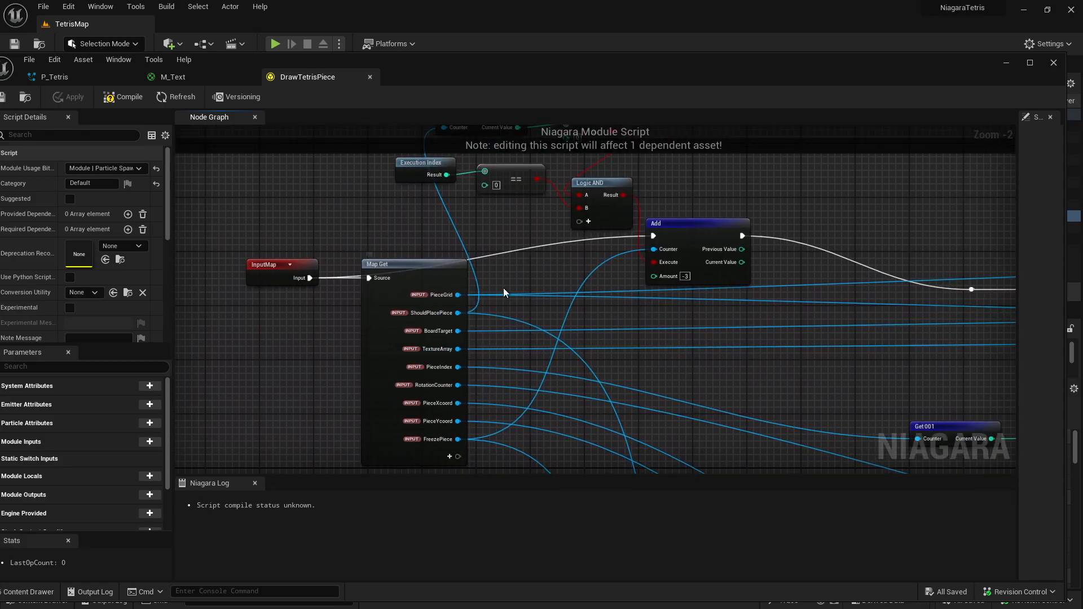
pyautogui.moveTo(503, 288); pyautogui.dragTo(463, 344, button='right')
pyautogui.scroll(1, 452, 394)
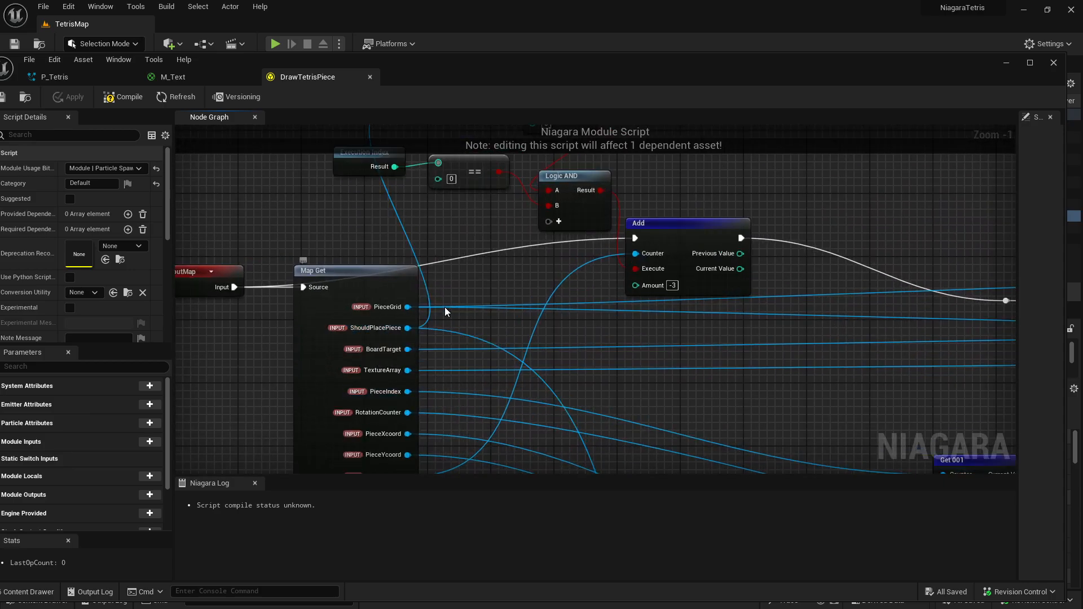
pyautogui.scroll(-2, 445, 306)
pyautogui.moveTo(415, 337); pyautogui.dragTo(351, 380, button='right')
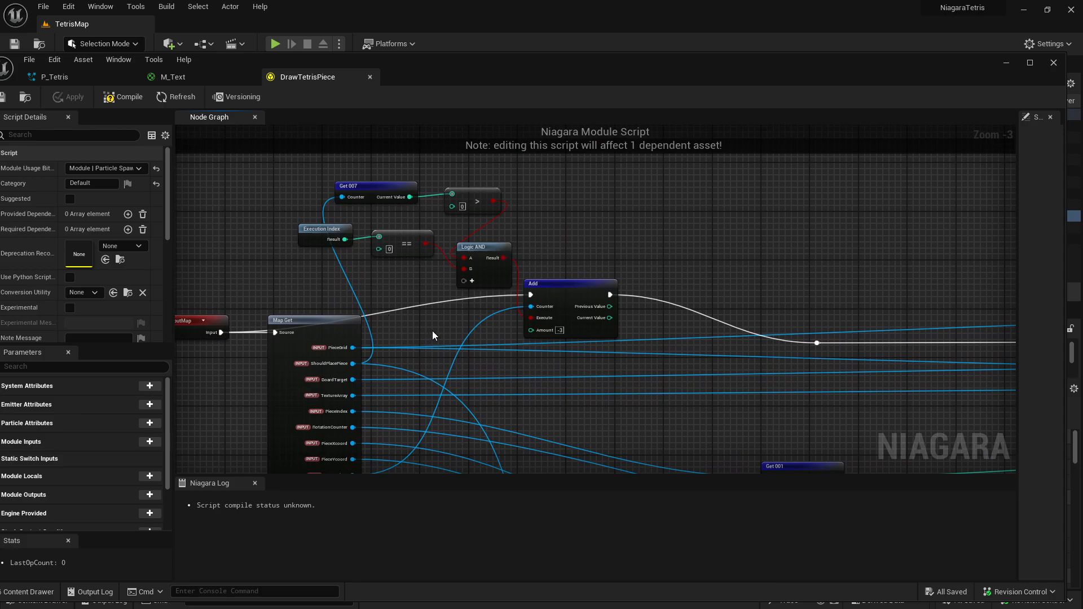
# Enable the CalculateValidMoves simulation stage in P_Tetris and open its Check if Move Valid module graph.
pyautogui.click(59, 77)
pyautogui.moveTo(594, 280); pyautogui.dragTo(572, 327, button='right')
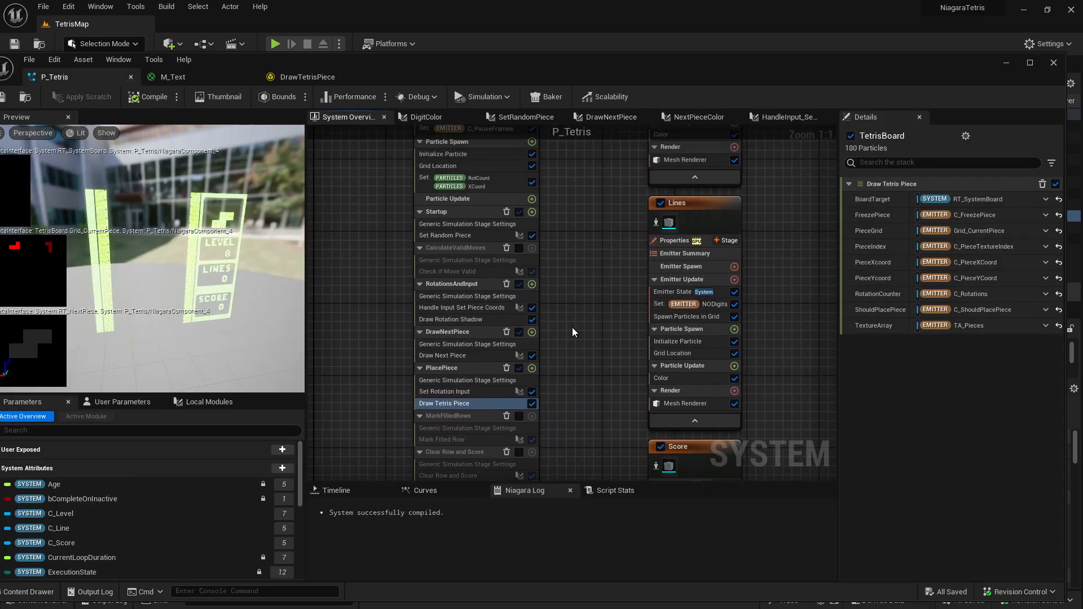
pyautogui.click(519, 248)
pyautogui.doubleClick(458, 273)
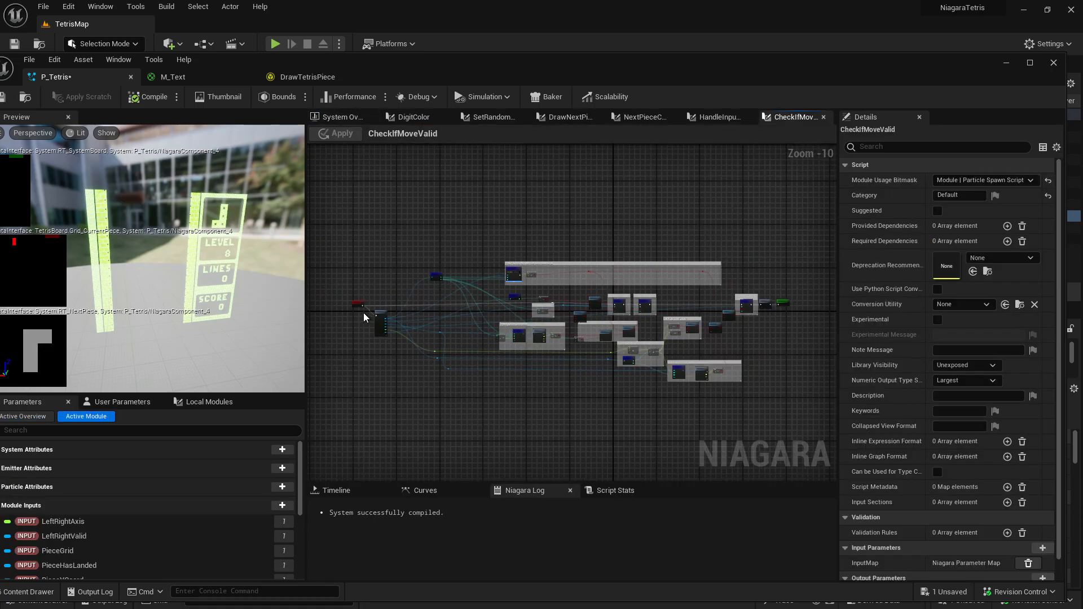
pyautogui.scroll(5, 412, 323)
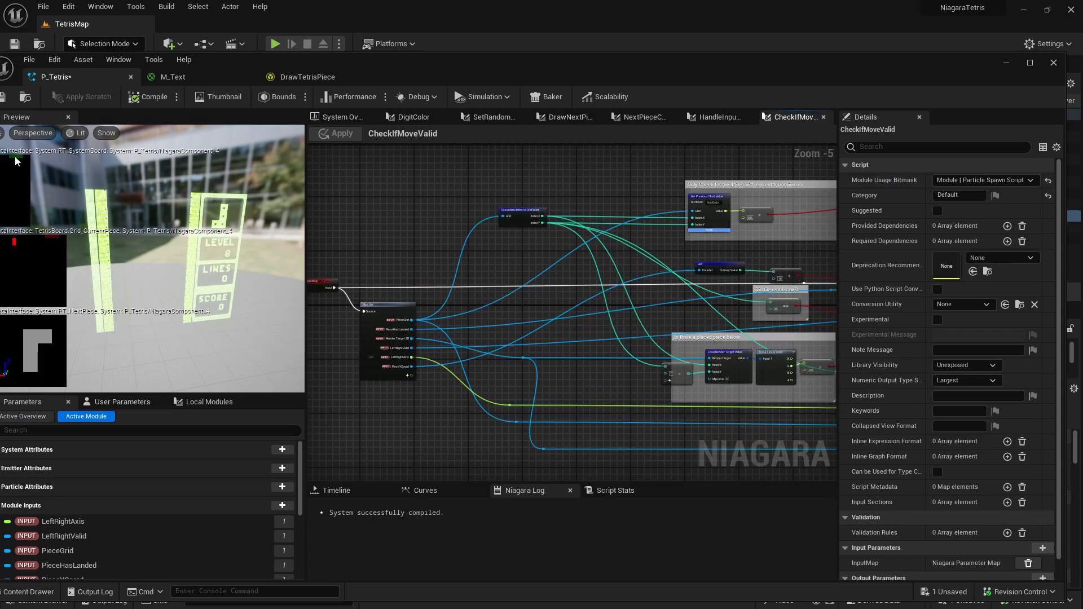
# Move the Niagara editor window to uncover the whole preview, and examine the check limited to the current tetromino's four tiles.
pyautogui.moveTo(305, 58); pyautogui.dragTo(363, 48)
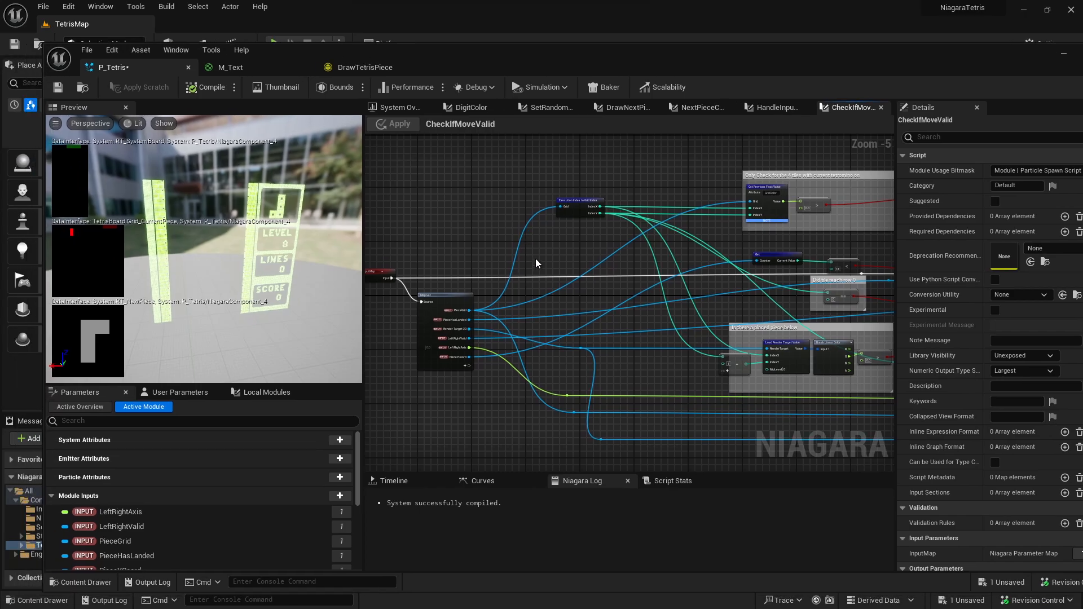
pyautogui.scroll(-2, 530, 265)
pyautogui.scroll(4, 738, 337)
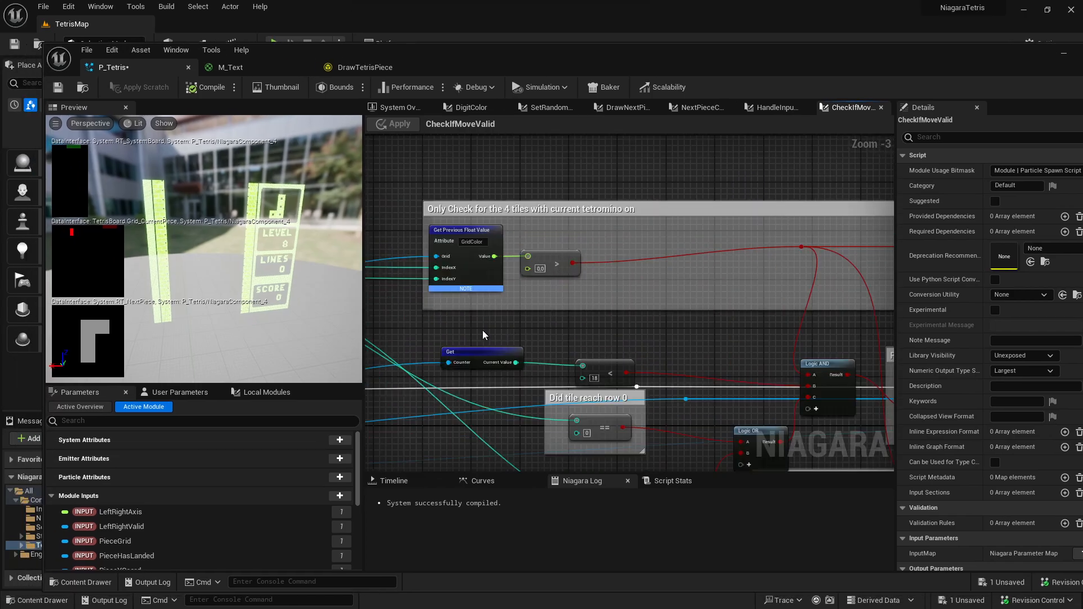
pyautogui.moveTo(482, 330); pyautogui.dragTo(696, 344, button='right')
pyautogui.scroll(-3, 578, 333)
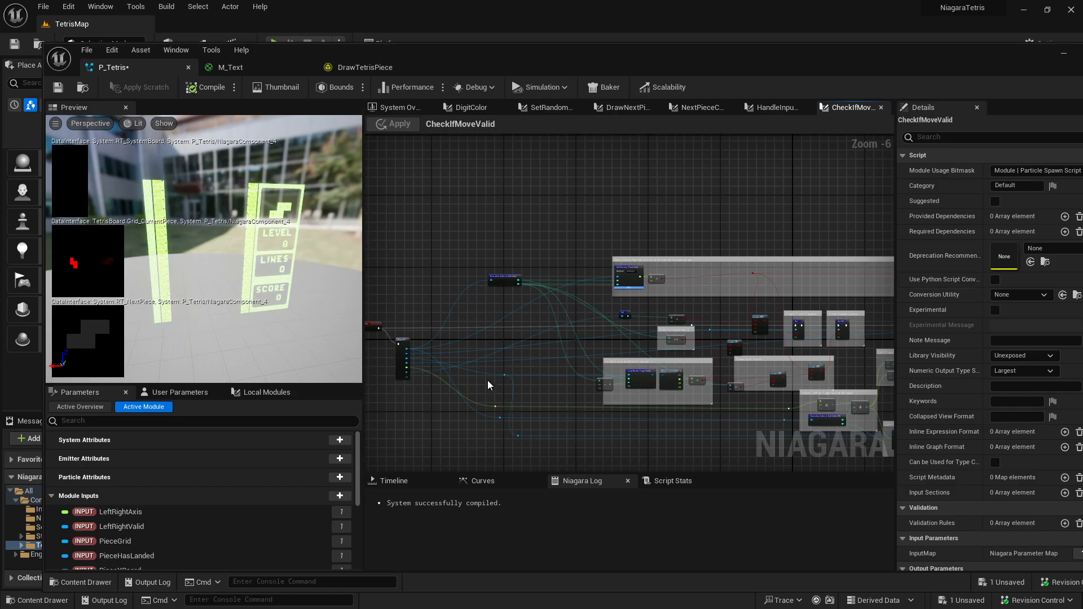
# Survey the CheckIfMoveValid graph from the Map Get inputs across to the commented check groups.
pyautogui.moveTo(435, 439); pyautogui.dragTo(536, 387, button='right')
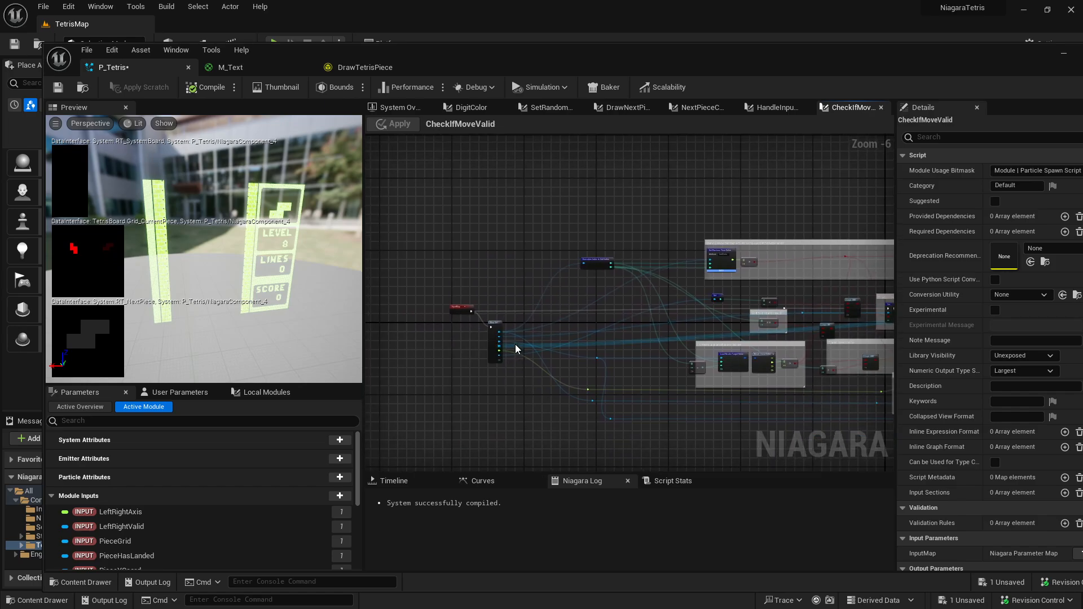
pyautogui.scroll(2, 487, 393)
pyautogui.scroll(-2, 529, 388)
pyautogui.scroll(2, 529, 387)
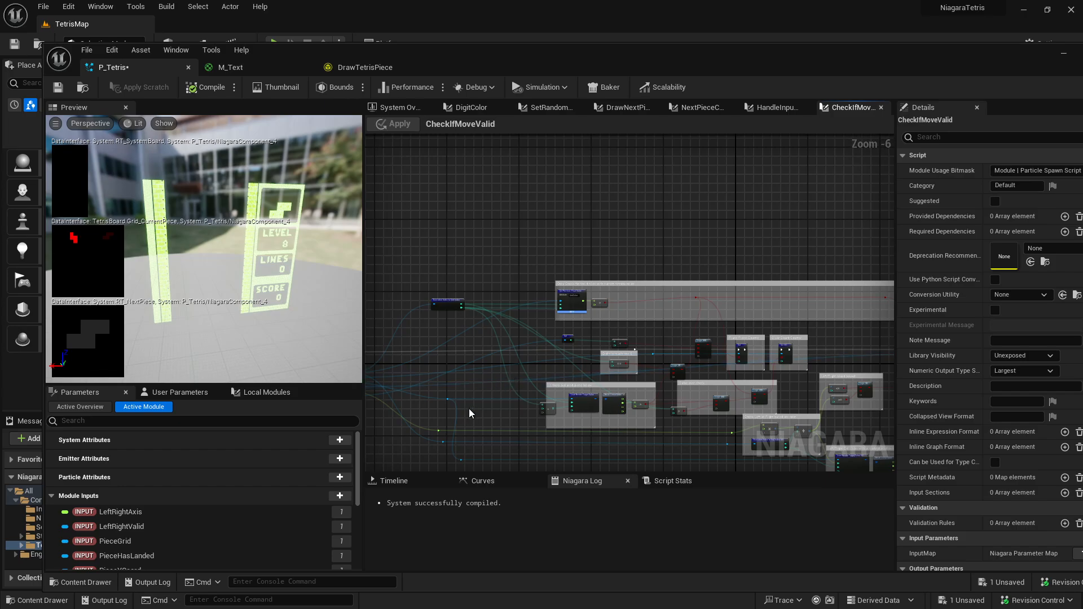
pyautogui.scroll(-2, 469, 409)
pyautogui.moveTo(594, 367); pyautogui.dragTo(585, 365, button='right')
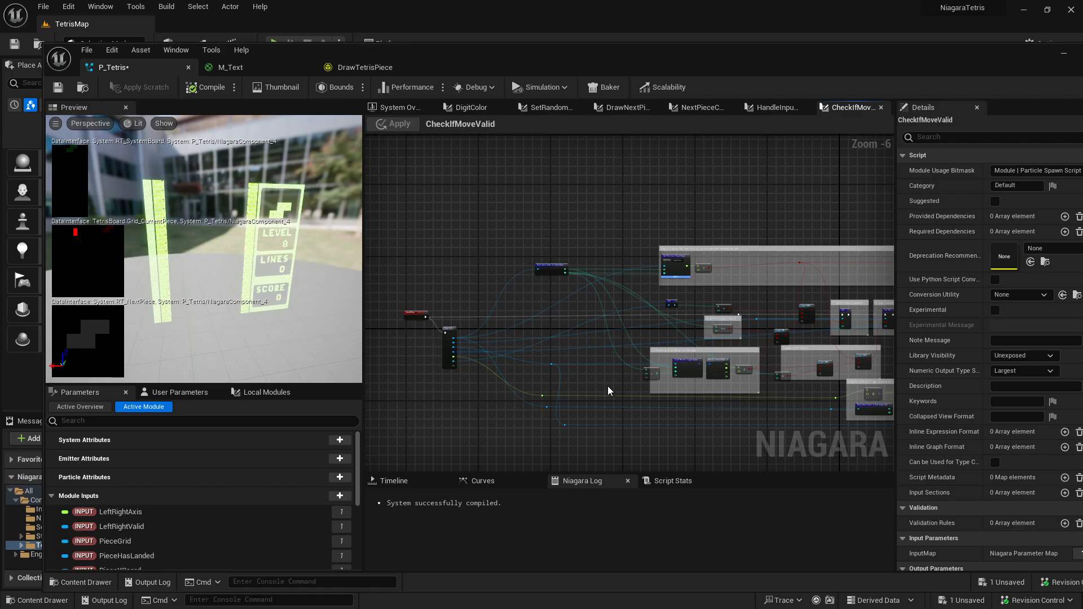
# Examine the Set node in the "Place Piece Counter" group and the Logic AND and game over checks around it.
pyautogui.scroll(4, 564, 364)
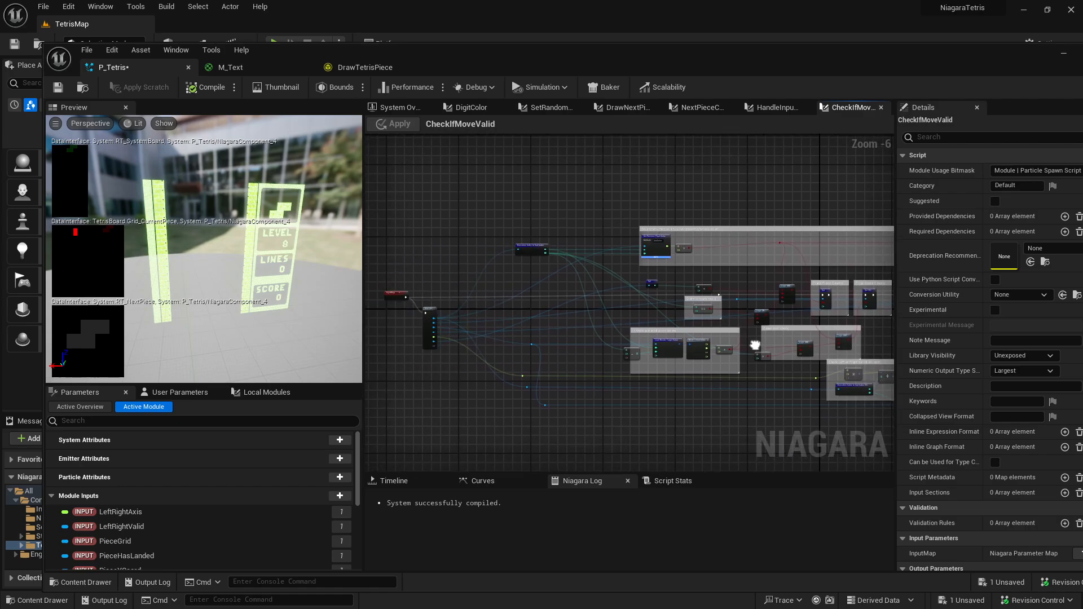
pyautogui.scroll(-3, 740, 359)
pyautogui.moveTo(740, 360); pyautogui.dragTo(382, 346, button='right')
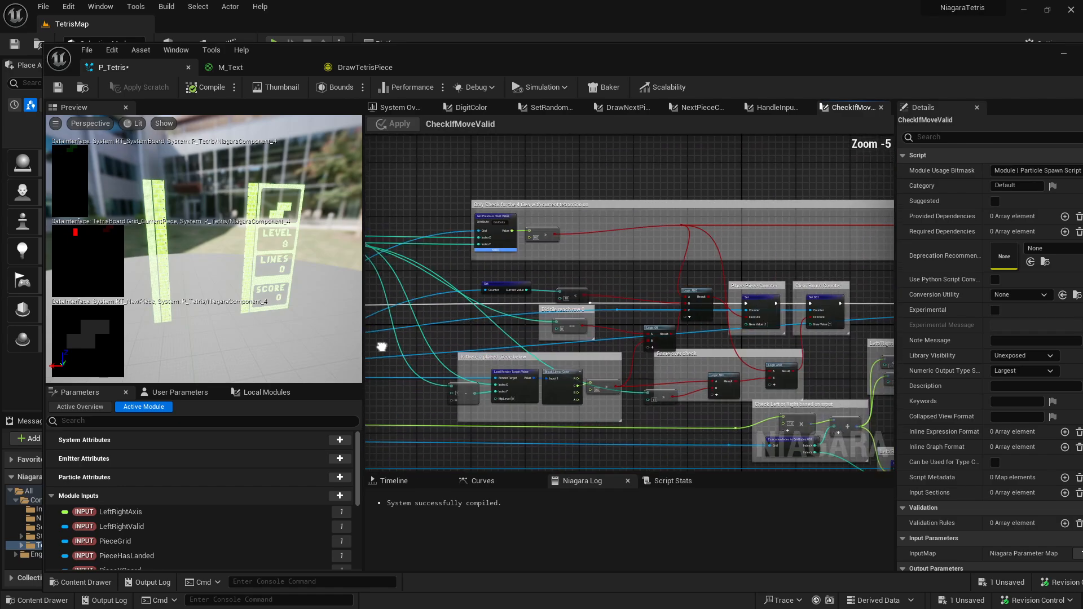
pyautogui.scroll(2, 802, 327)
pyautogui.click(733, 281)
pyautogui.scroll(-1, 732, 337)
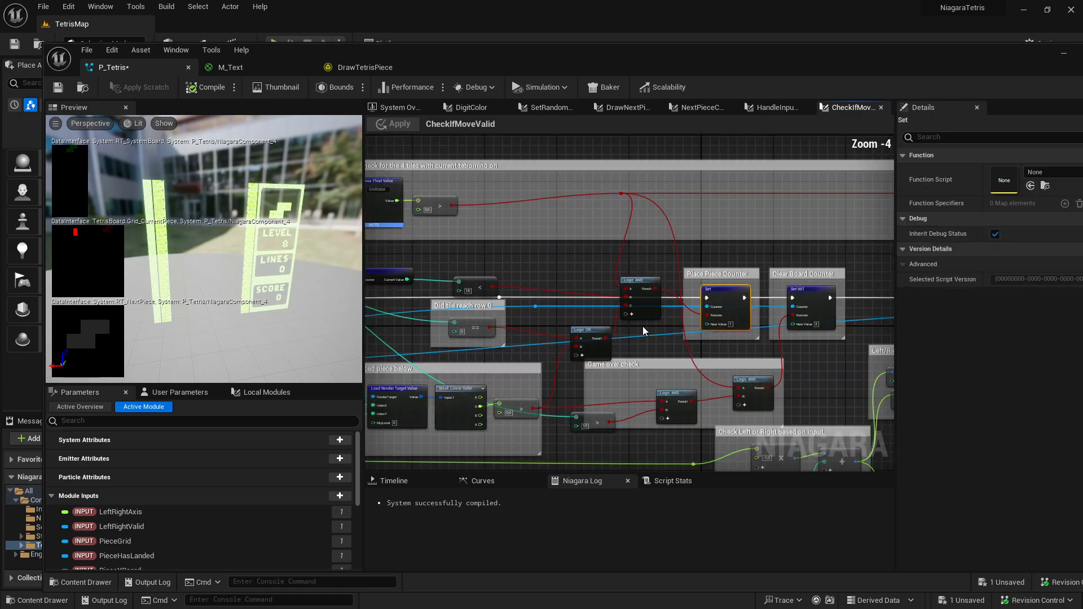
pyautogui.moveTo(642, 326); pyautogui.dragTo(715, 341, button='right')
# Inspect the Get Previous Float Value node reading GridColor and its greater-than comparison in the four-tile check group.
pyautogui.moveTo(573, 277); pyautogui.dragTo(651, 314, button='right')
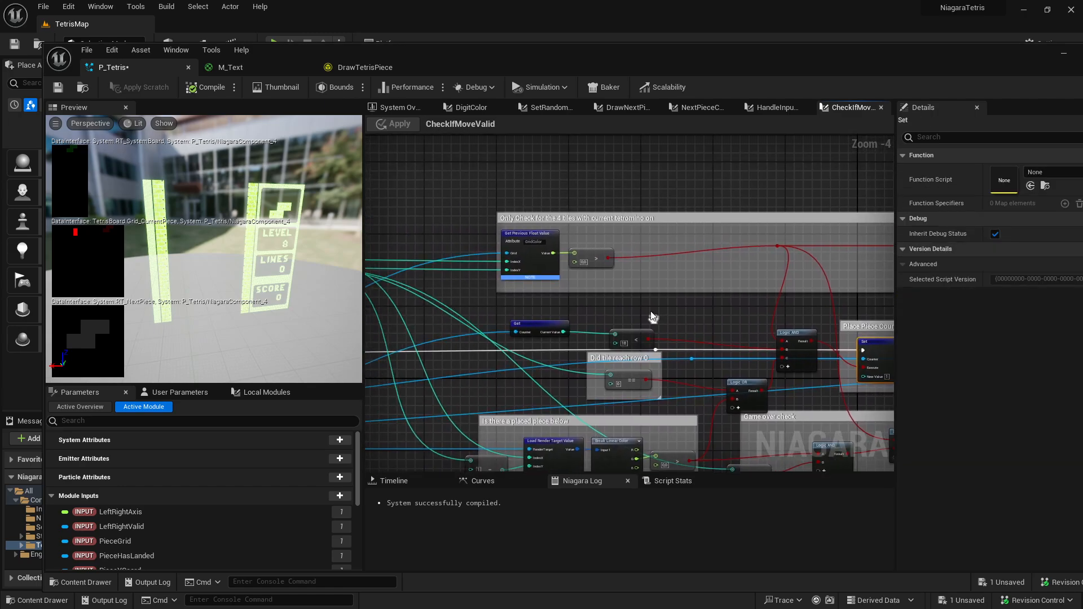
pyautogui.click(628, 284)
pyautogui.scroll(4, 585, 280)
pyautogui.moveTo(679, 277); pyautogui.dragTo(458, 204)
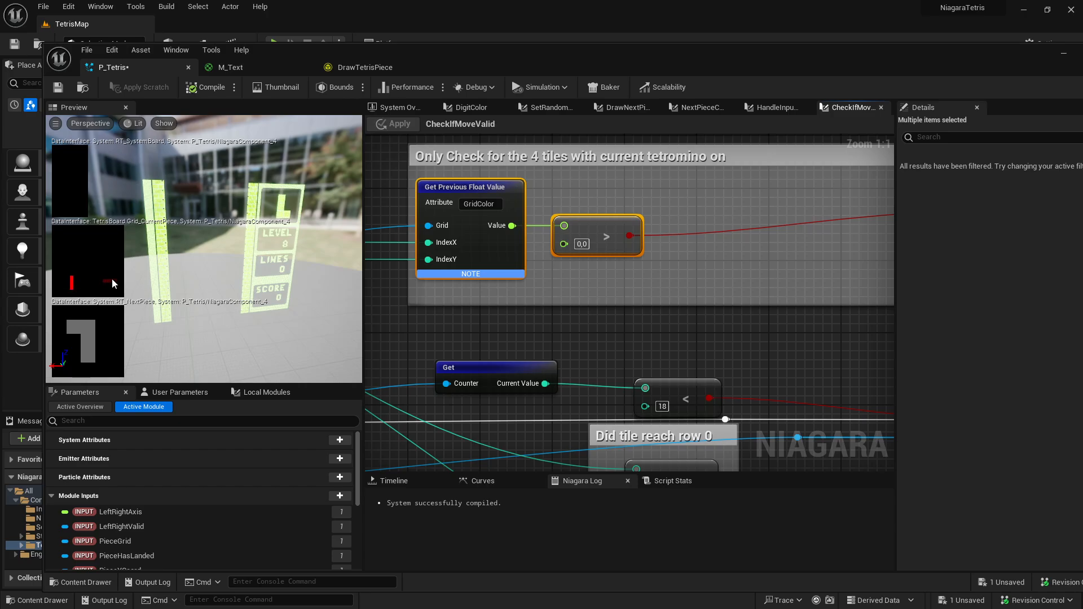
# Examine the "Did tile reach row 0" comparison and follow its result to the Set node in the "Place Piece Counter" group.
pyautogui.scroll(-4, 664, 271)
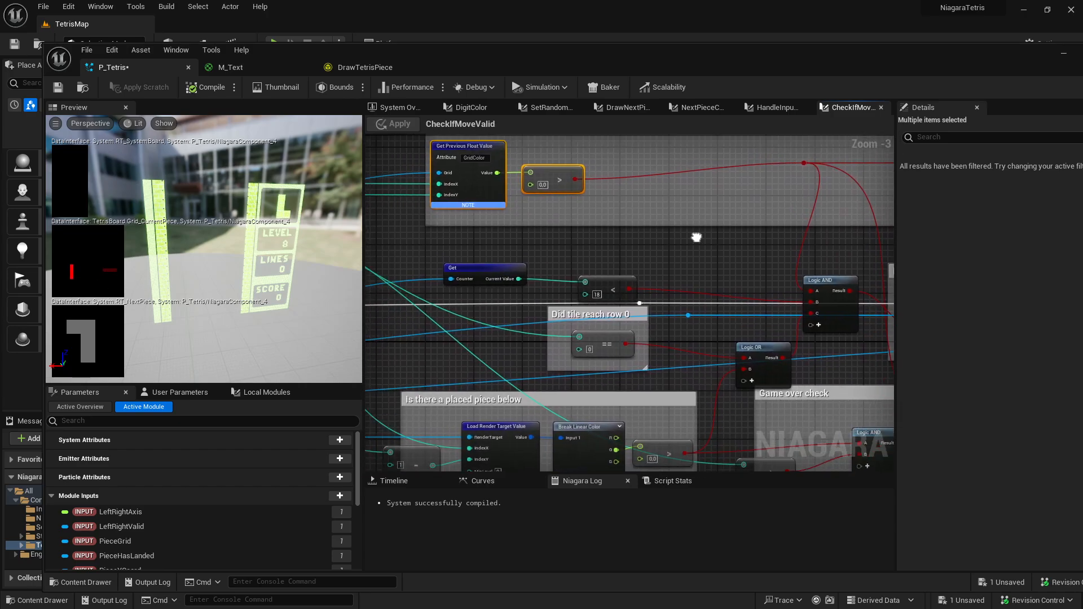
pyautogui.click(720, 259)
pyautogui.moveTo(719, 259); pyautogui.dragTo(654, 188, button='right')
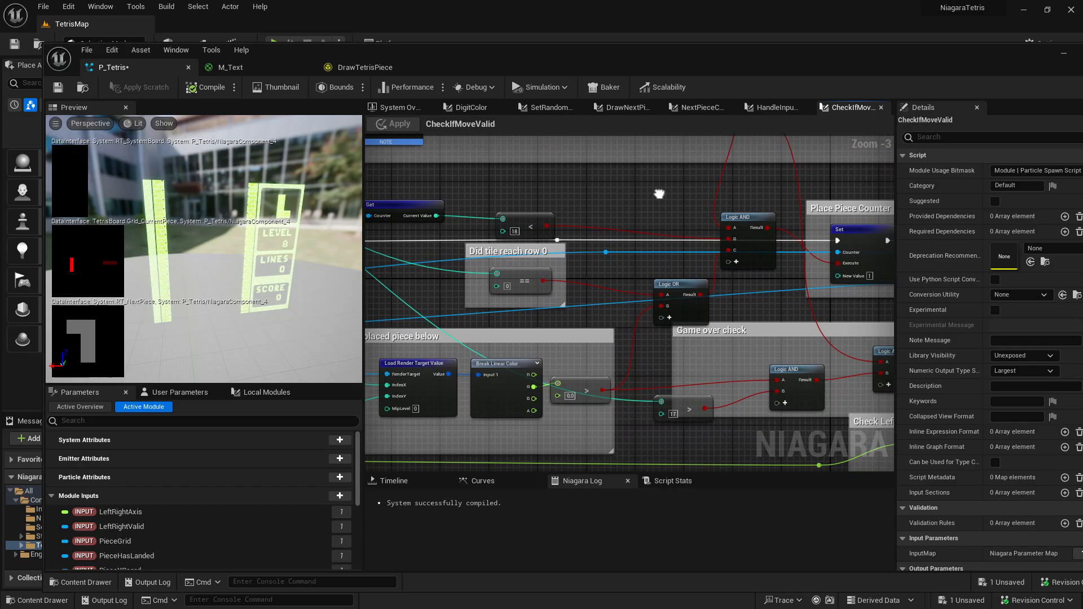
pyautogui.click(524, 290)
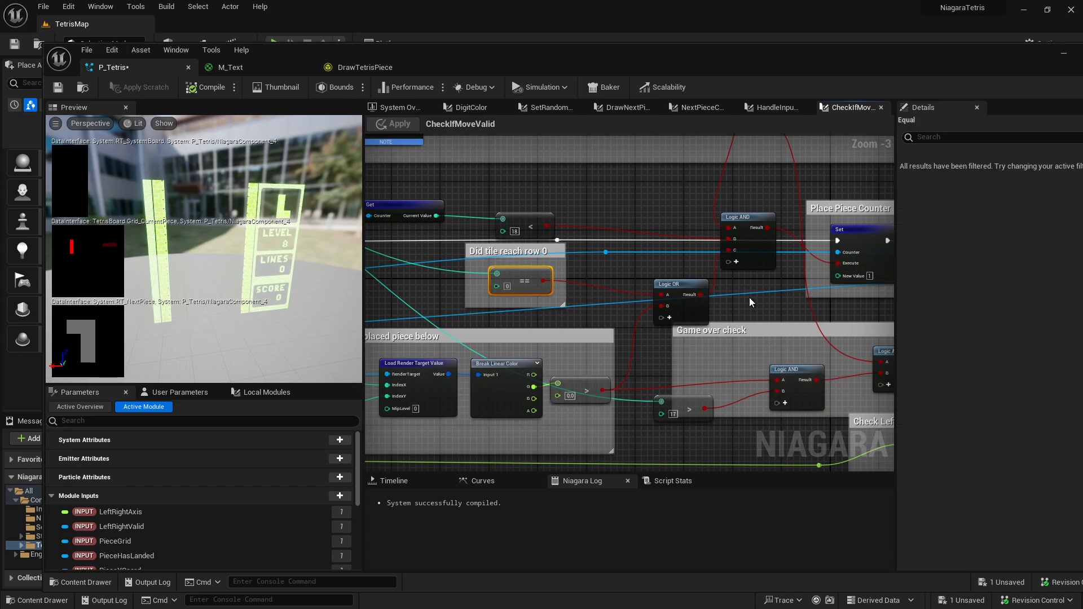
pyautogui.moveTo(798, 295); pyautogui.dragTo(756, 267, button='right')
pyautogui.click(718, 251)
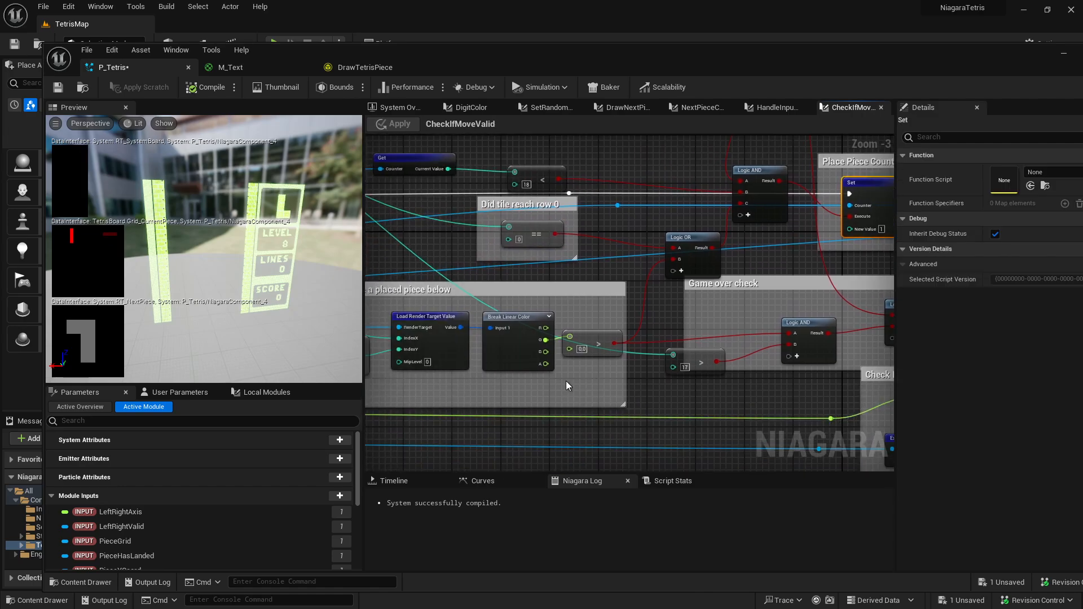
# Inspect the "Is there a placed piece below" group, from its Subtract node through Load Render Target Value to the greater-than comparison.
pyautogui.click(552, 393)
pyautogui.moveTo(550, 395); pyautogui.dragTo(733, 381, button='right')
pyautogui.click(529, 350)
pyautogui.moveTo(440, 254); pyautogui.dragTo(659, 463, button='right')
pyautogui.moveTo(584, 362); pyautogui.dragTo(474, 181, button='right')
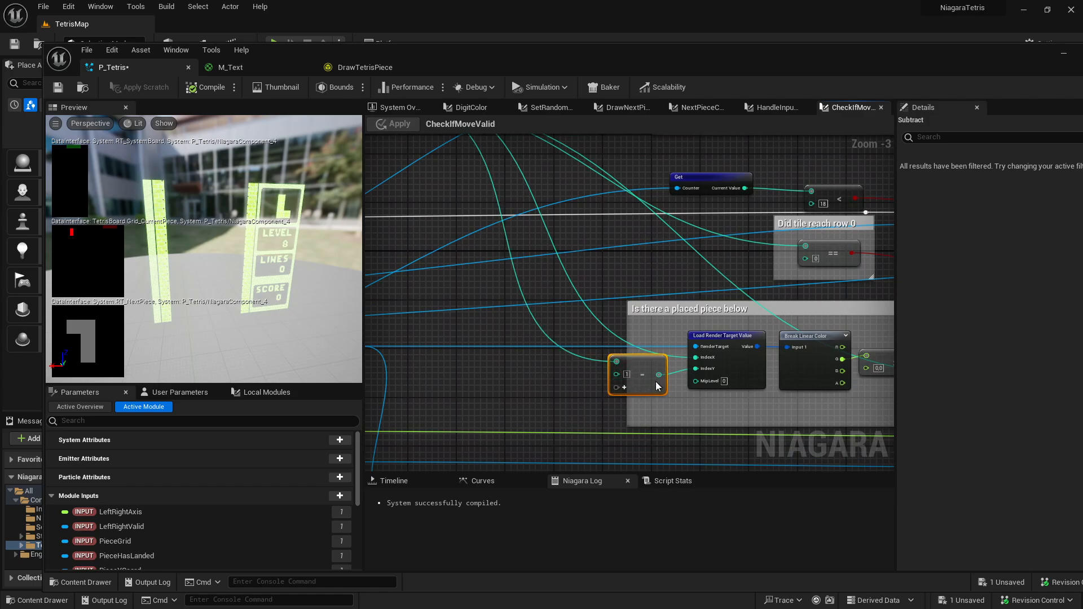
pyautogui.moveTo(739, 398); pyautogui.dragTo(634, 385, button='right')
pyautogui.moveTo(697, 386); pyautogui.dragTo(675, 394)
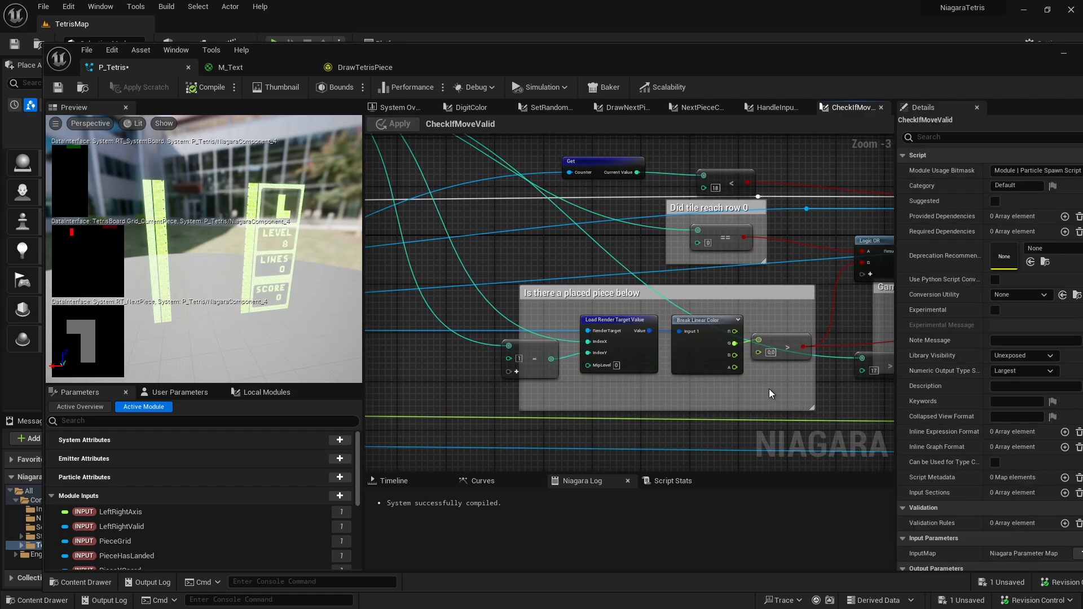
pyautogui.moveTo(769, 388); pyautogui.dragTo(640, 394, button='right')
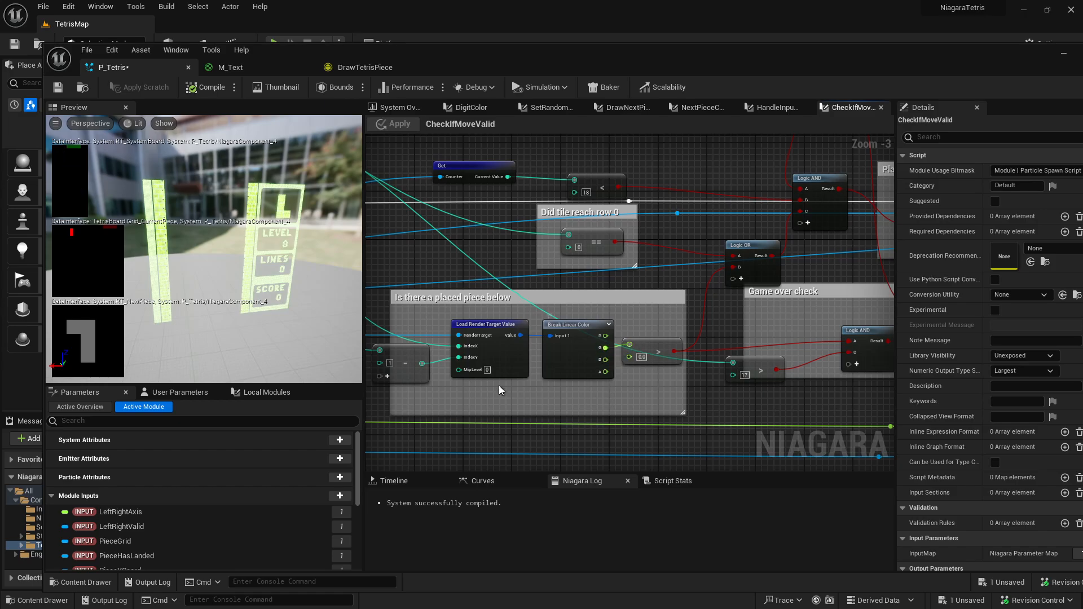
# Trace the placed-piece-below check from its Subtract node through the Logic OR and Logic AND nodes to the Place Piece Counter's Set node.
pyautogui.click(405, 377)
pyautogui.moveTo(397, 377); pyautogui.dragTo(641, 394, button='right')
pyautogui.moveTo(805, 417); pyautogui.dragTo(422, 400, button='right')
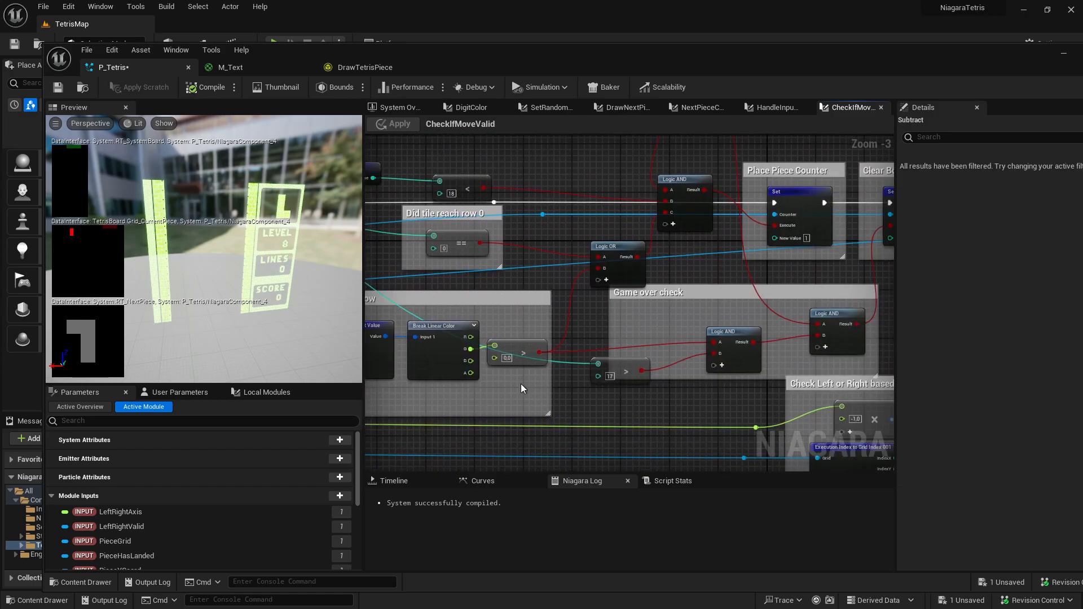
pyautogui.click(535, 346)
pyautogui.click(554, 275)
pyautogui.moveTo(554, 276); pyautogui.dragTo(440, 359, button='right')
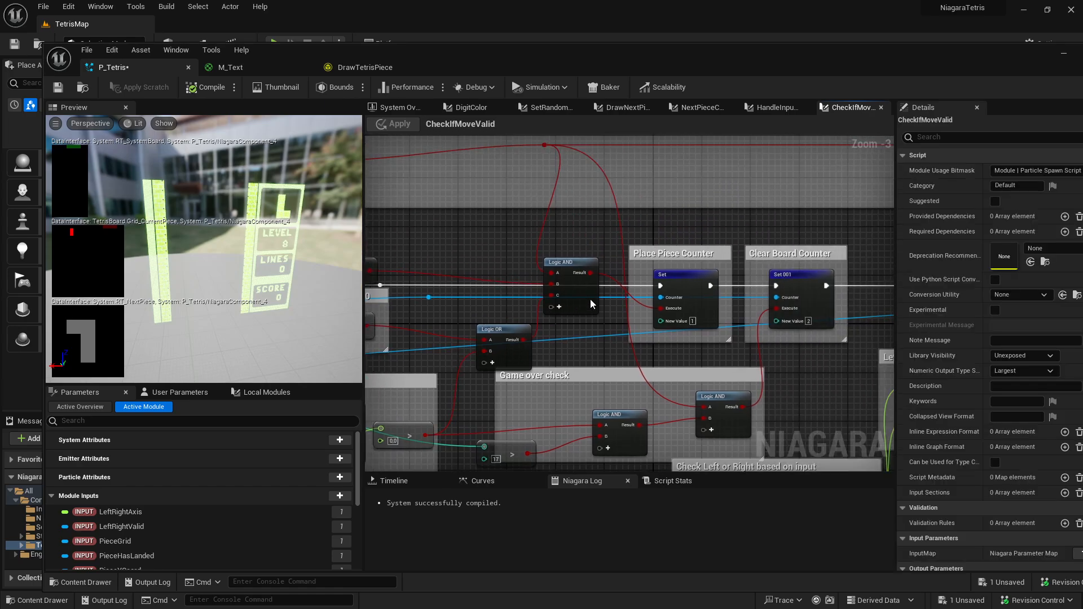
pyautogui.click(590, 299)
pyautogui.click(692, 290)
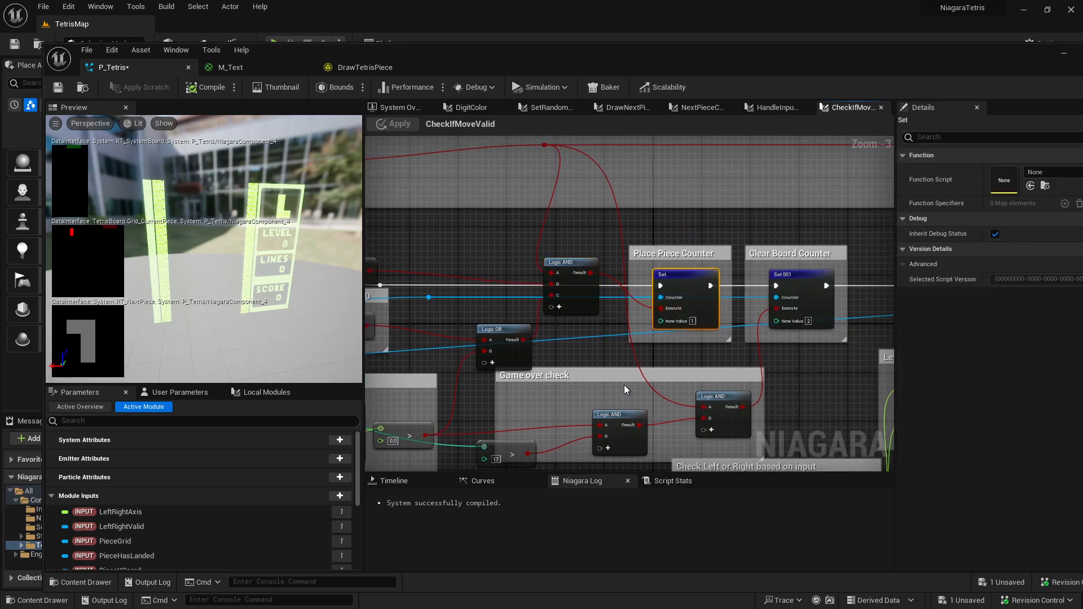
# Examine the "Game over check" greater-than comparison and compare the Set nodes of the Clear Board and Place Piece counters.
pyautogui.click(801, 277)
pyautogui.moveTo(727, 375); pyautogui.dragTo(706, 311, button='right')
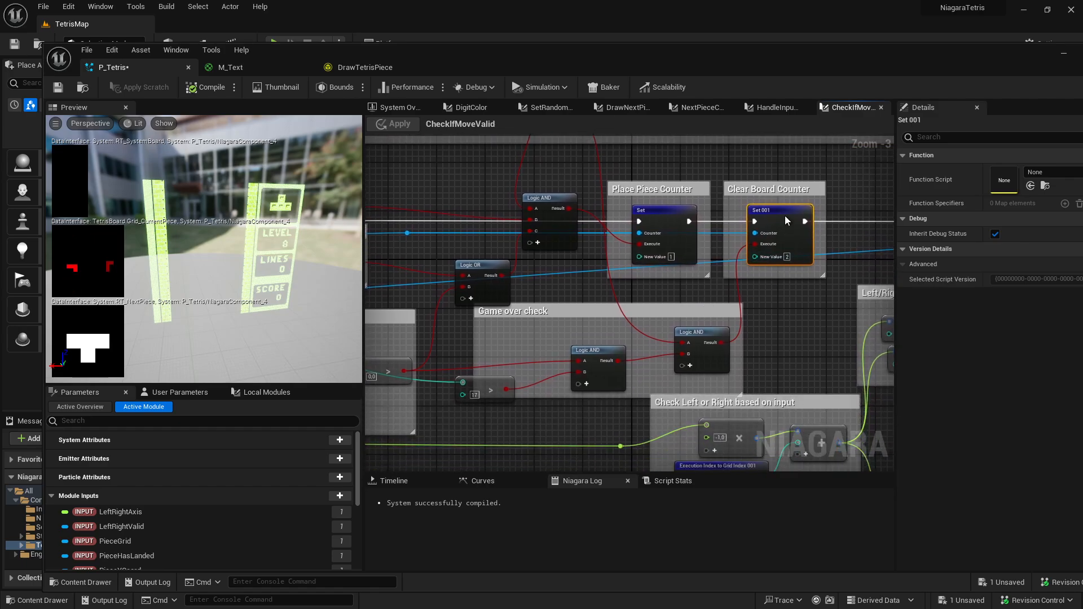
pyautogui.click(492, 392)
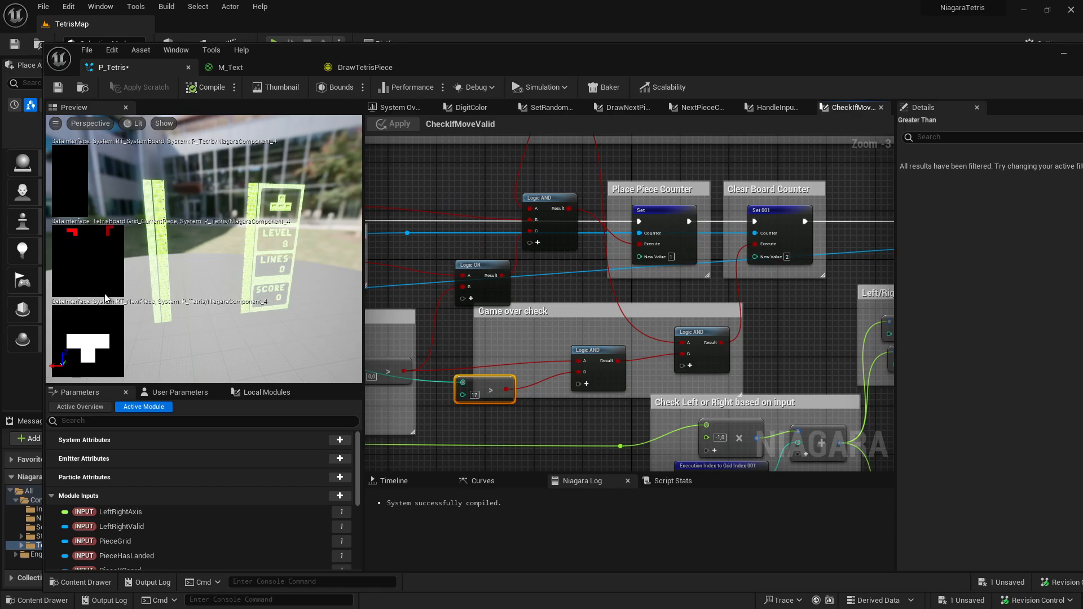
pyautogui.click(684, 253)
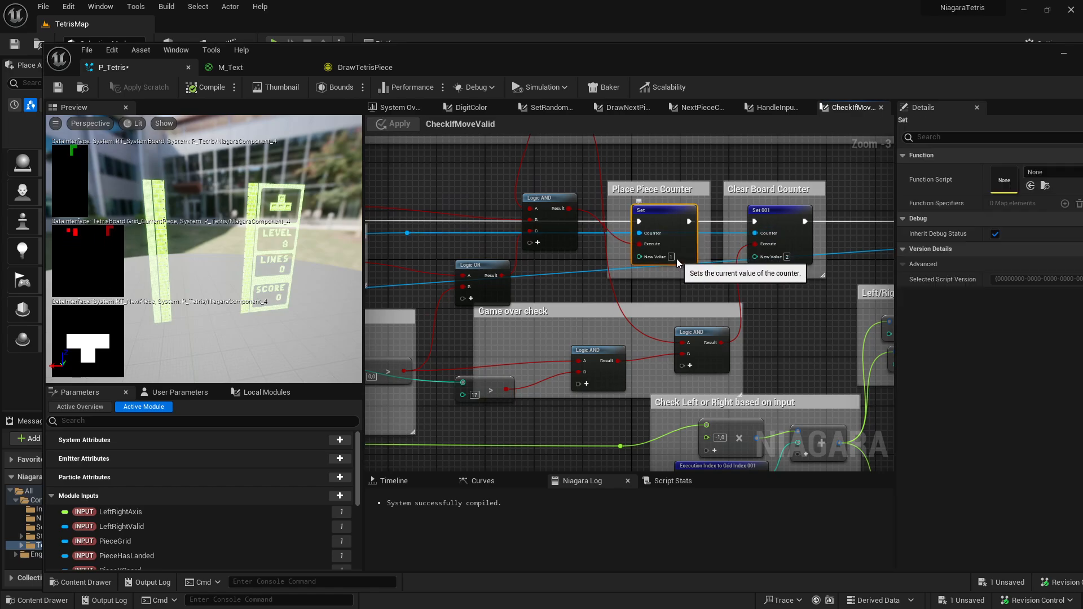
pyautogui.click(786, 258)
# Examine the "Check Left or Right based on input" and "Left/Right Collision with already placed pieces" groups.
pyautogui.click(795, 367)
pyautogui.scroll(-3, 796, 364)
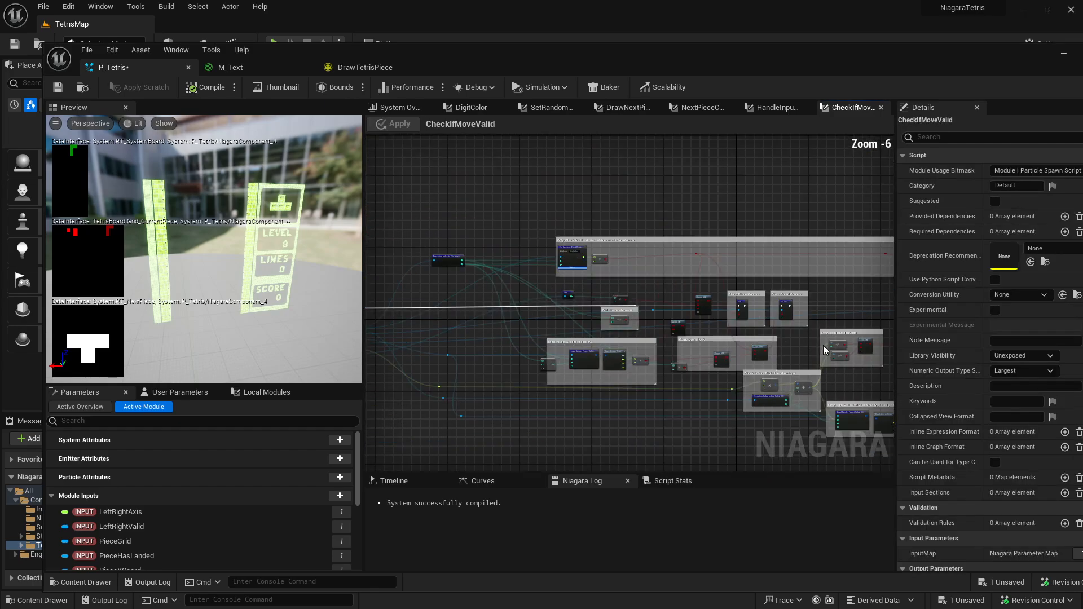
pyautogui.moveTo(862, 381); pyautogui.dragTo(603, 385, button='right')
pyautogui.scroll(3, 689, 372)
pyautogui.scroll(-1, 666, 364)
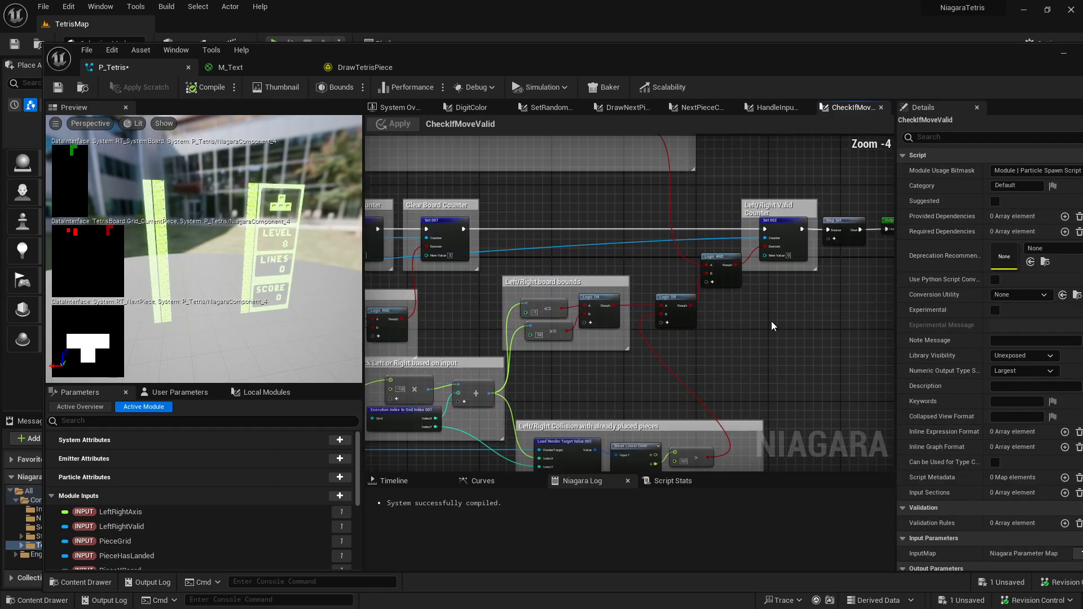
pyautogui.moveTo(769, 323); pyautogui.dragTo(766, 252, button='right')
pyautogui.scroll(3, 722, 350)
pyautogui.click(712, 289)
pyautogui.click(721, 389)
pyautogui.scroll(-3, 684, 393)
pyautogui.moveTo(624, 337); pyautogui.dragTo(745, 324, button='right')
pyautogui.scroll(2, 658, 382)
pyautogui.moveTo(652, 334); pyautogui.dragTo(574, 294, button='right')
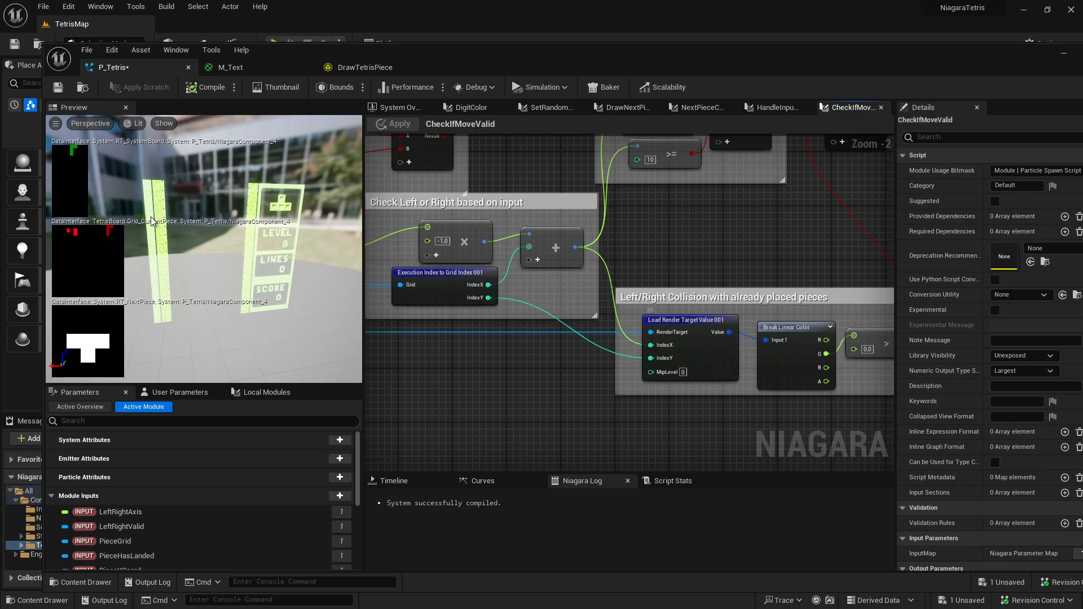
# Inspect the two comparisons in "Left/Right board bounds" and the Set node in the "Left/Right Valid Counter" group.
pyautogui.moveTo(659, 240); pyautogui.dragTo(527, 404, button='right')
pyautogui.moveTo(572, 341); pyautogui.dragTo(518, 297)
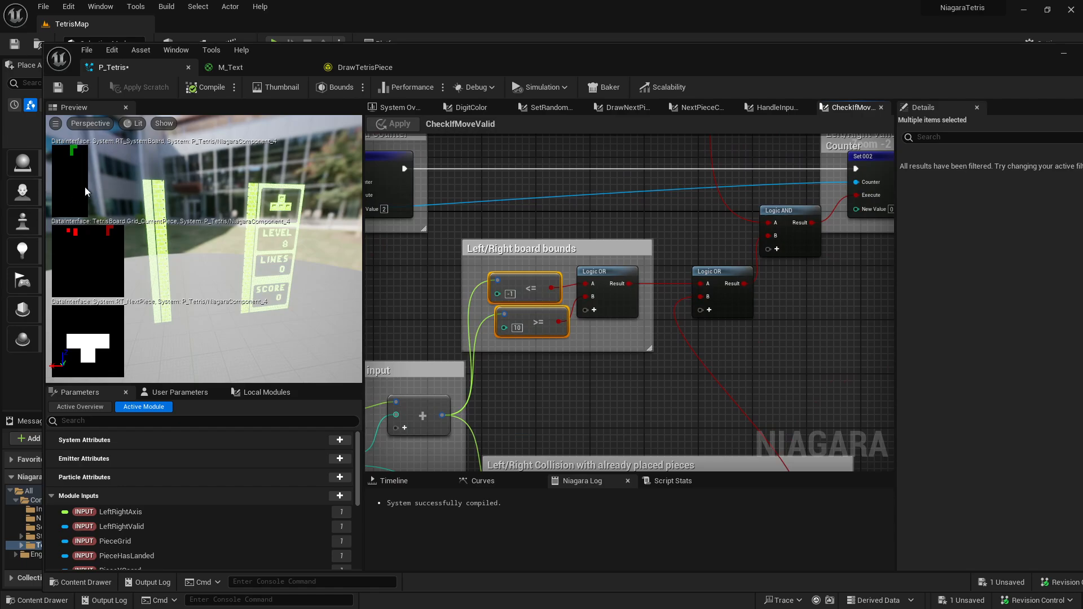
pyautogui.moveTo(867, 274); pyautogui.dragTo(584, 381, button='right')
pyautogui.click(584, 381)
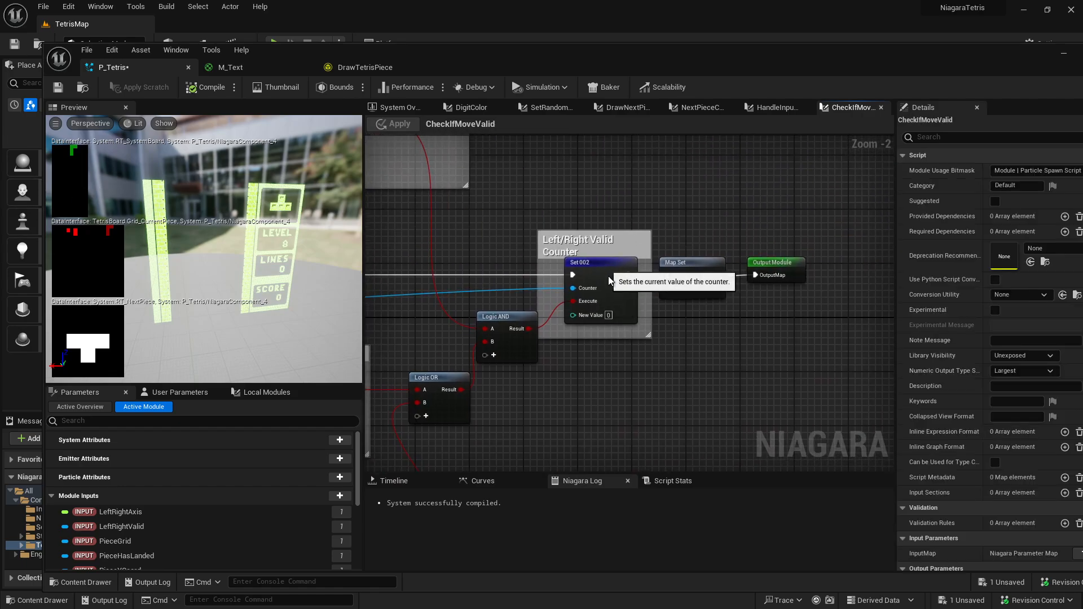
pyautogui.click(608, 276)
pyautogui.moveTo(723, 336); pyautogui.dragTo(627, 393, button='right')
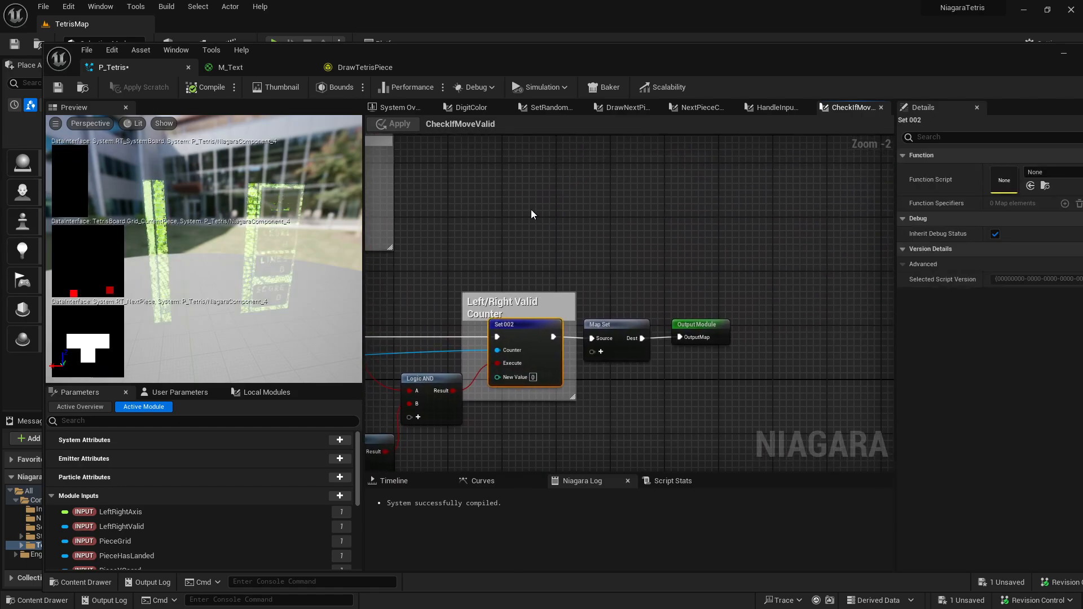
# Open the Draw Next Piece module from the system overview and look at its Map Get inputs and Exec to Index node.
pyautogui.click(394, 108)
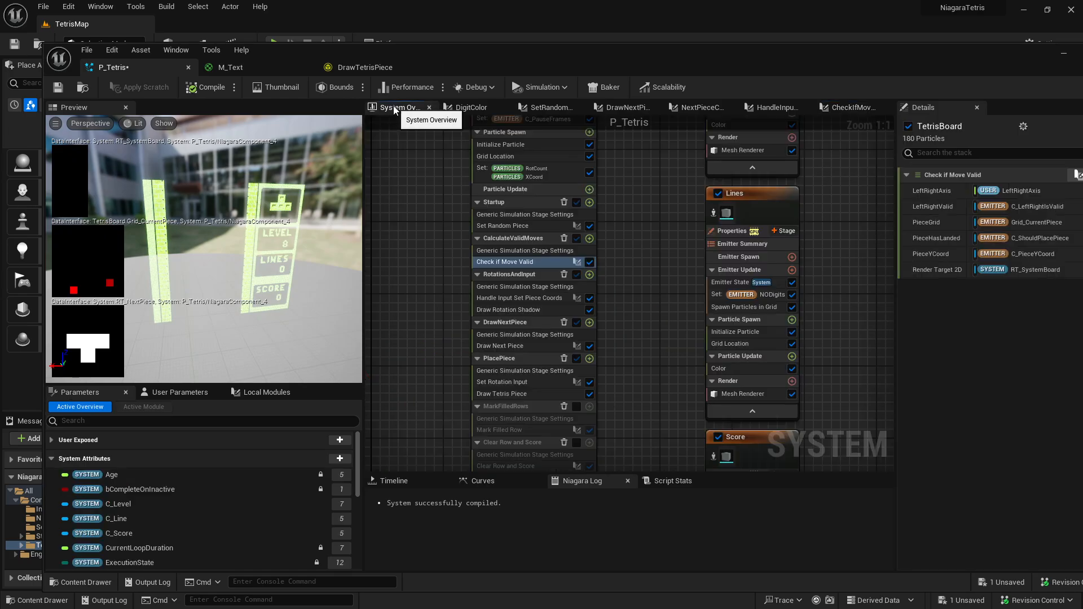
pyautogui.click(536, 348)
pyautogui.doubleClick(531, 347)
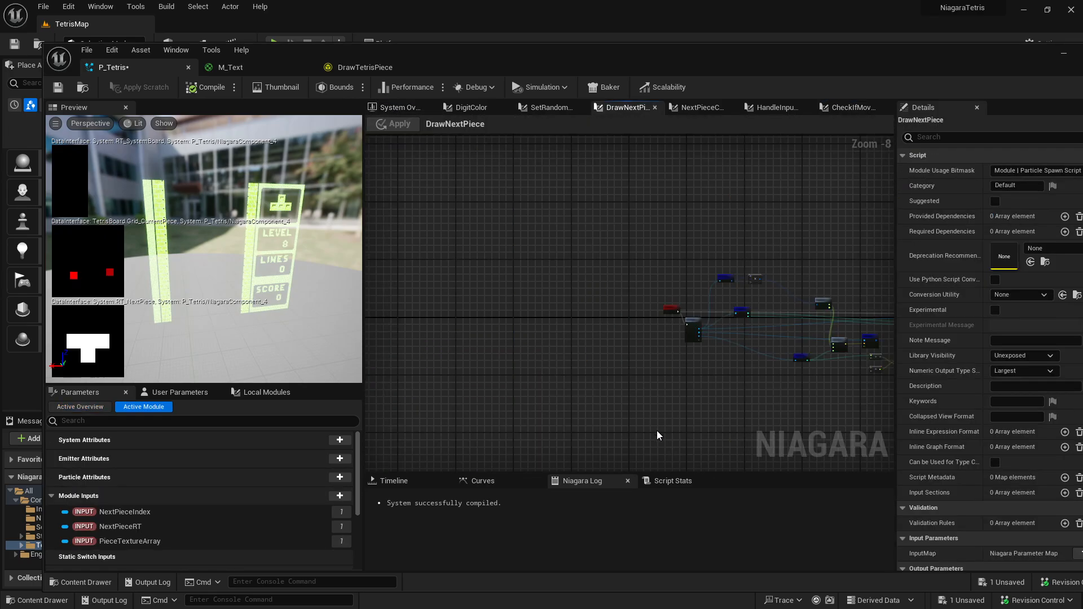
pyautogui.scroll(5, 581, 378)
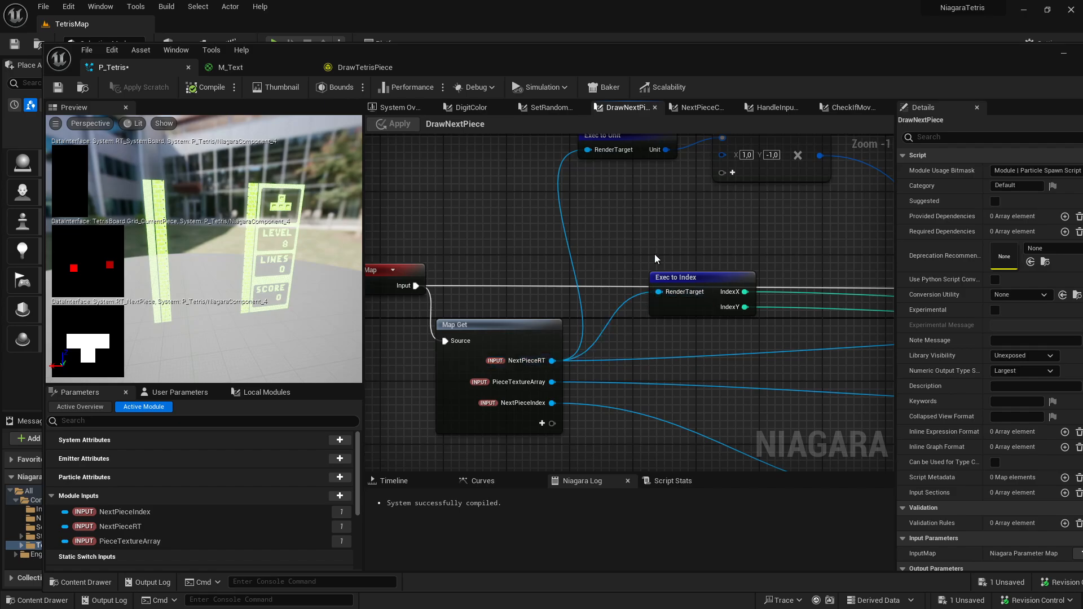
# Open the Draw Tetris Piece module's script and move Execution Index and its equals comparison level with the upper Logic AND node.
pyautogui.click(395, 107)
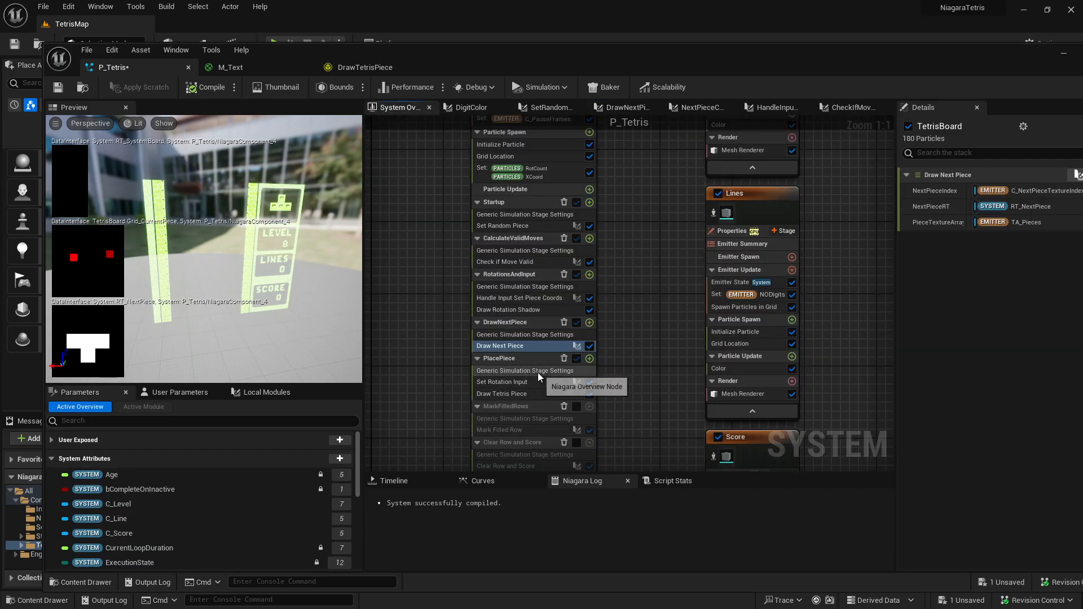
pyautogui.doubleClick(533, 391)
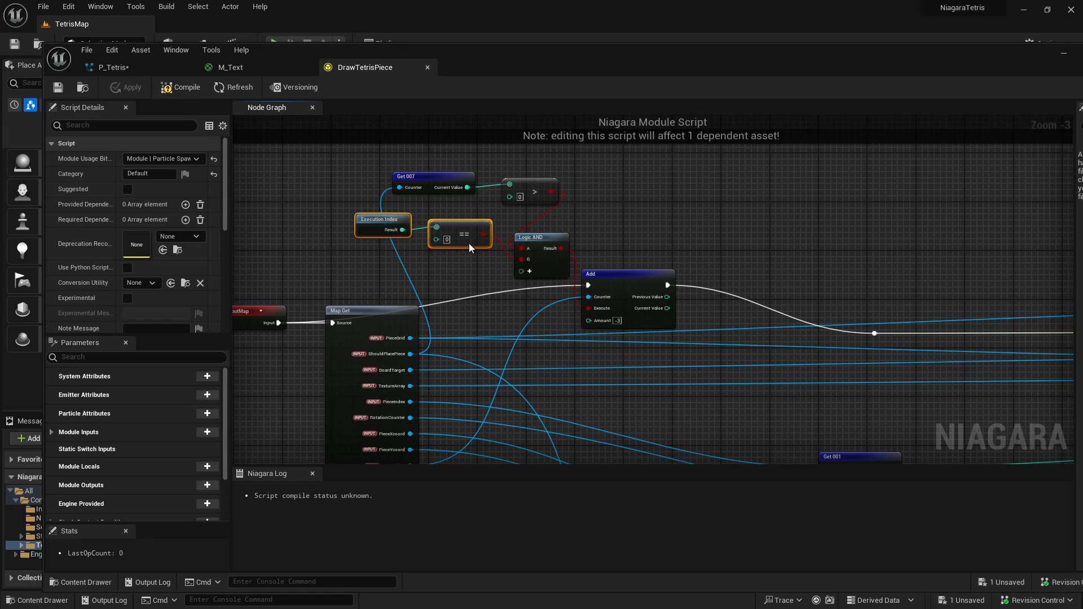
pyautogui.moveTo(469, 242); pyautogui.dragTo(469, 259)
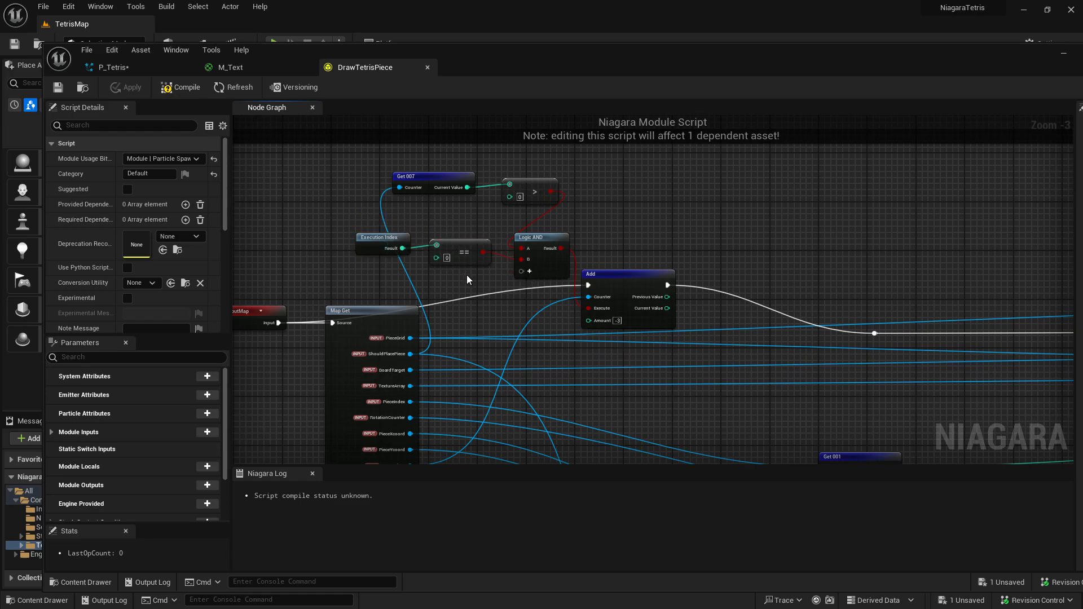
# Examine the start of the DrawTetrisPiece graph: the counter checks, the Map Get inputs and the Add node wired to FreezePiece.
pyautogui.scroll(-6, 471, 265)
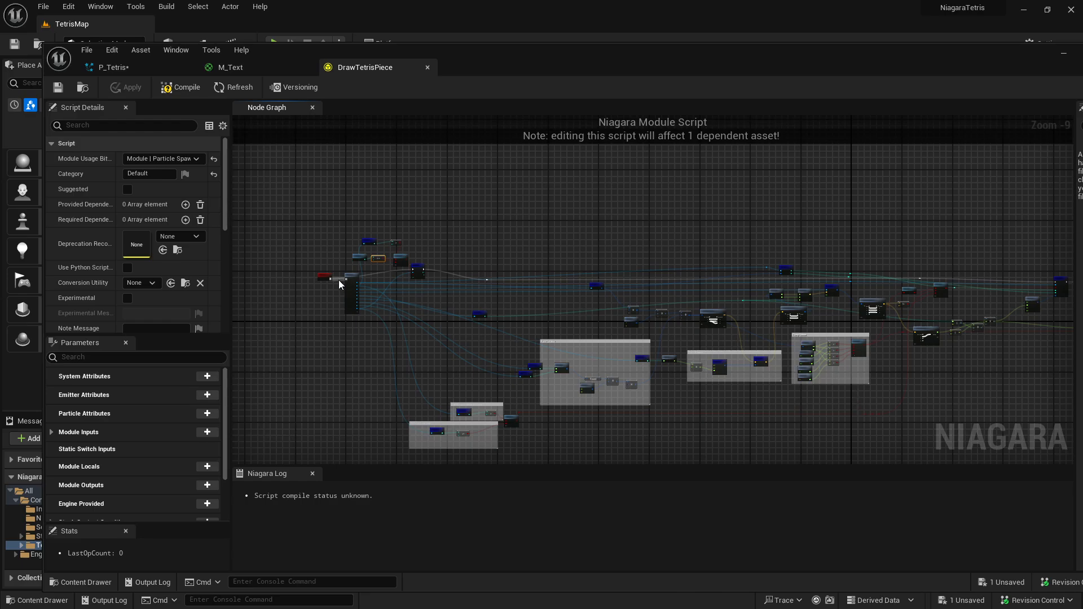
pyautogui.scroll(7, 366, 256)
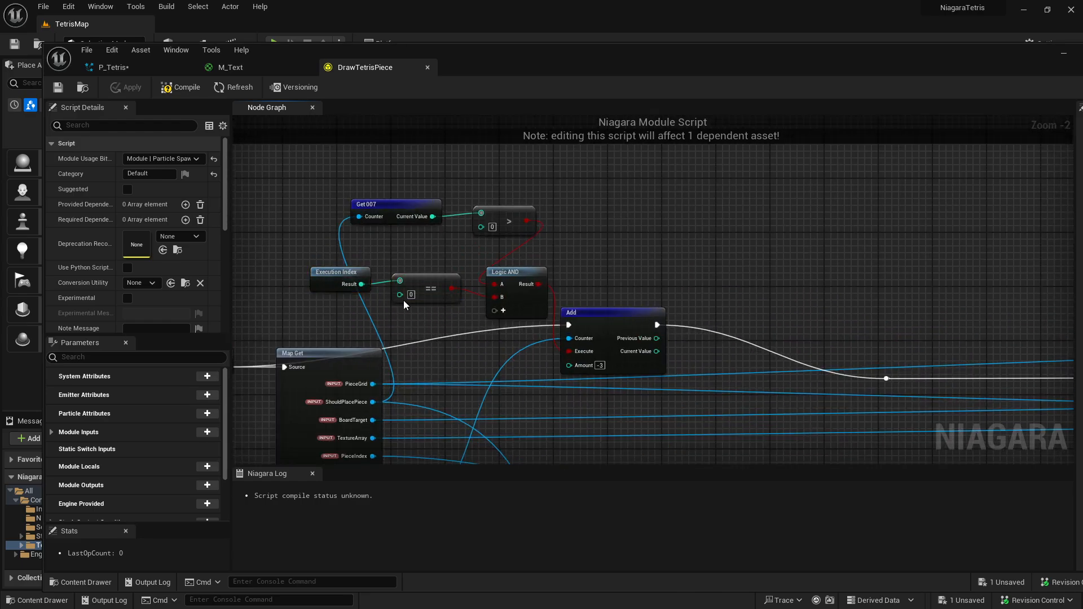
pyautogui.click(407, 327)
pyautogui.scroll(-1, 609, 232)
pyautogui.moveTo(492, 344); pyautogui.dragTo(423, 334, button='right')
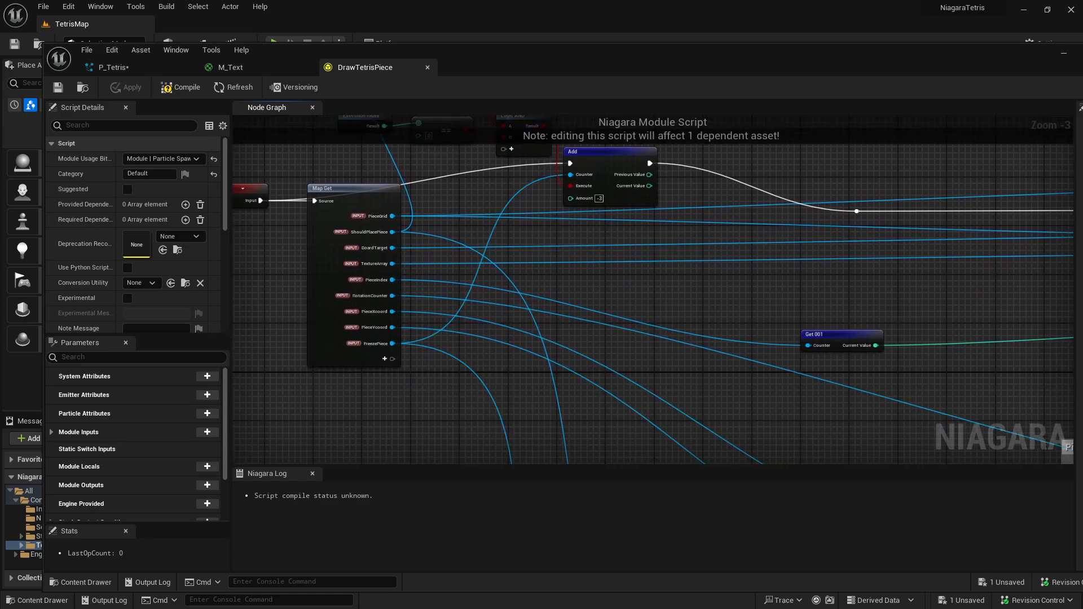
pyautogui.moveTo(597, 254); pyautogui.dragTo(594, 351, button='right')
pyautogui.moveTo(469, 280); pyautogui.dragTo(494, 300, button='right')
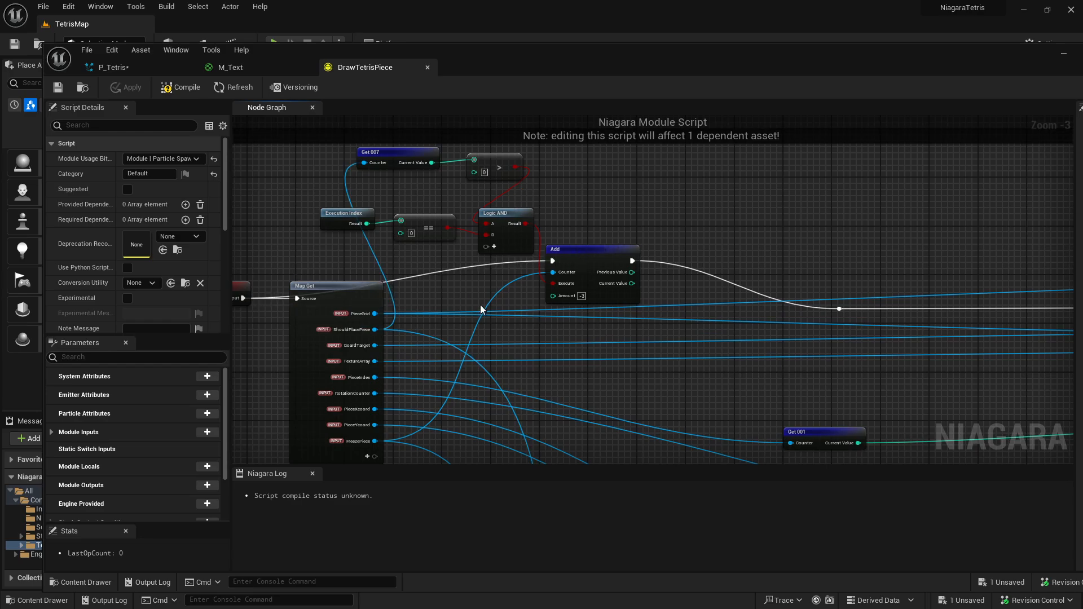
# Inspect the "Check if piece should be locked" and "Allows piece to slide" groups in the DrawTetrisPiece graph.
pyautogui.scroll(-3, 476, 280)
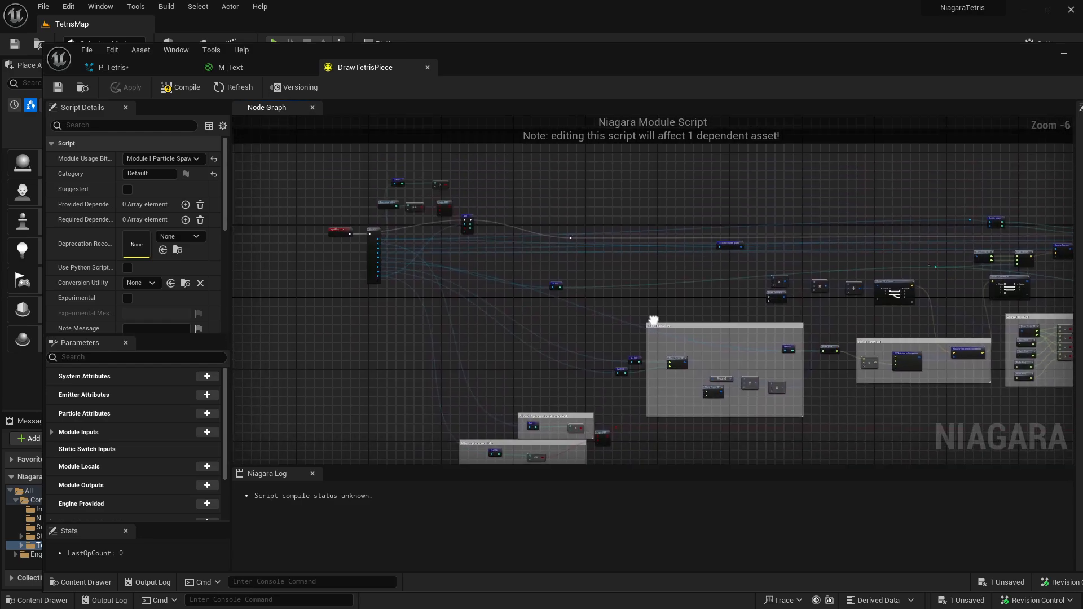
pyautogui.scroll(5, 480, 355)
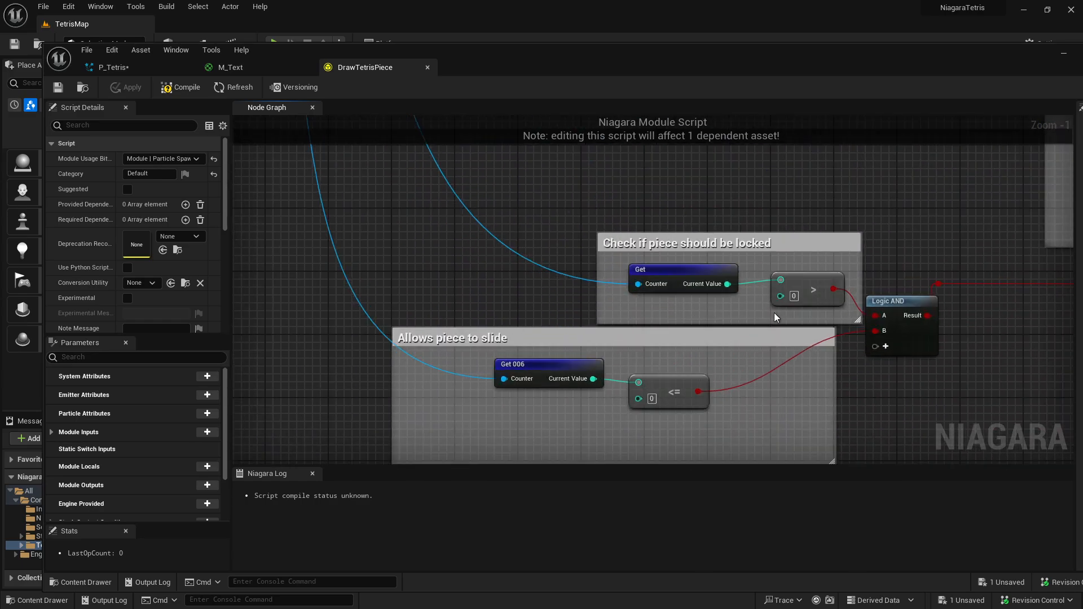
pyautogui.click(806, 297)
pyautogui.scroll(-10, 732, 366)
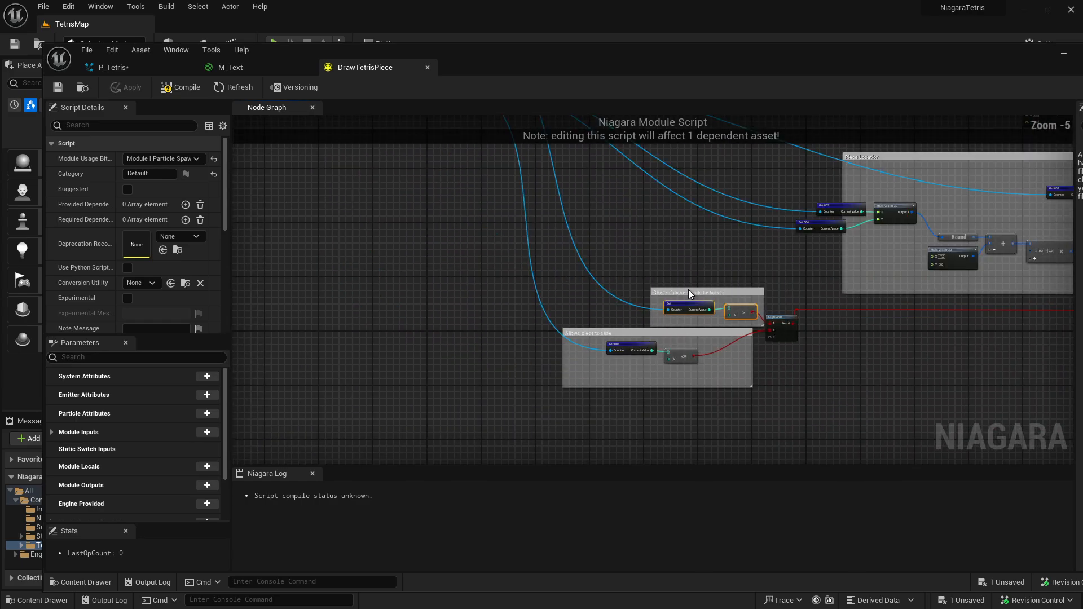
# Check the Add node's Amount input, then select the lock check's greater-than comparison with the Logic AND and reroute nodes it feeds.
pyautogui.scroll(9, 728, 333)
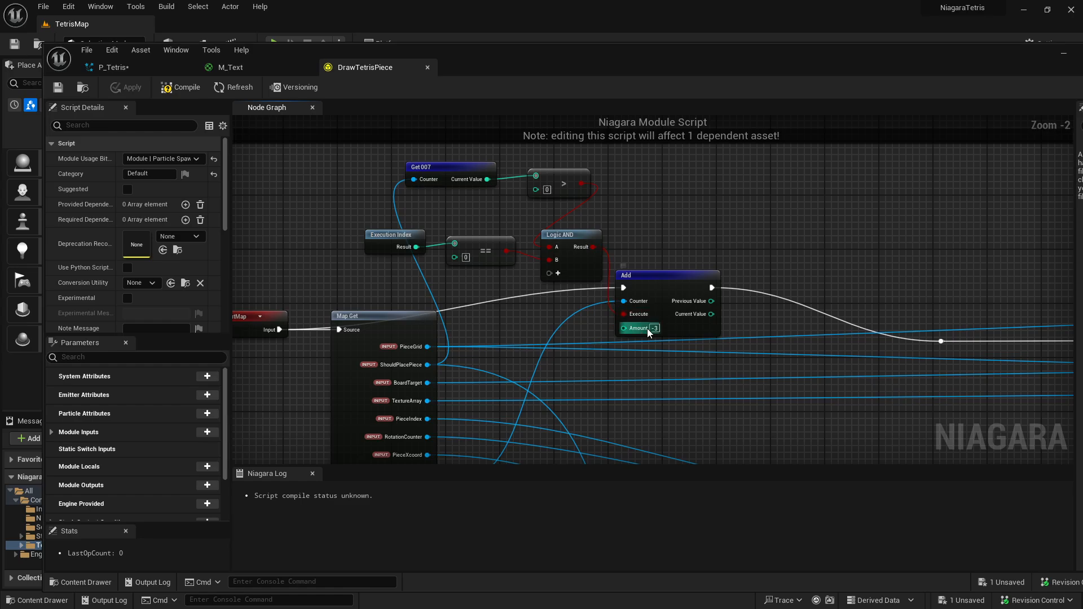
pyautogui.scroll(-5, 645, 290)
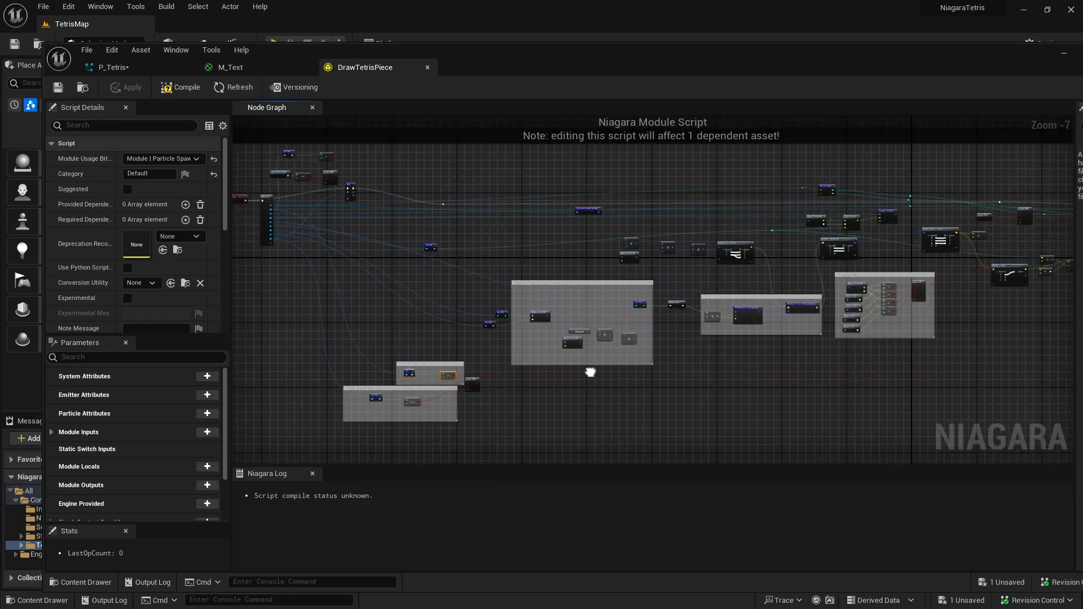
pyautogui.moveTo(682, 366); pyautogui.dragTo(828, 284, button='right')
pyautogui.scroll(5, 554, 355)
pyautogui.moveTo(664, 174); pyautogui.dragTo(529, 223)
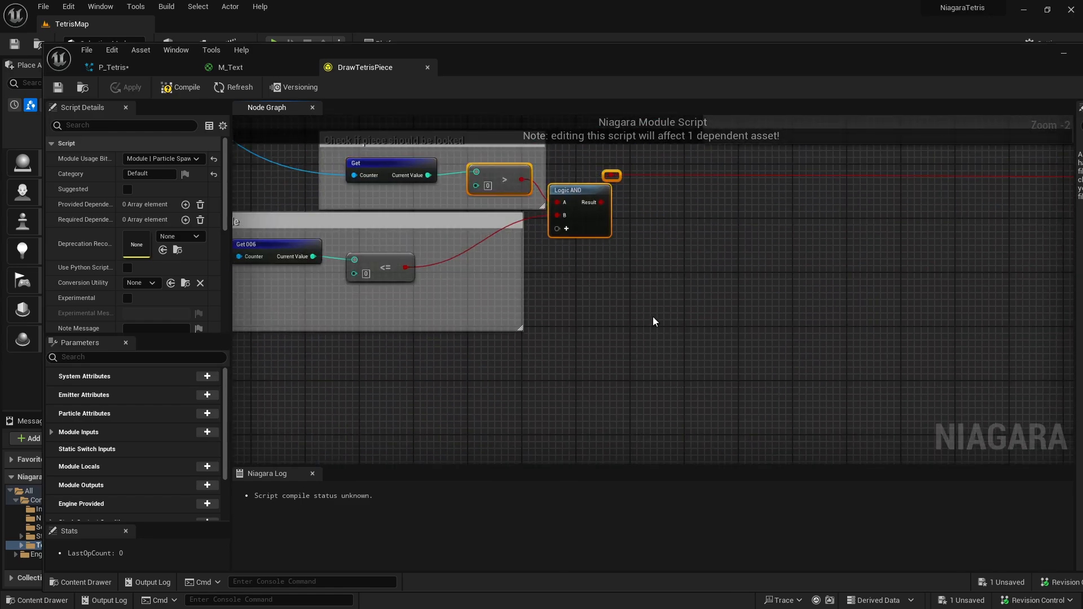
# Select the lock check's Get and greater-than nodes, check the slide group, and trace their counter wires back to the Map Get inputs.
pyautogui.click(652, 316)
pyautogui.scroll(-3, 586, 283)
pyautogui.moveTo(585, 282); pyautogui.dragTo(610, 360, button='right')
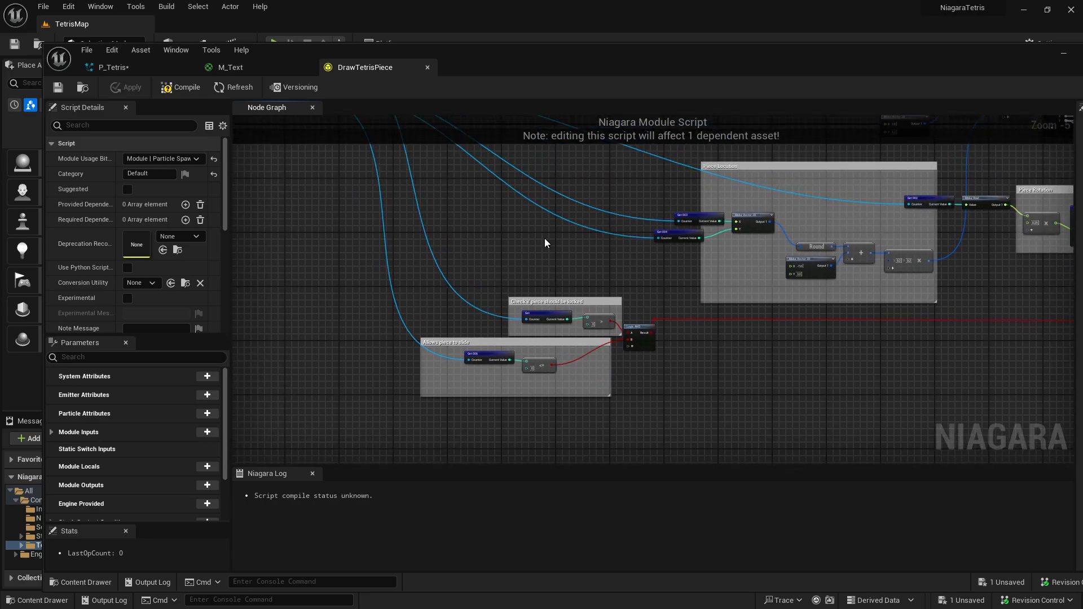
pyautogui.scroll(2, 544, 239)
pyautogui.moveTo(635, 311); pyautogui.dragTo(564, 335)
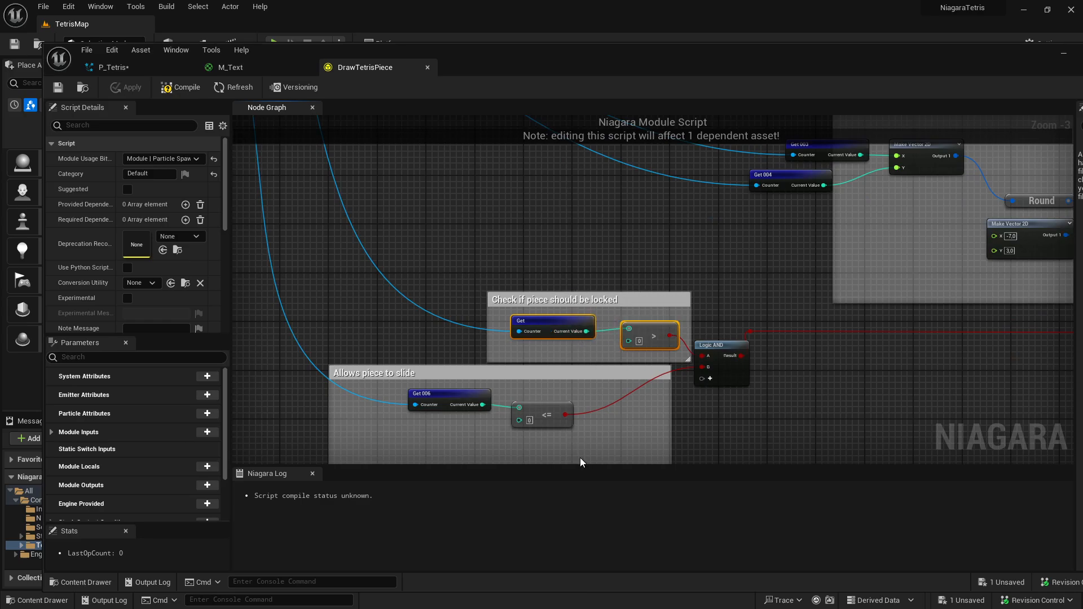
pyautogui.moveTo(580, 459); pyautogui.dragTo(465, 400)
pyautogui.moveTo(354, 220); pyautogui.dragTo(602, 422, button='right')
pyautogui.moveTo(422, 179); pyautogui.dragTo(453, 292, button='right')
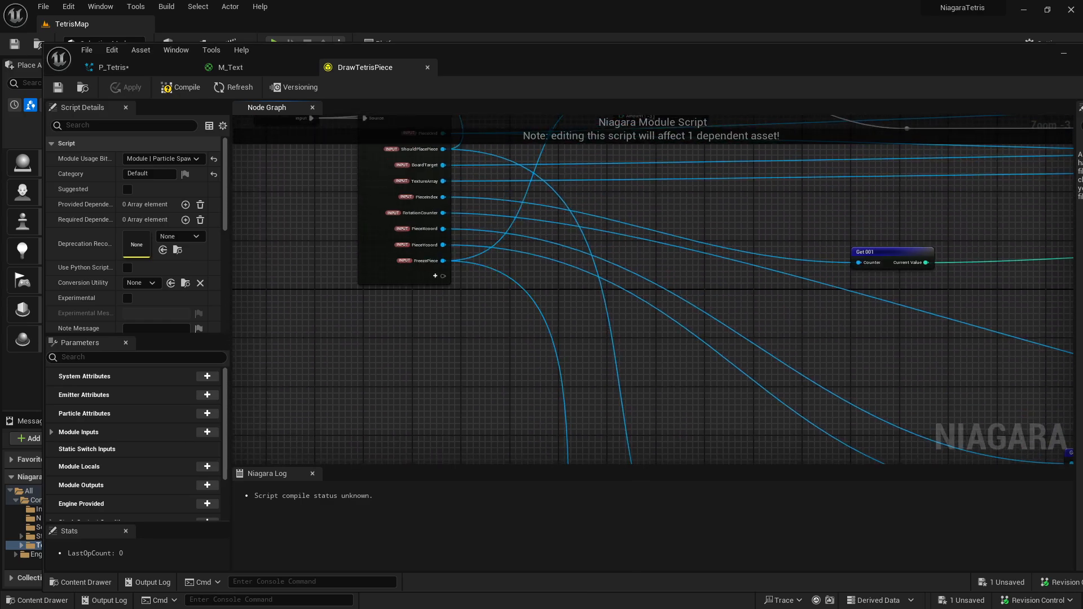
# Survey the rest of the DrawTetrisPiece graph, from the render target output back to the Piece Location and Piece Rotation groups.
pyautogui.scroll(-2, 749, 383)
pyautogui.scroll(-1, 587, 380)
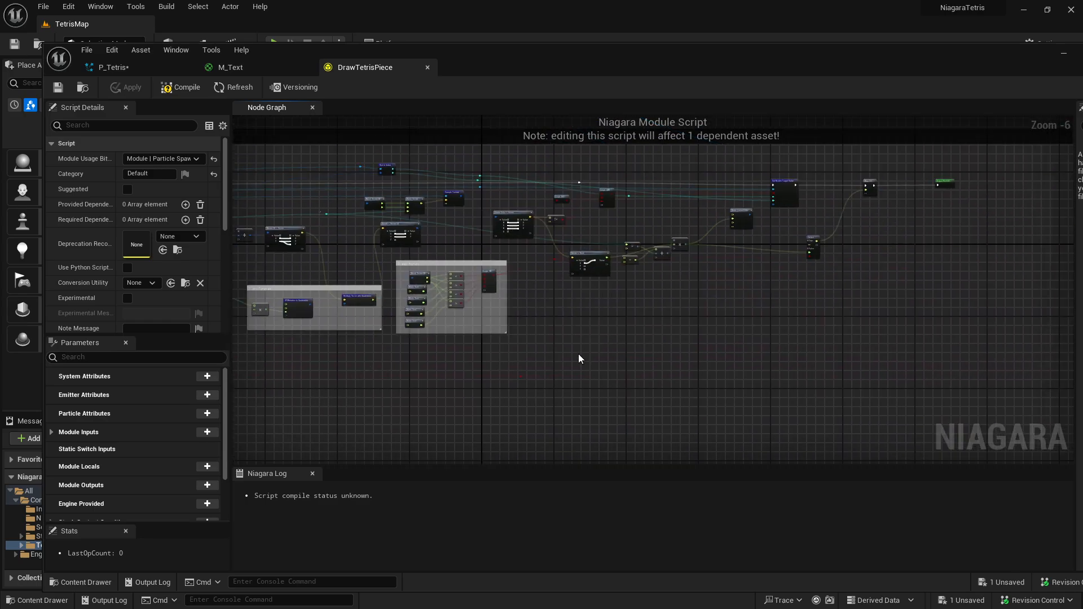
pyautogui.scroll(2, 564, 271)
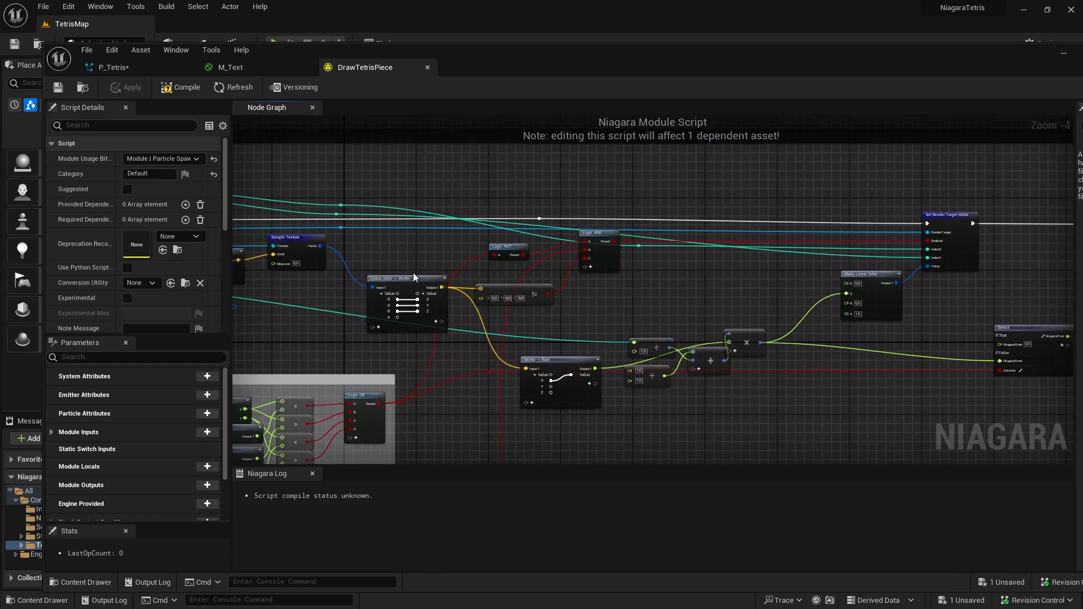
pyautogui.scroll(-3, 413, 272)
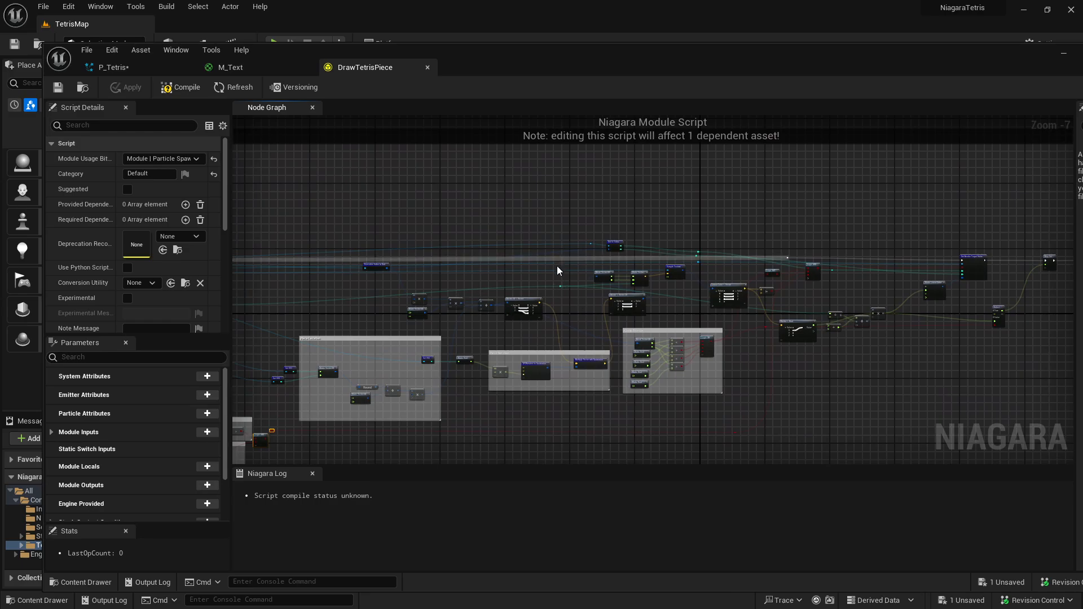
pyautogui.scroll(2, 556, 270)
pyautogui.moveTo(570, 333); pyautogui.dragTo(675, 320, button='right')
pyautogui.scroll(1, 448, 361)
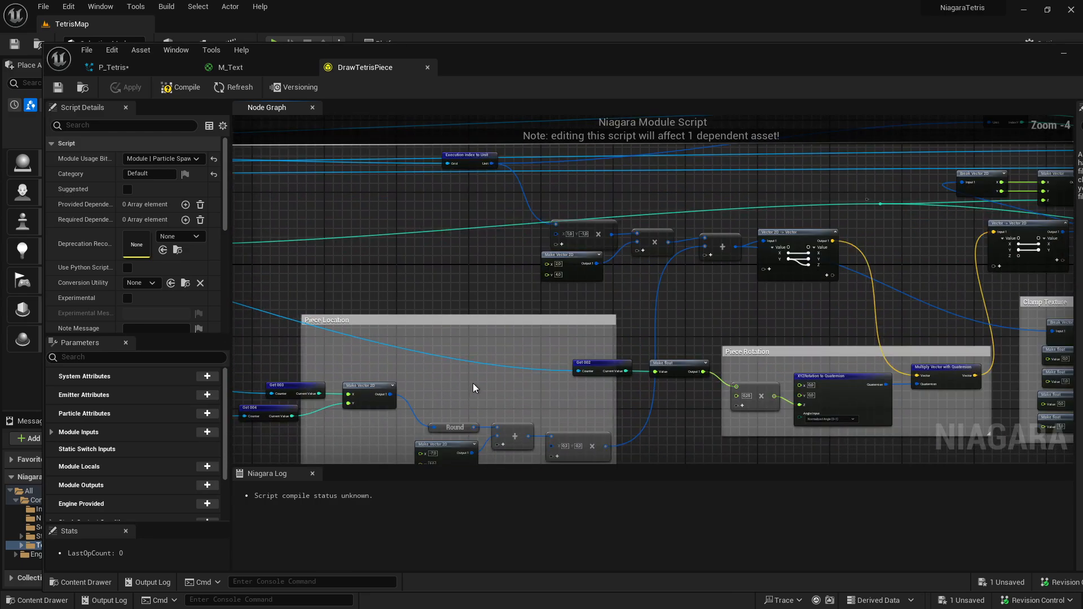
# Select Get 003 and Get 004 beside the Piece Location group and examine the Make Vector 2D and Round nodes they feed.
pyautogui.moveTo(473, 384); pyautogui.dragTo(588, 307, button='right')
pyautogui.scroll(3, 432, 331)
pyautogui.moveTo(379, 244); pyautogui.dragTo(351, 368)
pyautogui.moveTo(351, 369); pyautogui.dragTo(457, 383, button='right')
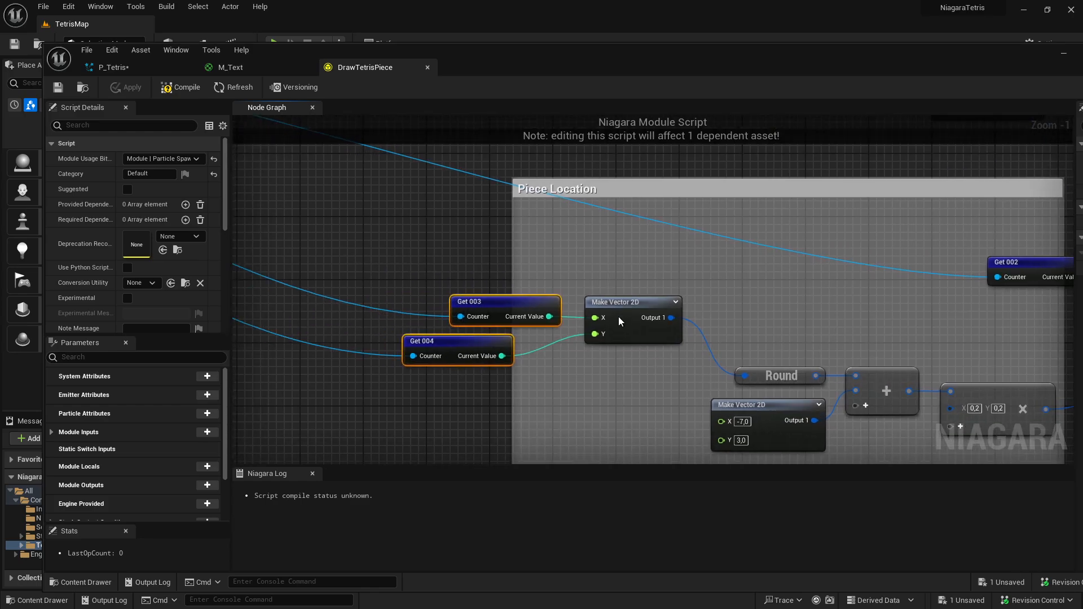
pyautogui.moveTo(672, 390); pyautogui.dragTo(633, 377, button='right')
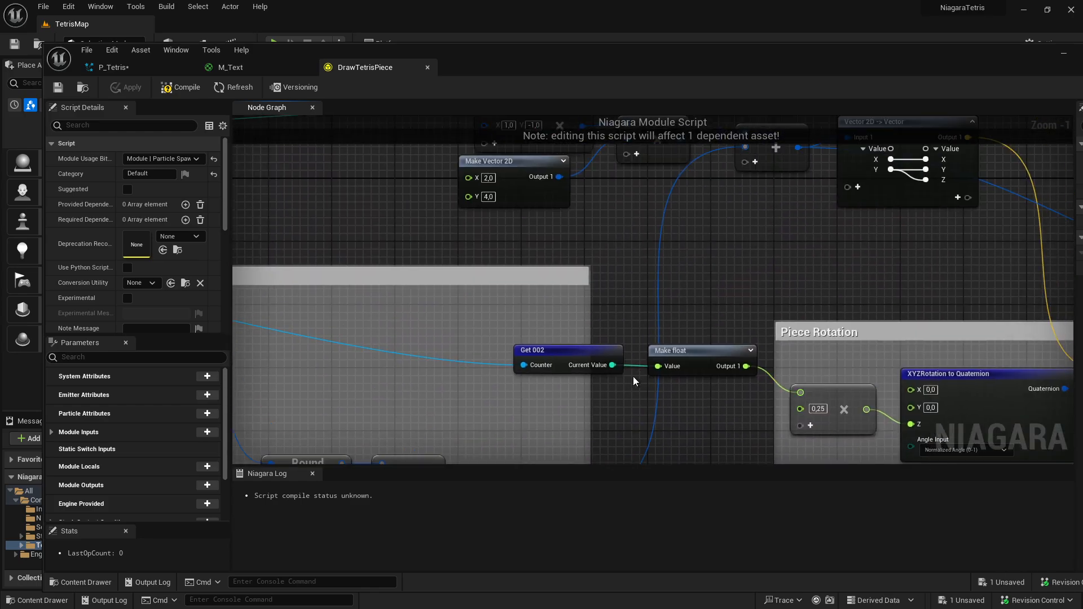
# Inspect the Piece Rotation group: the rotation counter's multiplier and the XYZRotation to Quaternion node's angle input.
pyautogui.scroll(-3, 633, 377)
pyautogui.moveTo(685, 422); pyautogui.dragTo(558, 325, button='right')
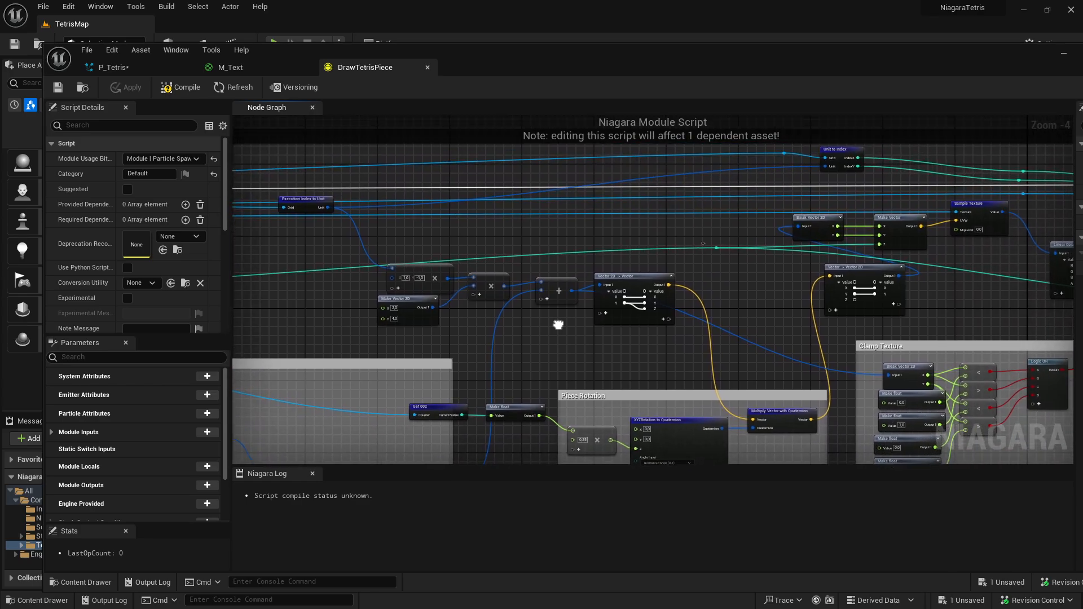
pyautogui.moveTo(781, 229); pyautogui.dragTo(666, 290, button='right')
pyautogui.moveTo(577, 368); pyautogui.dragTo(526, 230, button='right')
pyautogui.scroll(2, 571, 351)
pyautogui.moveTo(753, 379); pyautogui.dragTo(322, 305)
pyautogui.click(415, 364)
pyautogui.moveTo(804, 374); pyautogui.dragTo(559, 427, button='right')
pyautogui.click(526, 403)
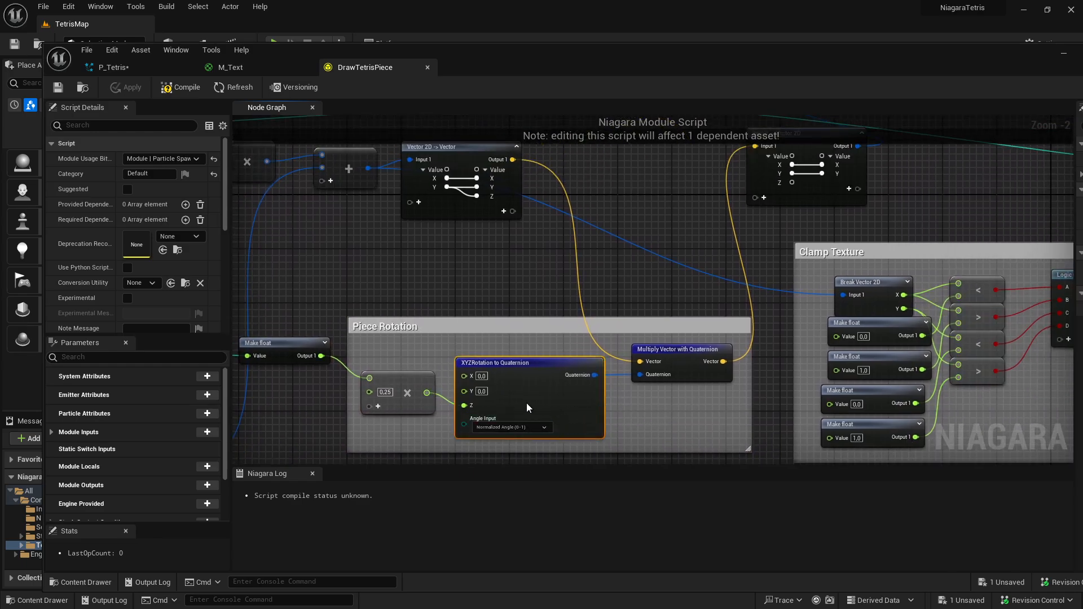
pyautogui.click(386, 392)
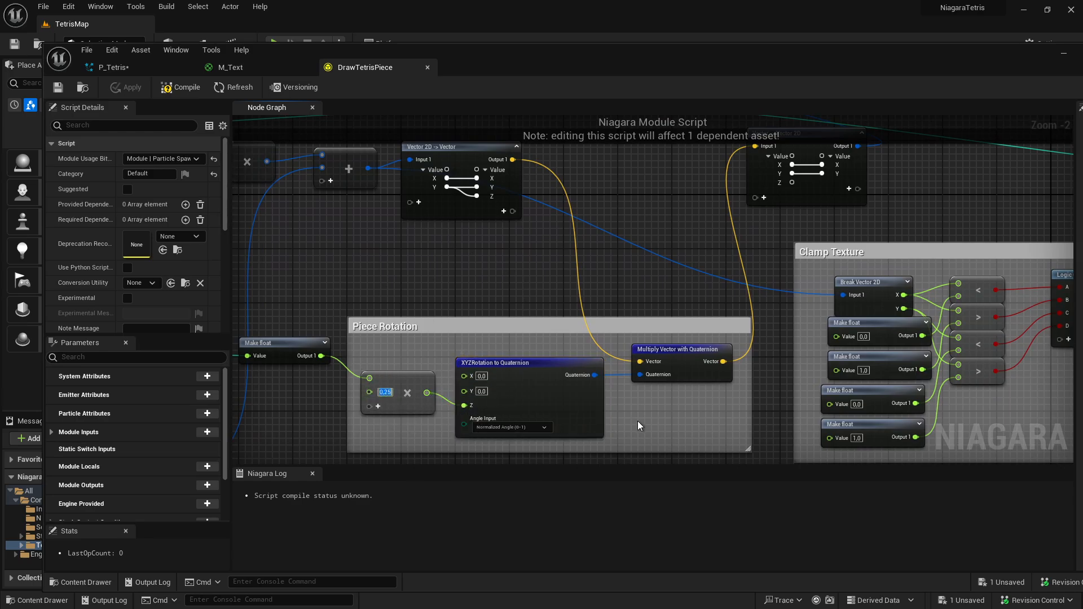
# Trace the unit coordinates through the rotated vector conversion to the Make Vector and Sample Texture nodes.
pyautogui.moveTo(678, 192); pyautogui.dragTo(705, 397, button='right')
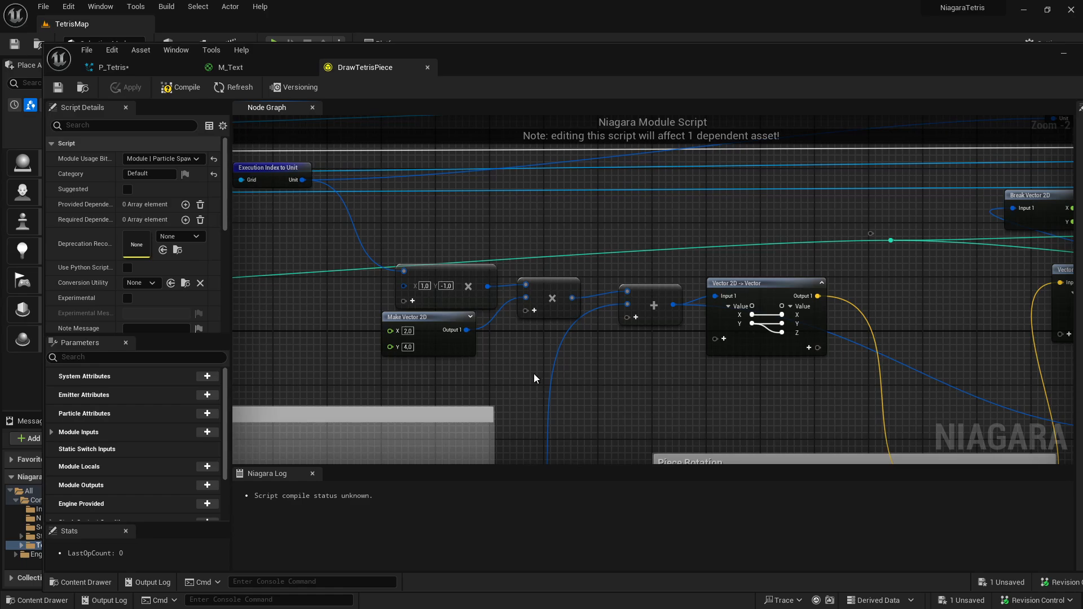
pyautogui.moveTo(287, 232); pyautogui.dragTo(819, 259, button='right')
pyautogui.click(883, 275)
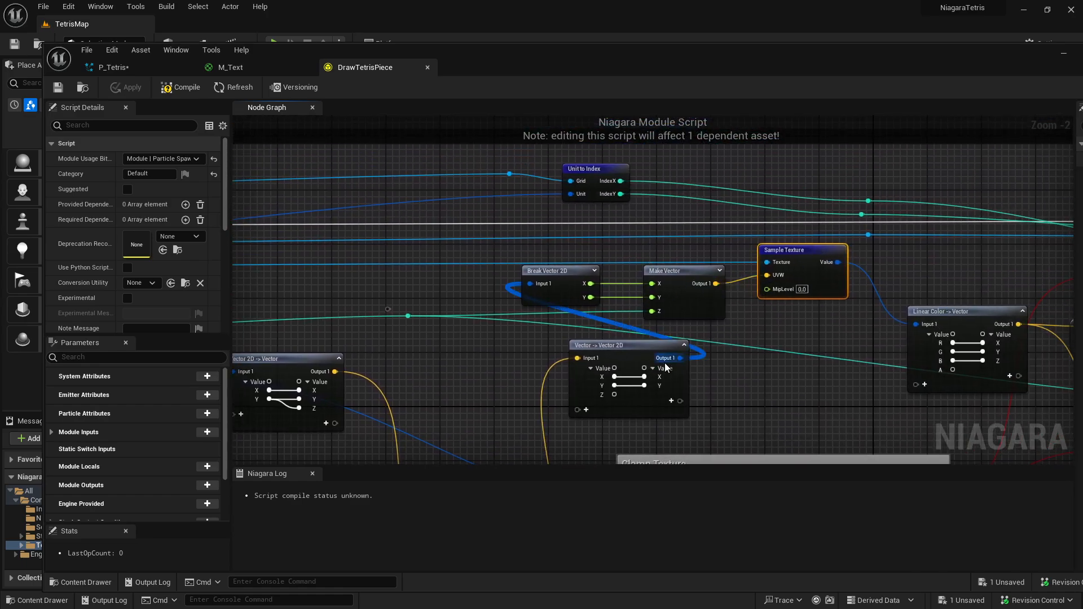
pyautogui.click(696, 299)
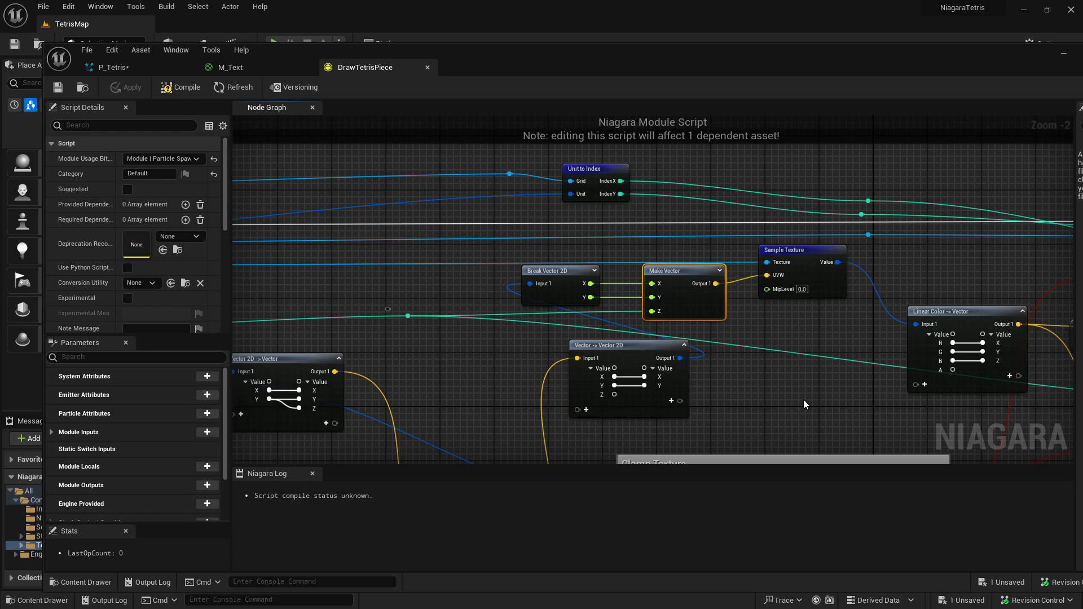
# Select all nodes in the Clamp Texture group and check how its comparisons feed the Logic OR node.
pyautogui.moveTo(803, 399); pyautogui.dragTo(654, 208, button='right')
pyautogui.scroll(-1, 654, 207)
pyautogui.moveTo(752, 428); pyautogui.dragTo(512, 272)
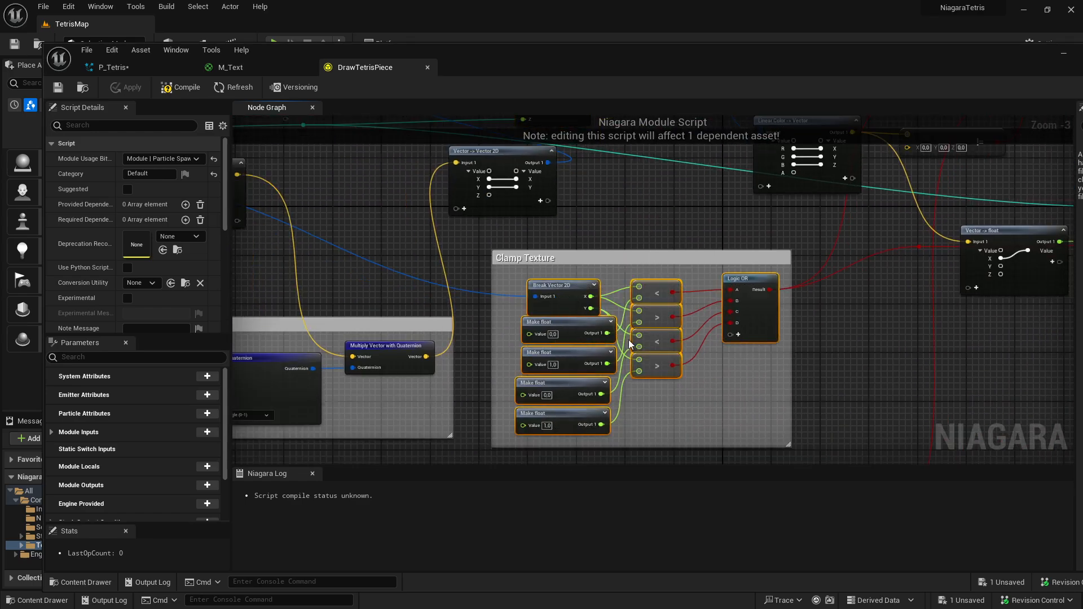
pyautogui.click(769, 434)
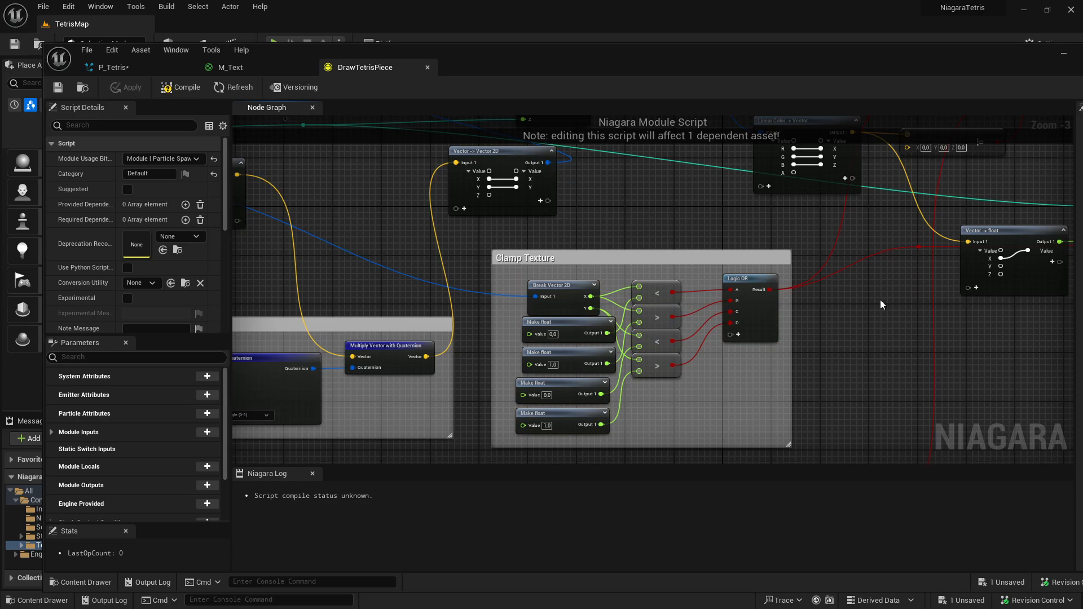
pyautogui.moveTo(759, 428); pyautogui.dragTo(568, 291)
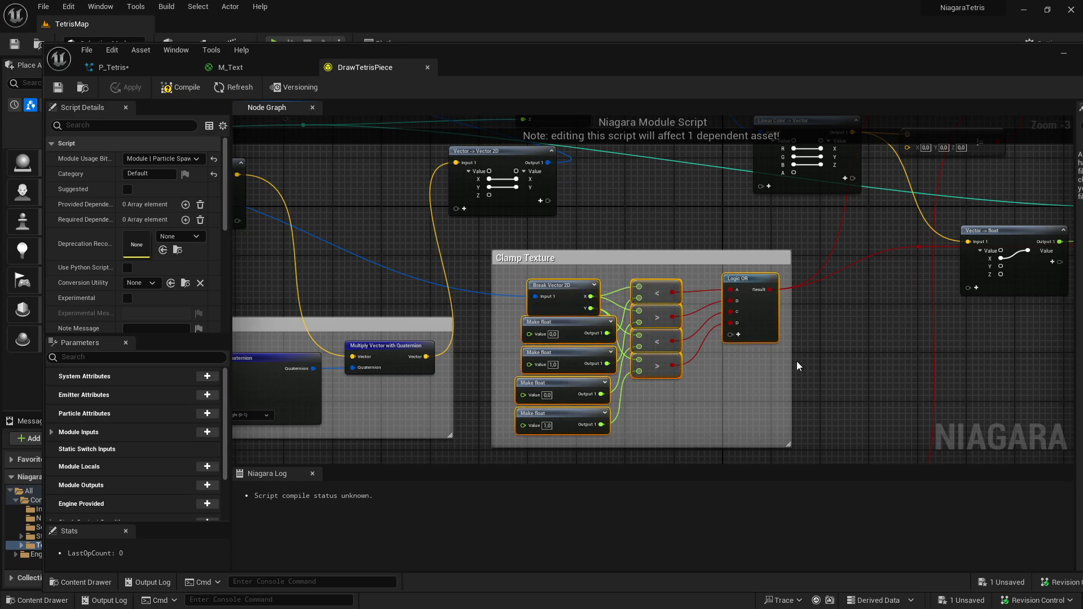
pyautogui.click(810, 360)
# Trace the inputs of the Logic AND that enables Set Render Target Value back to the lock and slide checks.
pyautogui.moveTo(888, 345); pyautogui.dragTo(642, 441, button='right')
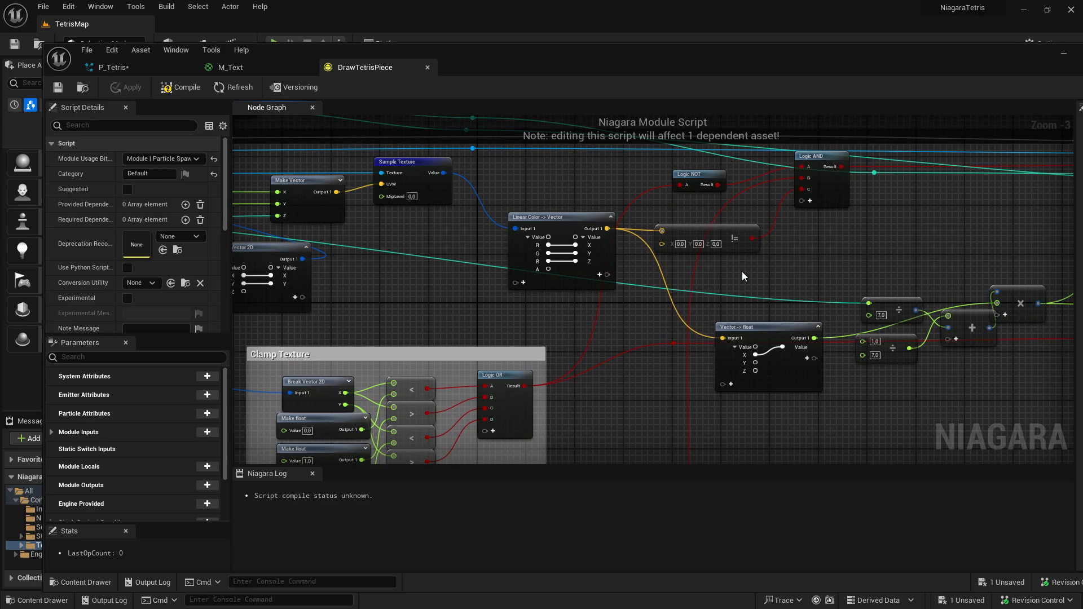
pyautogui.moveTo(867, 230); pyautogui.dragTo(717, 320, button='right')
pyautogui.scroll(-2, 607, 345)
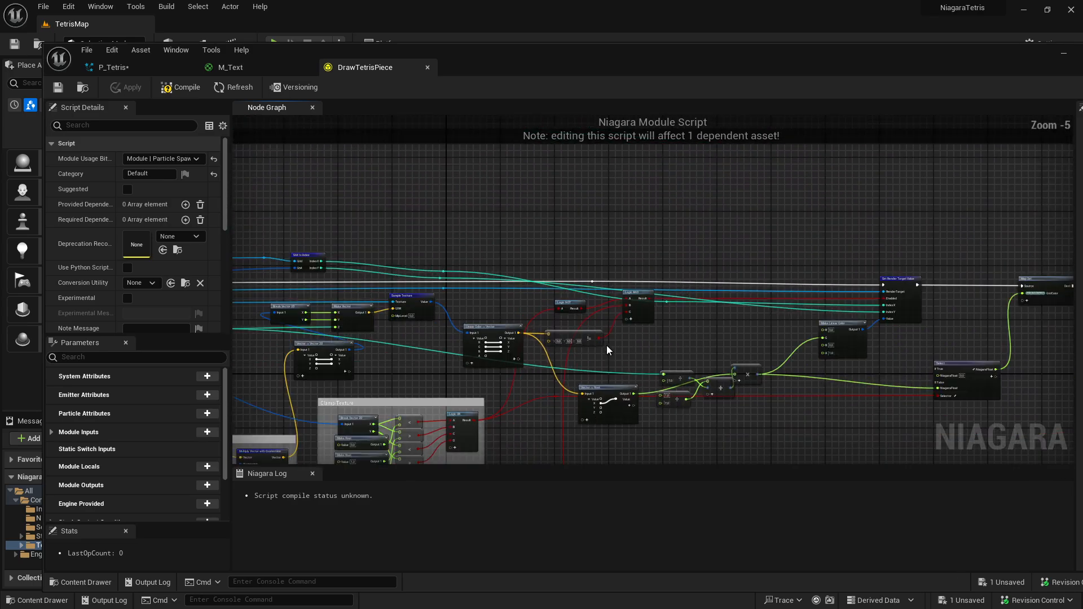
pyautogui.moveTo(607, 345); pyautogui.dragTo(694, 362, button='right')
pyautogui.scroll(-3, 694, 363)
pyautogui.moveTo(477, 404); pyautogui.dragTo(805, 315, button='right')
pyautogui.scroll(4, 462, 371)
pyautogui.moveTo(463, 372); pyautogui.dragTo(349, 302)
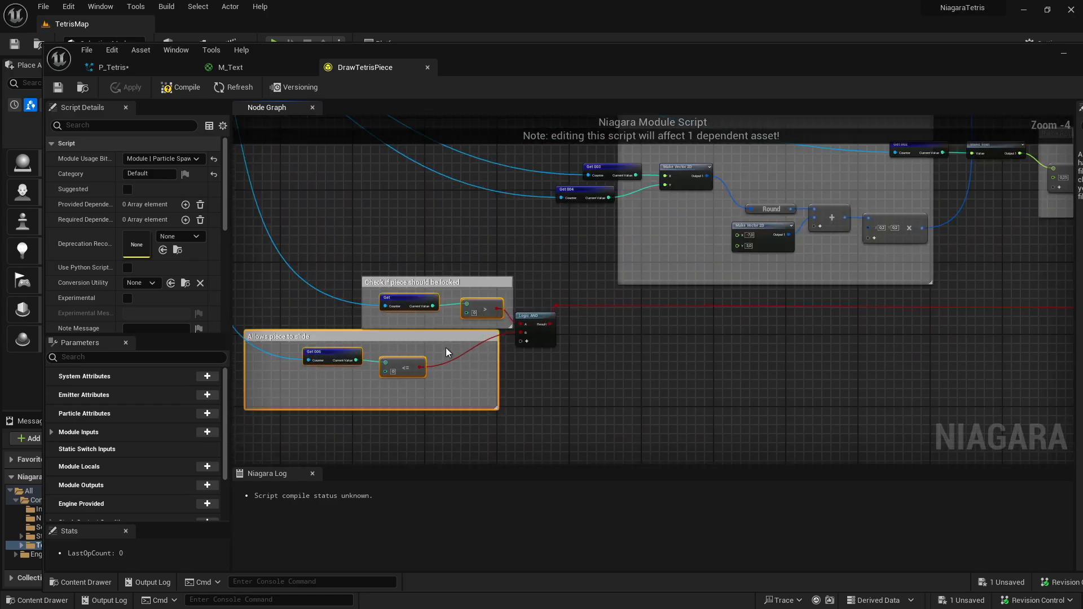
pyautogui.click(889, 350)
pyautogui.moveTo(888, 349); pyautogui.dragTo(347, 410, button='right')
pyautogui.moveTo(742, 326); pyautogui.dragTo(331, 462, button='right')
pyautogui.moveTo(598, 340); pyautogui.dragTo(420, 461, button='right')
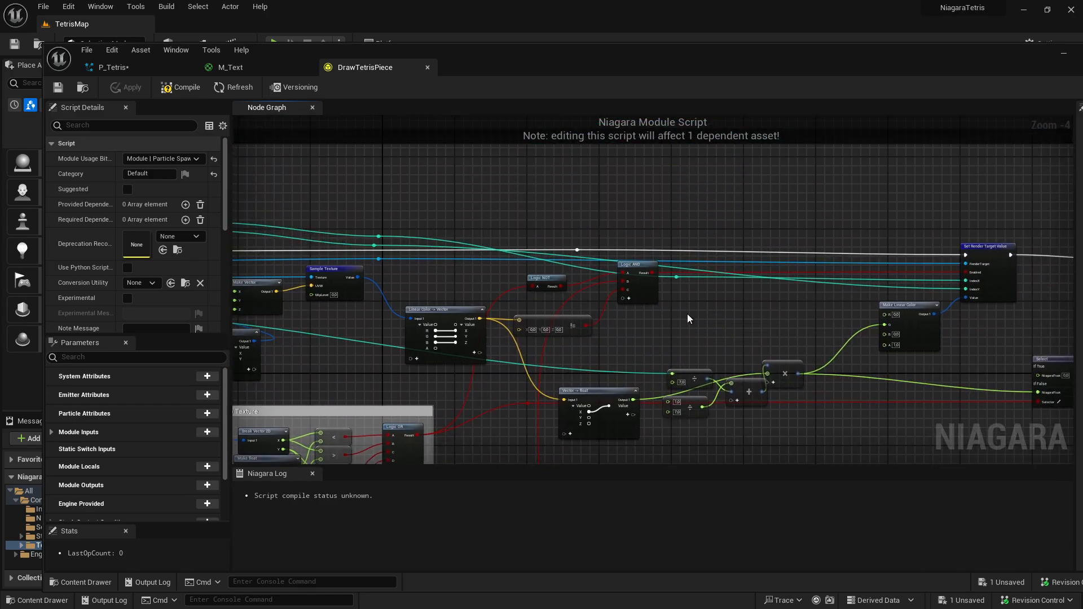
# Inspect the graph's output: Make Linear Color feeding Set Render Target Value, and the Select node feeding GridColor in Map Set.
pyautogui.moveTo(687, 319); pyautogui.dragTo(423, 314, button='right')
pyautogui.scroll(2, 716, 306)
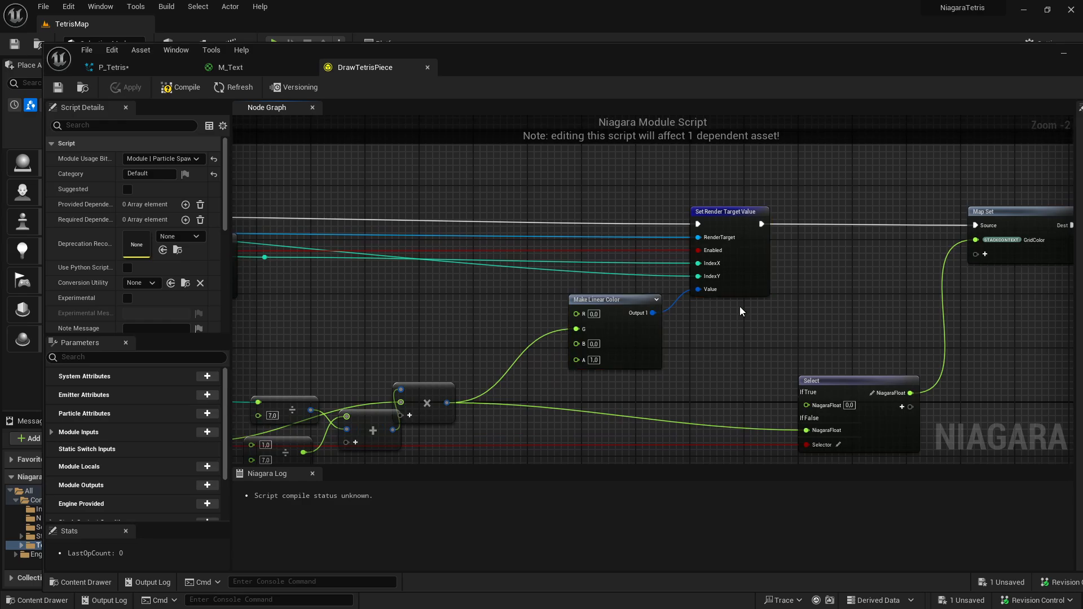
pyautogui.moveTo(751, 337); pyautogui.dragTo(721, 196, button='right')
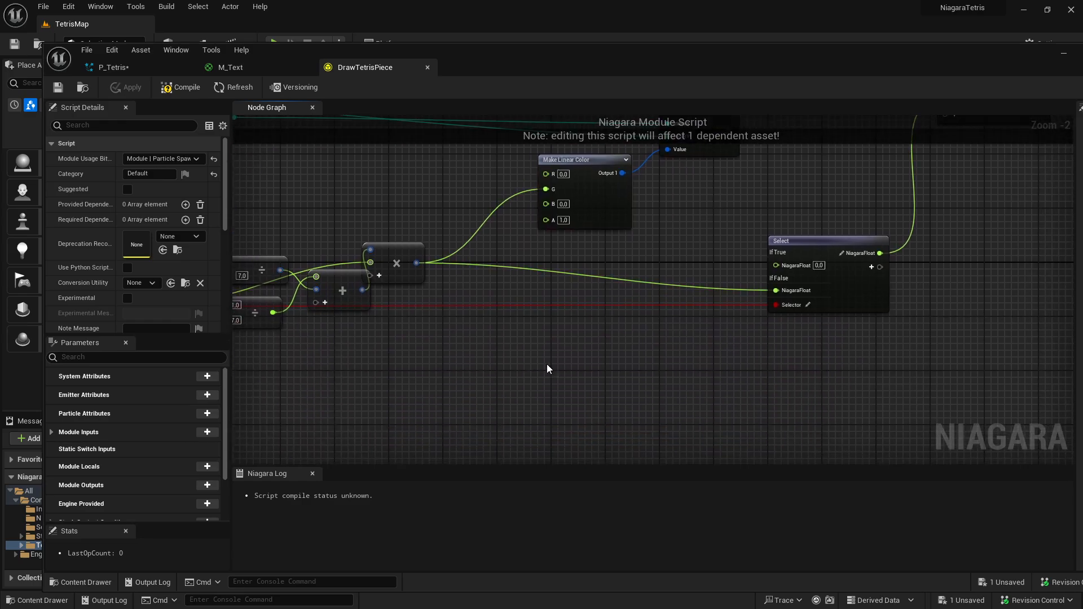
pyautogui.moveTo(883, 342); pyautogui.dragTo(576, 425, button='right')
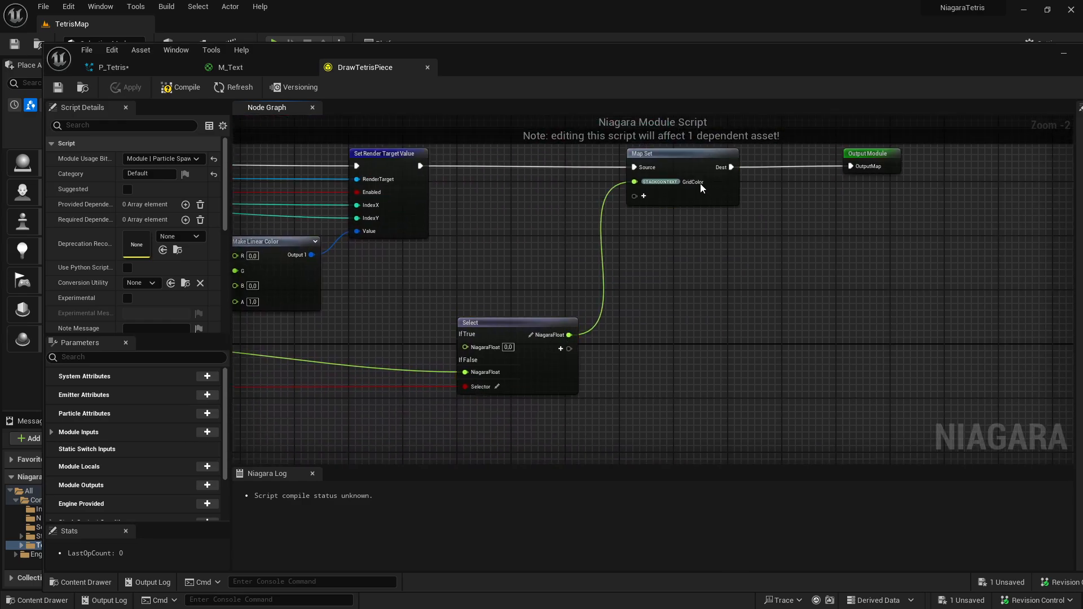
# Return to the P_Tetris system, open the Draw Rotation Shadow script, and inspect the Add node in its Piece Rotation group.
pyautogui.click(151, 72)
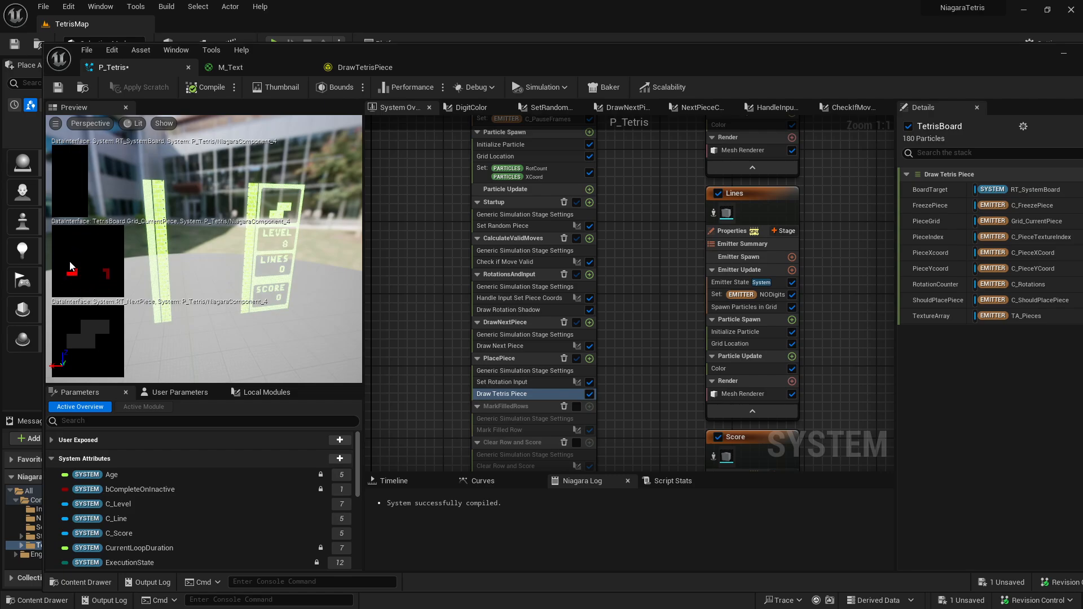
pyautogui.doubleClick(536, 310)
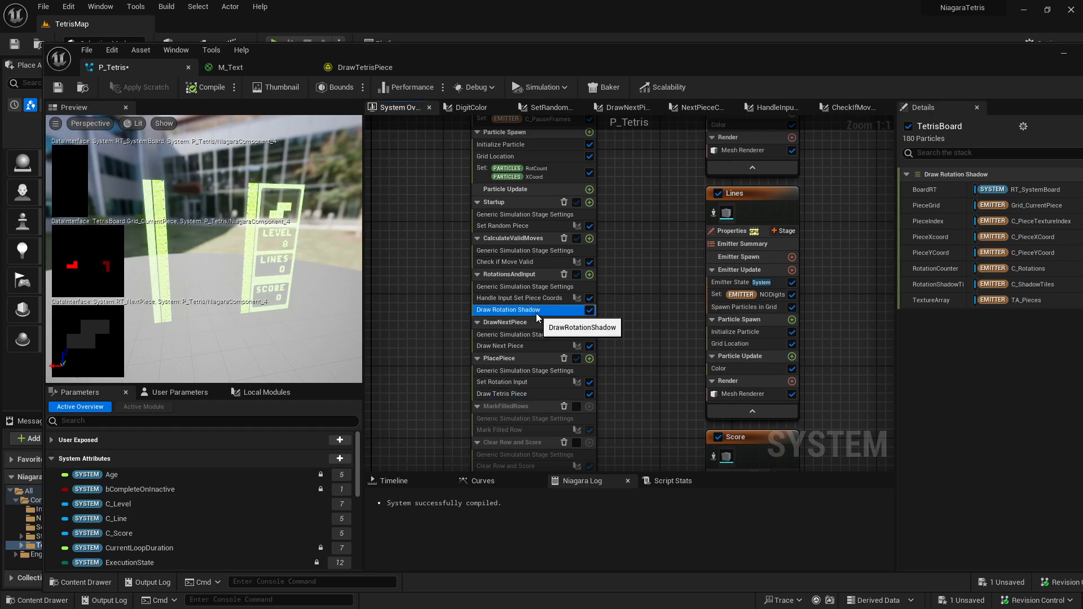
pyautogui.moveTo(792, 377); pyautogui.dragTo(564, 410, button='right')
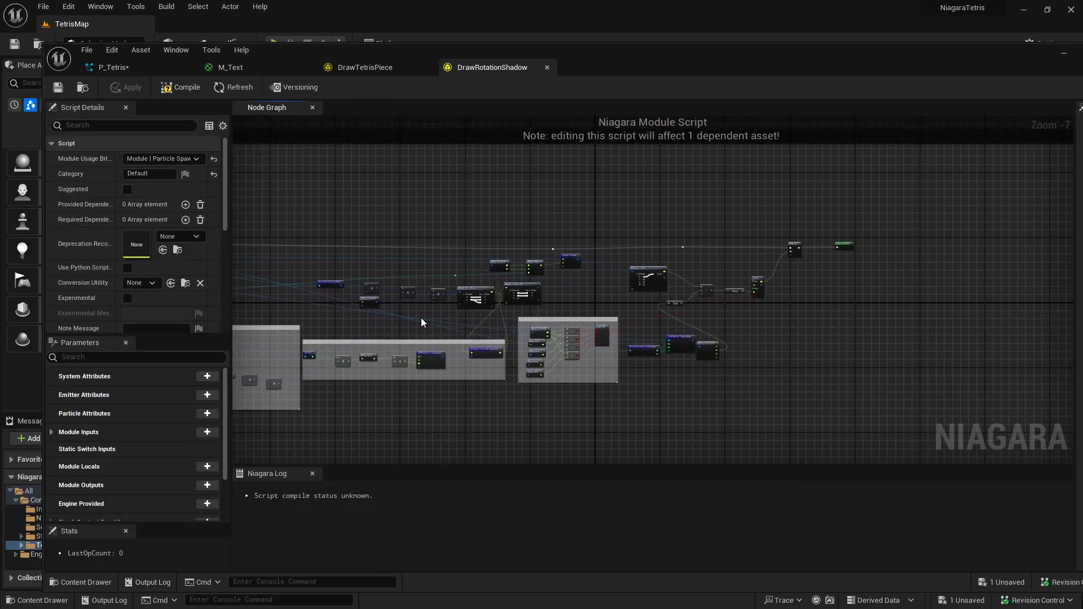
pyautogui.scroll(4, 371, 319)
pyautogui.moveTo(439, 343); pyautogui.dragTo(618, 217, button='right')
pyautogui.scroll(3, 581, 260)
pyautogui.click(420, 317)
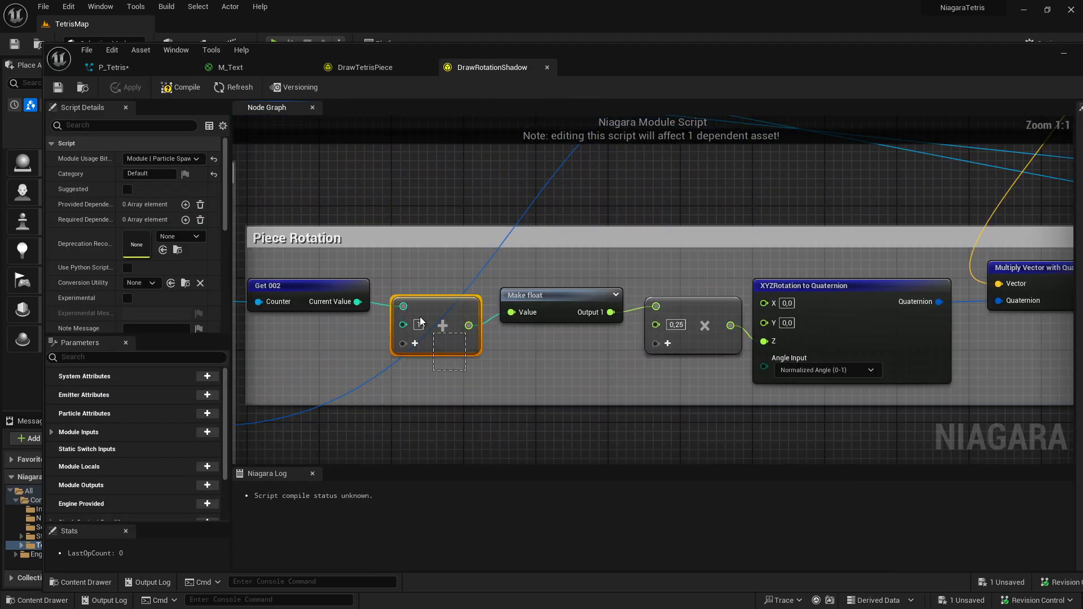
pyautogui.scroll(-9, 554, 318)
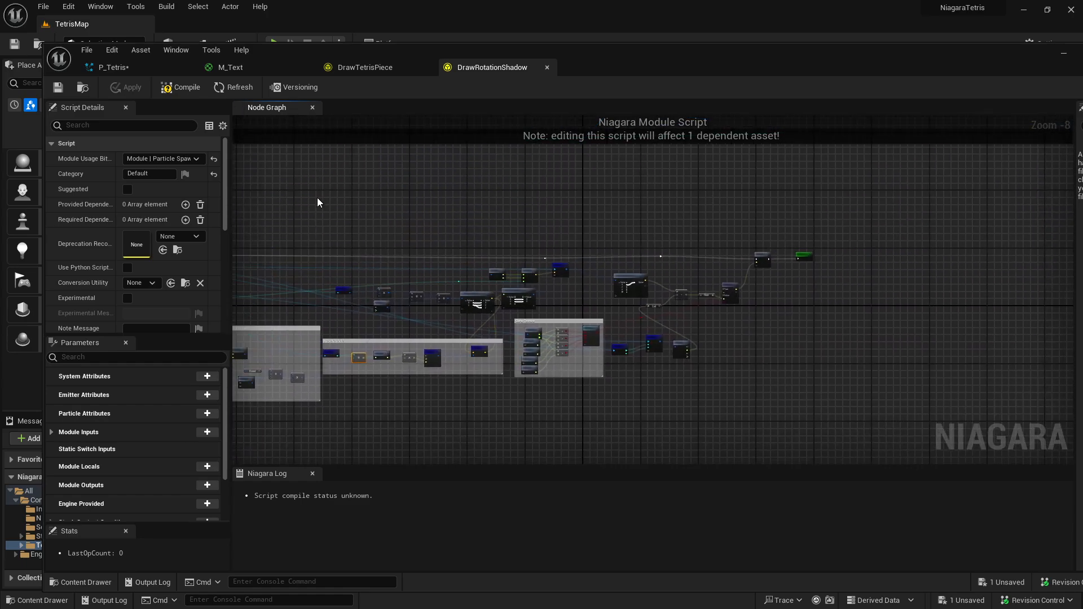
# Return to the P_Tetris system, open the Set Rotation Input script, and inspect the grid index nodes reading the RotShadow attribute.
pyautogui.click(139, 70)
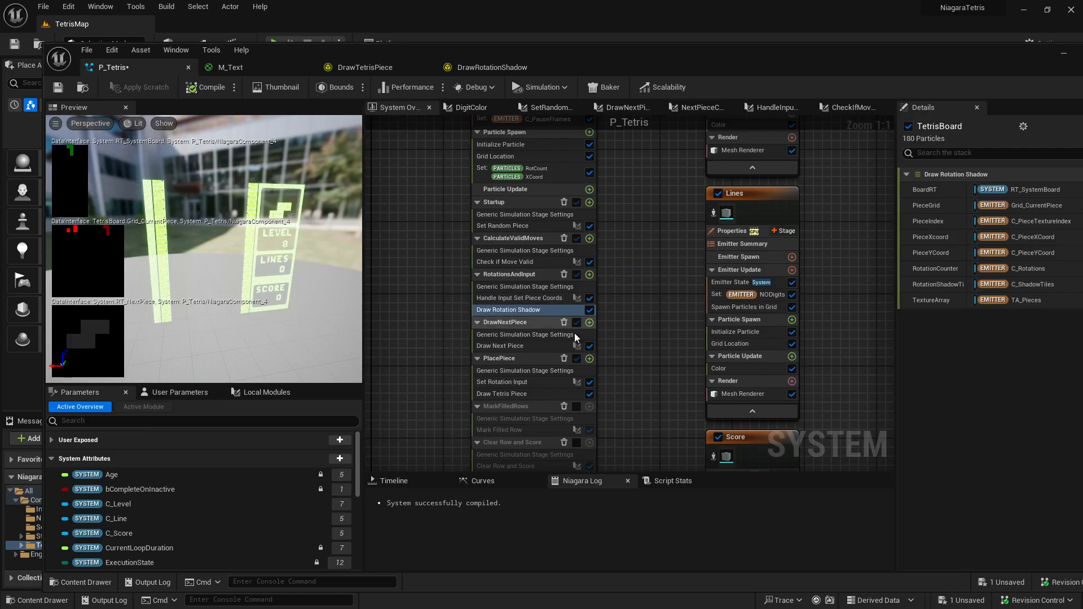
pyautogui.doubleClick(537, 381)
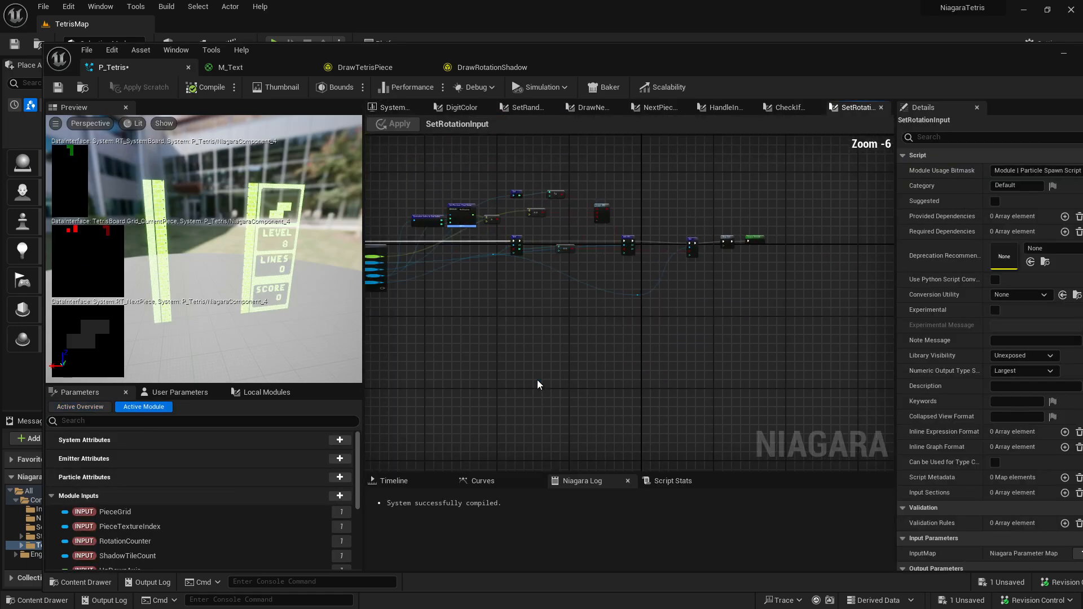
pyautogui.scroll(4, 554, 337)
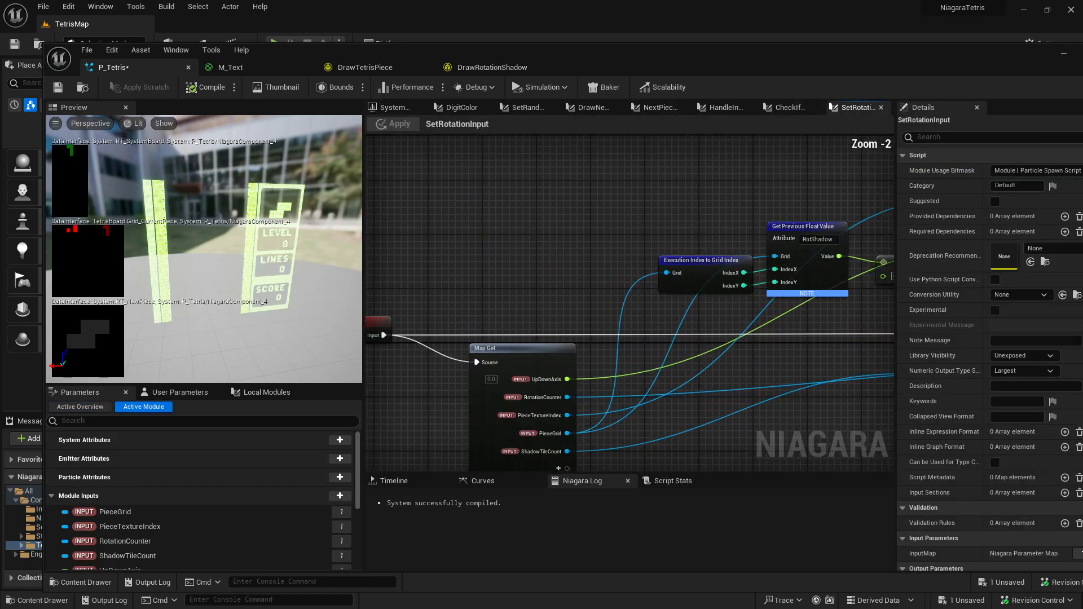
pyautogui.moveTo(506, 193); pyautogui.dragTo(365, 269, button='right')
pyautogui.moveTo(509, 221); pyautogui.dragTo(595, 332)
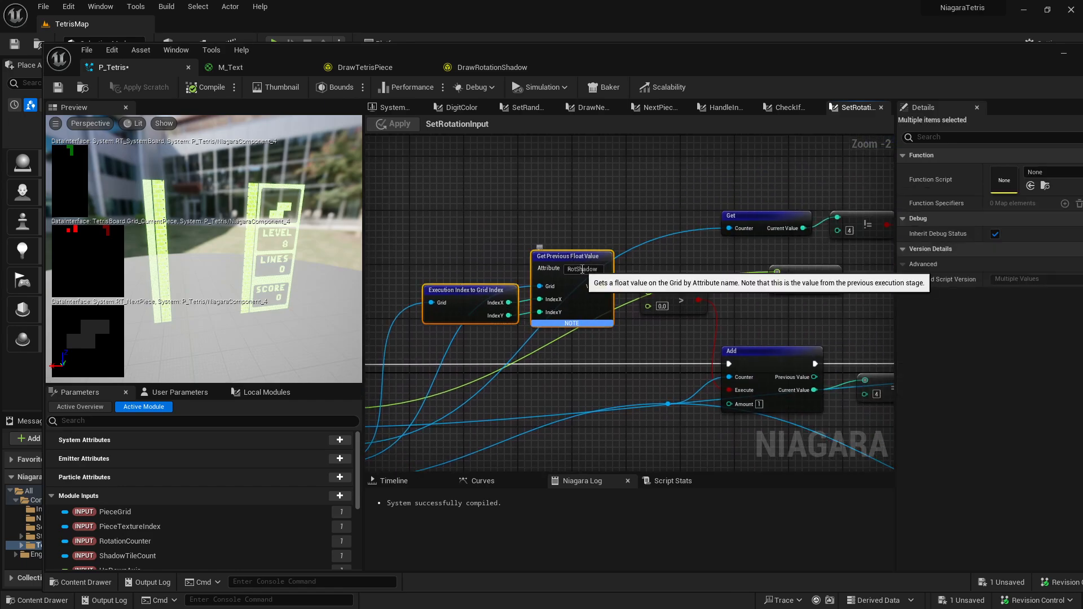
# Inspect the Equal node that compares the Add counter's current value with 4 and its links to the Logic AND node.
pyautogui.click(810, 317)
pyautogui.moveTo(810, 317); pyautogui.dragTo(553, 271, button='right')
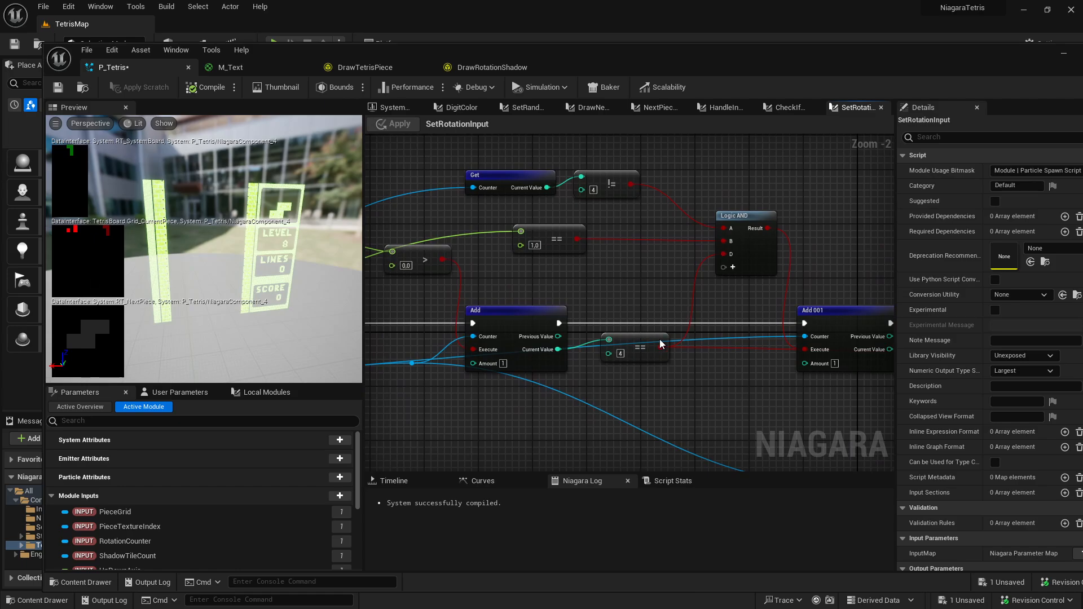
pyautogui.scroll(2, 582, 366)
pyautogui.click(561, 316)
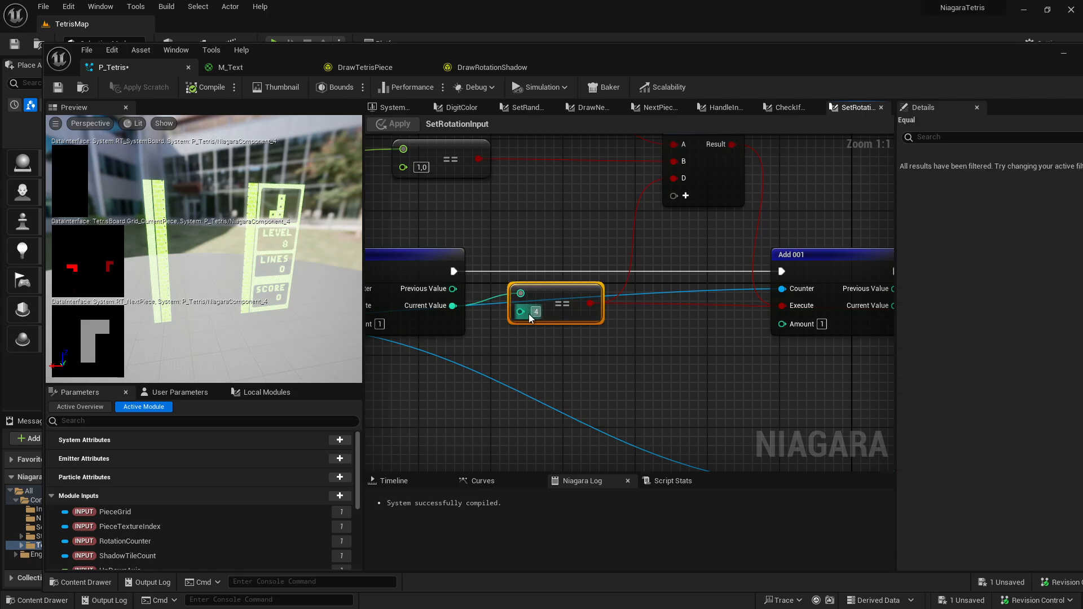
pyautogui.click(615, 367)
pyautogui.scroll(-3, 615, 368)
pyautogui.moveTo(640, 237); pyautogui.dragTo(740, 327, button='right')
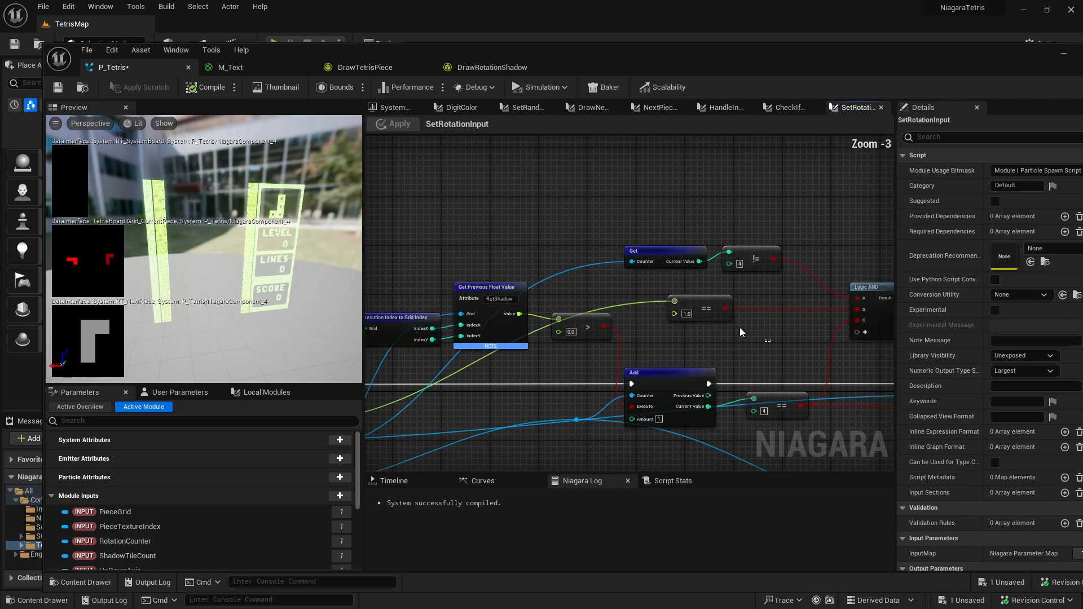
# Trace the Equal node with value 1.0 back to the UpDownAxis input and forward to the Logic AND node.
pyautogui.click(699, 309)
pyautogui.moveTo(660, 352); pyautogui.dragTo(872, 285, button='right')
pyautogui.scroll(2, 476, 351)
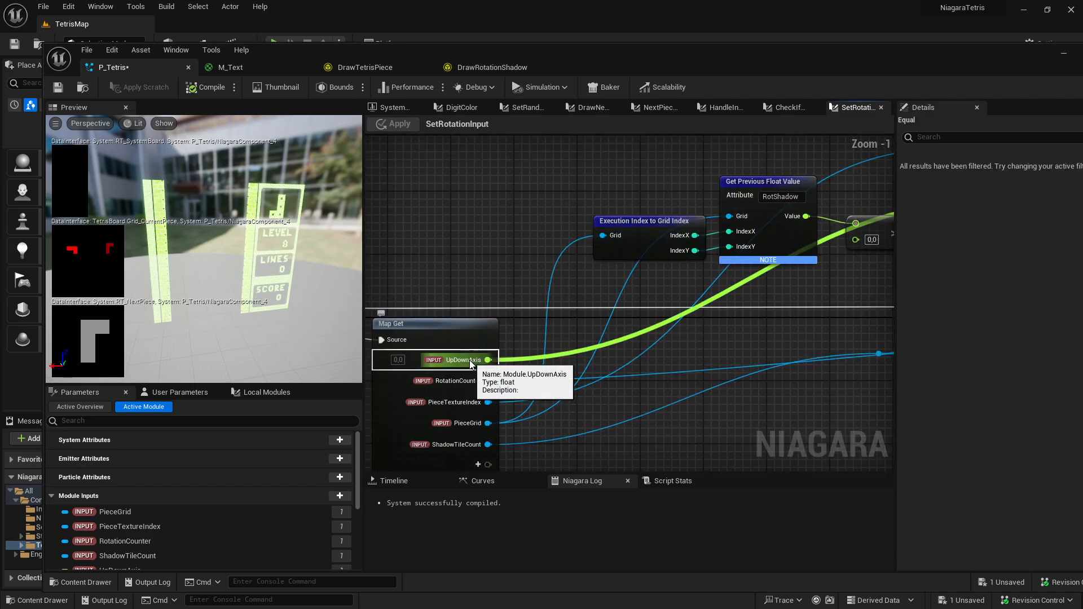
pyautogui.moveTo(774, 344); pyautogui.dragTo(215, 324, button='right')
pyautogui.moveTo(667, 355); pyautogui.dragTo(512, 356, button='right')
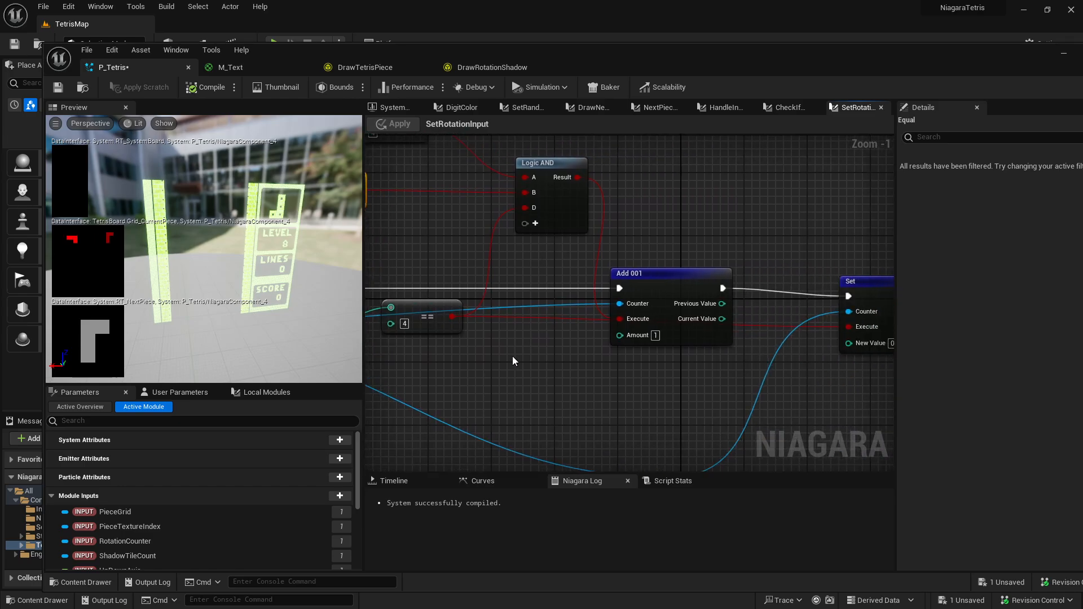
# Inspect the Add 001 node enabled by the Logic AND result and the Set node after it.
pyautogui.click(513, 357)
pyautogui.click(674, 274)
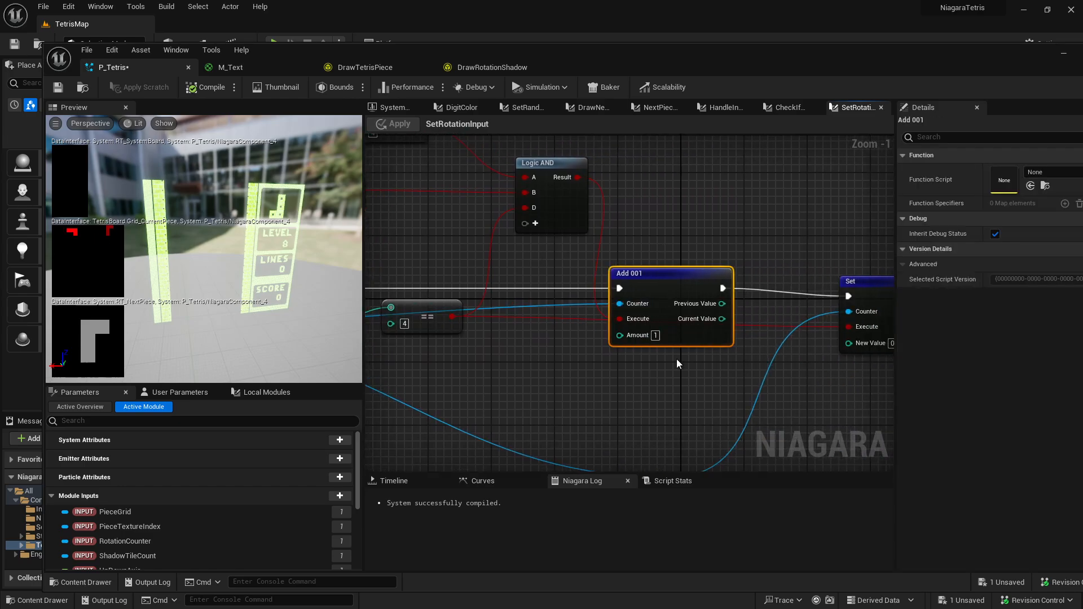
pyautogui.moveTo(687, 309); pyautogui.dragTo(438, 309, button='right')
# Return to the system overview, show the Draw Tetris Piece module's inputs, and enable the MarkFilledRows stage.
pyautogui.click(391, 111)
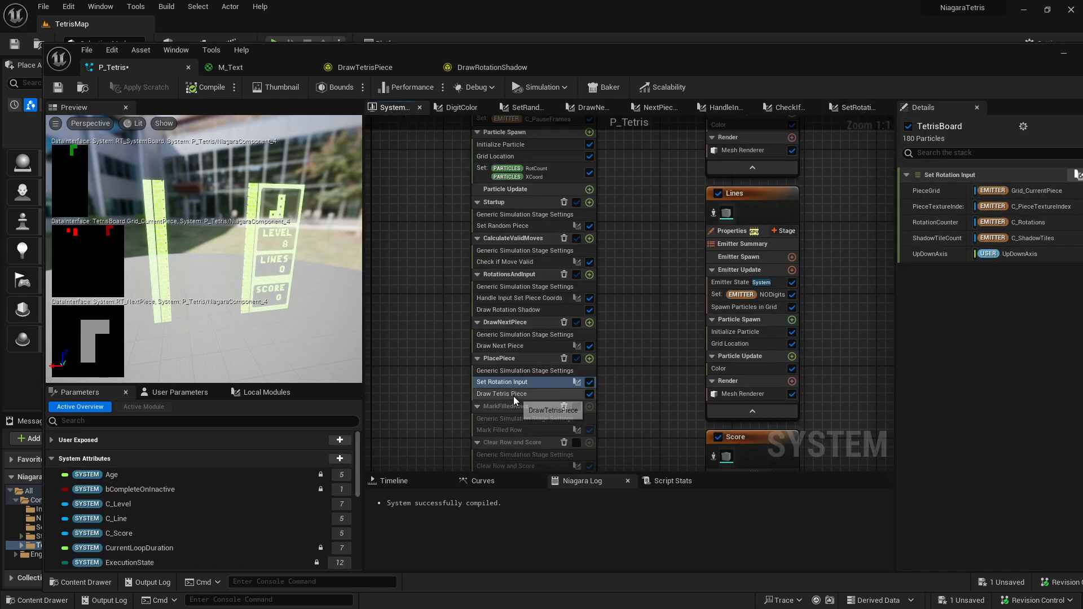
pyautogui.click(513, 395)
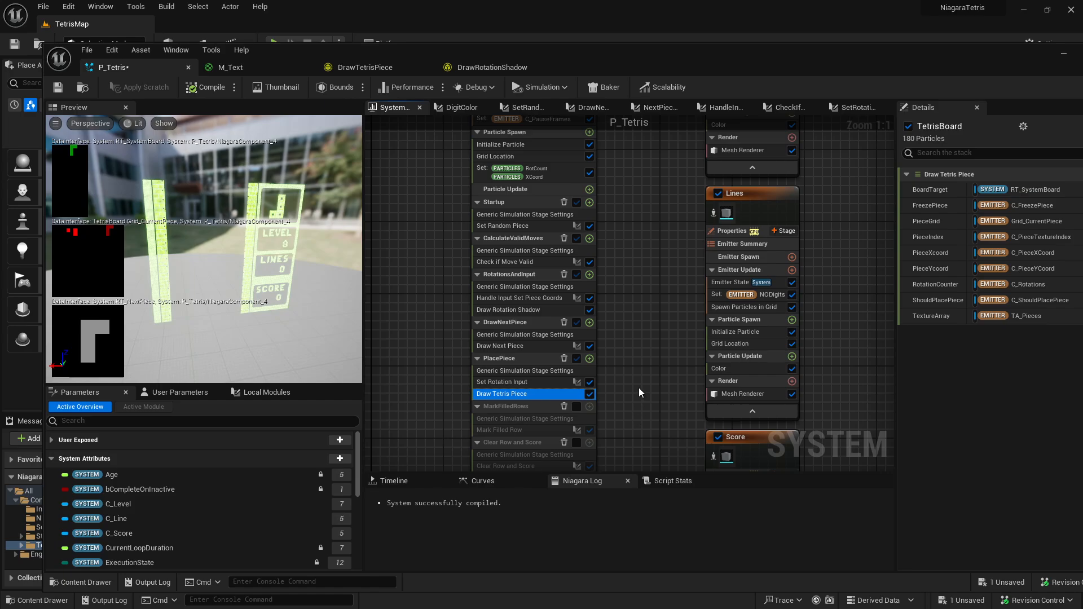
pyautogui.moveTo(639, 390); pyautogui.dragTo(641, 233, button='right')
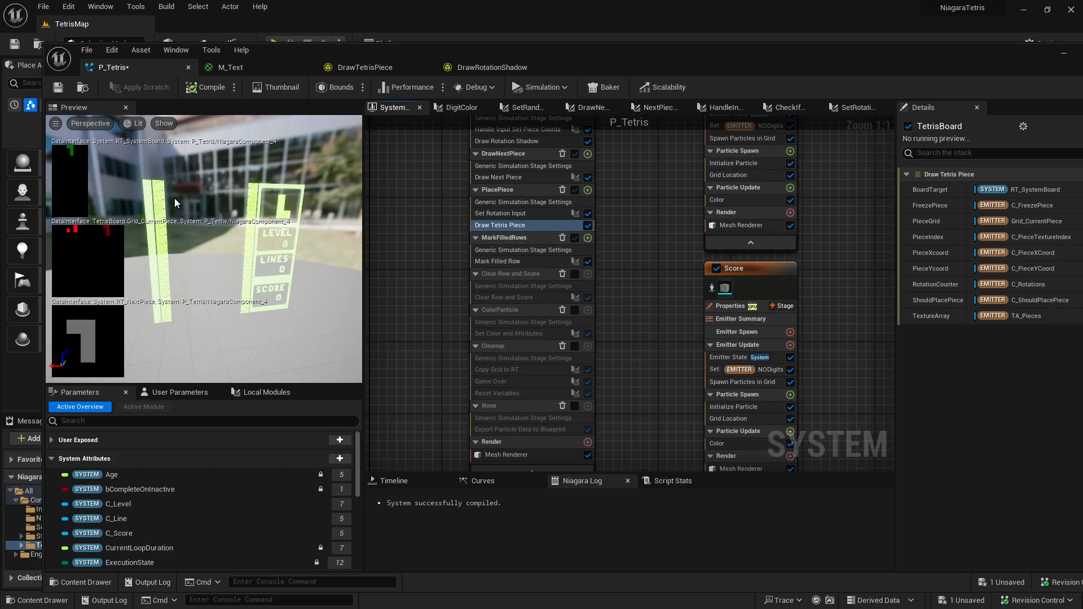
# Open the Mark Filled Row script and inspect the Modulo 20 node fed by TickCount.
pyautogui.doubleClick(524, 262)
pyautogui.scroll(1, 526, 414)
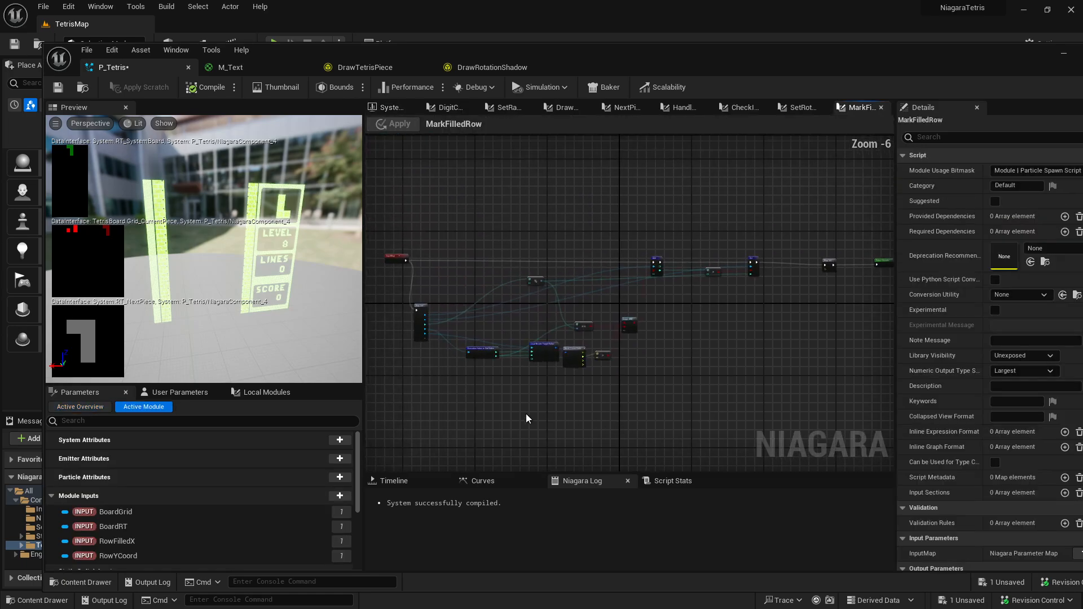
pyautogui.scroll(2, 485, 367)
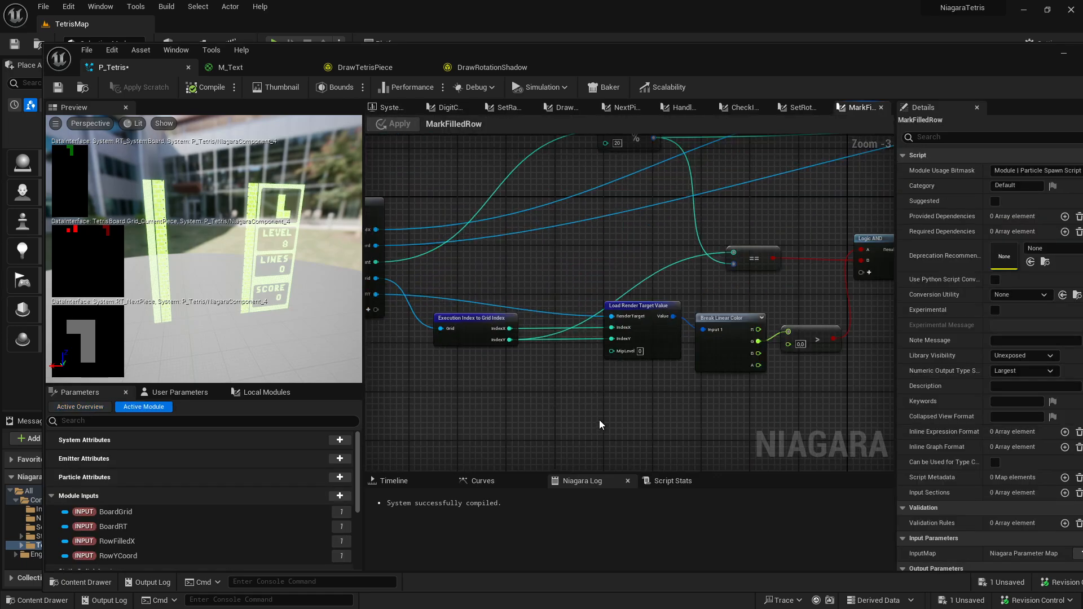
pyautogui.moveTo(533, 270); pyautogui.dragTo(671, 346, button='right')
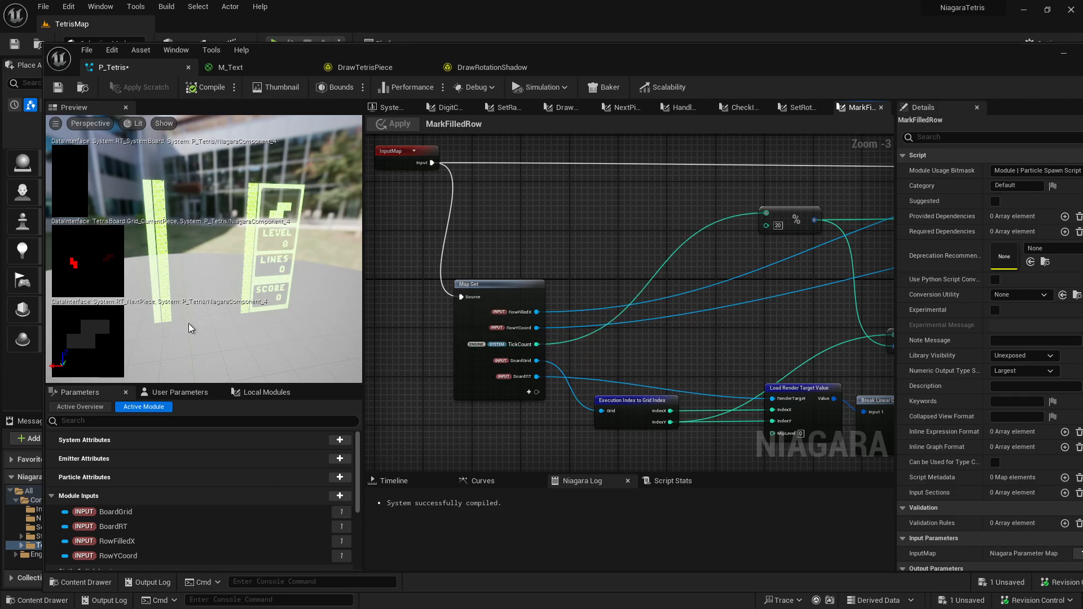
pyautogui.click(773, 230)
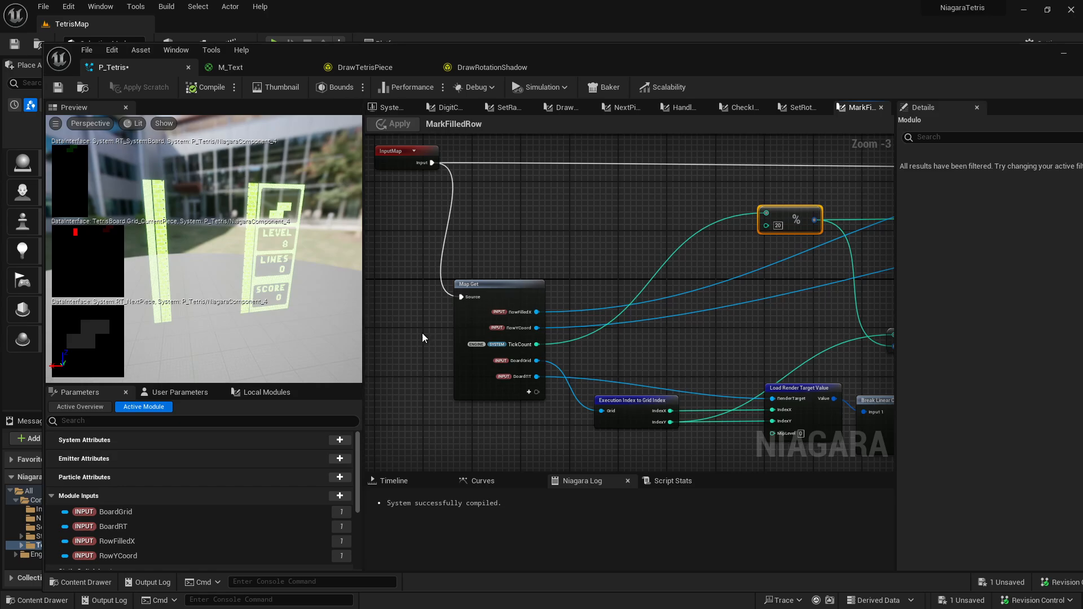
# Follow the Modulo output through the Equal and Logic AND nodes and inspect the Add node they enable.
pyautogui.moveTo(771, 331); pyautogui.dragTo(519, 347, button='right')
pyautogui.moveTo(722, 302); pyautogui.dragTo(638, 316, button='right')
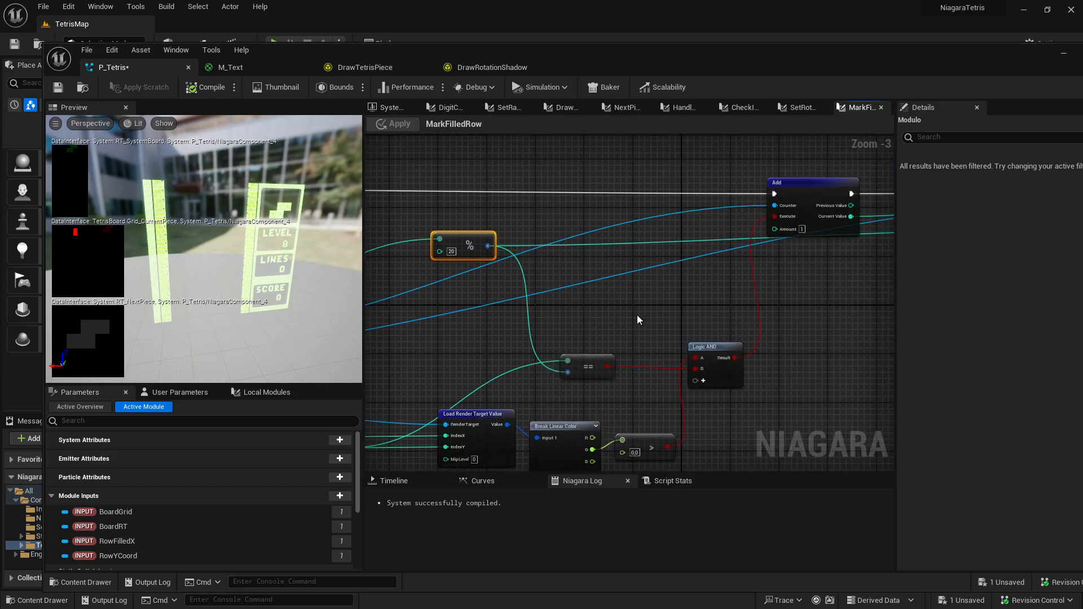
pyautogui.scroll(-1, 695, 320)
pyautogui.click(773, 234)
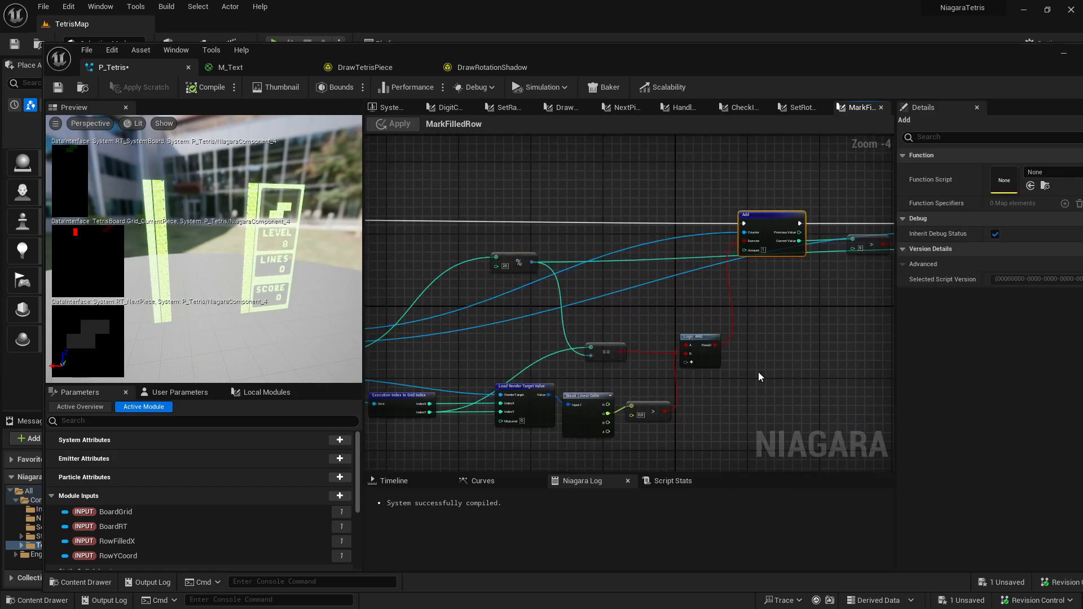
# Inspect the Break Linear Color node that passes the loaded render target value to the greater-than check.
pyautogui.moveTo(761, 349); pyautogui.dragTo(827, 317, button='right')
pyautogui.click(793, 312)
pyautogui.scroll(1, 462, 316)
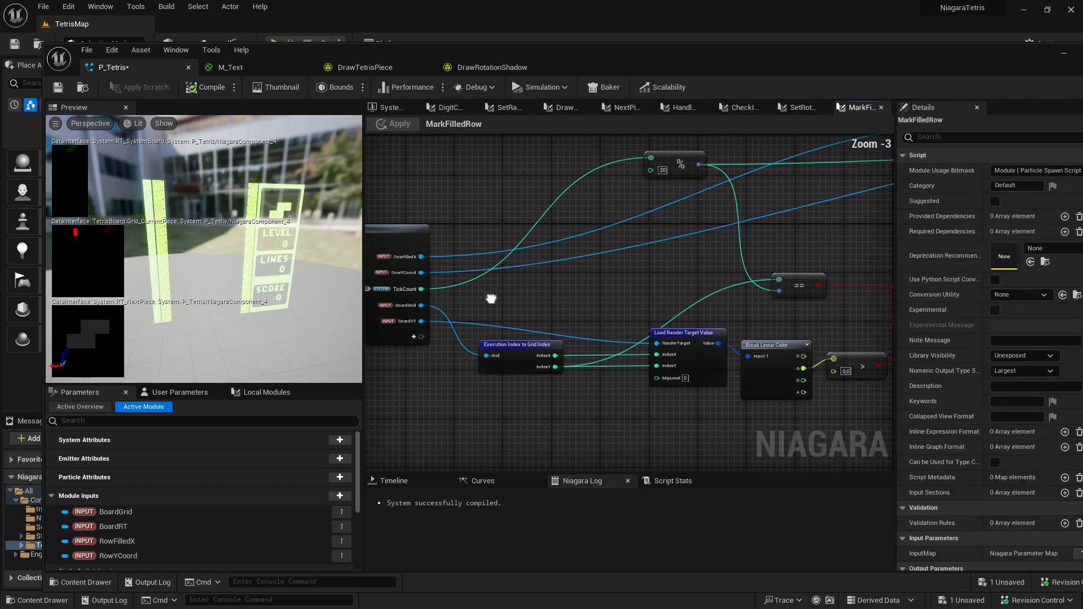
pyautogui.click(737, 383)
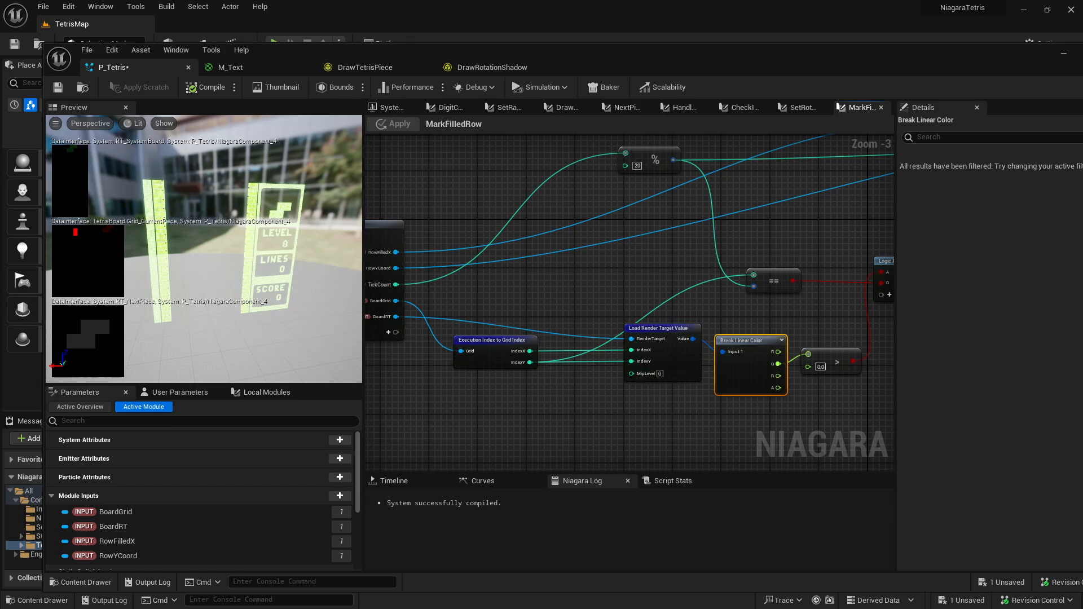
# Inspect the Greater Than 9 node between the Add counter's current value and the Set node's Execute input.
pyautogui.moveTo(886, 226); pyautogui.dragTo(372, 381, button='right')
pyautogui.scroll(3, 604, 336)
pyautogui.click(570, 262)
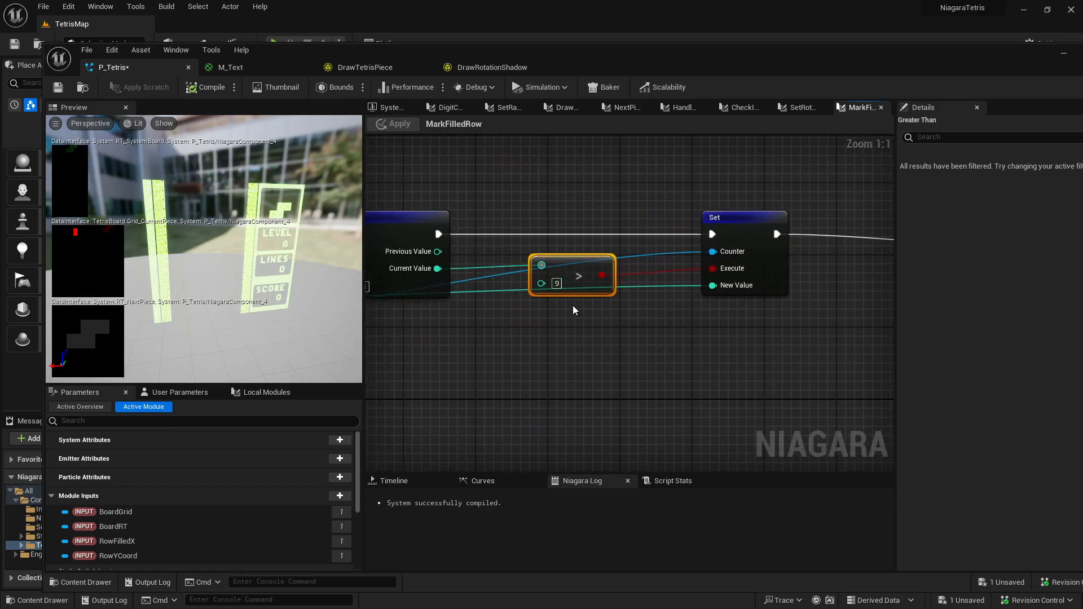
pyautogui.click(493, 239)
# Examine the RowFilledX and RowYCoord inputs in Map Get and trace them to the Add and Set nodes.
pyautogui.scroll(-4, 607, 361)
pyautogui.moveTo(607, 361); pyautogui.dragTo(878, 306, button='right')
pyautogui.moveTo(705, 343); pyautogui.dragTo(807, 330, button='right')
pyautogui.scroll(4, 580, 361)
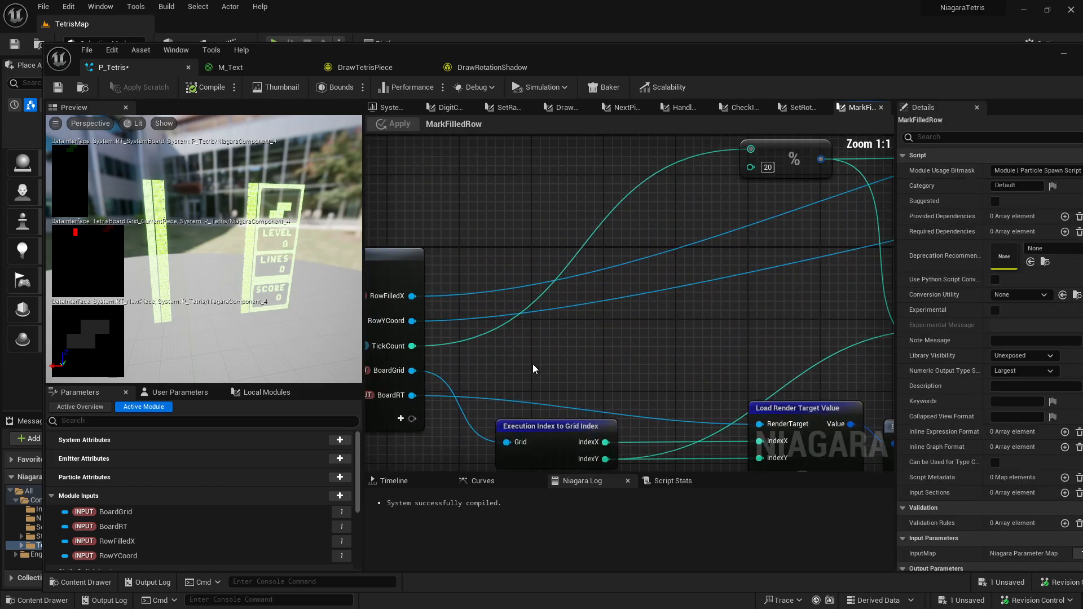
pyautogui.moveTo(532, 364); pyautogui.dragTo(639, 357, button='right')
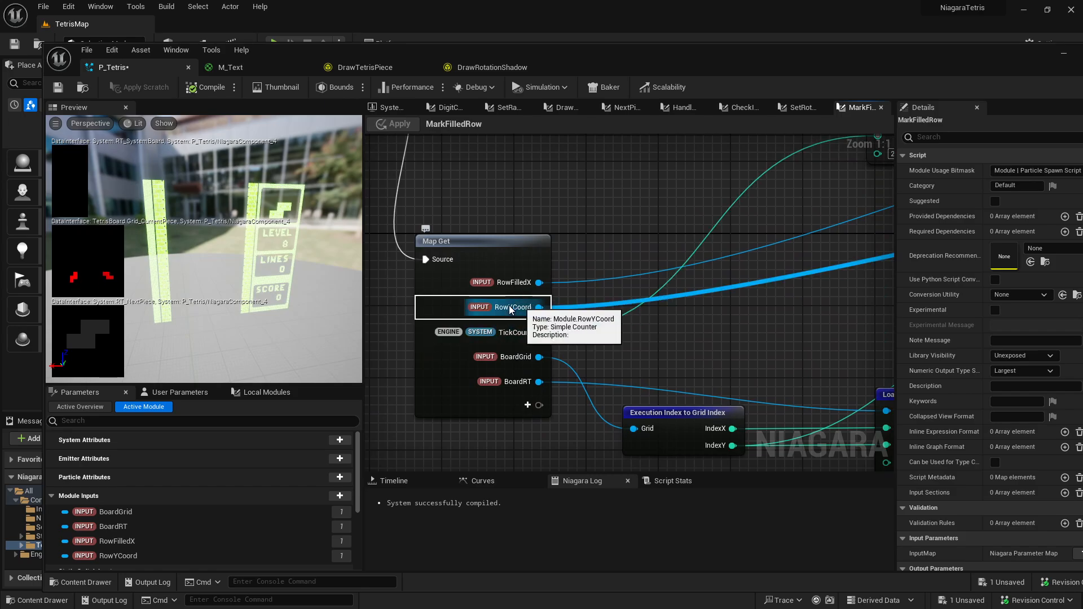
pyautogui.scroll(-4, 508, 310)
pyautogui.moveTo(690, 308); pyautogui.dragTo(368, 361, button='right')
pyautogui.moveTo(706, 329); pyautogui.dragTo(698, 332, button='right')
pyautogui.moveTo(470, 353); pyautogui.dragTo(682, 340, button='right')
# Return to the system overview, enable the Clear Row and Score stage, and select its Clear Row and Score module.
pyautogui.click(388, 107)
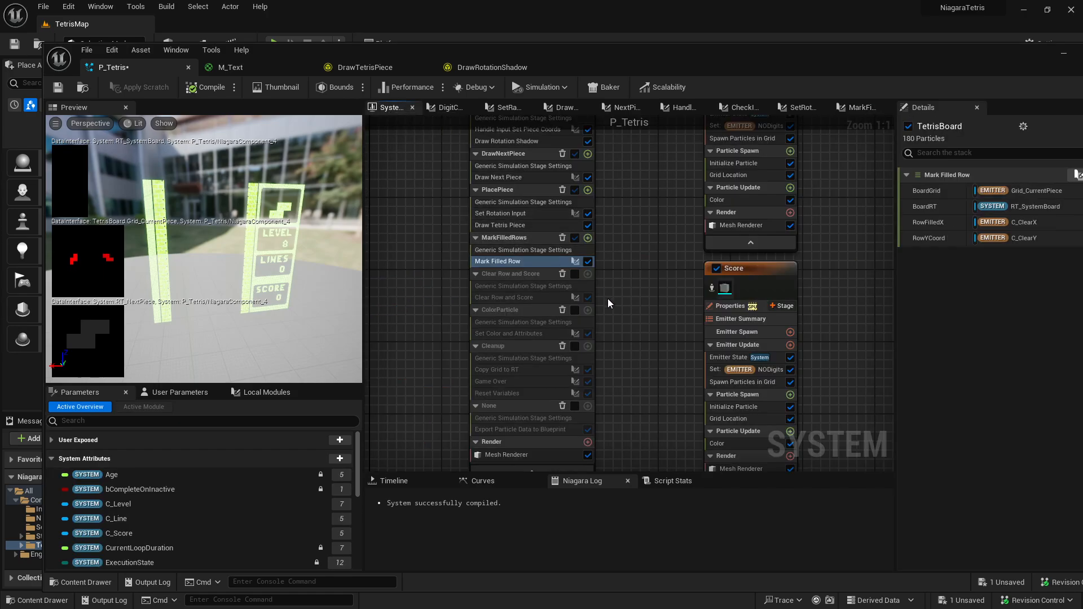
pyautogui.click(576, 273)
pyautogui.click(533, 298)
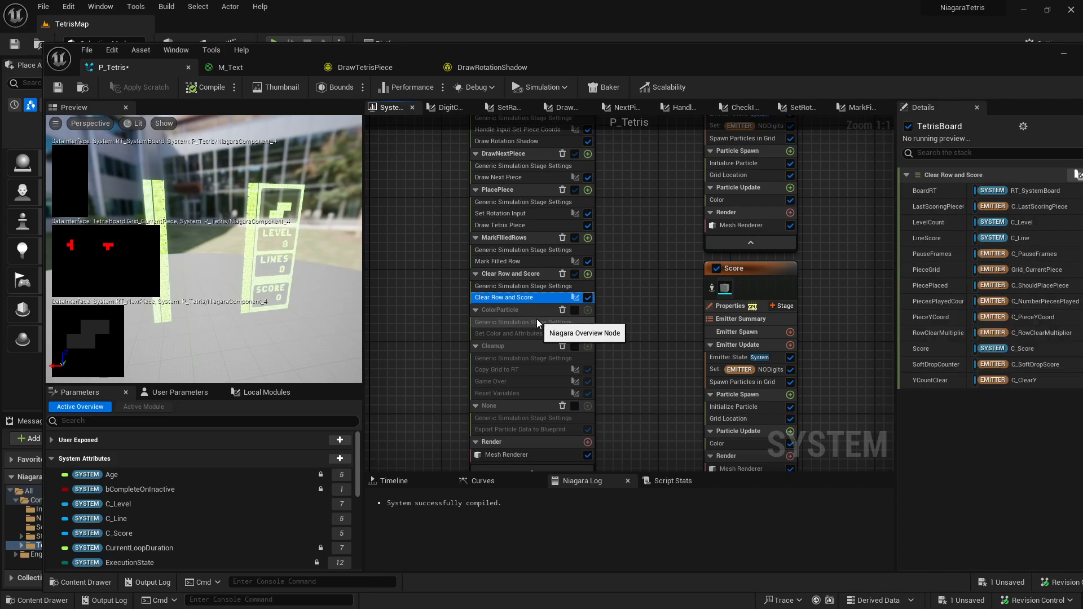
# Open the Clear Row and Score script and examine the nodes in its Soft Drop Scoring group.
pyautogui.doubleClick(531, 298)
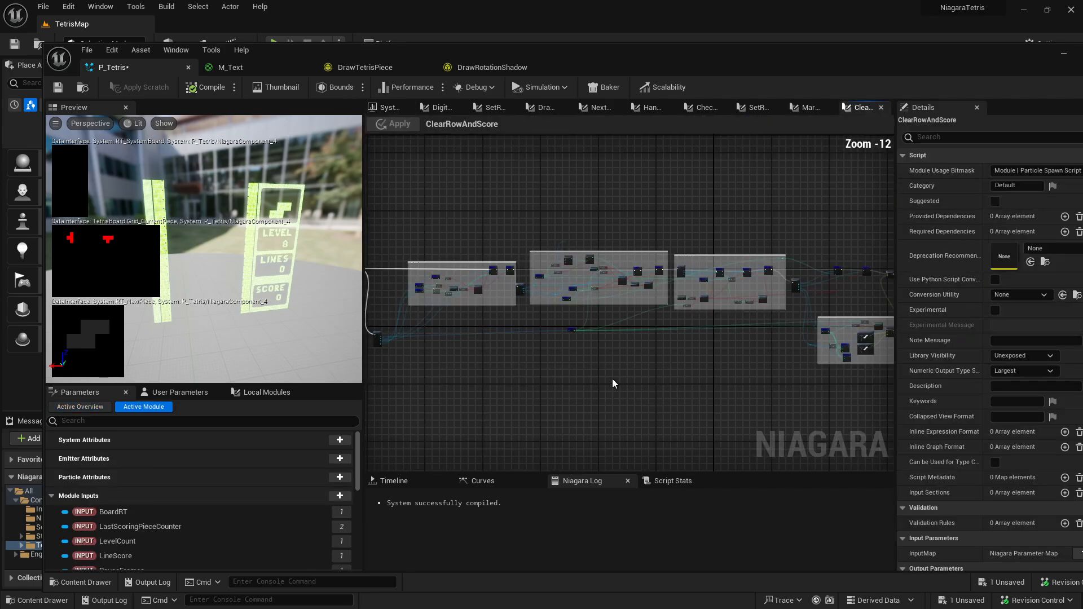
pyautogui.moveTo(675, 383); pyautogui.dragTo(738, 370, button='right')
pyautogui.moveTo(546, 354); pyautogui.dragTo(624, 356, button='right')
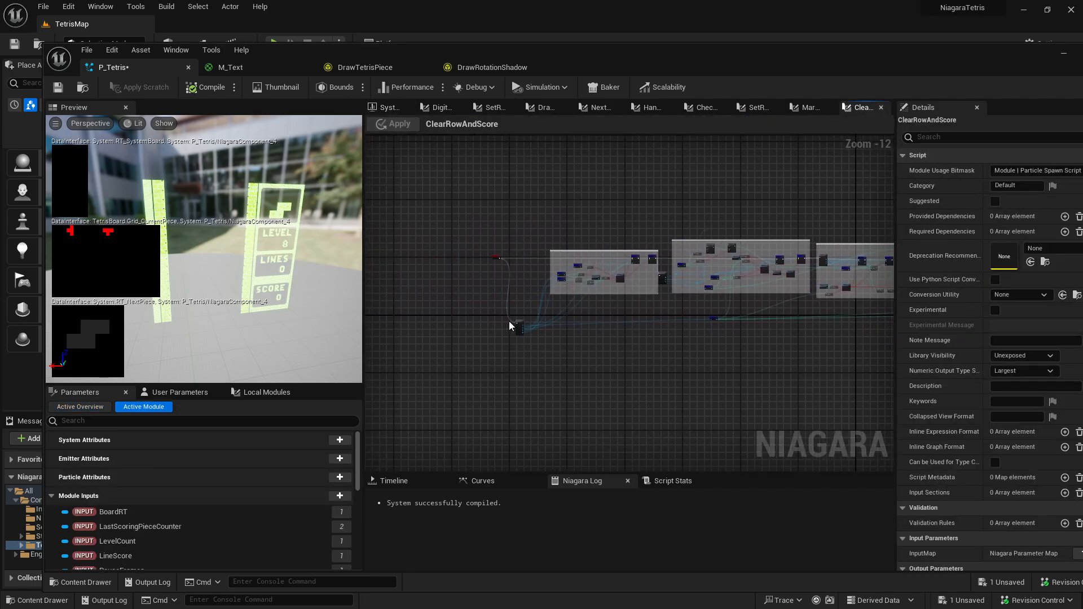
pyautogui.scroll(5, 528, 288)
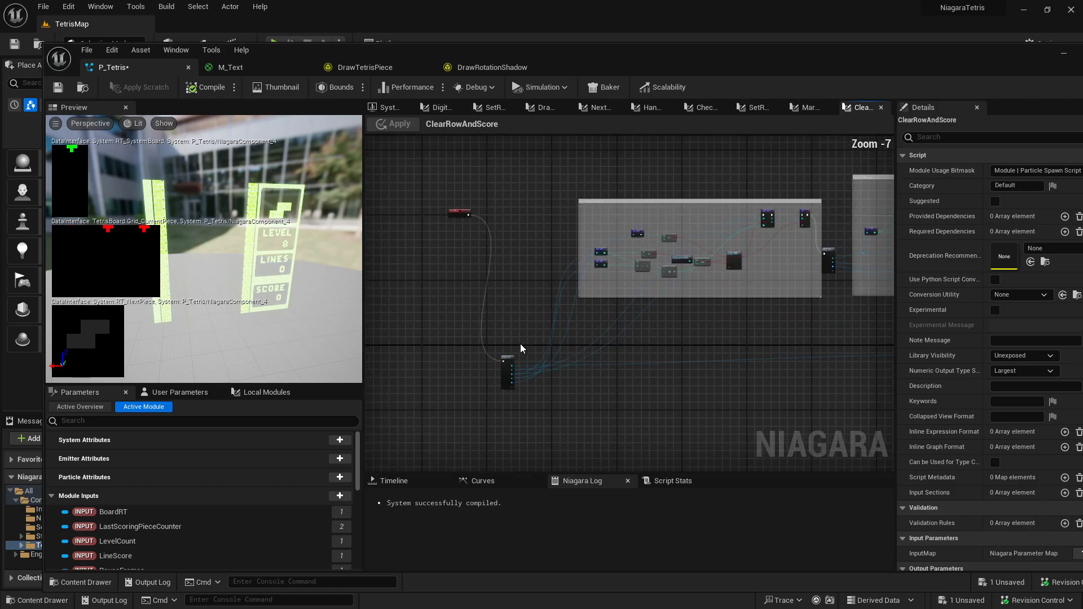
pyautogui.scroll(3, 536, 302)
pyautogui.moveTo(540, 298); pyautogui.dragTo(367, 373, button='right')
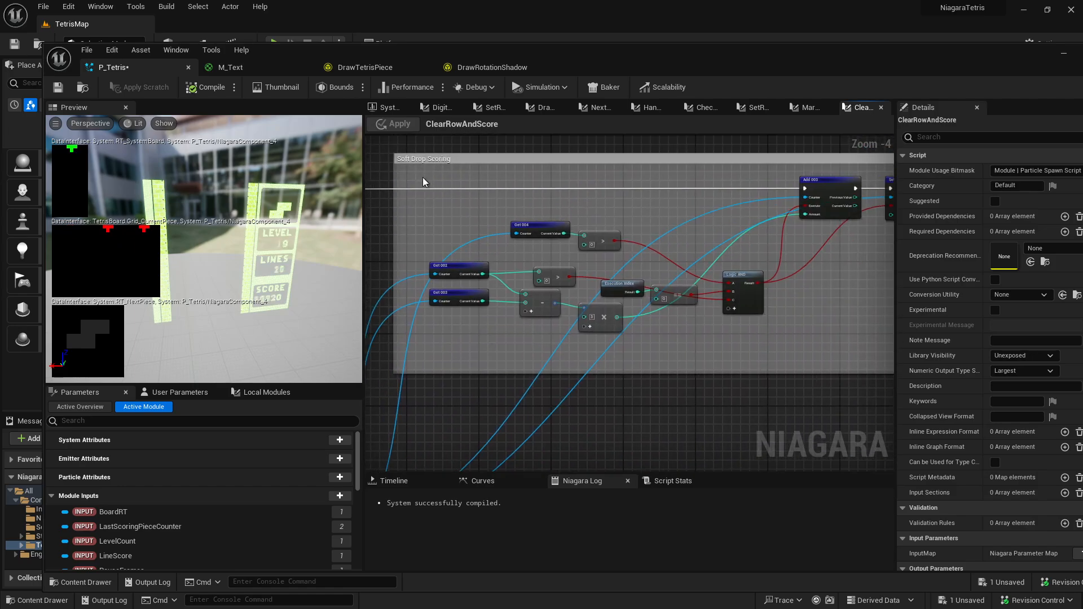
pyautogui.moveTo(429, 203); pyautogui.dragTo(841, 342)
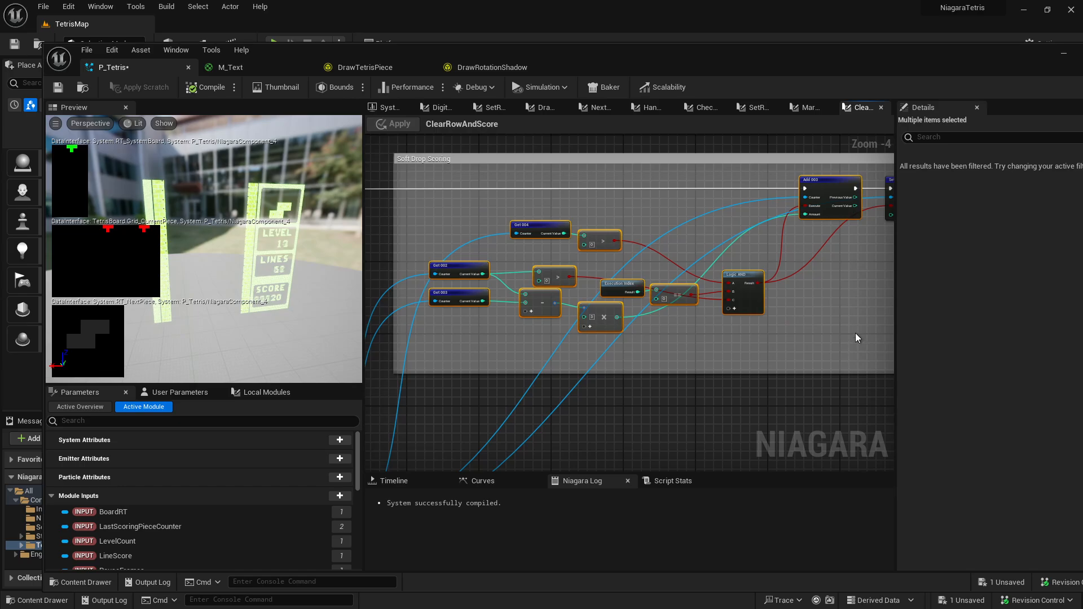
pyautogui.click(855, 332)
pyautogui.moveTo(867, 329); pyautogui.dragTo(745, 327, button='right')
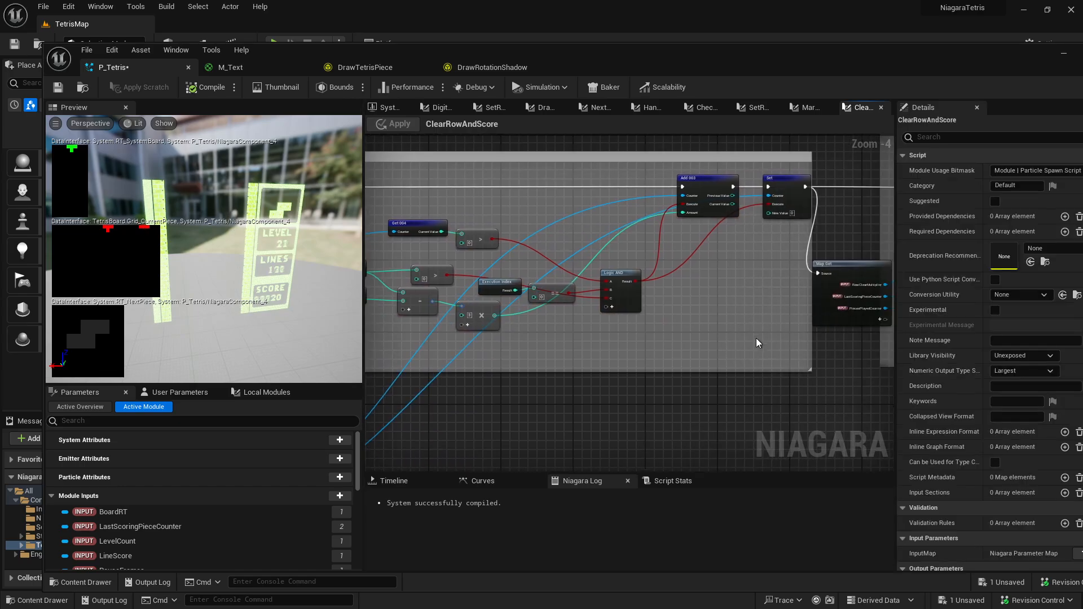
# Inspect the Select nodes and their comparisons in the group following Soft Drop Scoring.
pyautogui.scroll(-3, 676, 334)
pyautogui.scroll(2, 505, 334)
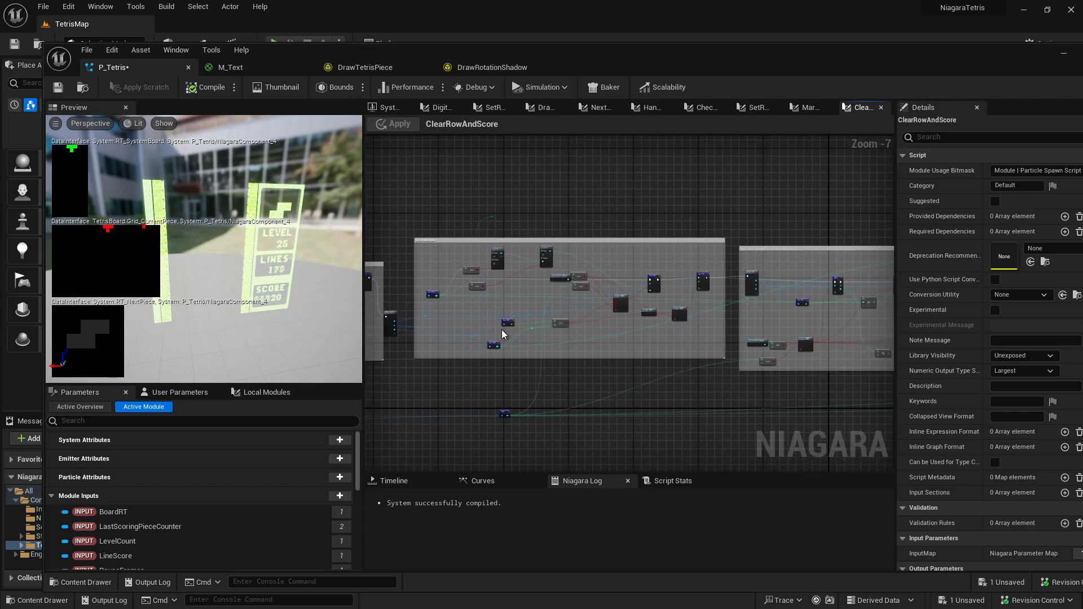
pyautogui.scroll(2, 517, 265)
pyautogui.scroll(-3, 472, 257)
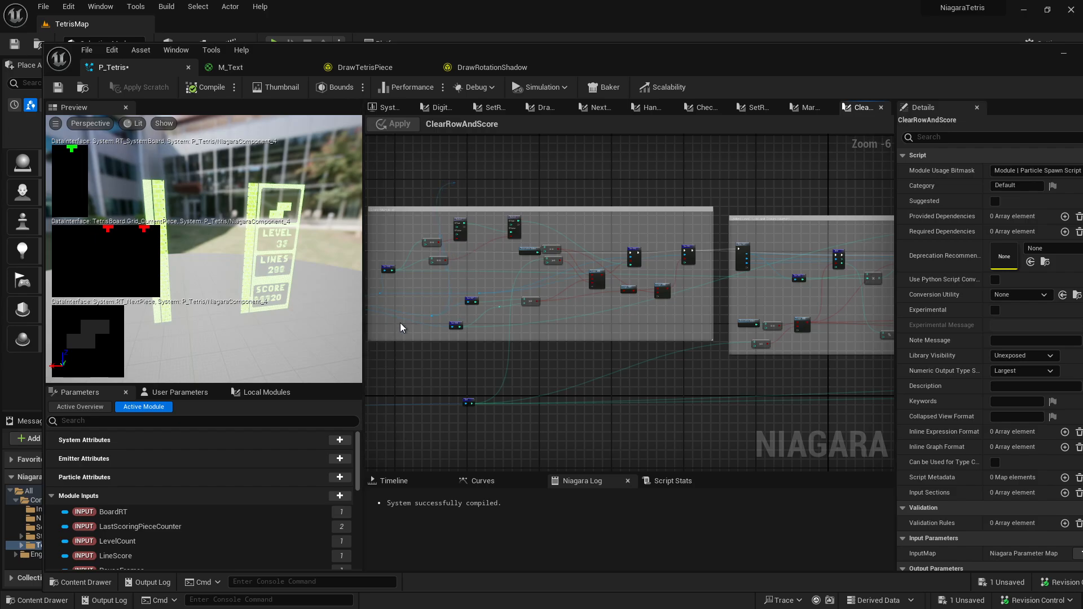
pyautogui.scroll(3, 460, 236)
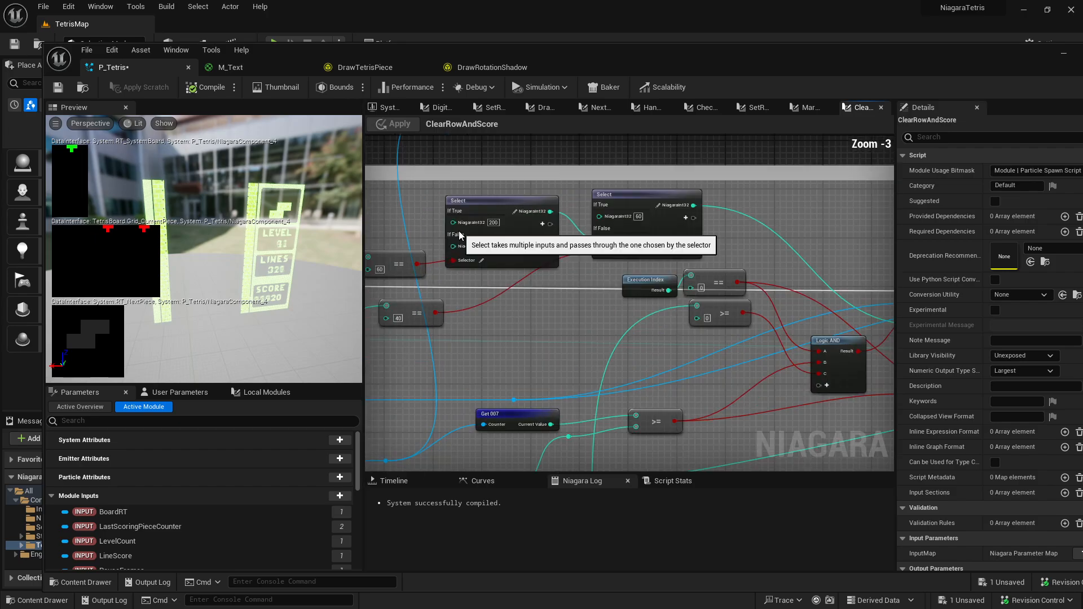
# Examine the node group that updates the level, line and score counters in the Clear Row and Score script.
pyautogui.scroll(-3, 621, 341)
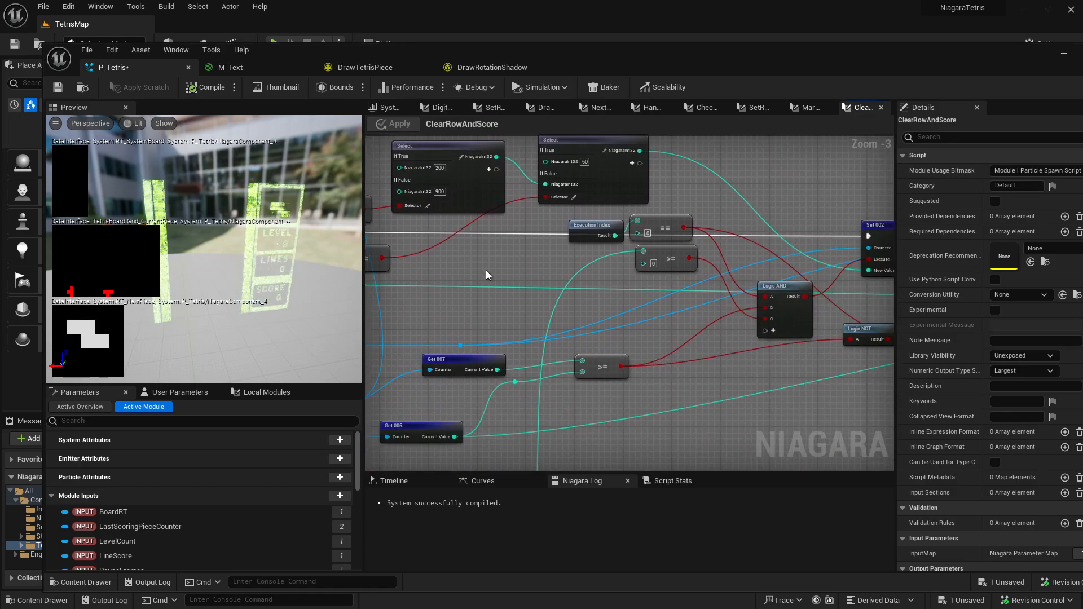
pyautogui.scroll(2, 605, 252)
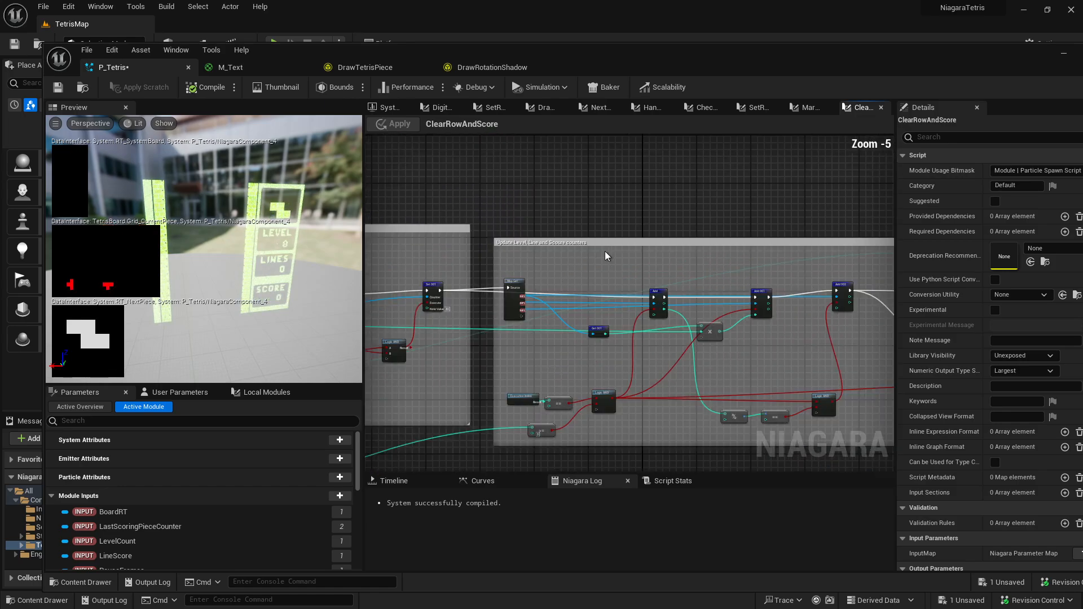
pyautogui.moveTo(621, 428); pyautogui.dragTo(555, 343, button='right')
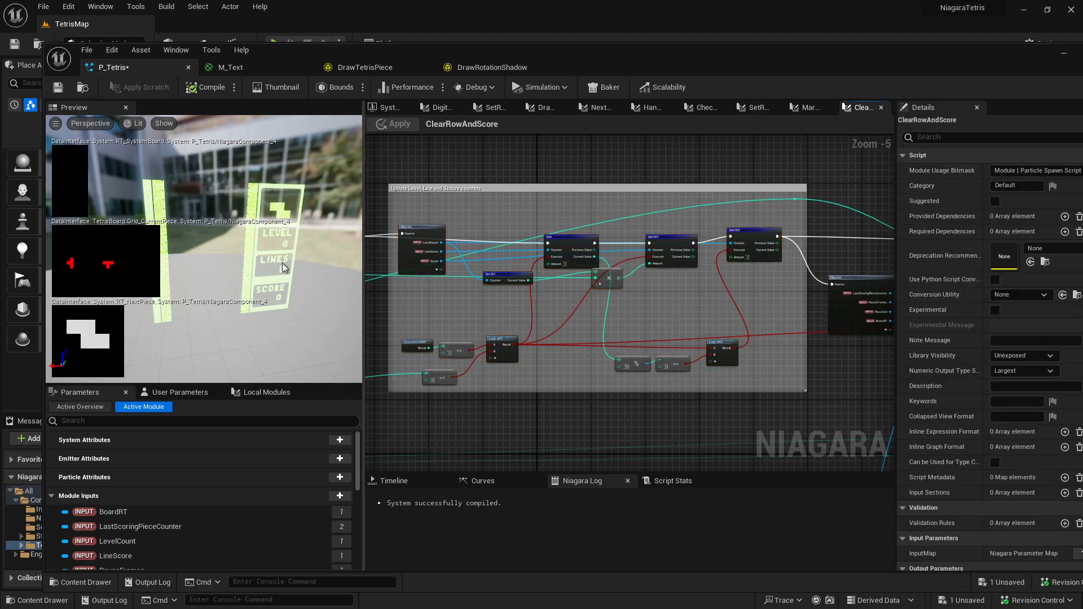
pyautogui.moveTo(776, 373); pyautogui.dragTo(612, 241, button='right')
pyautogui.scroll(-1, 573, 283)
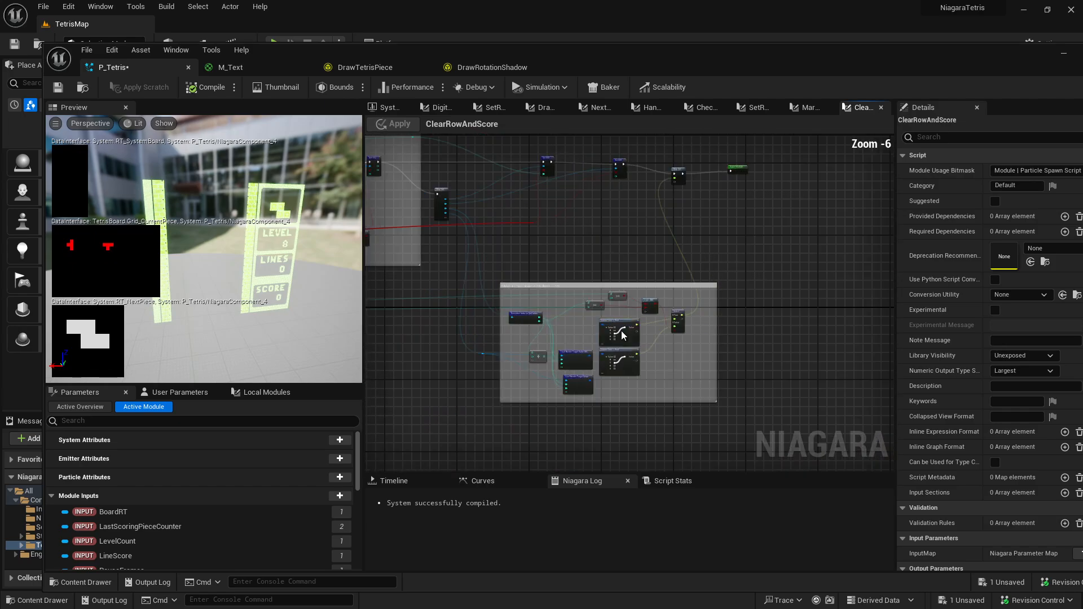
# Inspect the Map Get after the counter group and trace its PieceGrid and BoardRT outputs to the row-moving group.
pyautogui.click(584, 305)
pyautogui.click(564, 242)
pyautogui.moveTo(550, 261); pyautogui.dragTo(634, 306, button='right')
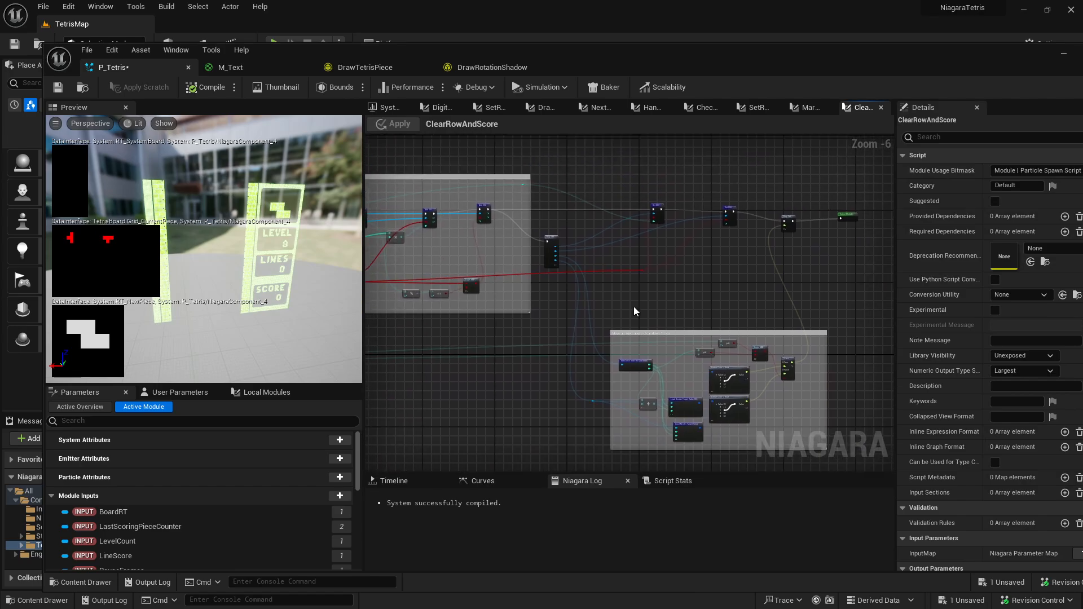
pyautogui.scroll(5, 638, 308)
pyautogui.scroll(-2, 729, 306)
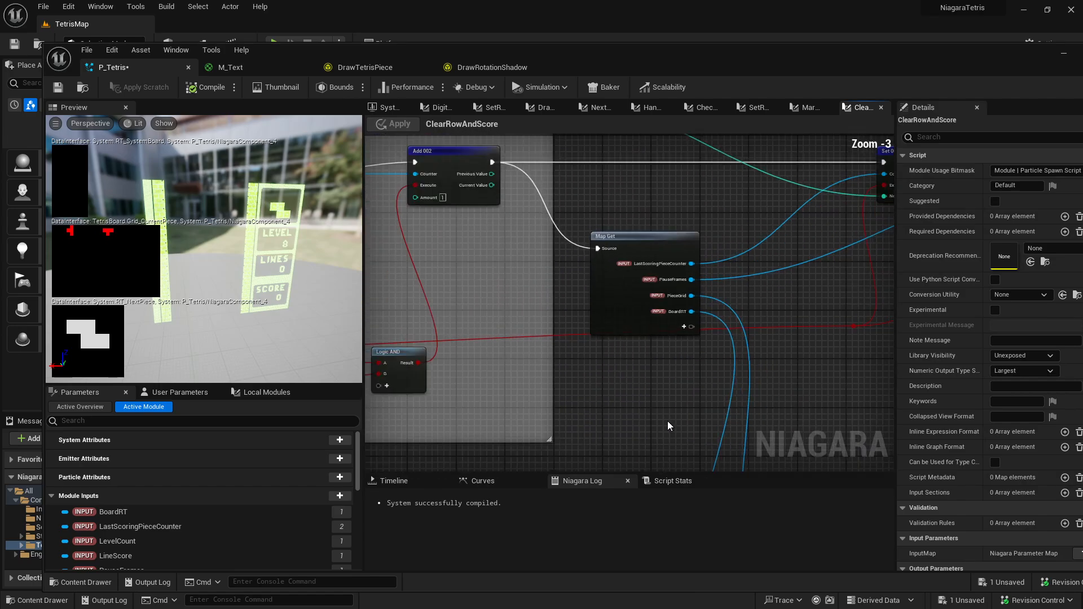
pyautogui.moveTo(670, 425); pyautogui.dragTo(511, 144, button='right')
pyautogui.moveTo(642, 345); pyautogui.dragTo(582, 356, button='right')
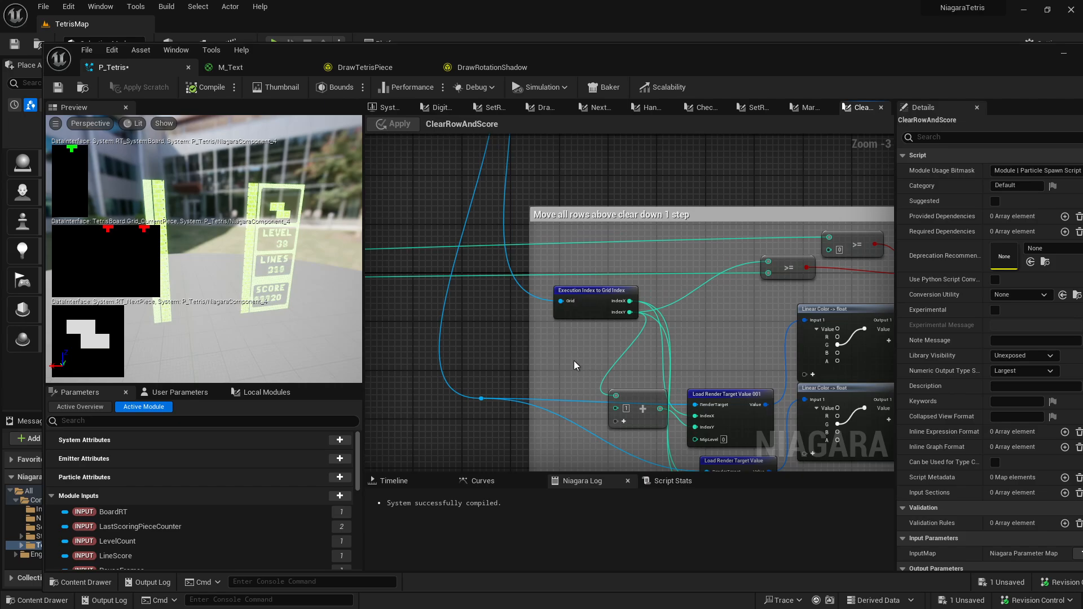
pyautogui.hotkey('alt', 'Tab')
pyautogui.hotkey('alt', 'Tab')
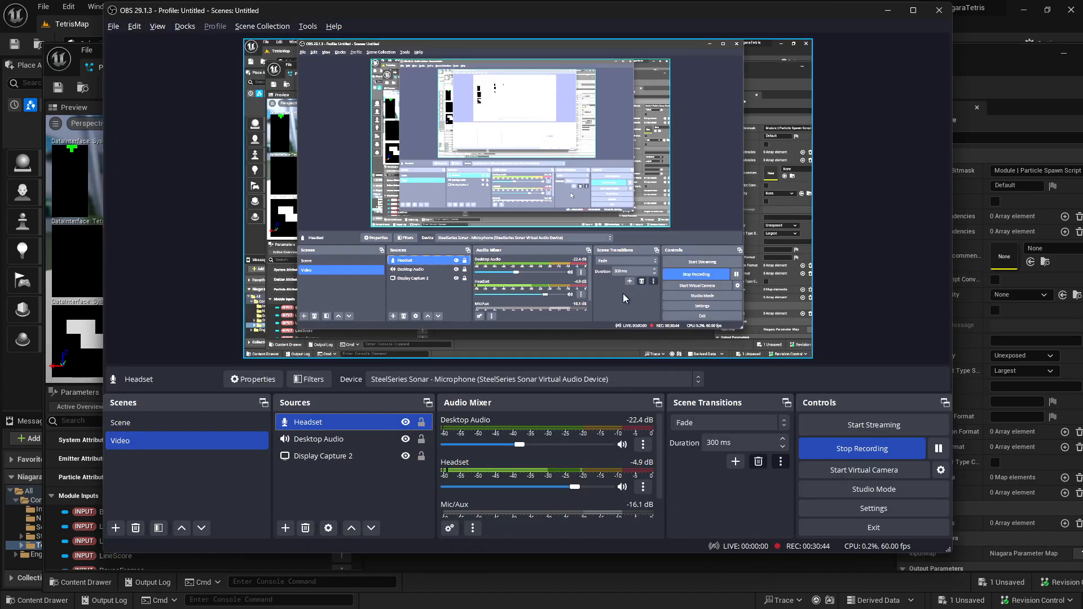
pyautogui.click(889, 10)
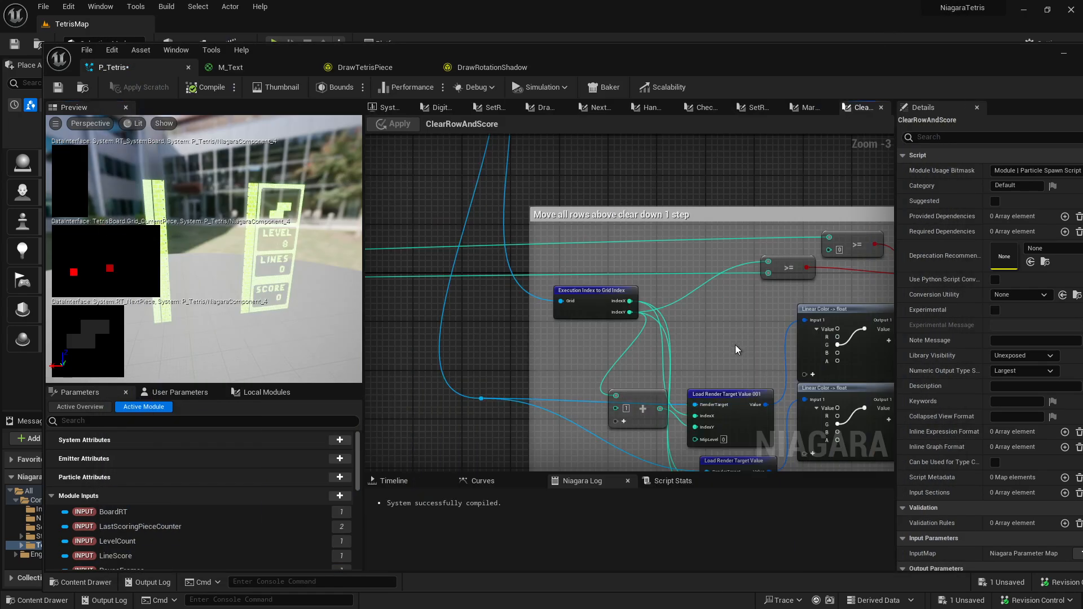
# Examine the "Move all rows above clear down 1 step" group and the wires entering it.
pyautogui.moveTo(736, 345); pyautogui.dragTo(662, 324, button='right')
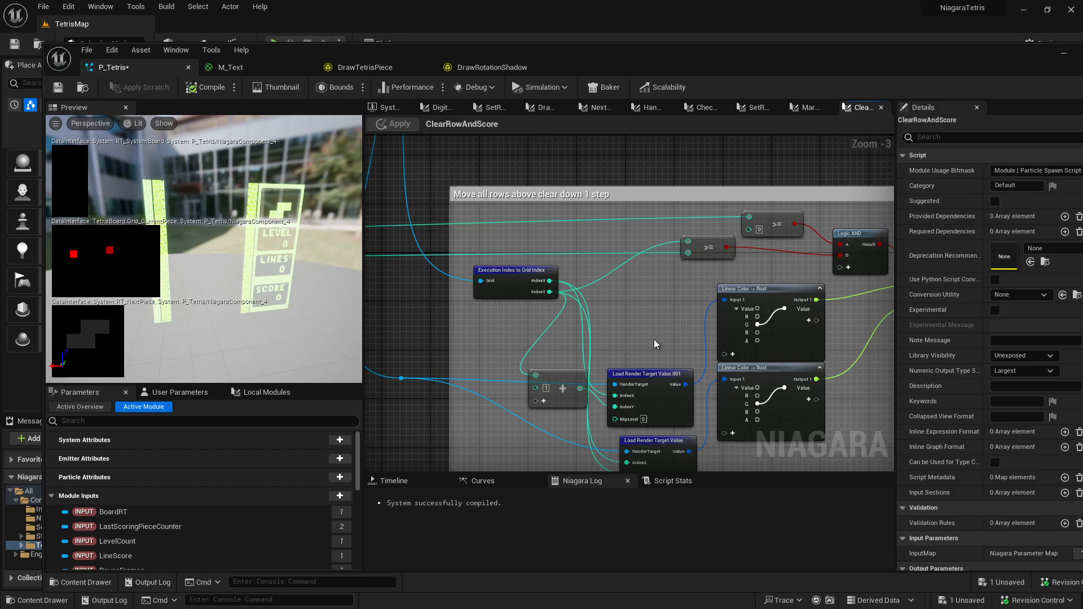
pyautogui.moveTo(654, 340); pyautogui.dragTo(590, 314, button='right')
pyautogui.scroll(-1, 586, 290)
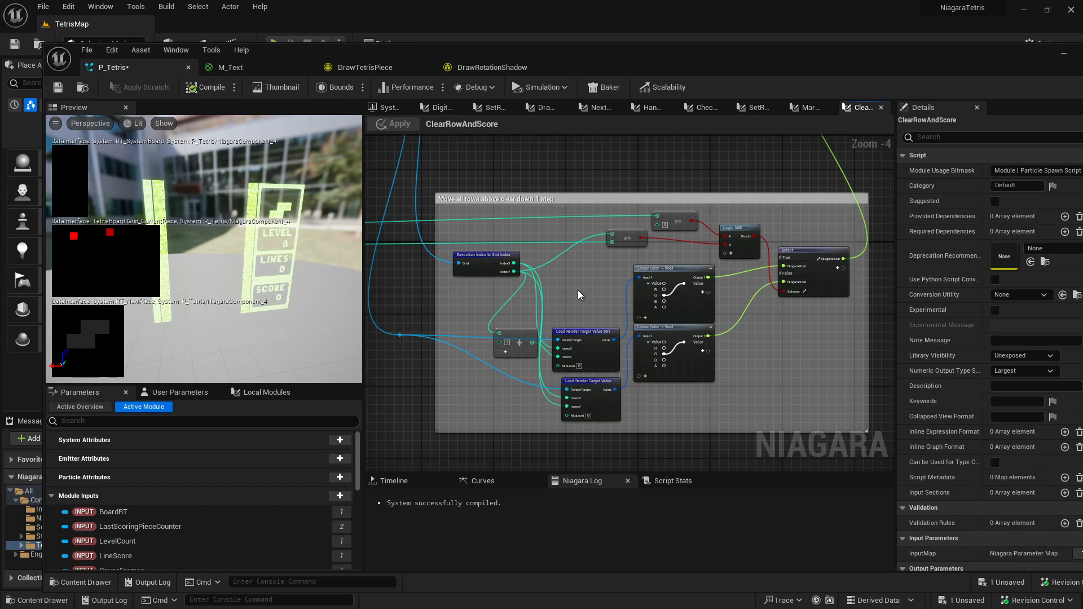
pyautogui.moveTo(479, 297); pyautogui.dragTo(564, 470, button='right')
pyautogui.moveTo(623, 356); pyautogui.dragTo(601, 281, button='right')
pyautogui.moveTo(482, 386); pyautogui.dragTo(778, 364, button='right')
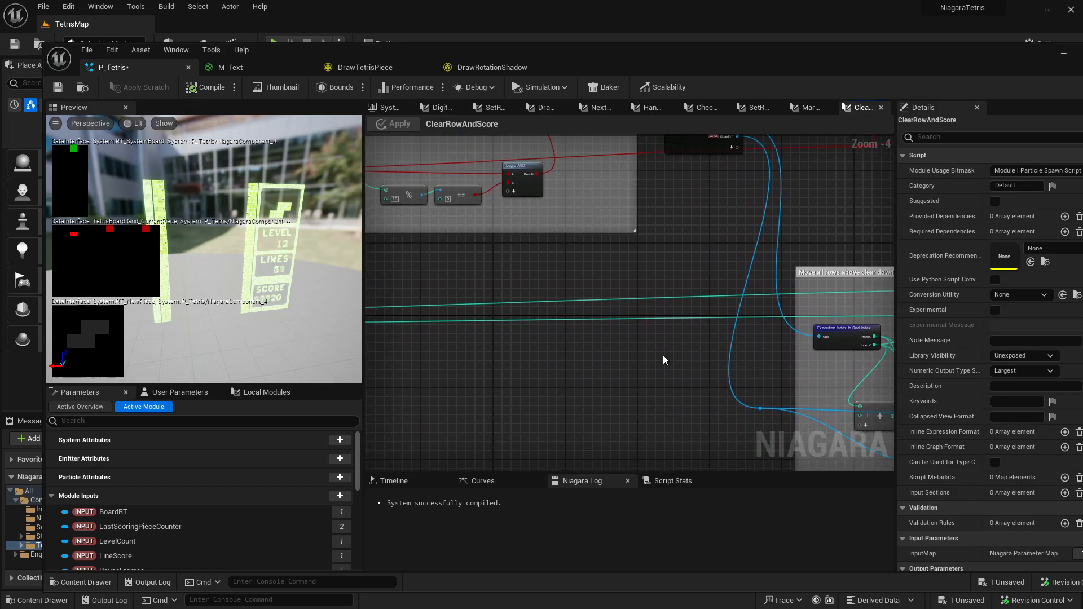
# Trace the row-moving group's comparison inputs back to their Get node and return to the group's render target nodes.
pyautogui.scroll(-2, 662, 360)
pyautogui.moveTo(485, 365); pyautogui.dragTo(399, 336, button='right')
pyautogui.scroll(4, 573, 373)
pyautogui.scroll(-3, 565, 309)
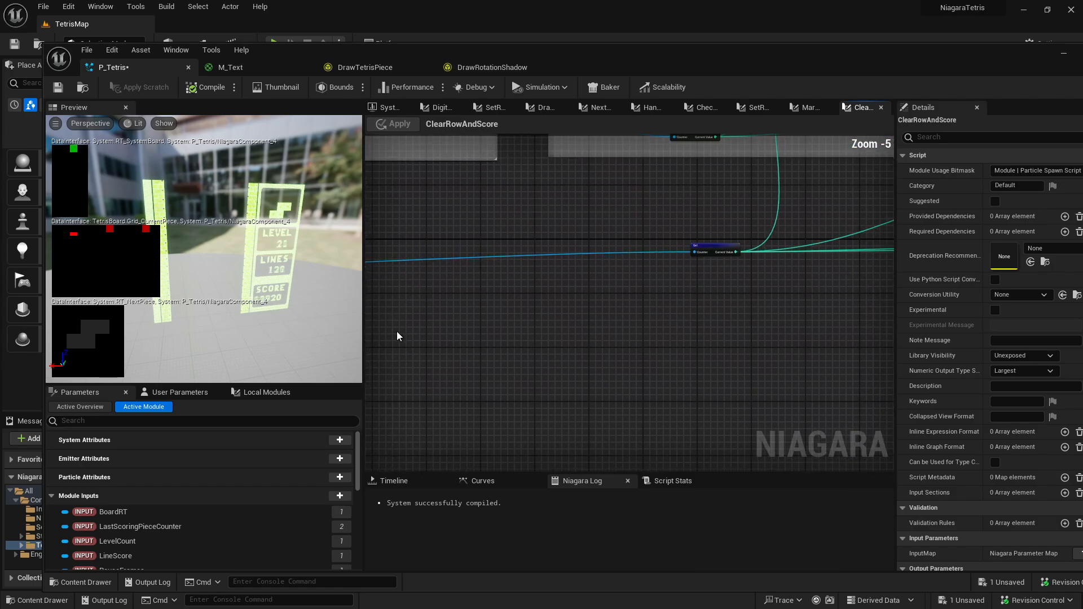
pyautogui.moveTo(834, 294); pyautogui.dragTo(549, 329, button='right')
pyautogui.click(620, 323)
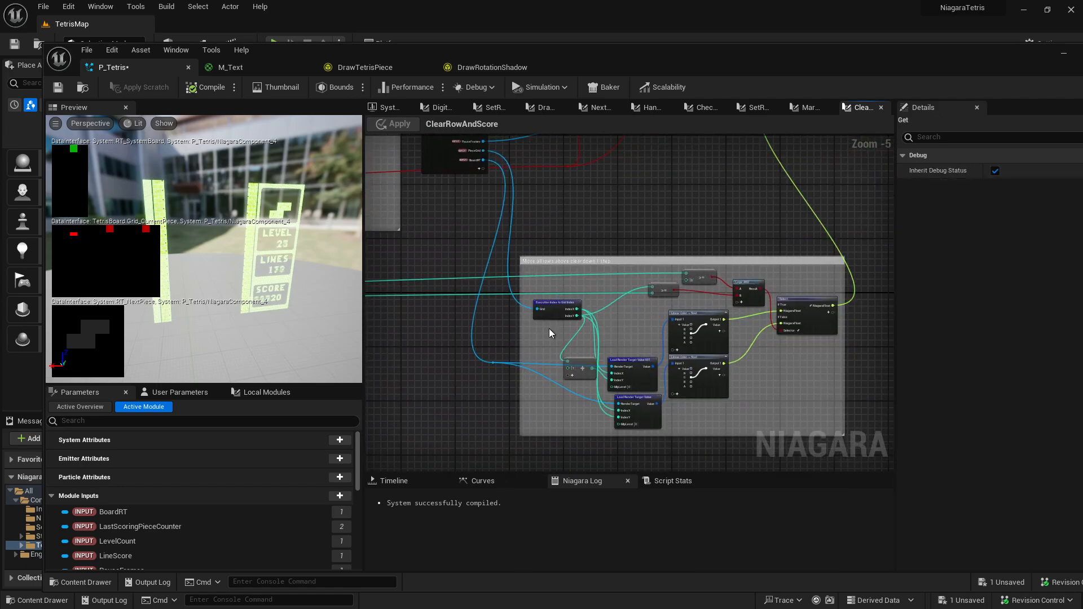
pyautogui.scroll(2, 621, 334)
pyautogui.click(622, 334)
pyautogui.moveTo(628, 327); pyautogui.dragTo(551, 283, button='right')
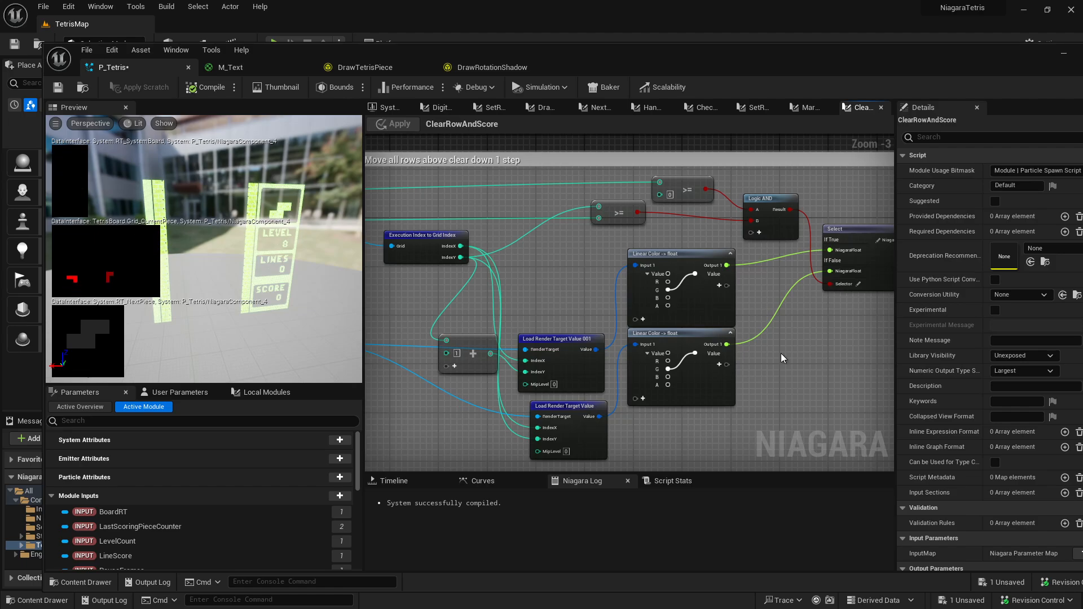
# Follow the row-moving group's Select output to the BoardColor input of the Map Set node and return to the group.
pyautogui.moveTo(846, 319); pyautogui.dragTo(643, 406, button='right')
pyautogui.moveTo(809, 236); pyautogui.dragTo(724, 452, button='right')
pyautogui.scroll(3, 589, 202)
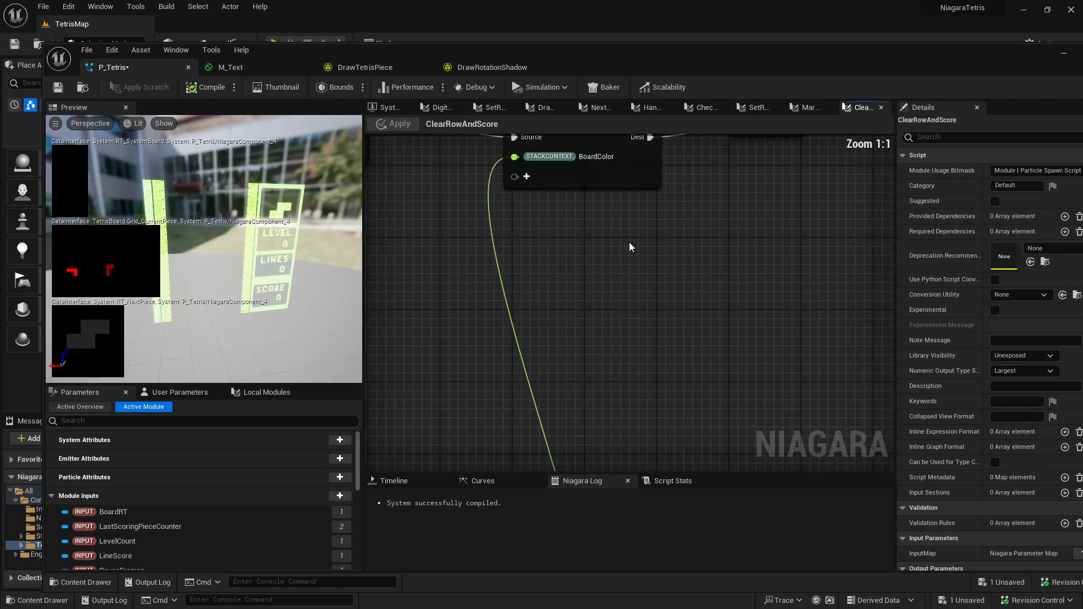
pyautogui.moveTo(629, 245); pyautogui.dragTo(628, 309, button='right')
pyautogui.scroll(-4, 654, 254)
pyautogui.moveTo(735, 426); pyautogui.dragTo(786, 235, button='right')
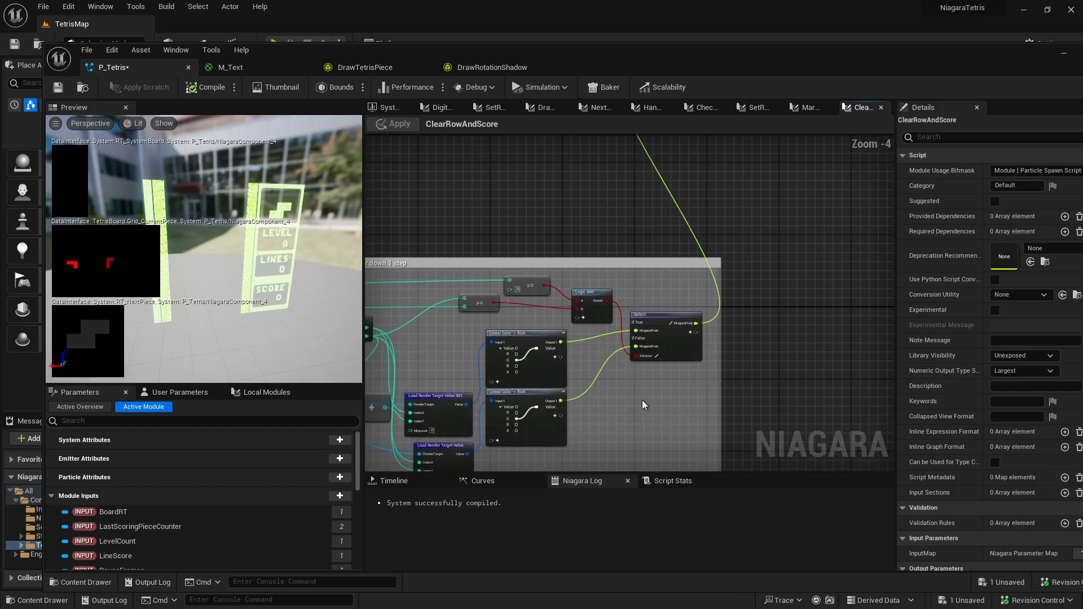
pyautogui.moveTo(642, 401); pyautogui.dragTo(792, 310, button='right')
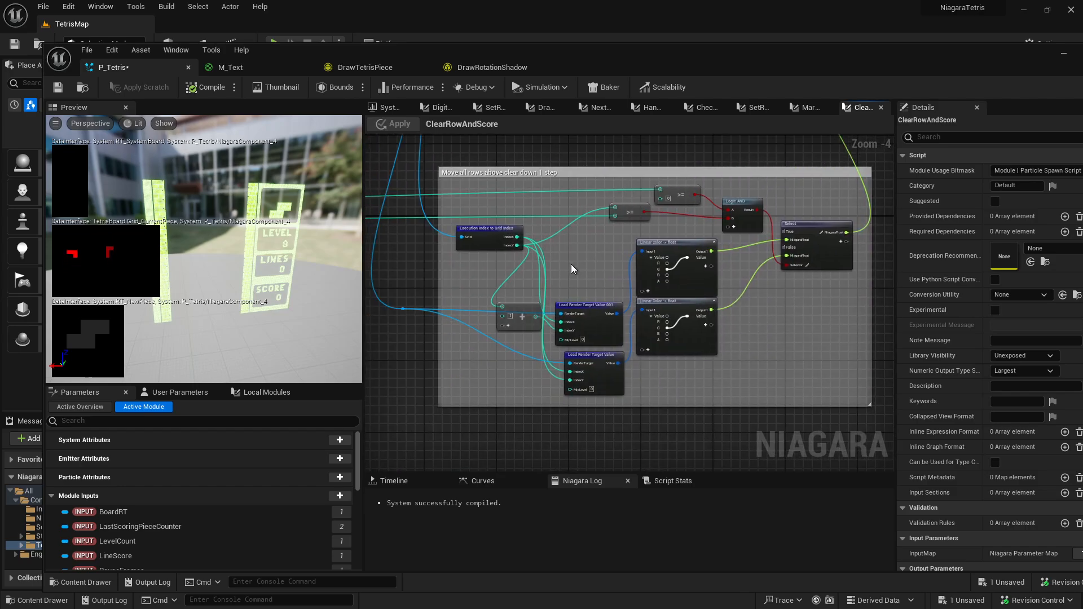
# Inspect the Add node that offsets IndexY by 1 before Load Render Target Value 001.
pyautogui.moveTo(571, 264); pyautogui.dragTo(638, 276, button='right')
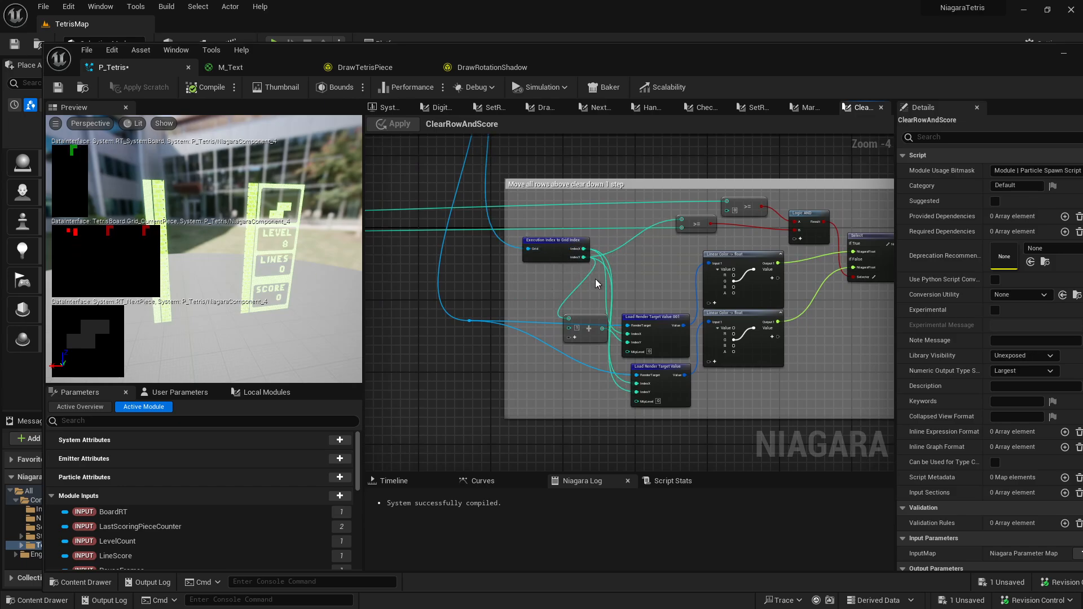
pyautogui.scroll(4, 577, 316)
pyautogui.click(582, 336)
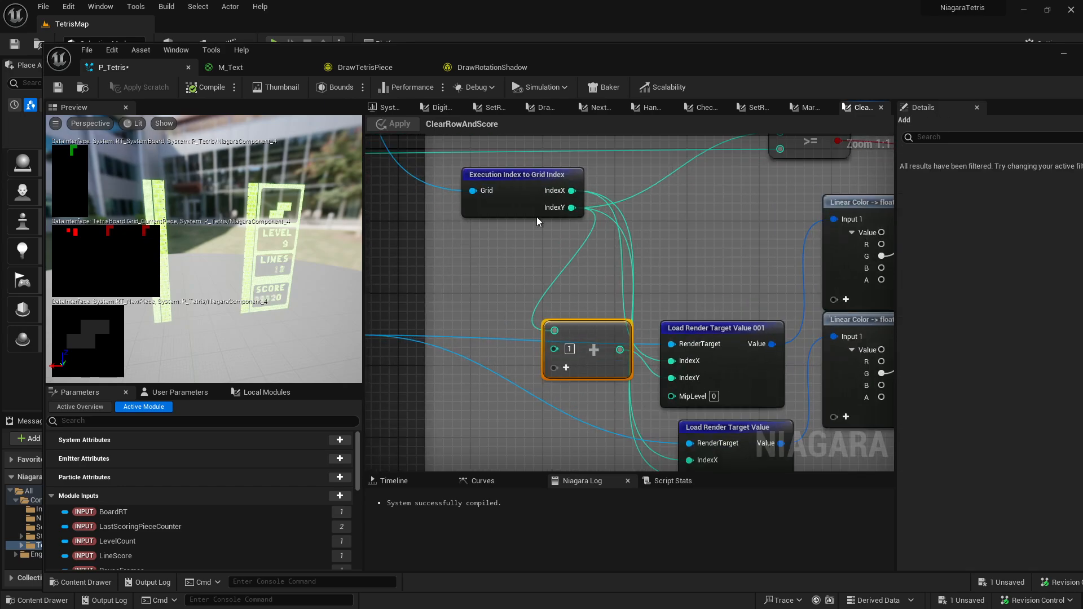
pyautogui.scroll(-3, 541, 351)
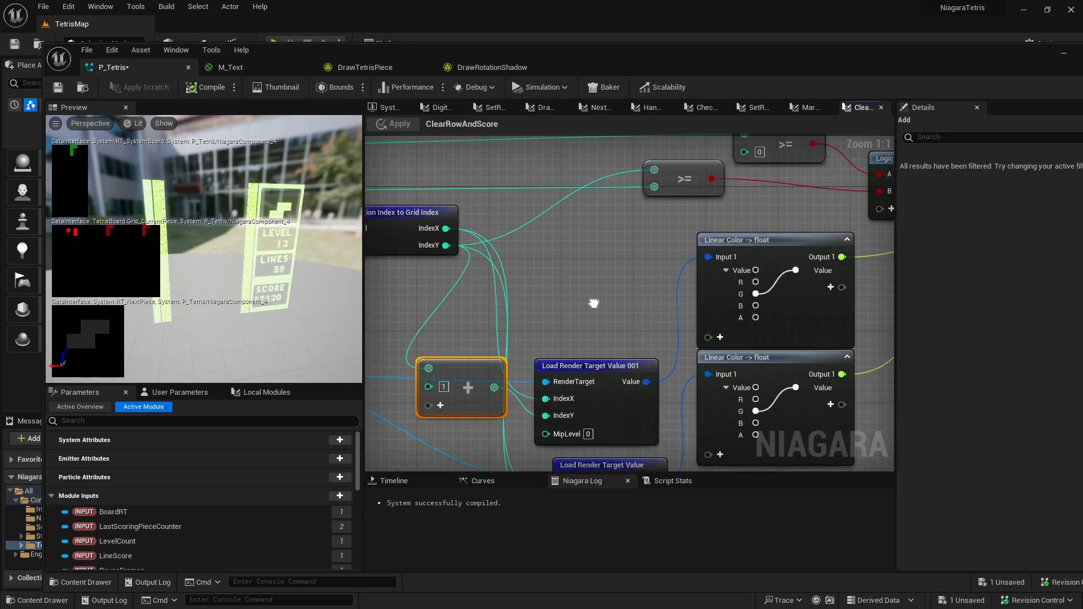
pyautogui.scroll(-5, 513, 358)
# Return to the system overview, view the Copy Grid to RT module's inputs, and enable the ColorParticle stage.
pyautogui.click(384, 108)
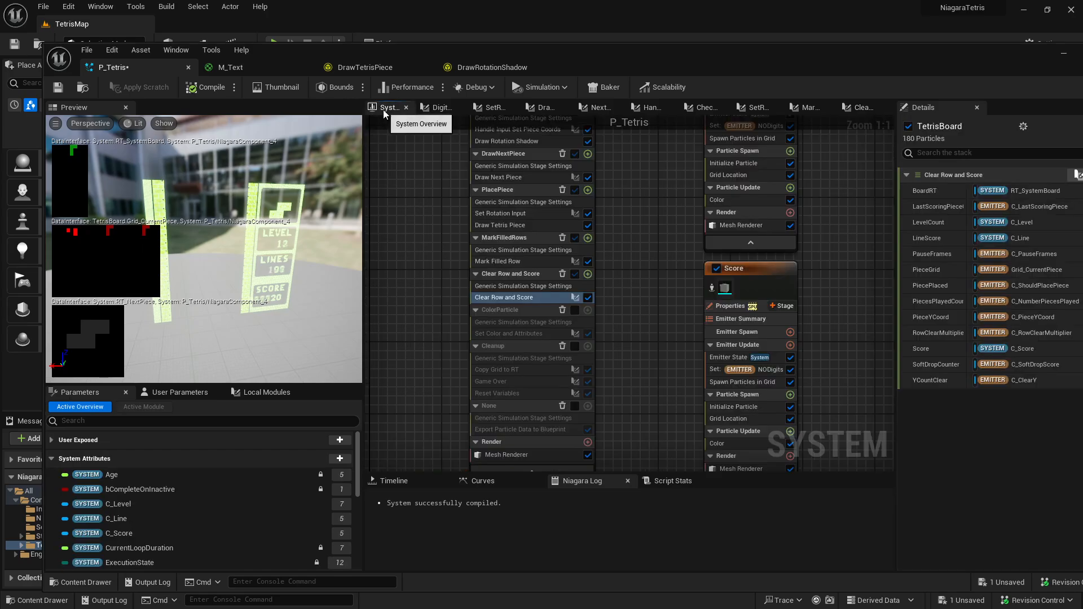
pyautogui.click(509, 370)
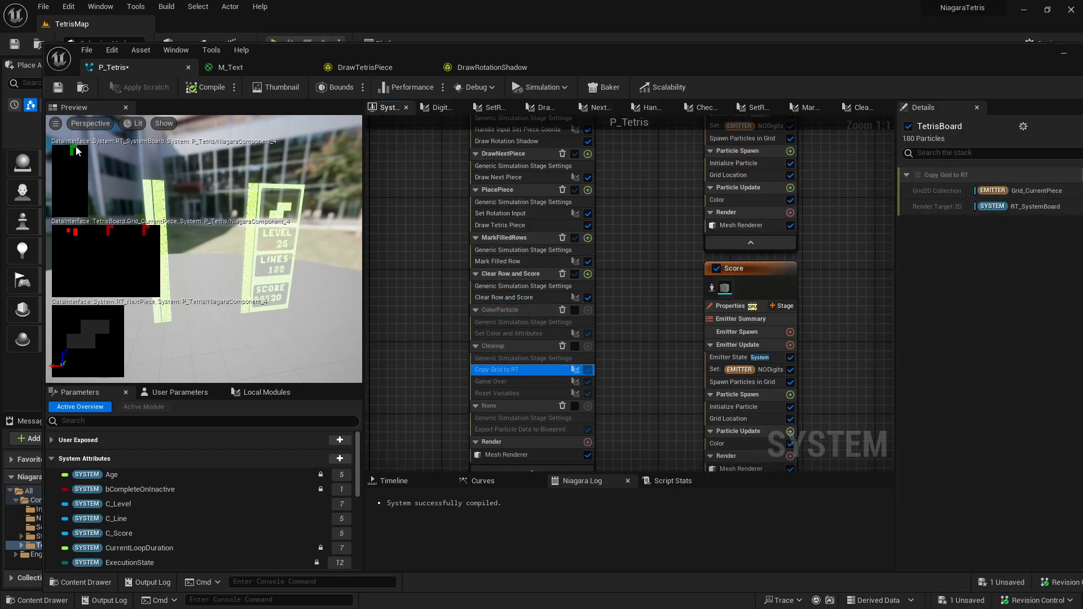
pyautogui.click(646, 320)
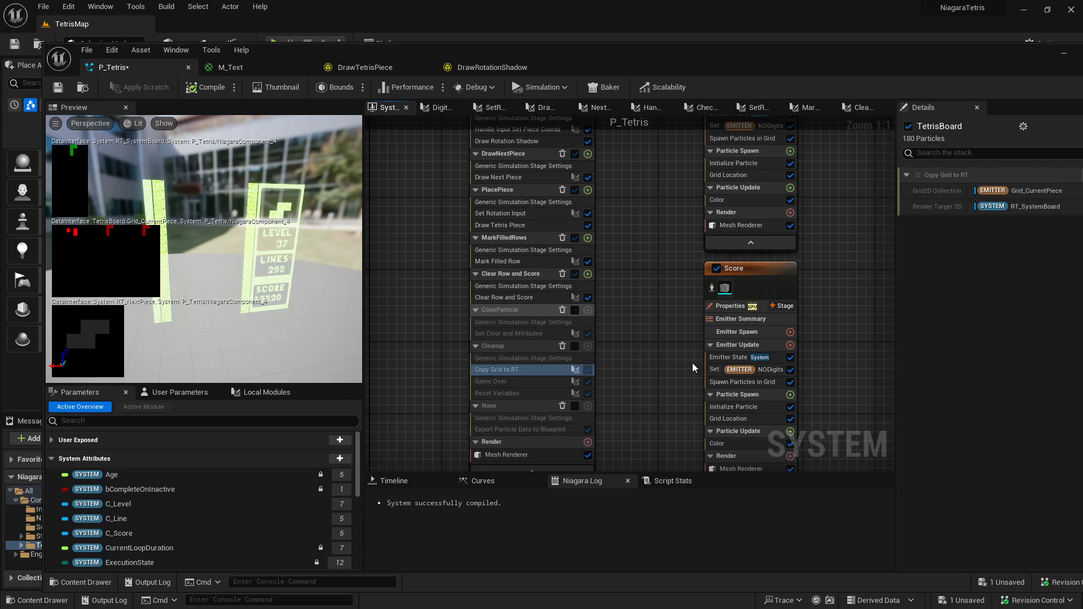
pyautogui.click(574, 309)
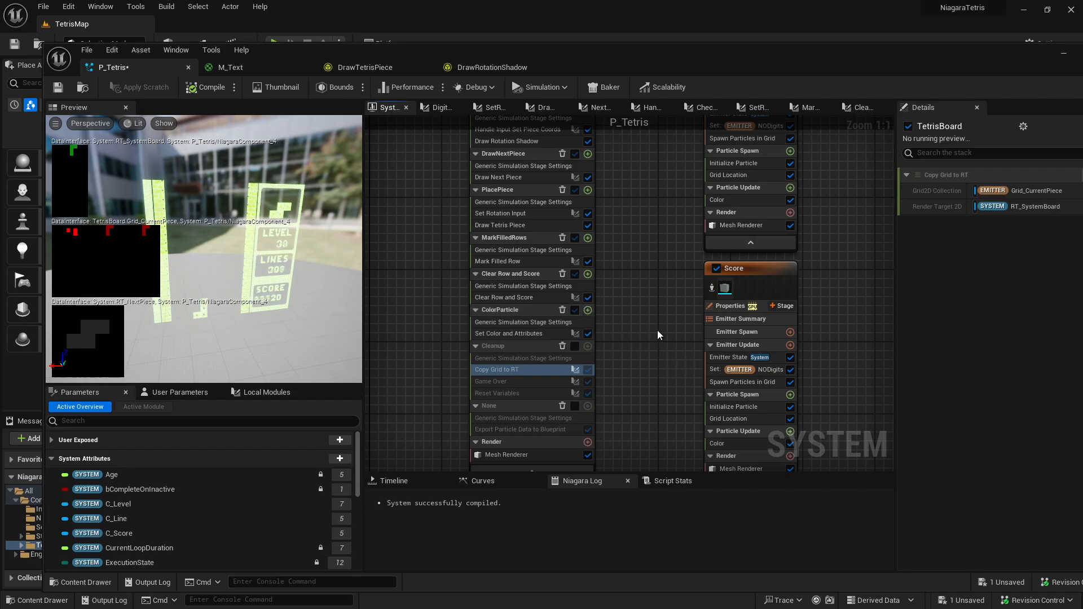
# Open the Set Color and Attributes script and examine its input, color conversion and Select nodes.
pyautogui.click(545, 333)
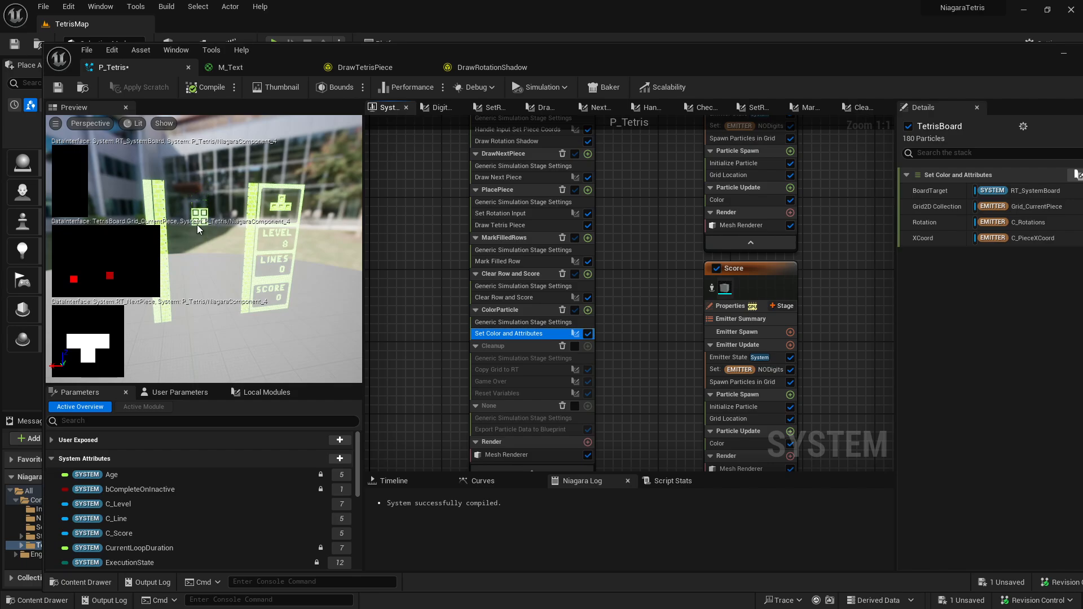
pyautogui.doubleClick(510, 333)
pyautogui.moveTo(532, 408); pyautogui.dragTo(622, 401, button='right')
pyautogui.moveTo(618, 222); pyautogui.dragTo(446, 386)
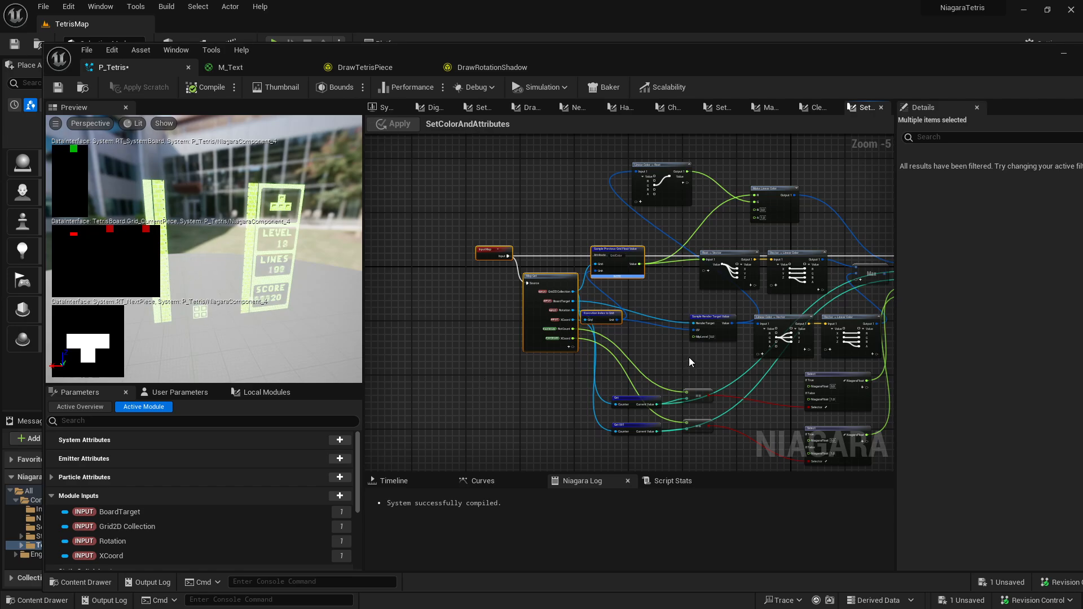
pyautogui.moveTo(673, 358); pyautogui.dragTo(542, 357, button='right')
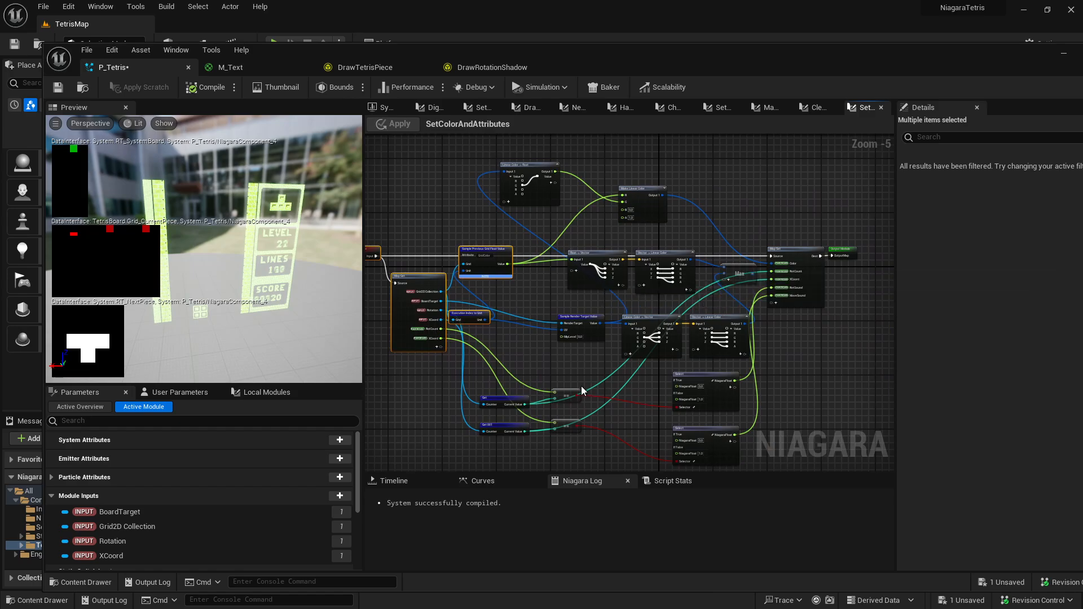
pyautogui.scroll(1, 567, 370)
pyautogui.click(530, 368)
pyautogui.moveTo(543, 343); pyautogui.dragTo(482, 291, button='right')
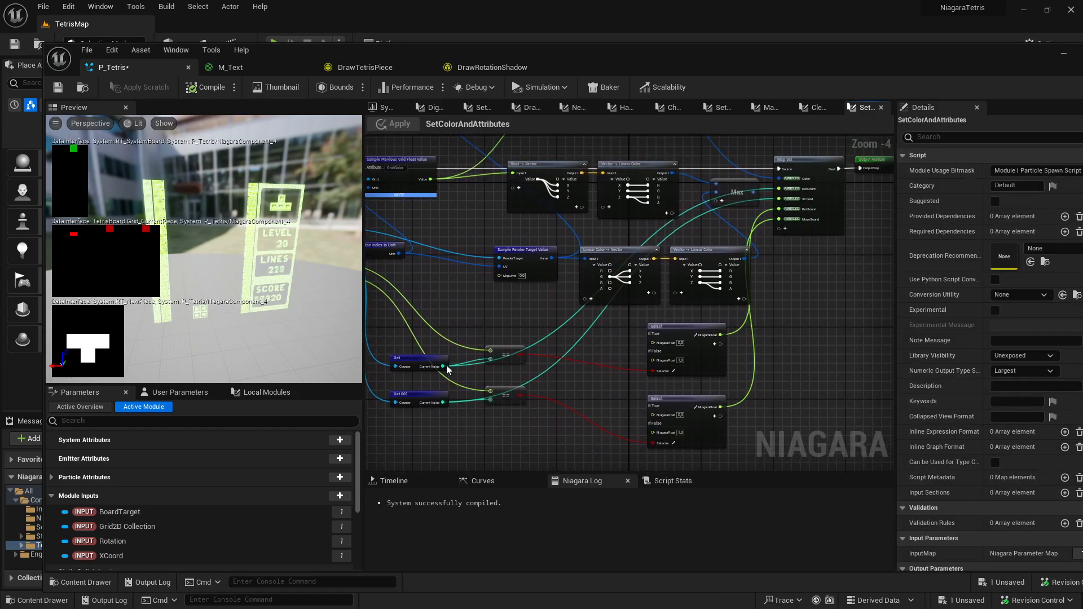
# Return to the system overview, enable the Cleanup stage, and select its Copy Grid to RT module.
pyautogui.click(386, 108)
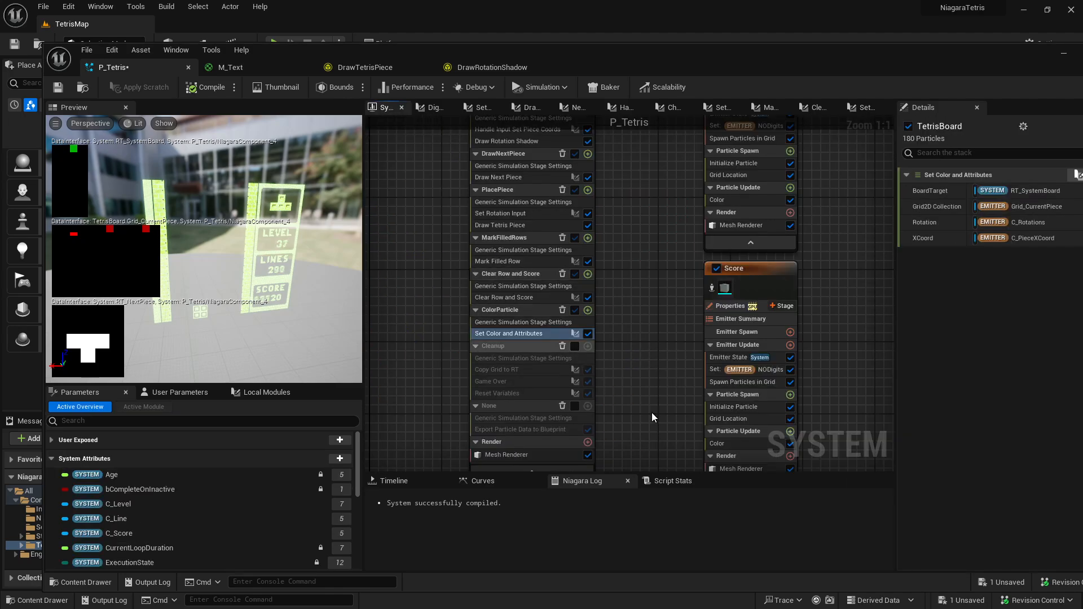
pyautogui.click(574, 346)
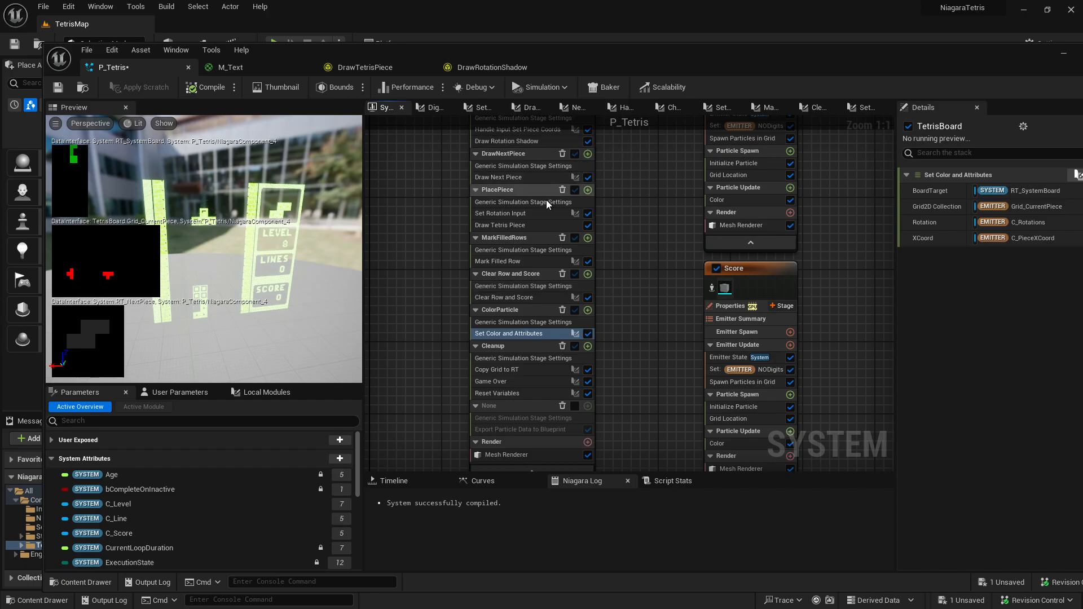
pyautogui.moveTo(619, 374); pyautogui.dragTo(604, 314, button='right')
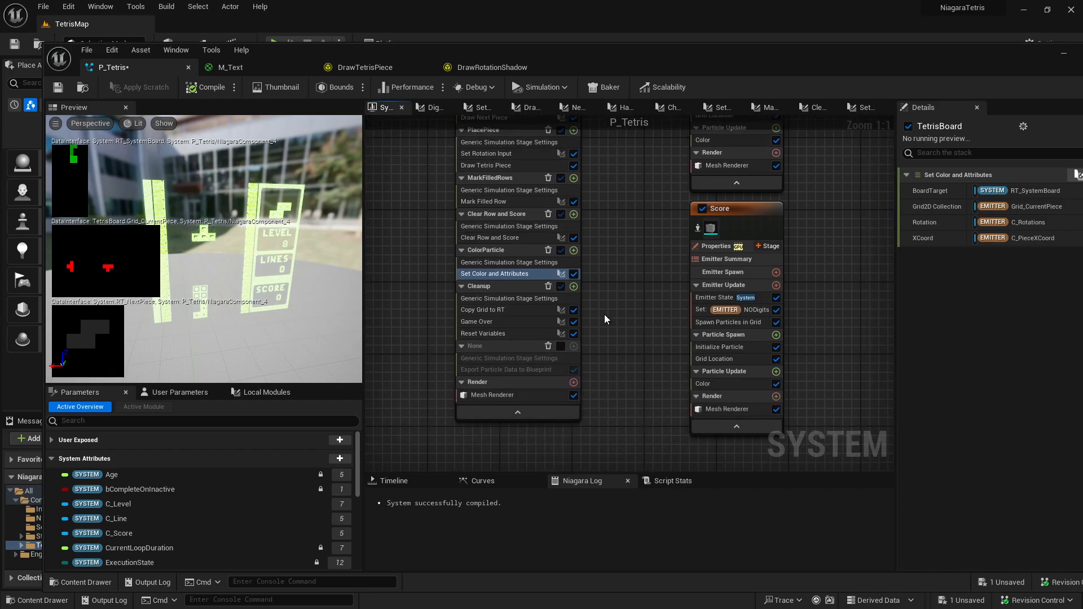
pyautogui.click(511, 311)
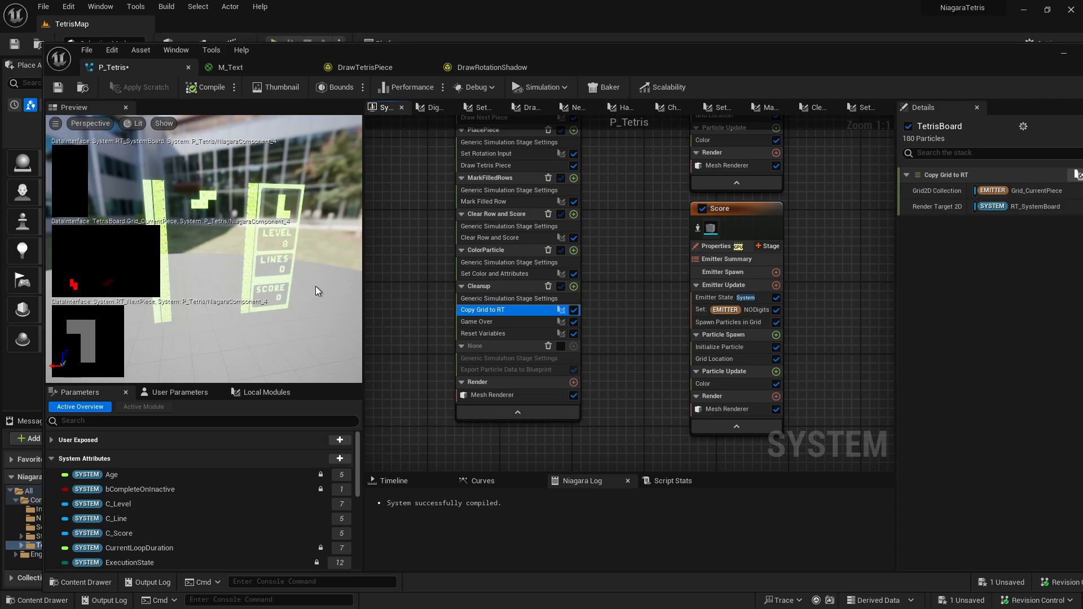
# Open the Copy Grid to RT script and examine how BoardColor feeds the Set Render Target Value node.
pyautogui.doubleClick(515, 308)
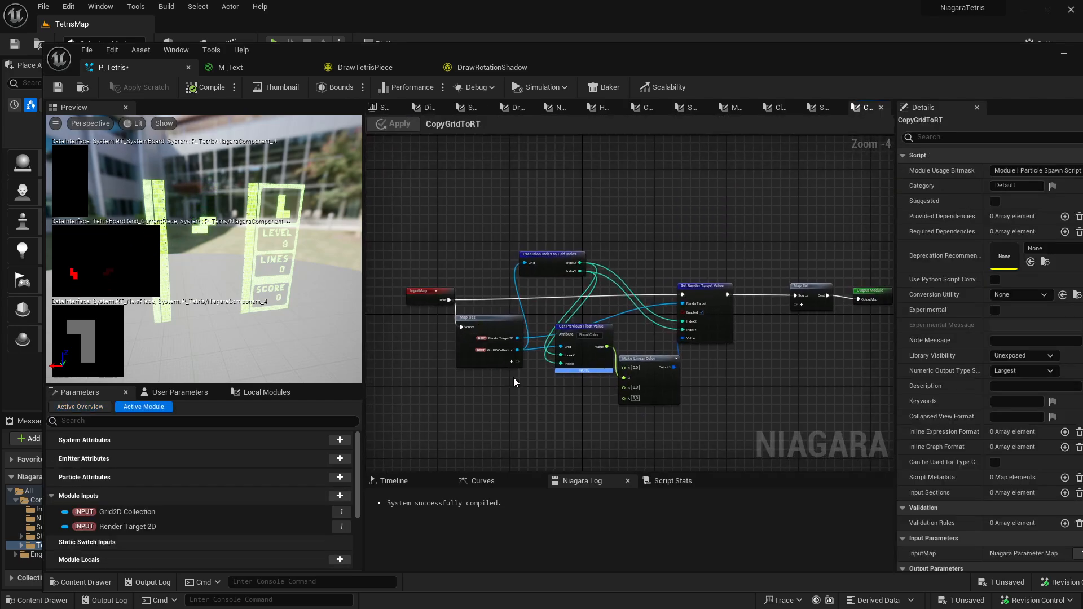
pyautogui.scroll(2, 513, 377)
pyautogui.moveTo(609, 329); pyautogui.dragTo(371, 340, button='right')
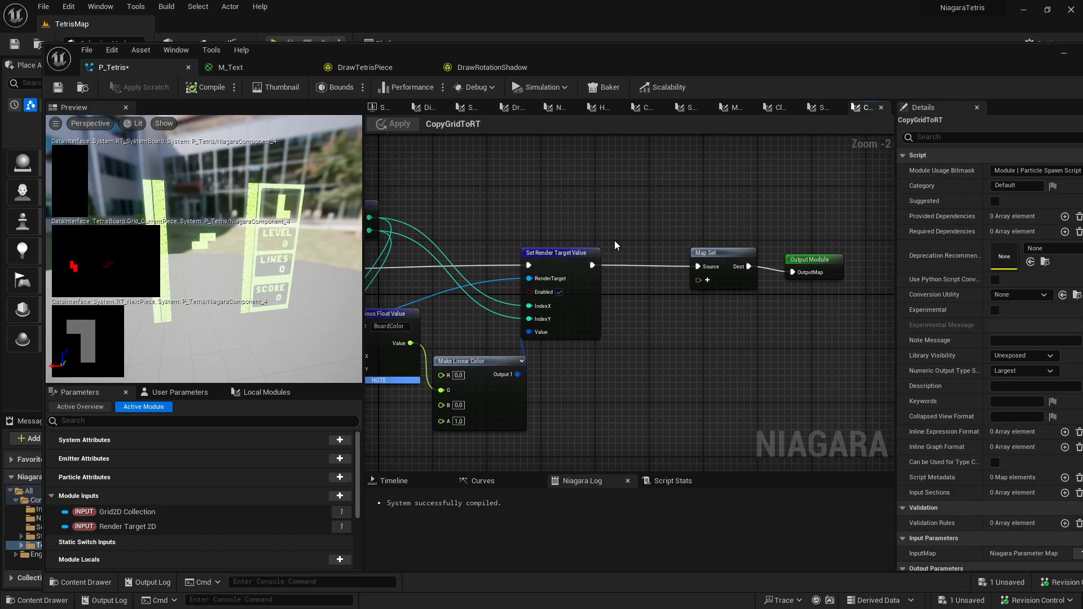
# Open the Game Over script from the system overview and examine its Clear Board on Game Over group and the chain of counter Set nodes.
pyautogui.click(381, 104)
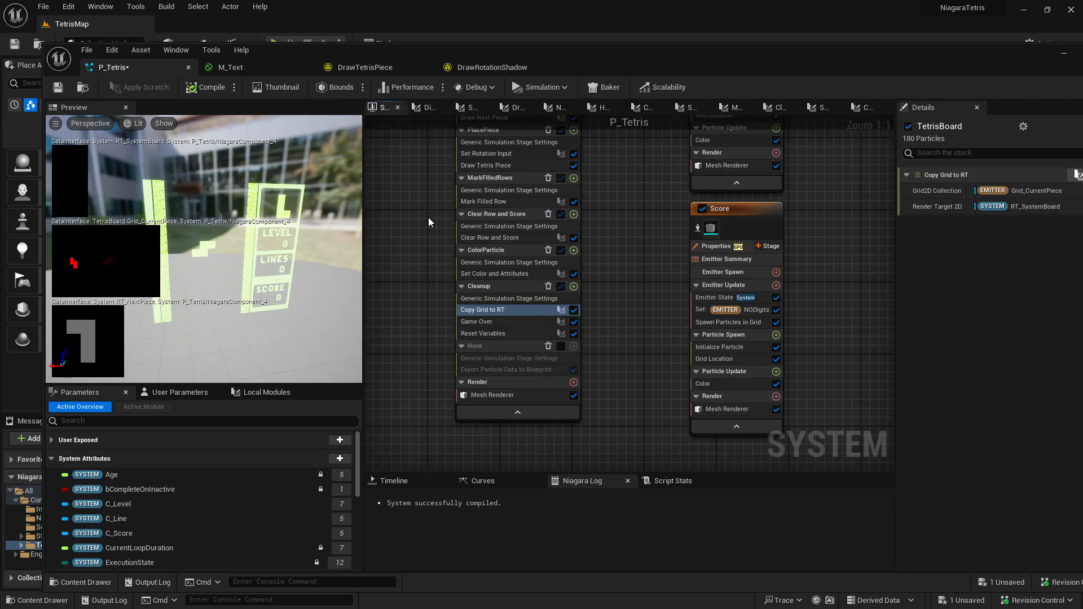
pyautogui.click(511, 324)
pyautogui.doubleClick(516, 323)
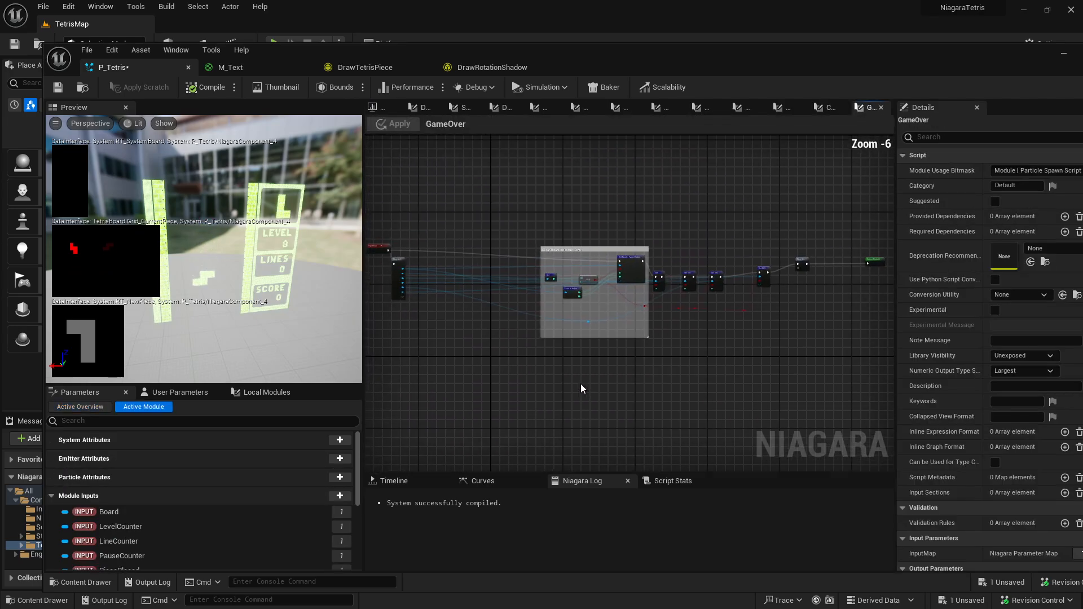
pyautogui.scroll(4, 597, 290)
pyautogui.moveTo(435, 354); pyautogui.dragTo(383, 318, button='right')
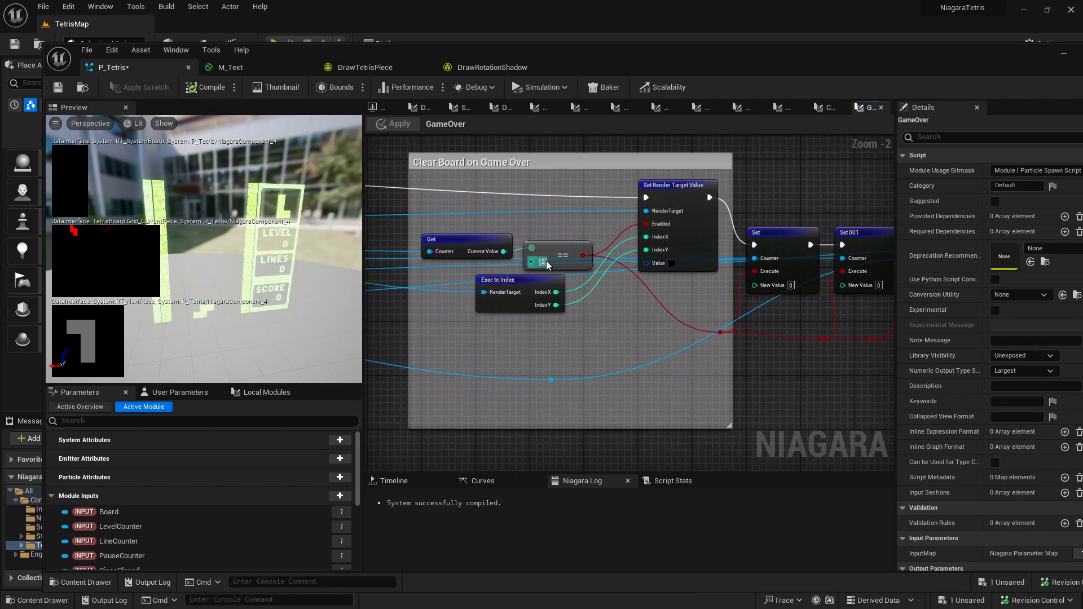
pyautogui.moveTo(543, 230); pyautogui.dragTo(469, 250)
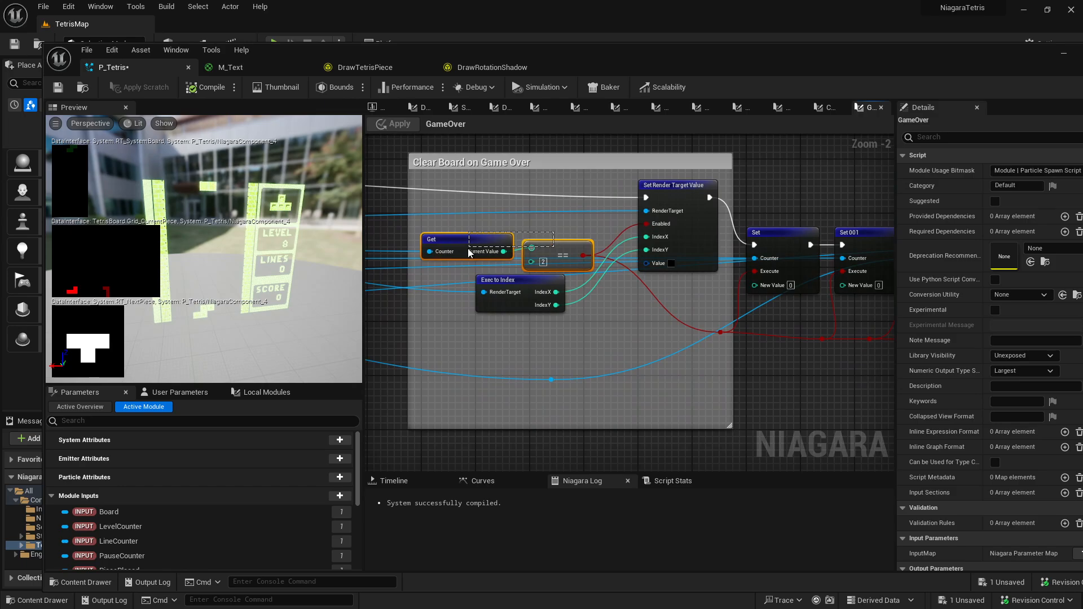
pyautogui.click(627, 366)
pyautogui.moveTo(626, 336); pyautogui.dragTo(322, 321, button='right')
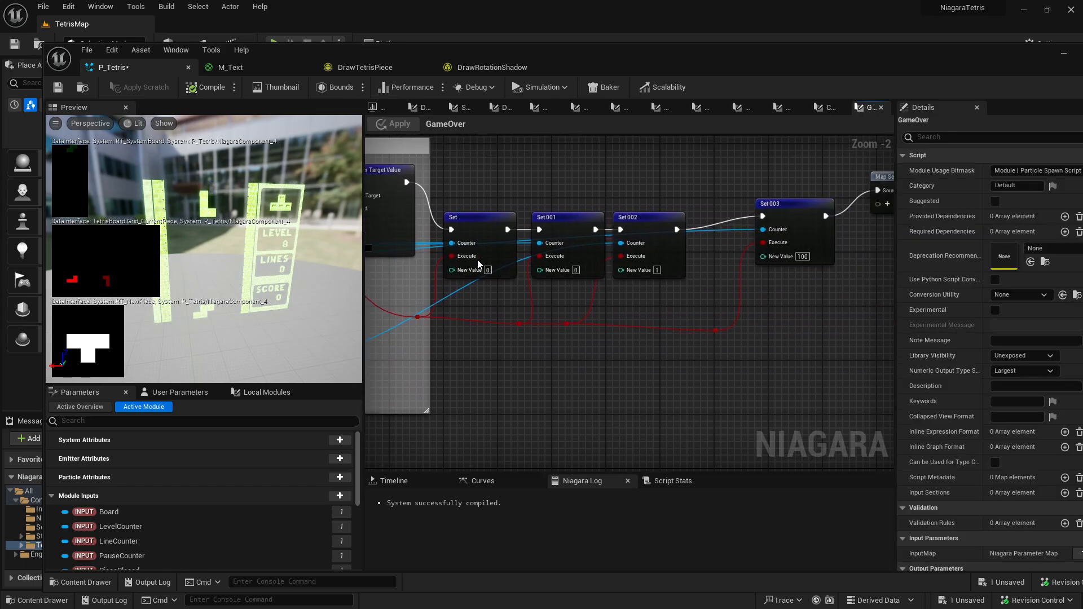
pyautogui.moveTo(835, 297); pyautogui.dragTo(576, 377, button='right')
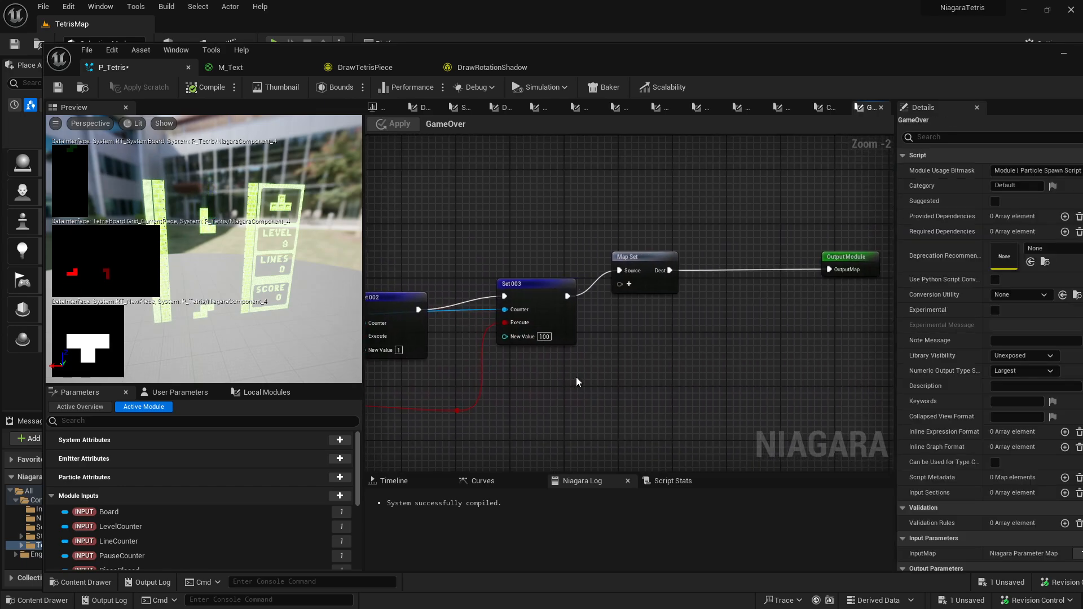
# Return to the system overview, open the Reset Variables script, and examine its Map Get inputs and first counter Set nodes.
pyautogui.click(372, 108)
pyautogui.click(513, 333)
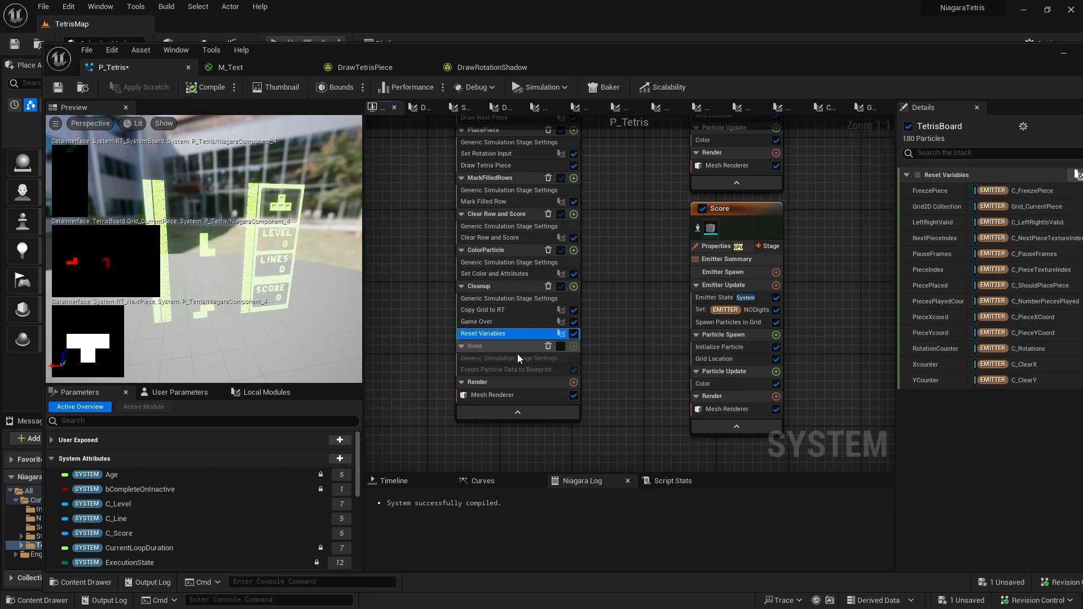
pyautogui.doubleClick(511, 334)
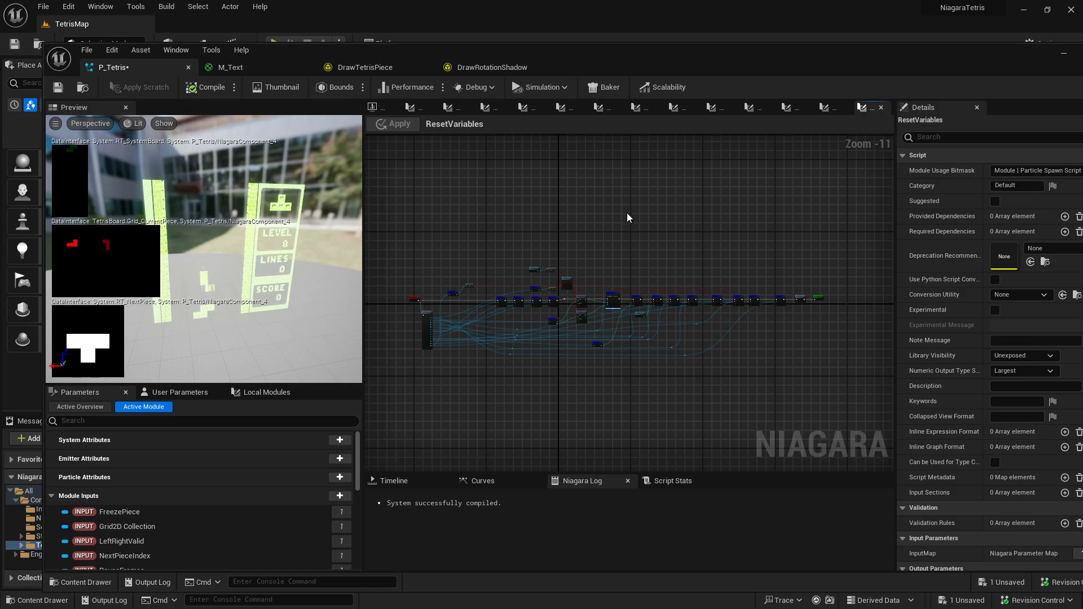
pyautogui.scroll(5, 466, 307)
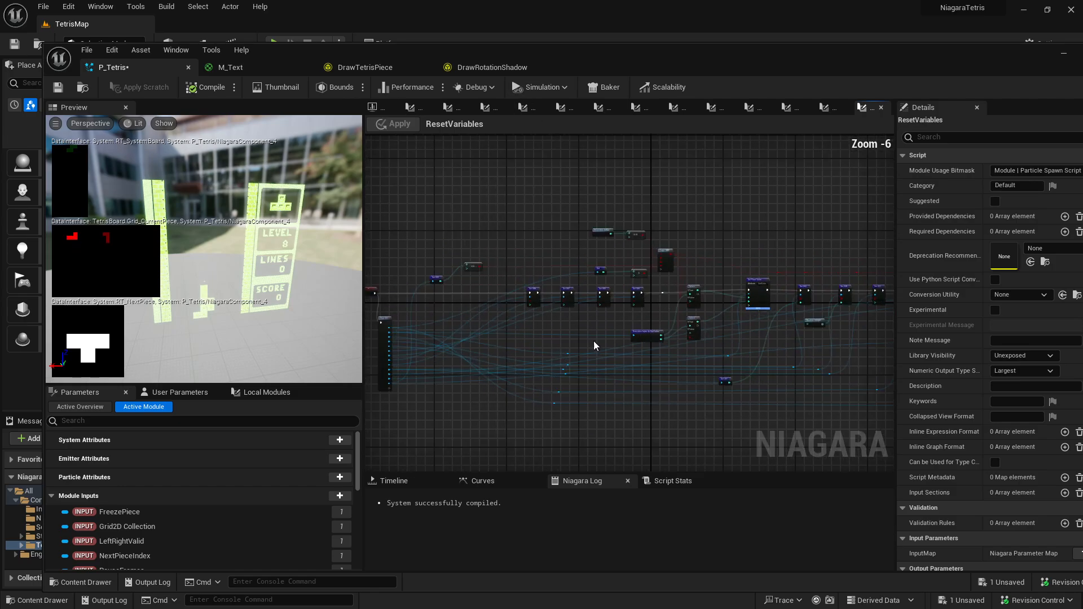
pyautogui.scroll(4, 460, 321)
pyautogui.moveTo(770, 340); pyautogui.dragTo(550, 340, button='right')
pyautogui.moveTo(449, 323); pyautogui.dragTo(671, 285, button='right')
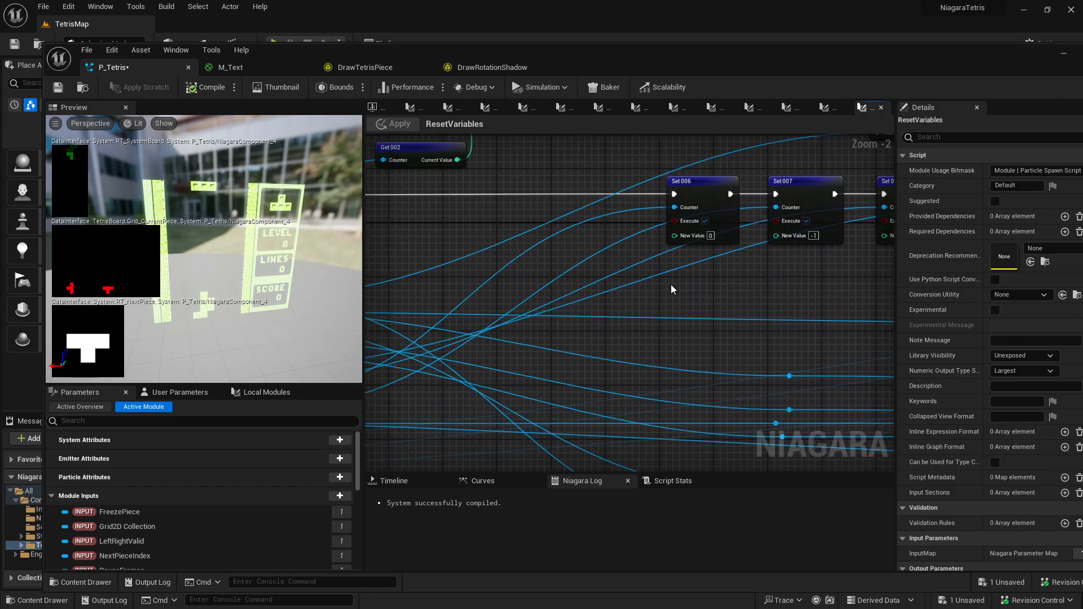
pyautogui.scroll(-1, 671, 284)
pyautogui.moveTo(414, 356); pyautogui.dragTo(747, 232, button='right')
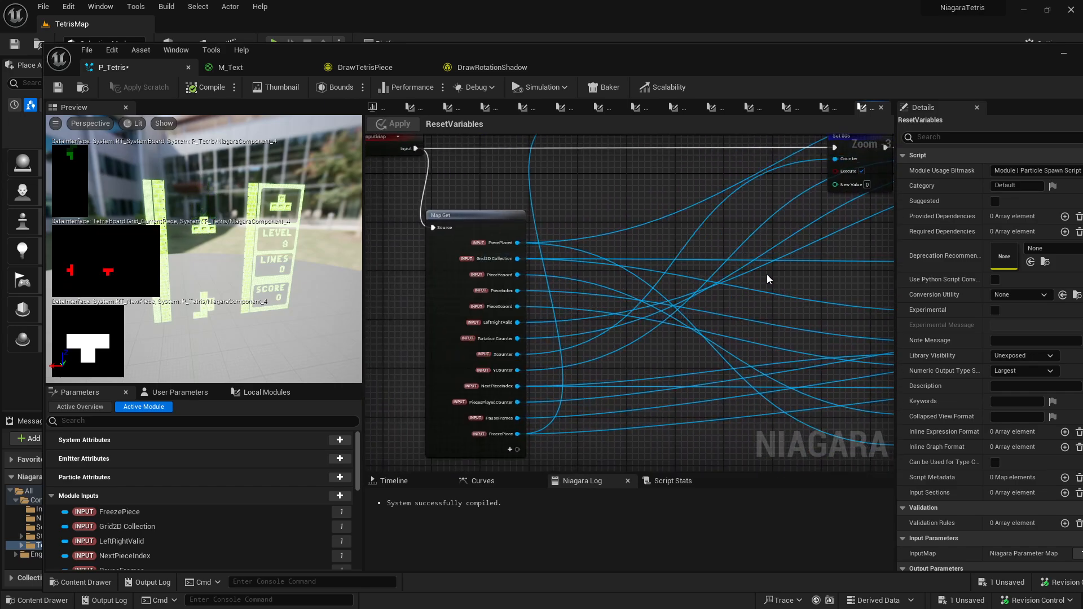
pyautogui.moveTo(729, 260); pyautogui.dragTo(406, 349, button='right')
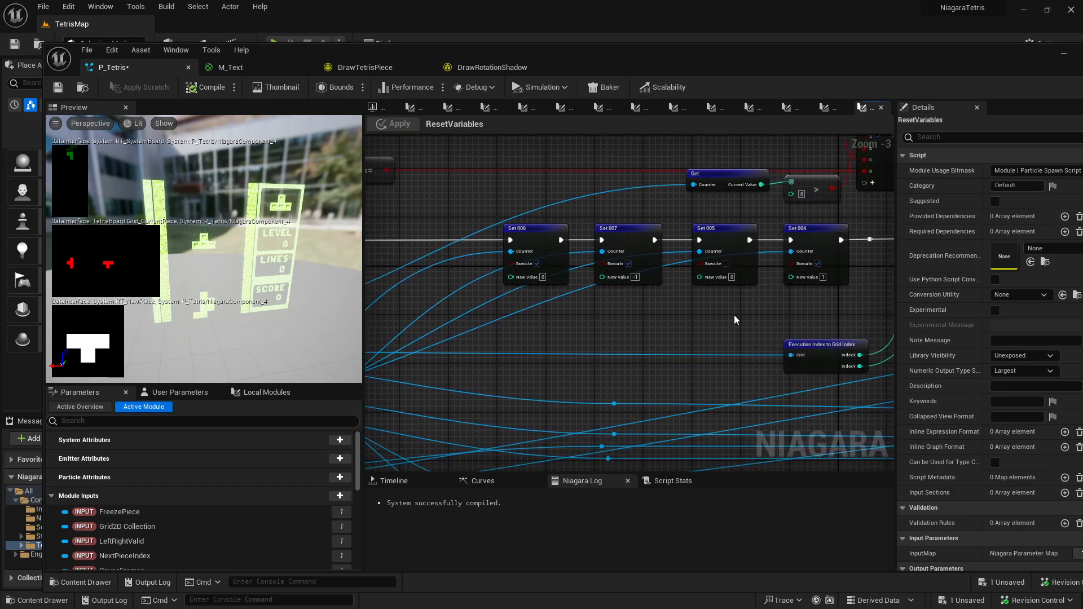
# Examine the conditions feeding the Logic AND node in the Reset Variables script and trace them back to the Map Get inputs.
pyautogui.moveTo(851, 302); pyautogui.dragTo(612, 264)
pyautogui.scroll(-3, 665, 316)
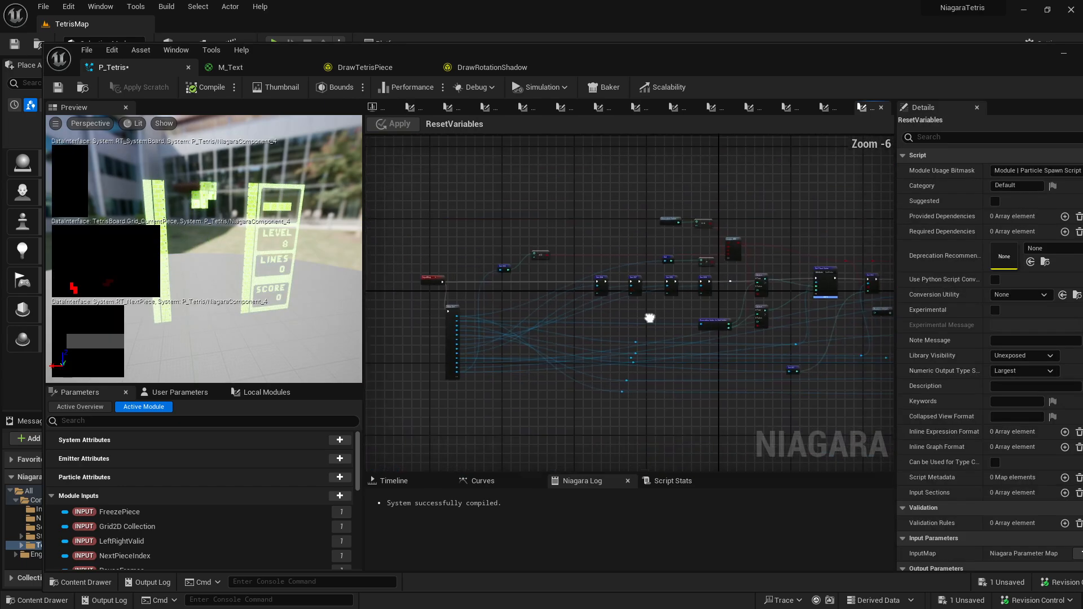
pyautogui.scroll(2, 530, 274)
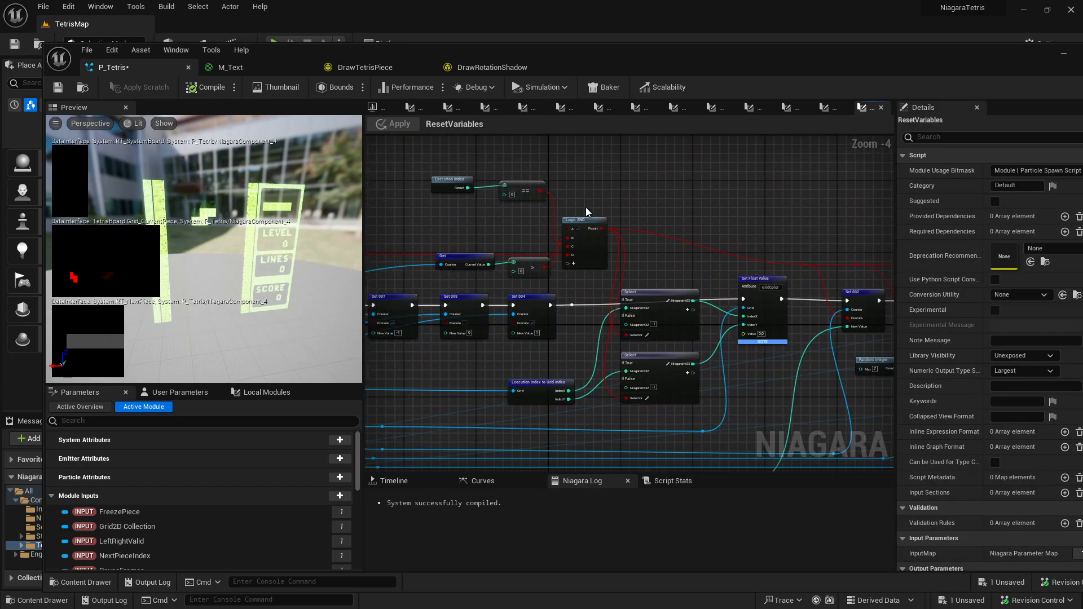
pyautogui.moveTo(389, 232); pyautogui.dragTo(850, 195, button='right')
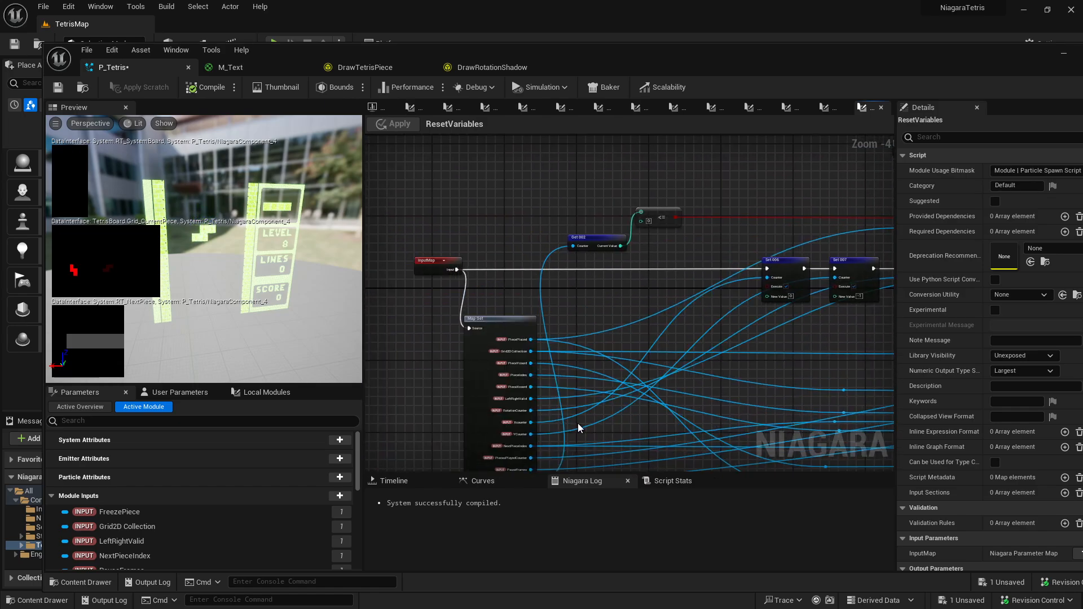
pyautogui.moveTo(590, 374); pyautogui.dragTo(487, 314, button='right')
pyautogui.scroll(3, 500, 421)
pyautogui.scroll(-3, 527, 411)
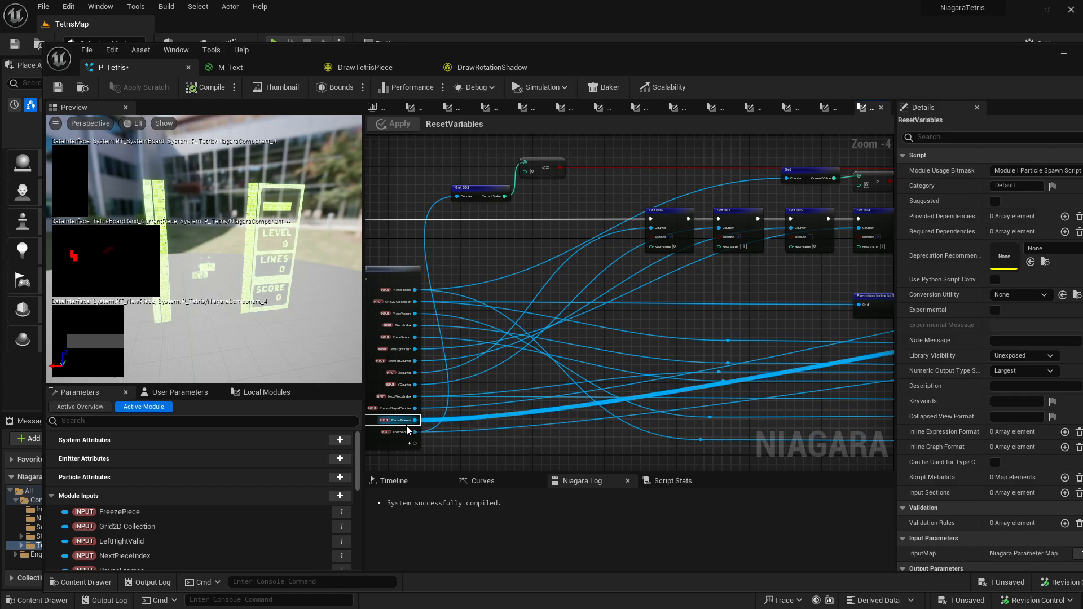
# Follow the Reset Variables graph from the Set Float Value node through the remaining counter nodes to the Output Module.
pyautogui.moveTo(814, 157); pyautogui.dragTo(583, 249, button='right')
pyautogui.moveTo(656, 269); pyautogui.dragTo(816, 280, button='right')
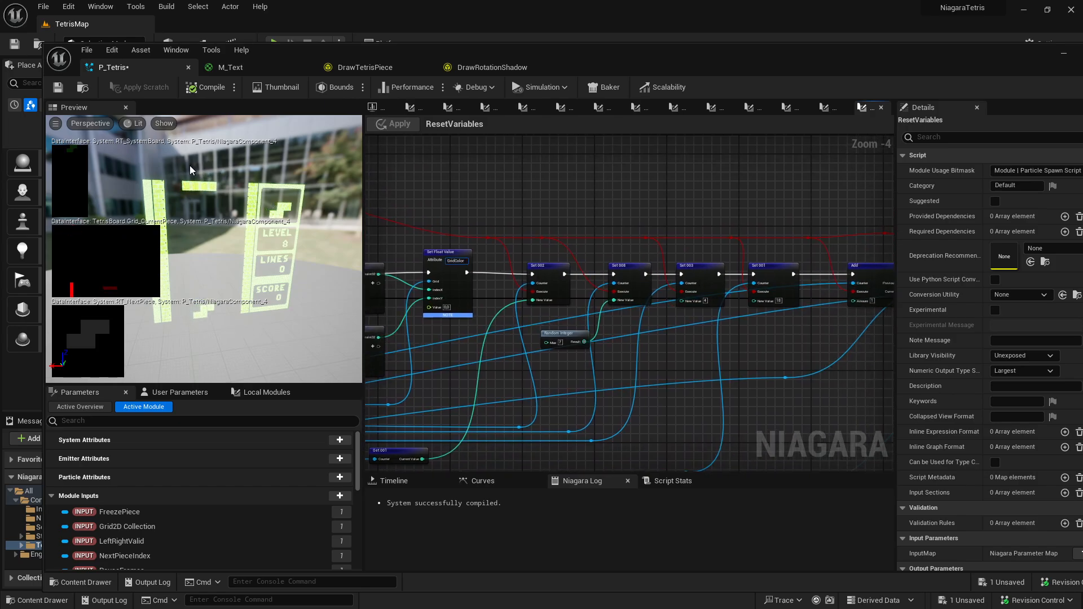
pyautogui.moveTo(703, 286); pyautogui.dragTo(472, 281, button='right')
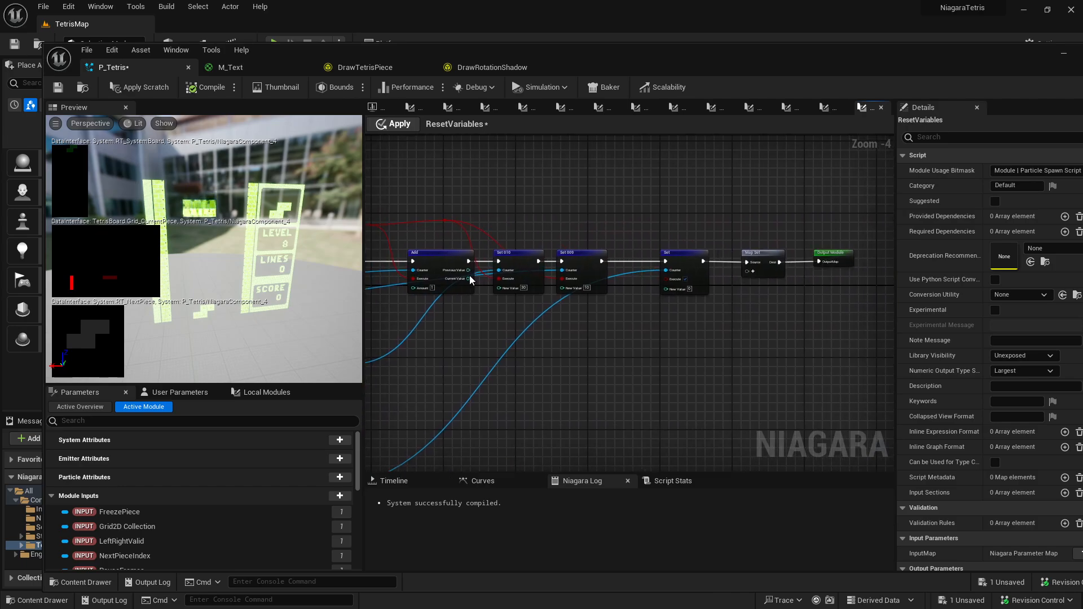
pyautogui.moveTo(755, 332); pyautogui.dragTo(623, 347, button='right')
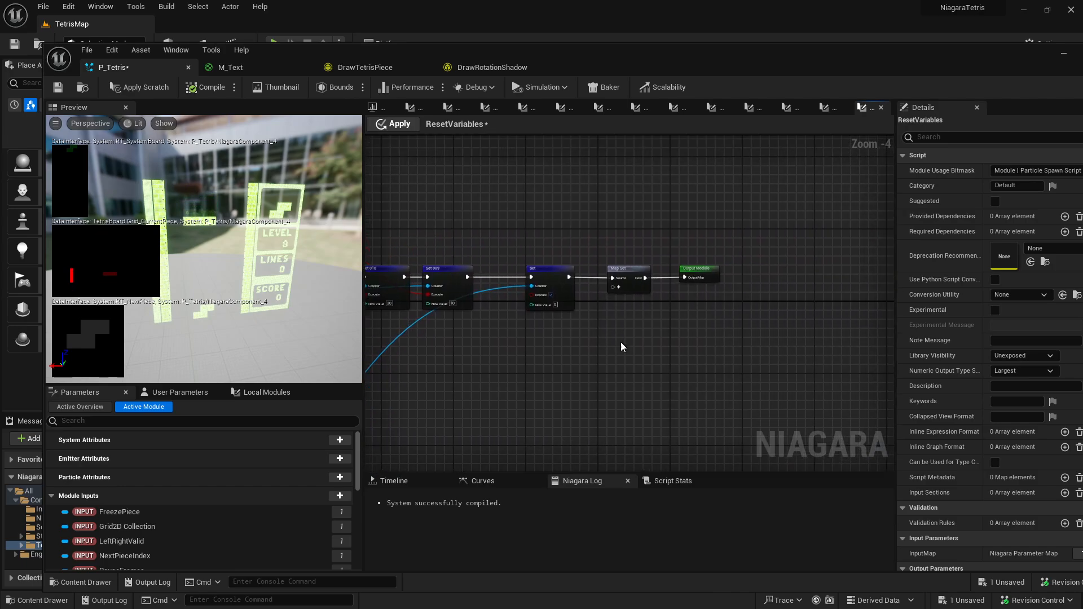
# Return to the system overview and review the TetrisBoard stages, viewing the Check if Move Valid, Set Random Piece and Draw Rotation Shadow inputs.
pyautogui.click(375, 107)
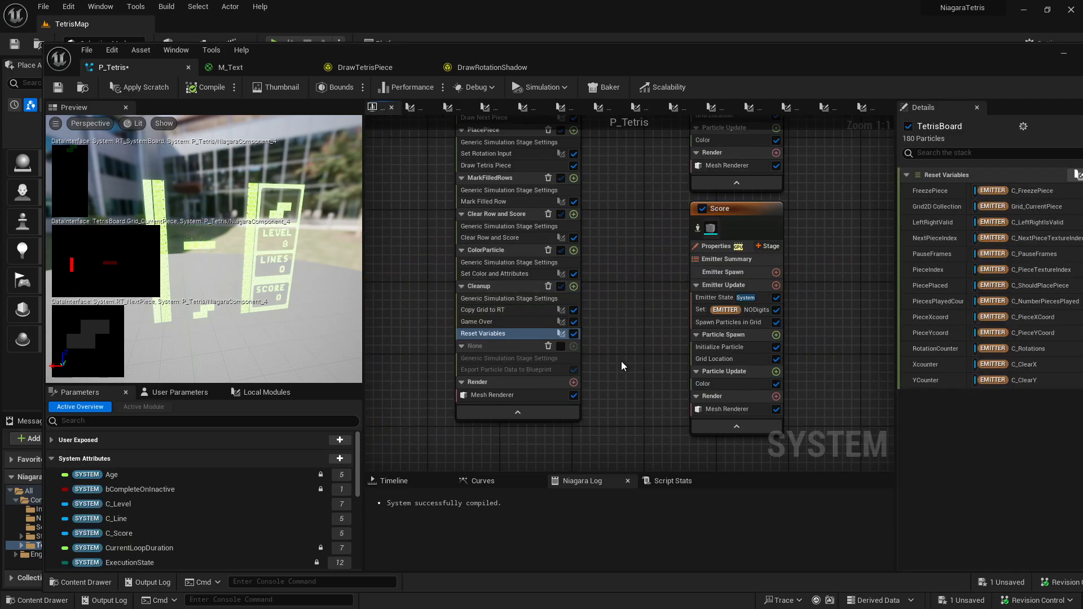
pyautogui.moveTo(620, 216); pyautogui.dragTo(601, 455, button='right')
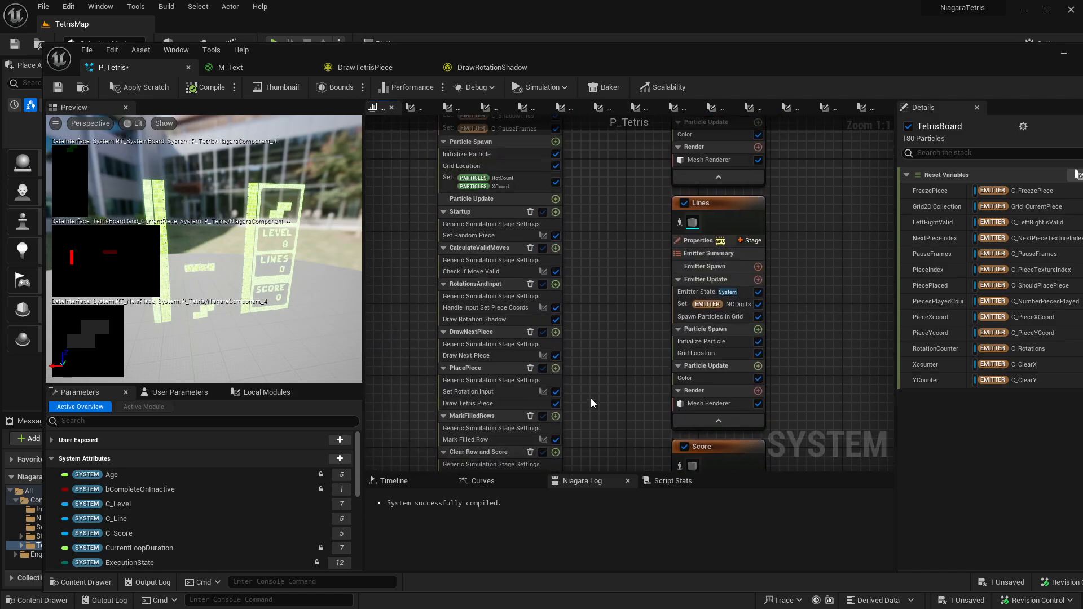
pyautogui.moveTo(583, 333); pyautogui.dragTo(591, 422, button='right')
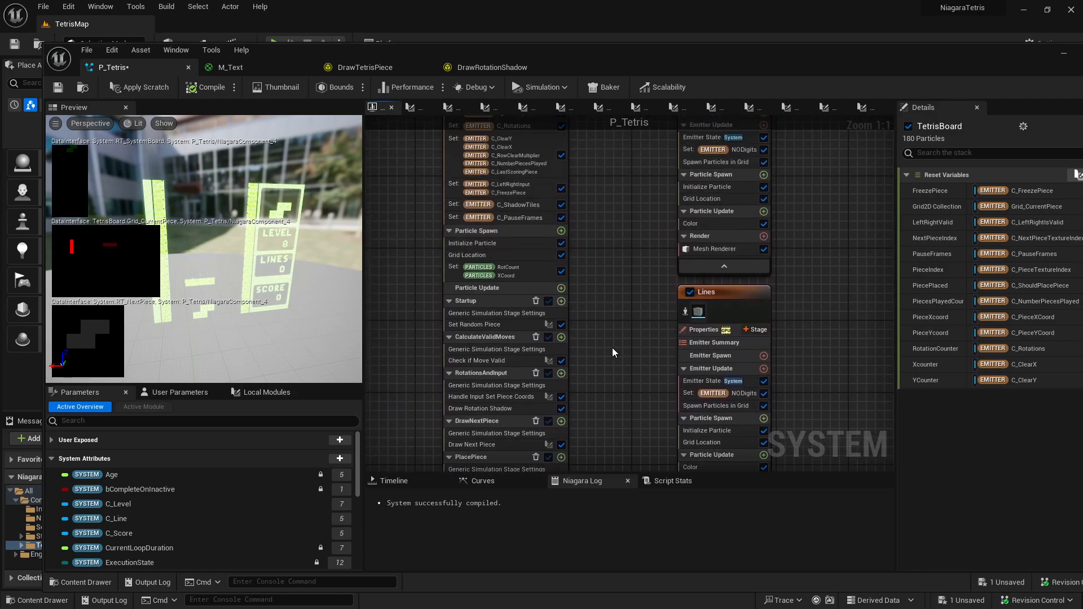
pyautogui.click(508, 360)
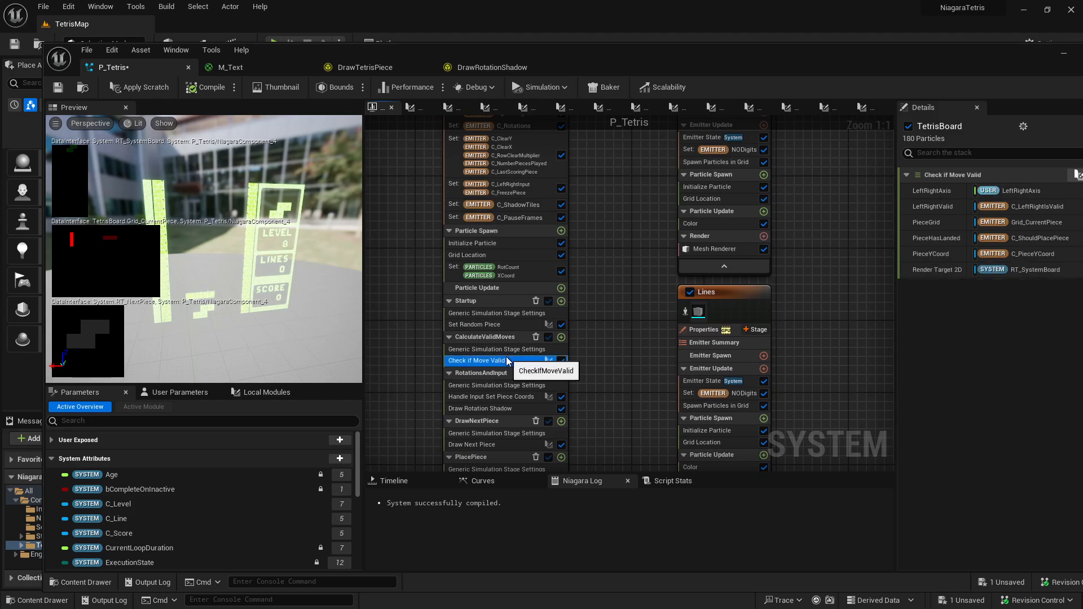
pyautogui.click(485, 325)
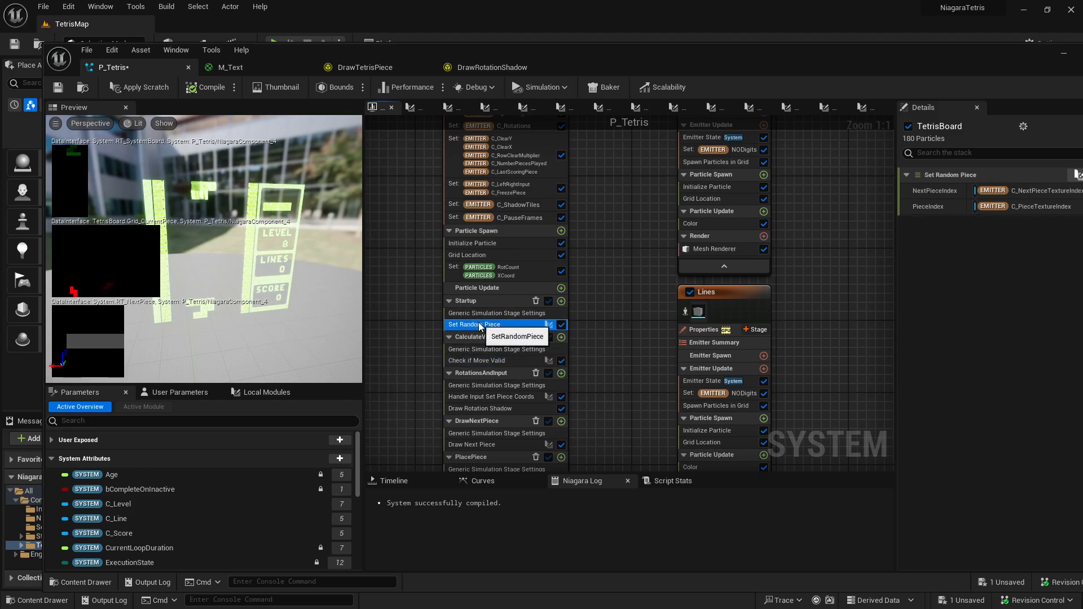
pyautogui.click(507, 360)
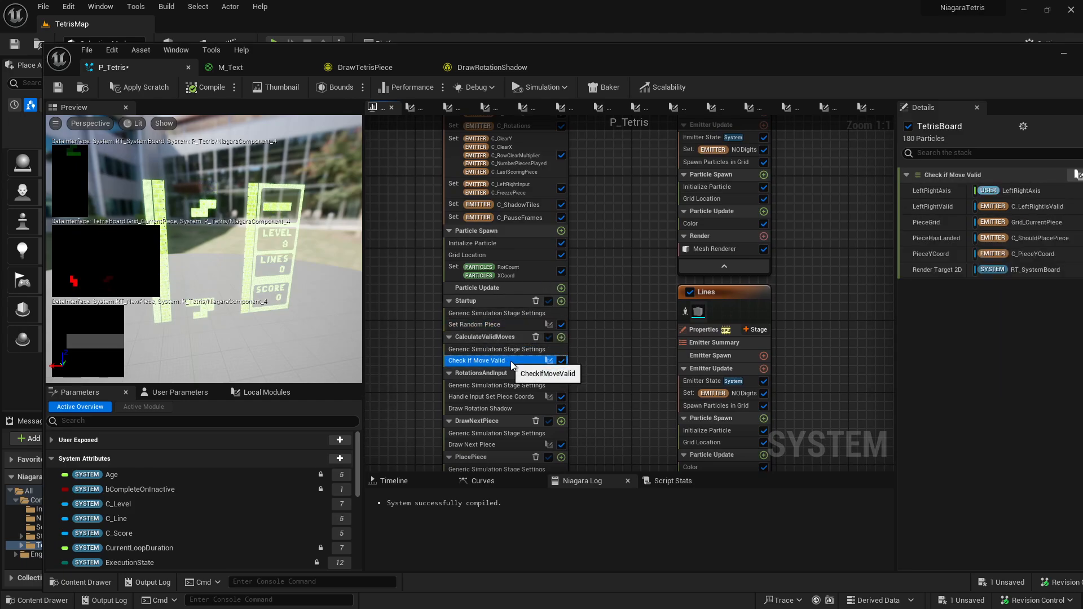
pyautogui.click(493, 409)
pyautogui.moveTo(588, 424); pyautogui.dragTo(577, 216, button='right')
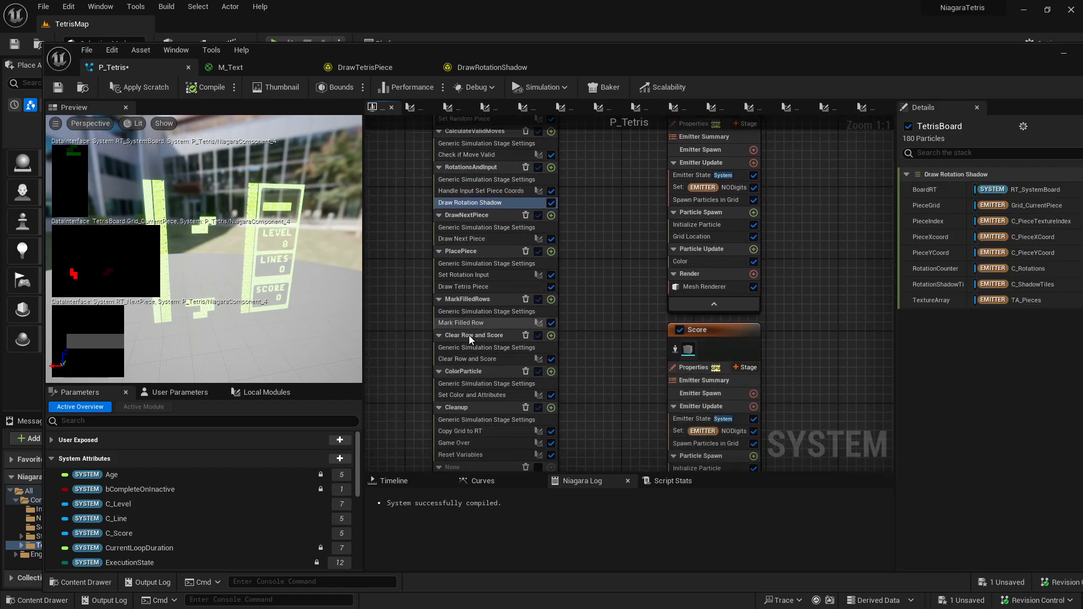
pyautogui.moveTo(603, 346); pyautogui.dragTo(568, 328, button='right')
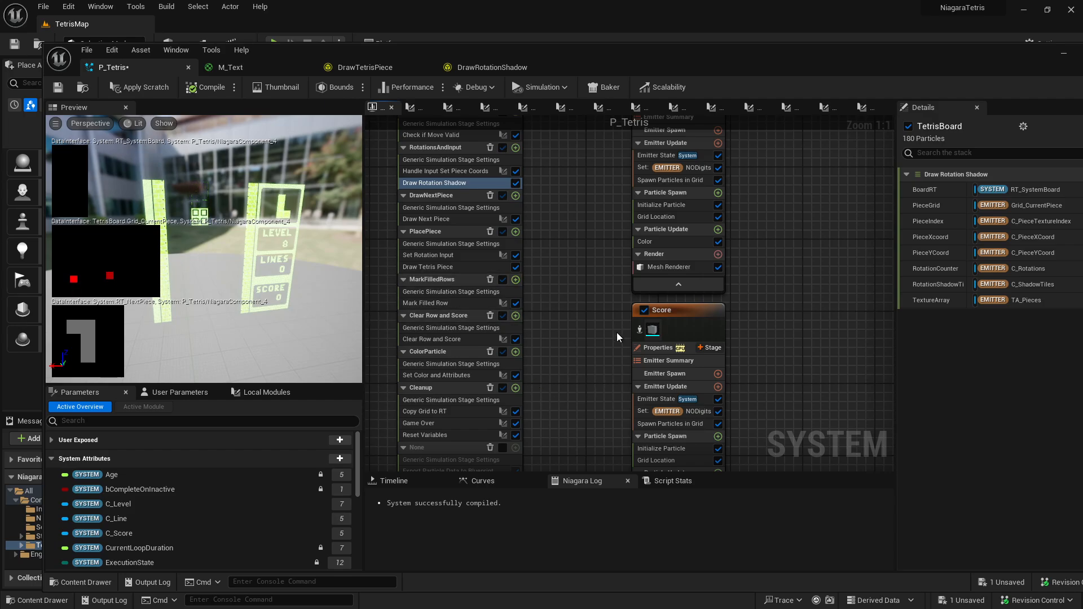
# Enable the None stage, select its Export Particle Data to Blueprint module, and bring the editor window with all its details into view.
pyautogui.moveTo(563, 432); pyautogui.dragTo(606, 320, button='right')
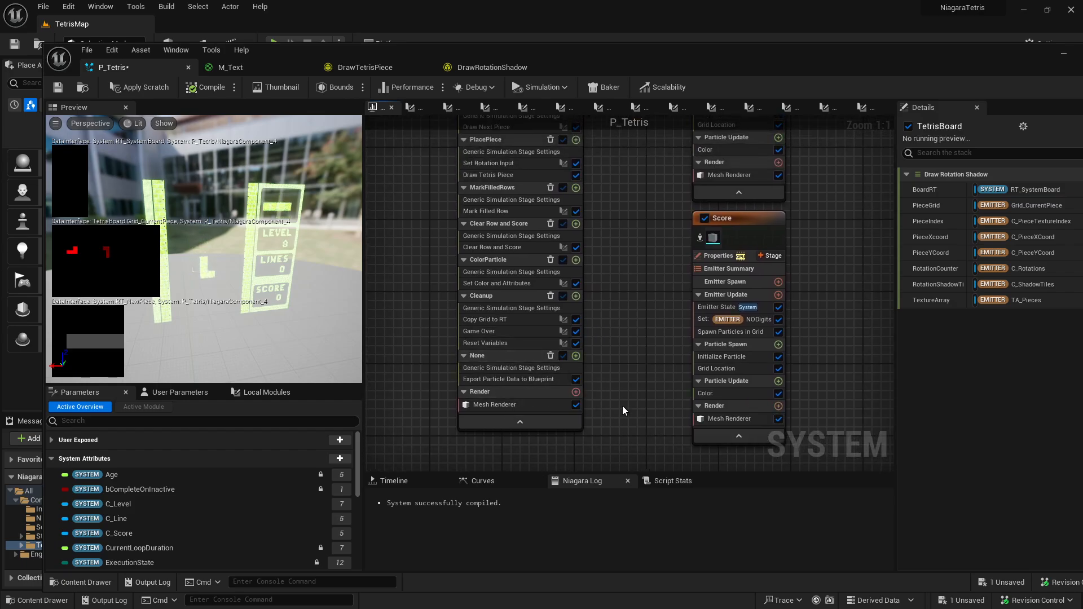
pyautogui.click(523, 379)
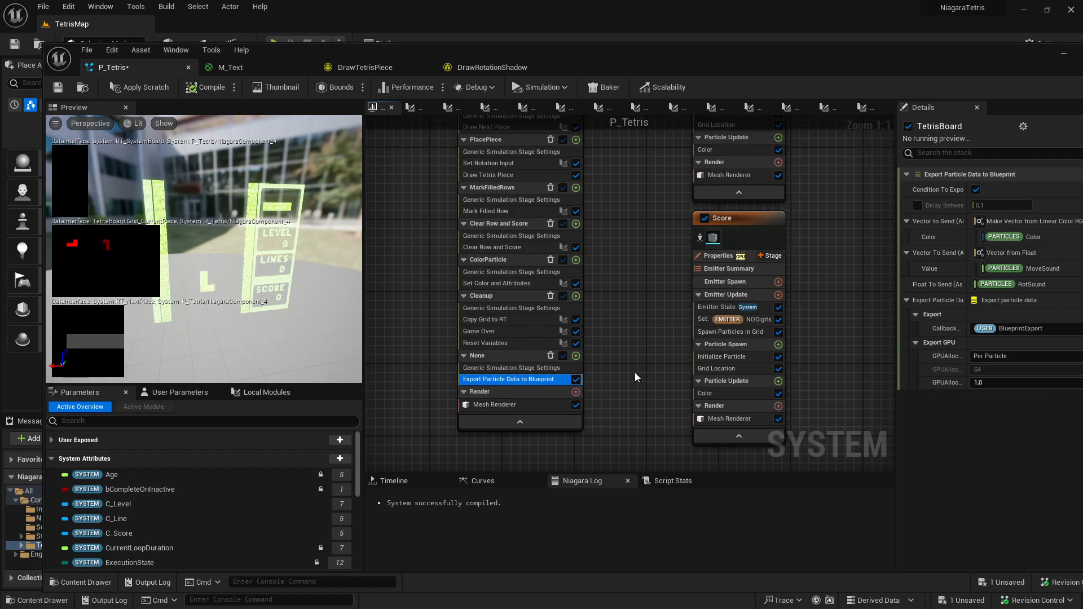
pyautogui.doubleClick(688, 54)
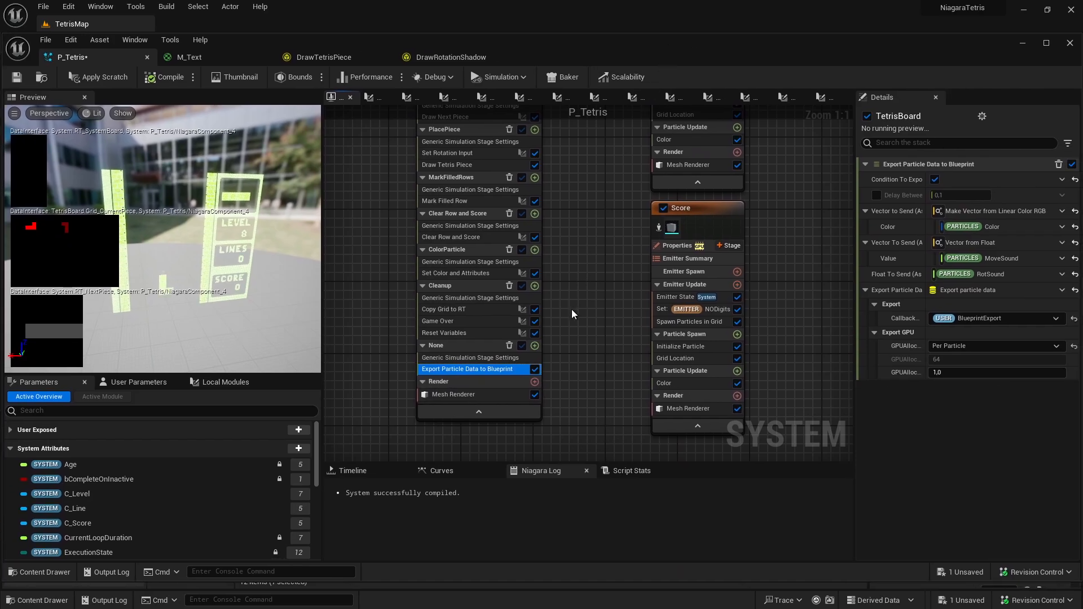
# Examine the Color, MoveSound and RotSound particle attributes sent by the Export Particle Data to Blueprint module.
pyautogui.click(1003, 227)
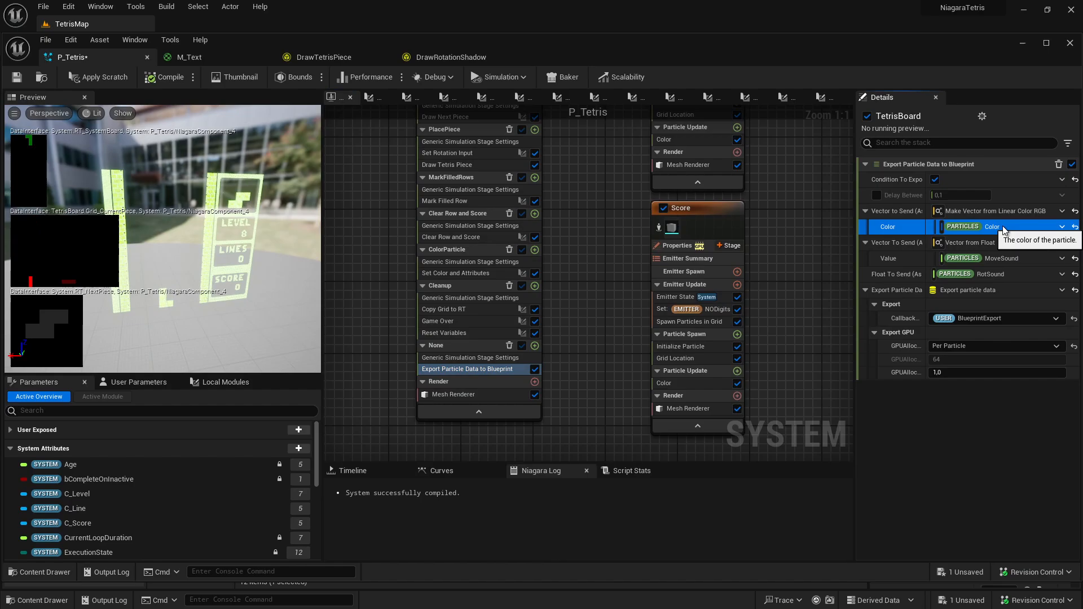
pyautogui.click(1025, 255)
pyautogui.click(1004, 274)
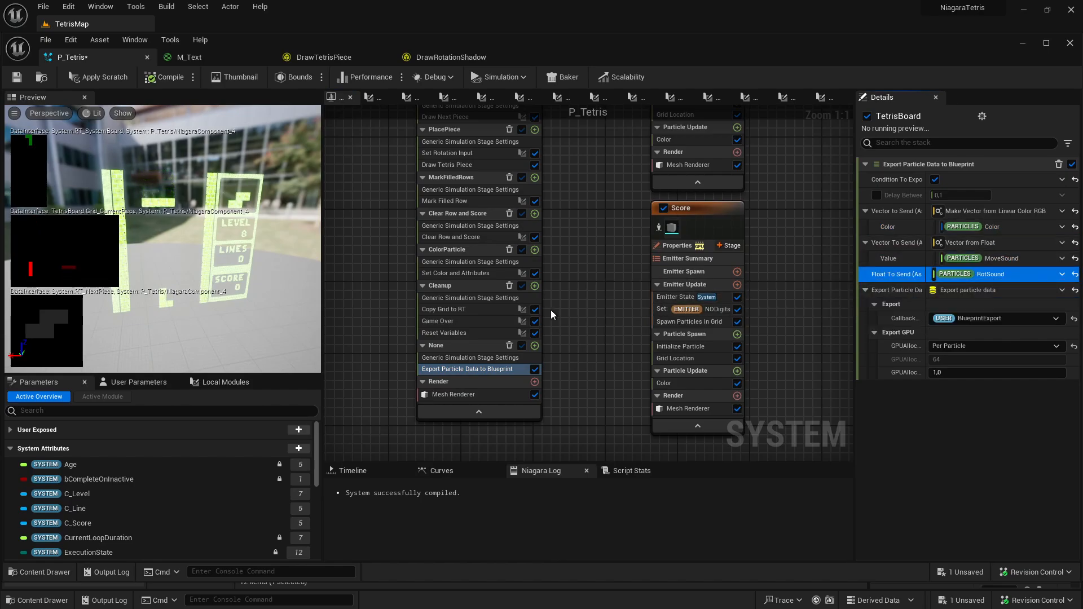
# Open the Set Color and Attributes module of the ColorParticle stage and examine the Rotation and XCoord inputs on its Map Get node.
pyautogui.doubleClick(471, 273)
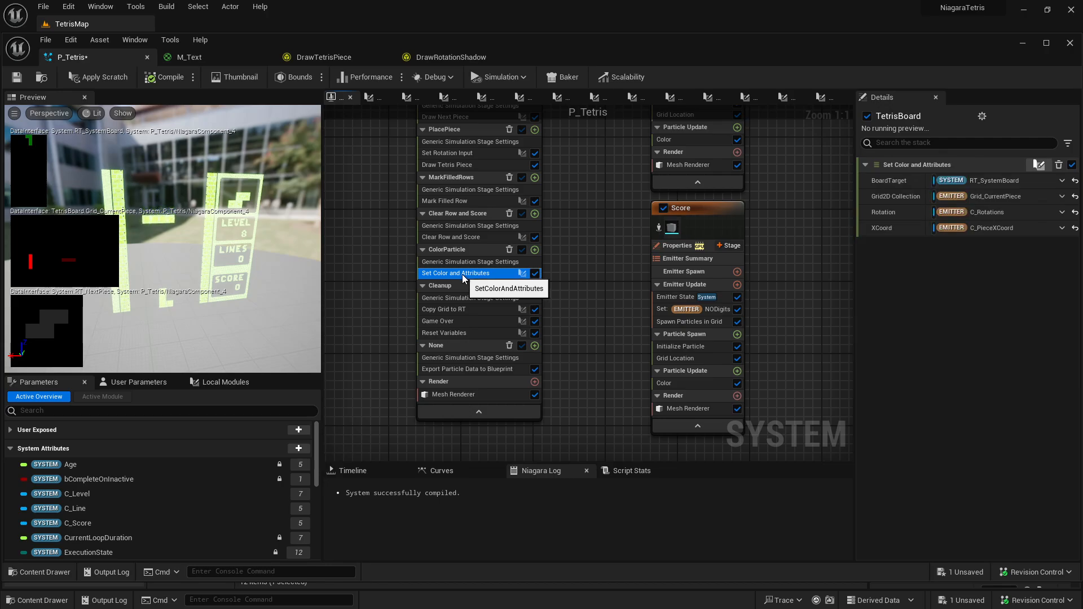
pyautogui.scroll(4, 725, 327)
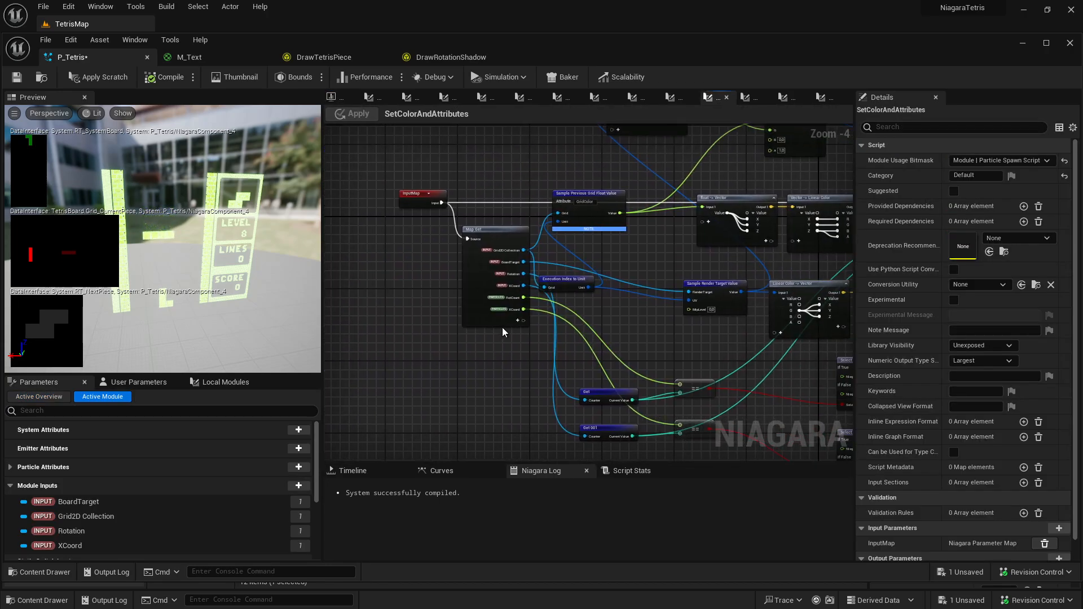
pyautogui.moveTo(525, 350); pyautogui.dragTo(485, 405, button='right')
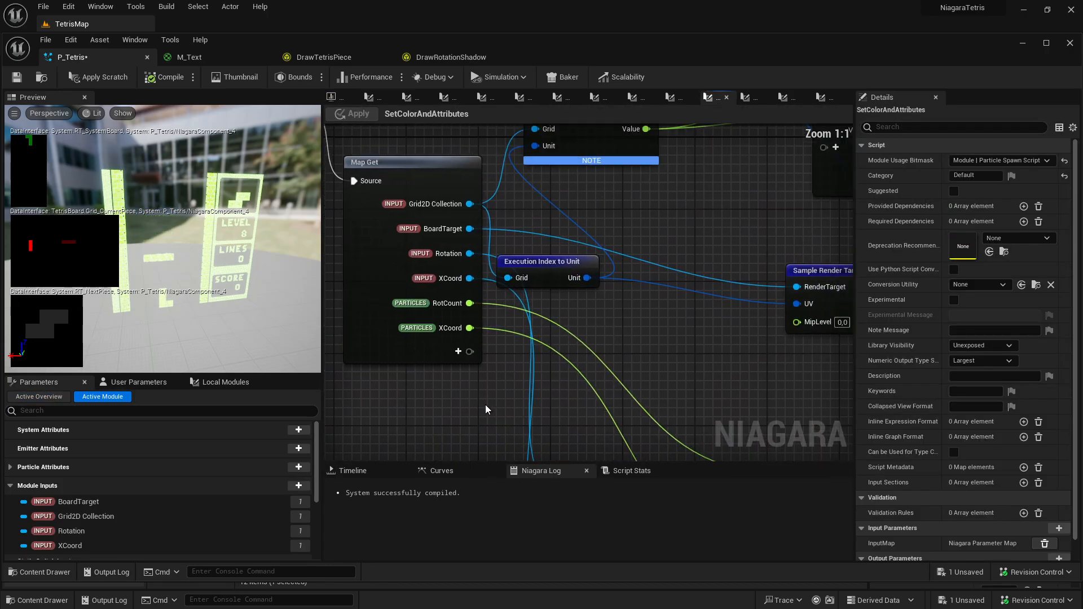
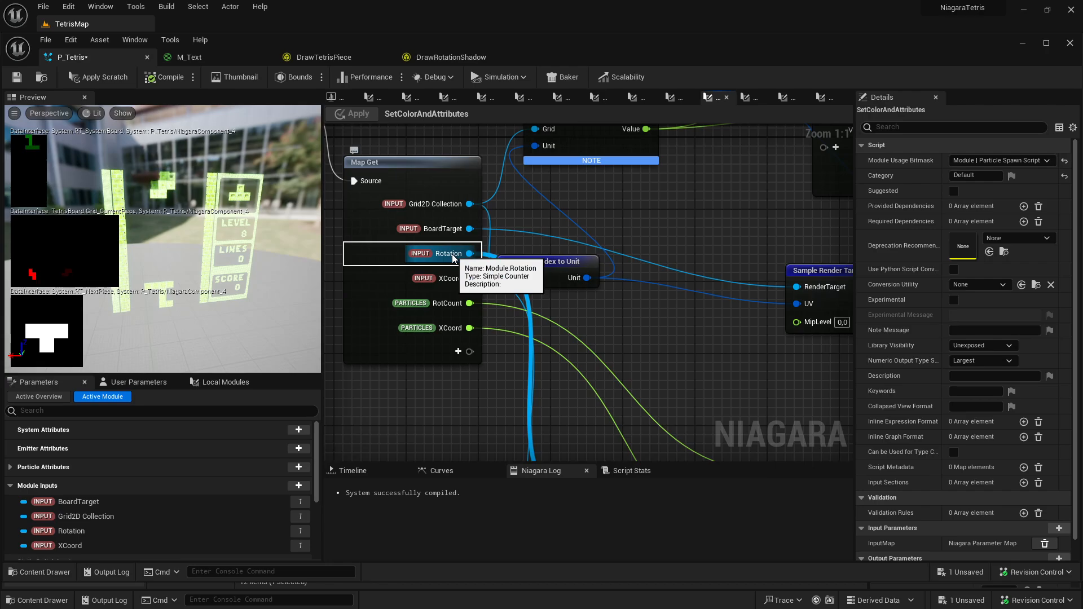
pyautogui.scroll(-3, 453, 280)
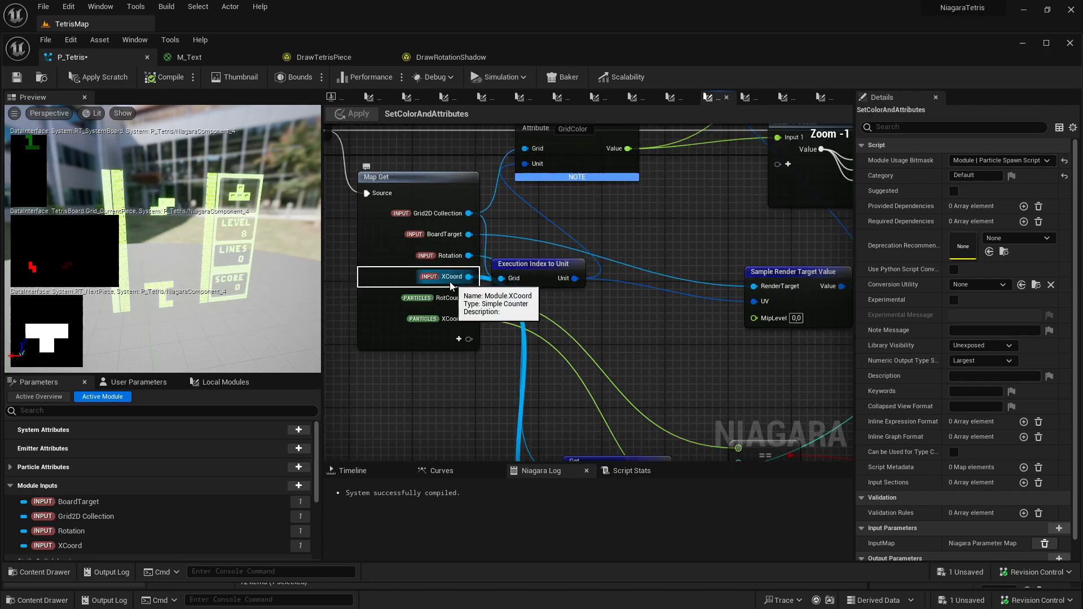
pyautogui.moveTo(657, 356); pyautogui.dragTo(540, 264, button='right')
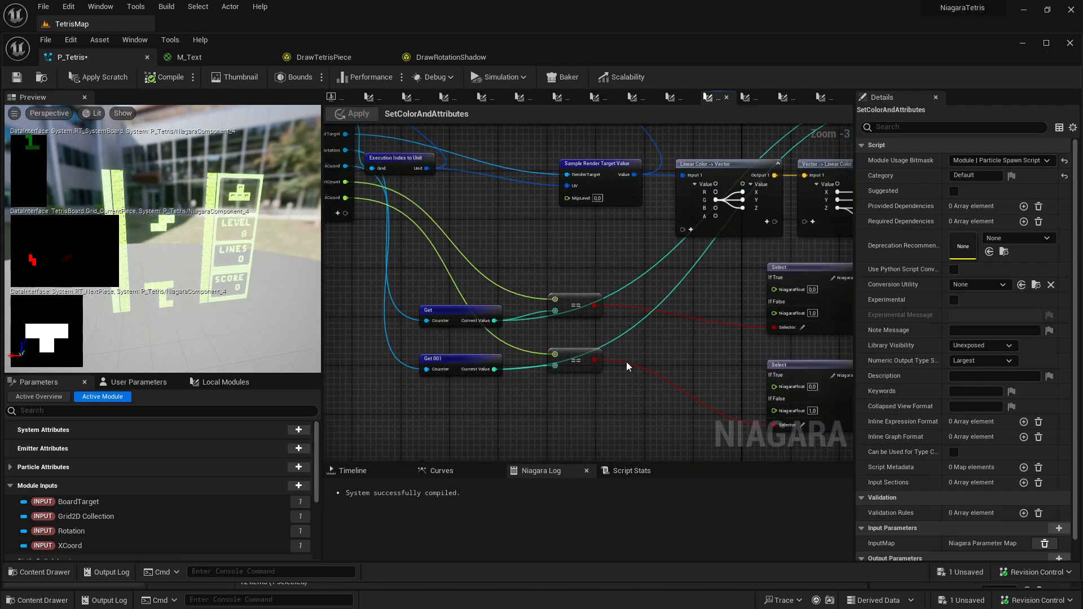
# Follow the rotation and coordinate comparisons through the Select nodes to the RotSound and MoveSound attributes on the Map Set node.
pyautogui.scroll(-2, 505, 393)
pyautogui.moveTo(541, 393); pyautogui.dragTo(471, 382, button='right')
pyautogui.scroll(1, 459, 390)
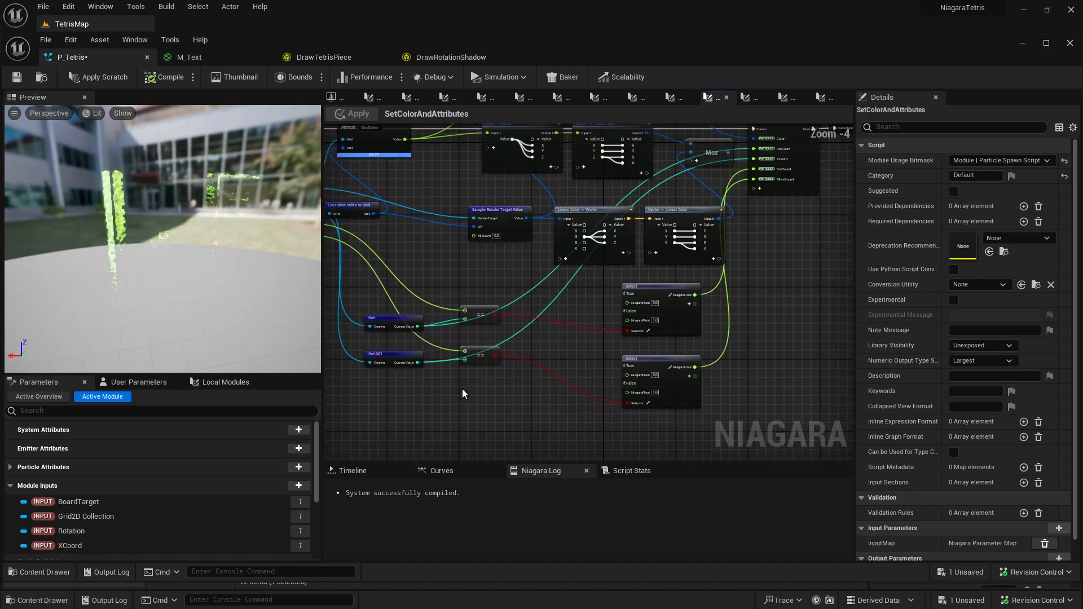
pyautogui.moveTo(504, 399); pyautogui.dragTo(398, 299)
pyautogui.click(454, 285)
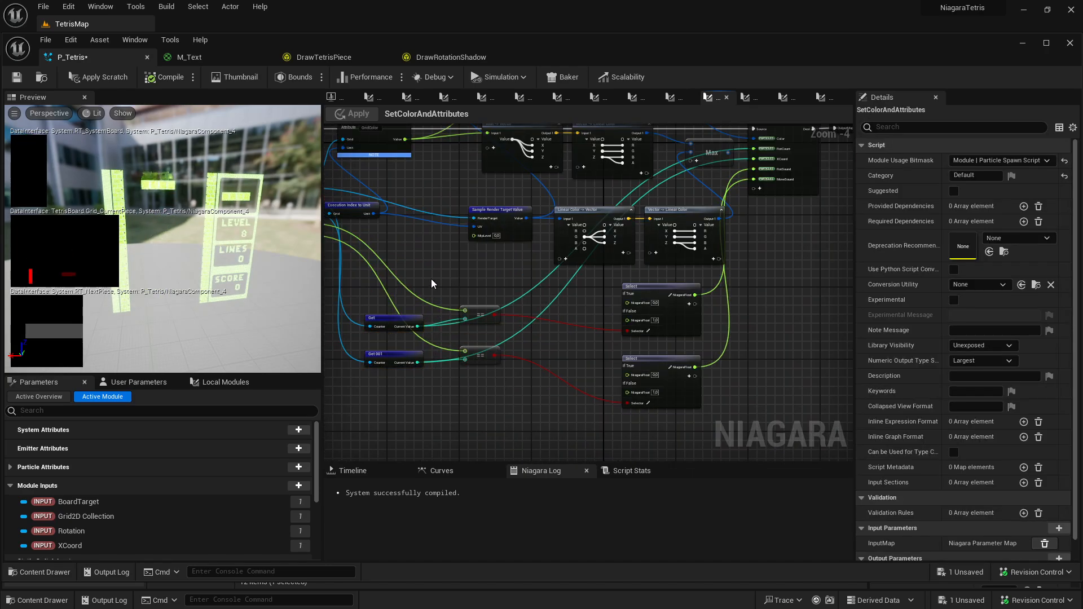
pyautogui.moveTo(432, 282); pyautogui.dragTo(527, 311, button='right')
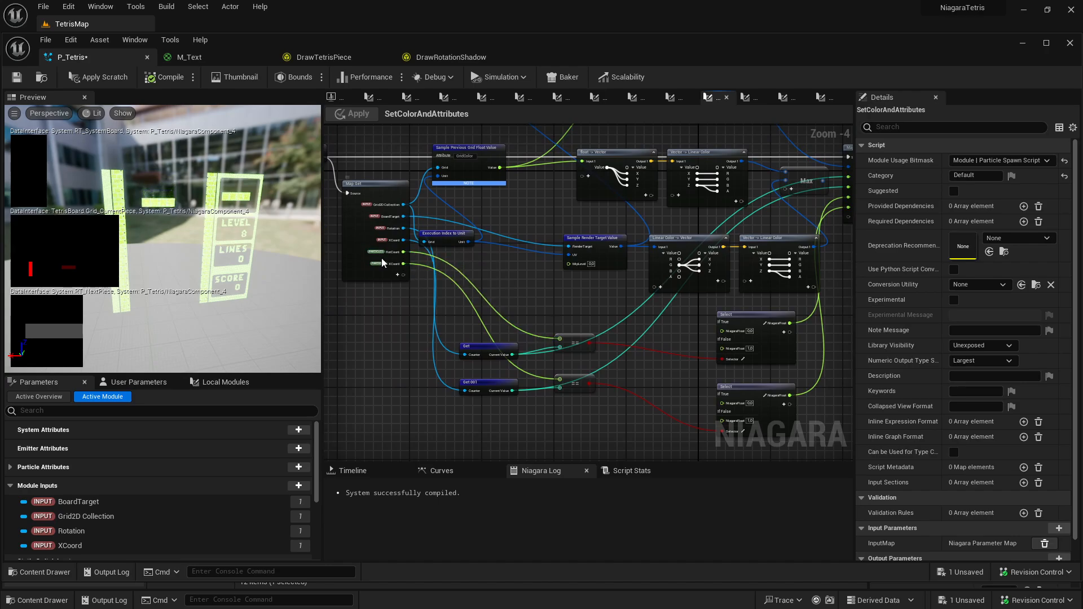
pyautogui.scroll(4, 382, 262)
pyautogui.scroll(-5, 615, 313)
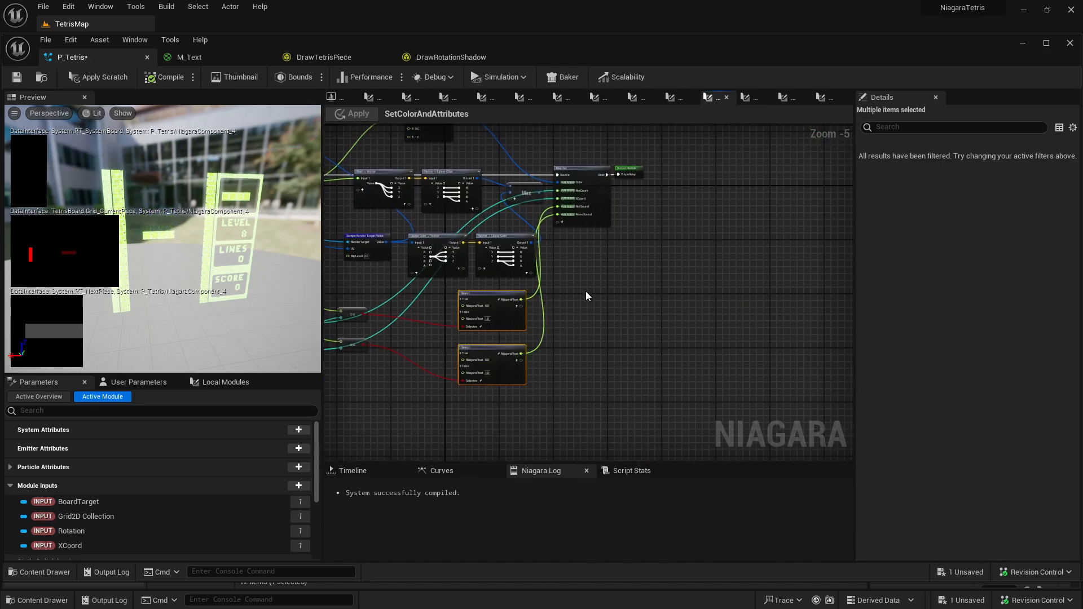
pyautogui.scroll(5, 585, 291)
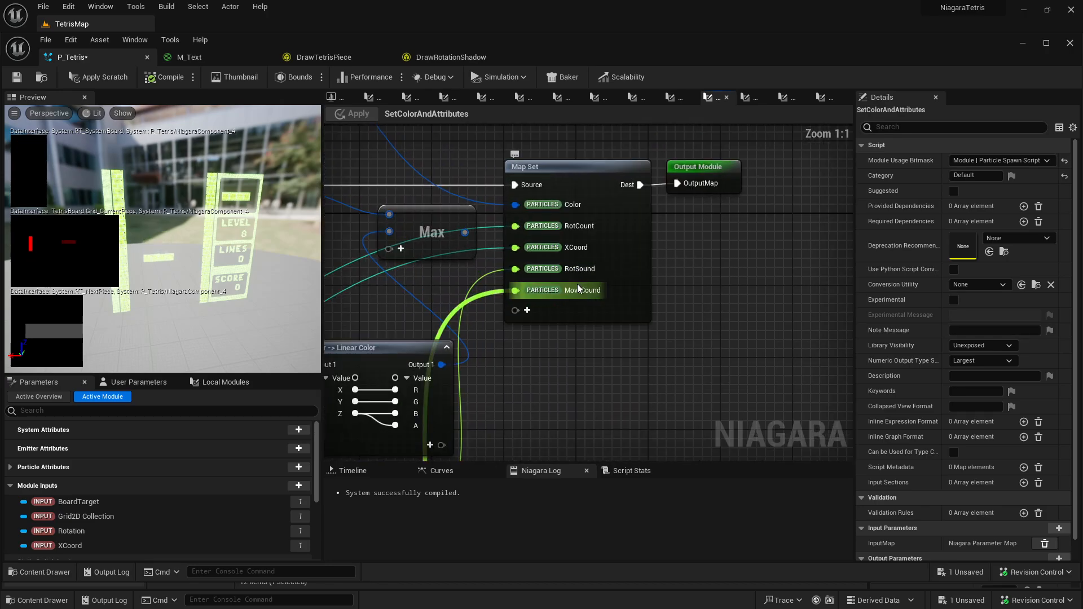
pyautogui.scroll(-4, 574, 306)
# Return to the system overview, select Export Particle Data to Blueprint, and show the user parameters that include BlueprintExport.
pyautogui.click(337, 99)
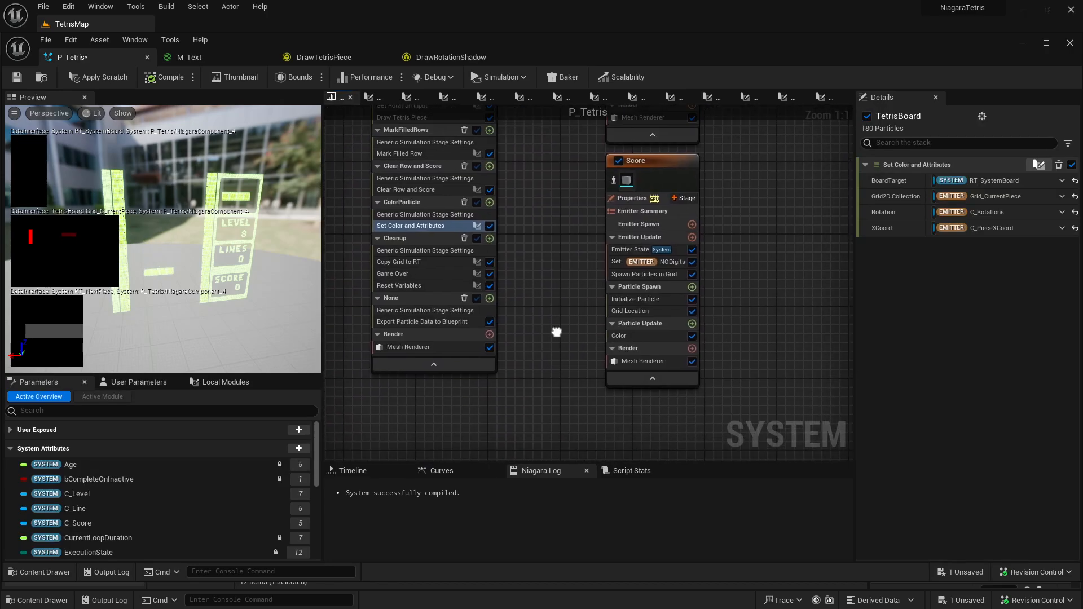
pyautogui.click(415, 312)
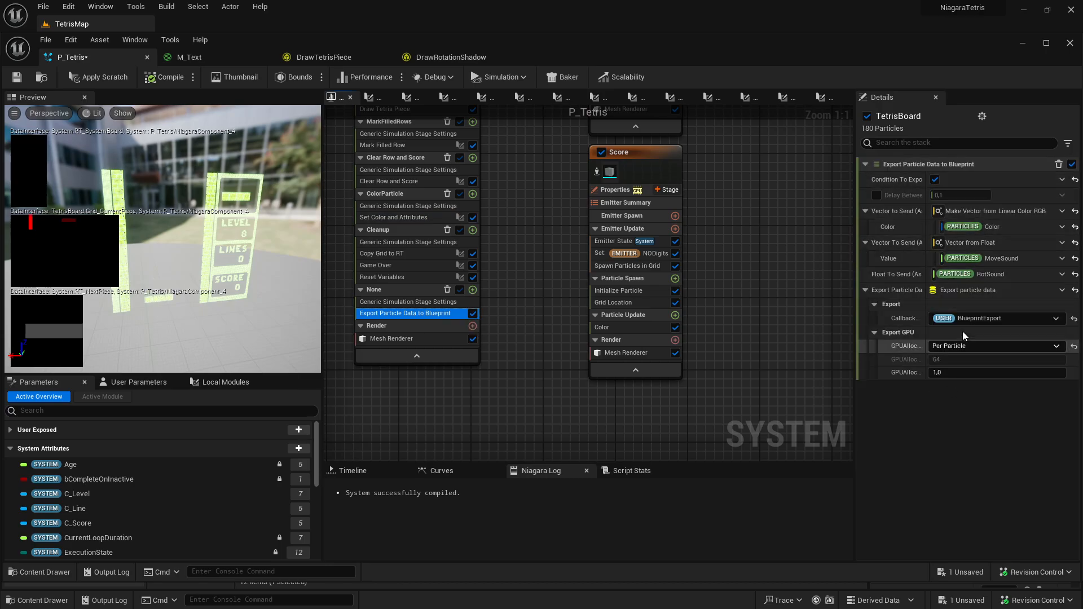
pyautogui.click(137, 382)
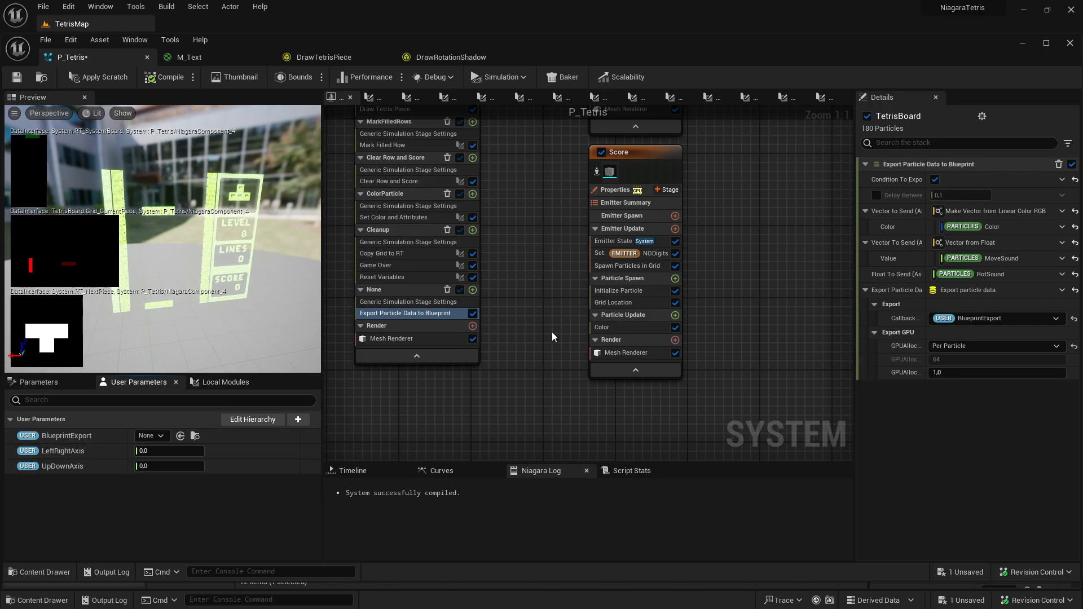
pyautogui.scroll(-8, 535, 239)
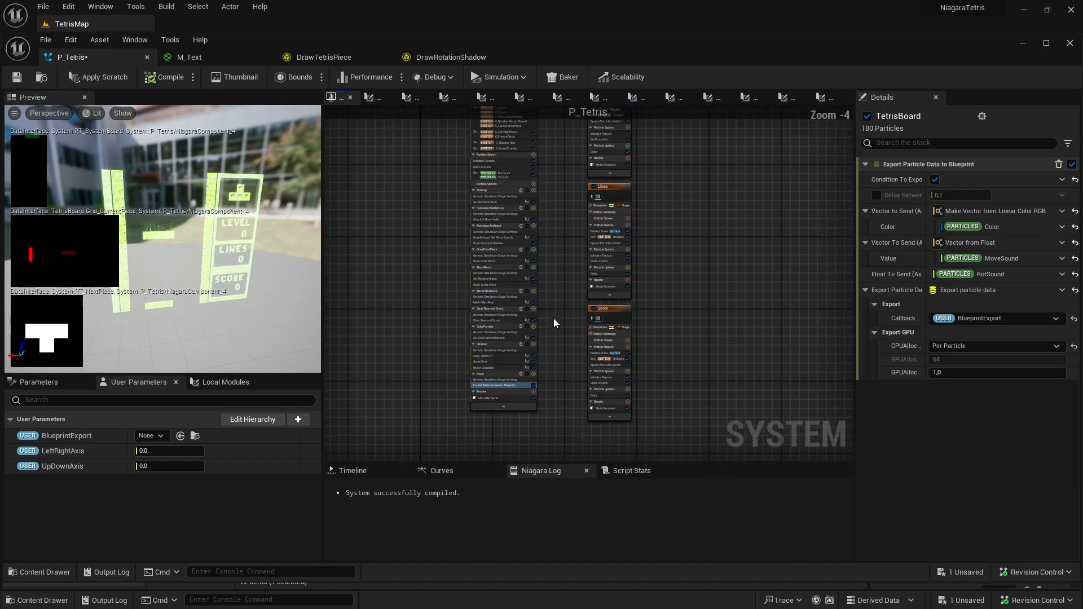
pyautogui.scroll(3, 470, 291)
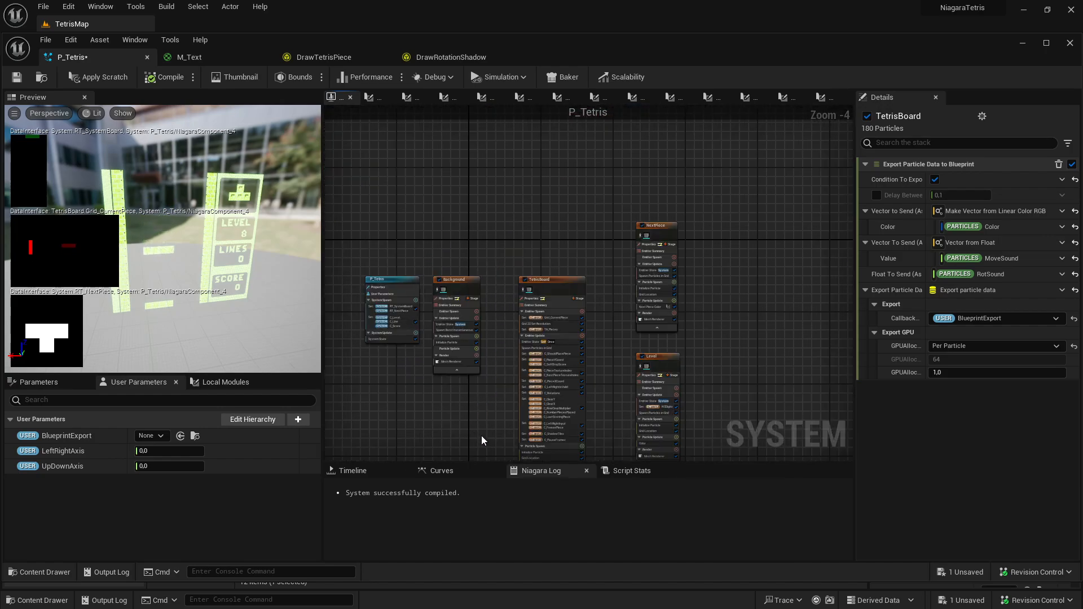
pyautogui.moveTo(438, 405); pyautogui.dragTo(449, 272, button='right')
# Return to the level editor, open the Blueprint of the BP_NiagaraTetris actor, and position its editor window in view.
pyautogui.moveTo(265, 41)
pyautogui.mouseDown()
pyautogui.moveTo(344, 35)
pyautogui.moveTo(265, 45)
pyautogui.mouseUp()
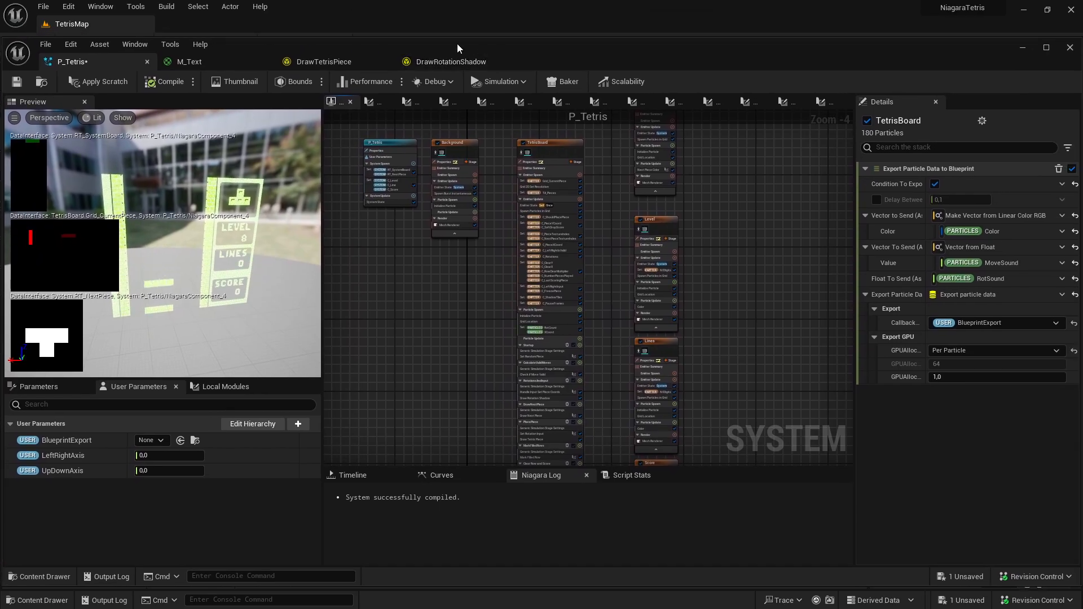
pyautogui.moveTo(457, 43); pyautogui.dragTo(384, 45)
pyautogui.click(936, 67)
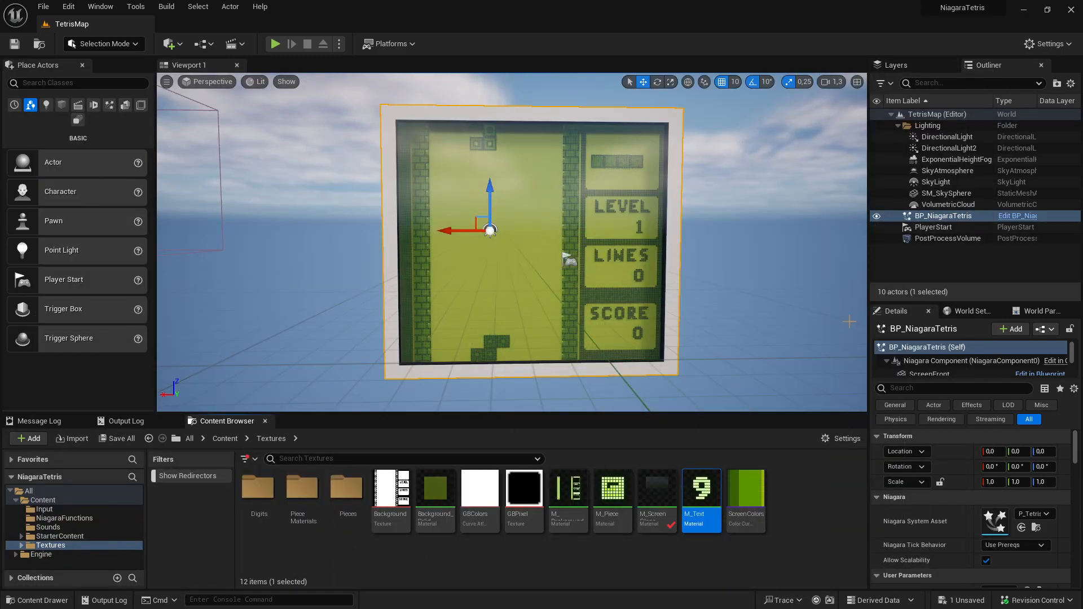
pyautogui.click(1017, 216)
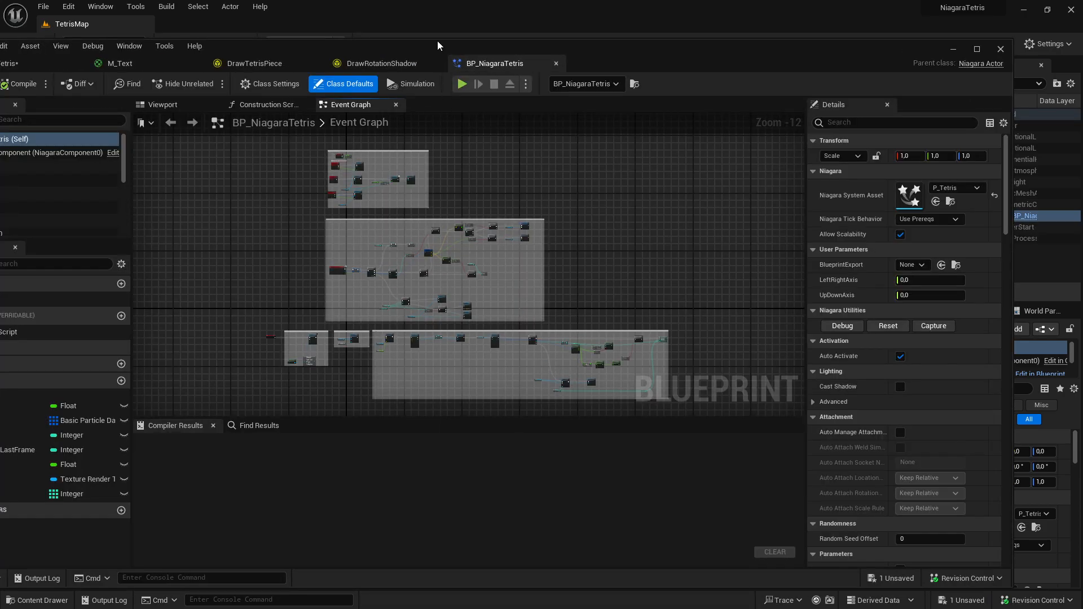
pyautogui.moveTo(428, 49); pyautogui.dragTo(513, 60)
# Locate the Event Receive Particle Data node in the Event Graph and select it for inspection.
pyautogui.scroll(12, 424, 275)
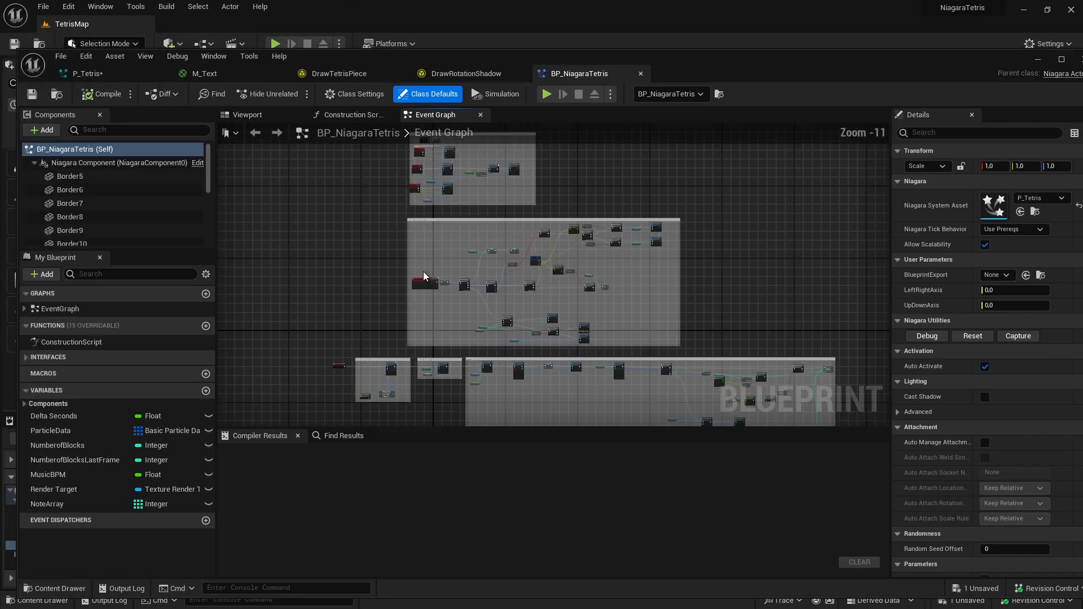
pyautogui.moveTo(520, 292); pyautogui.dragTo(531, 195, button='right')
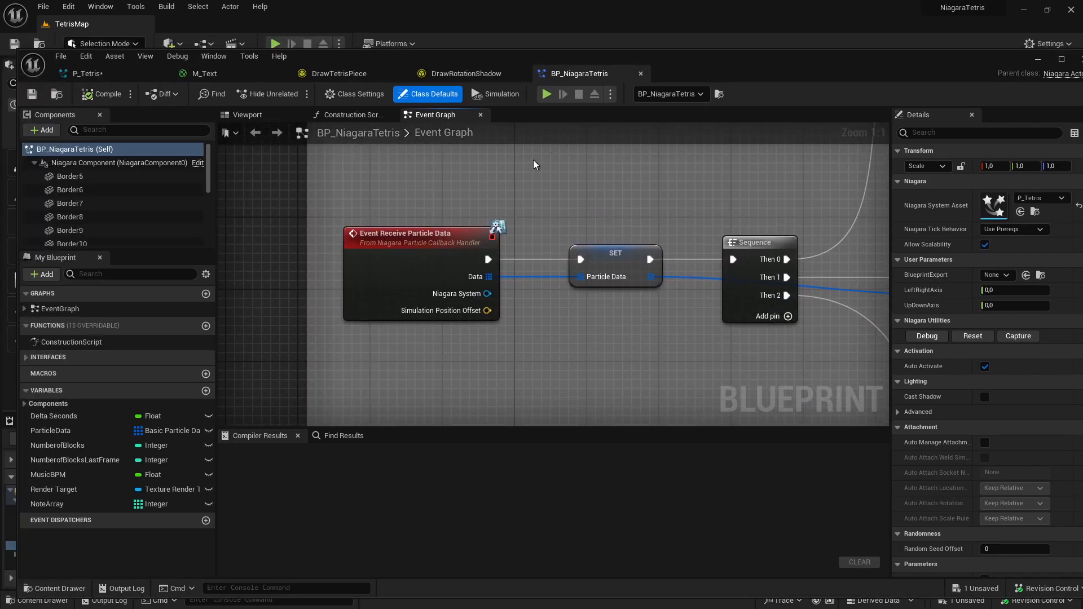
pyautogui.click(420, 285)
pyautogui.click(432, 378)
pyautogui.click(393, 268)
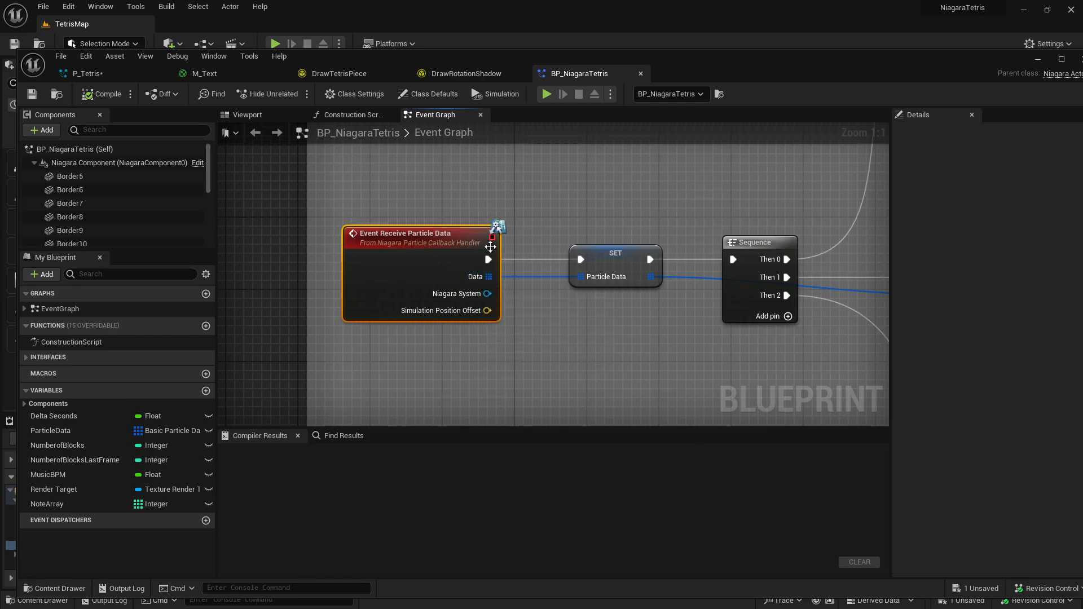
# Follow the particle data through the loop and Break nodes to the MovePiece and Rotate trigger parameters.
pyautogui.scroll(-5, 416, 339)
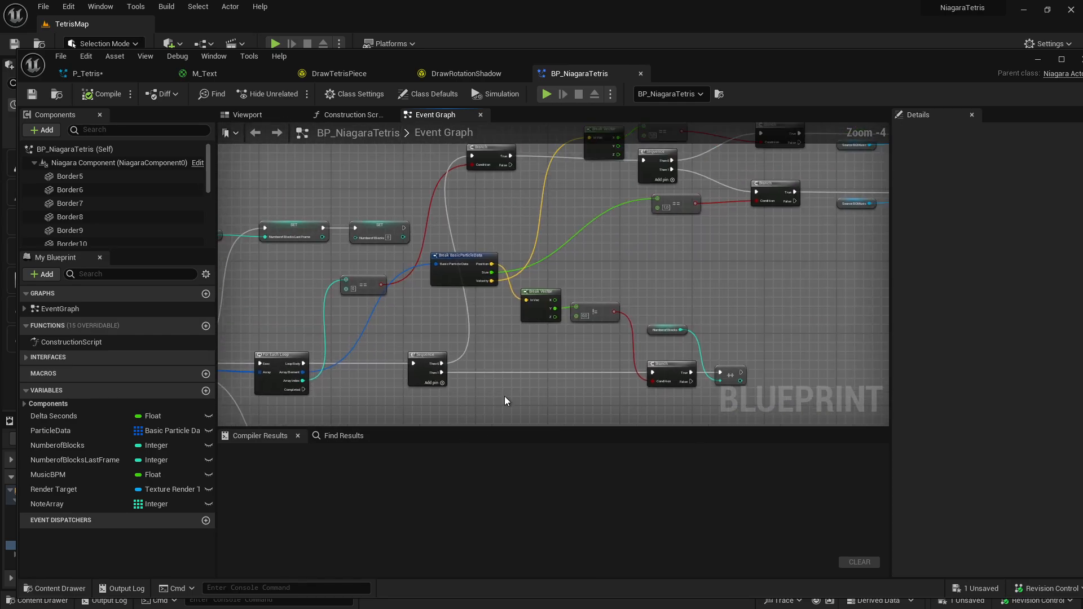
pyautogui.scroll(-2, 547, 343)
pyautogui.scroll(8, 553, 372)
pyautogui.moveTo(554, 373); pyautogui.dragTo(527, 351, button='right')
pyautogui.scroll(-2, 528, 351)
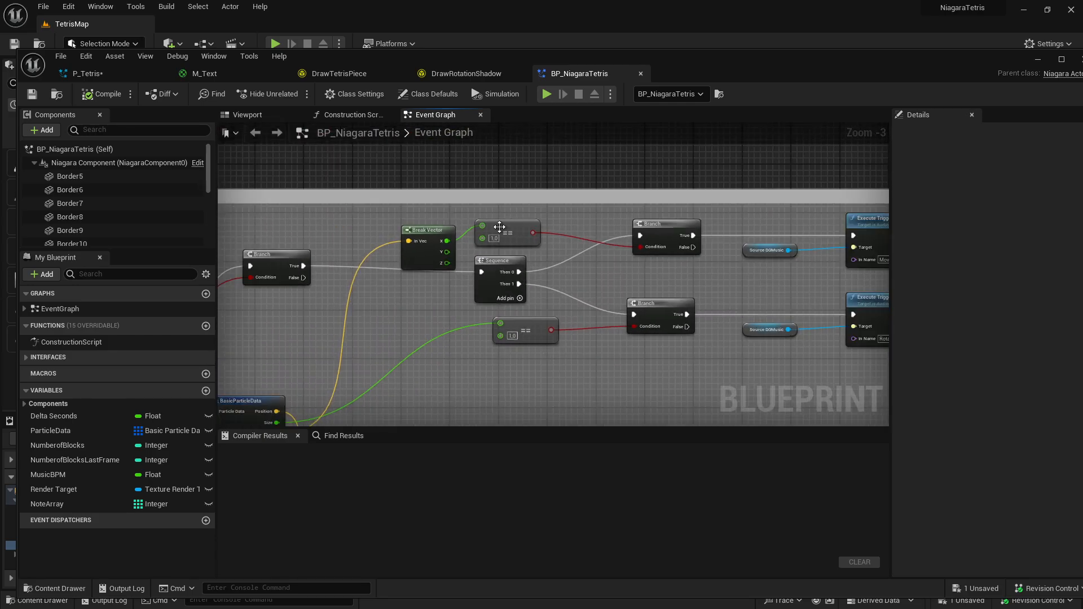
pyautogui.click(542, 319)
pyautogui.moveTo(627, 379); pyautogui.dragTo(506, 377, button='right')
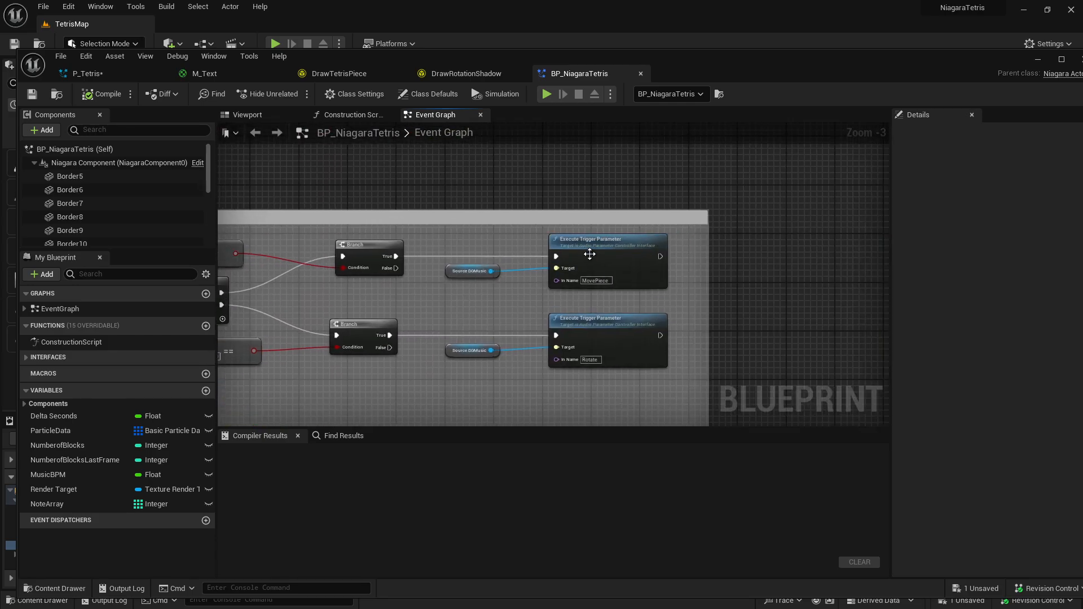
# Trace the block-counting branch and the final sequence output to the PieceDrop, Print String and RowClear nodes.
pyautogui.scroll(-1, 536, 388)
pyautogui.moveTo(470, 416); pyautogui.dragTo(549, 279, button='right')
pyautogui.moveTo(421, 332); pyautogui.dragTo(510, 273, button='right')
pyautogui.moveTo(579, 339); pyautogui.dragTo(603, 191, button='right')
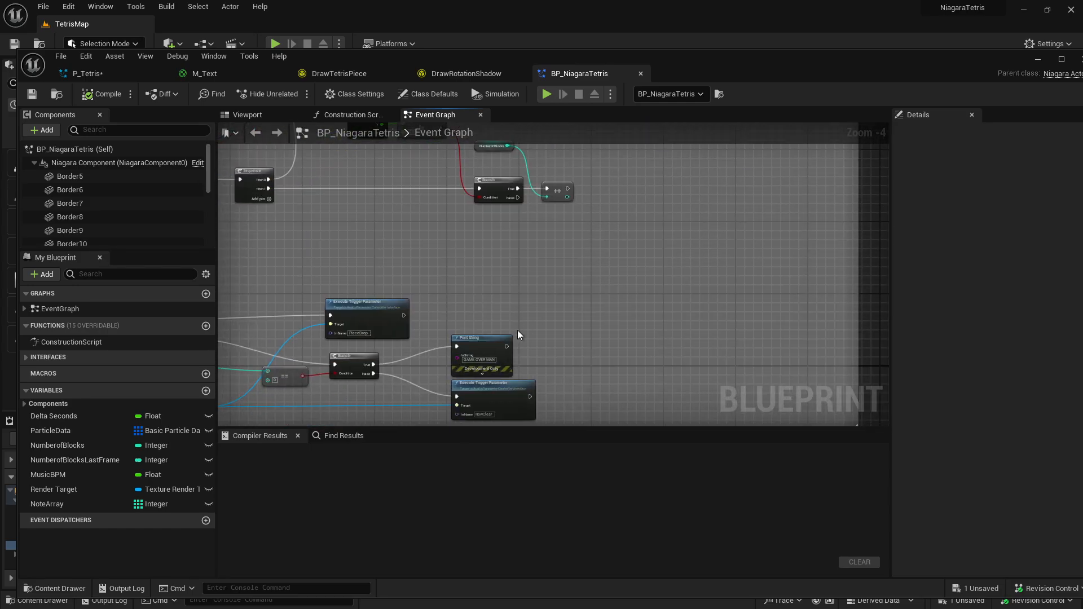
pyautogui.moveTo(518, 331); pyautogui.dragTo(654, 273, button='right')
pyautogui.scroll(2, 538, 257)
pyautogui.click(480, 283)
pyautogui.moveTo(800, 319); pyautogui.dragTo(650, 330, button='right')
pyautogui.click(599, 307)
# Review the whole Receive Particle Data section and the branch that increments the NumberofBlocks variable.
pyautogui.moveTo(598, 212); pyautogui.dragTo(603, 357, button='right')
pyautogui.scroll(-4, 603, 357)
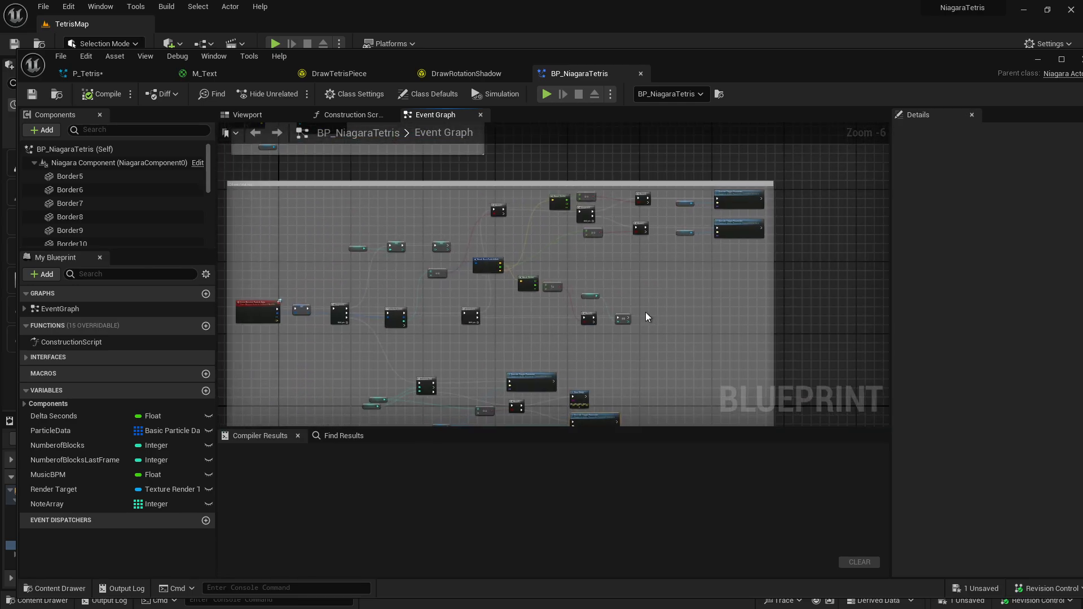
pyautogui.scroll(2, 589, 292)
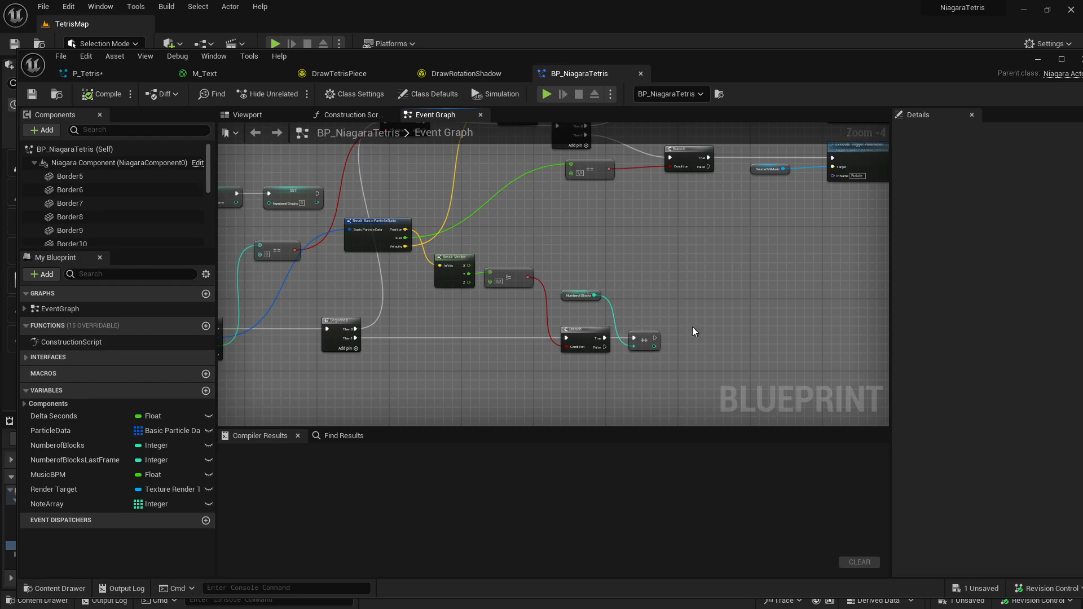
pyautogui.scroll(-1, 685, 313)
pyautogui.scroll(-1, 665, 282)
pyautogui.moveTo(662, 273); pyautogui.dragTo(634, 260, button='right')
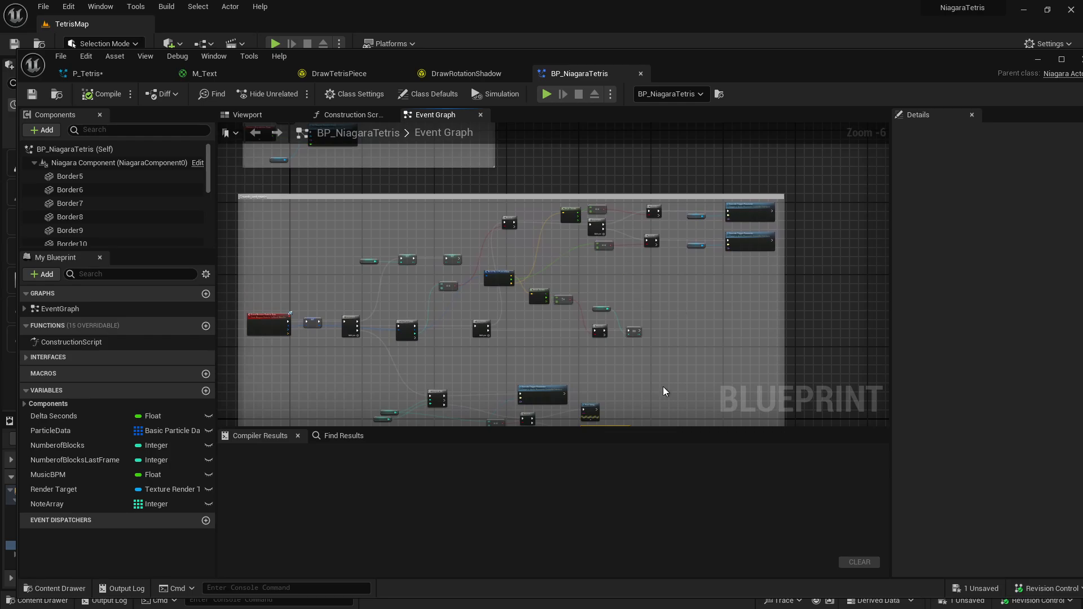
# Inspect the PieceDrop and RowClear Execute Trigger Parameter nodes, selecting each in turn.
pyautogui.scroll(5, 587, 305)
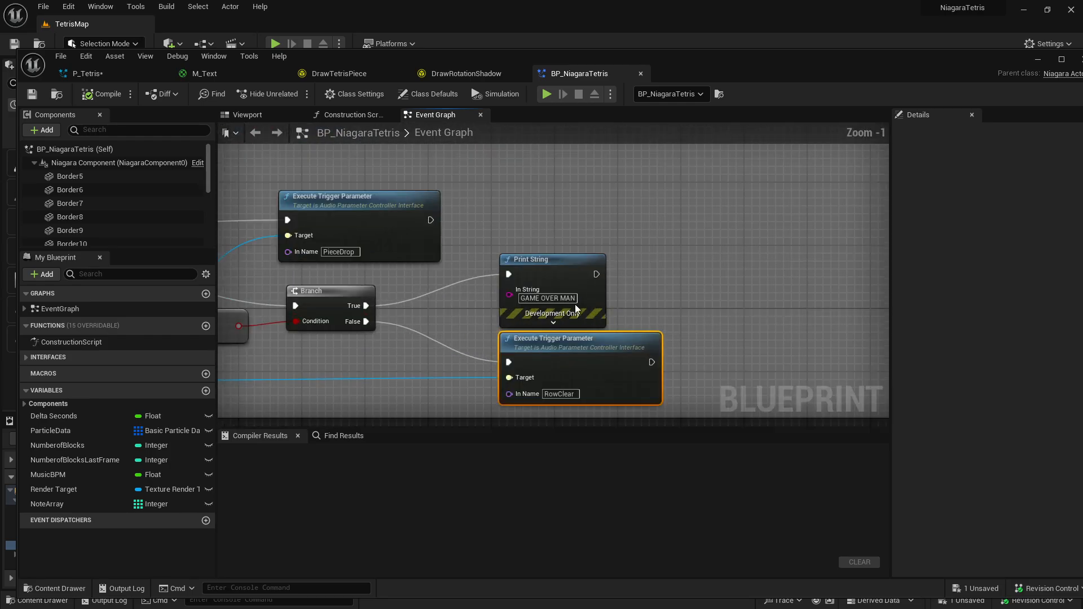
pyautogui.click(390, 257)
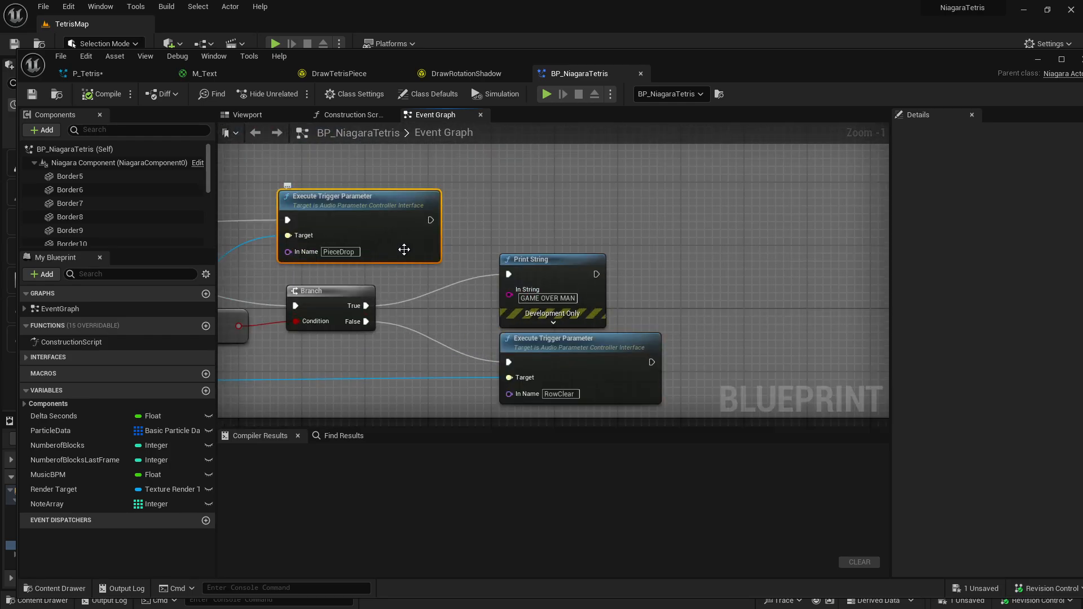
pyautogui.click(732, 329)
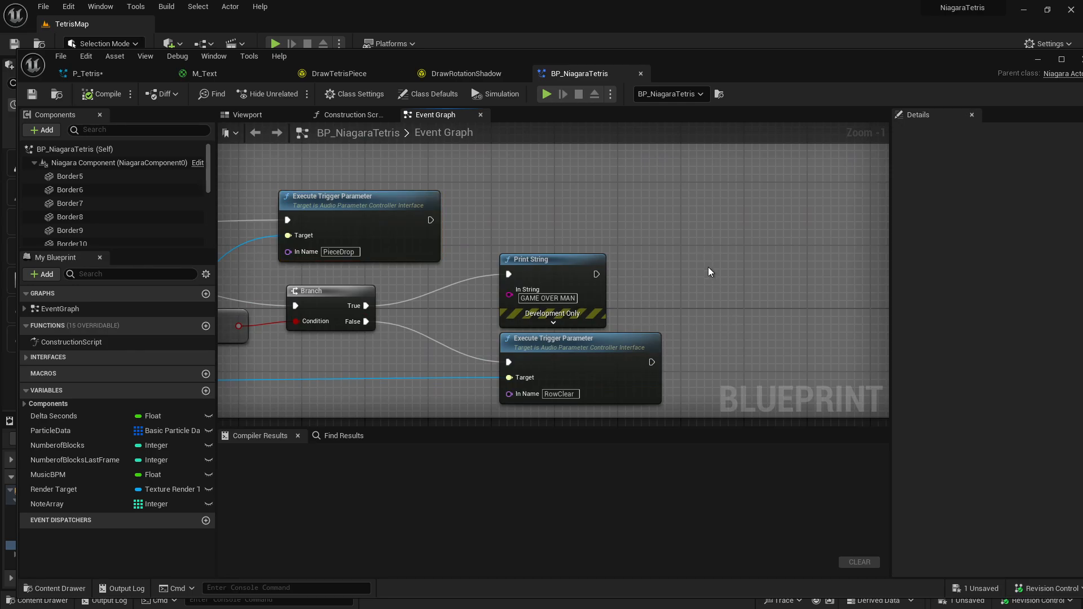
pyautogui.click(626, 389)
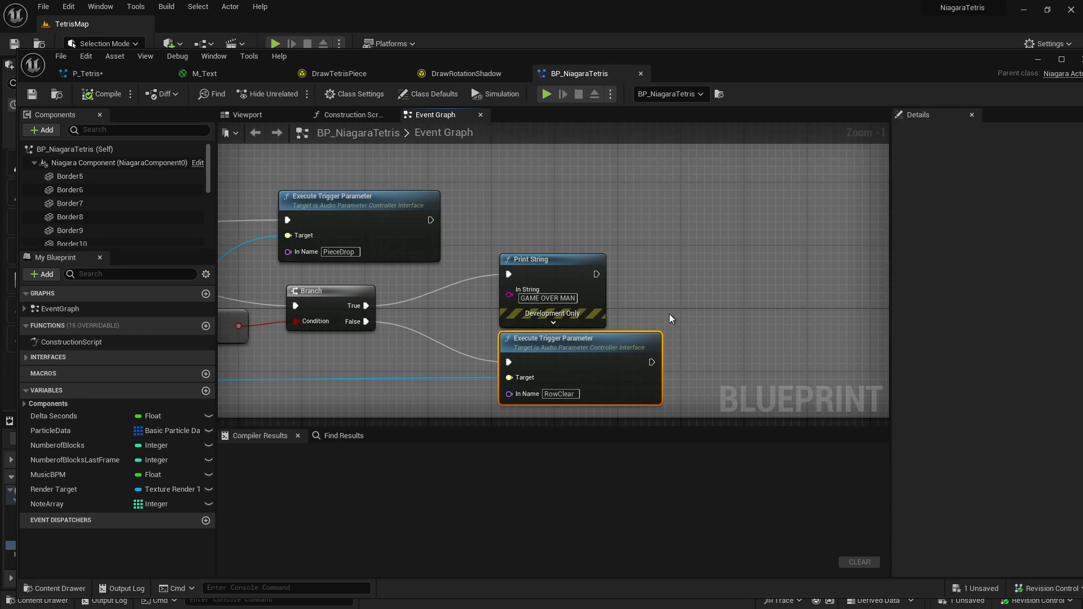
# Shift the GAME OVER MAN Print String node slightly up and to the left, and put the Blueprint editor away to return to the level.
pyautogui.moveTo(539, 280); pyautogui.dragTo(531, 273)
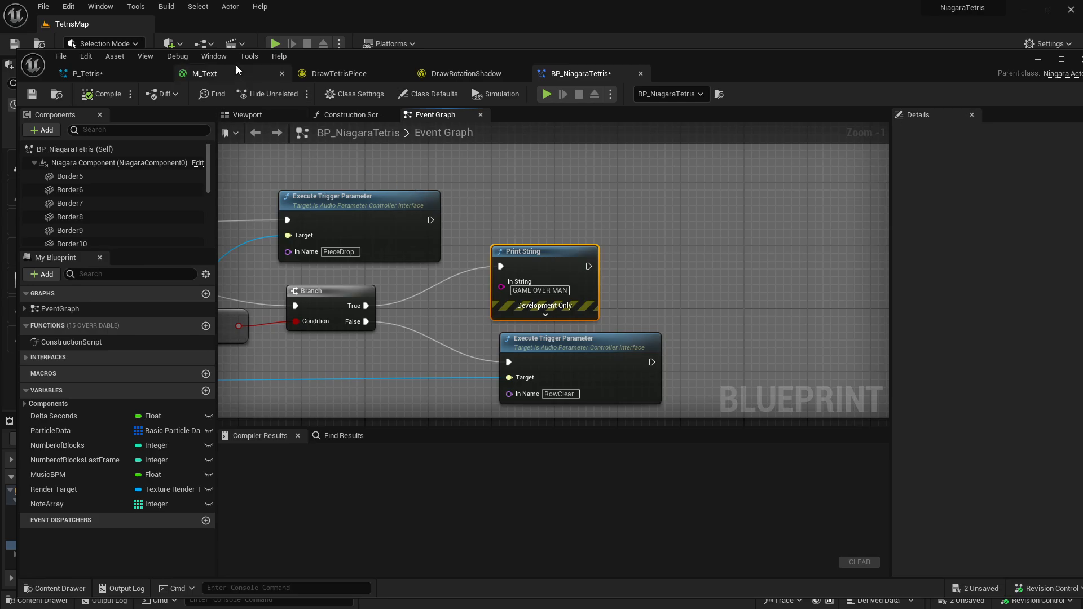
pyautogui.moveTo(417, 57); pyautogui.dragTo(403, 171)
pyautogui.click(1024, 175)
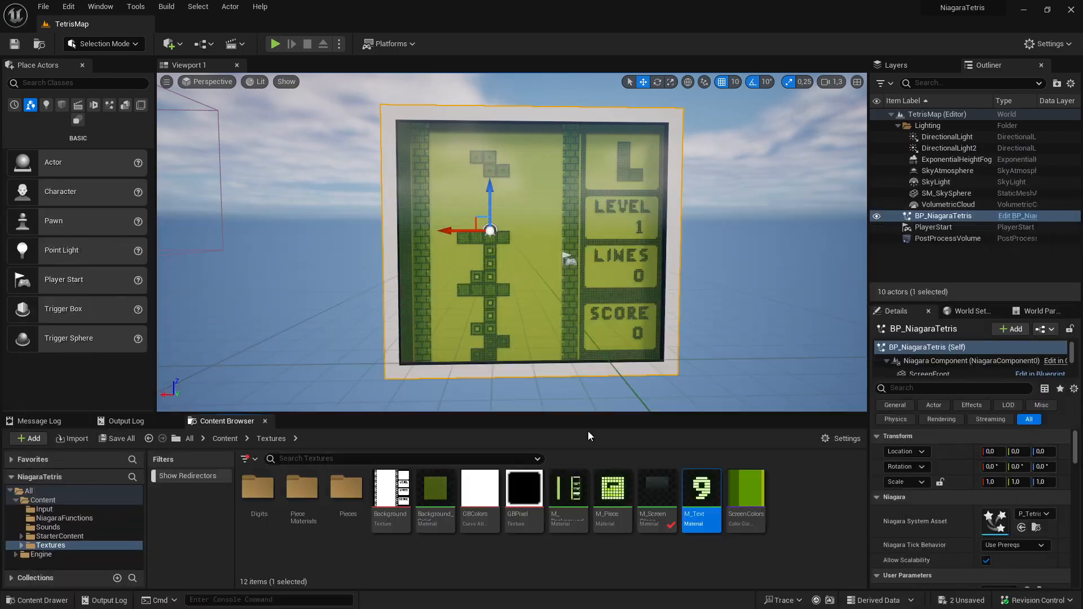
# Open the Source_BGMusic MetaSound from the Sounds folder and move its editor aside so the folder's assets stay accessible.
pyautogui.doubleClick(349, 498)
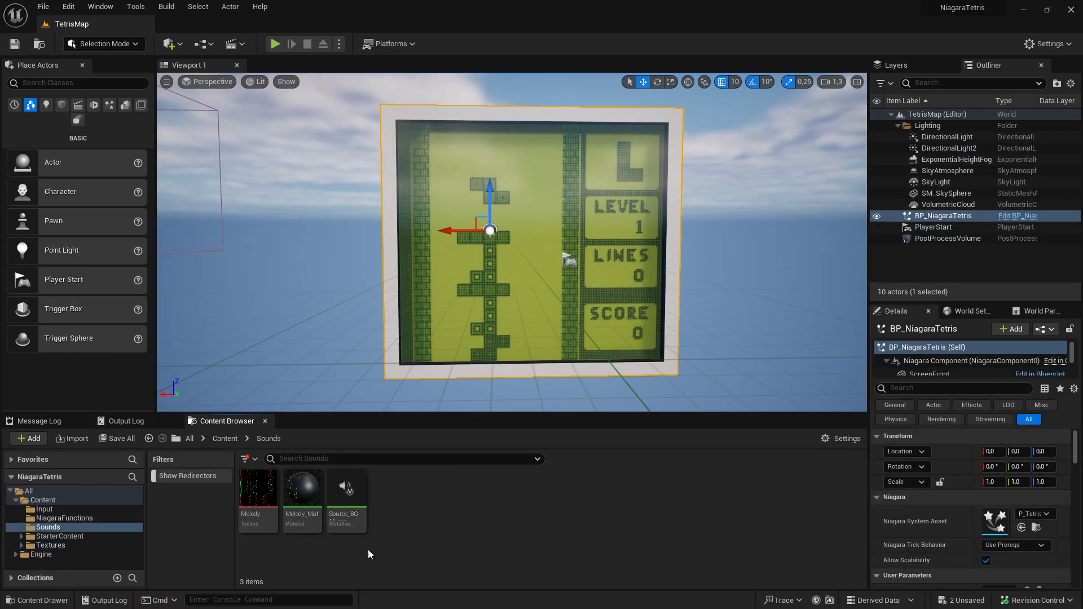
pyautogui.doubleClick(347, 505)
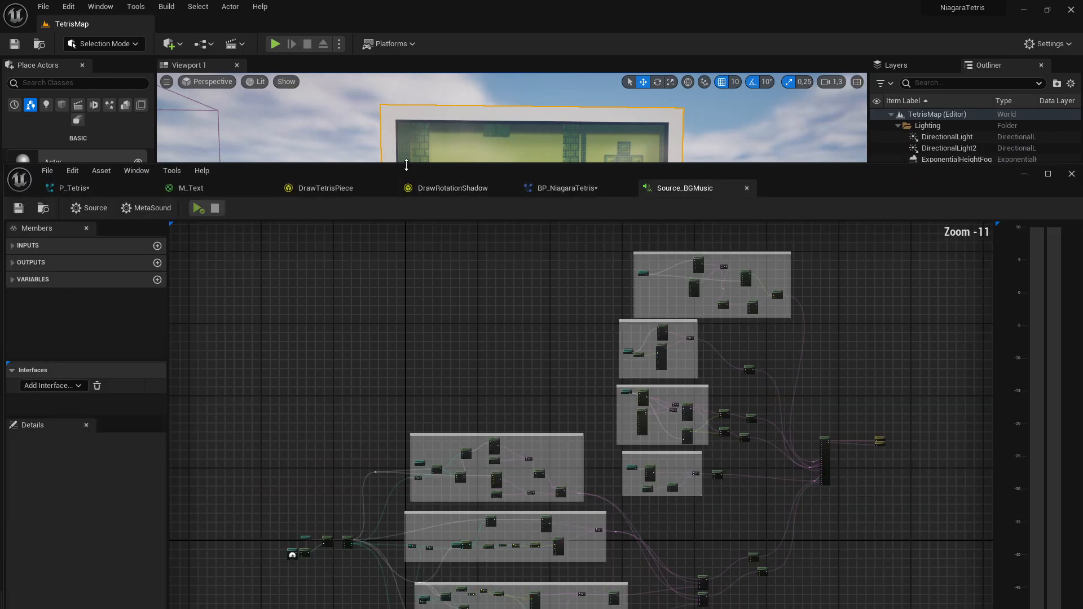
pyautogui.moveTo(417, 169); pyautogui.dragTo(449, 48)
pyautogui.scroll(-1, 456, 282)
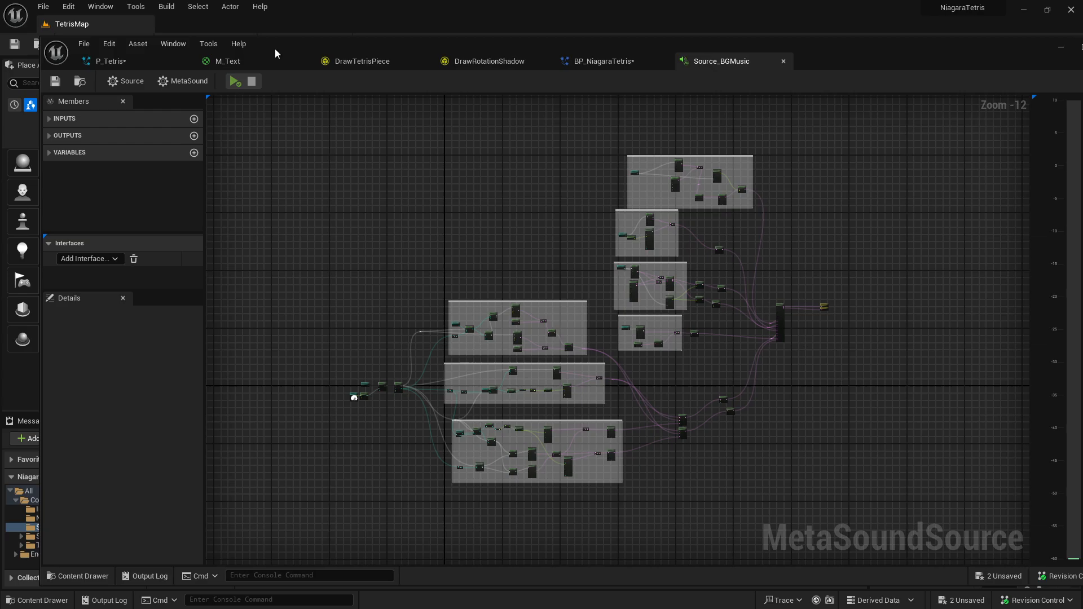
pyautogui.moveTo(275, 49); pyautogui.dragTo(698, 87)
# Inspect the Melody texture and the Melody_Mat material, and bring the MetaSound editor back into view.
pyautogui.click(251, 496)
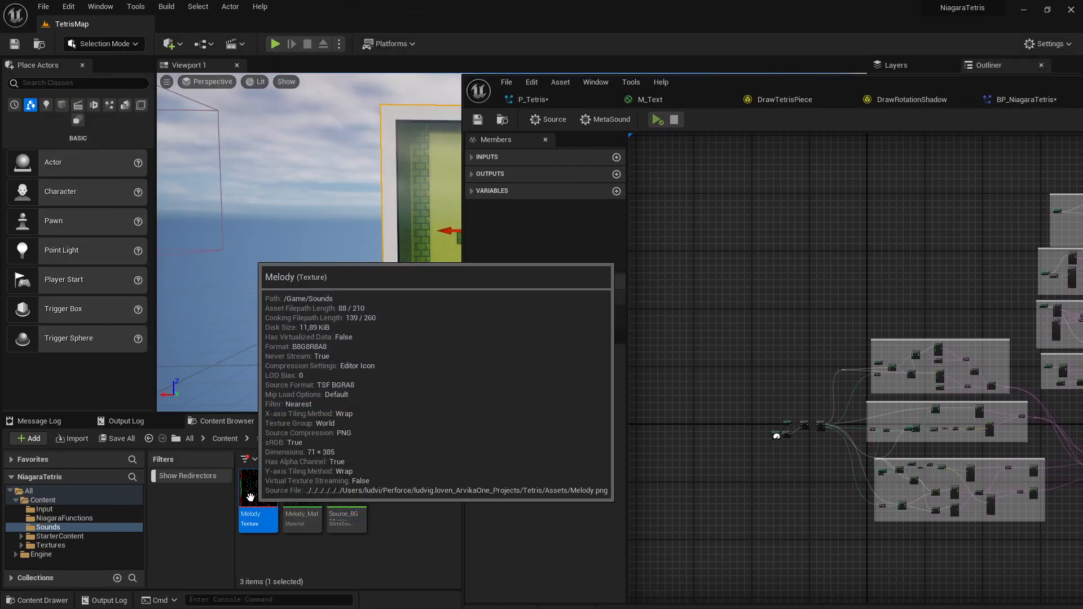
pyautogui.click(303, 520)
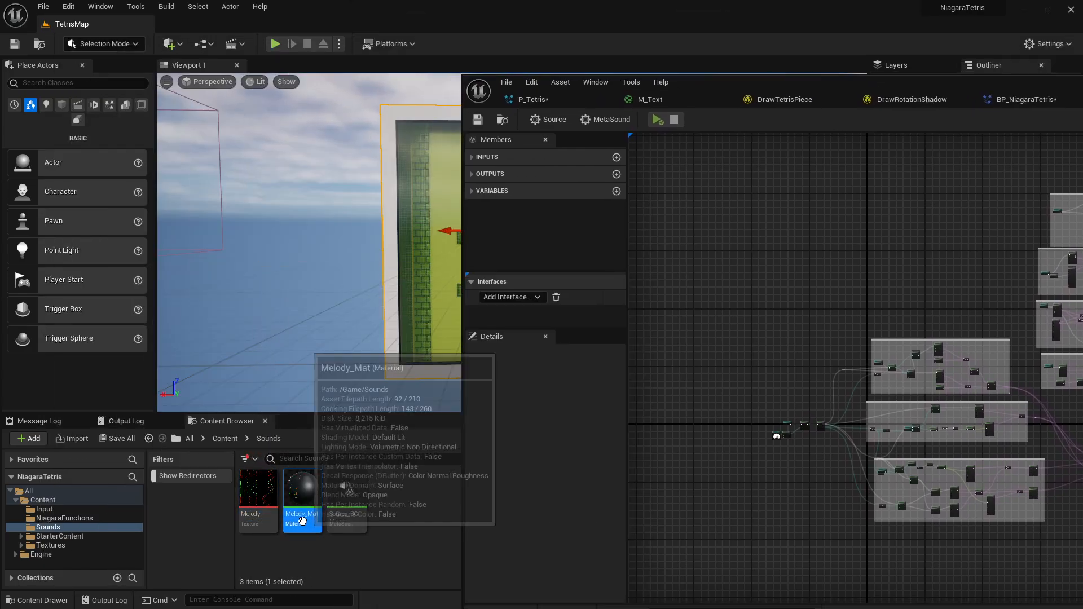
pyautogui.press('Left')
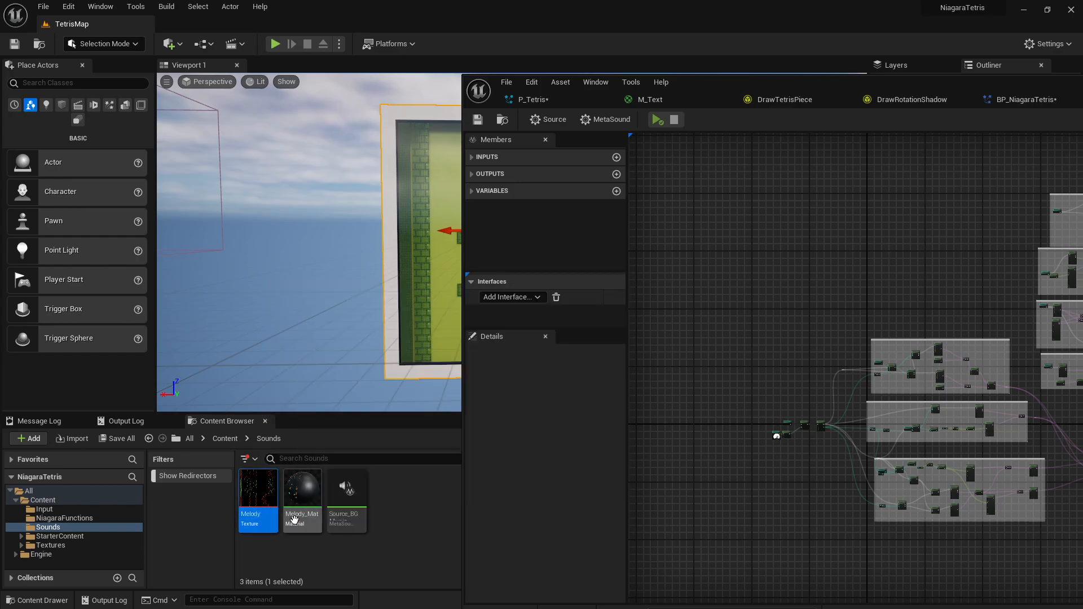
pyautogui.click(294, 519)
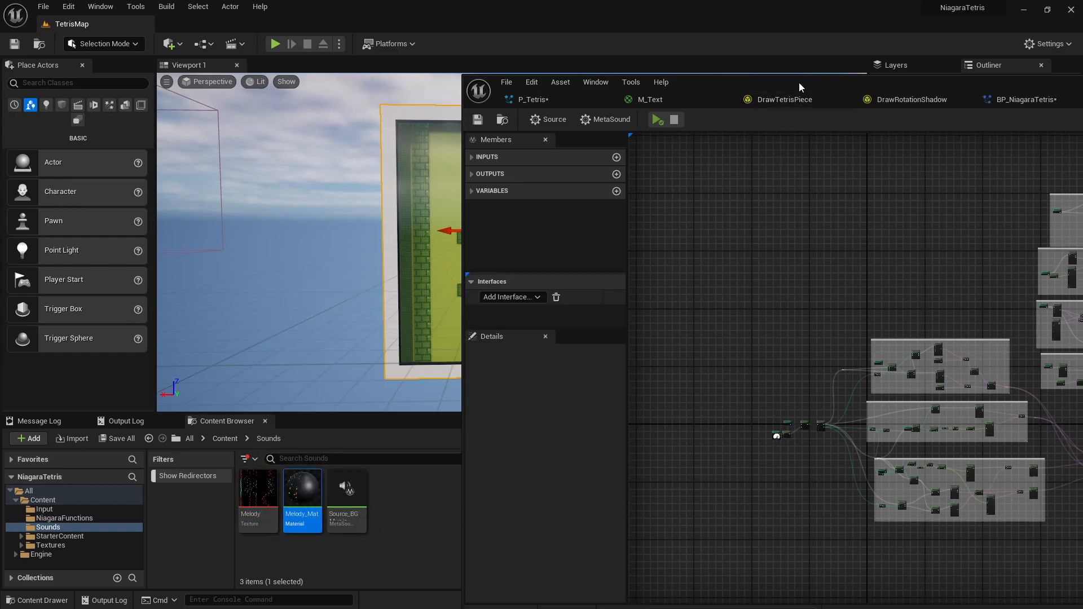
pyautogui.moveTo(801, 88); pyautogui.dragTo(419, 82)
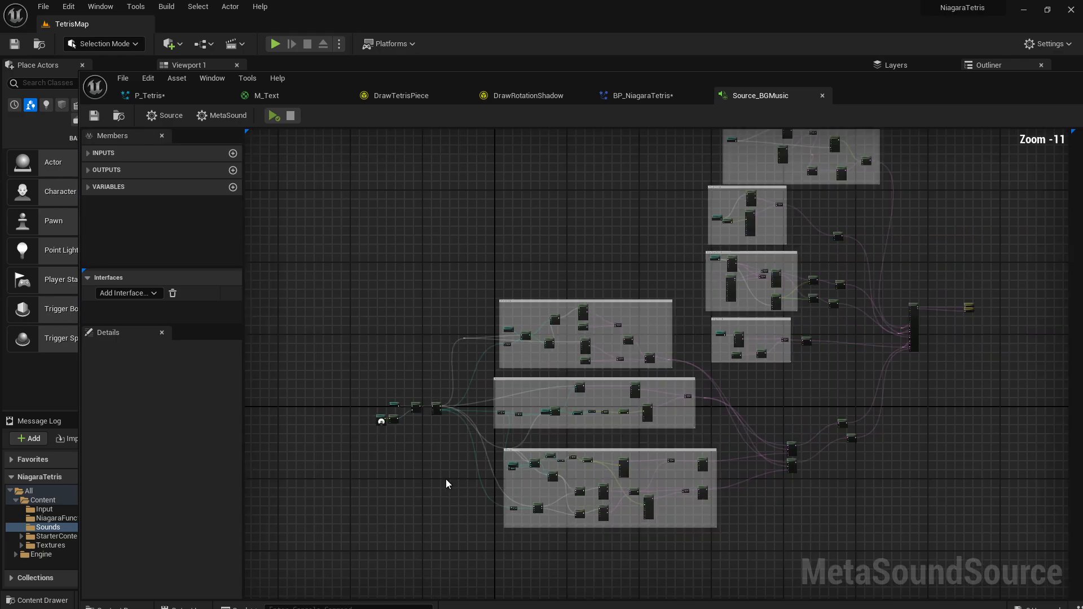
# Select the Percussion, Bass and Melody groups together, and examine the BPM To Seconds, Trigger Repeat and Trigger Counter nodes that drive them.
pyautogui.moveTo(688, 296); pyautogui.dragTo(519, 468)
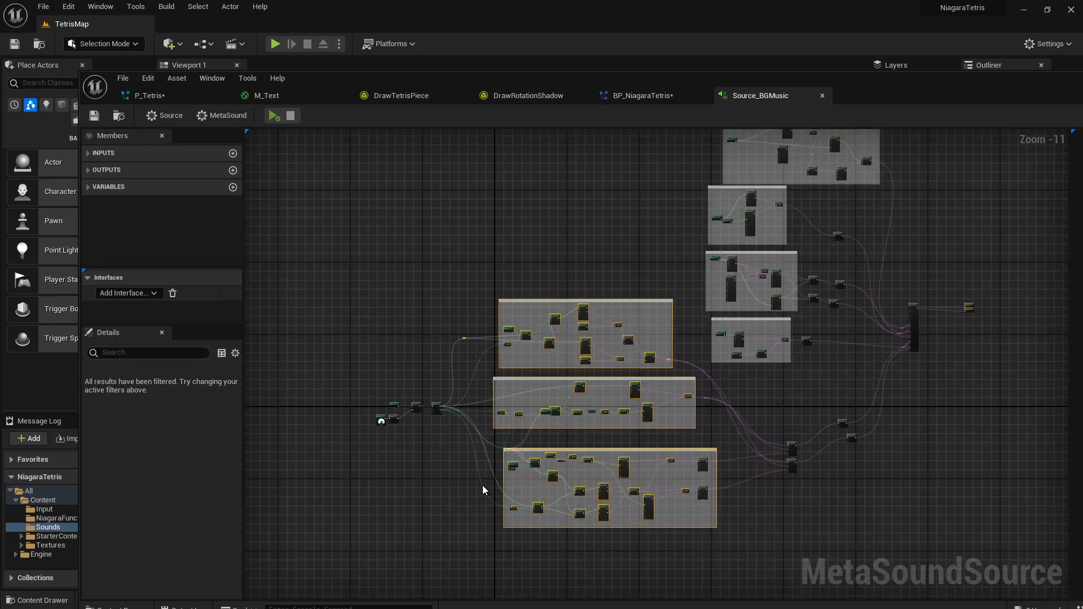
pyautogui.scroll(9, 468, 396)
pyautogui.click(471, 447)
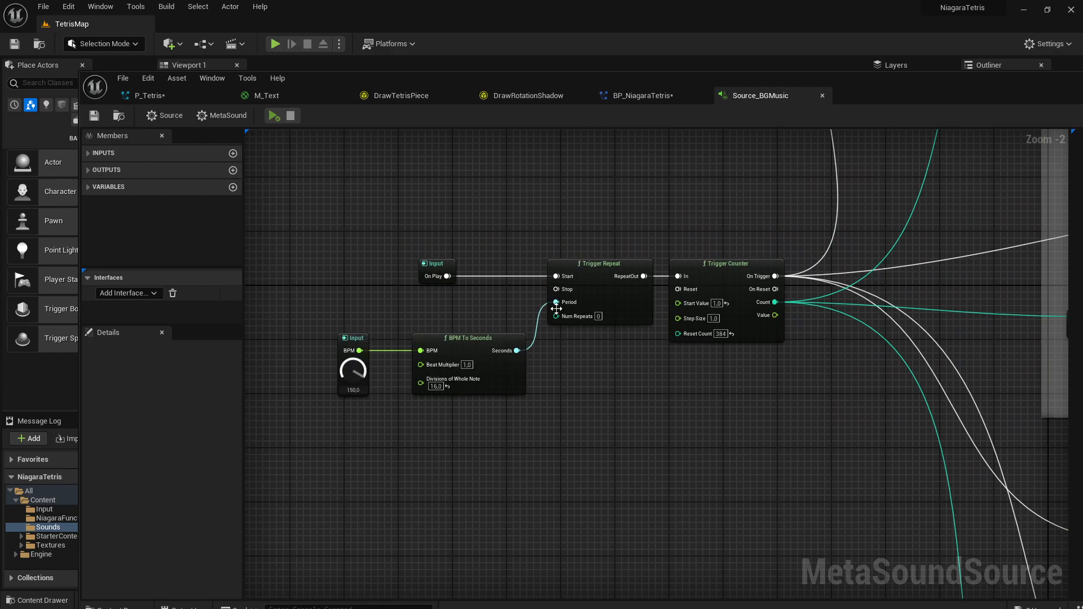
pyautogui.moveTo(811, 460); pyautogui.dragTo(368, 207, button='right')
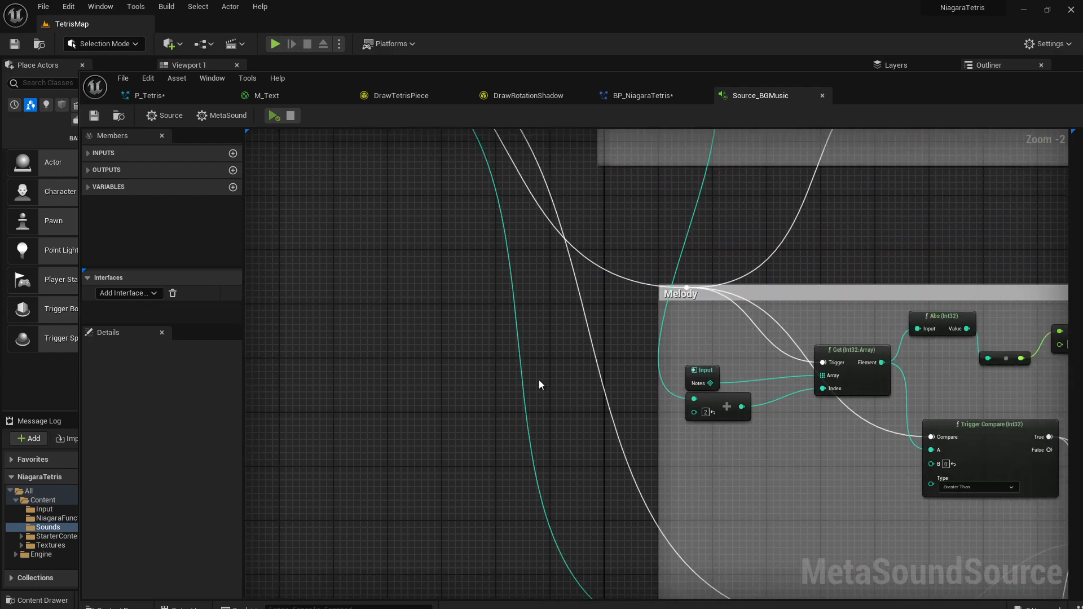
# Select the Notes input in the Melody group and examine how it feeds the array Get node.
pyautogui.moveTo(539, 385); pyautogui.dragTo(339, 358, button='right')
pyautogui.scroll(2, 537, 321)
pyautogui.click(450, 361)
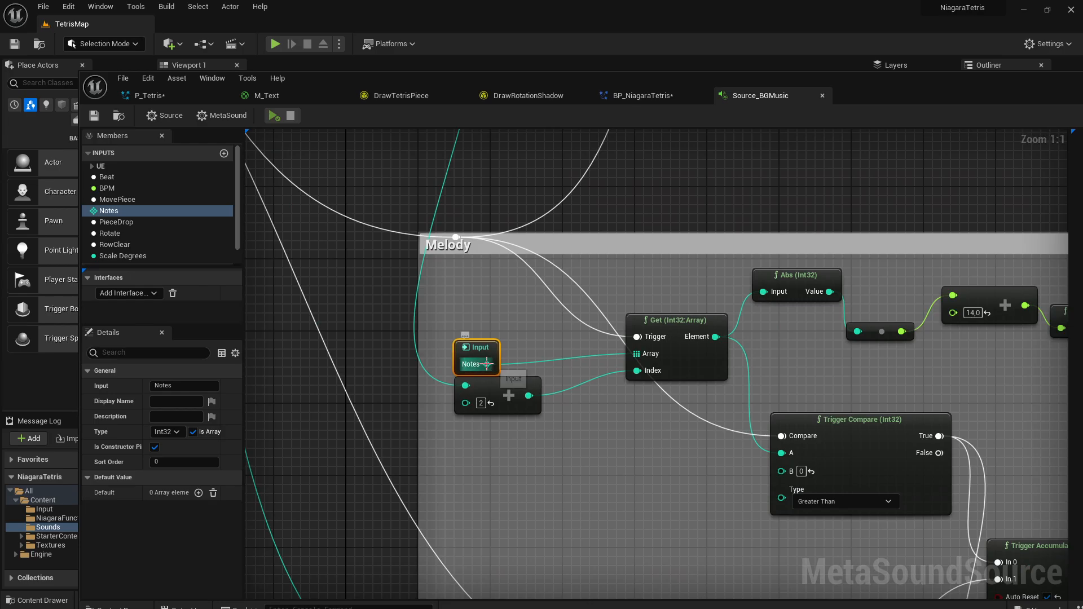
pyautogui.scroll(-4, 444, 345)
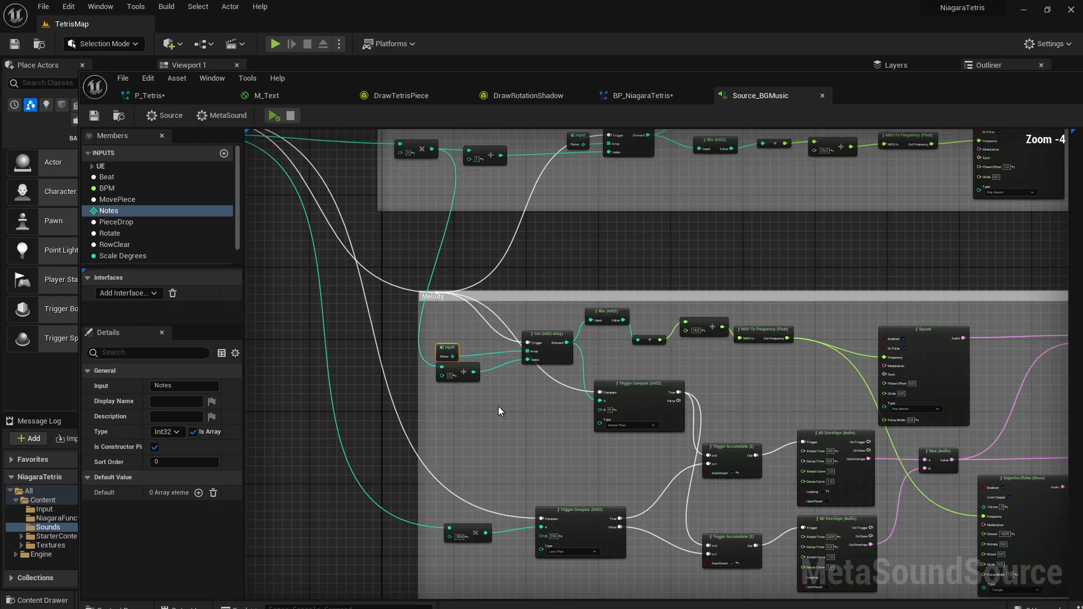
pyautogui.scroll(2, 482, 327)
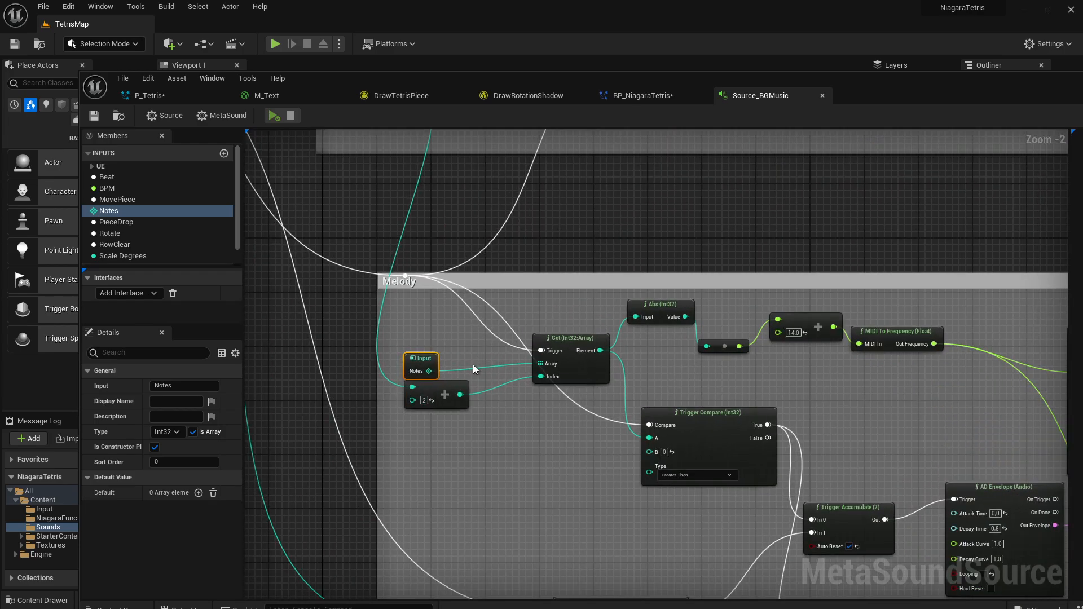
# Trace the note index and trigger connections from the Melody group to the Bass and Percussion groups.
pyautogui.scroll(-5, 426, 434)
pyautogui.scroll(3, 435, 391)
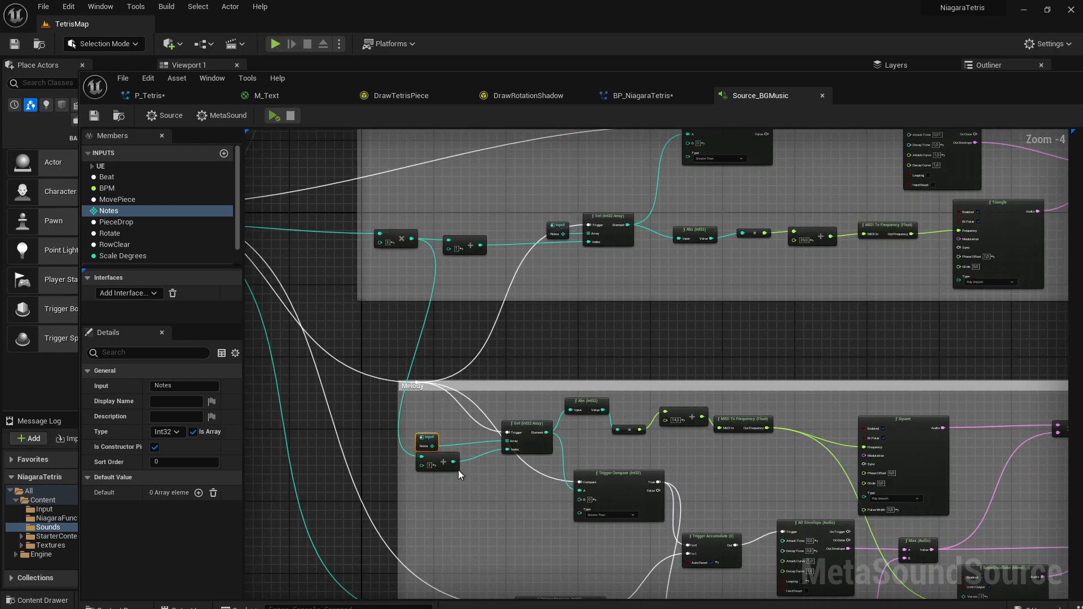
pyautogui.moveTo(544, 351); pyautogui.dragTo(540, 387, button='right')
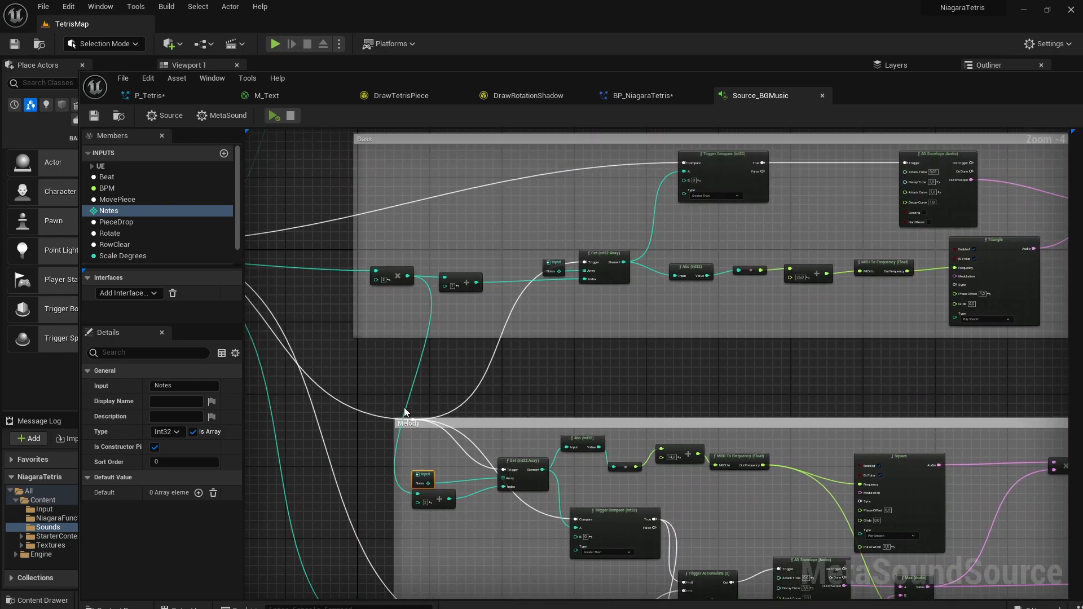
pyautogui.moveTo(434, 404); pyautogui.dragTo(387, 448, button='right')
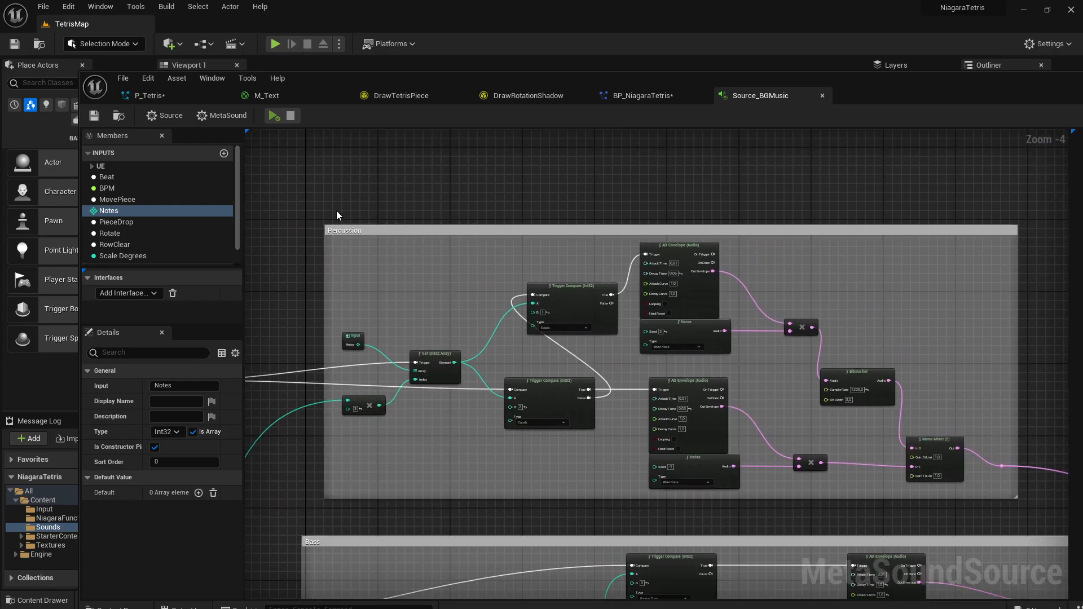
# Follow the Melody group's chain from MIDI To Frequency through the Square and SuperOscillator nodes, the AD Envelopes and the Delays.
pyautogui.scroll(-6, 346, 280)
pyautogui.scroll(4, 423, 423)
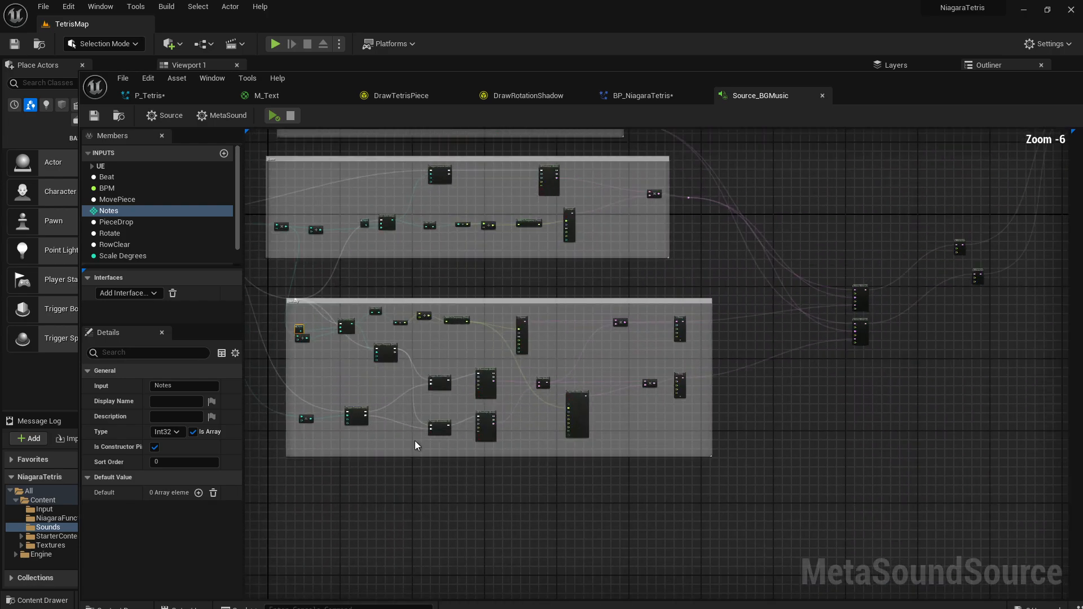
pyautogui.scroll(3, 414, 441)
pyautogui.moveTo(659, 482); pyautogui.dragTo(579, 286, button='right')
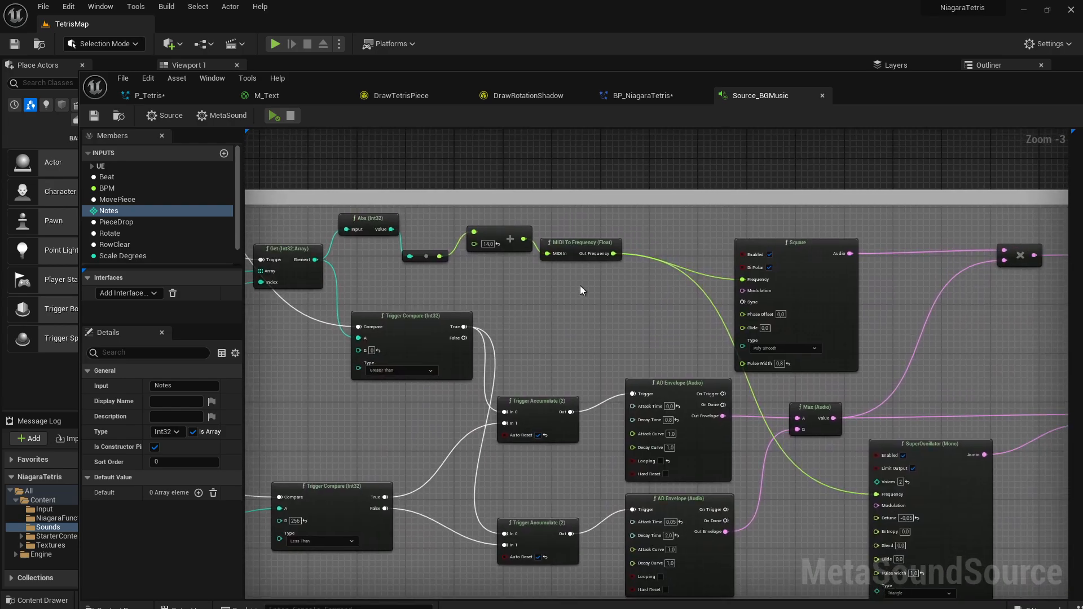
pyautogui.click(630, 275)
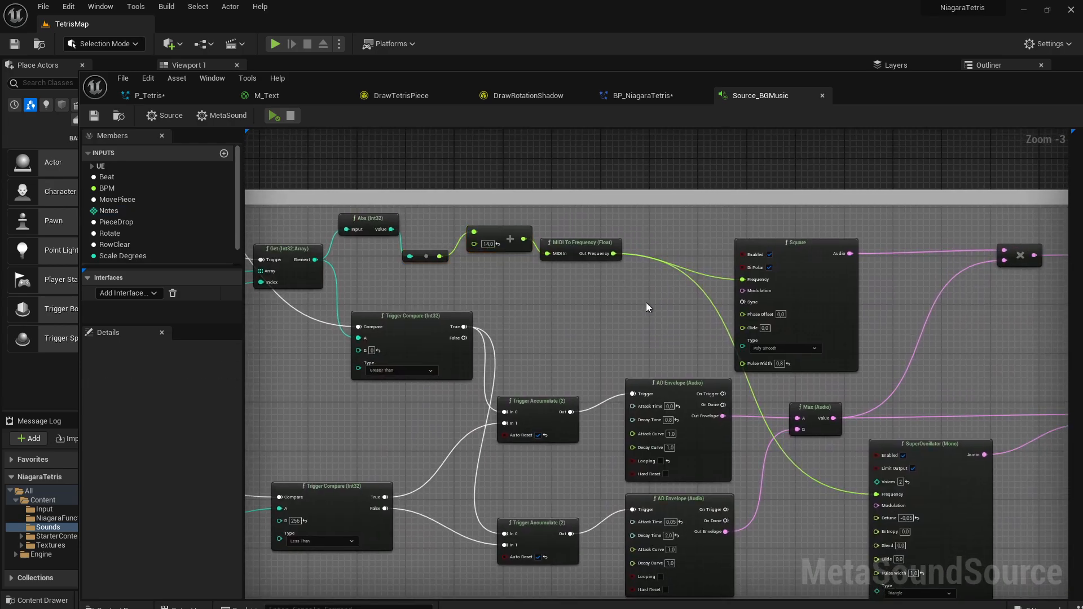
pyautogui.moveTo(643, 338); pyautogui.dragTo(378, 351, button='right')
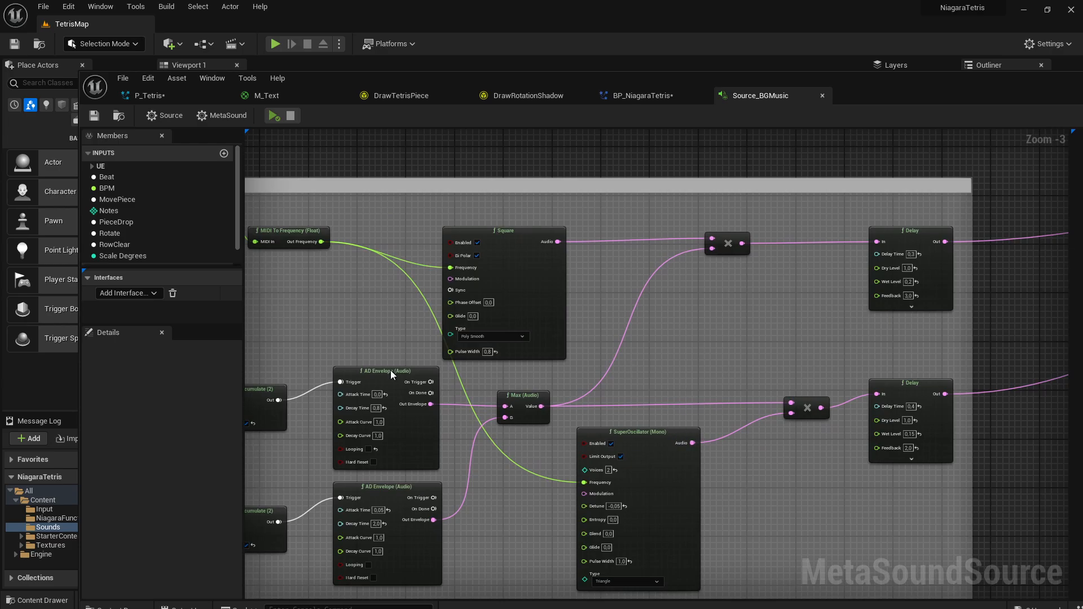
# Review the Bass and Percussion groups and follow their audio connections towards the final mixer.
pyautogui.scroll(-4, 565, 486)
pyautogui.scroll(2, 393, 252)
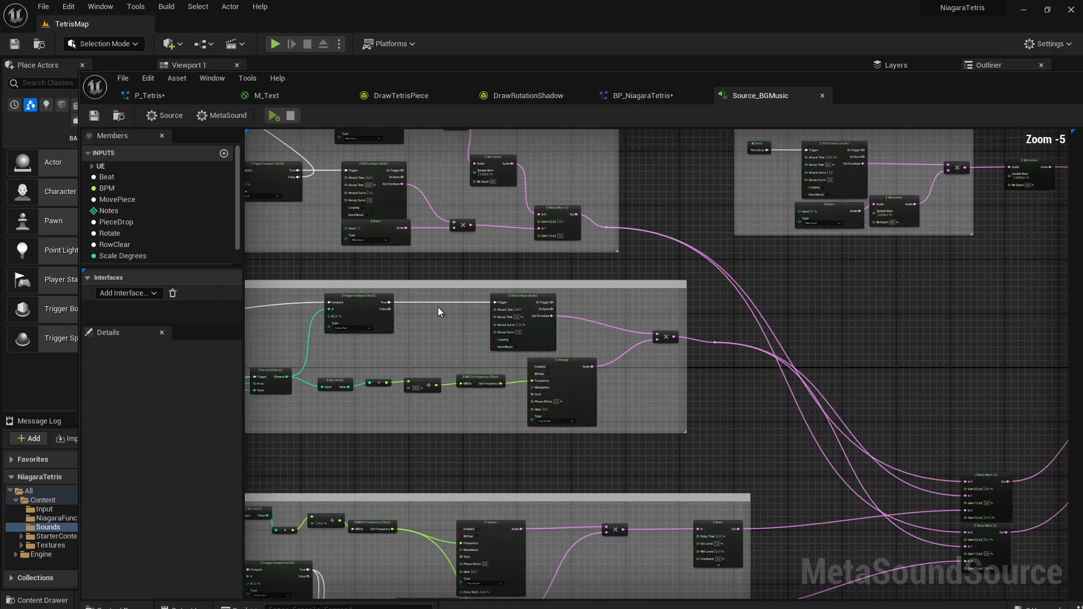
pyautogui.scroll(-2, 368, 319)
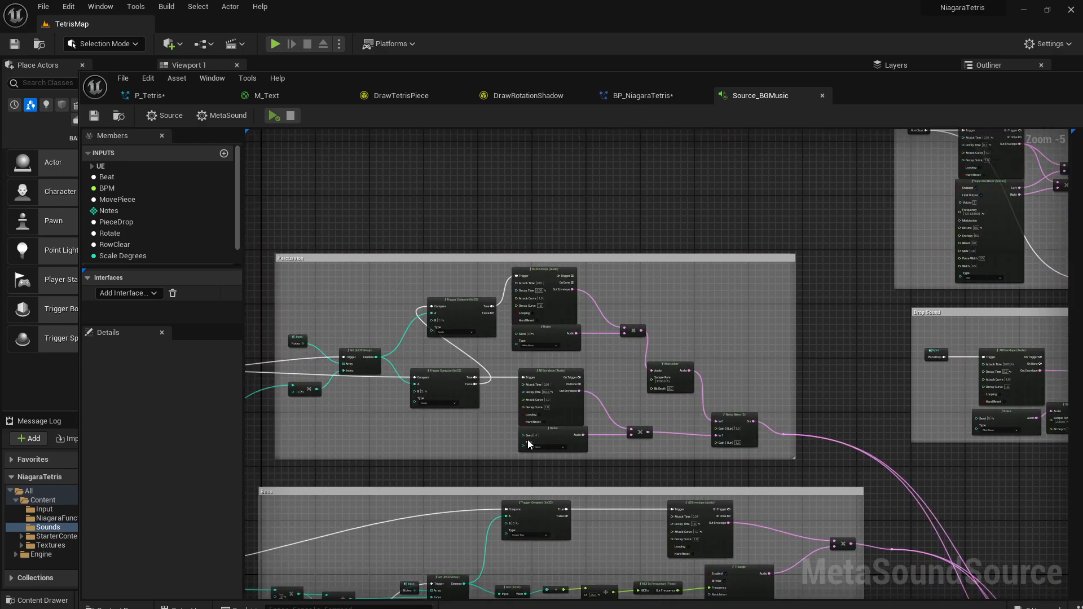
pyautogui.scroll(-2, 634, 370)
pyautogui.moveTo(626, 307); pyautogui.dragTo(577, 411, button='right')
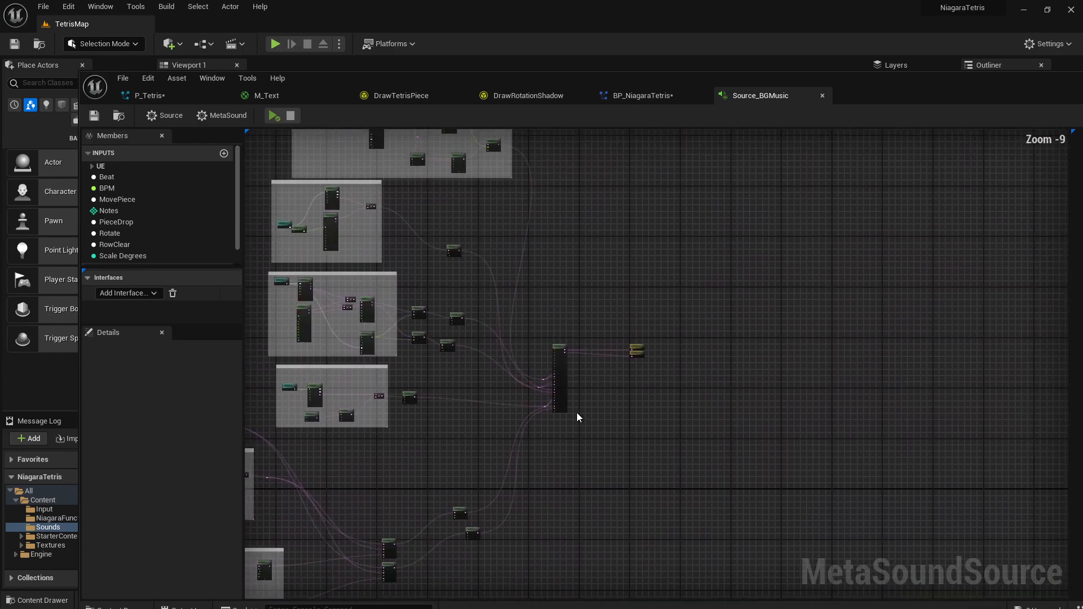
# Select the Out Left and Out Right output nodes after the Stereo Mixer, and clear the selection.
pyautogui.scroll(4, 564, 410)
pyautogui.moveTo(543, 229); pyautogui.dragTo(631, 438)
pyautogui.moveTo(774, 250); pyautogui.dragTo(719, 336)
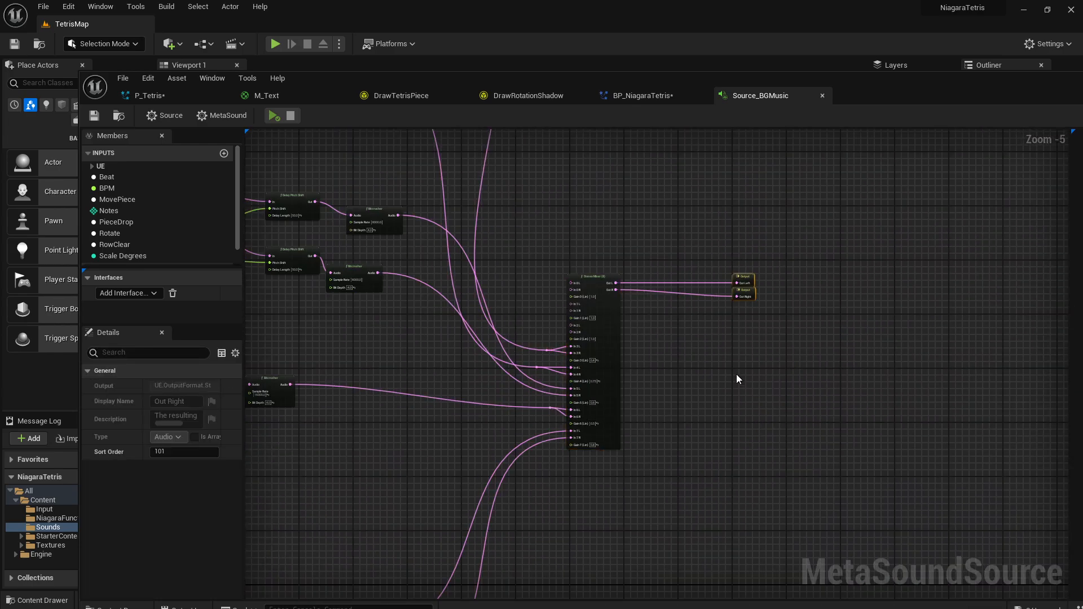
pyautogui.click(735, 374)
# Examine the Drop Sound and Row Clear Sound groups, selecting the PieceDrop and RowClear trigger inputs in turn.
pyautogui.scroll(-2, 372, 413)
pyautogui.moveTo(373, 413); pyautogui.dragTo(645, 433, button='right')
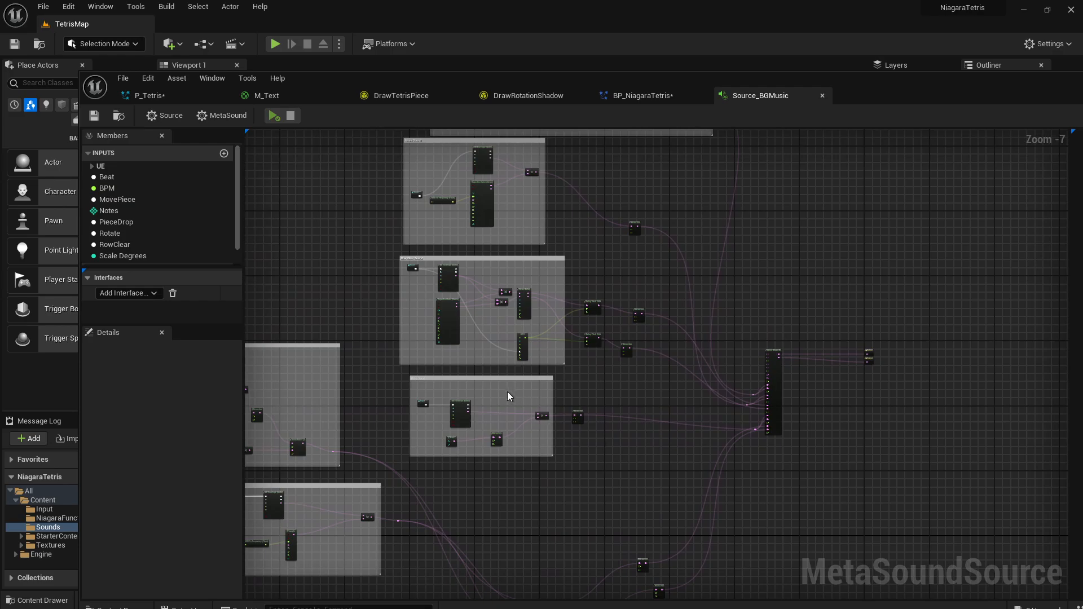
pyautogui.scroll(6, 443, 419)
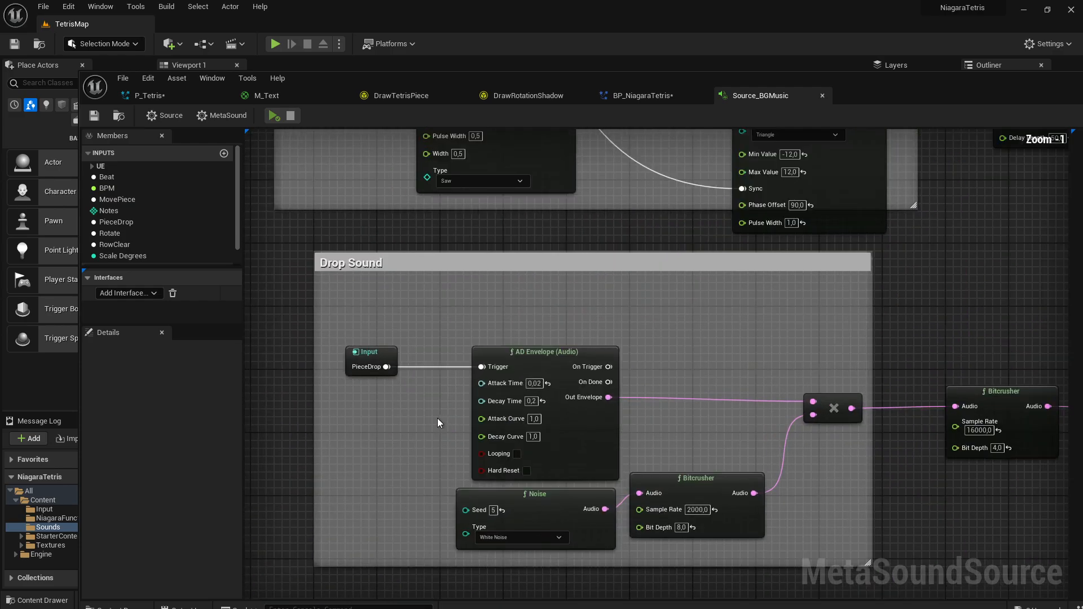
pyautogui.moveTo(414, 339); pyautogui.dragTo(382, 403)
pyautogui.click(383, 416)
pyautogui.moveTo(550, 347); pyautogui.dragTo(401, 313, button='right')
pyautogui.click(375, 266)
pyautogui.click(404, 351)
pyautogui.scroll(-3, 405, 350)
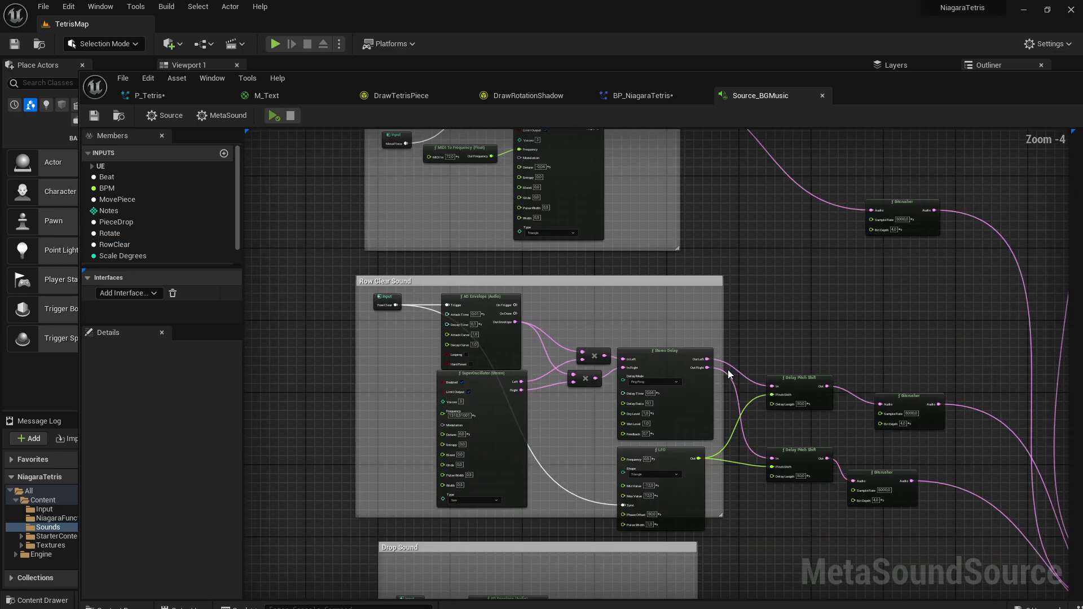
# Examine the Move Sound and Rotate Sound groups and the trigger inputs that start them.
pyautogui.moveTo(404, 245); pyautogui.dragTo(367, 493, button='right')
pyautogui.scroll(3, 349, 345)
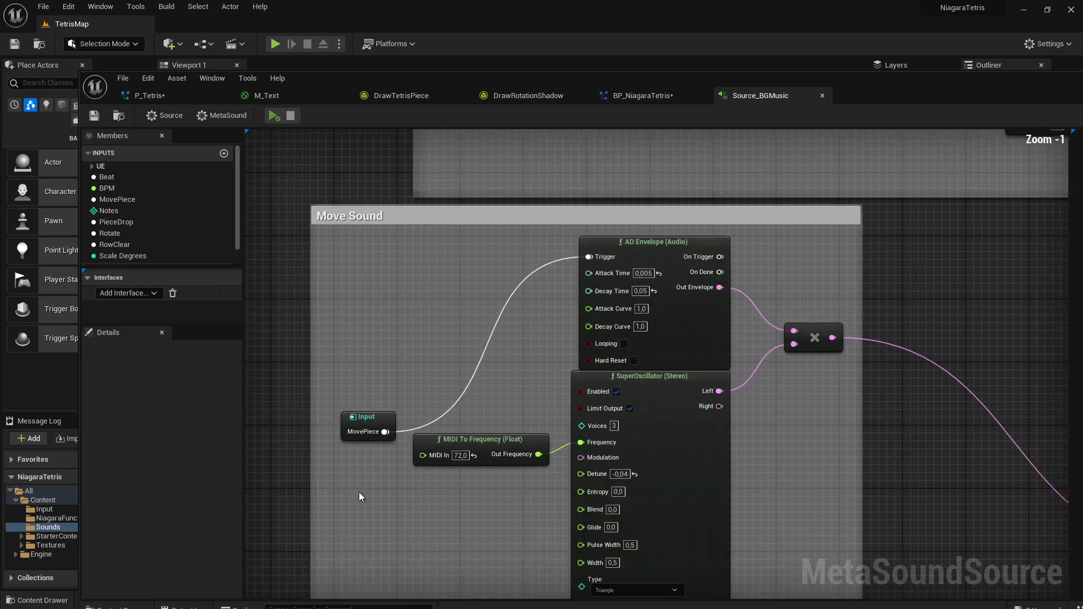
pyautogui.moveTo(414, 256); pyautogui.dragTo(320, 539, button='right')
pyautogui.moveTo(437, 239); pyautogui.dragTo(377, 516, button='right')
pyautogui.scroll(-4, 345, 362)
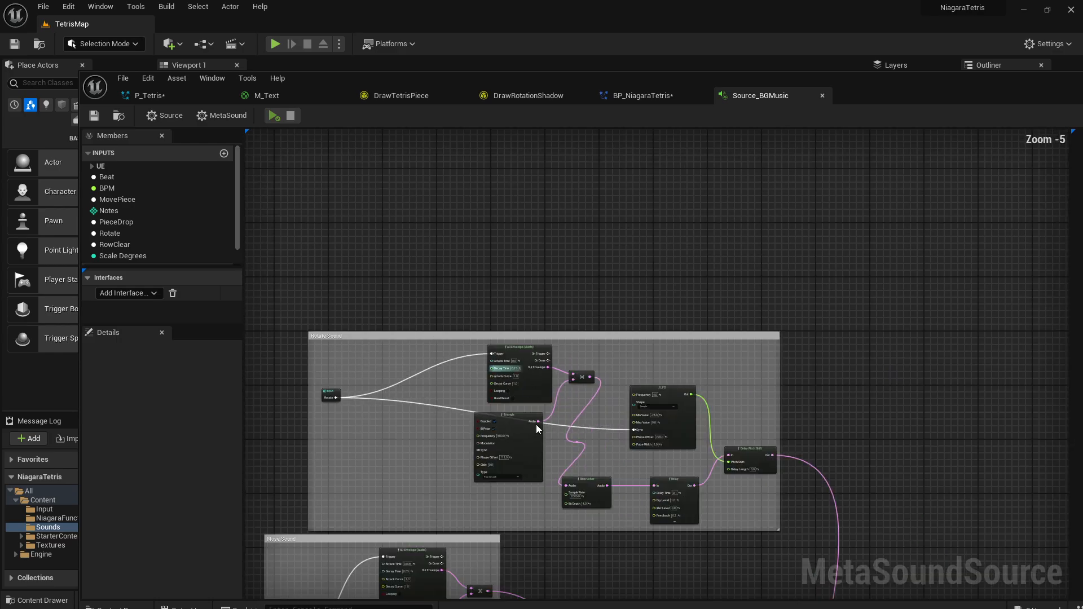
# Inspect the Bitcrusher nodes that process the Row Clear Sound after its Delay Pitch Shift nodes.
pyautogui.moveTo(433, 443); pyautogui.dragTo(374, 326, button='right')
pyautogui.scroll(-2, 364, 251)
pyautogui.moveTo(536, 442); pyautogui.dragTo(525, 345, button='right')
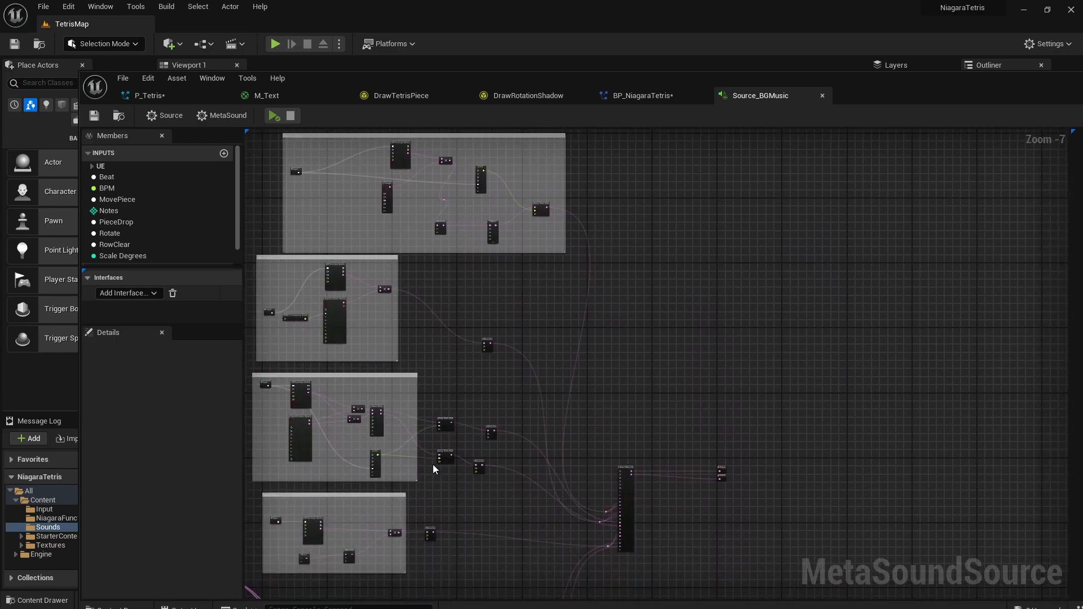
pyautogui.scroll(7, 435, 463)
pyautogui.moveTo(574, 418); pyautogui.dragTo(408, 373, button='right')
pyautogui.click(508, 334)
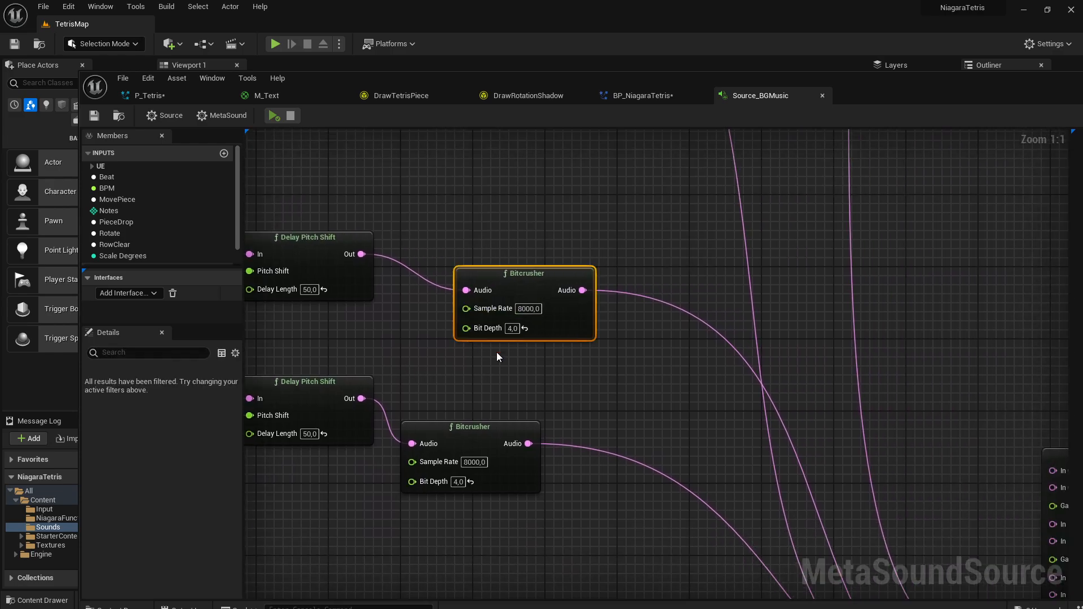
pyautogui.click(600, 195)
pyautogui.click(556, 317)
pyautogui.click(524, 381)
pyautogui.click(516, 465)
pyautogui.click(612, 407)
pyautogui.scroll(-5, 509, 386)
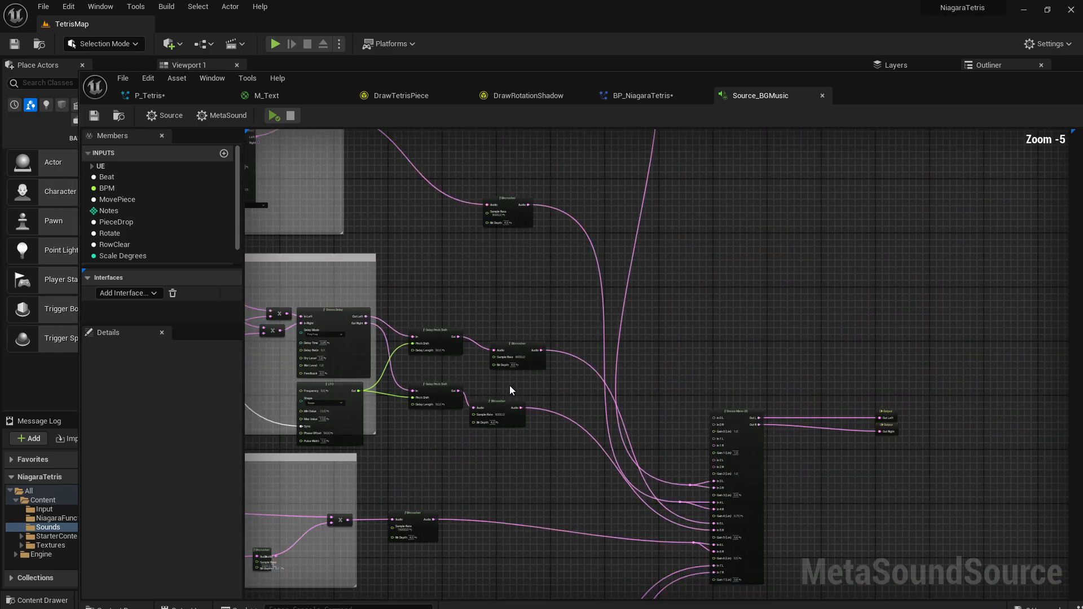
# Examine the Stereo Mixer's input gains and its connections to the Out Left and Out Right outputs.
pyautogui.moveTo(662, 379); pyautogui.dragTo(431, 317, button='right')
pyautogui.scroll(4, 610, 372)
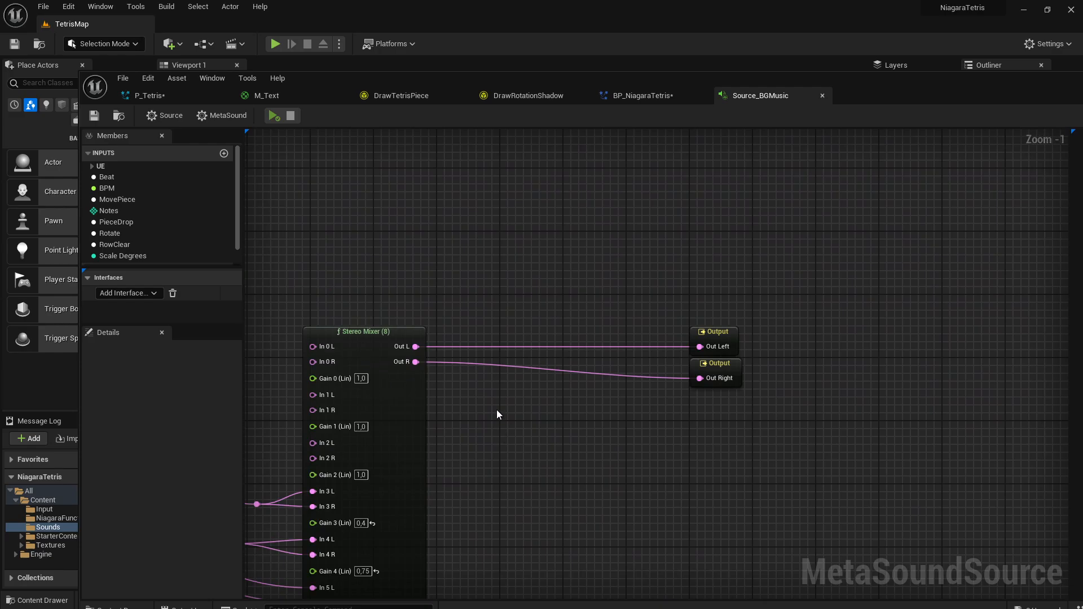
pyautogui.moveTo(488, 421); pyautogui.dragTo(513, 288, button='right')
pyautogui.moveTo(783, 160); pyautogui.dragTo(634, 268)
pyautogui.click(590, 305)
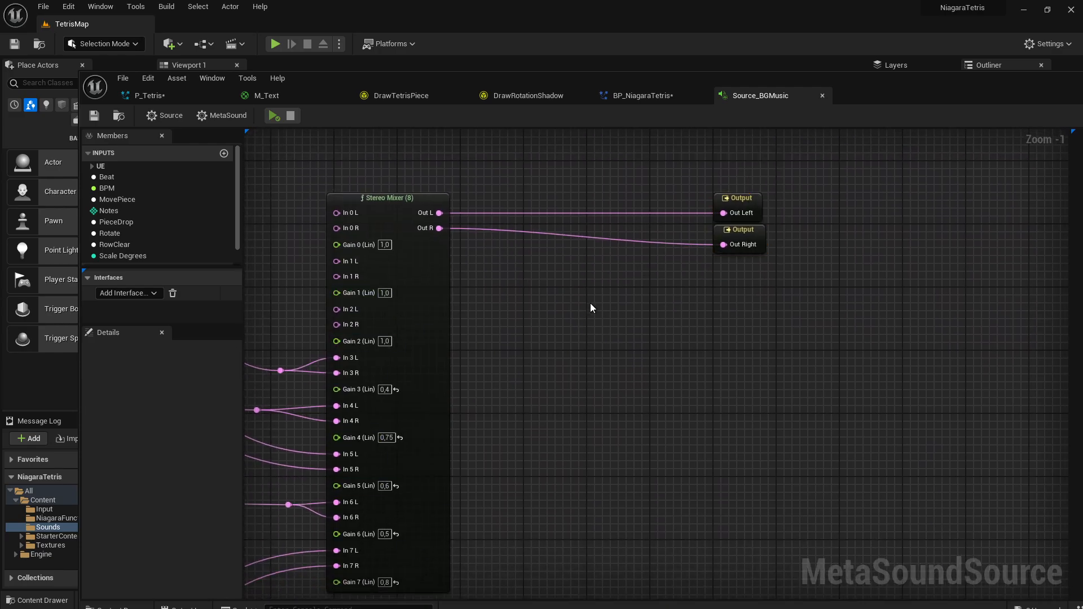
# Switch to the P_Tetris system, move its editor down out of the level's way, and browse the project assets back to the Content folder.
pyautogui.click(169, 97)
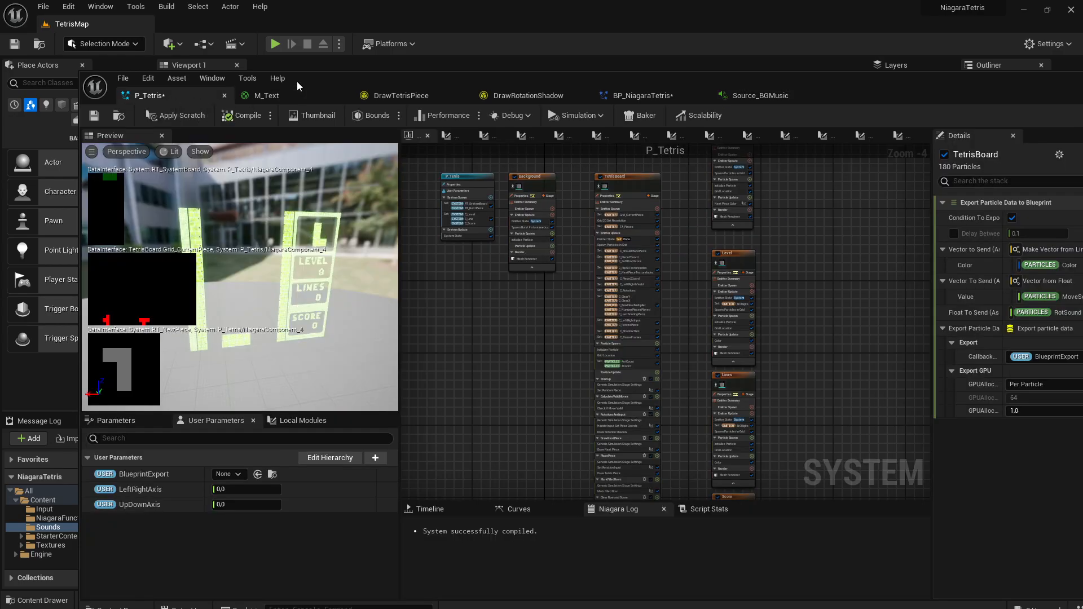
pyautogui.moveTo(297, 81); pyautogui.dragTo(624, 569)
pyautogui.hotkey('alt', 'Left')
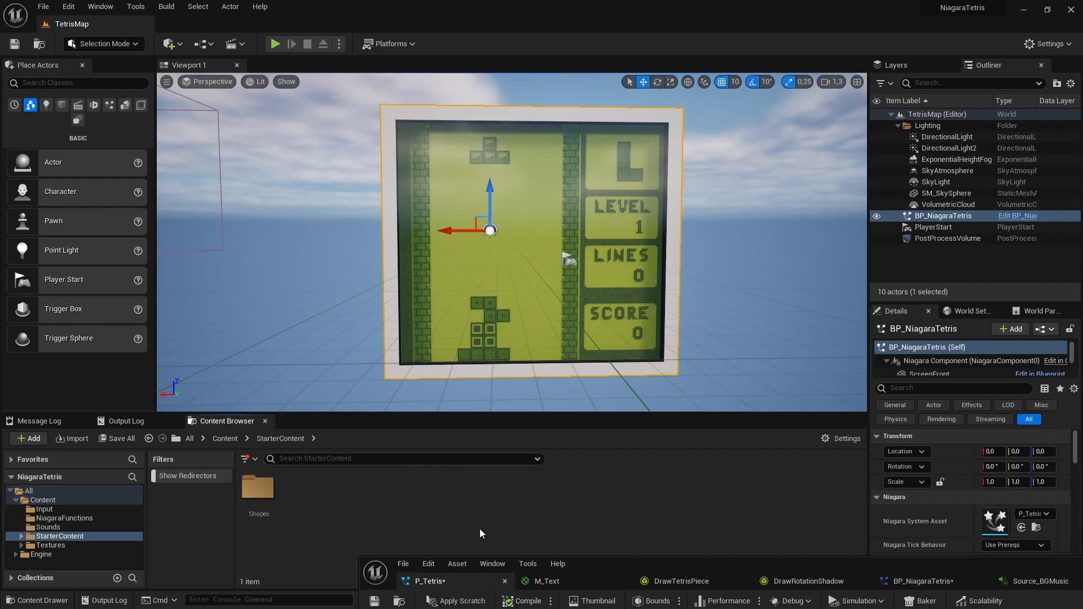
pyautogui.doubleClick(435, 499)
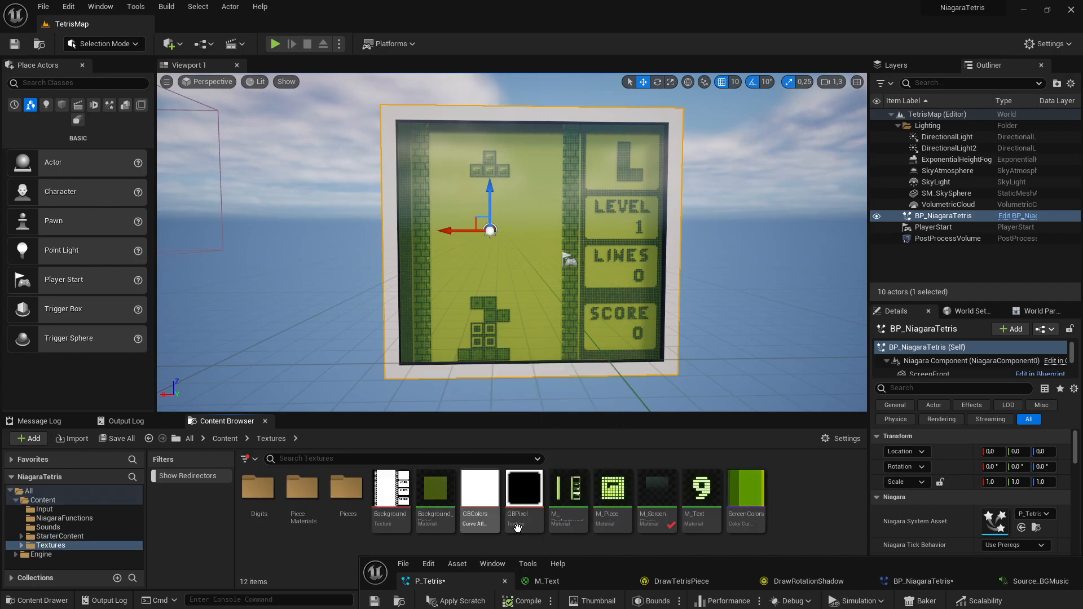
pyautogui.hotkey('alt', 'Left')
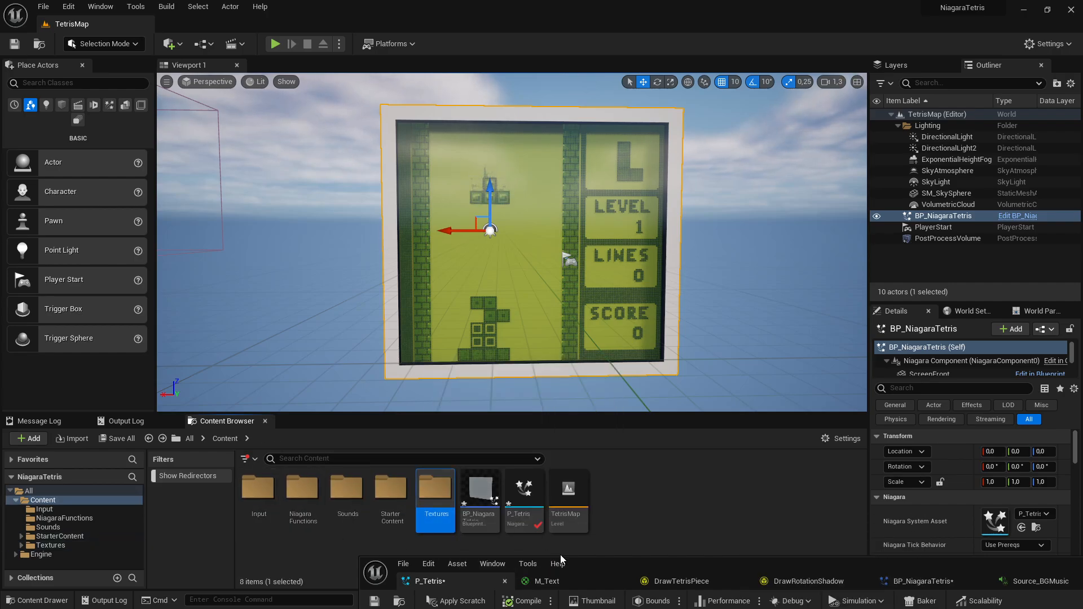